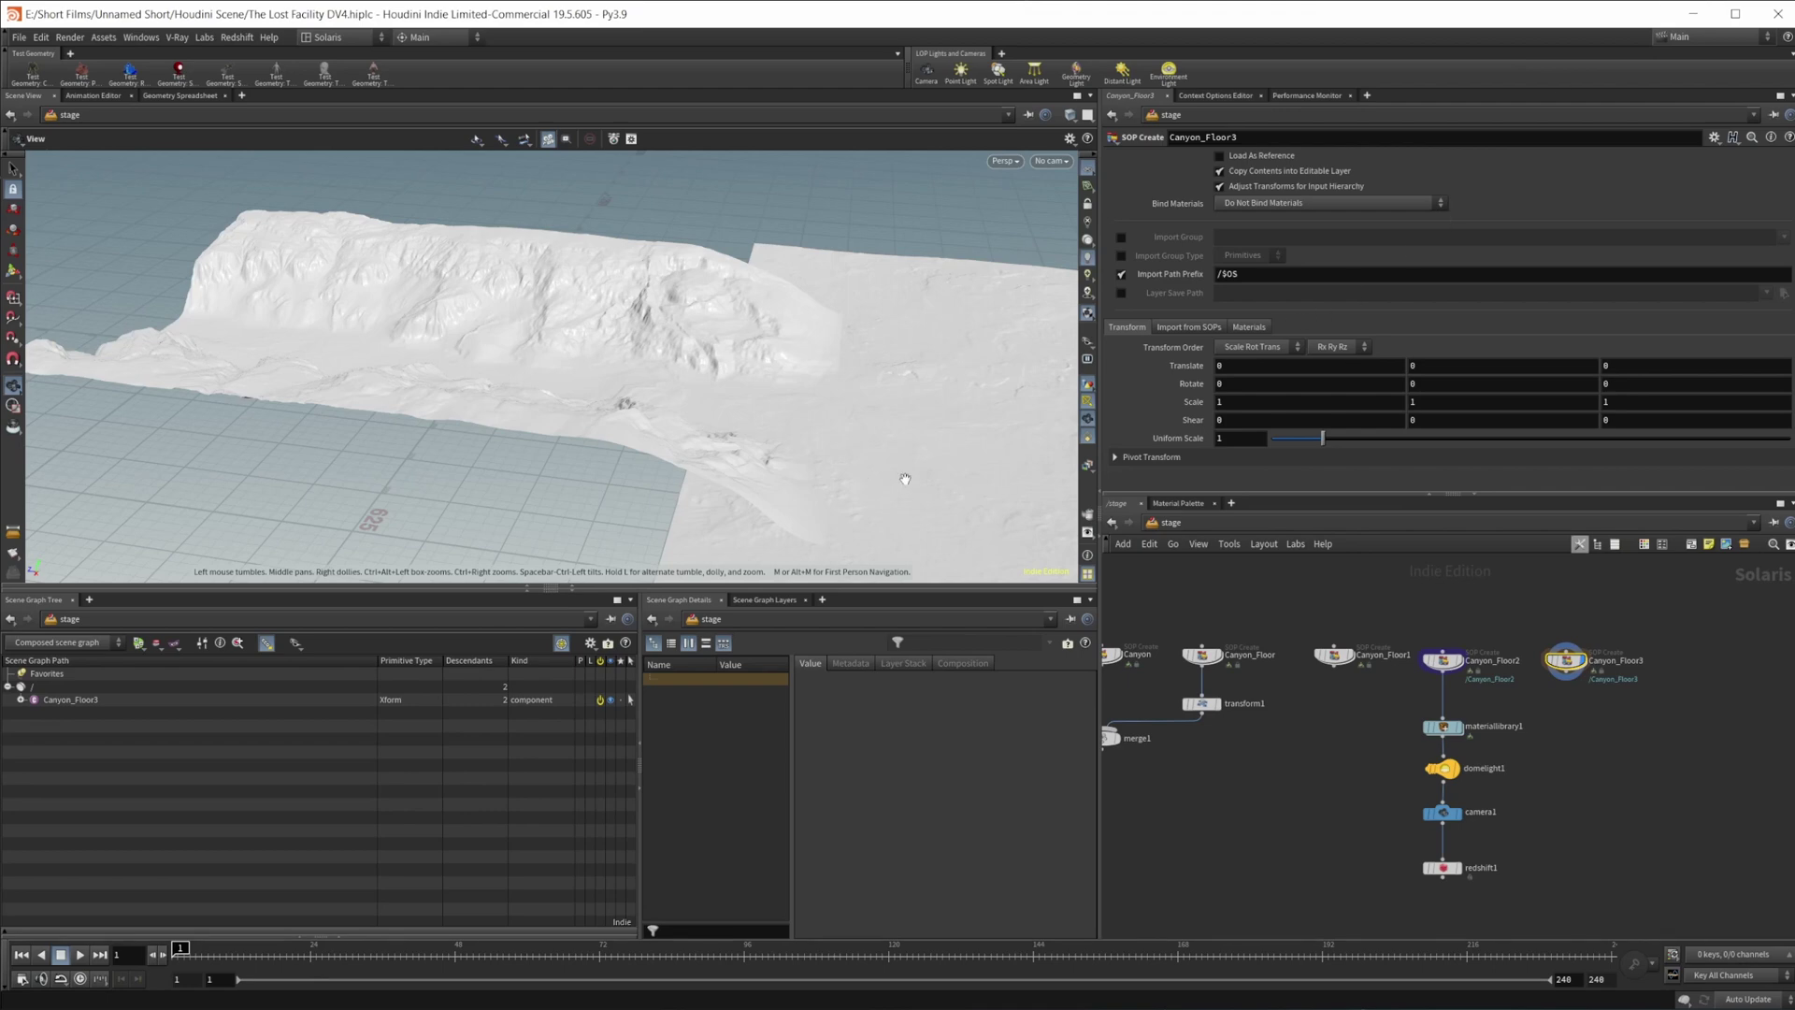
- Examine the Canyon_Floor3 terrain from several angles, including the transition between the canyon walls and the flat desert floor
drag(384, 512, 534, 177)
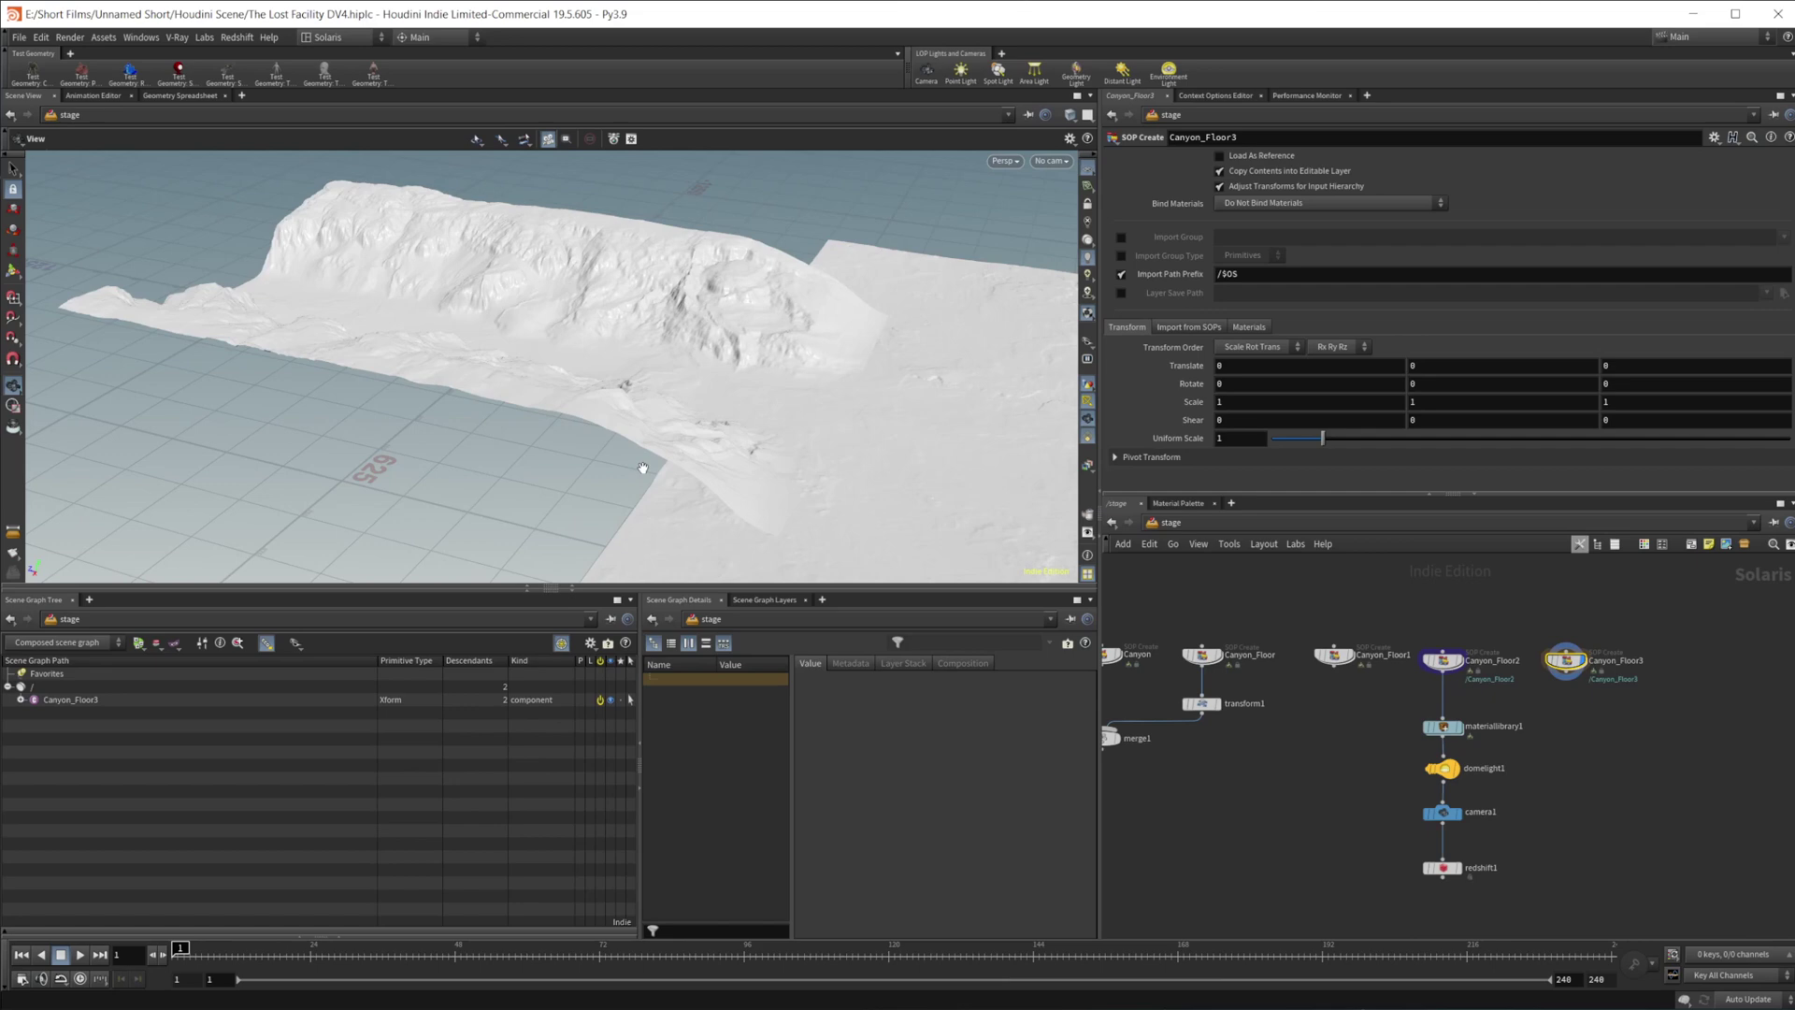
right_drag(674, 401, 881, 413)
middle_drag(831, 406, 733, 404)
drag(733, 404, 653, 429)
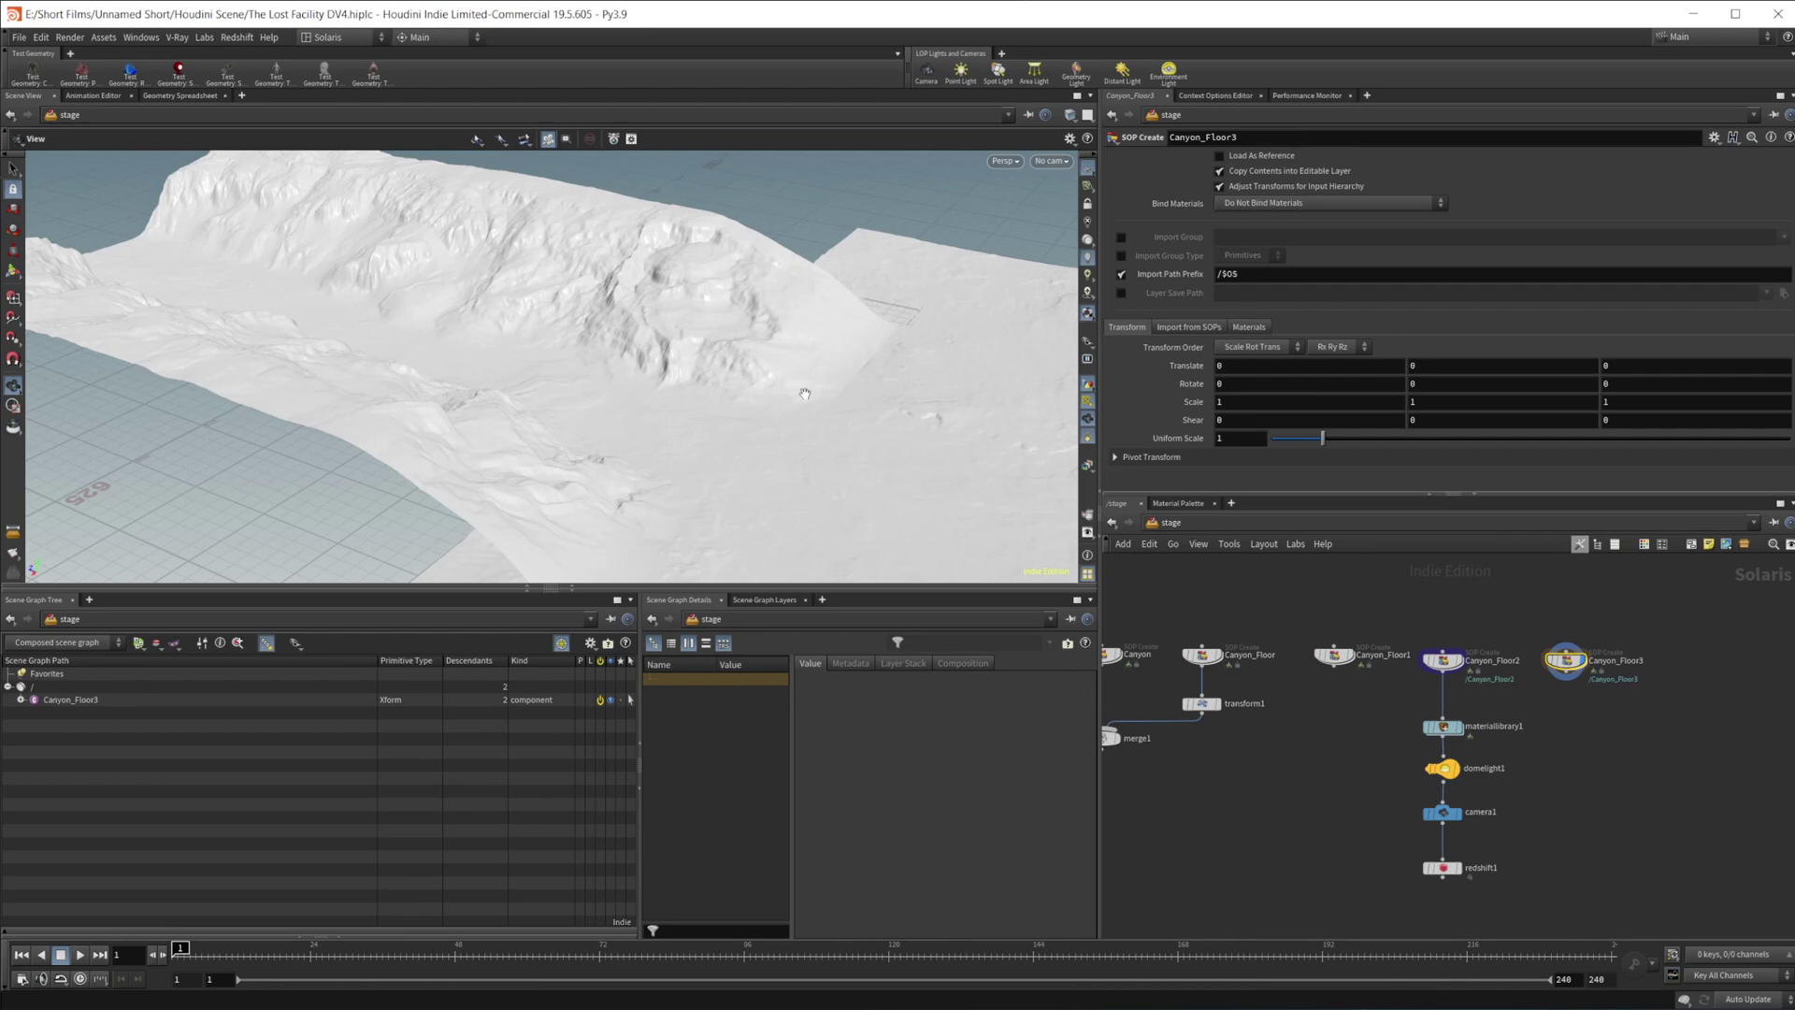
middle_drag(1660, 727, 1717, 707)
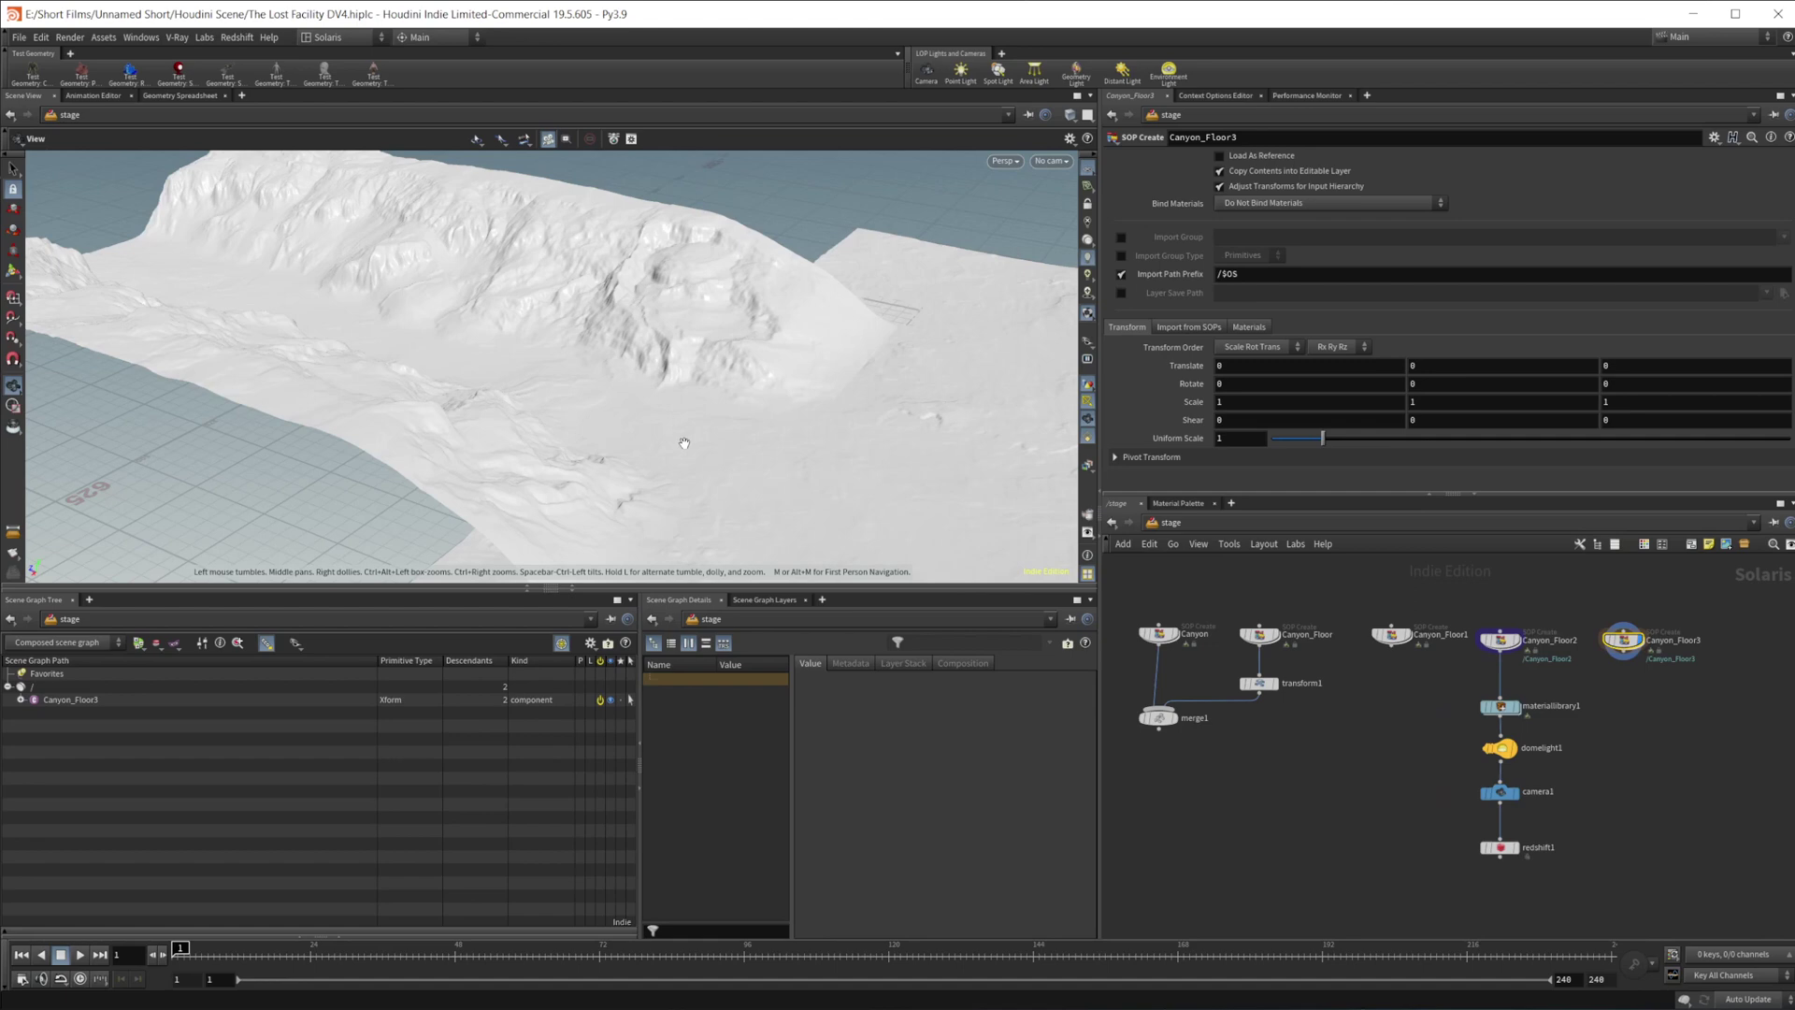
drag(449, 487, 262, 276)
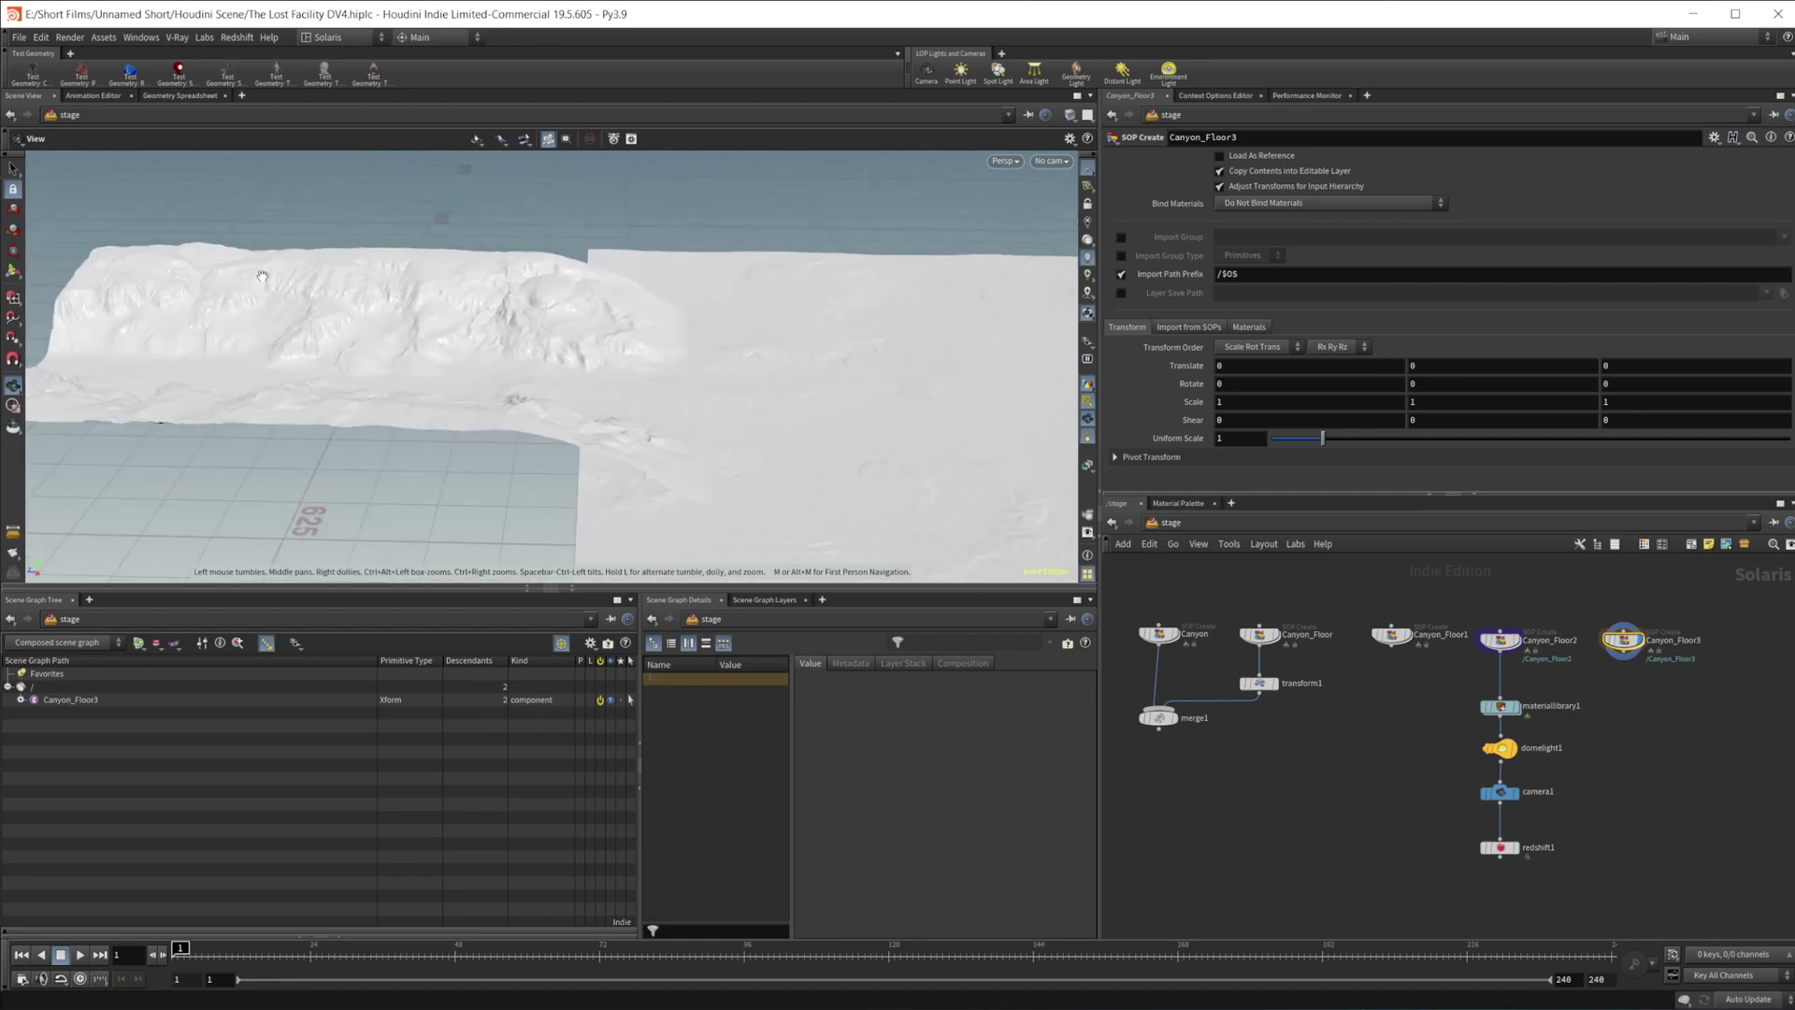
drag(833, 468, 913, 481)
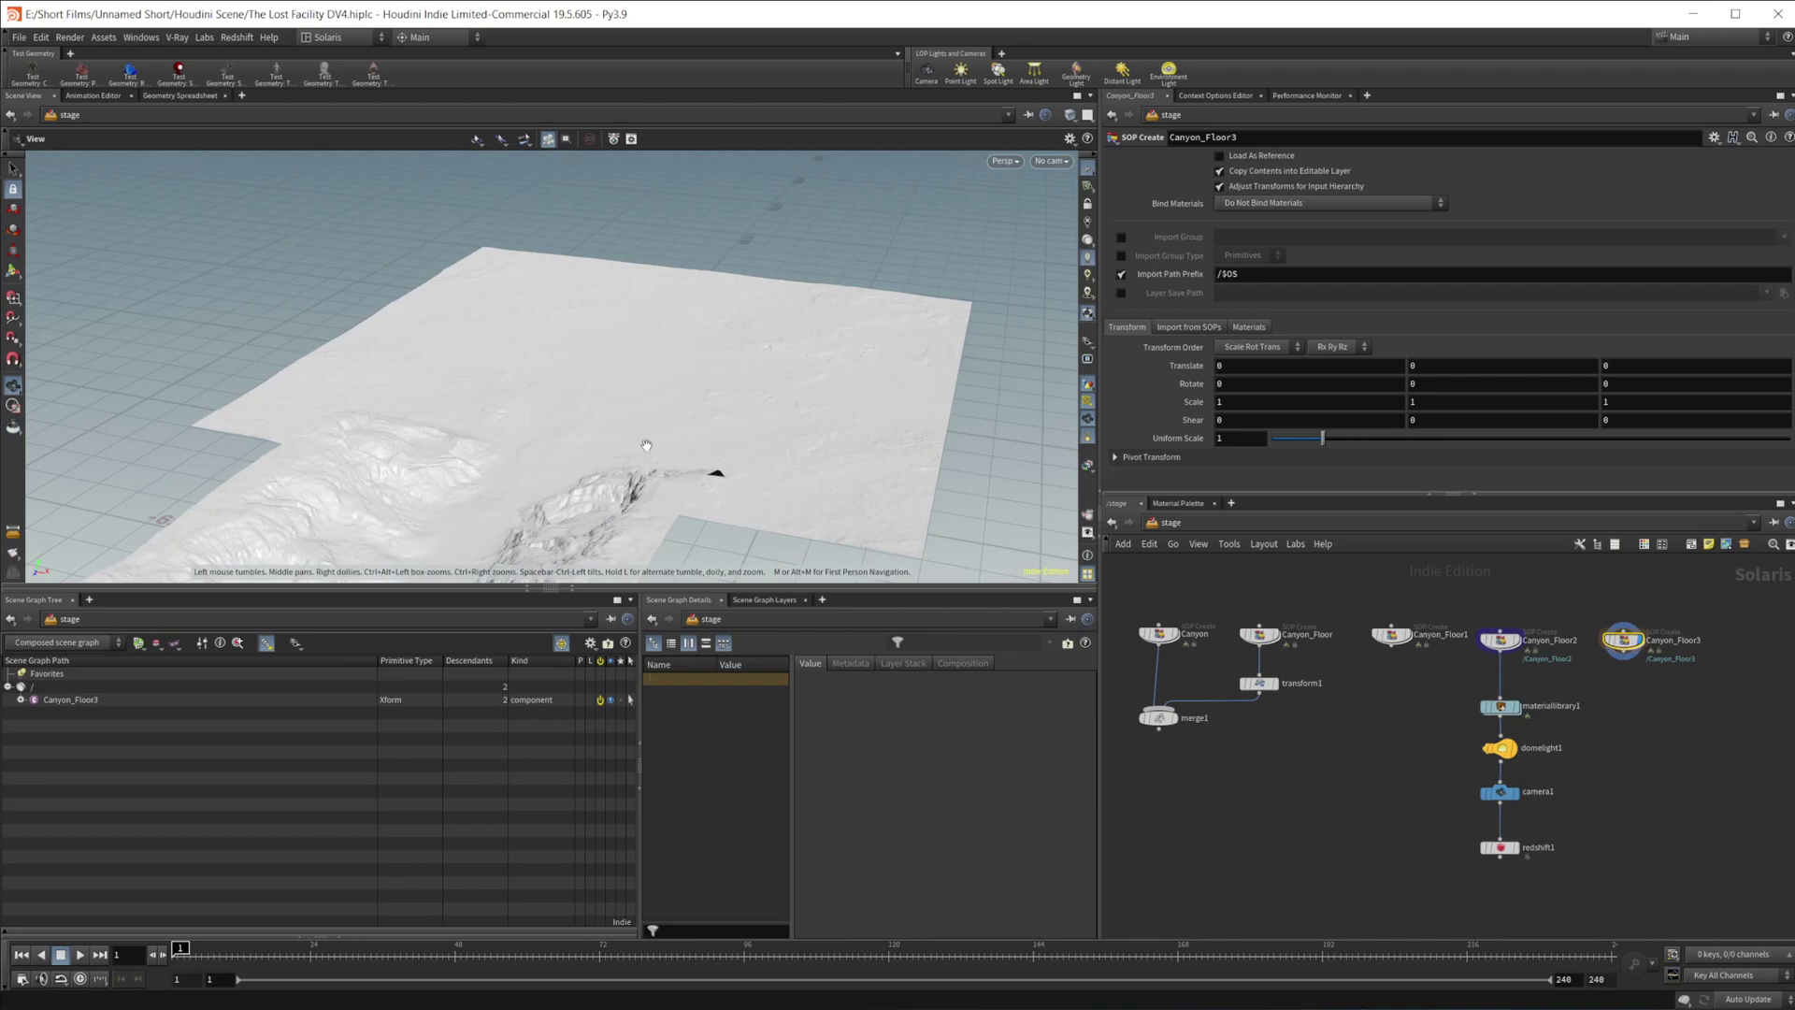
drag(646, 444, 635, 268)
drag(701, 463, 745, 390)
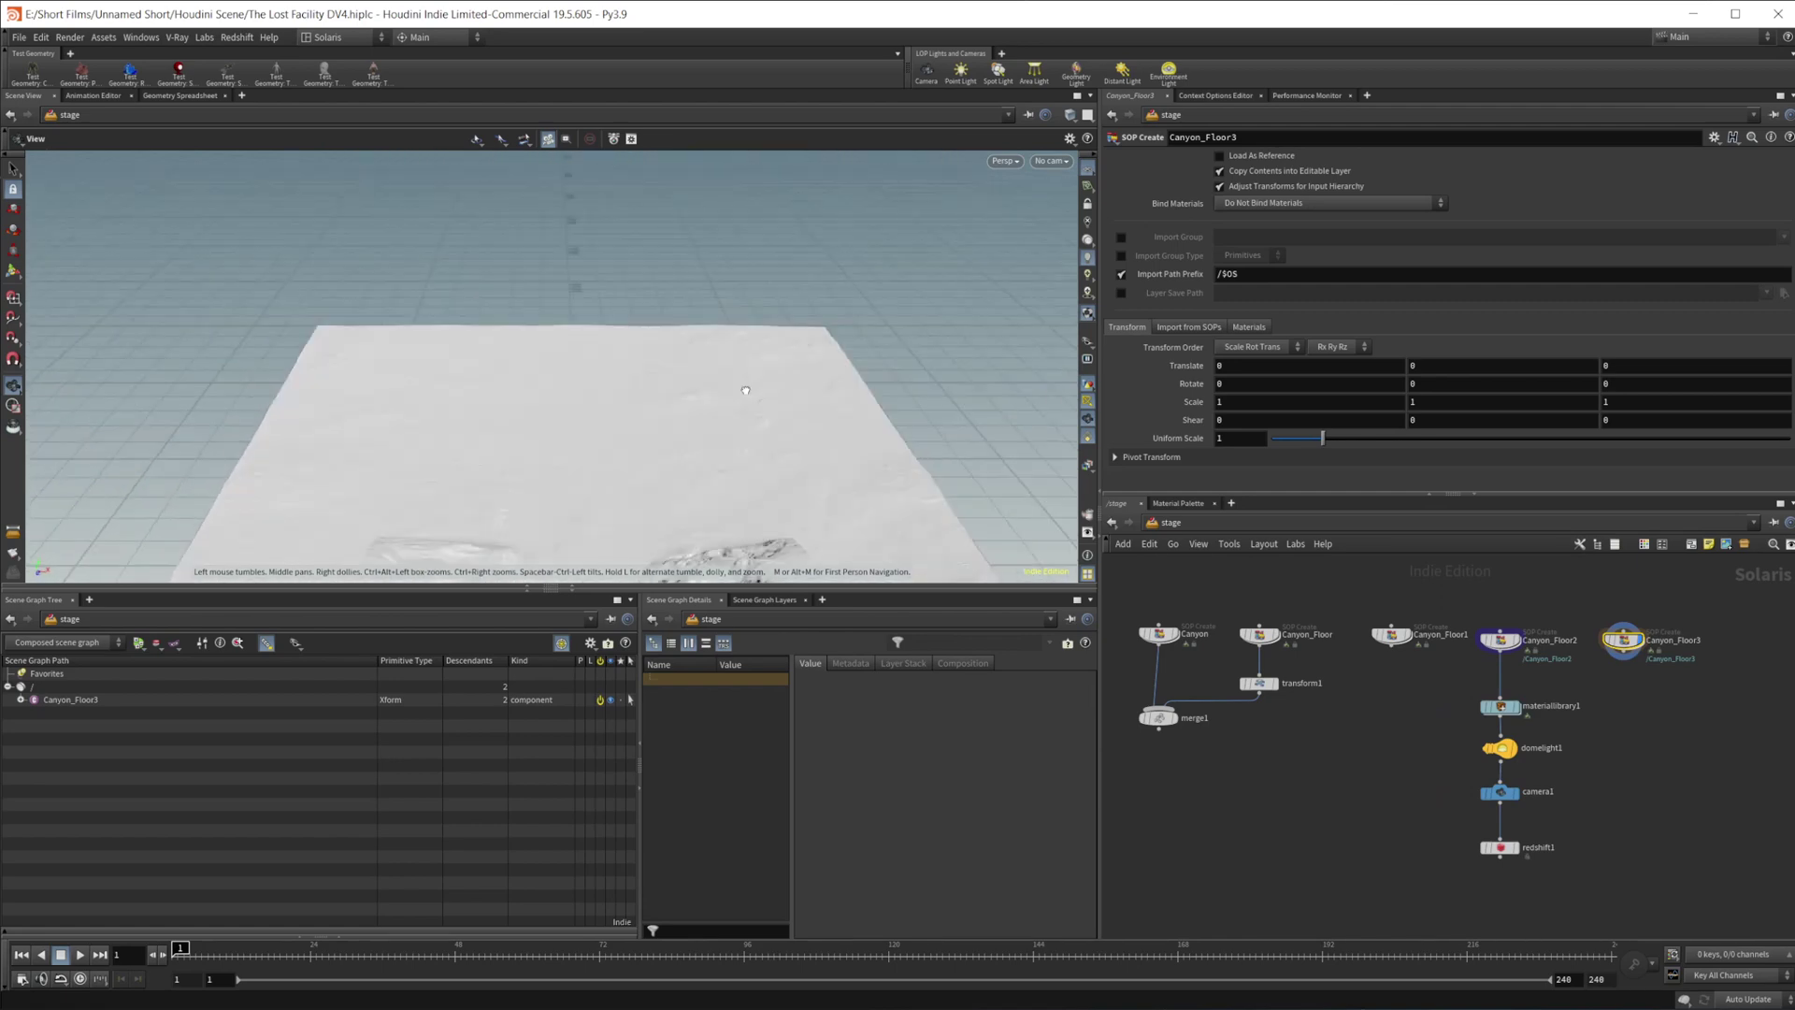
drag(795, 540, 806, 378)
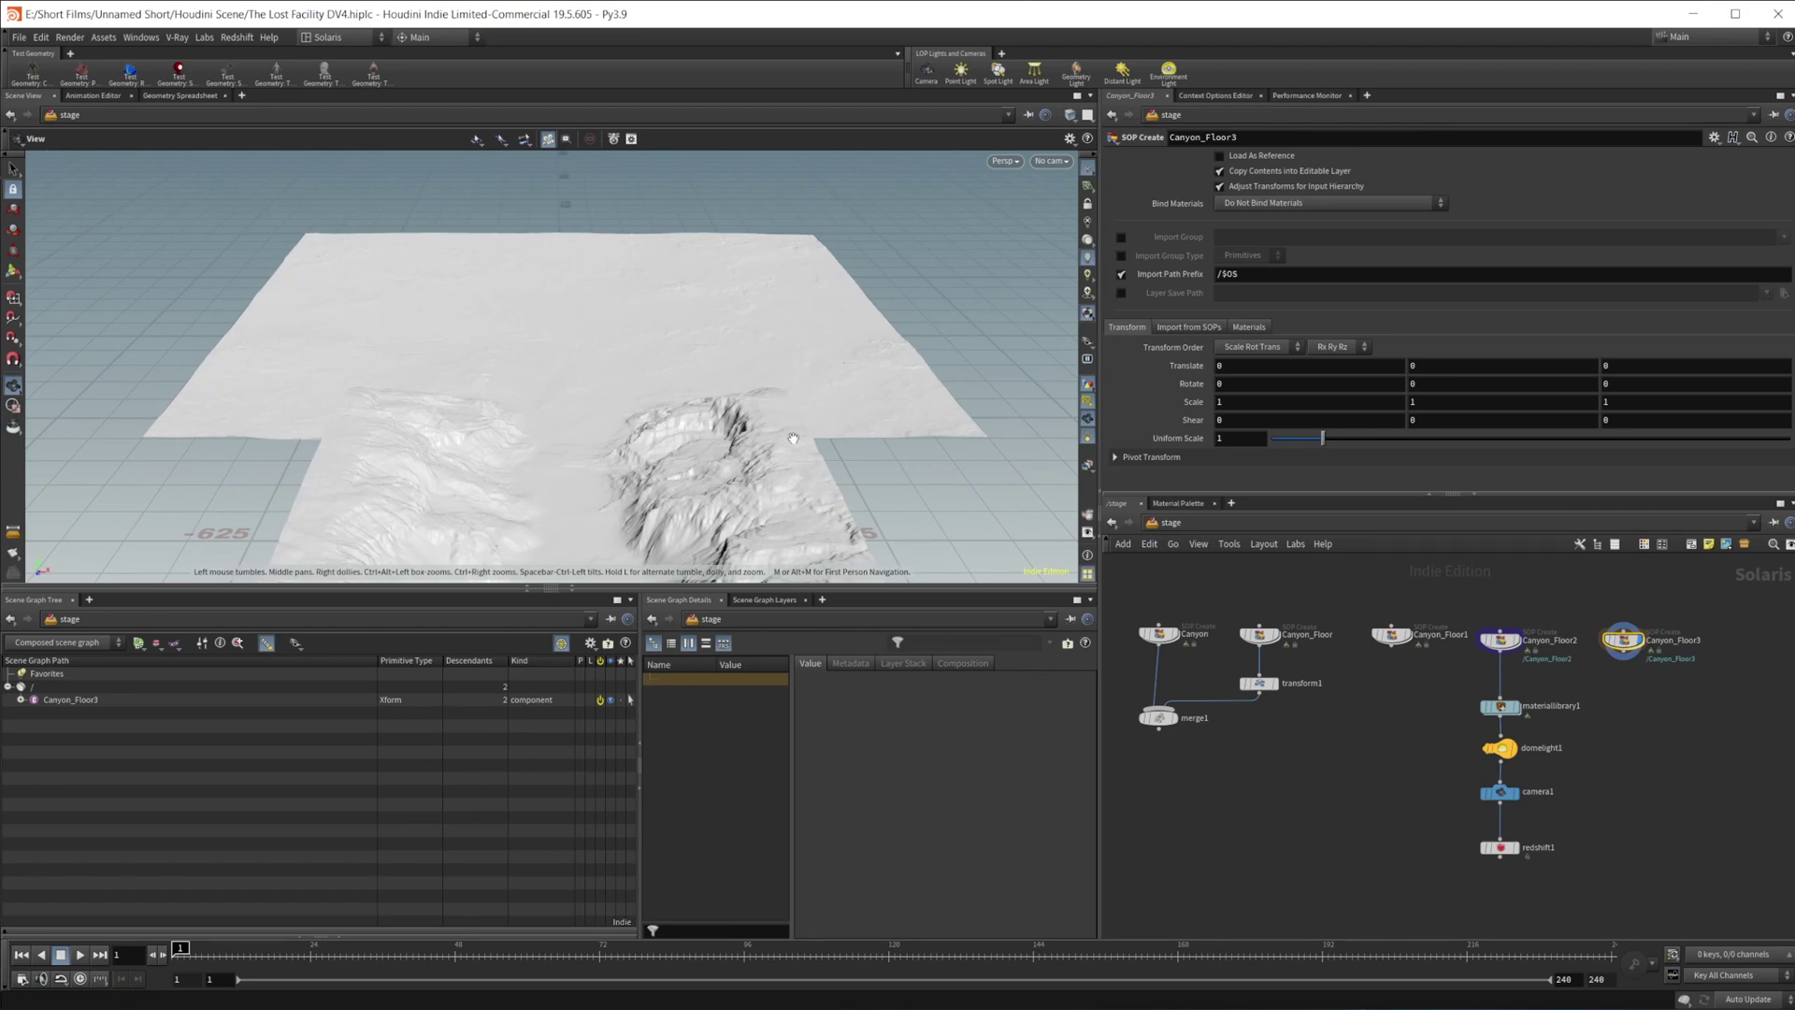
drag(728, 436, 525, 470)
right_drag(617, 365, 703, 379)
middle_drag(703, 378, 578, 365)
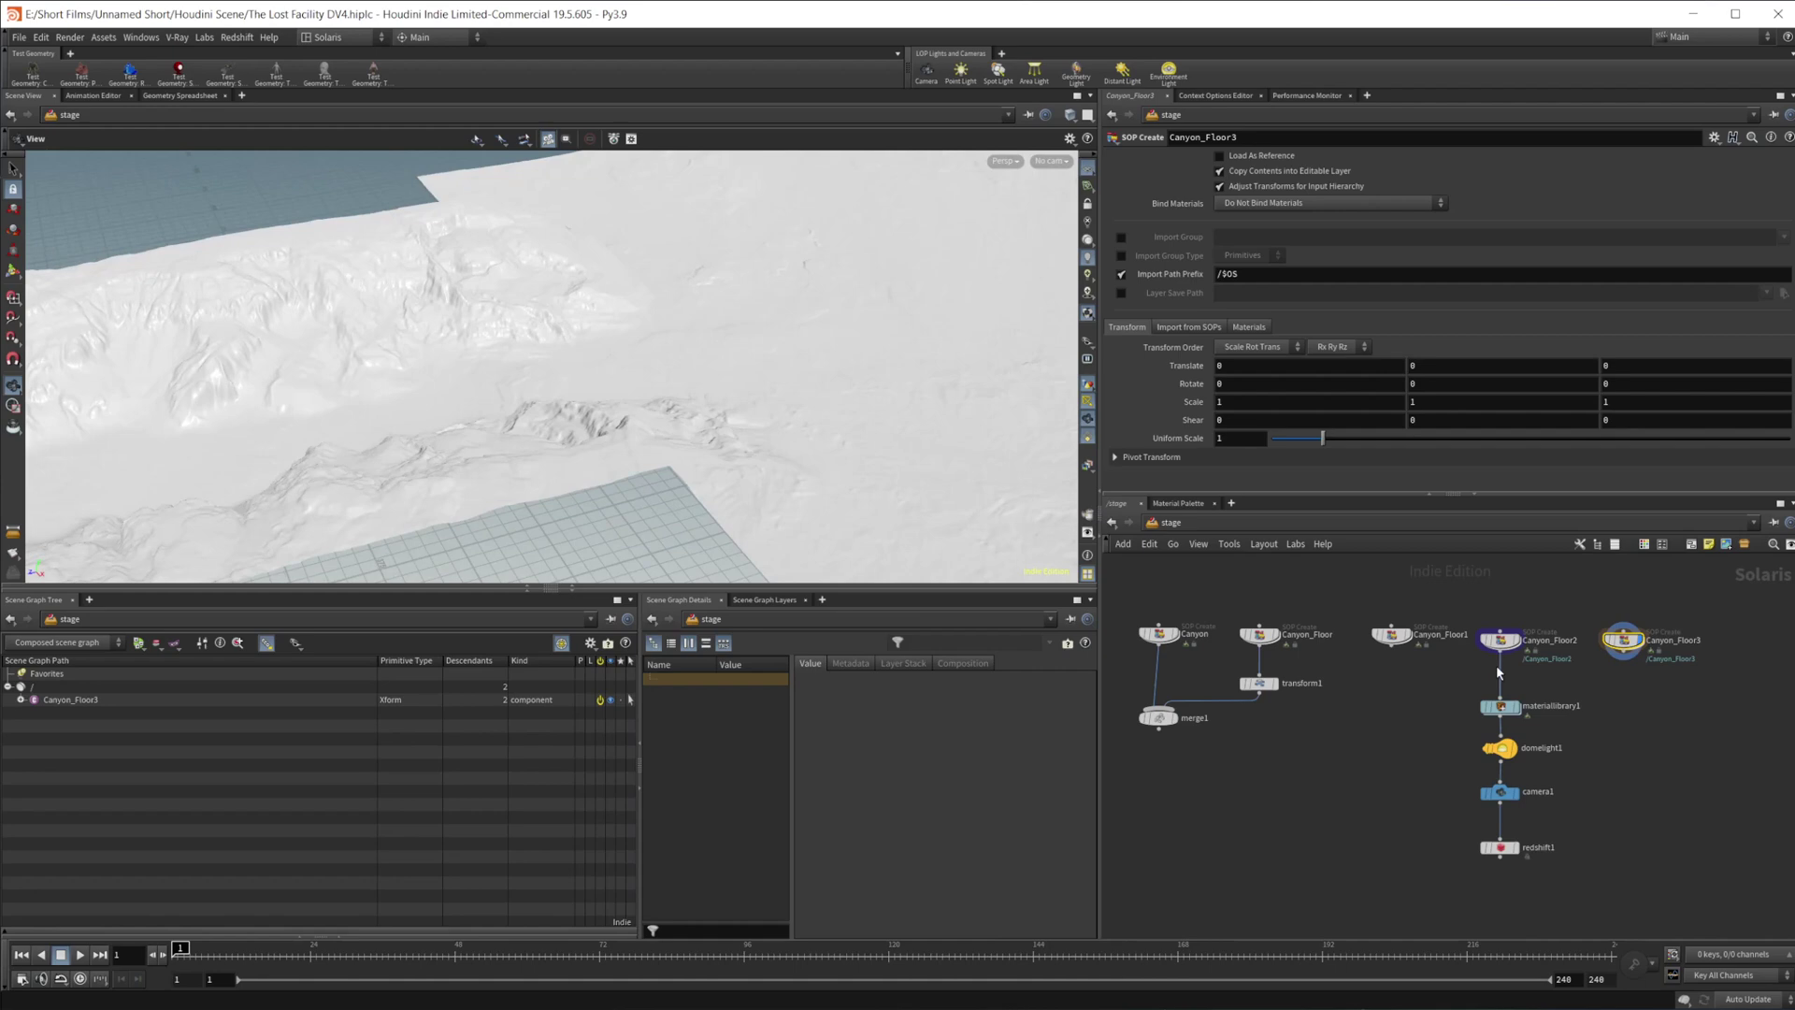
drag(502, 328, 471, 333)
middle_drag(502, 328, 561, 335)
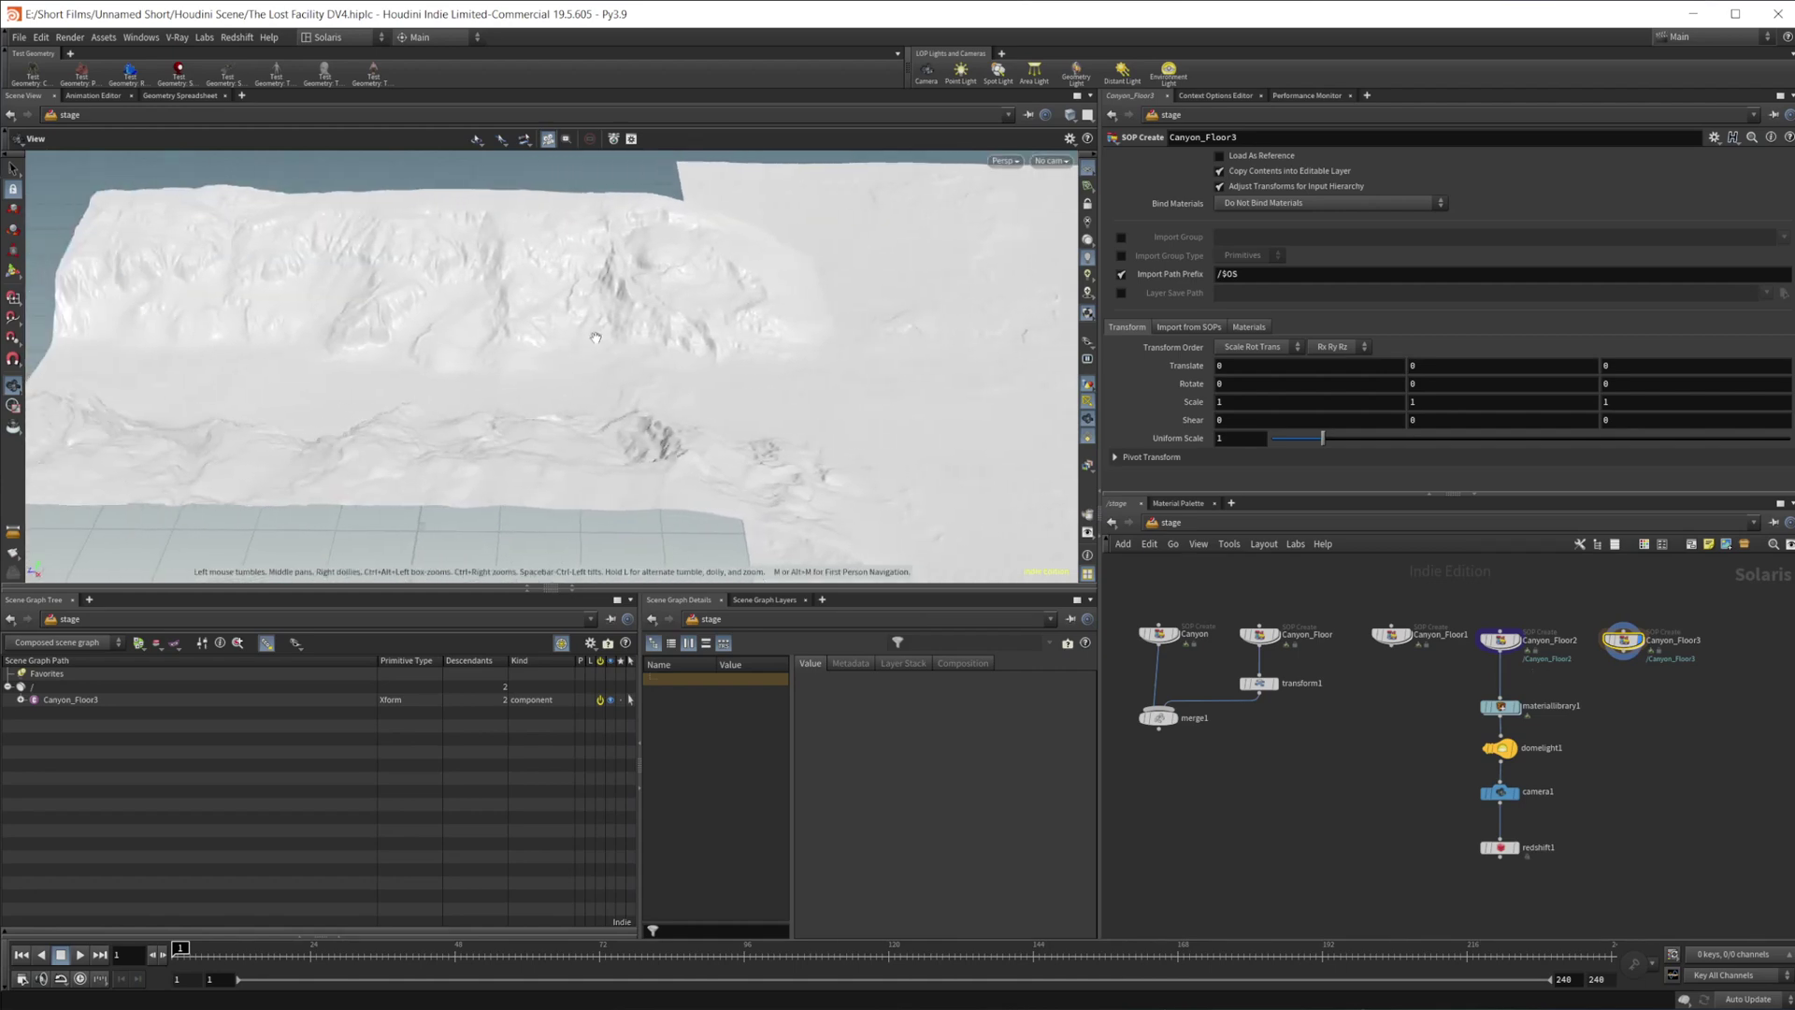
right_drag(561, 335, 590, 361)
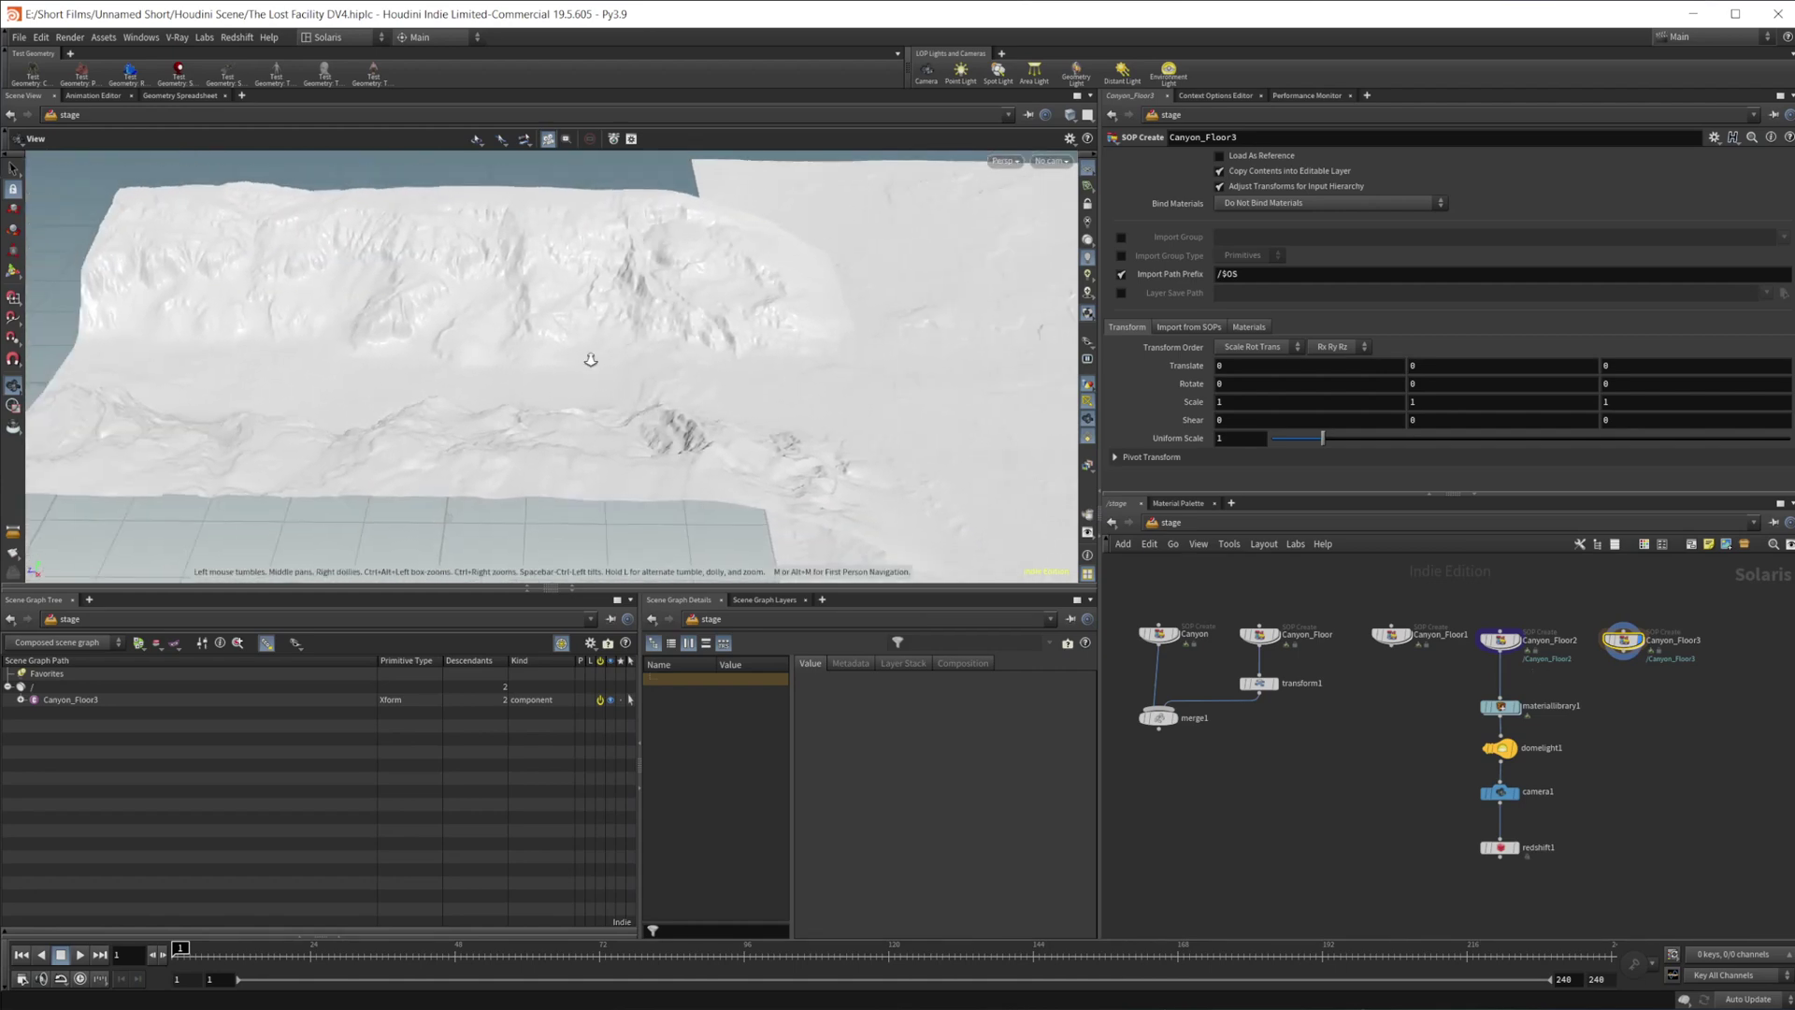
drag(684, 447, 708, 413)
middle_drag(472, 370, 586, 386)
- Open the network inside the Canyon_Floor2 node and locate the branch starting at heightfield_file3
scroll(1499, 645, up, 2)
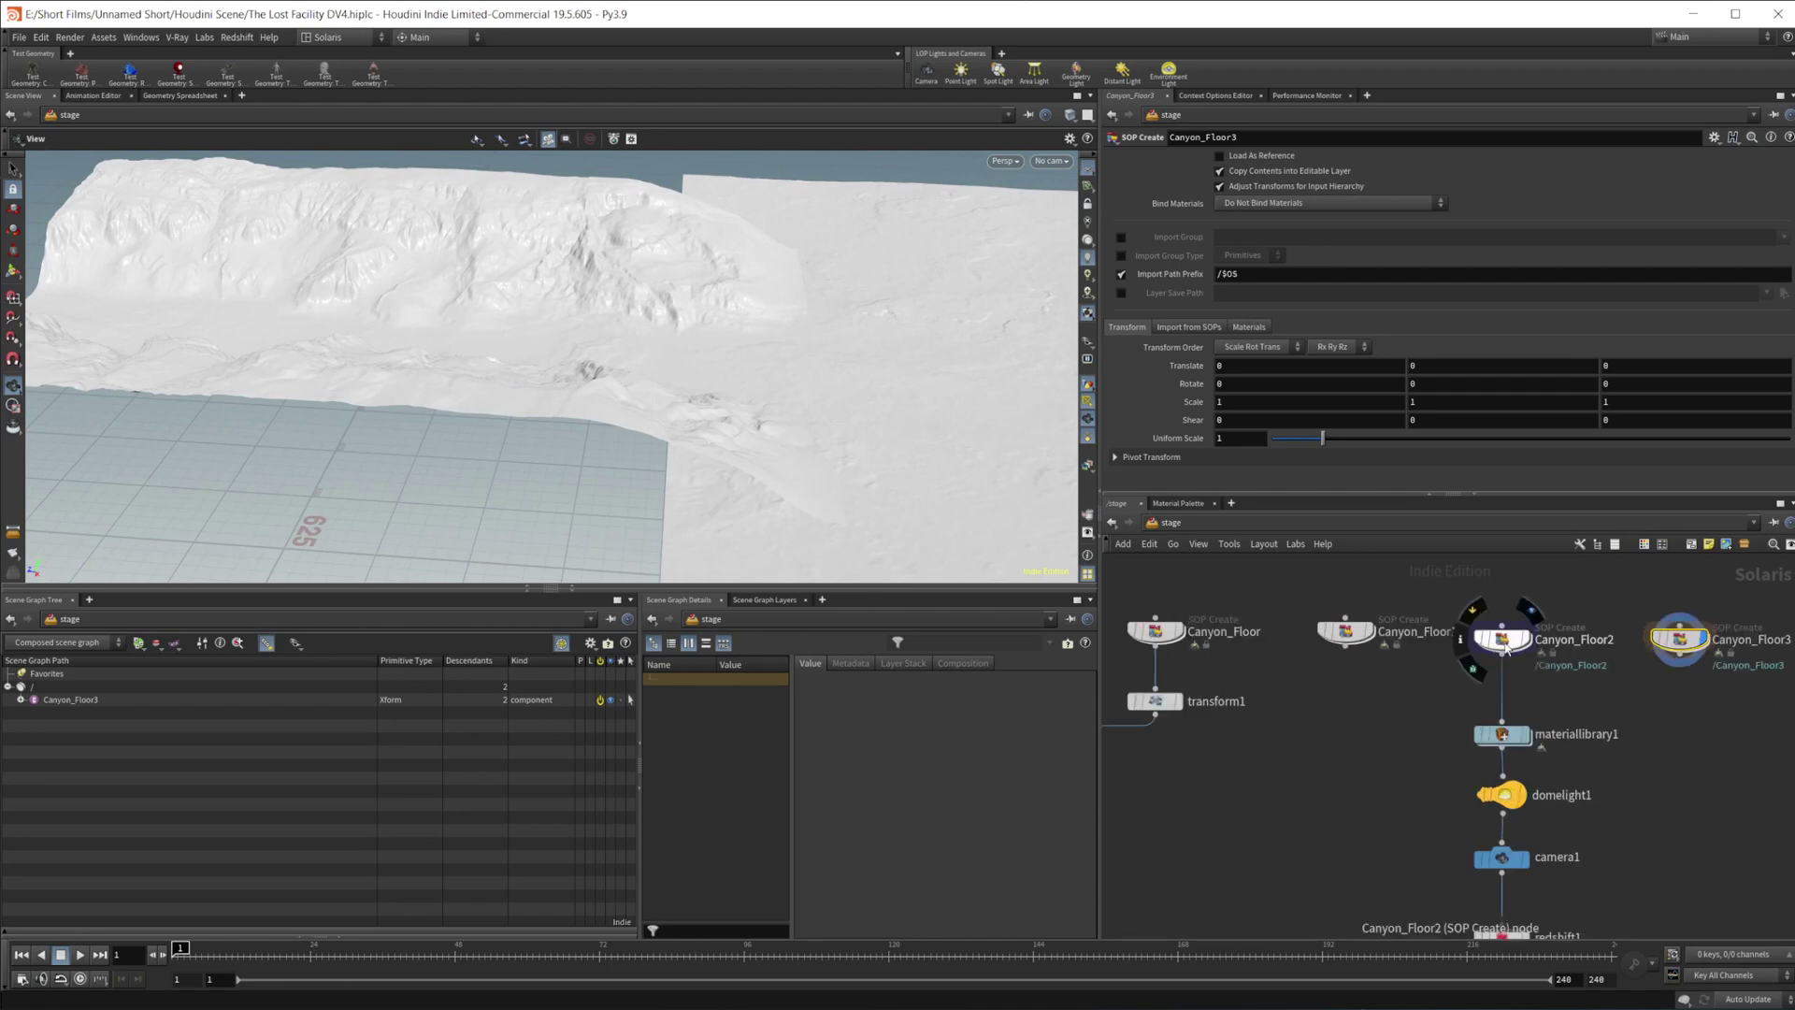
click(1502, 641)
double_click(1502, 642)
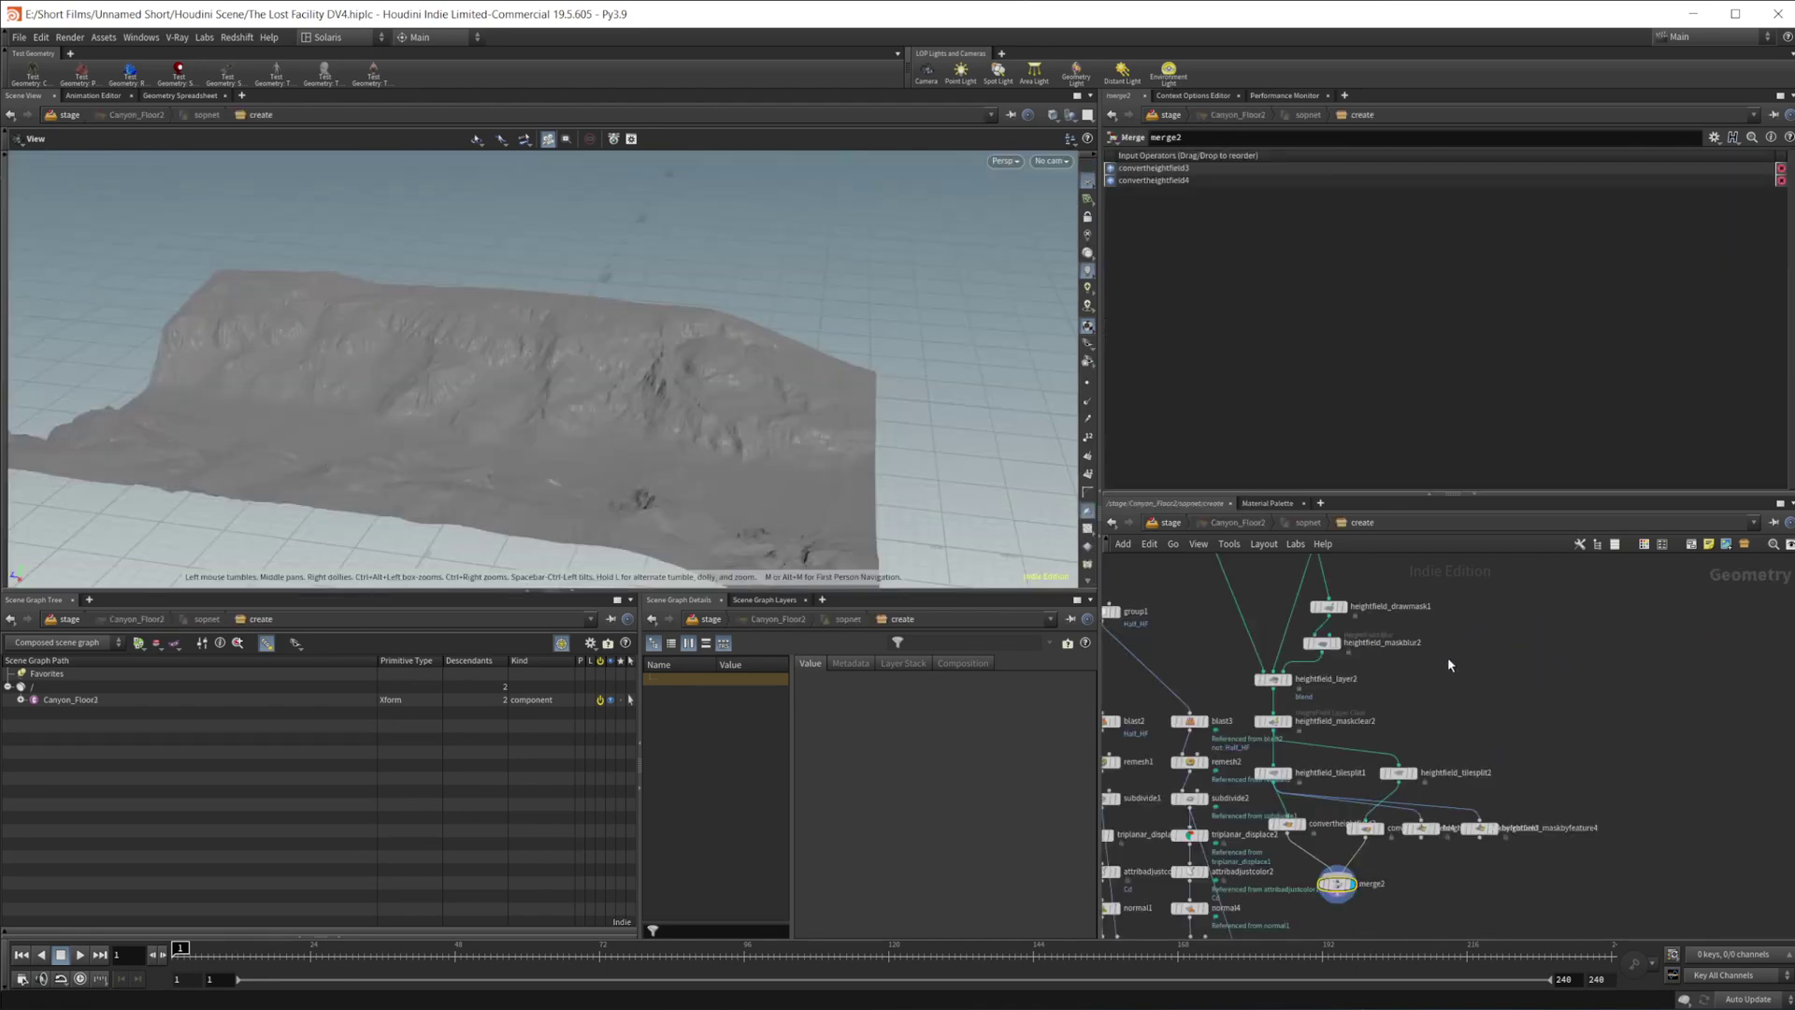
scroll(1478, 845, up, 1)
middle_drag(1440, 684, 1462, 813)
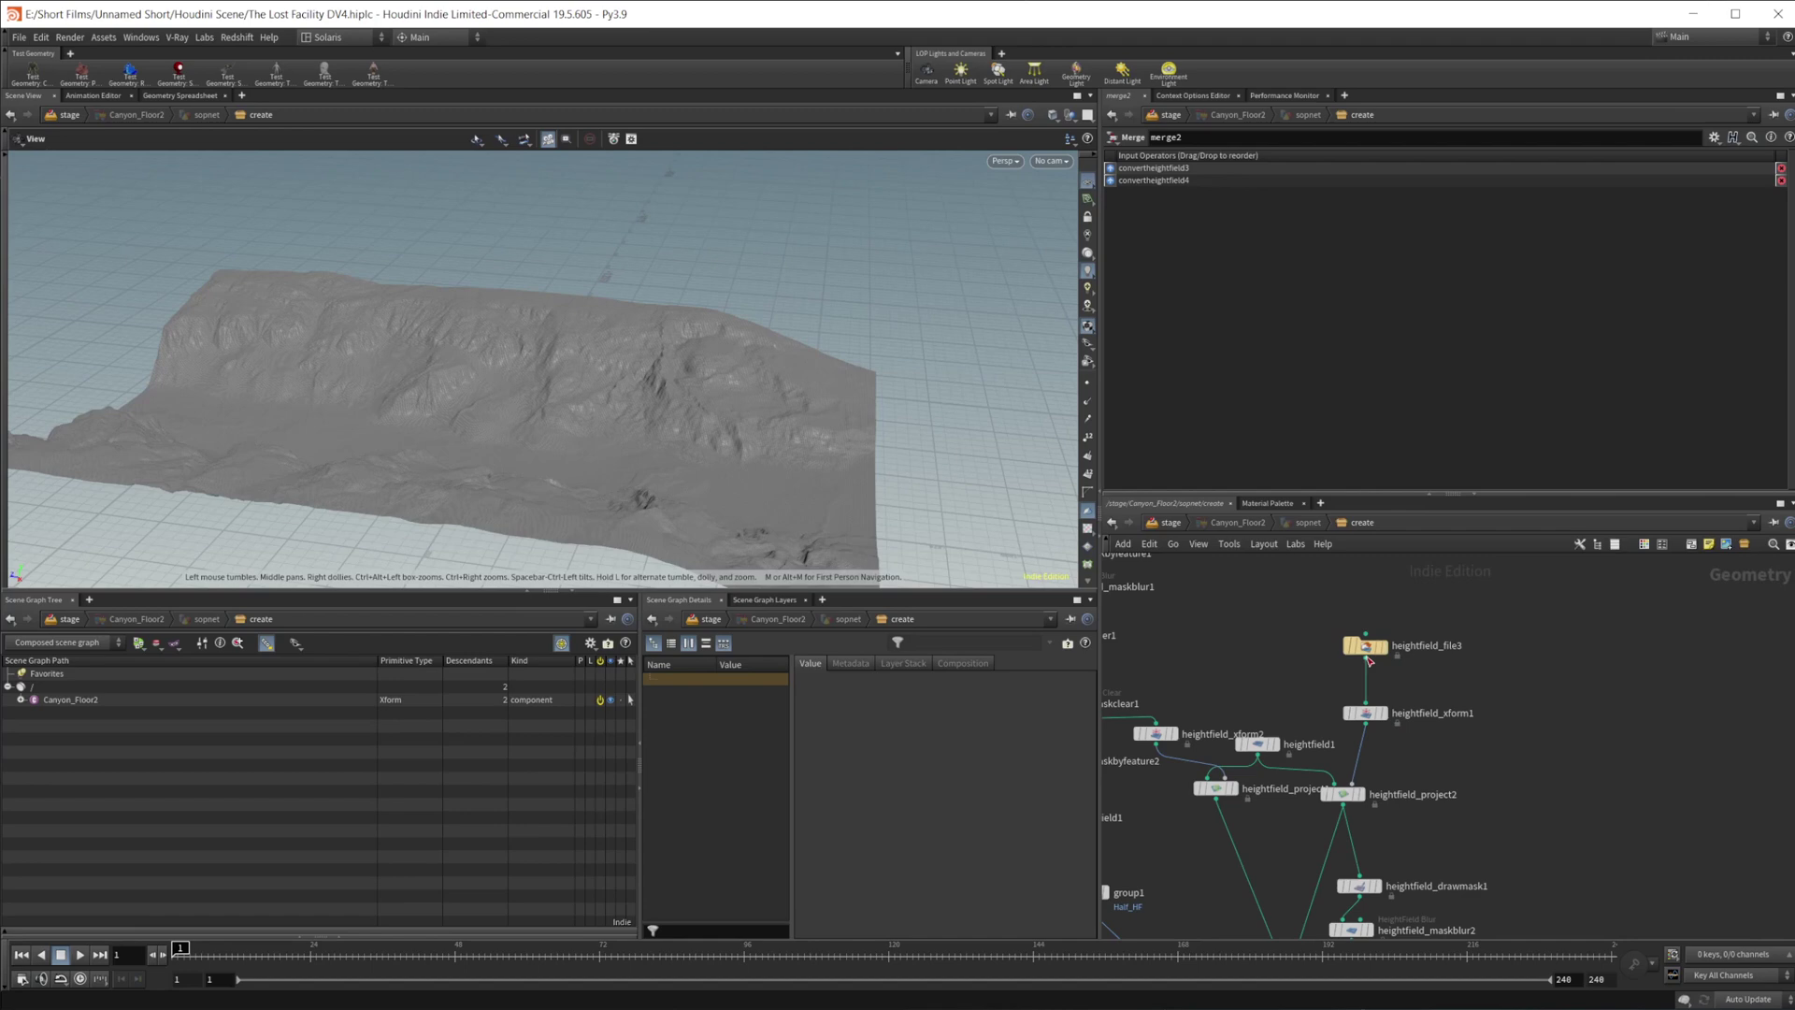
middle_drag(1493, 716, 1623, 728)
- Move heightfield_file3, heightfield_xform1, heightfield_xform2, heightfield1 and both heightfield_project nodes together, farther away from the main canyon chain
scroll(1355, 691, down, 4)
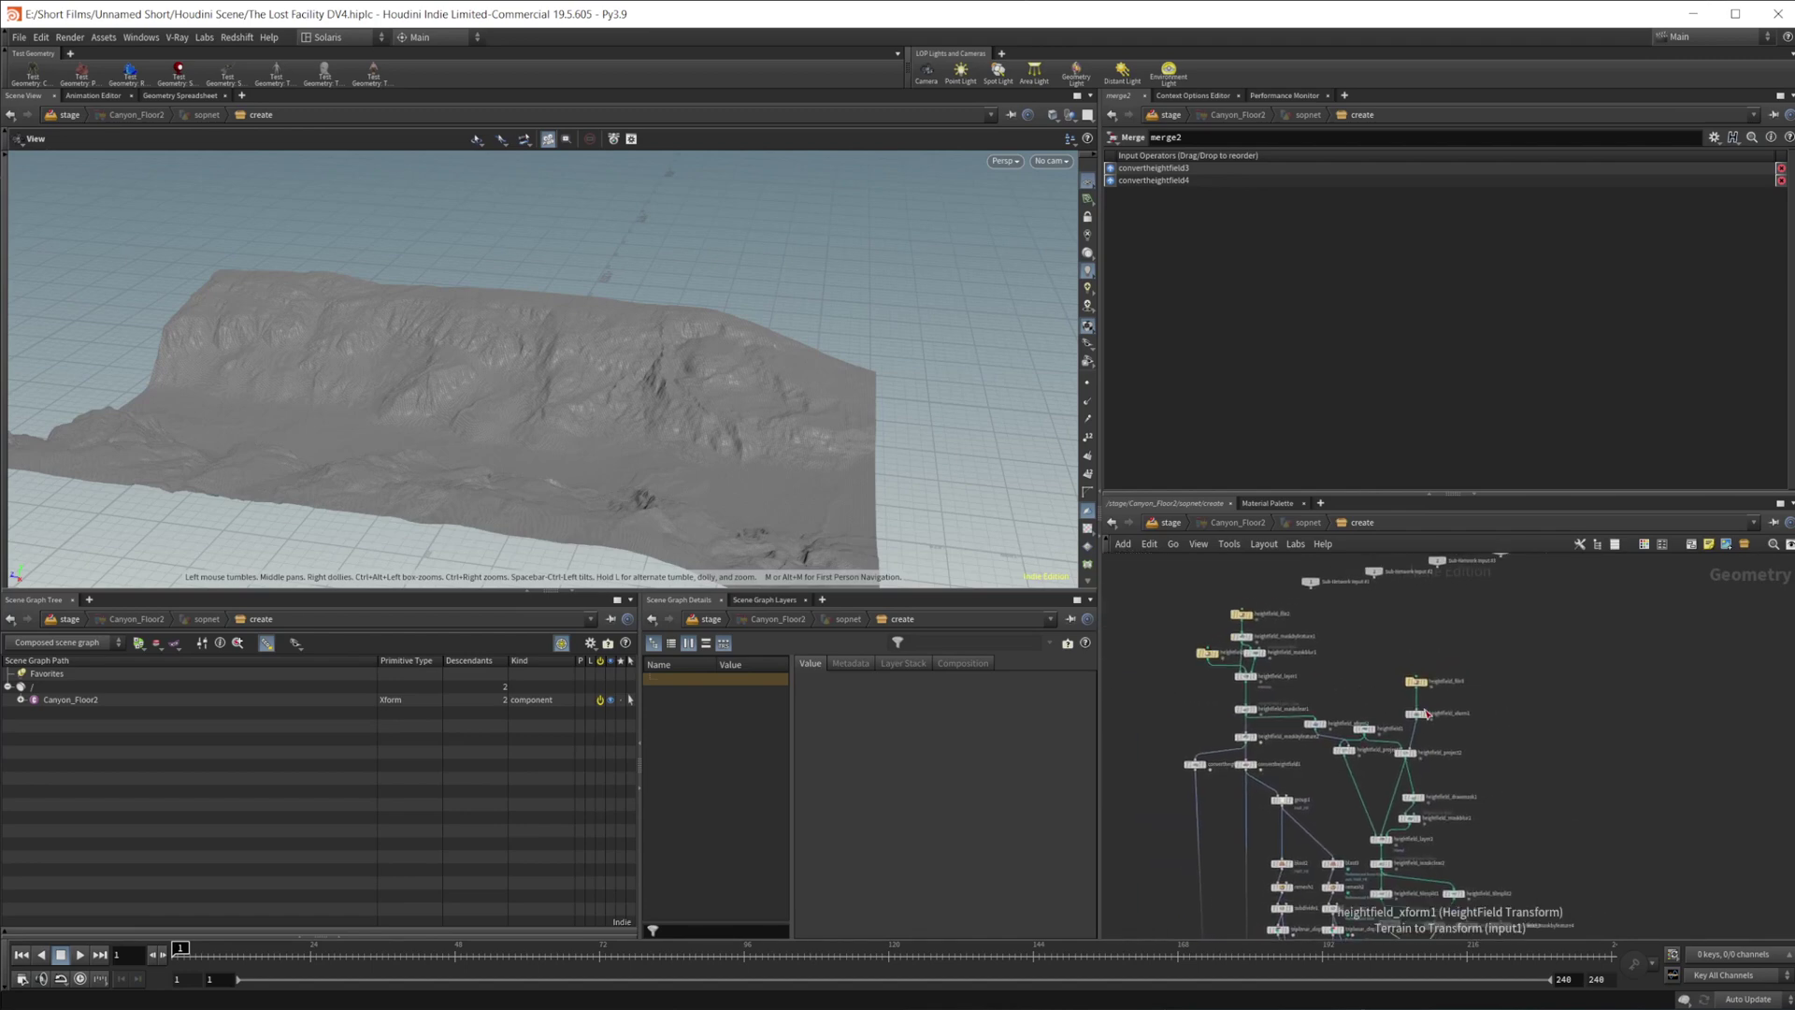
middle_drag(1204, 825, 1182, 776)
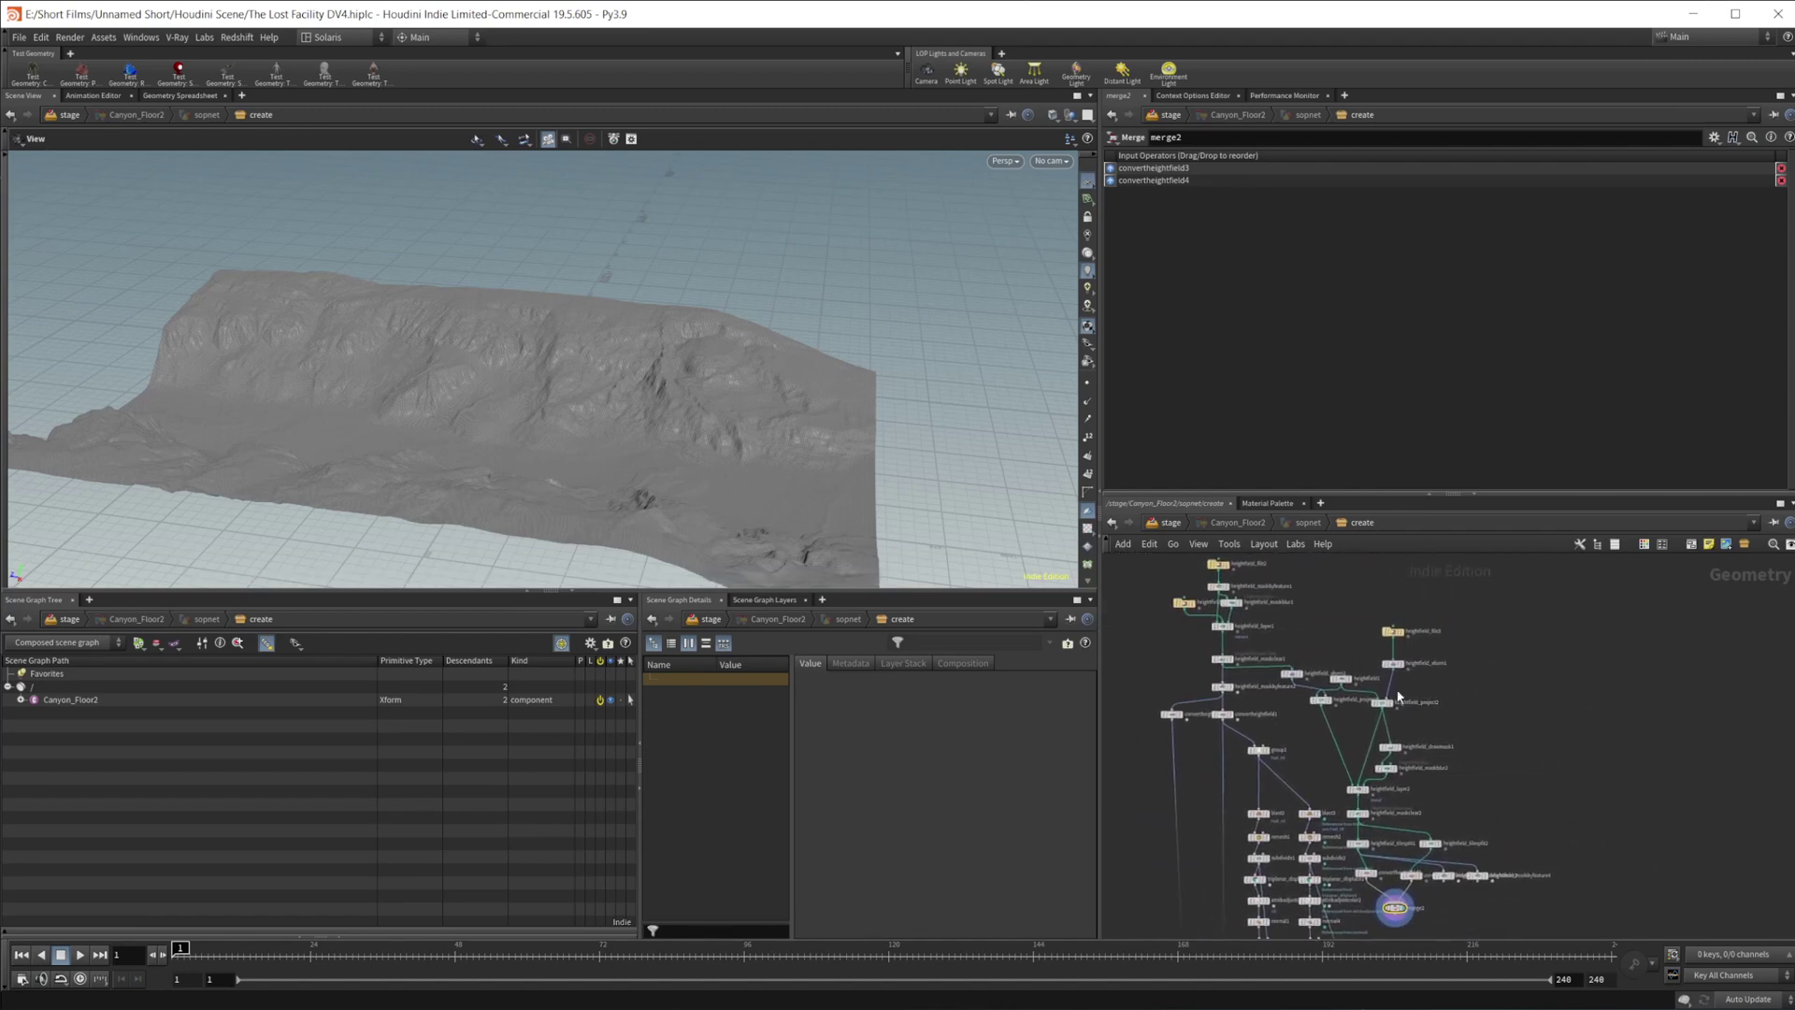
drag(1582, 743, 1278, 646)
click(1341, 685)
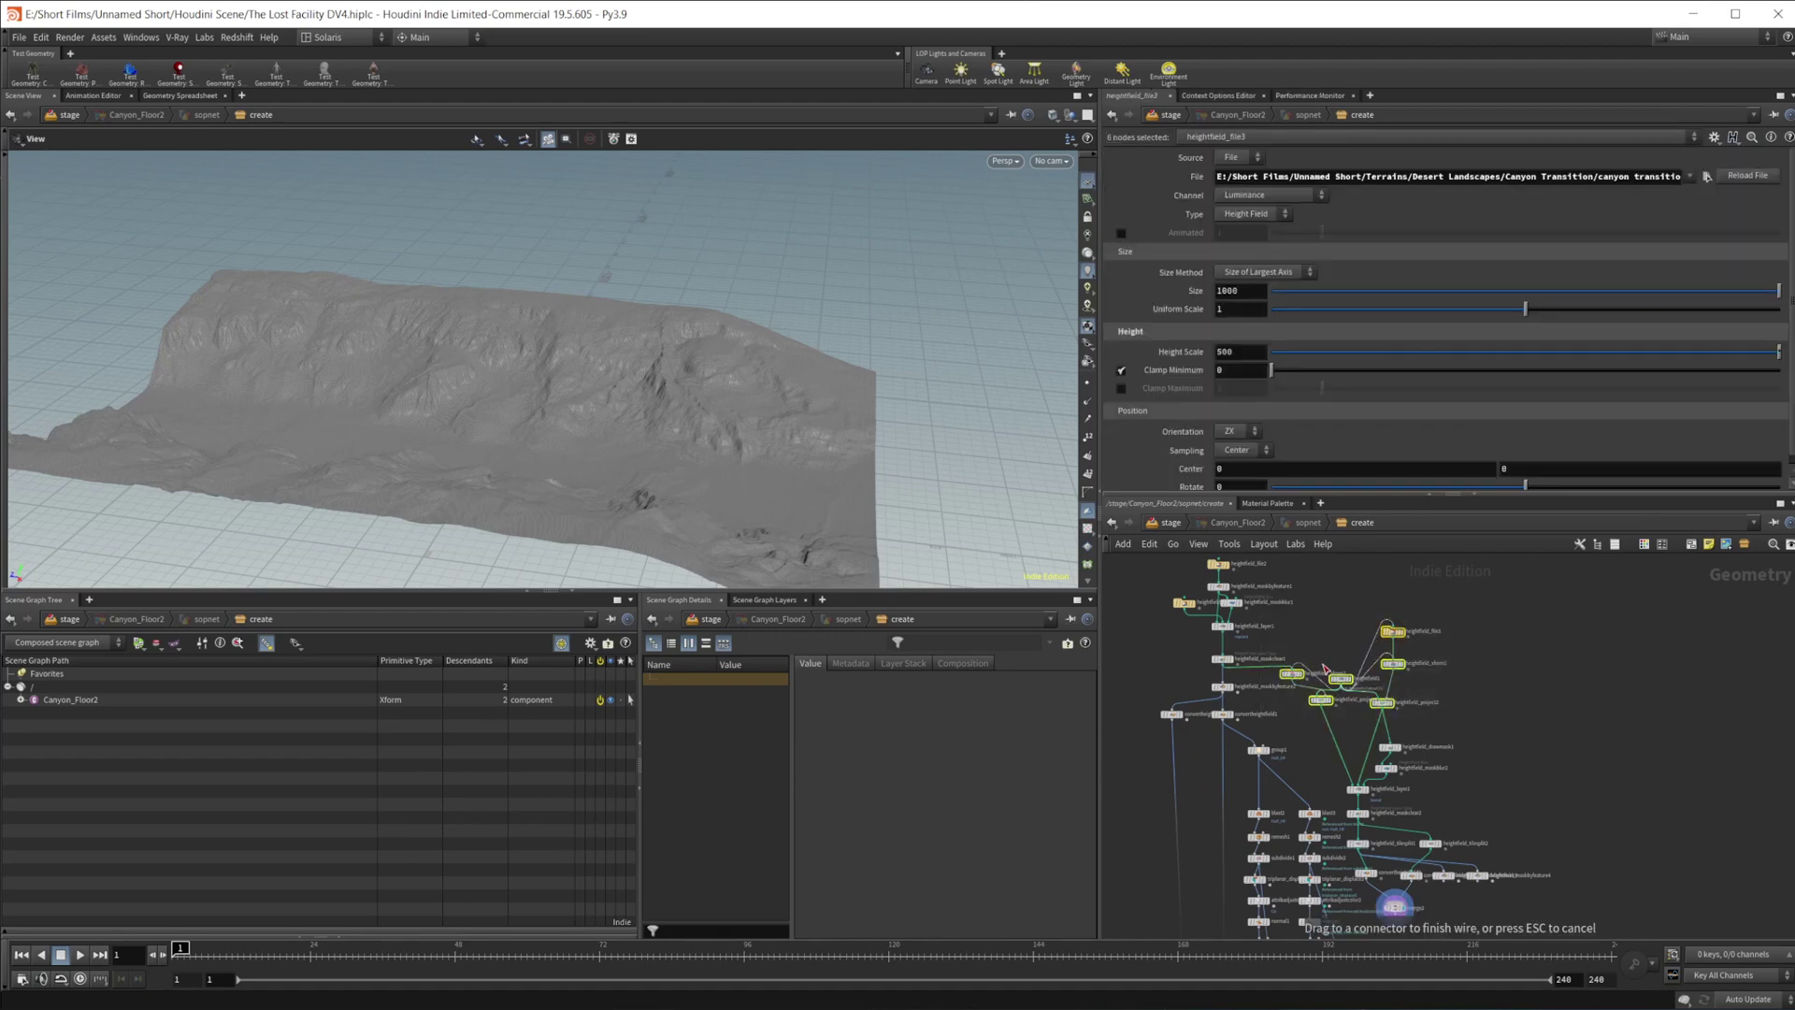
click(1323, 595)
drag(1292, 676, 1372, 675)
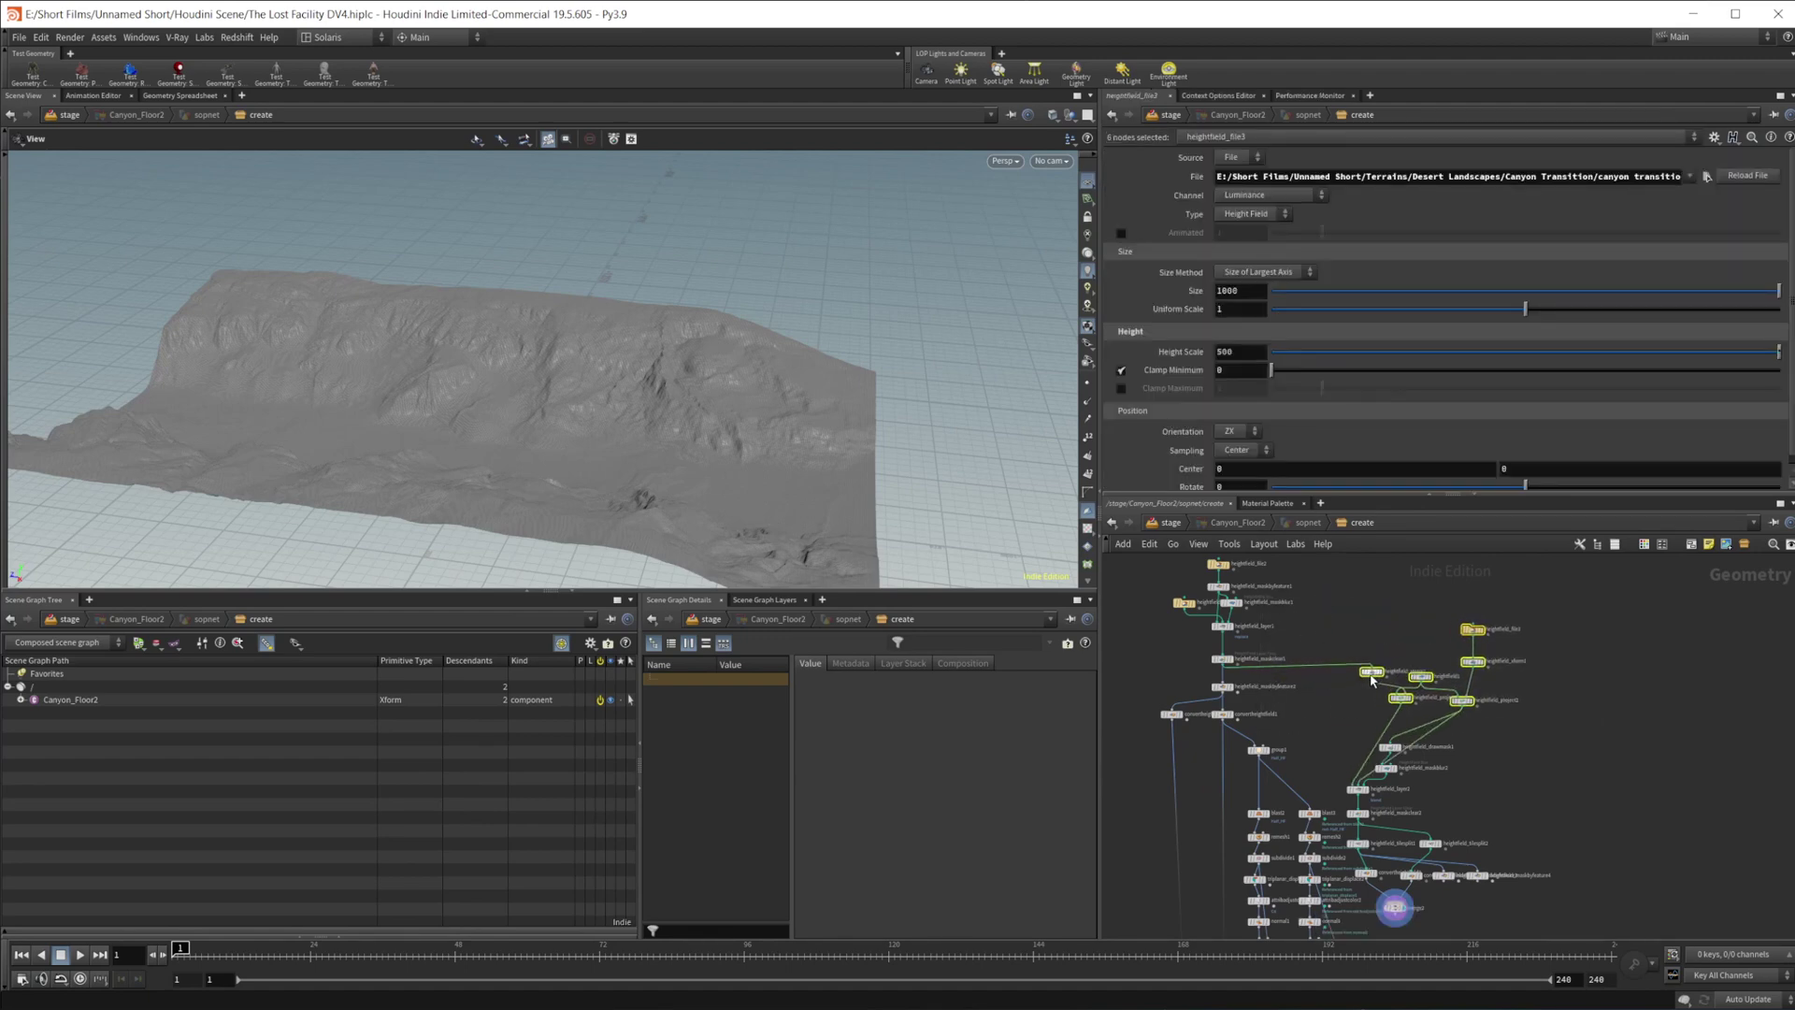
- Move the rest of that branch, from heightfield_drawmask1 down to merge2, under the relocated nodes
middle_drag(1469, 860, 1474, 725)
drag(1343, 602, 1533, 791)
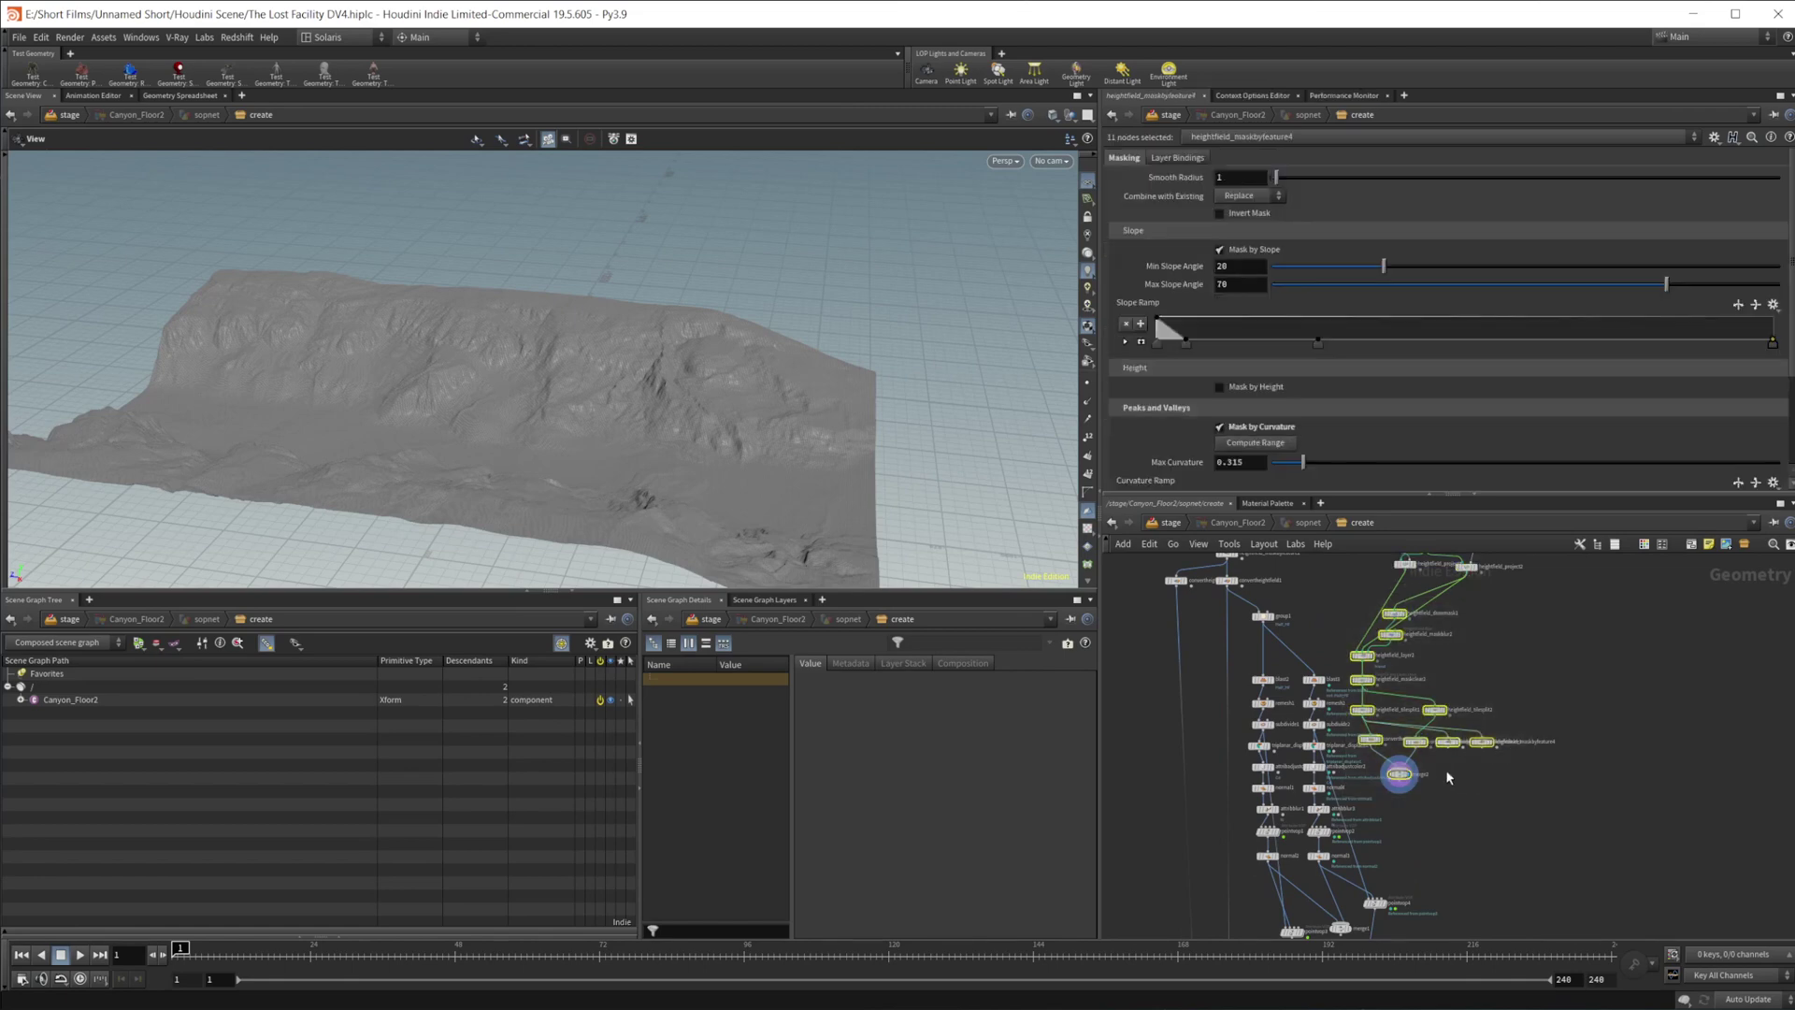
drag(1400, 775, 1494, 774)
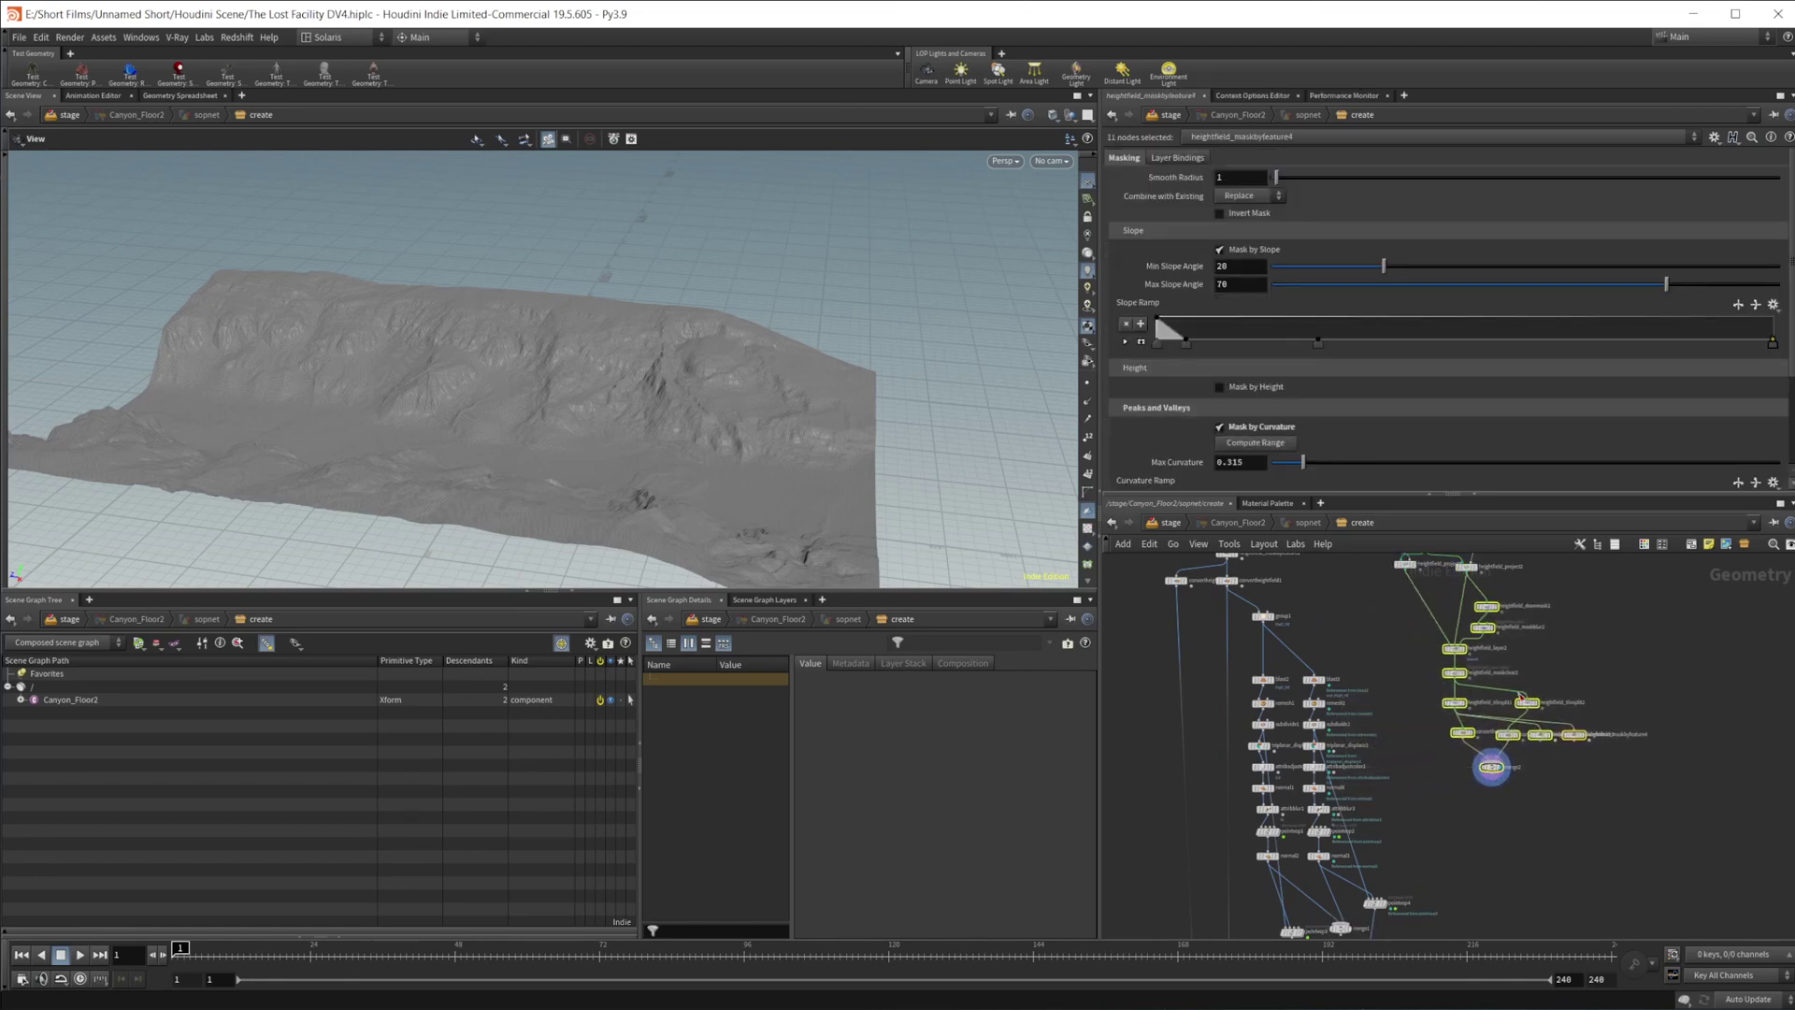
click(1595, 616)
- Display the output of heightfield_maskclear1 in the viewport and inspect the canyon heightfield
middle_drag(1595, 615, 1572, 753)
scroll(1571, 753, up, 5)
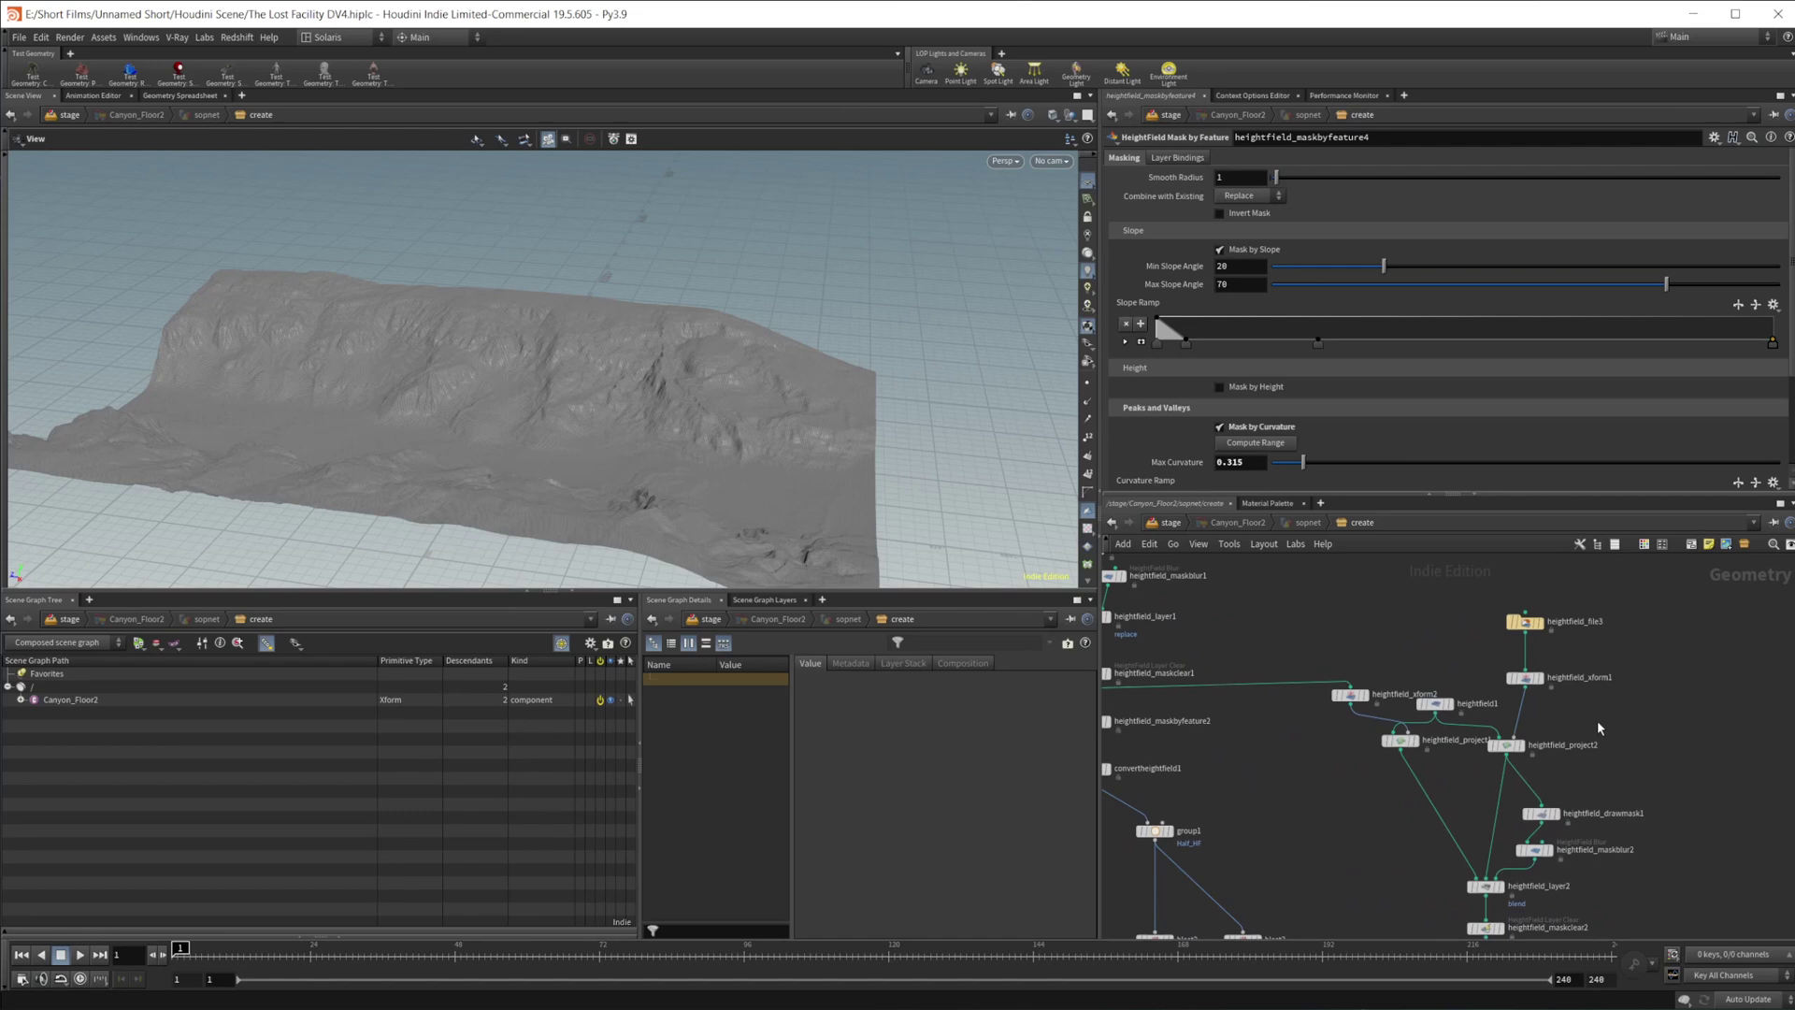
middle_drag(1400, 632, 1484, 653)
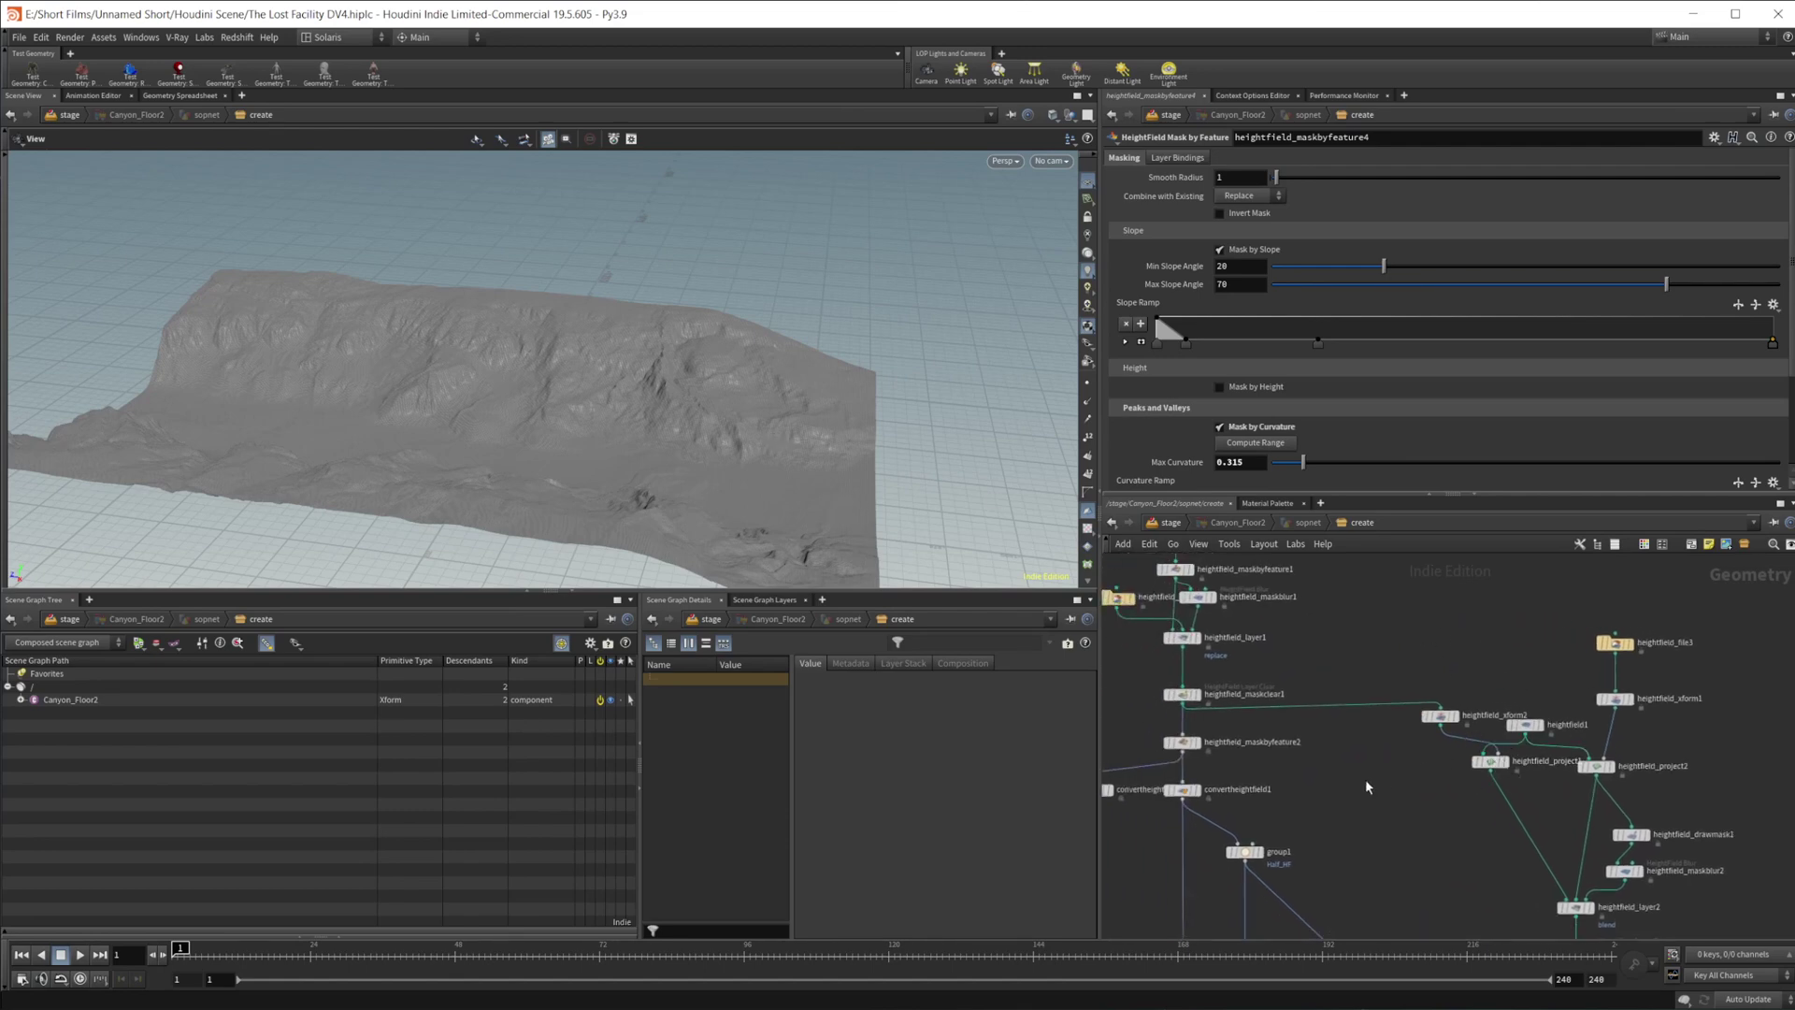
scroll(1250, 691, up, 3)
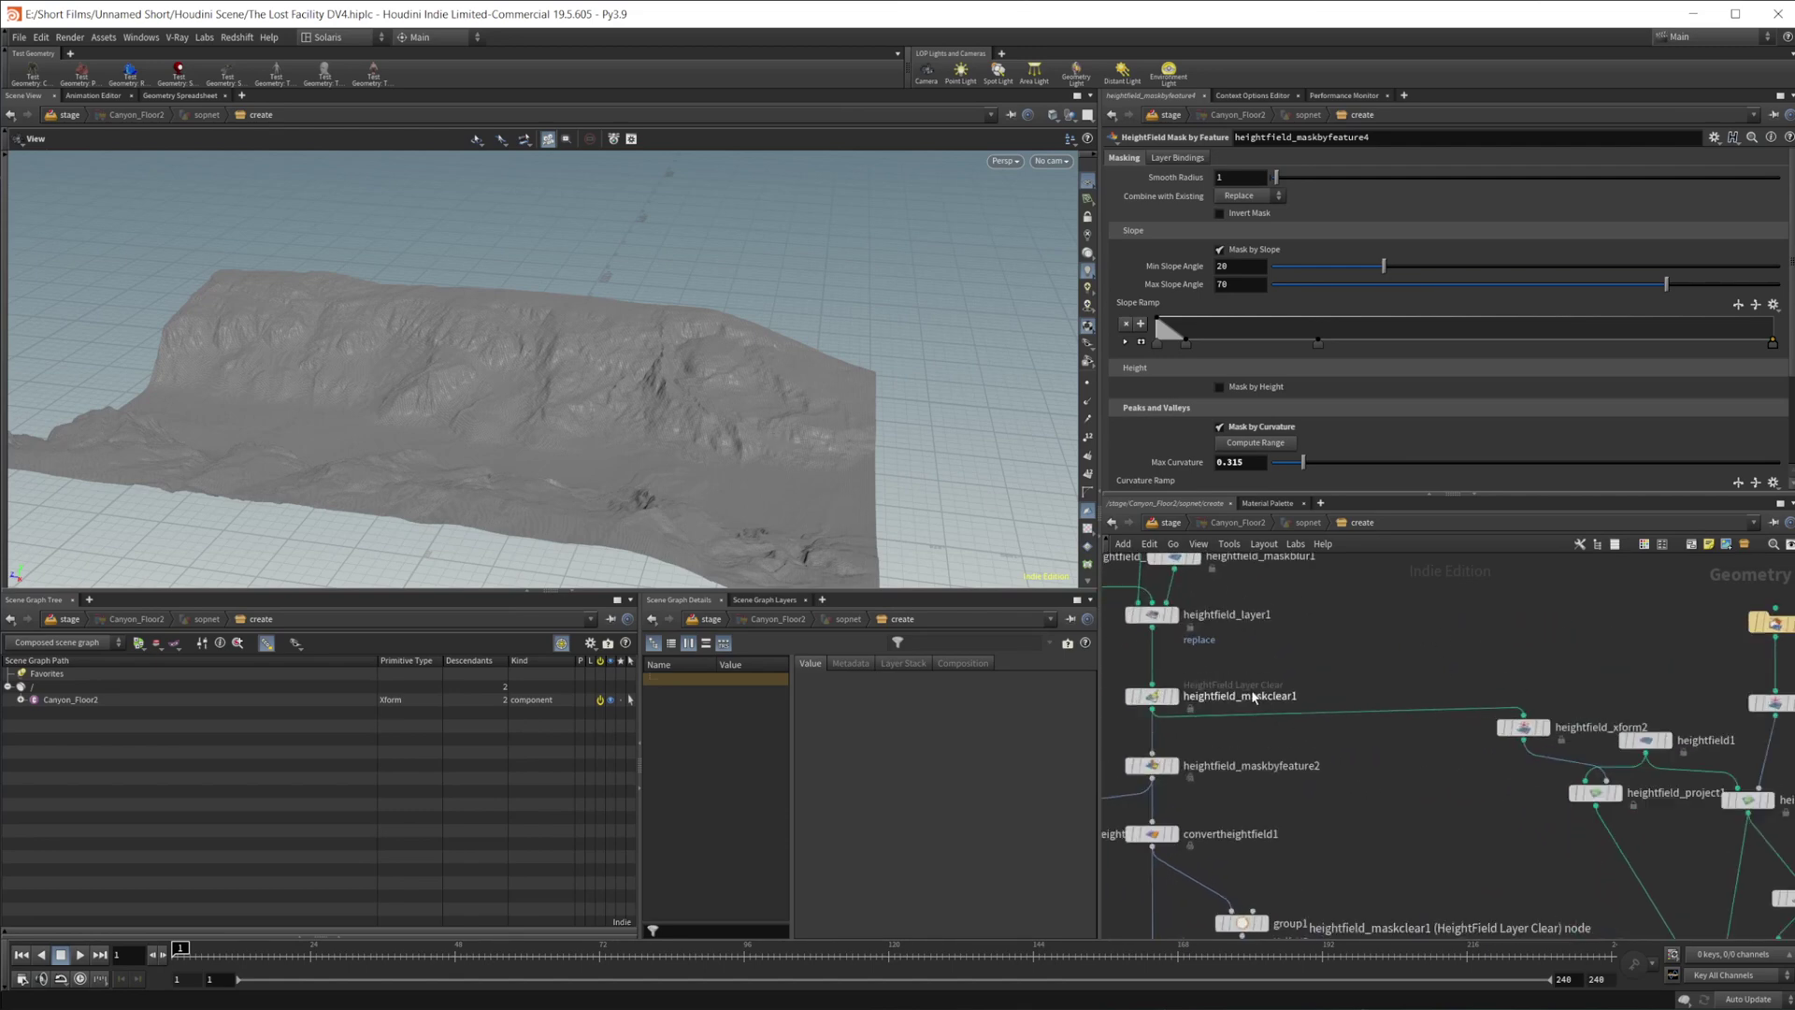
click(1173, 696)
drag(614, 429, 500, 350)
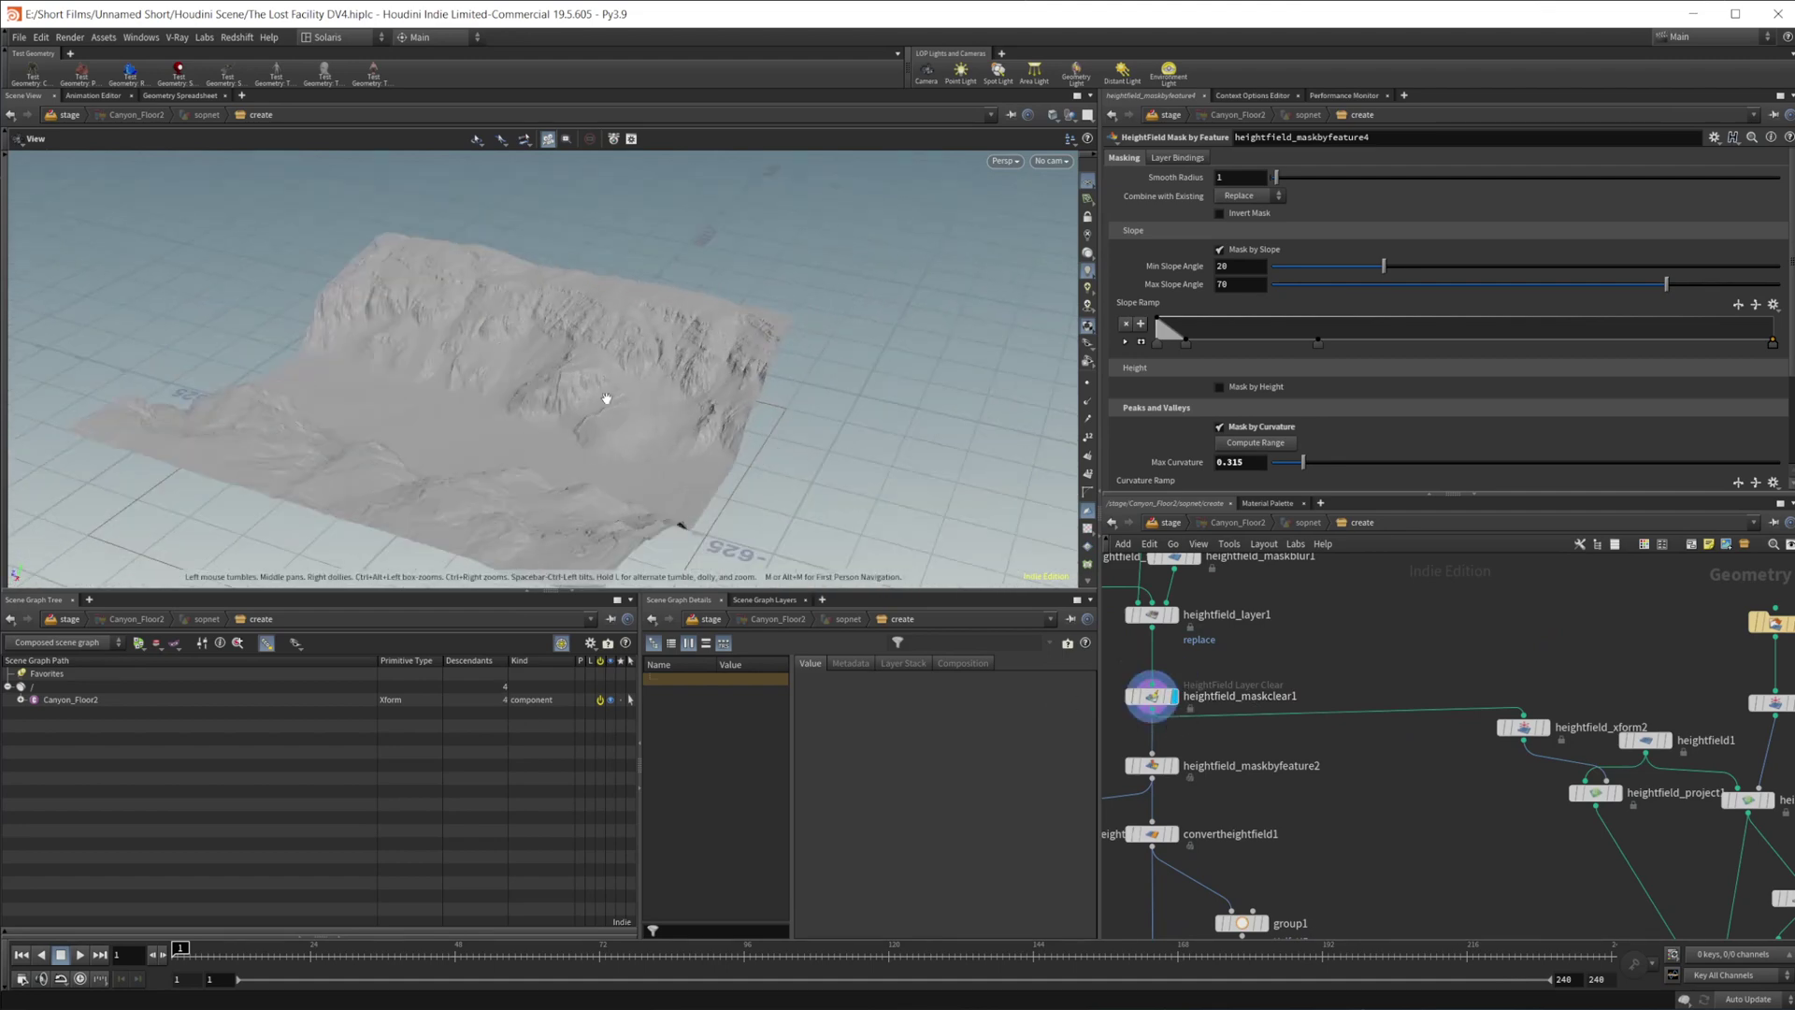
- Display heightfield_xform2 with its parameters and inspect the shifted canyon terrain
middle_drag(1476, 763, 1356, 744)
mouse_move(1403, 715)
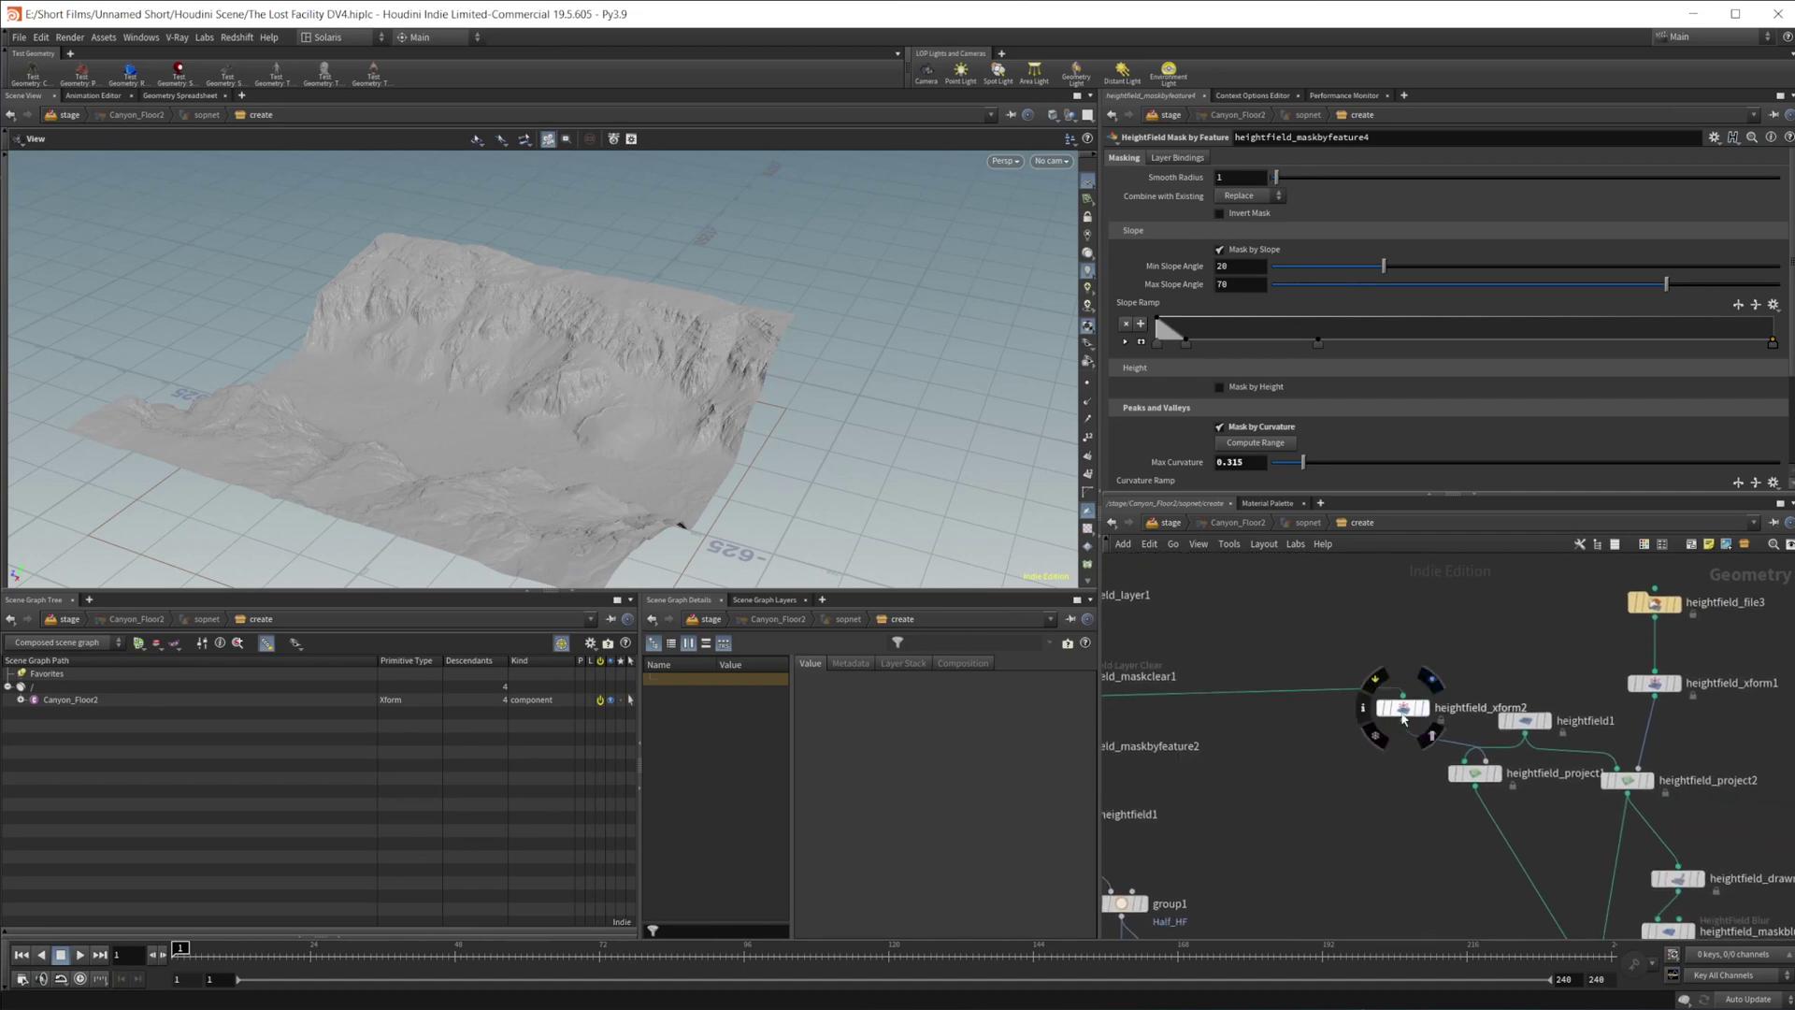
click(1402, 718)
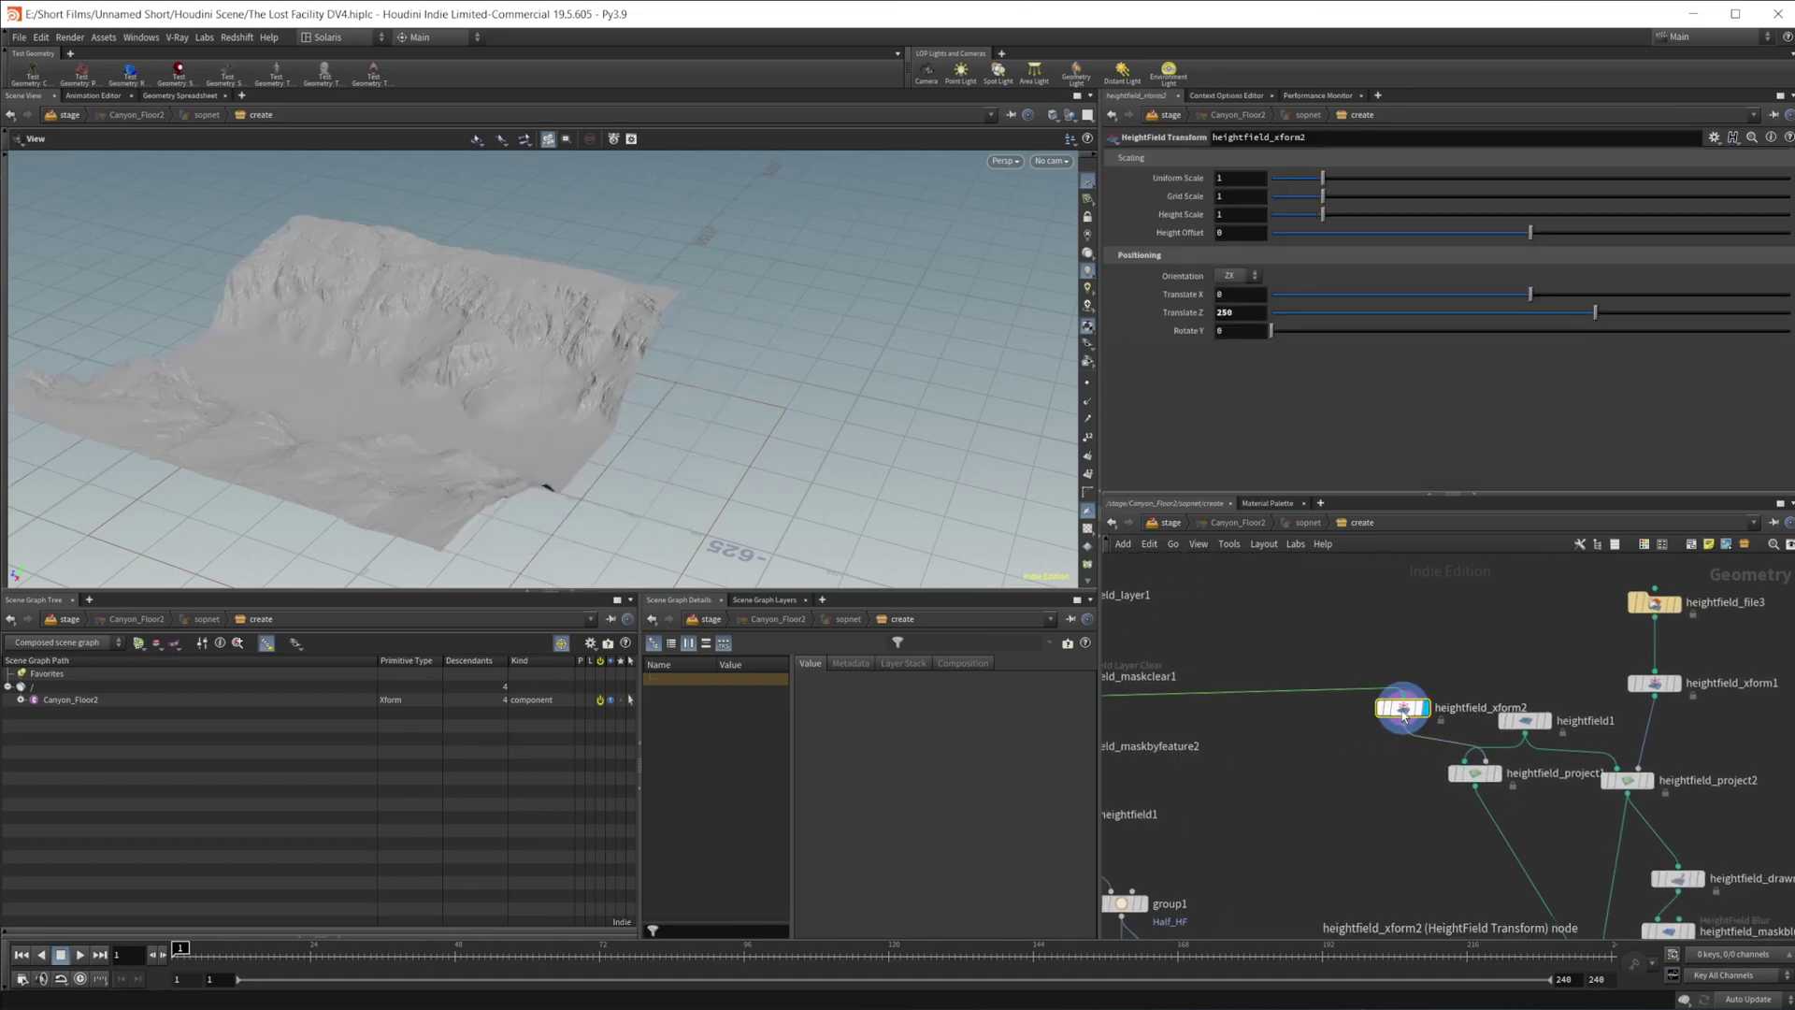
drag(519, 472, 627, 445)
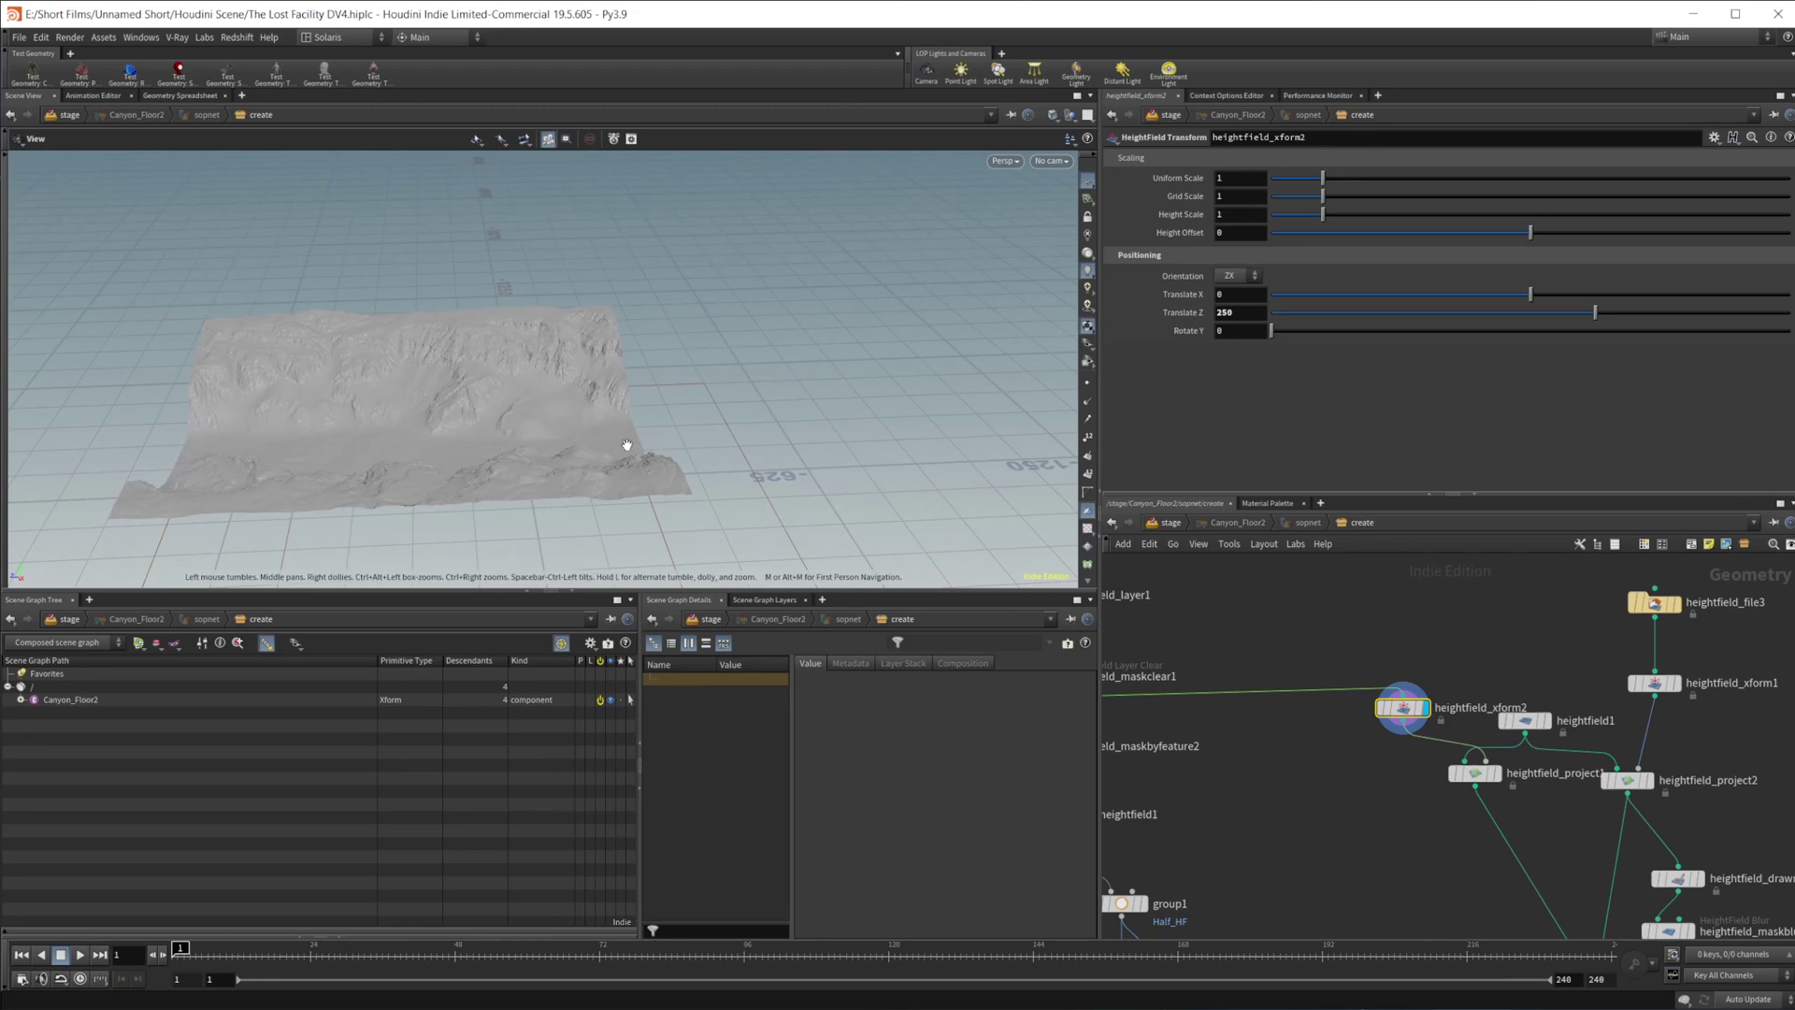
- Display the flat heightfield1 grid with its parameters and view its whole extent
middle_drag(1282, 793, 1158, 821)
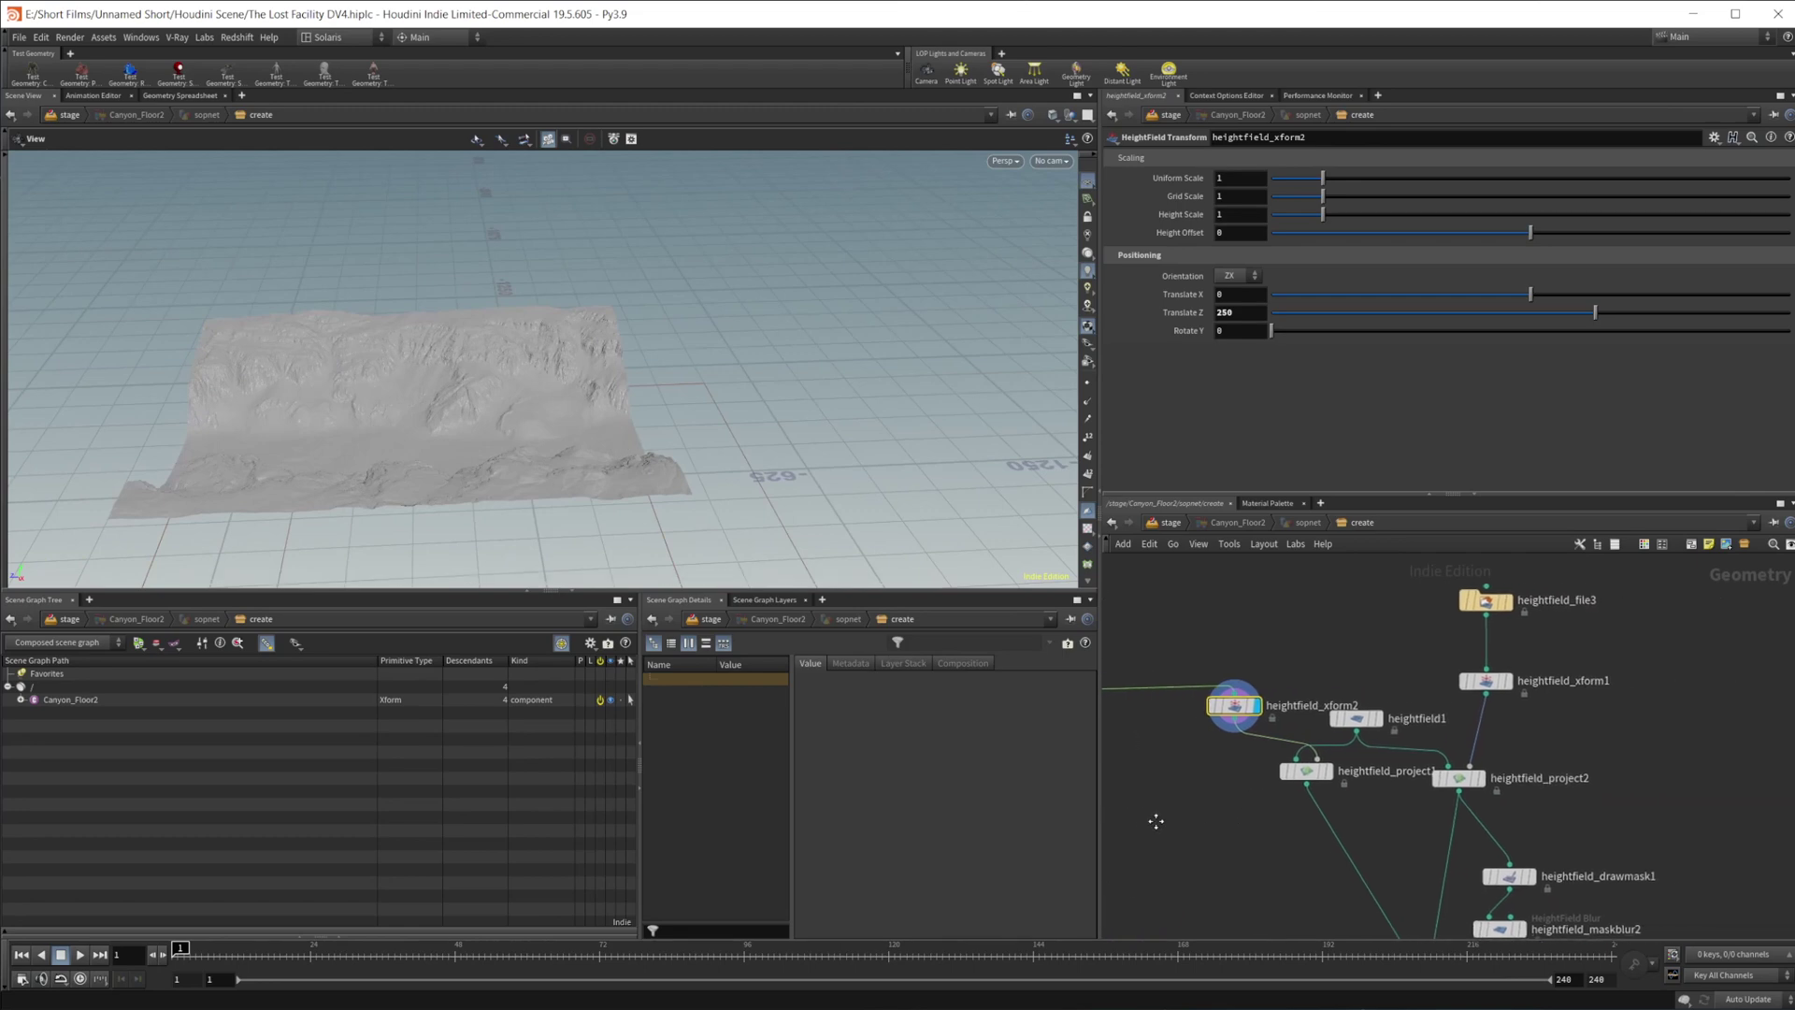
click(1365, 717)
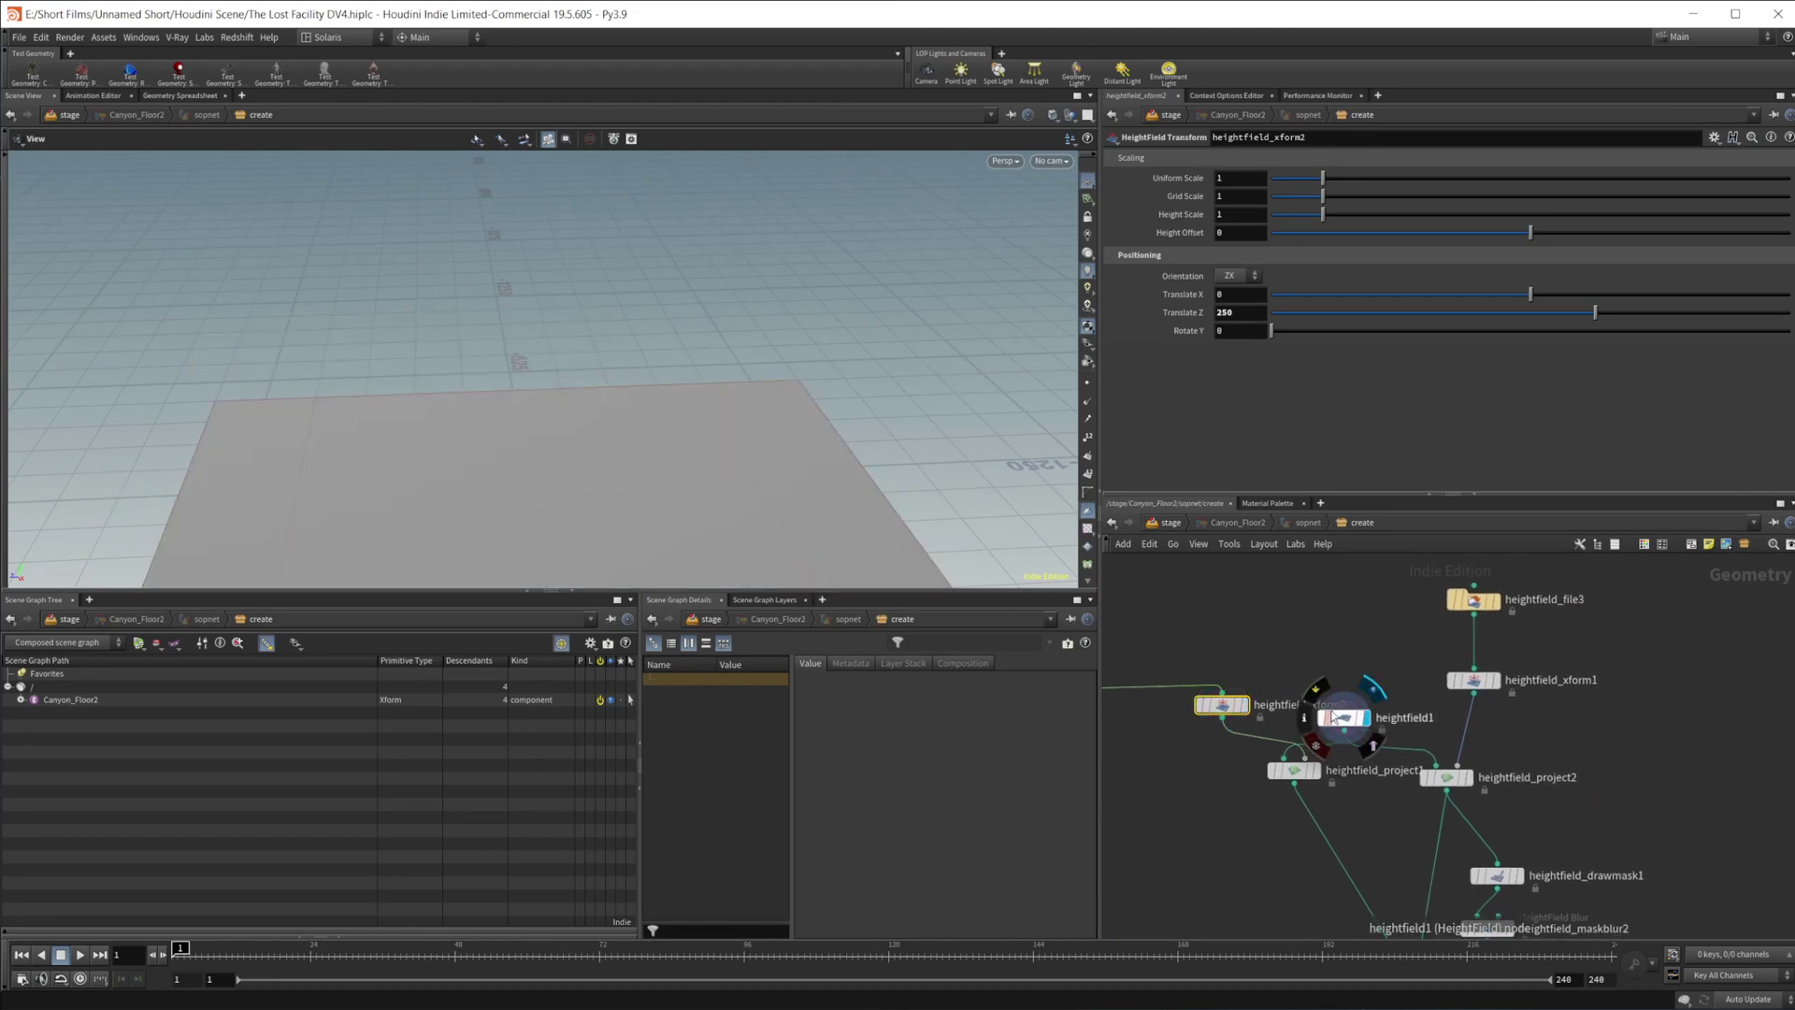
click(1337, 717)
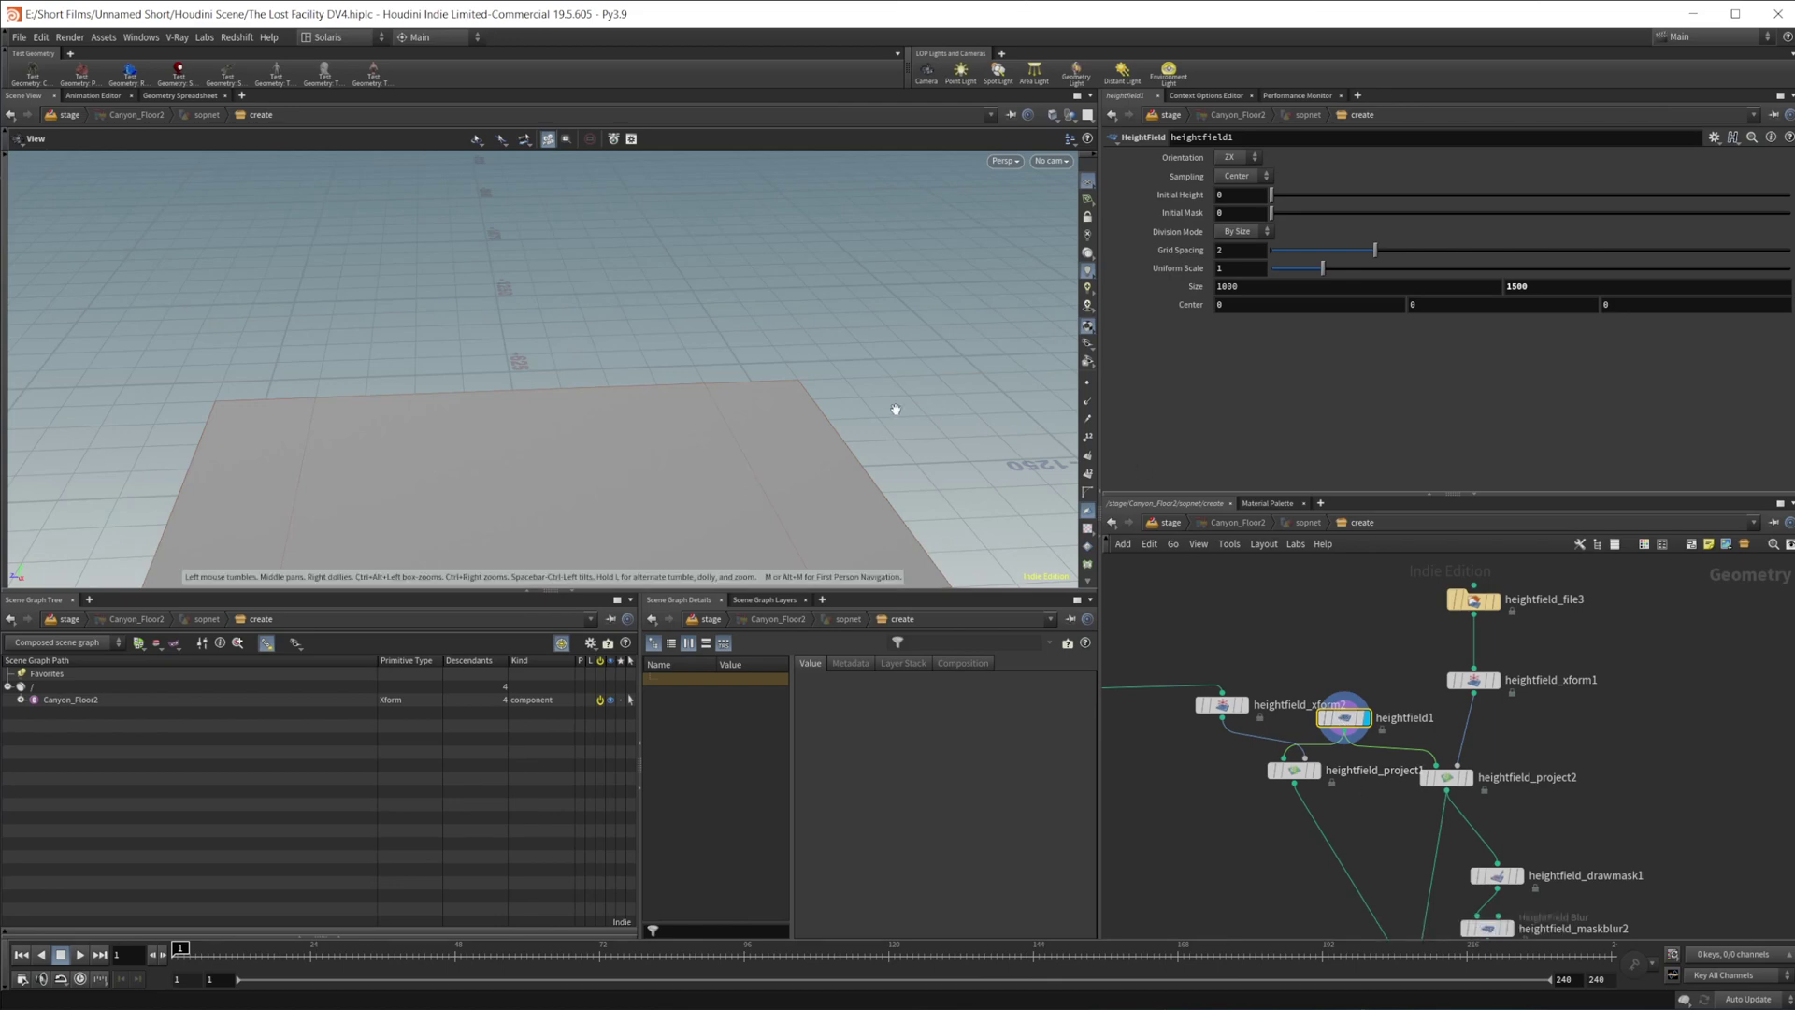
right_drag(731, 448, 628, 433)
middle_drag(628, 432, 549, 412)
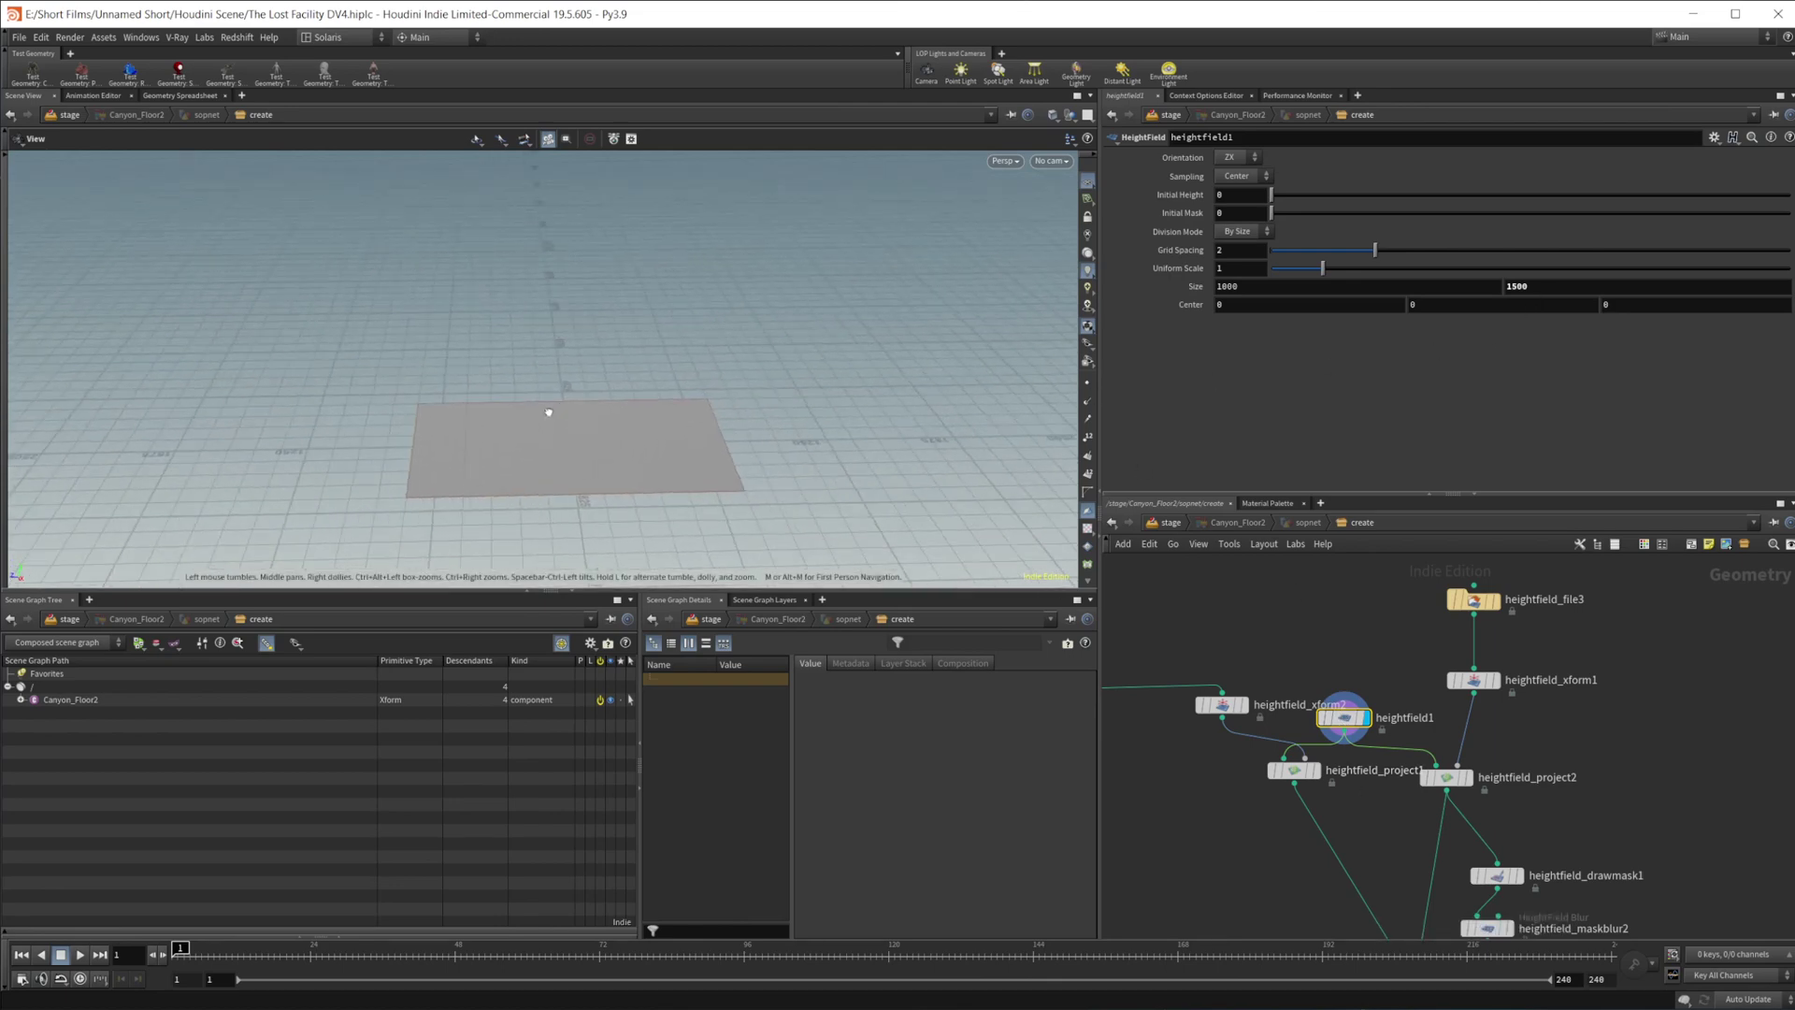
scroll(1229, 786, up, 2)
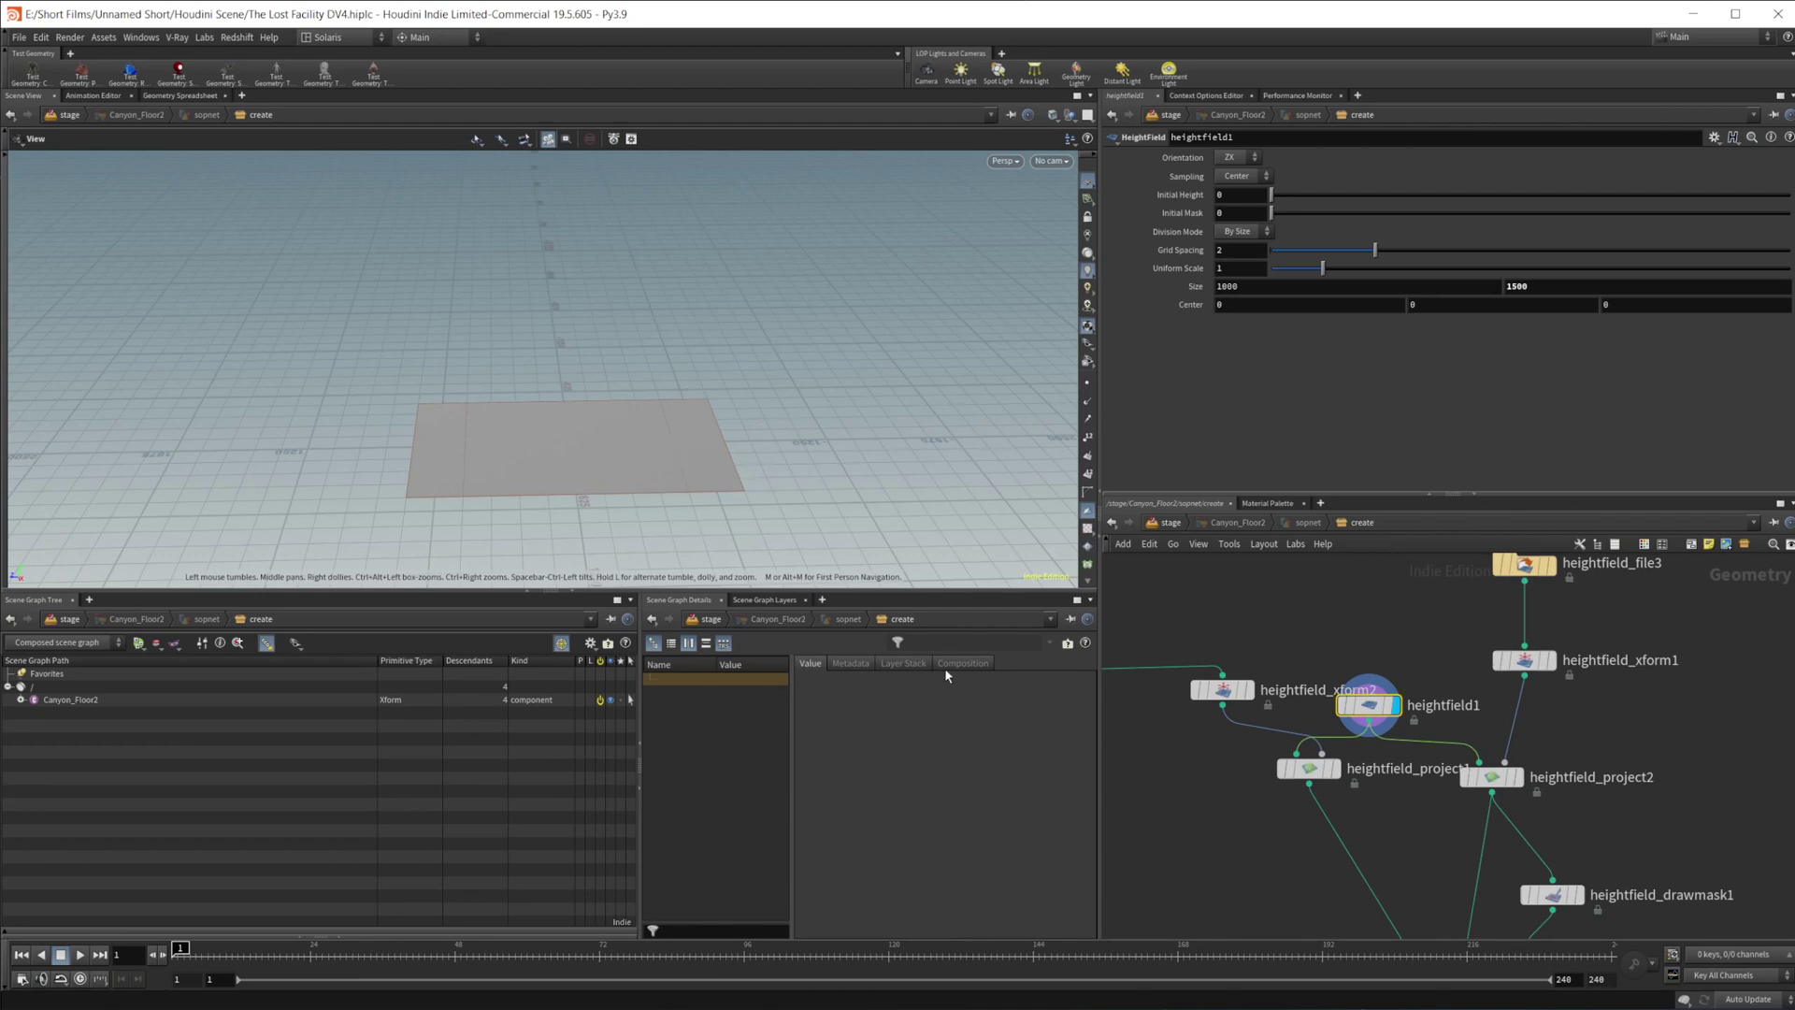
scroll(652, 490, up, 3)
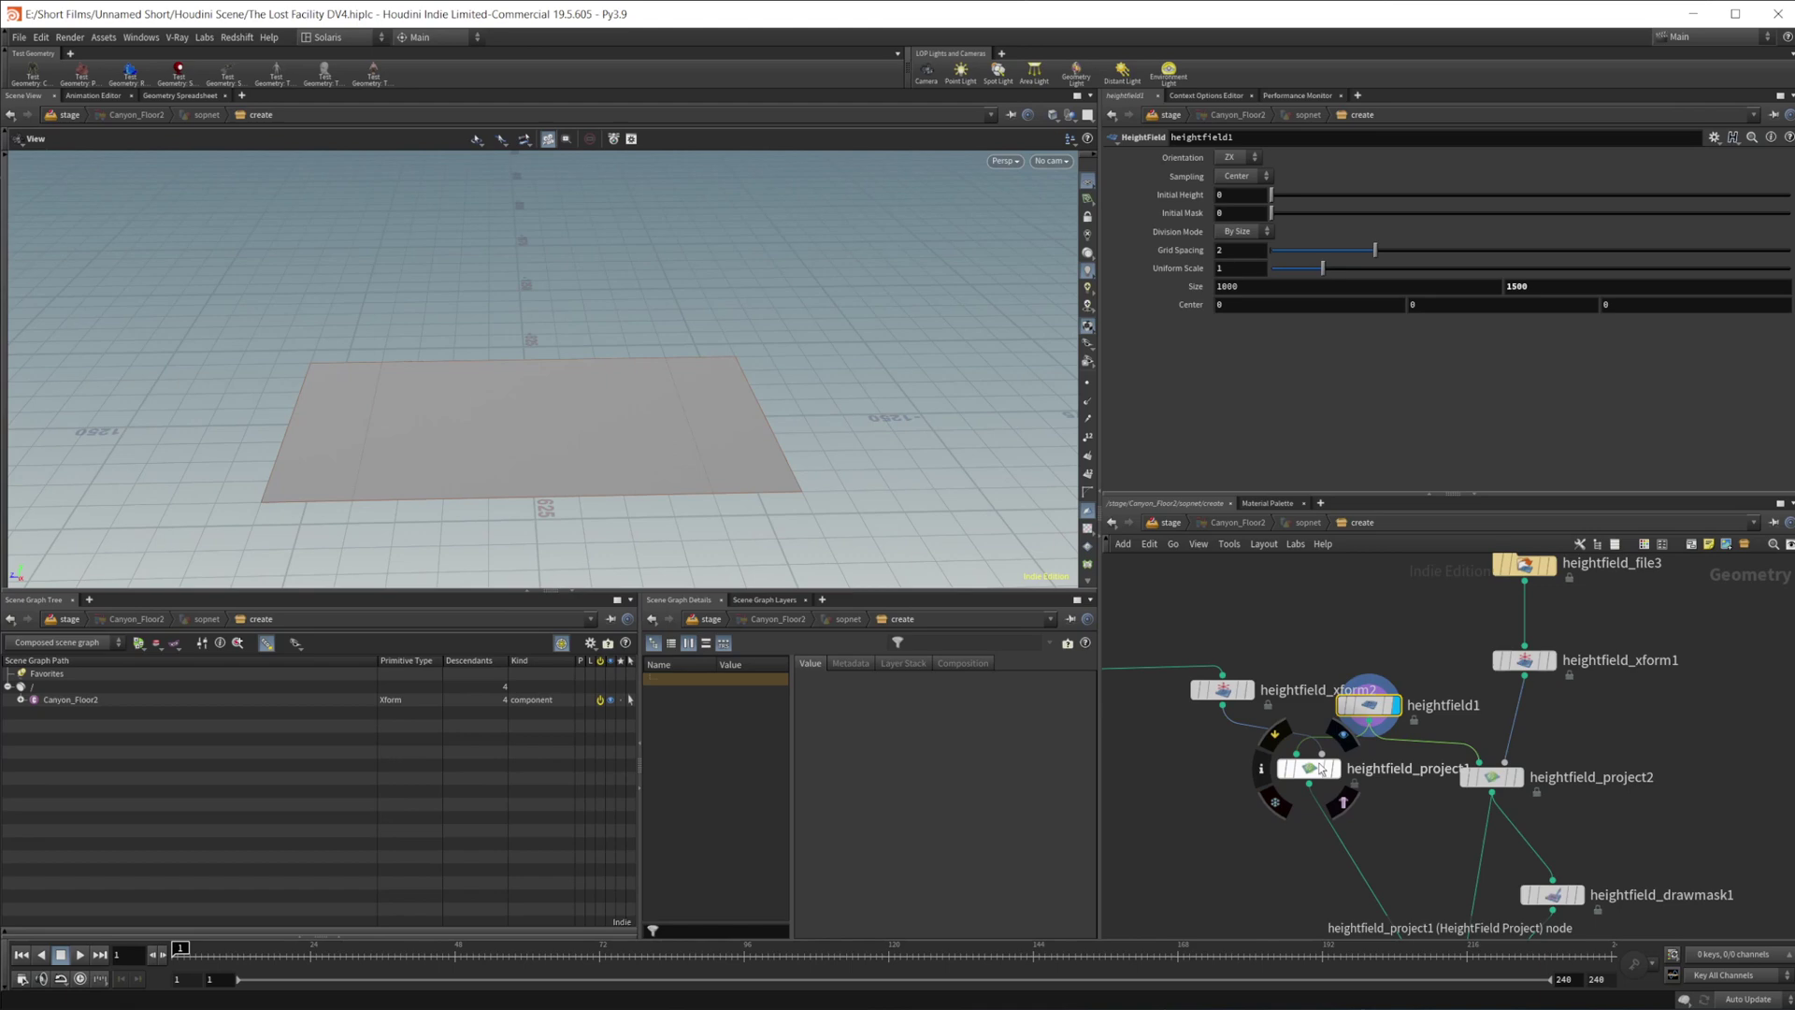
- Compare the output of heightfield_xform2 with the projected result of heightfield_project1 in the viewport
middle_drag(1225, 738, 1266, 739)
click(1289, 689)
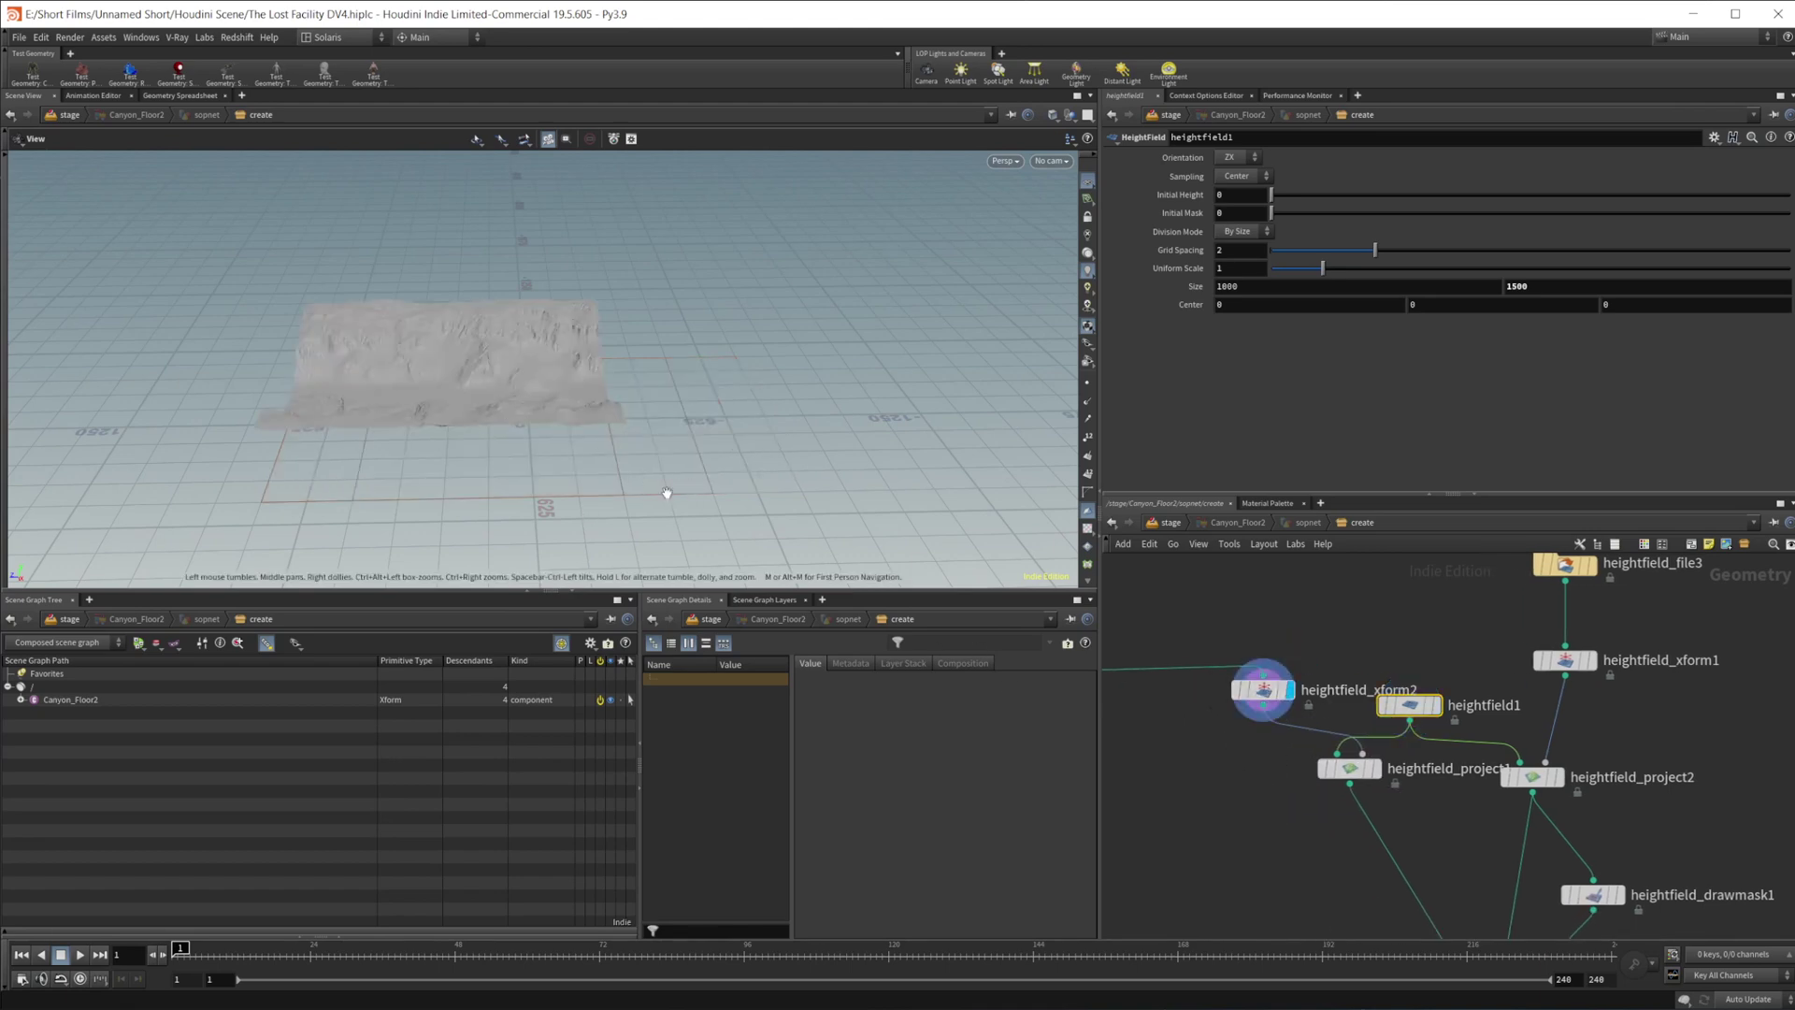
scroll(724, 494, up, 2)
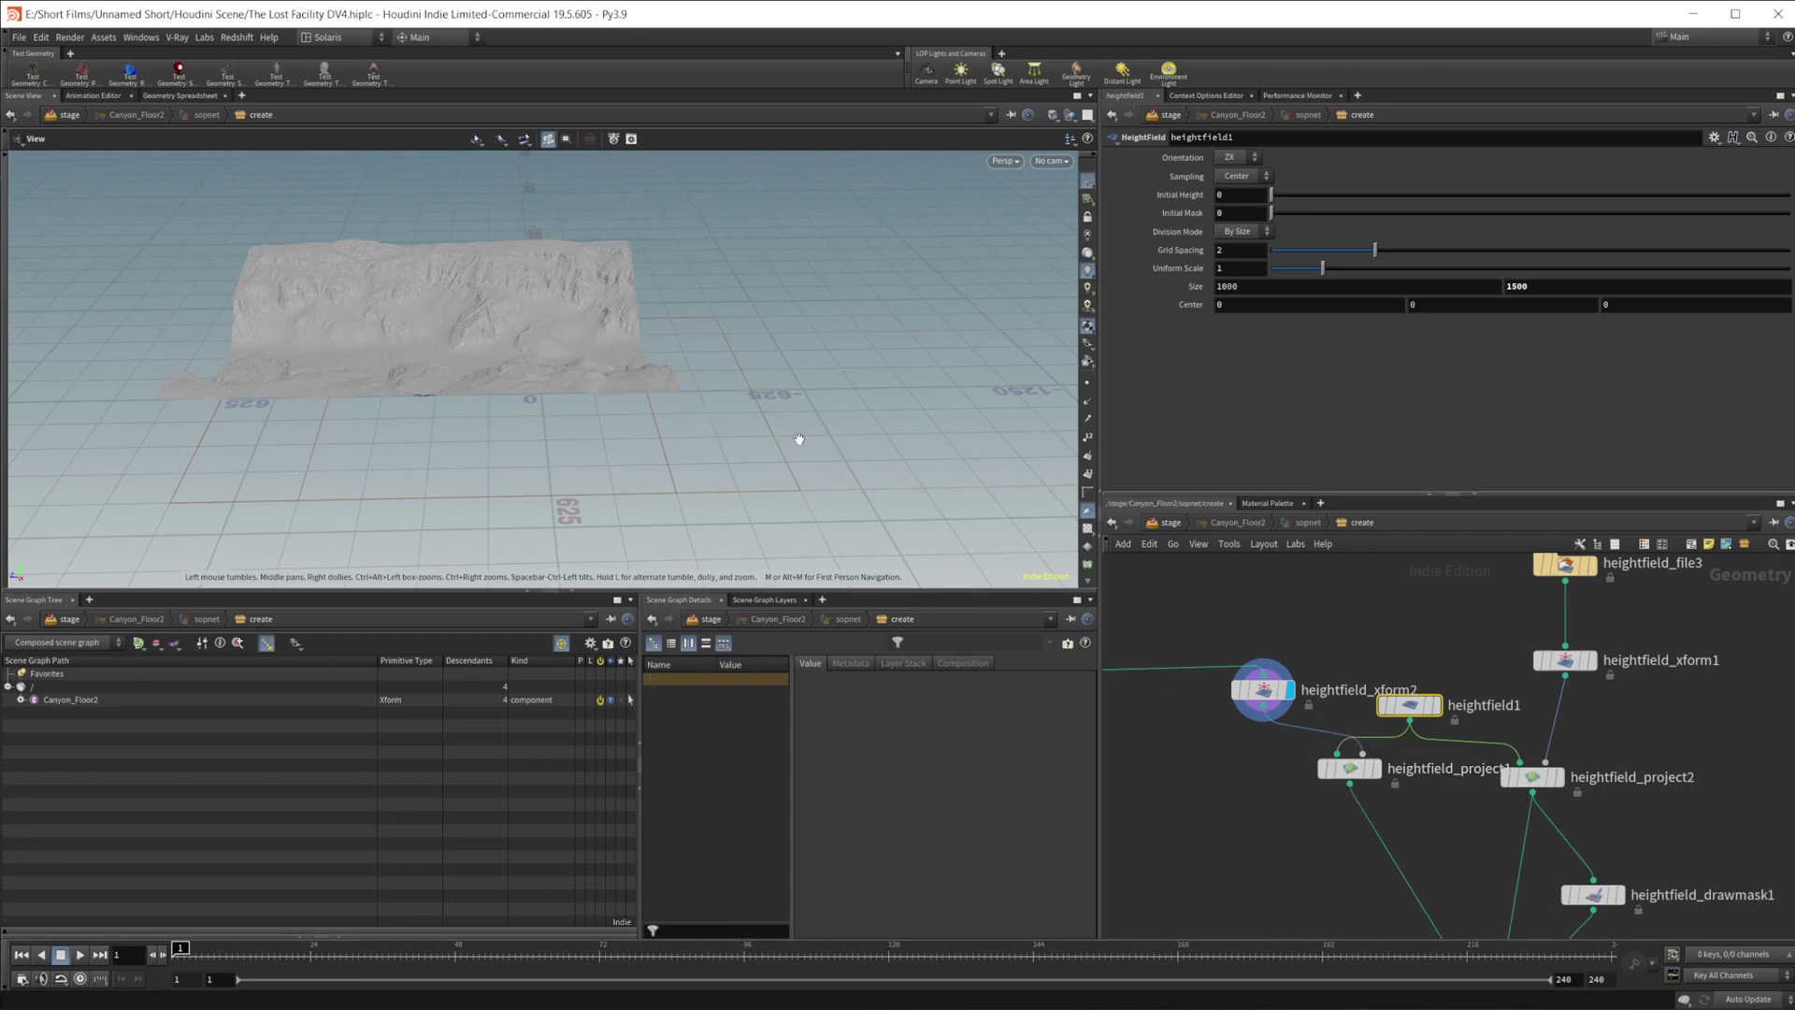
click(1384, 734)
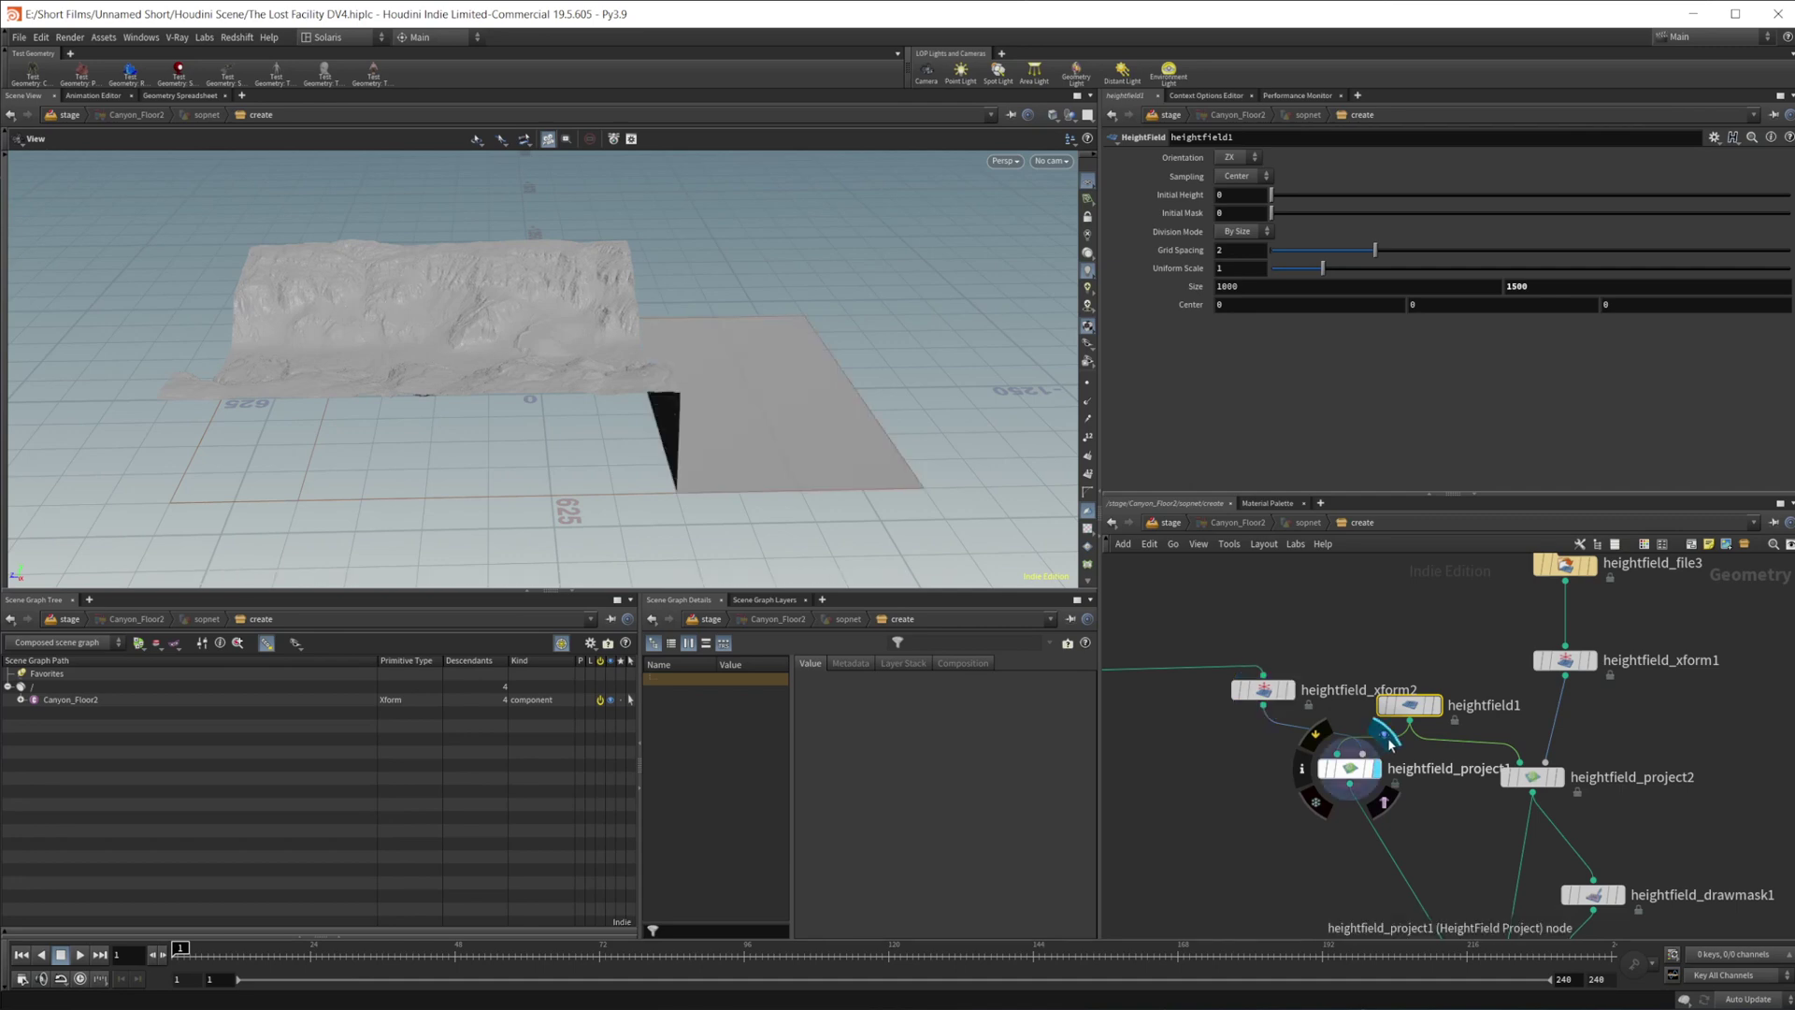
- Show the parameters of heightfield_project1 and inspect the projected canyon terrain from several angles
click(1352, 768)
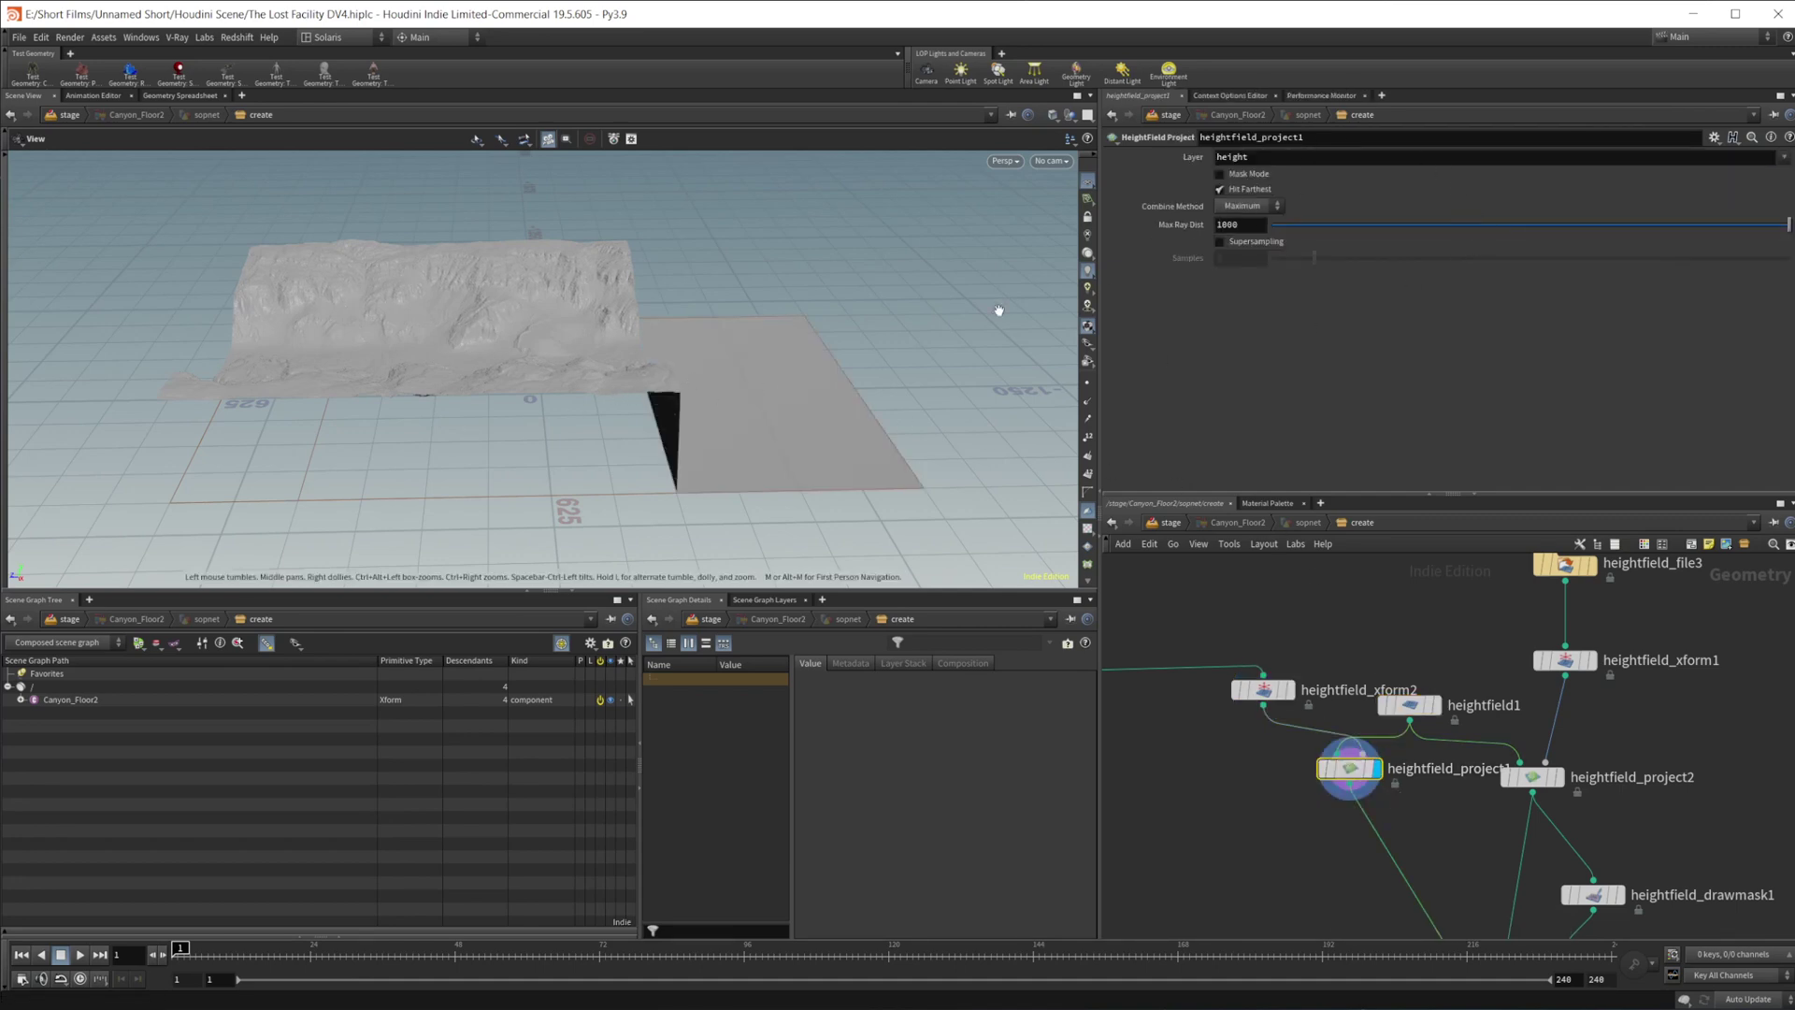
drag(452, 425, 530, 355)
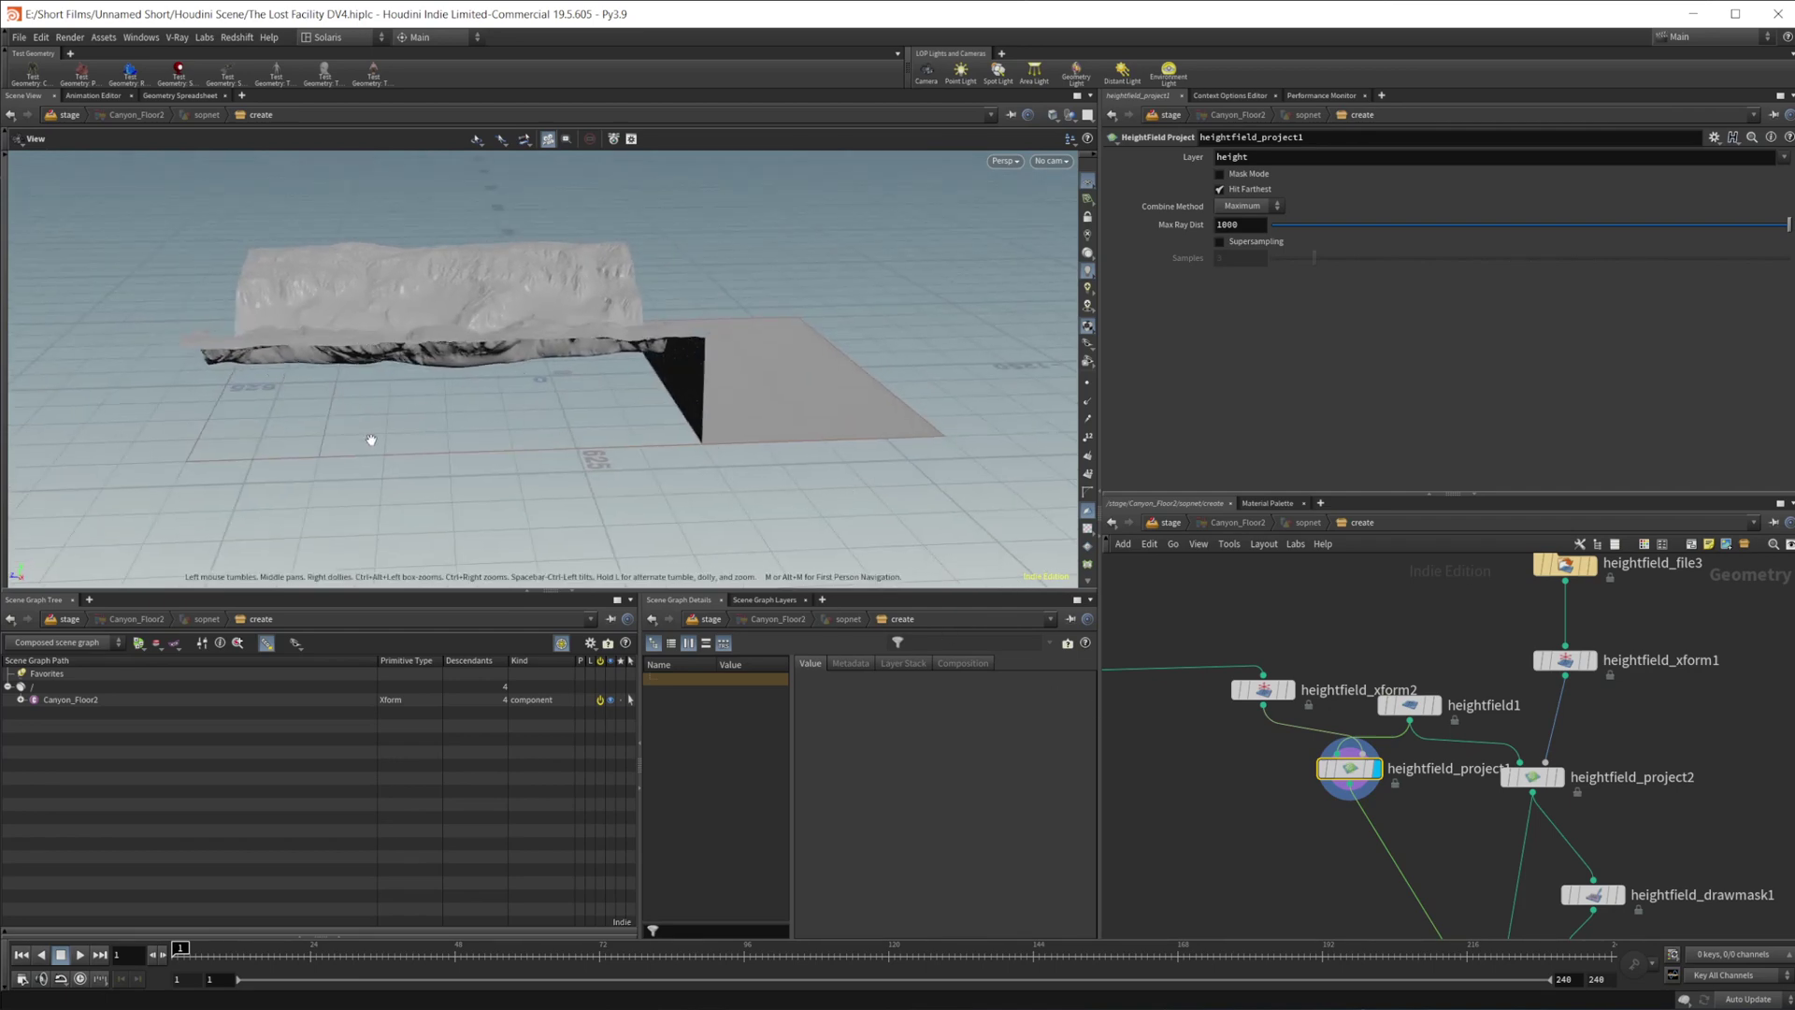
drag(583, 434, 658, 373)
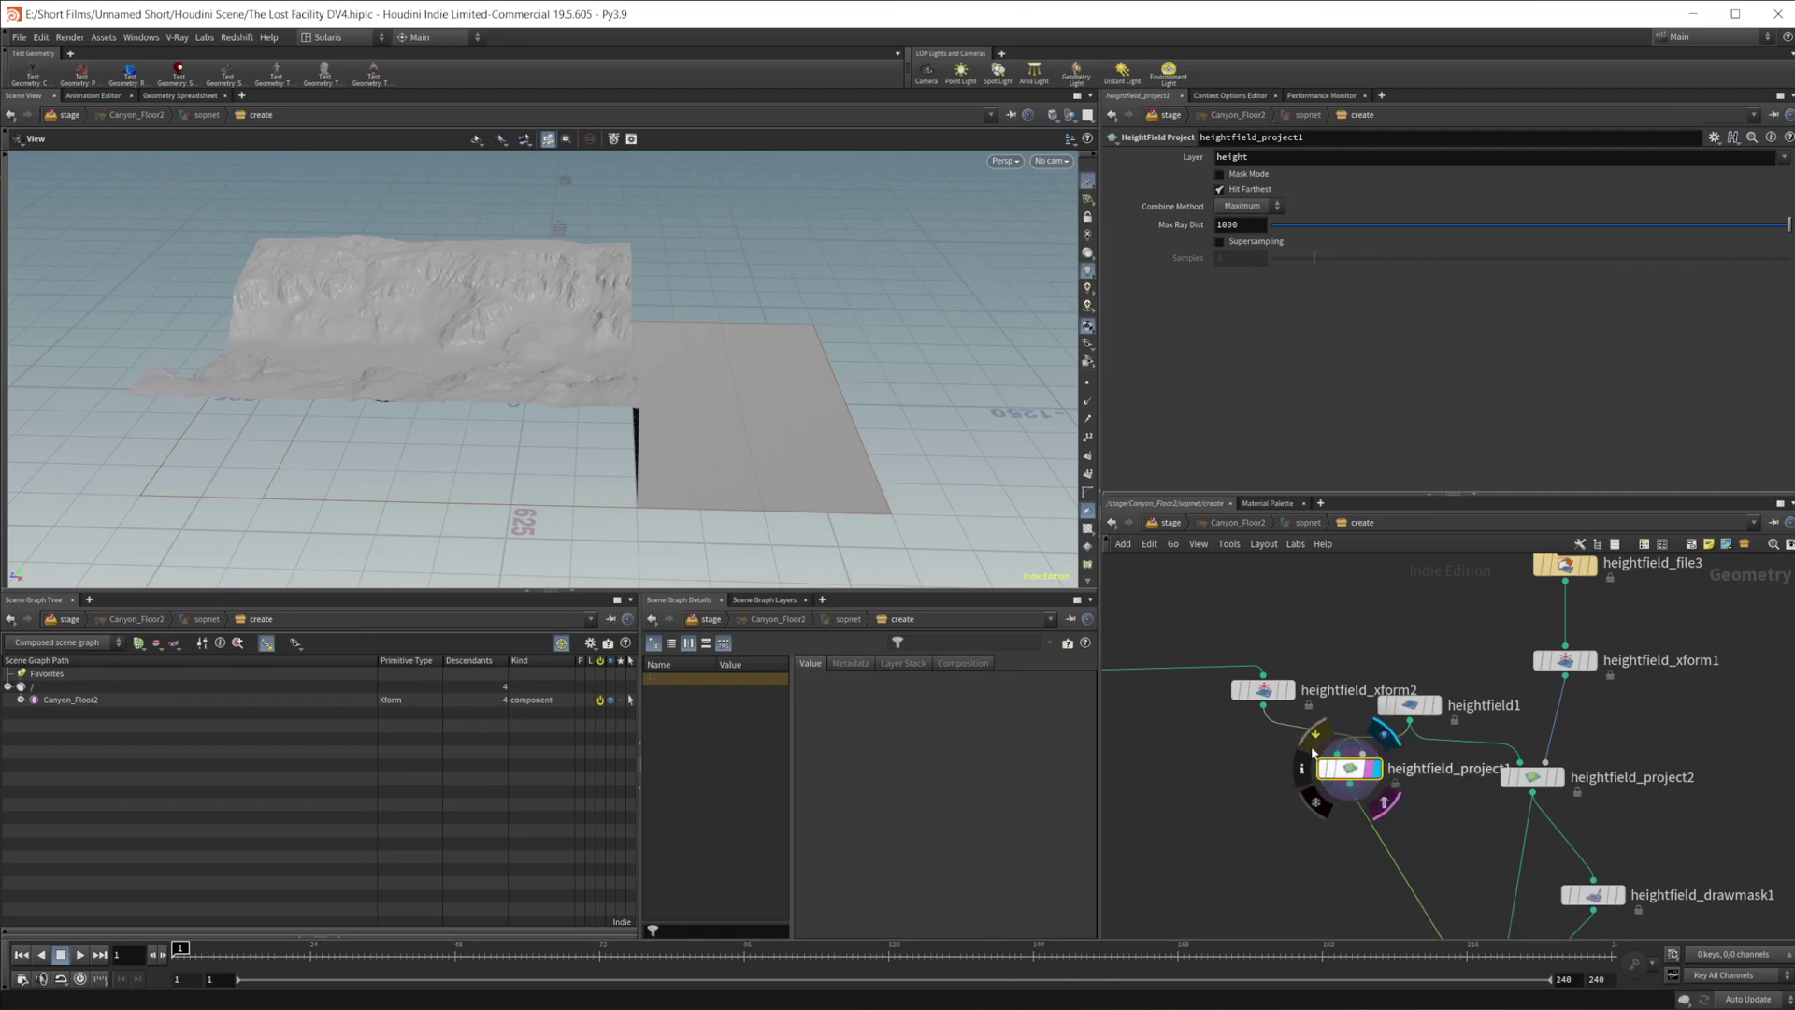
mouse_move(1345, 777)
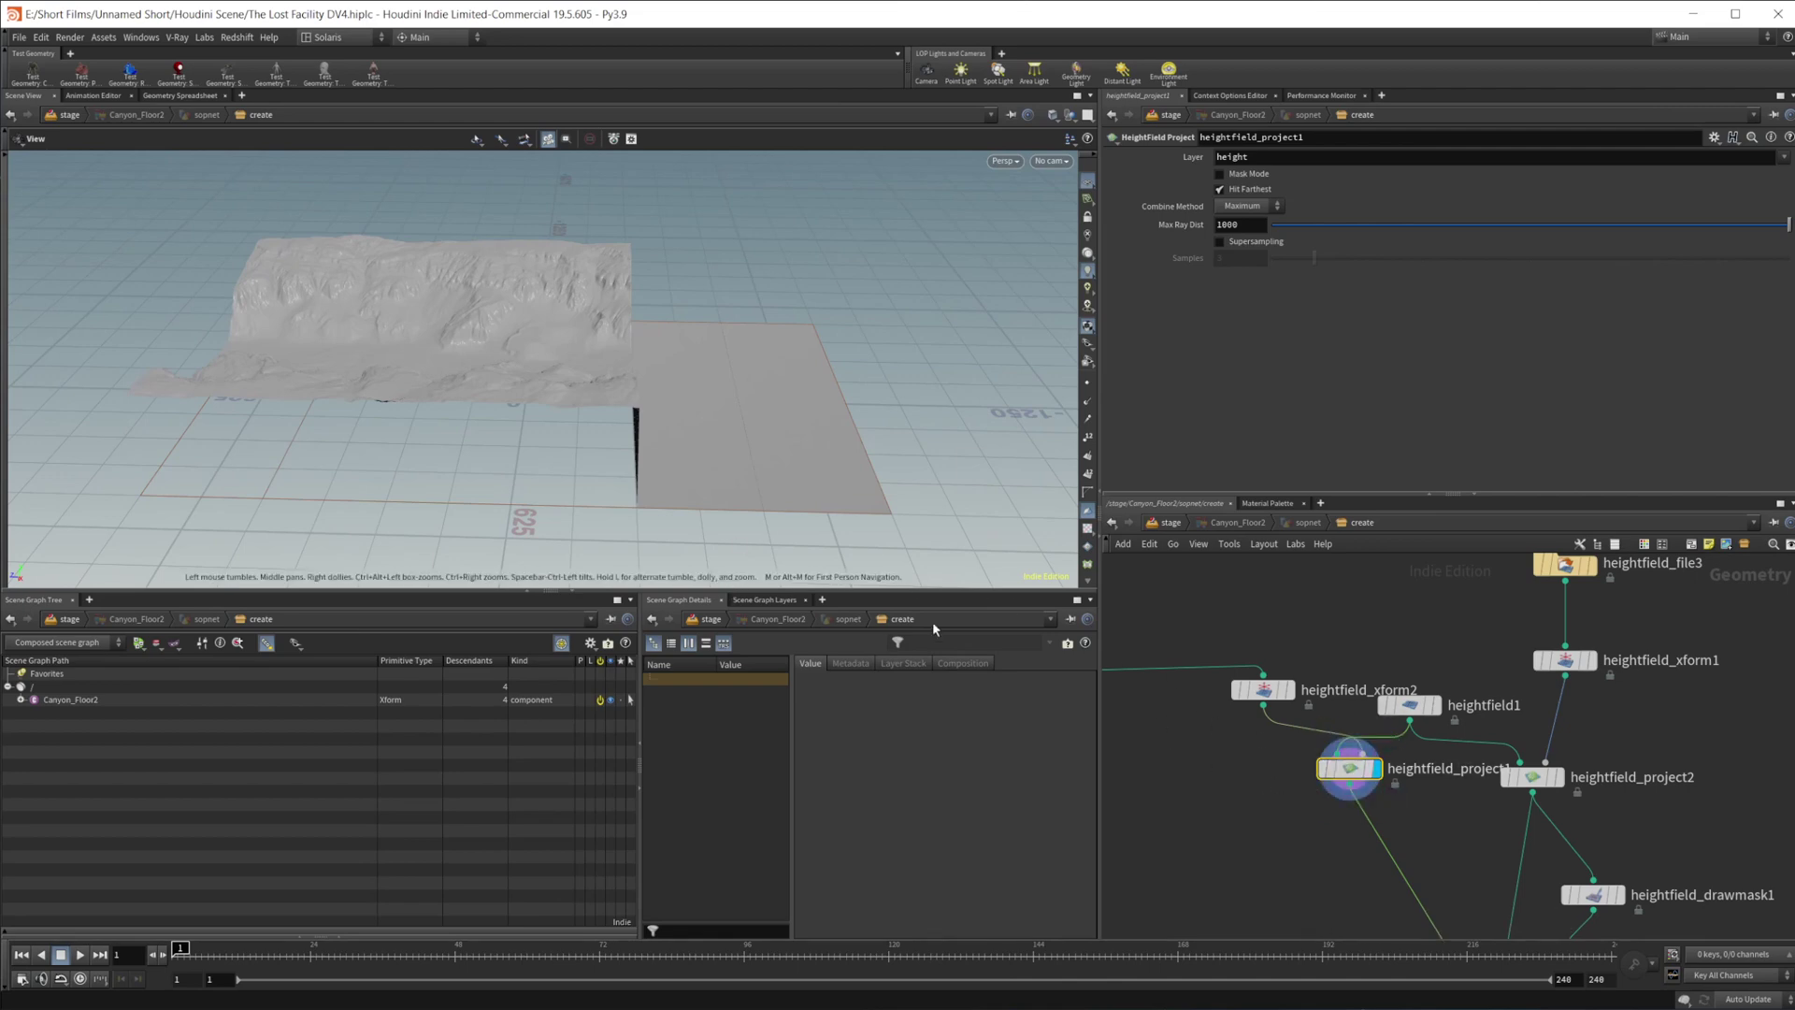
- Display the output of heightfield_file3 in the viewport and inspect its terrain up close
middle_drag(1200, 803, 1120, 789)
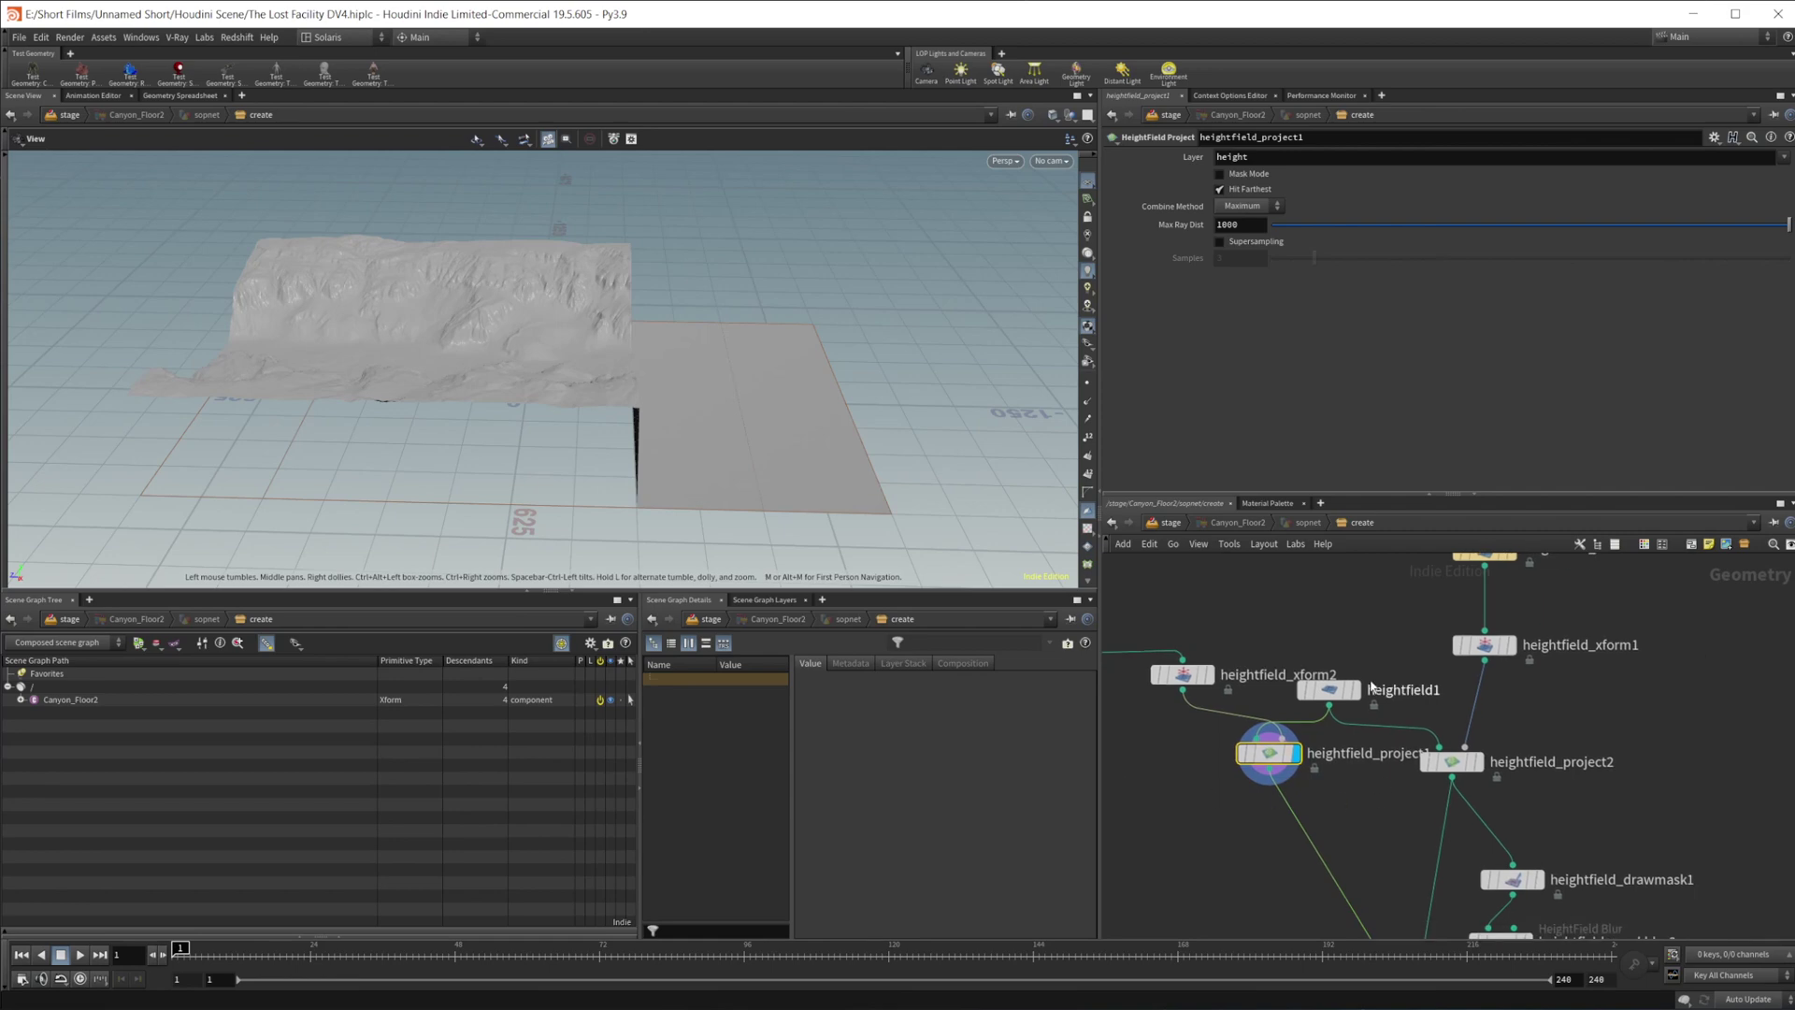
middle_drag(1401, 788, 1302, 756)
middle_drag(1463, 673, 1431, 798)
mouse_move(1367, 645)
click(1383, 605)
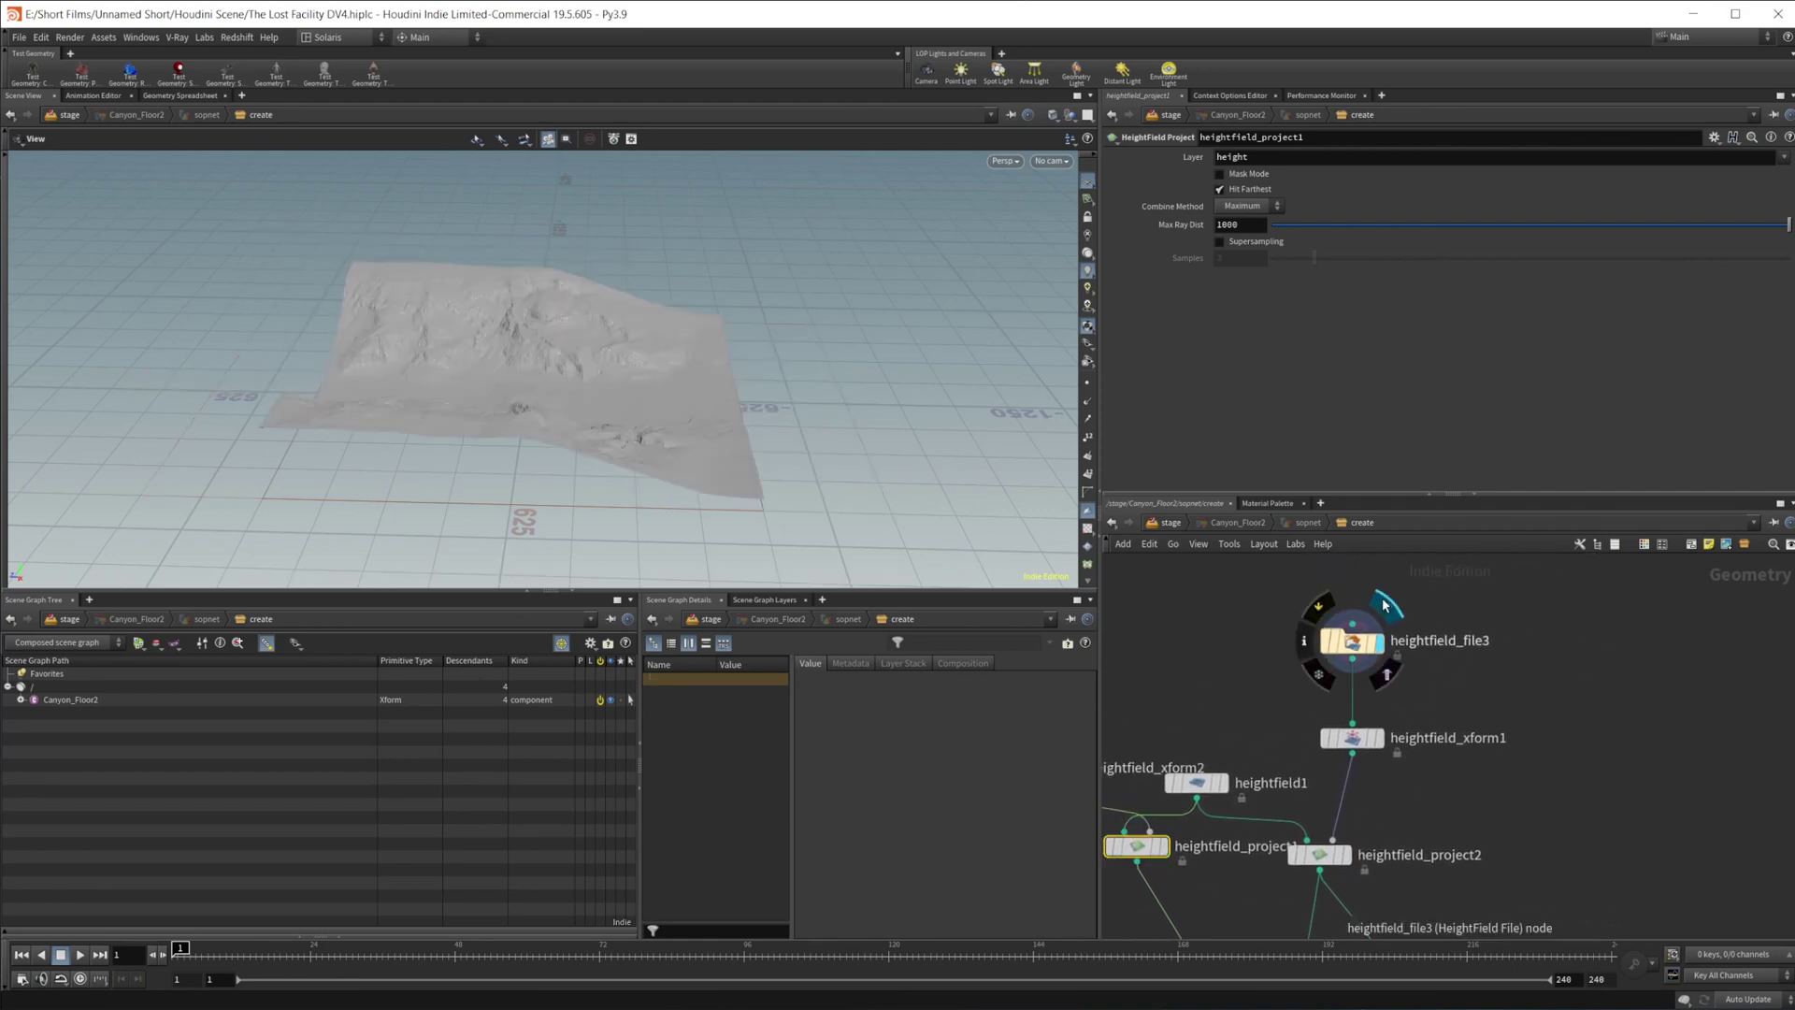
drag(599, 405, 536, 409)
right_drag(537, 409, 841, 363)
drag(669, 384, 622, 364)
scroll(622, 363, up, 3)
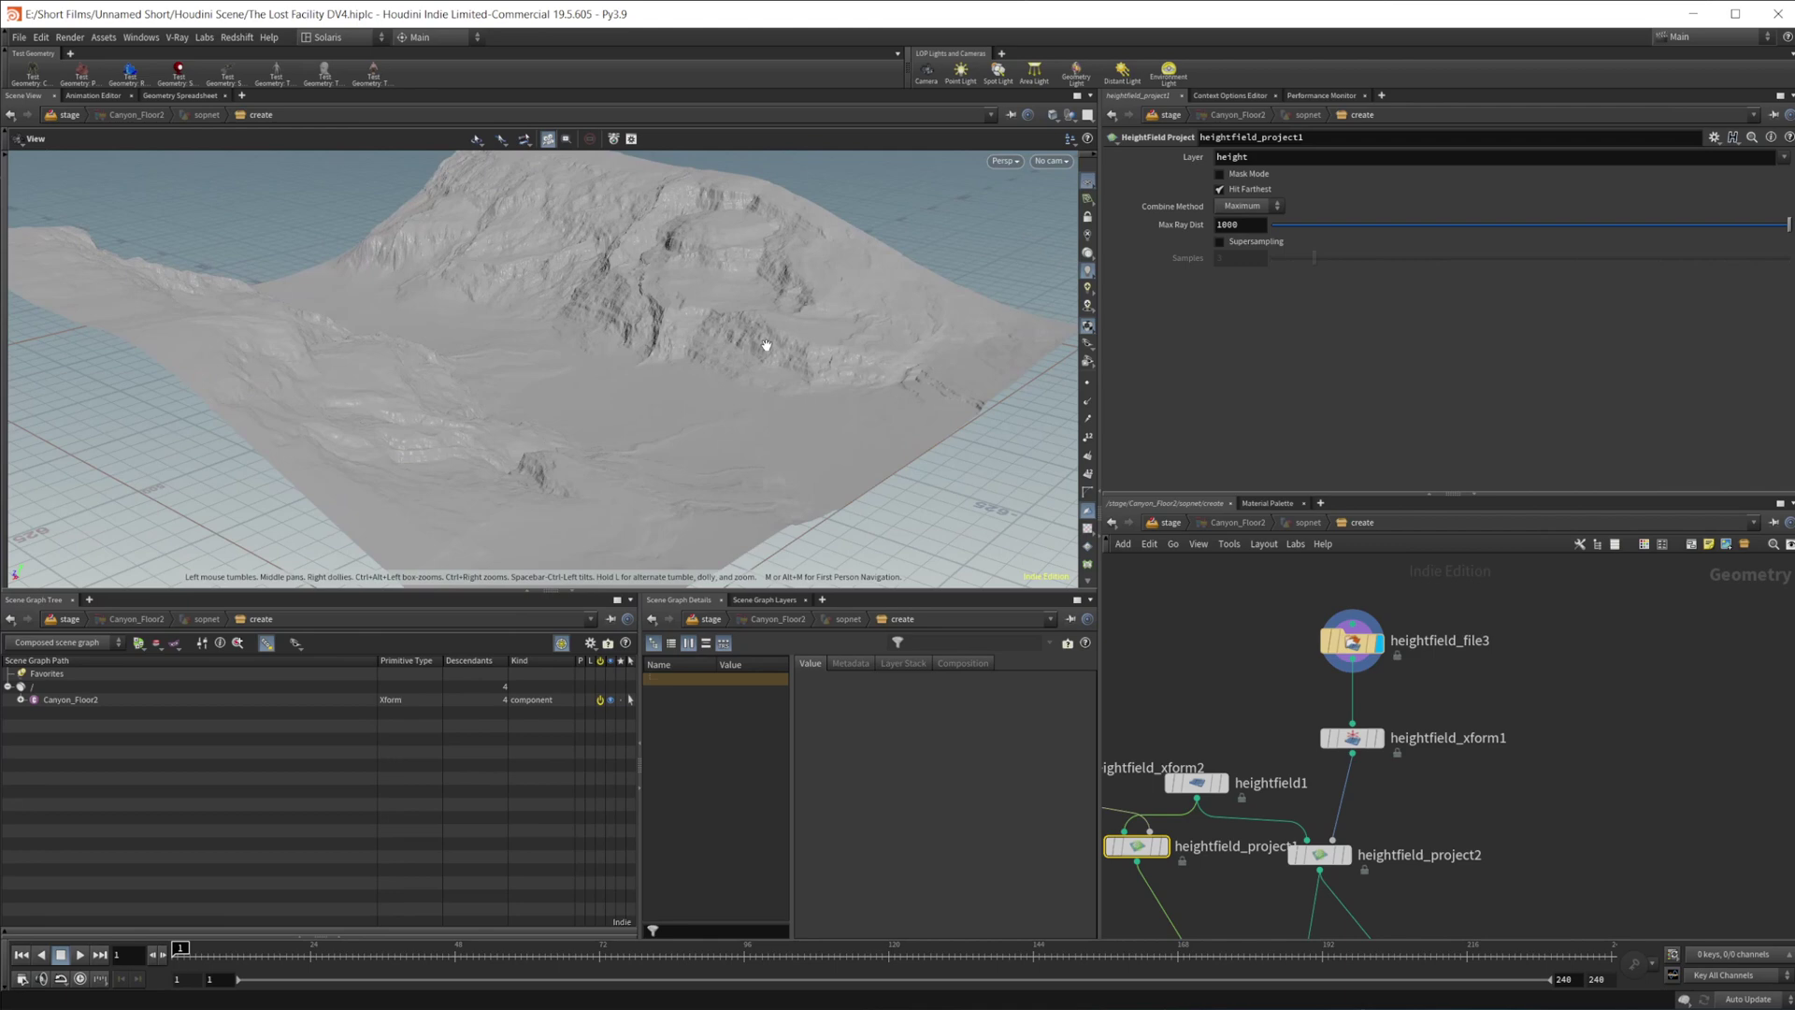
drag(502, 381, 615, 452)
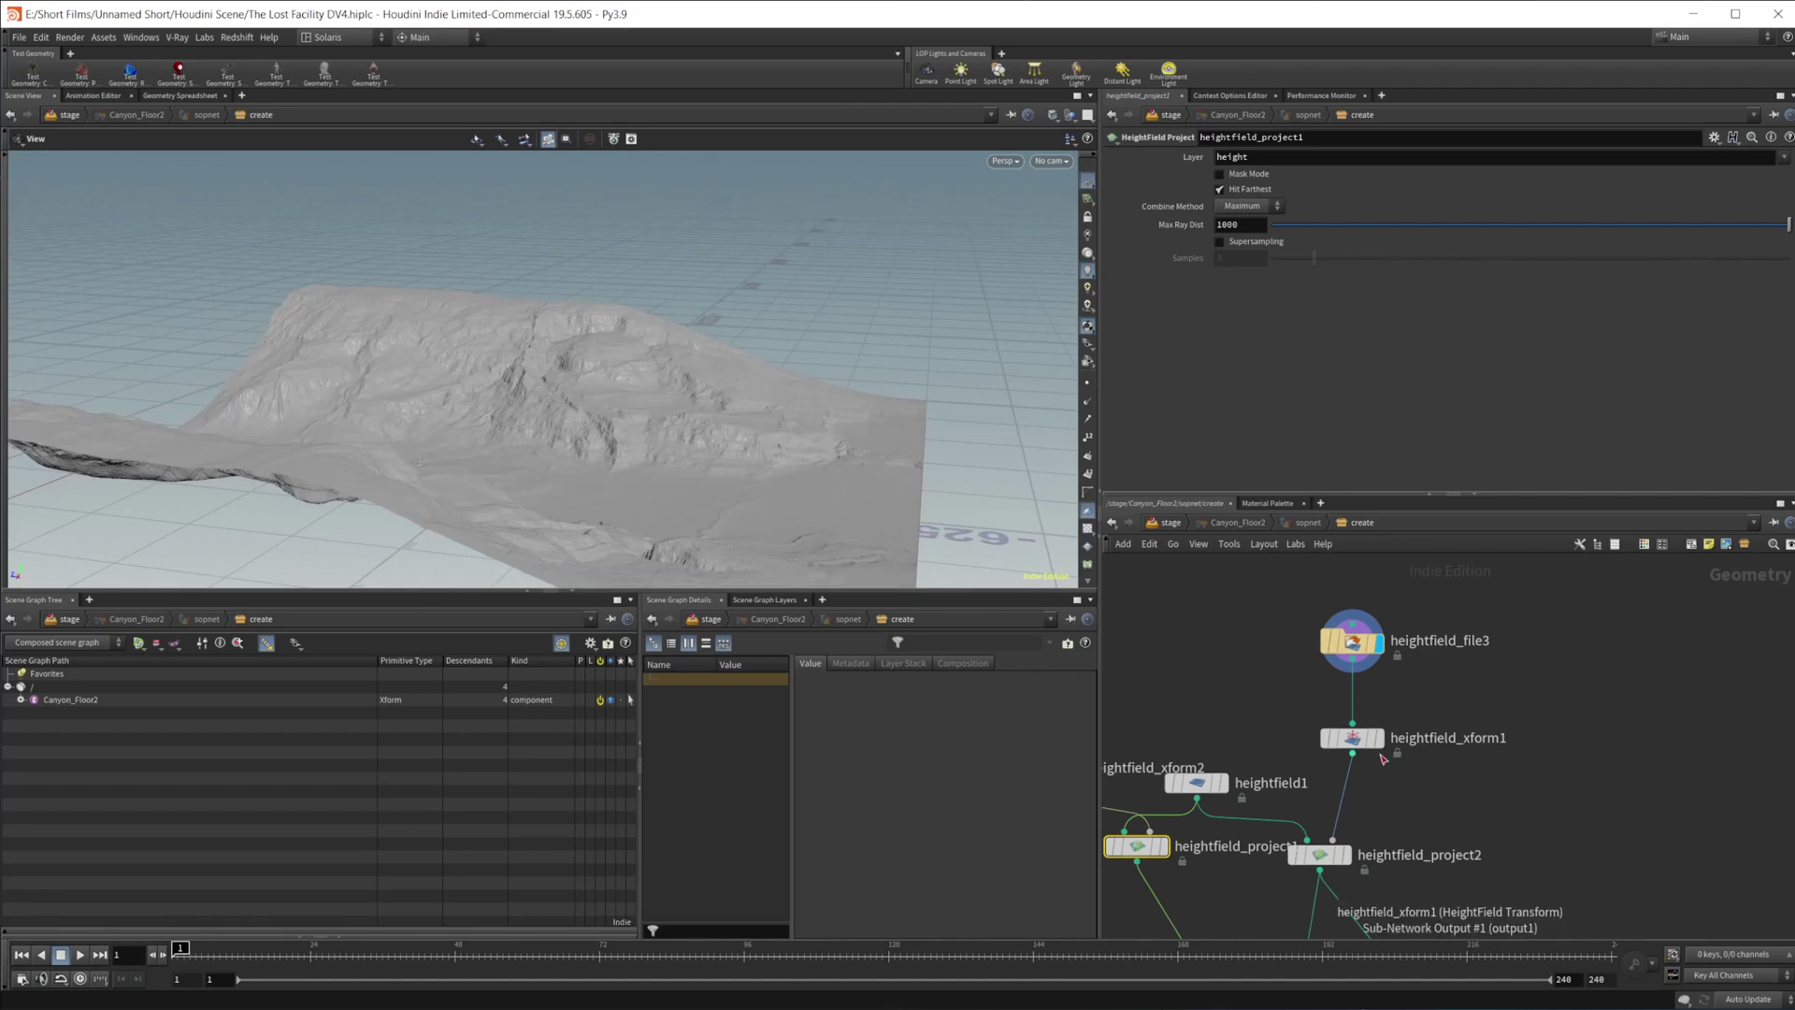
- Display heightfield_xform1 with its parameters and inspect the moved terrain
click(1388, 707)
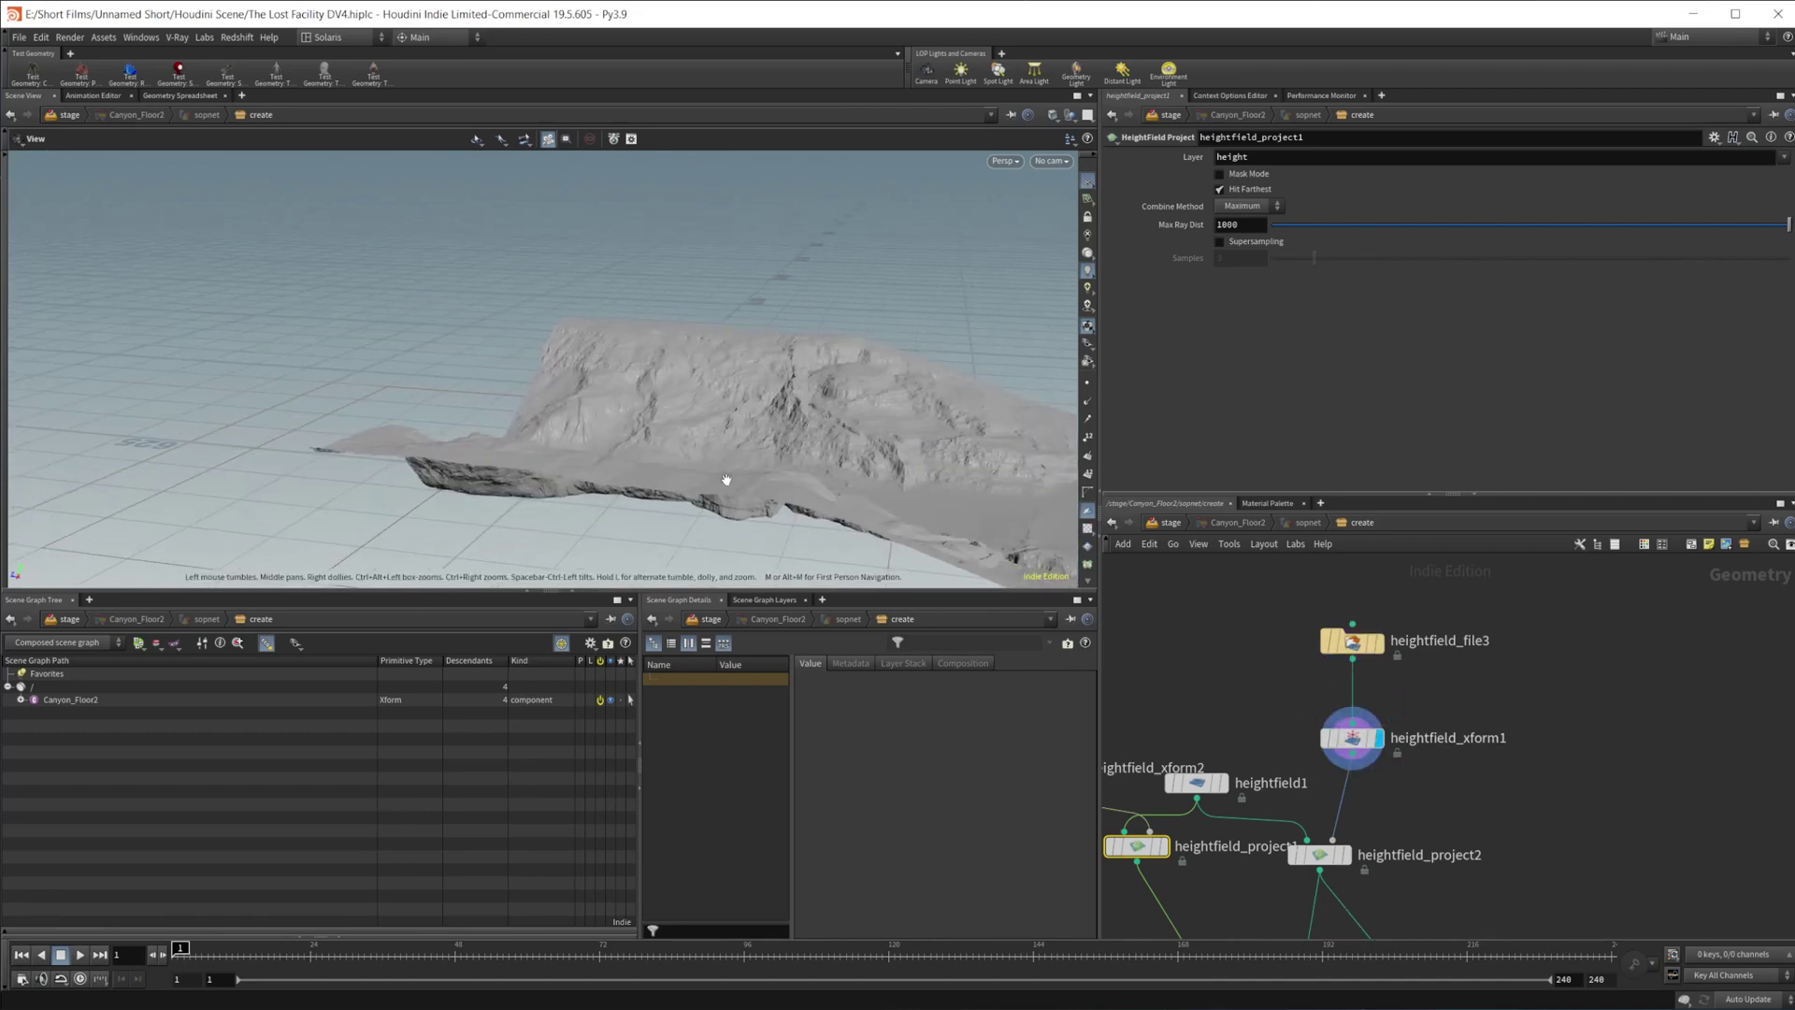
click(1356, 740)
drag(819, 514, 1072, 510)
- Display the output of heightfield_project2 and inspect the terrain projected onto the flat grid
mouse_move(1319, 854)
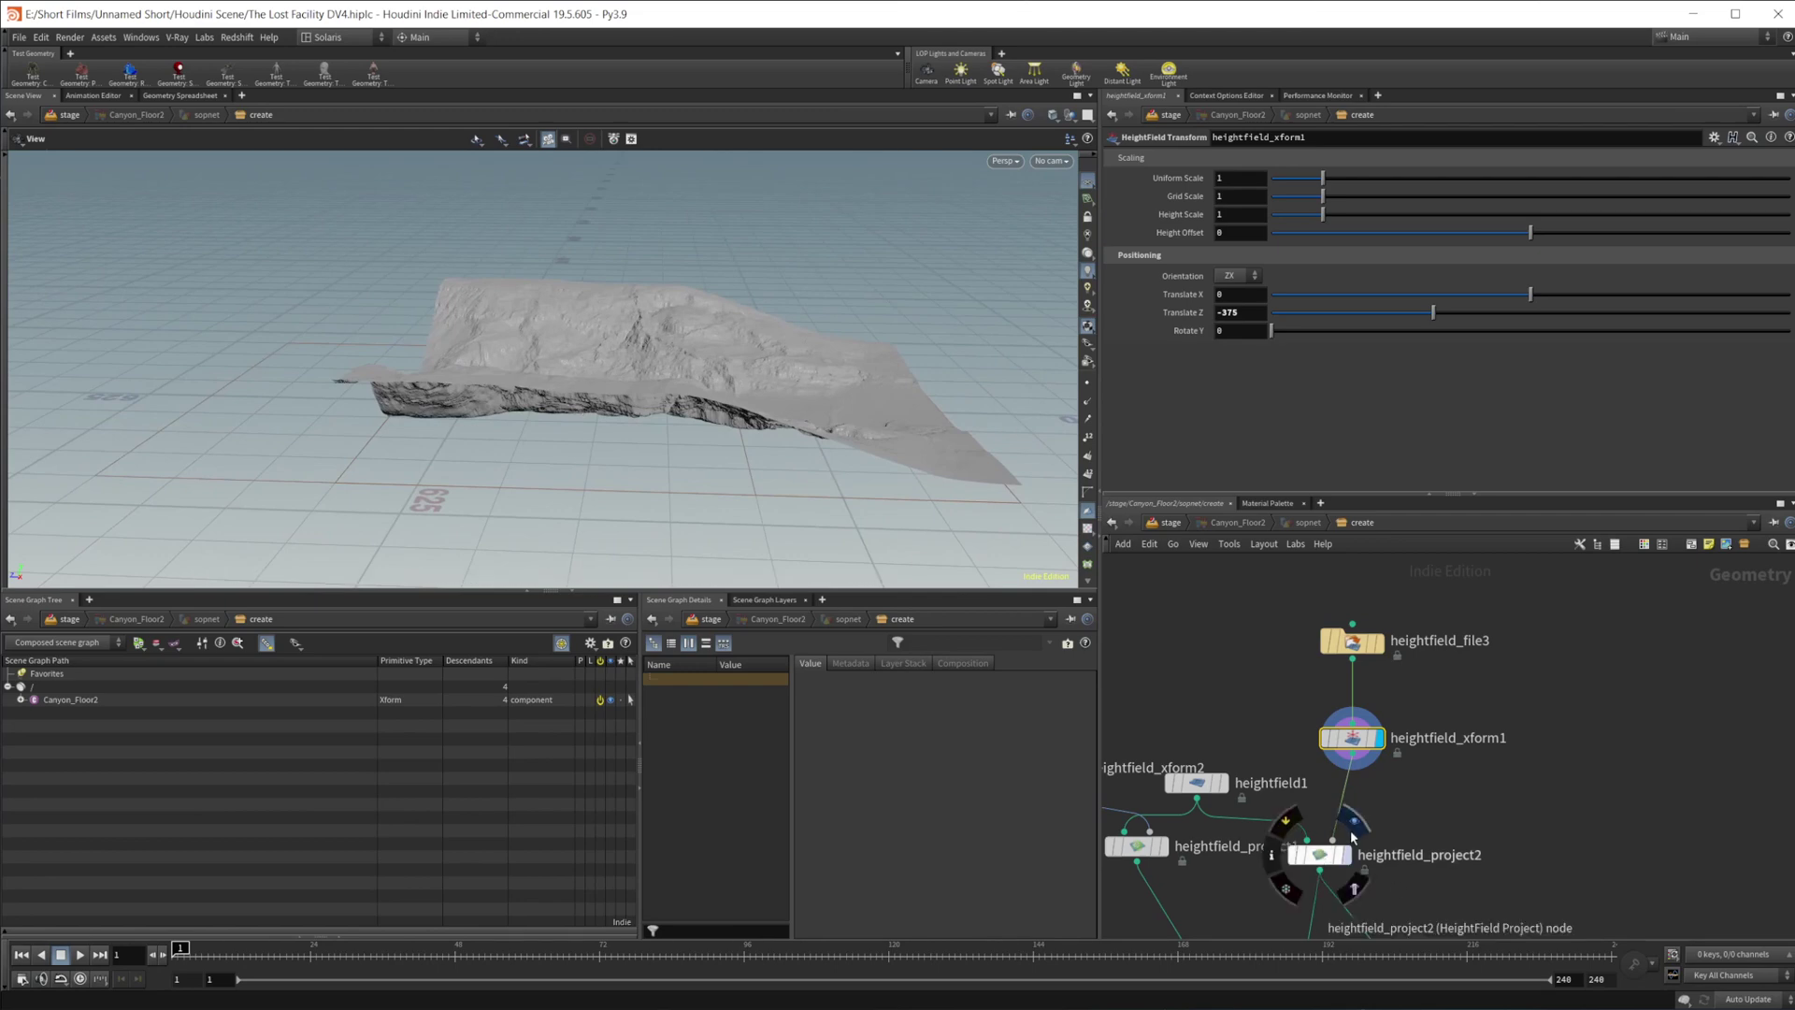
click(1355, 821)
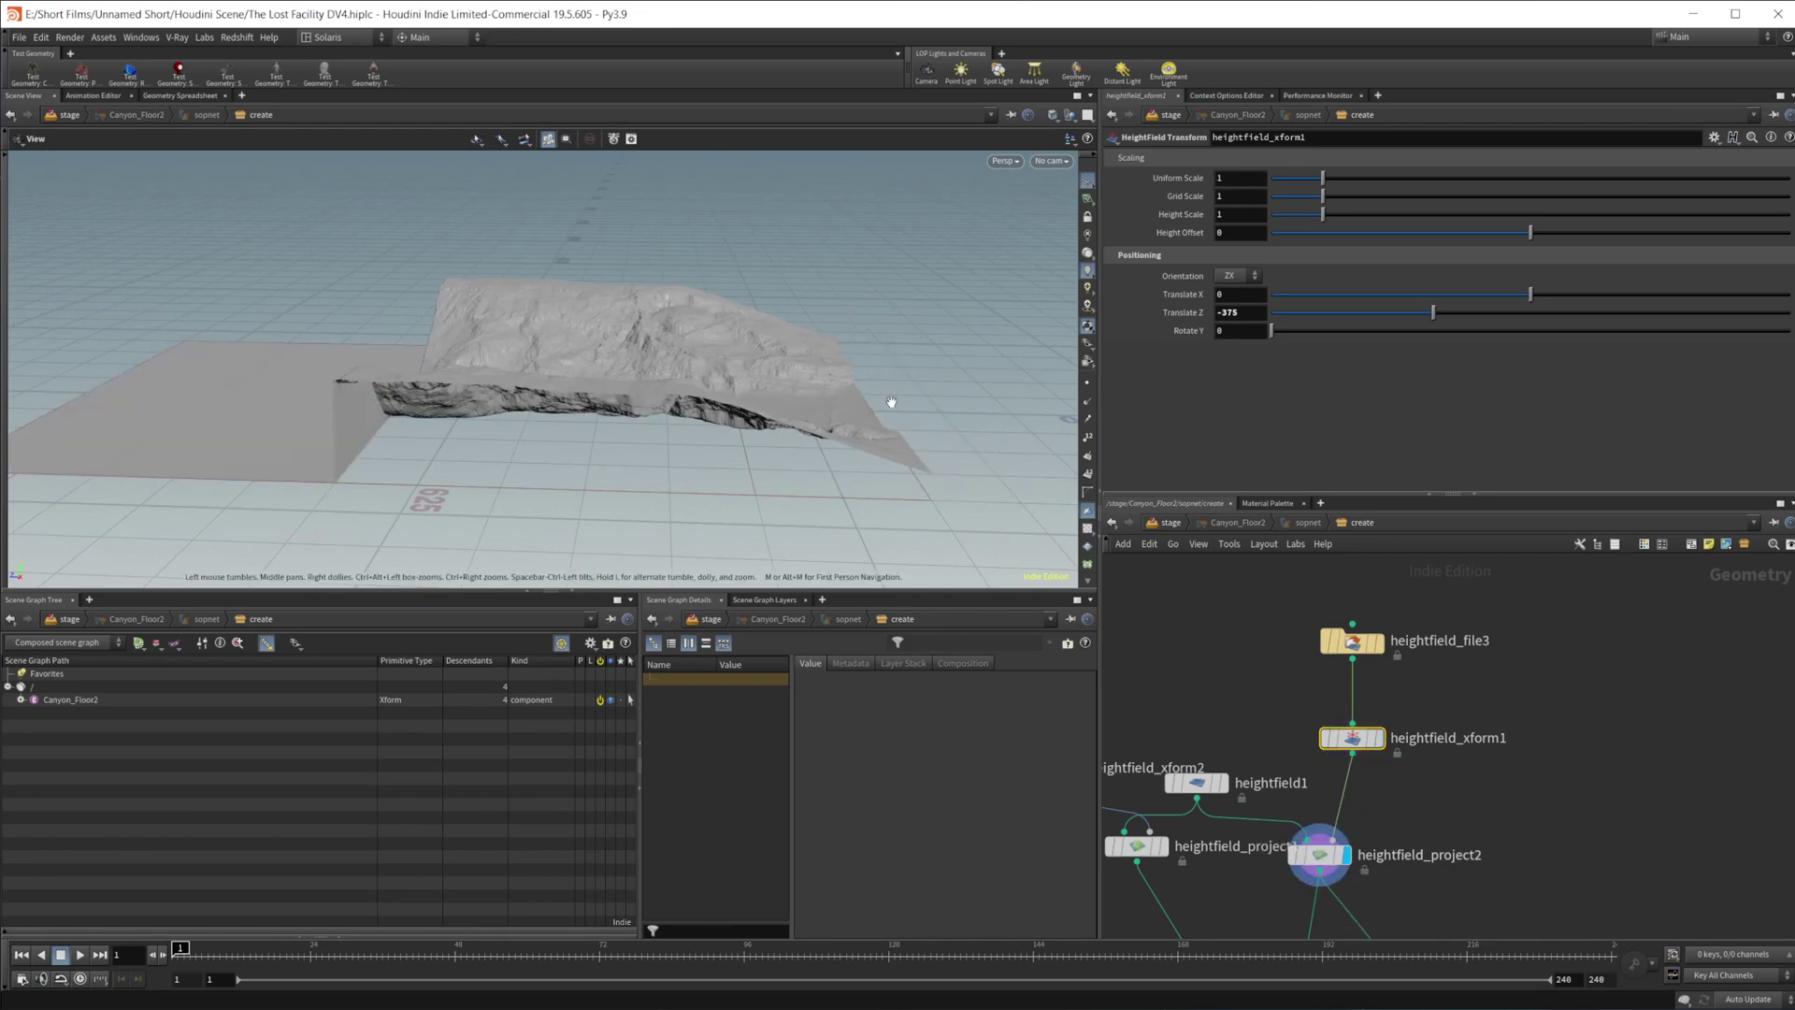
drag(540, 425, 782, 457)
middle_drag(782, 456, 706, 361)
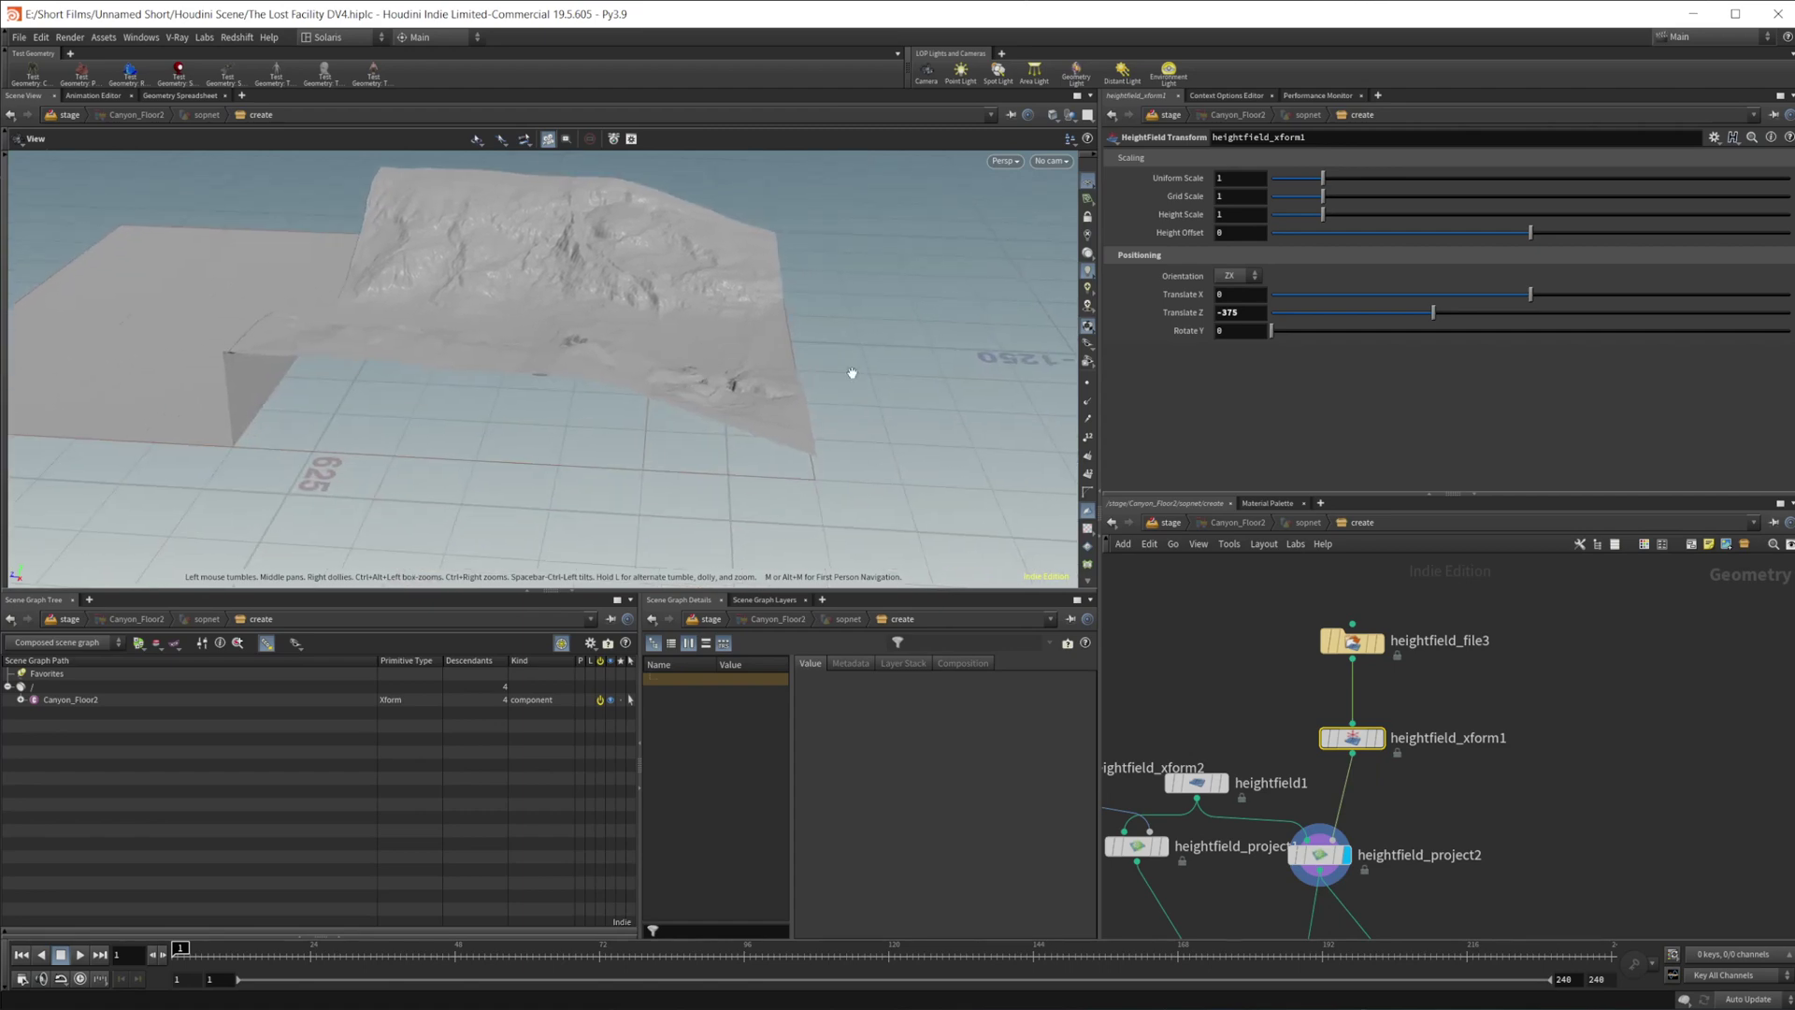
middle_drag(1471, 786, 1429, 745)
drag(783, 384, 712, 382)
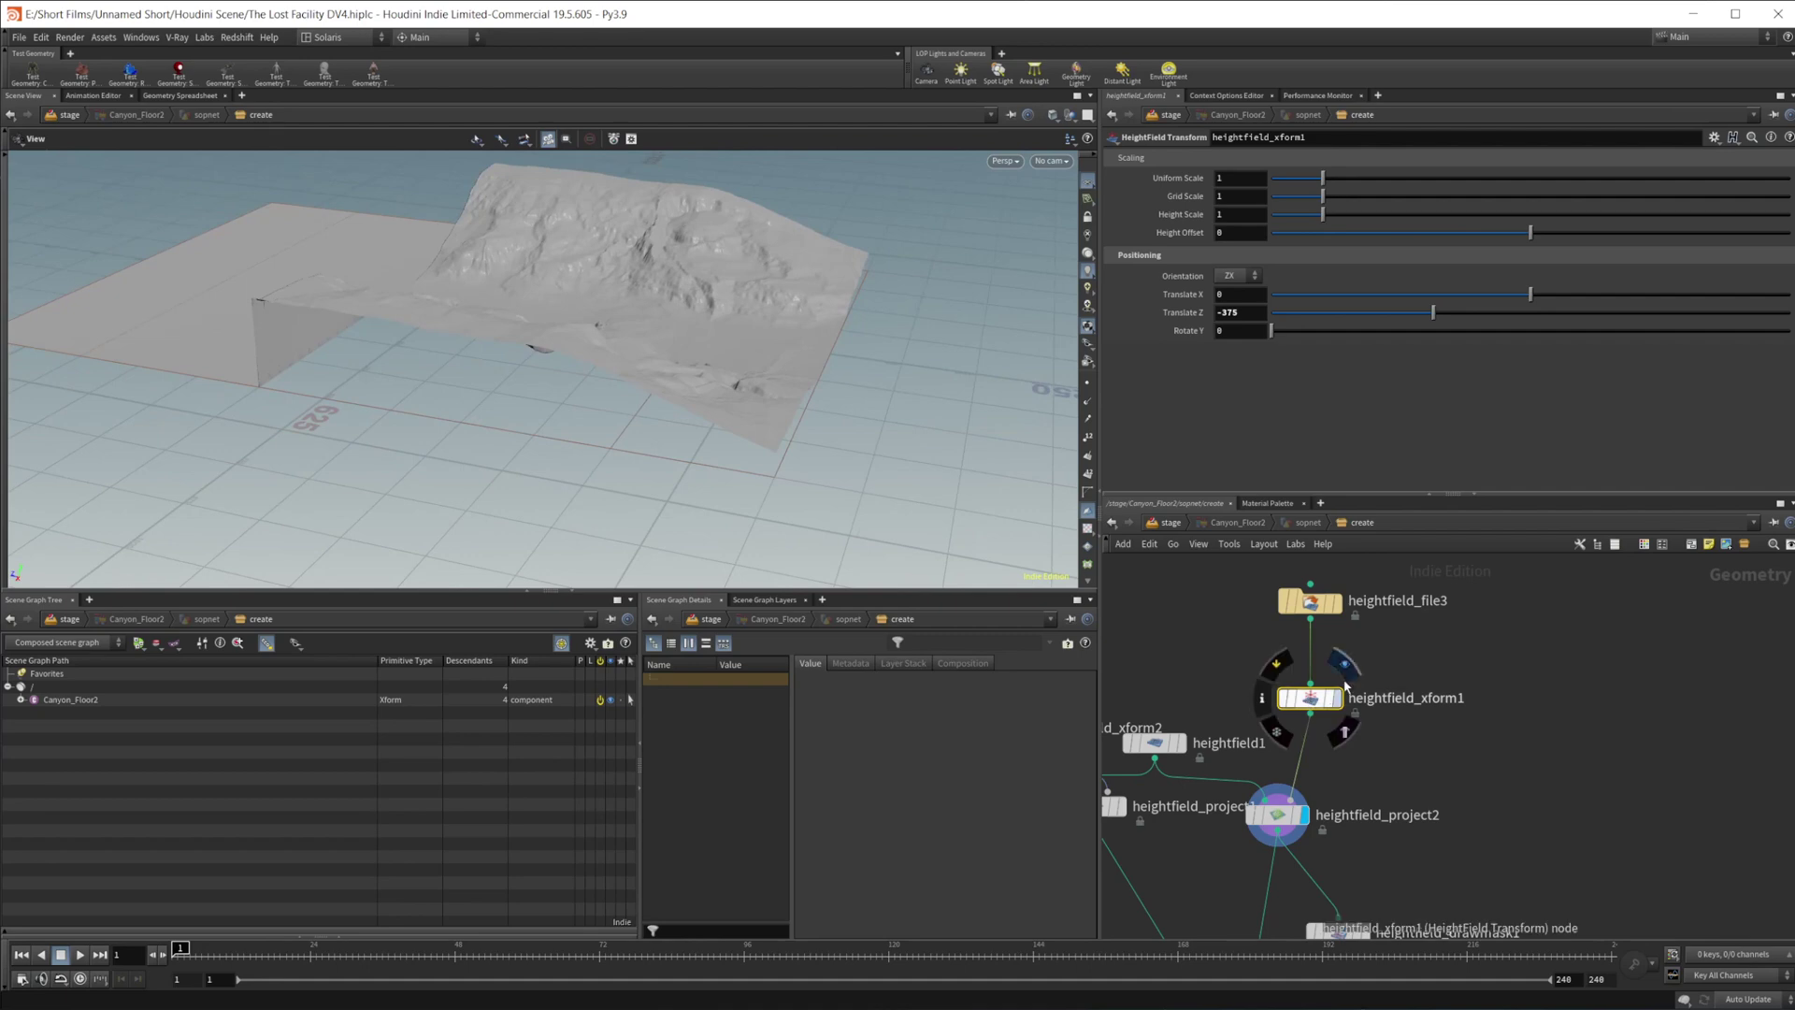
- Compare heightfield_xform1 with the projected result of heightfield_project2, and show the parameters of heightfield_project2
click(1338, 697)
drag(841, 383, 822, 378)
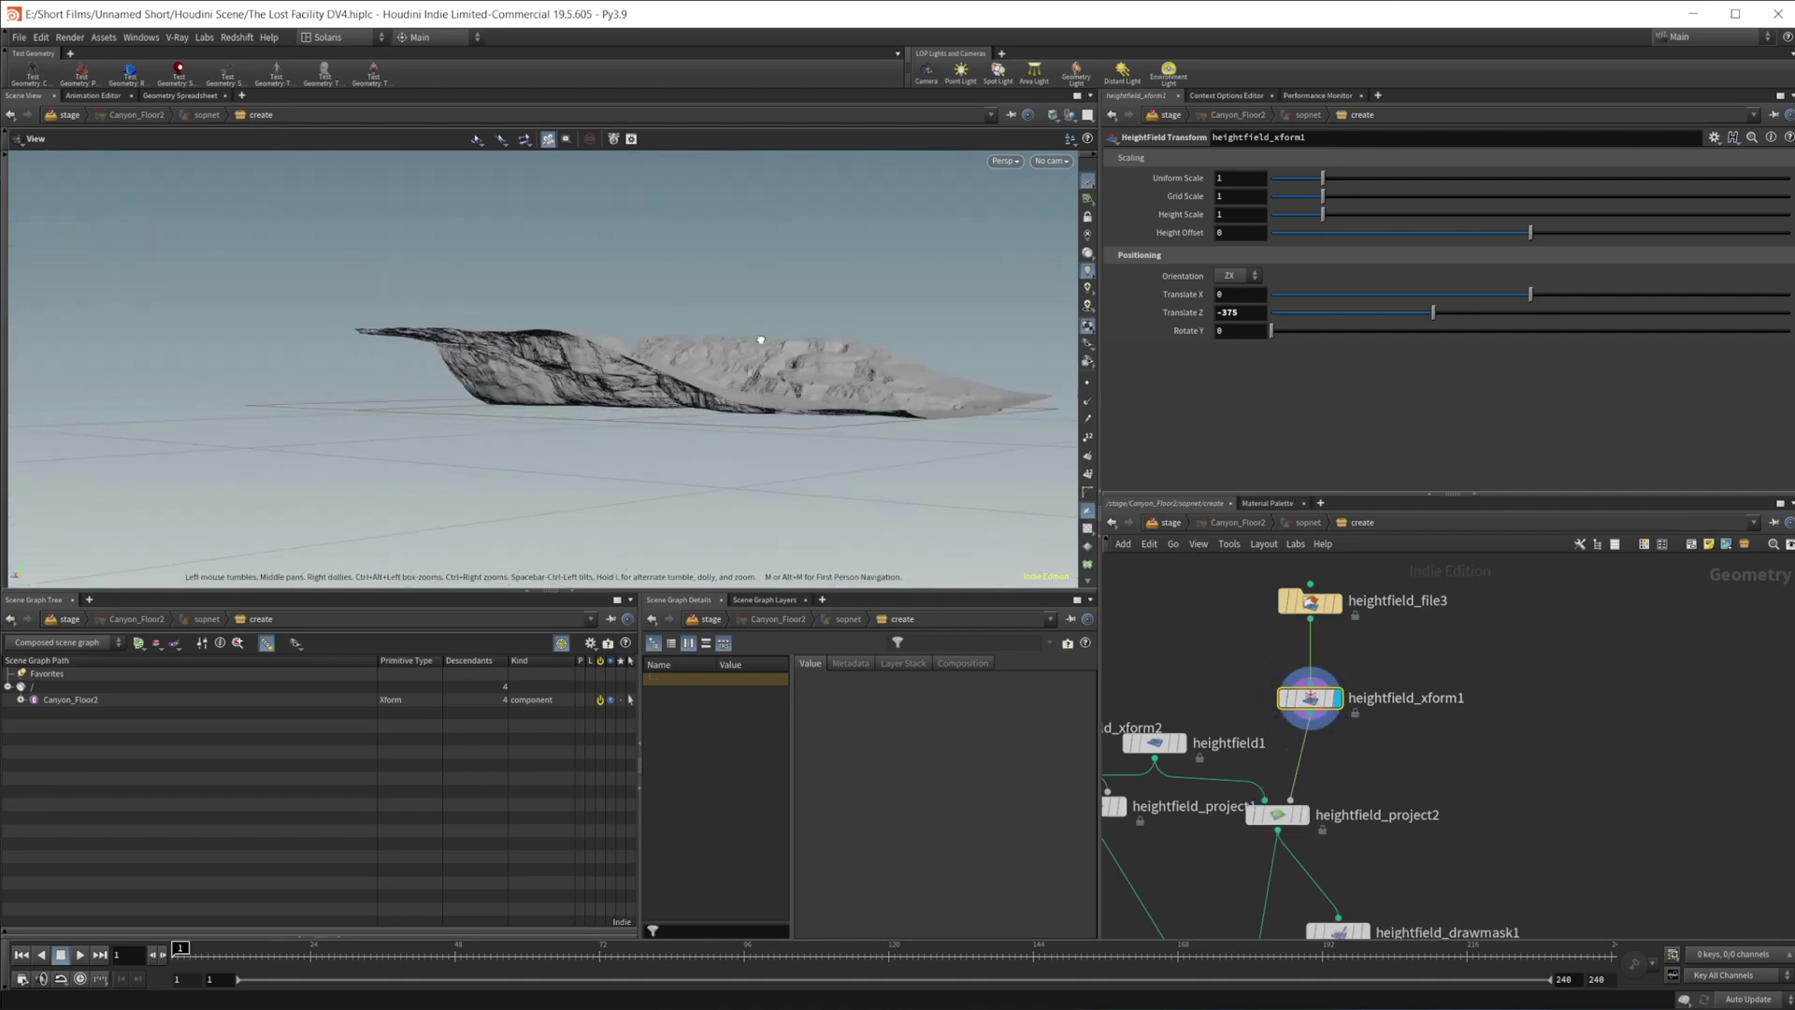
drag(761, 340, 832, 512)
middle_drag(1378, 798, 1380, 637)
click(1305, 653)
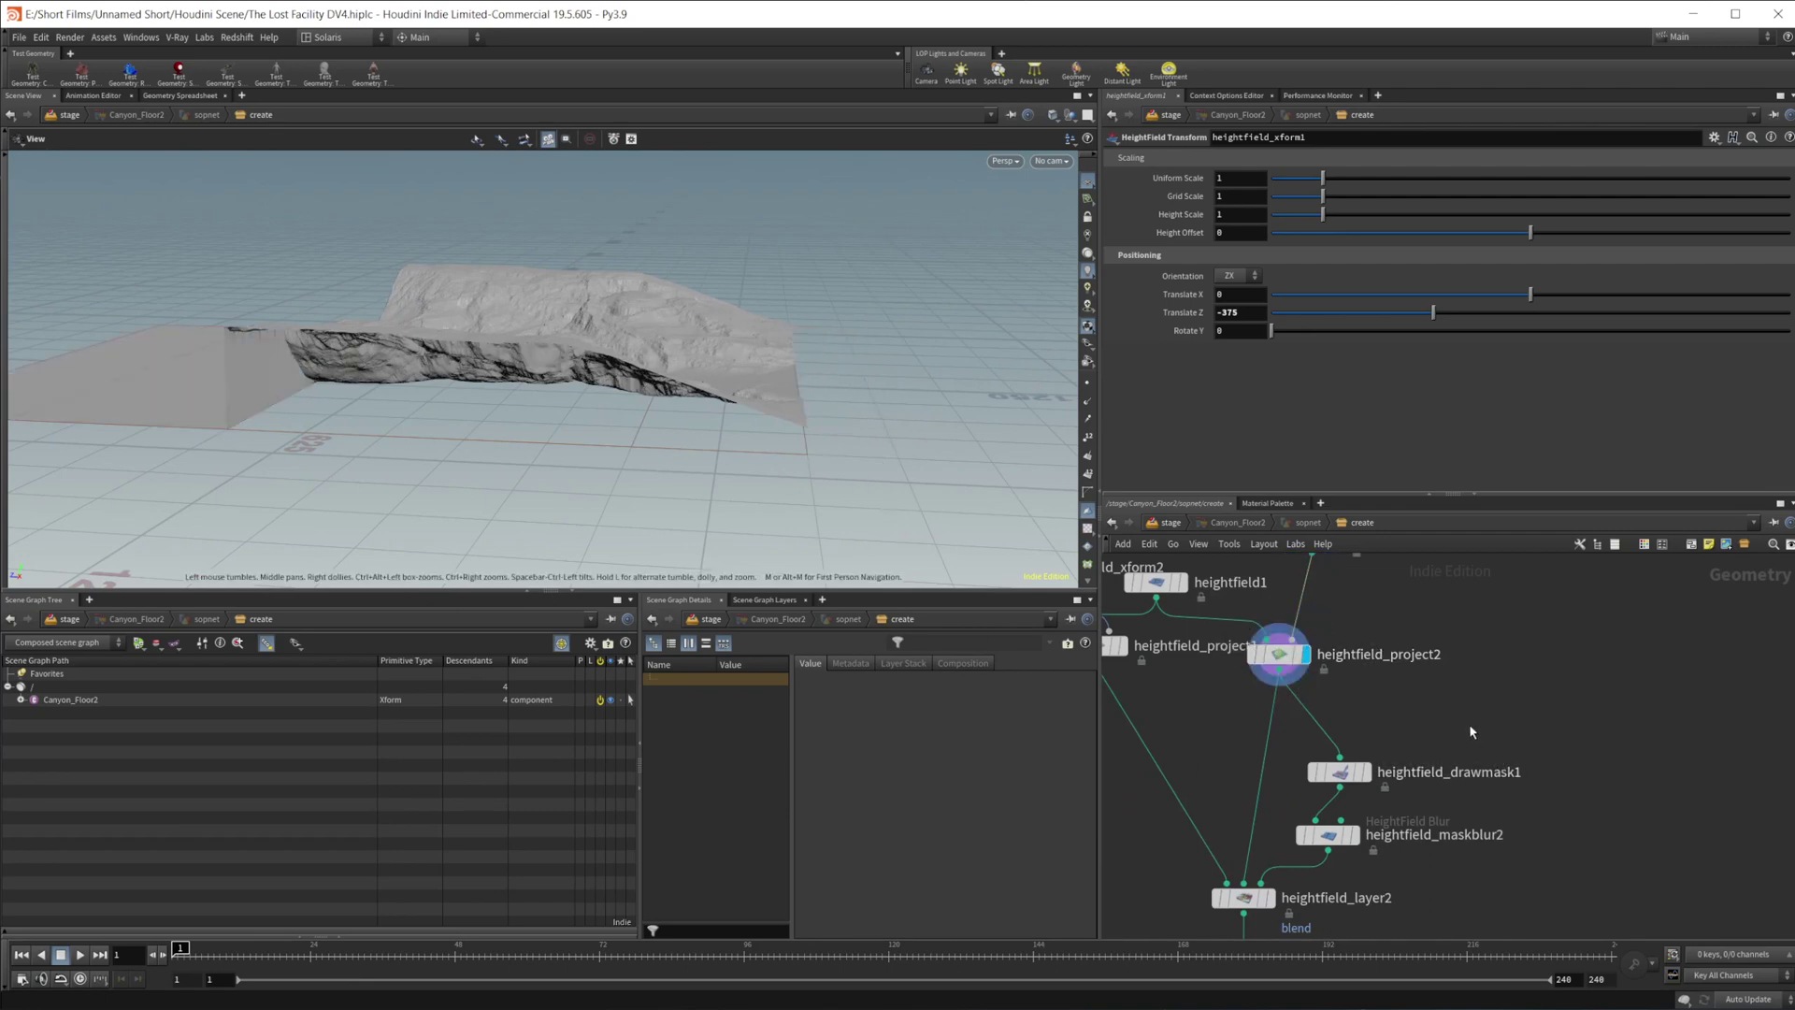
drag(548, 405, 557, 473)
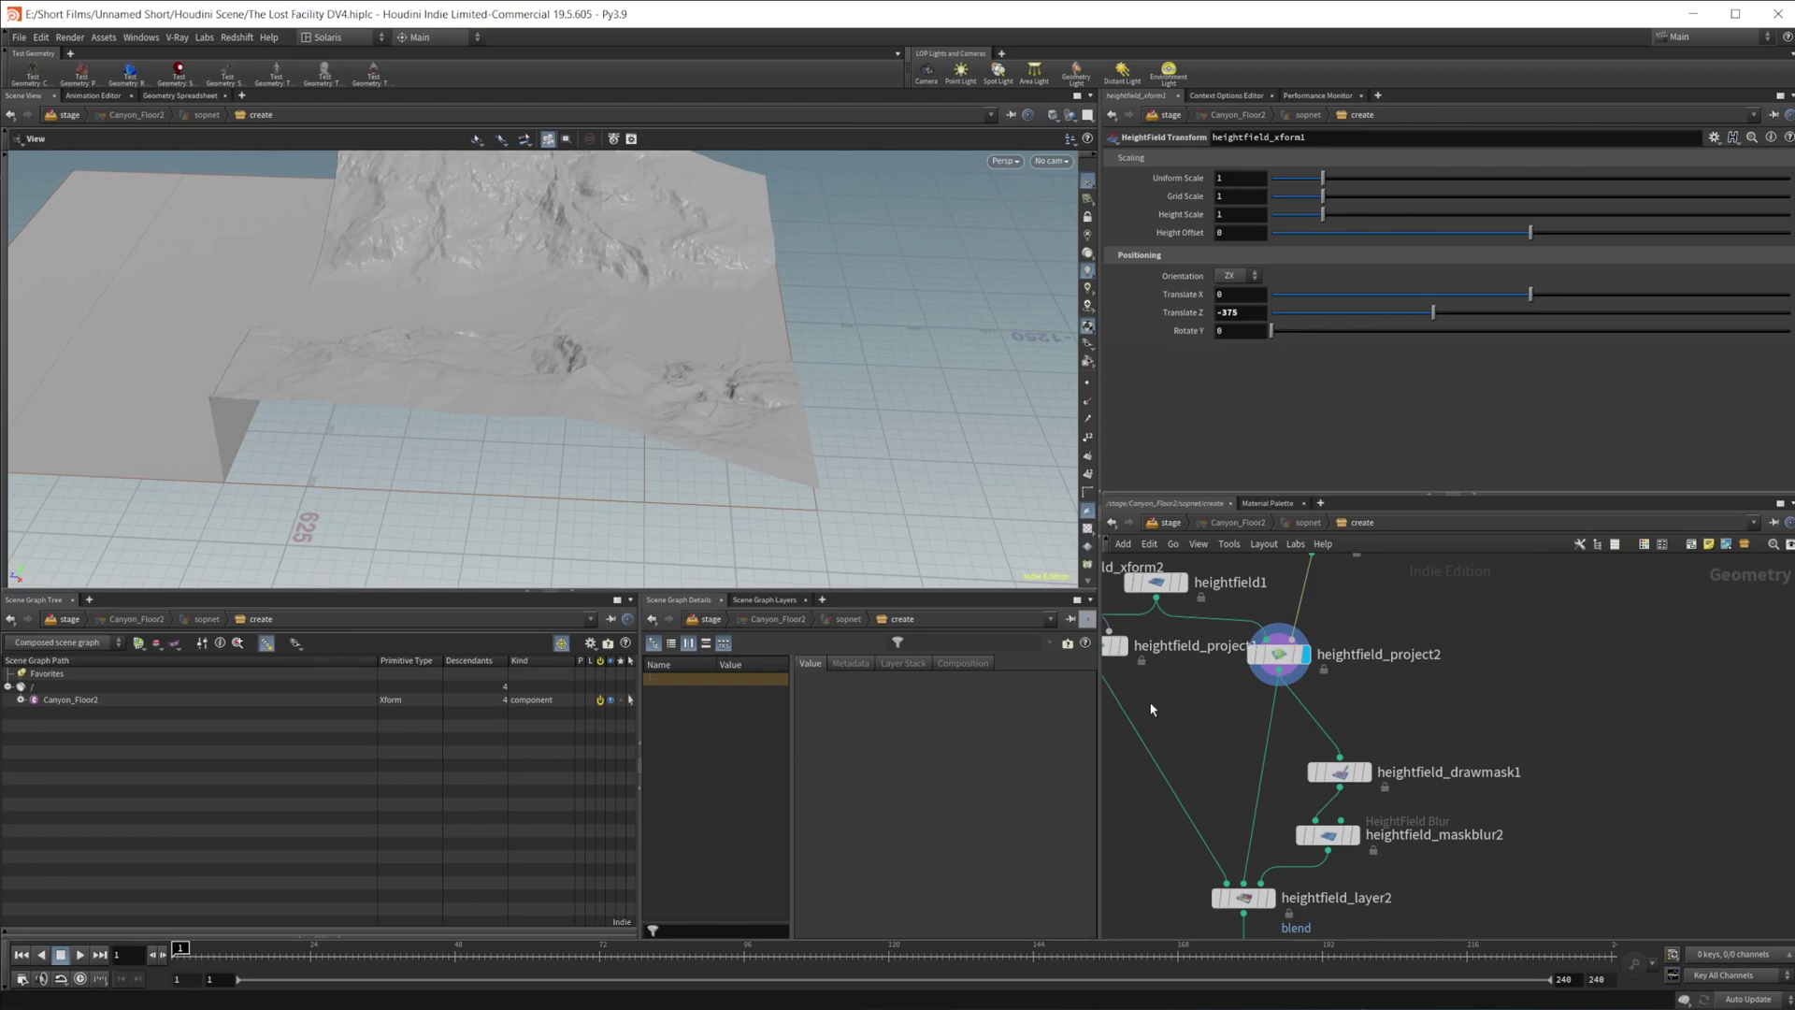
click(1281, 652)
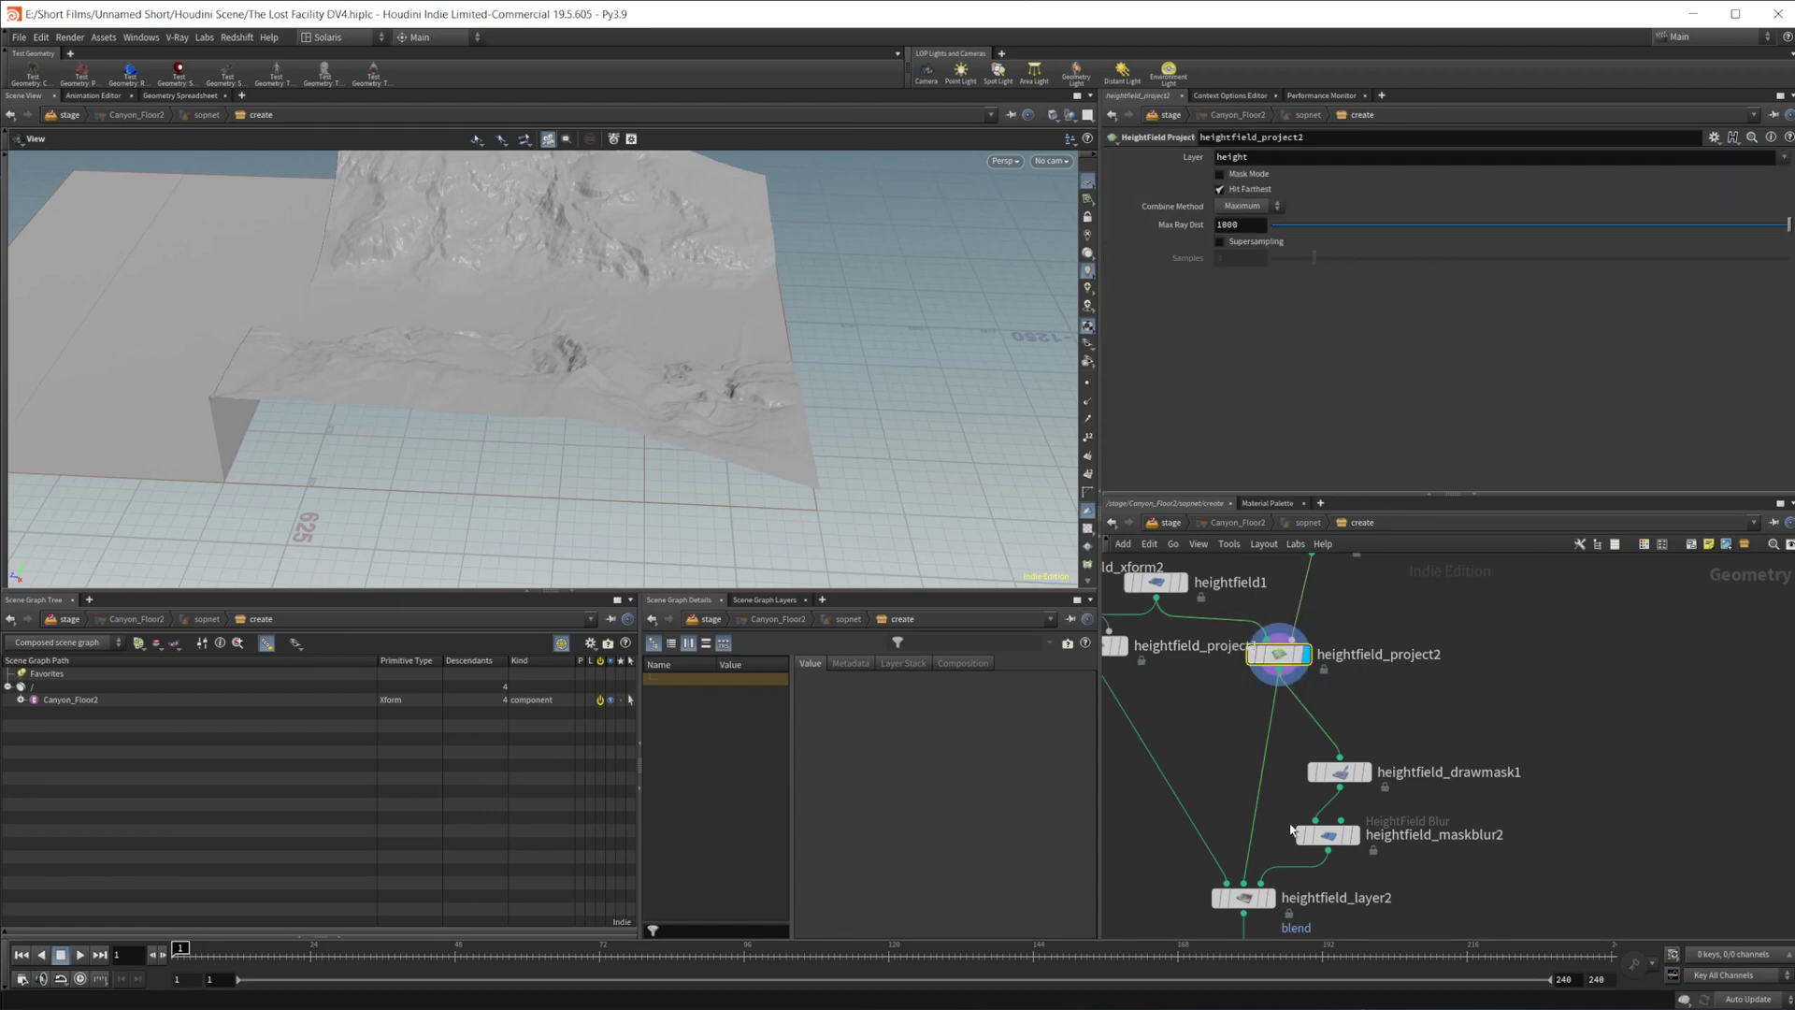
- Display heightfield_layer2 with its parameters and view the whole blended terrain
mouse_move(1203, 680)
middle_down()
mouse_move(1278, 766)
mouse_move(1219, 654)
middle_up()
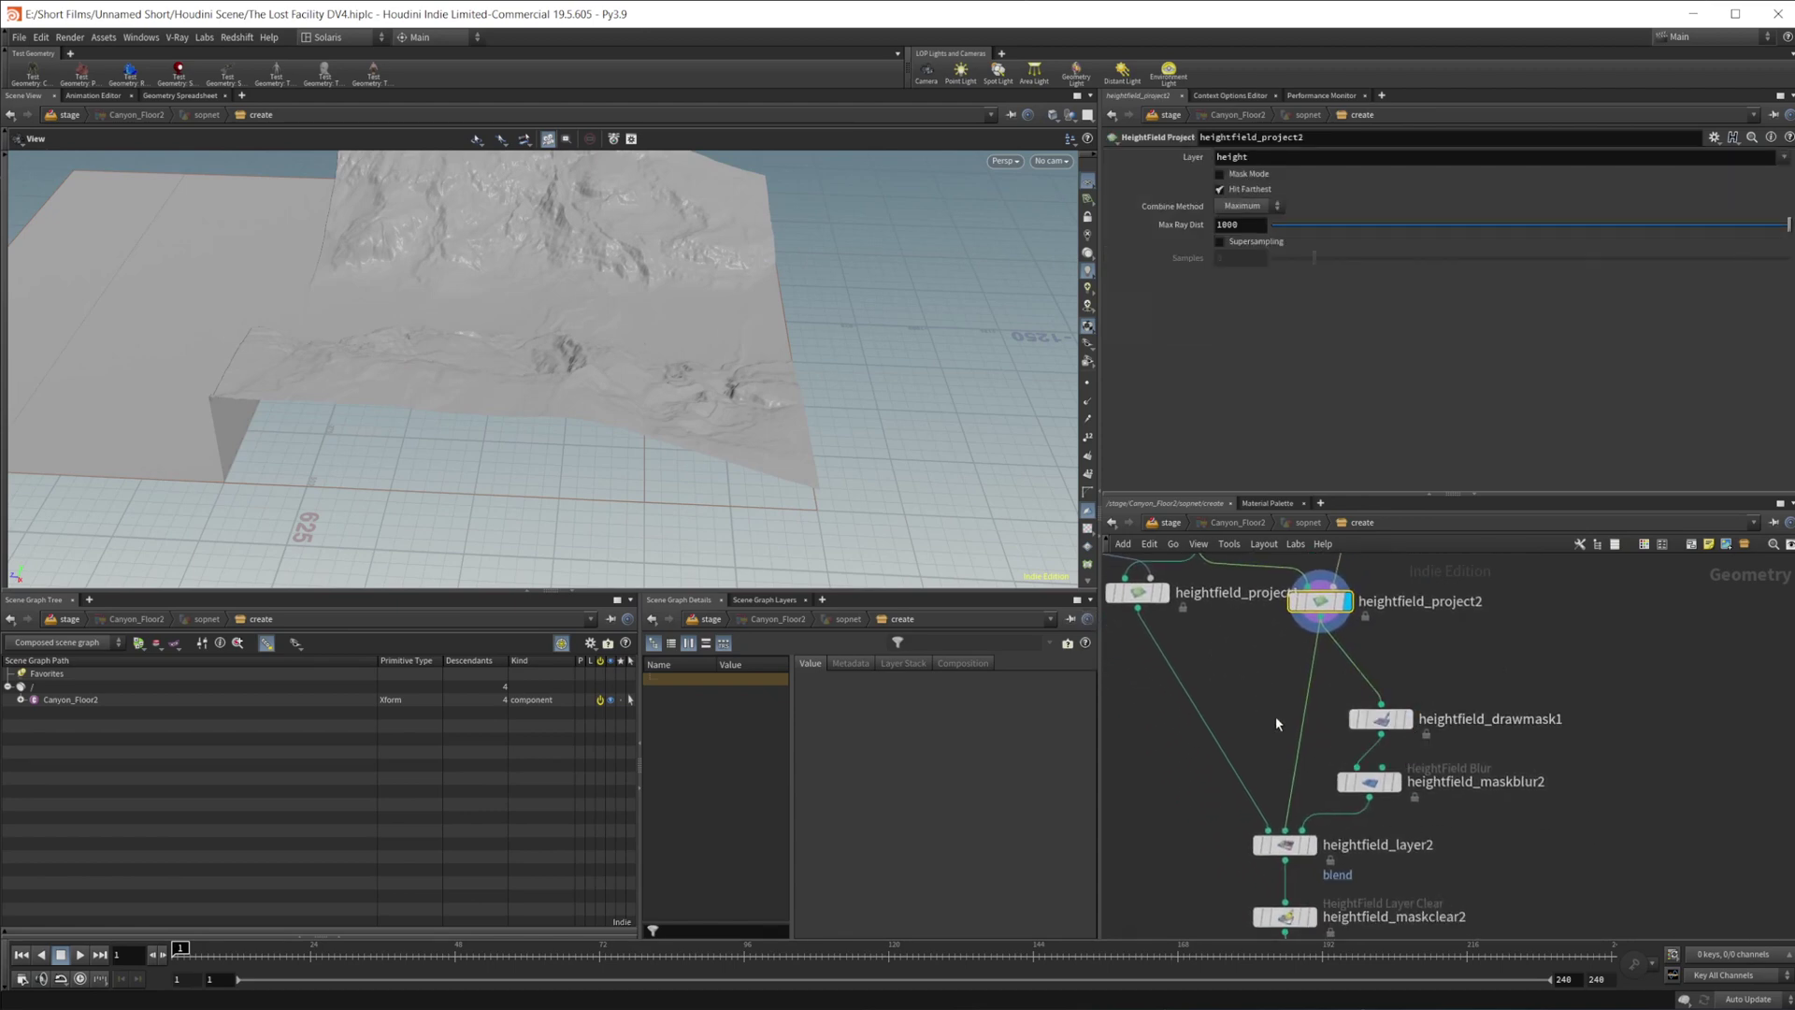
middle_drag(1275, 715, 1272, 671)
mouse_move(1281, 771)
click(1306, 732)
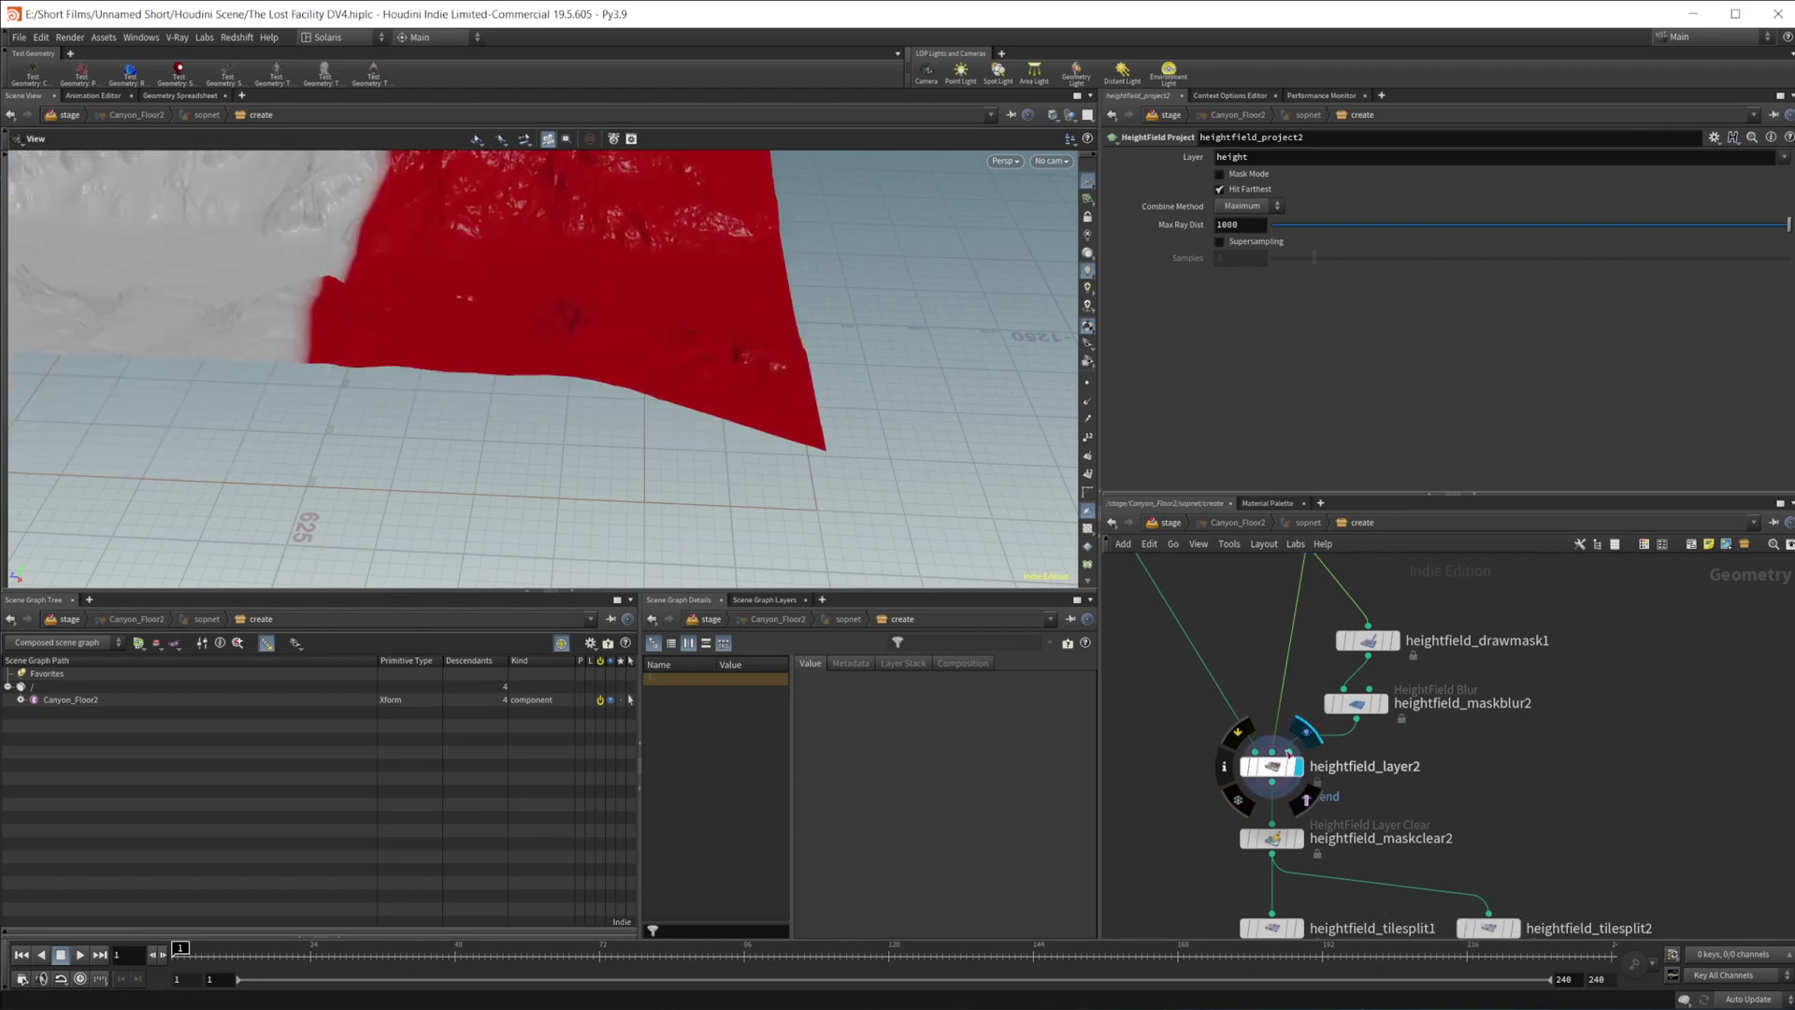
click(1271, 765)
key(h)
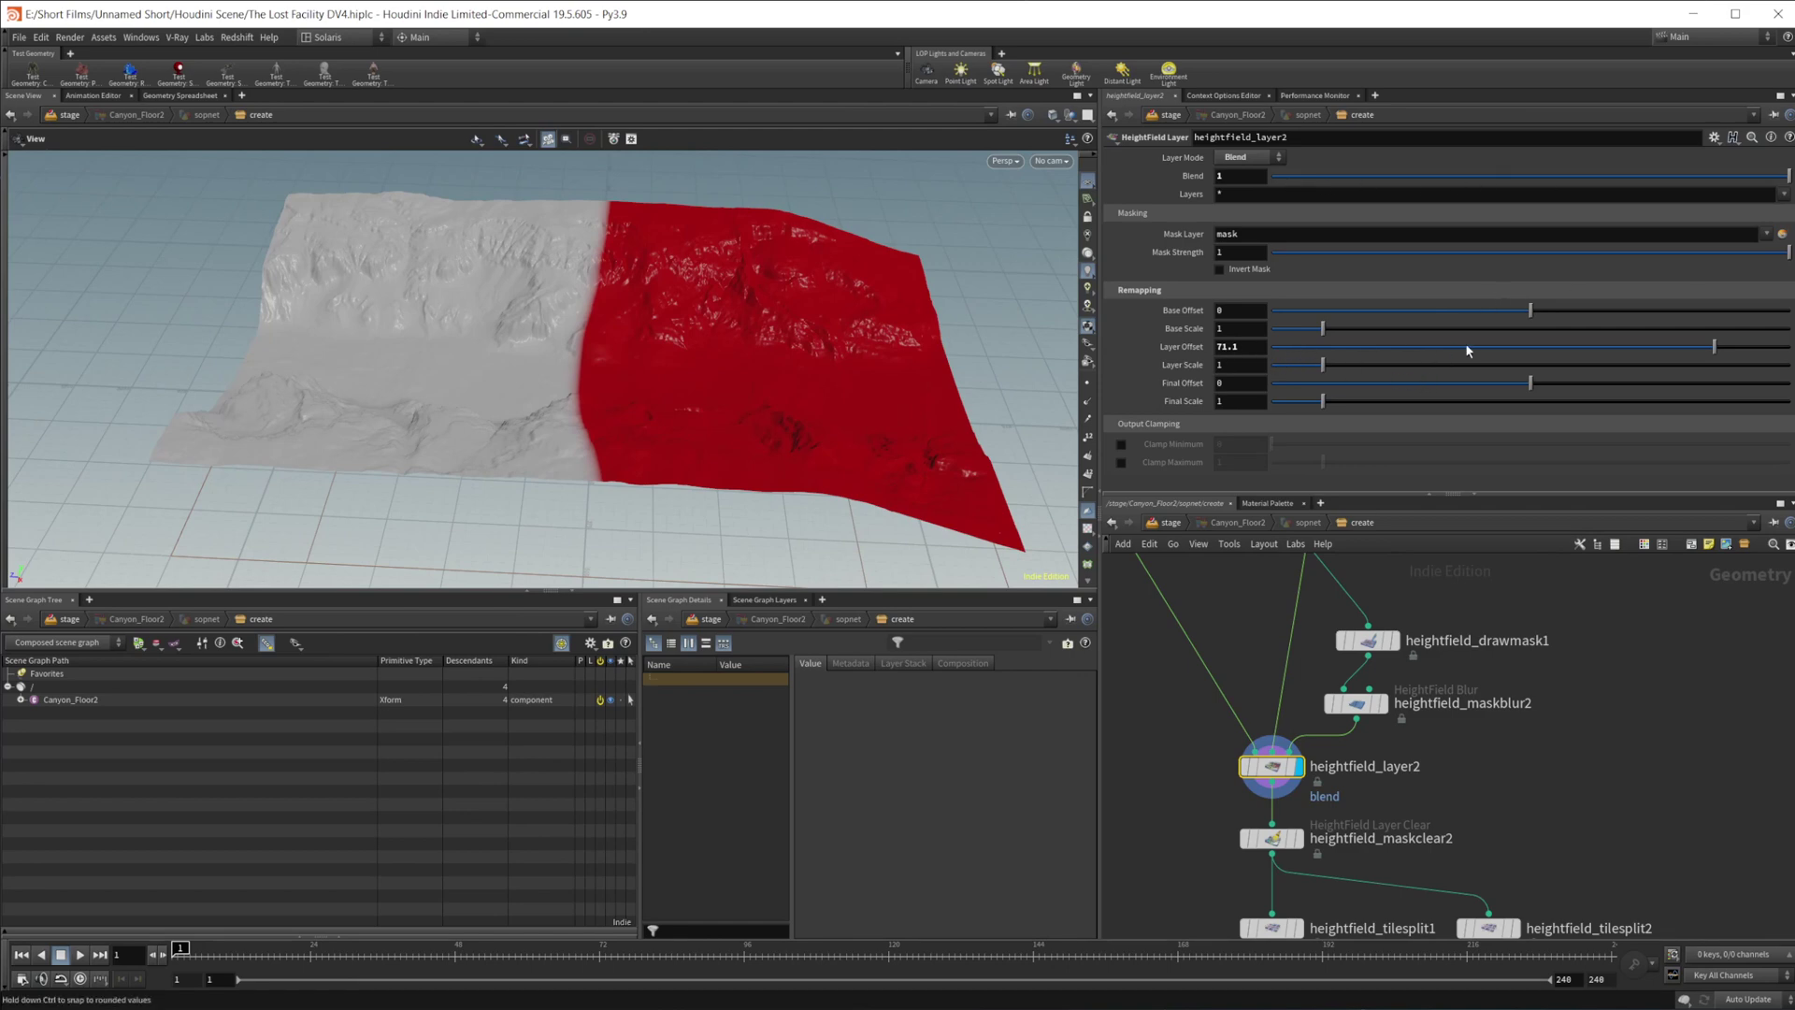
- Try a Layer Offset of 13 on heightfield_layer2, reset it to its default and inspect the terrain
drag(1674, 360, 1547, 362)
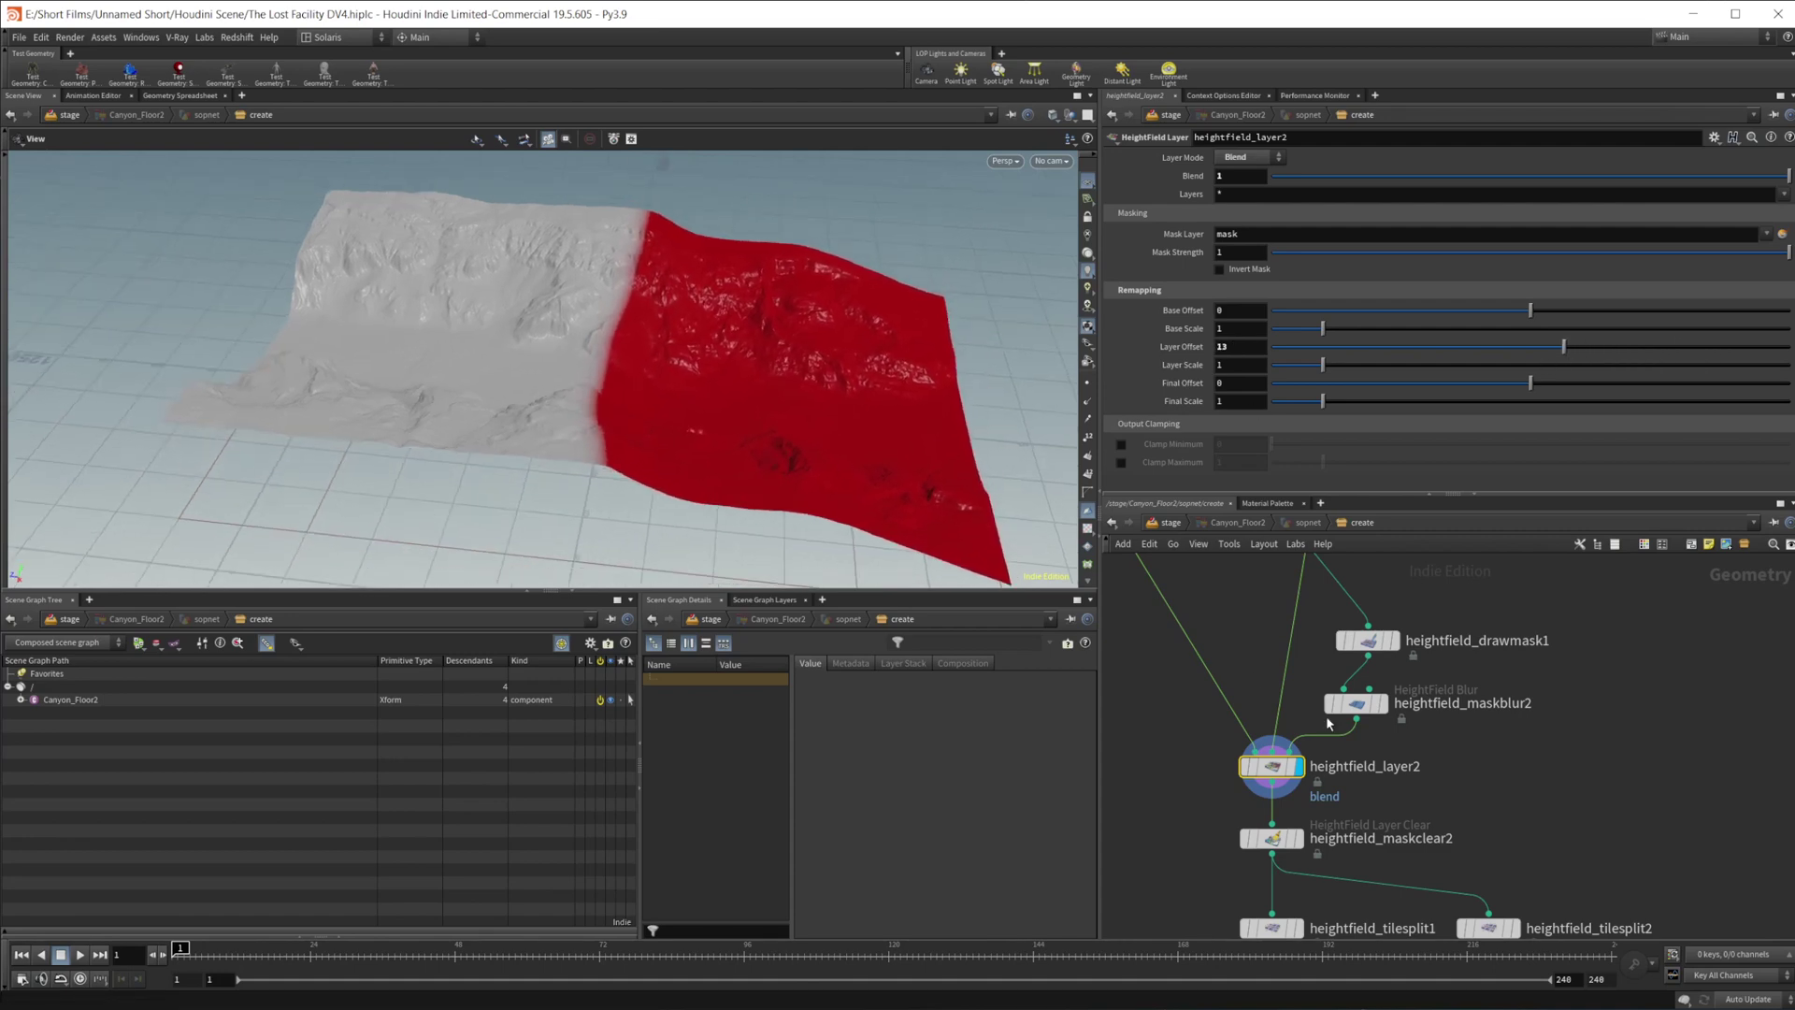
ctrl+middle_click(1183, 352)
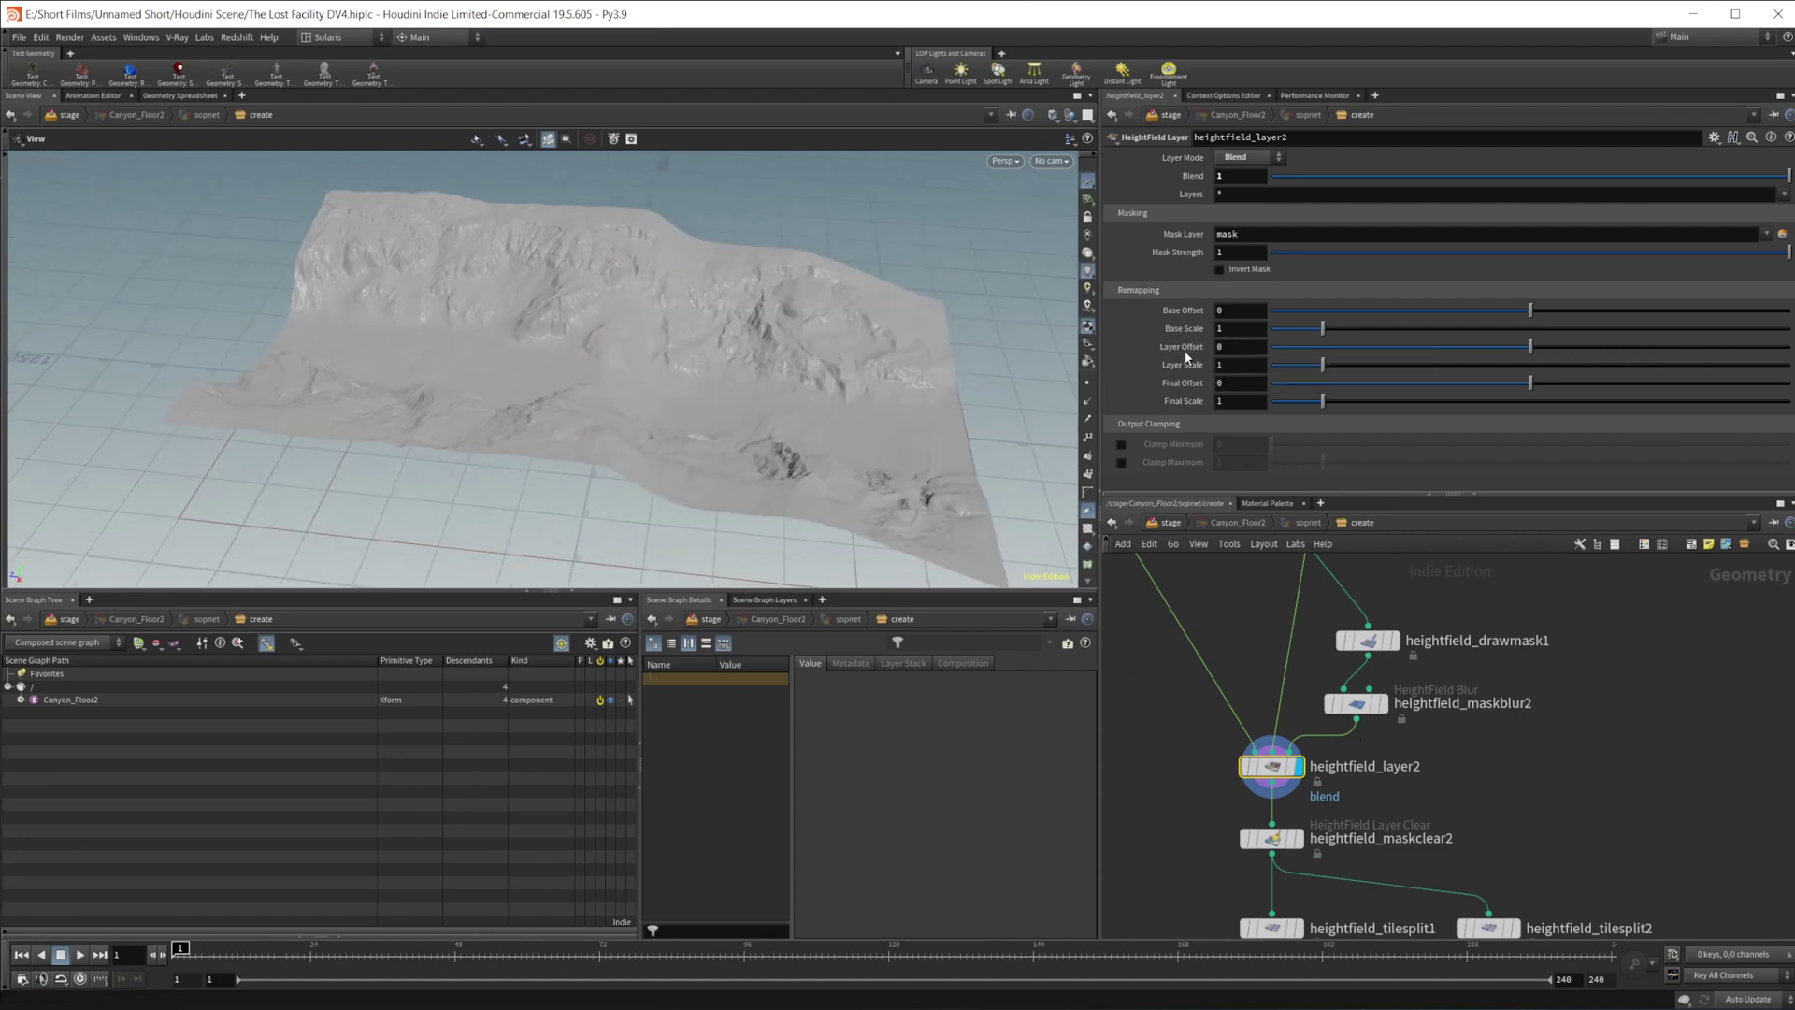
drag(561, 435, 677, 487)
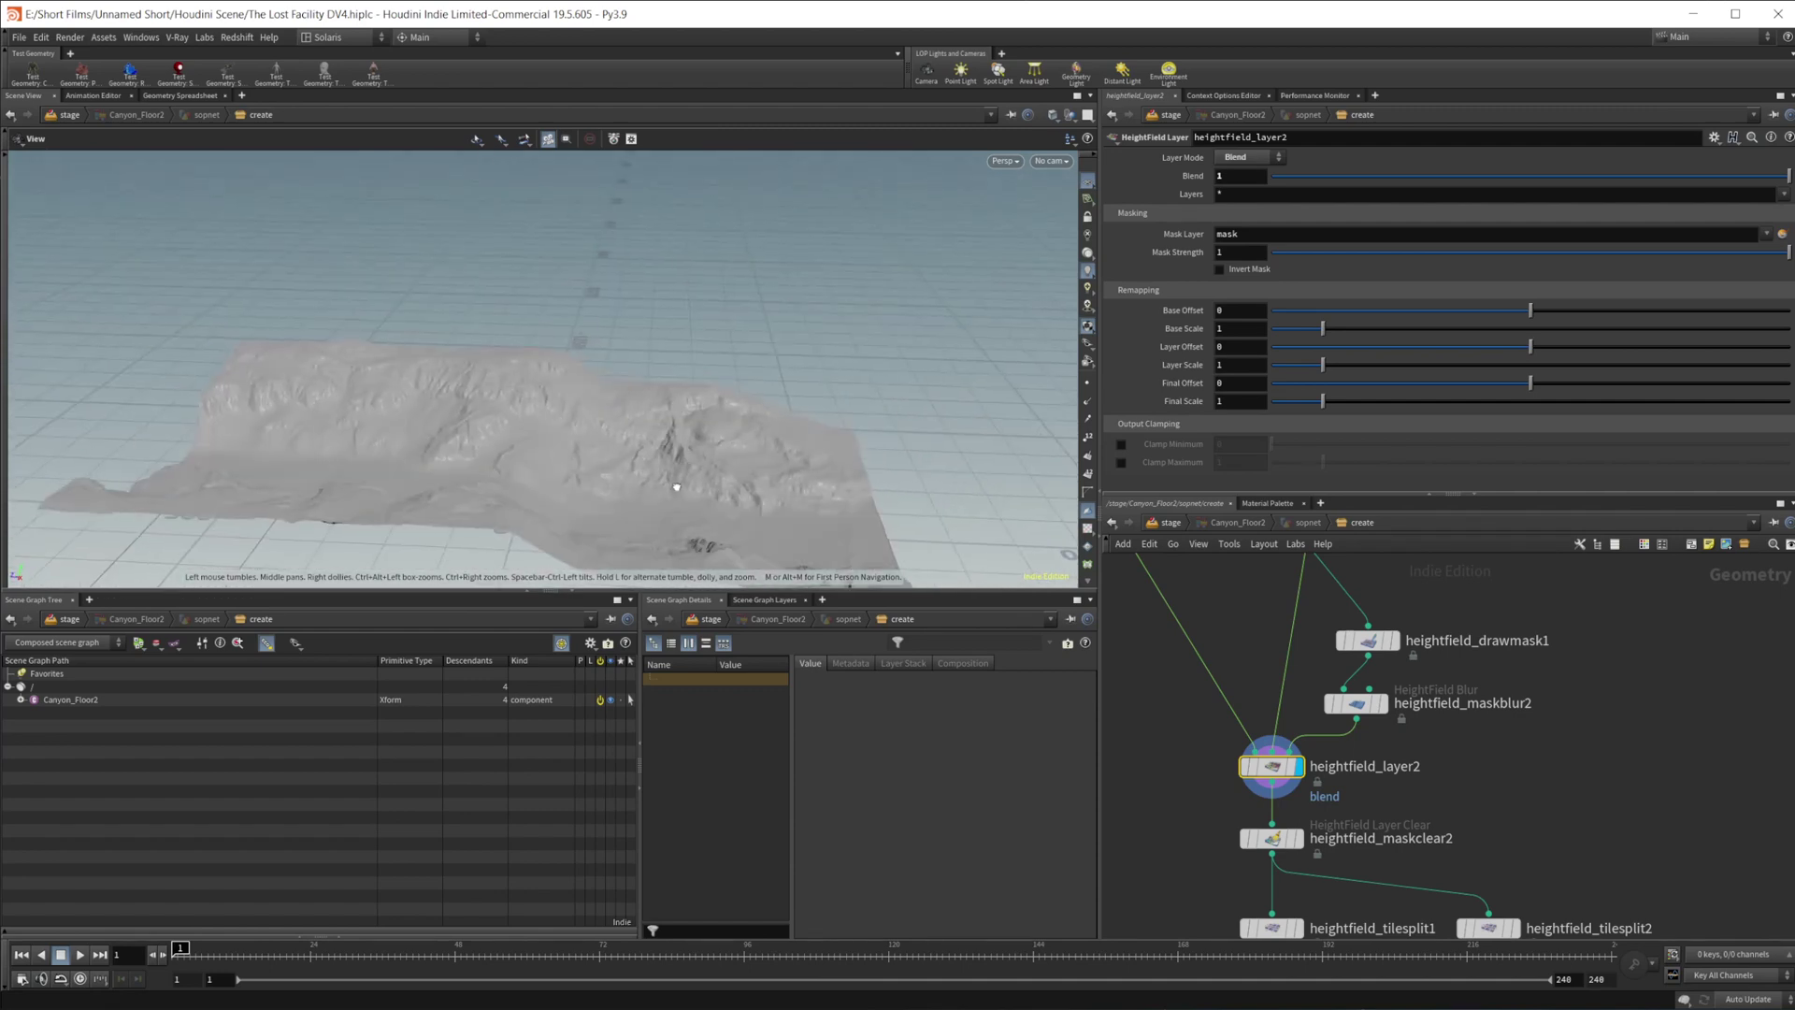
- Undo the Layer Offset reset and the preceding offset change on heightfield_layer2, checking the blended terrain
key(ctrl+z)
key(ctrl+z)
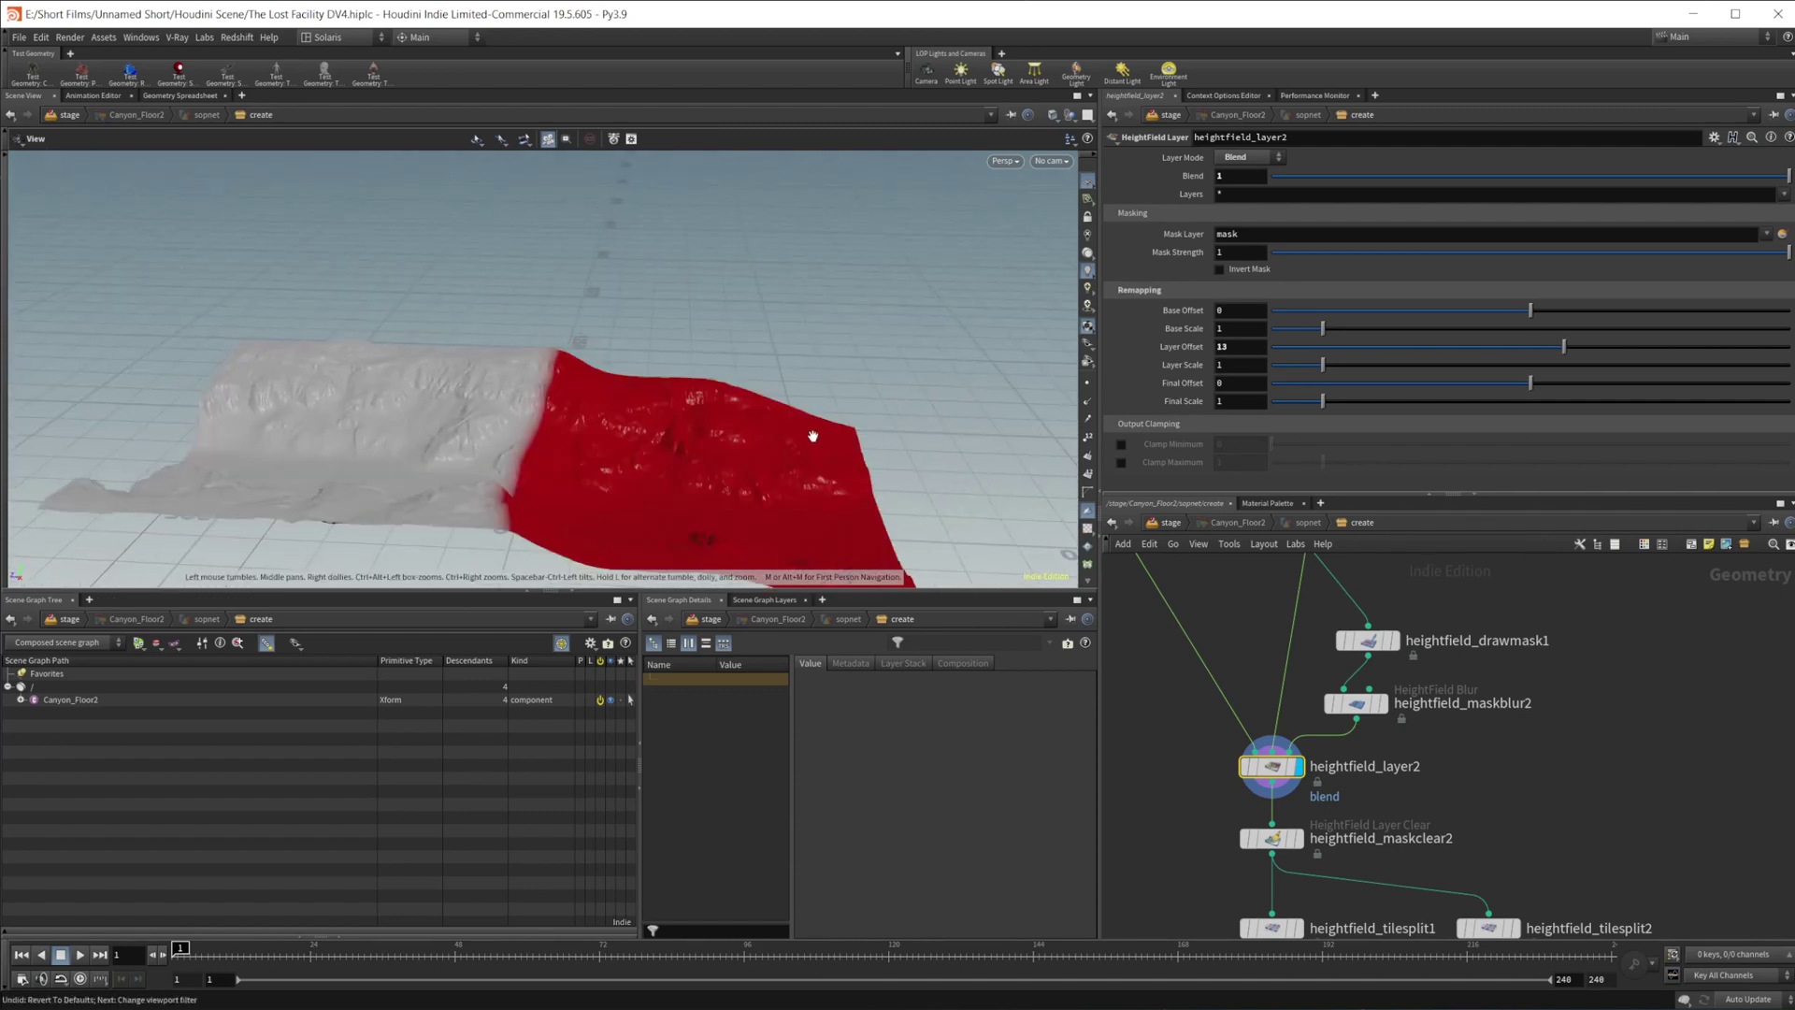
key(ctrl+z)
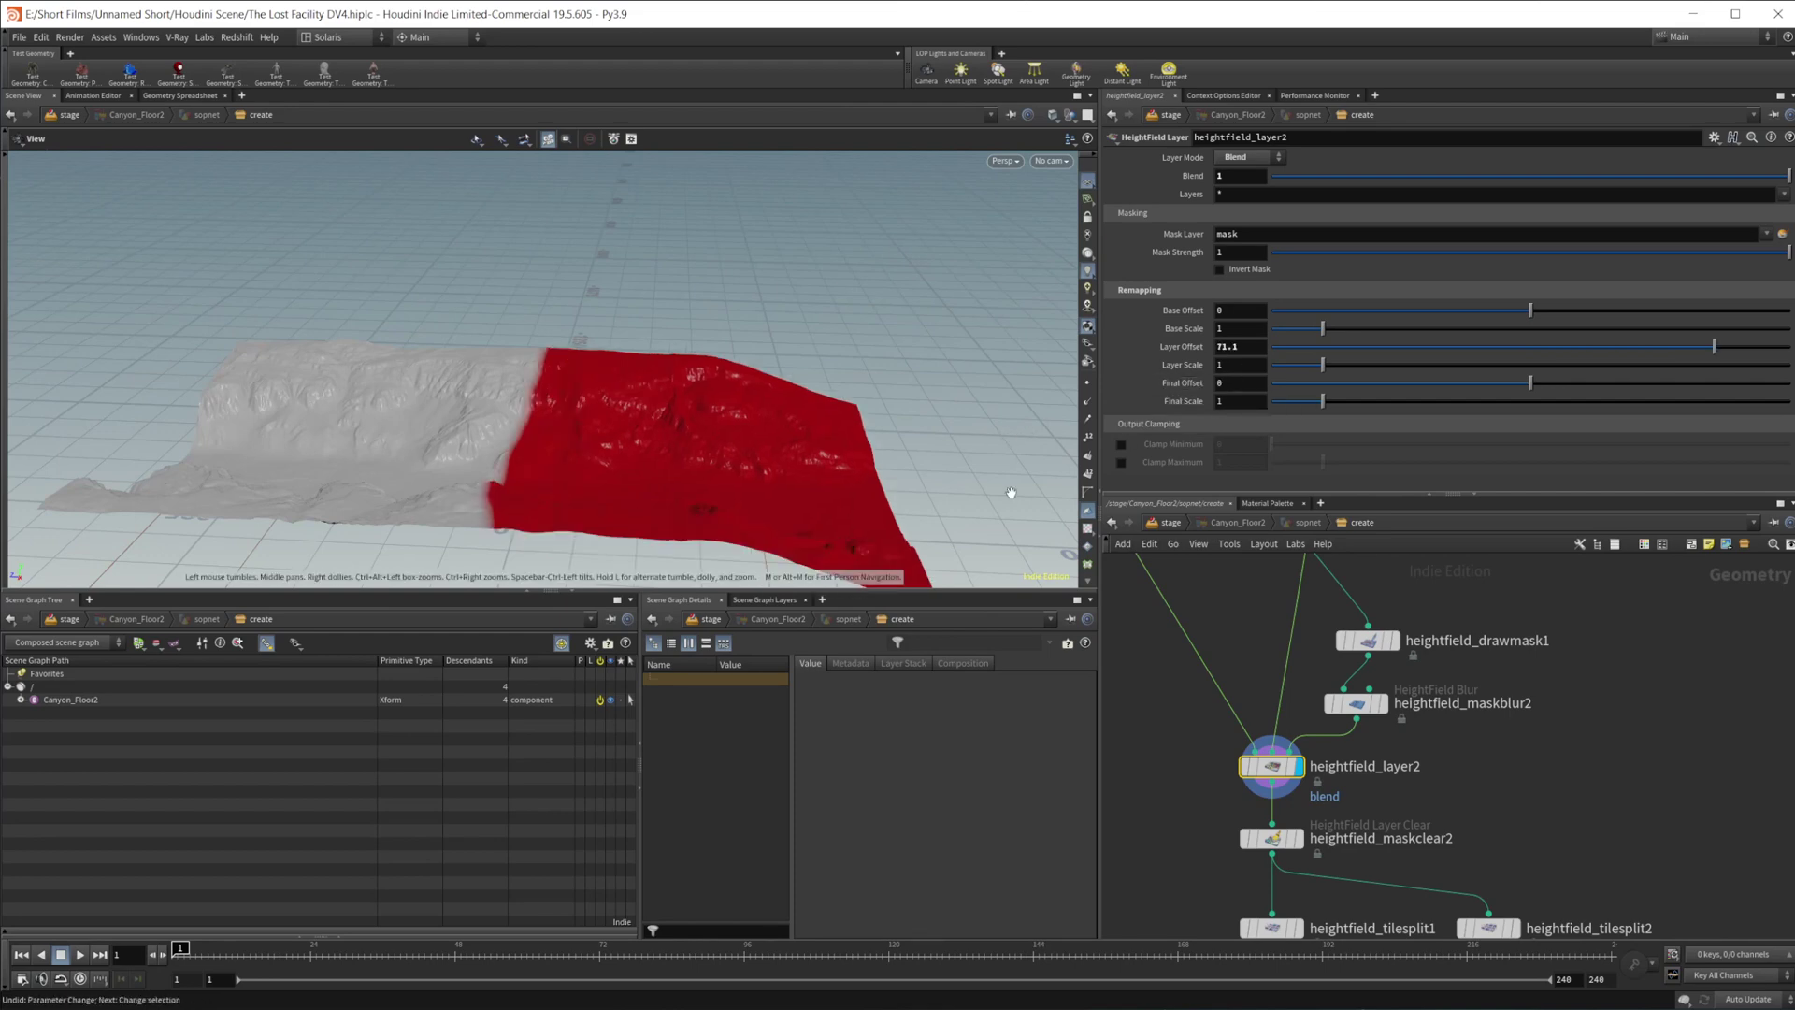
drag(702, 471, 675, 467)
- Display the output of heightfield_project2 again and inspect the terrain feeding the mask branch
mouse_move(1486, 714)
middle_down()
mouse_move(1387, 819)
mouse_move(1471, 713)
middle_up()
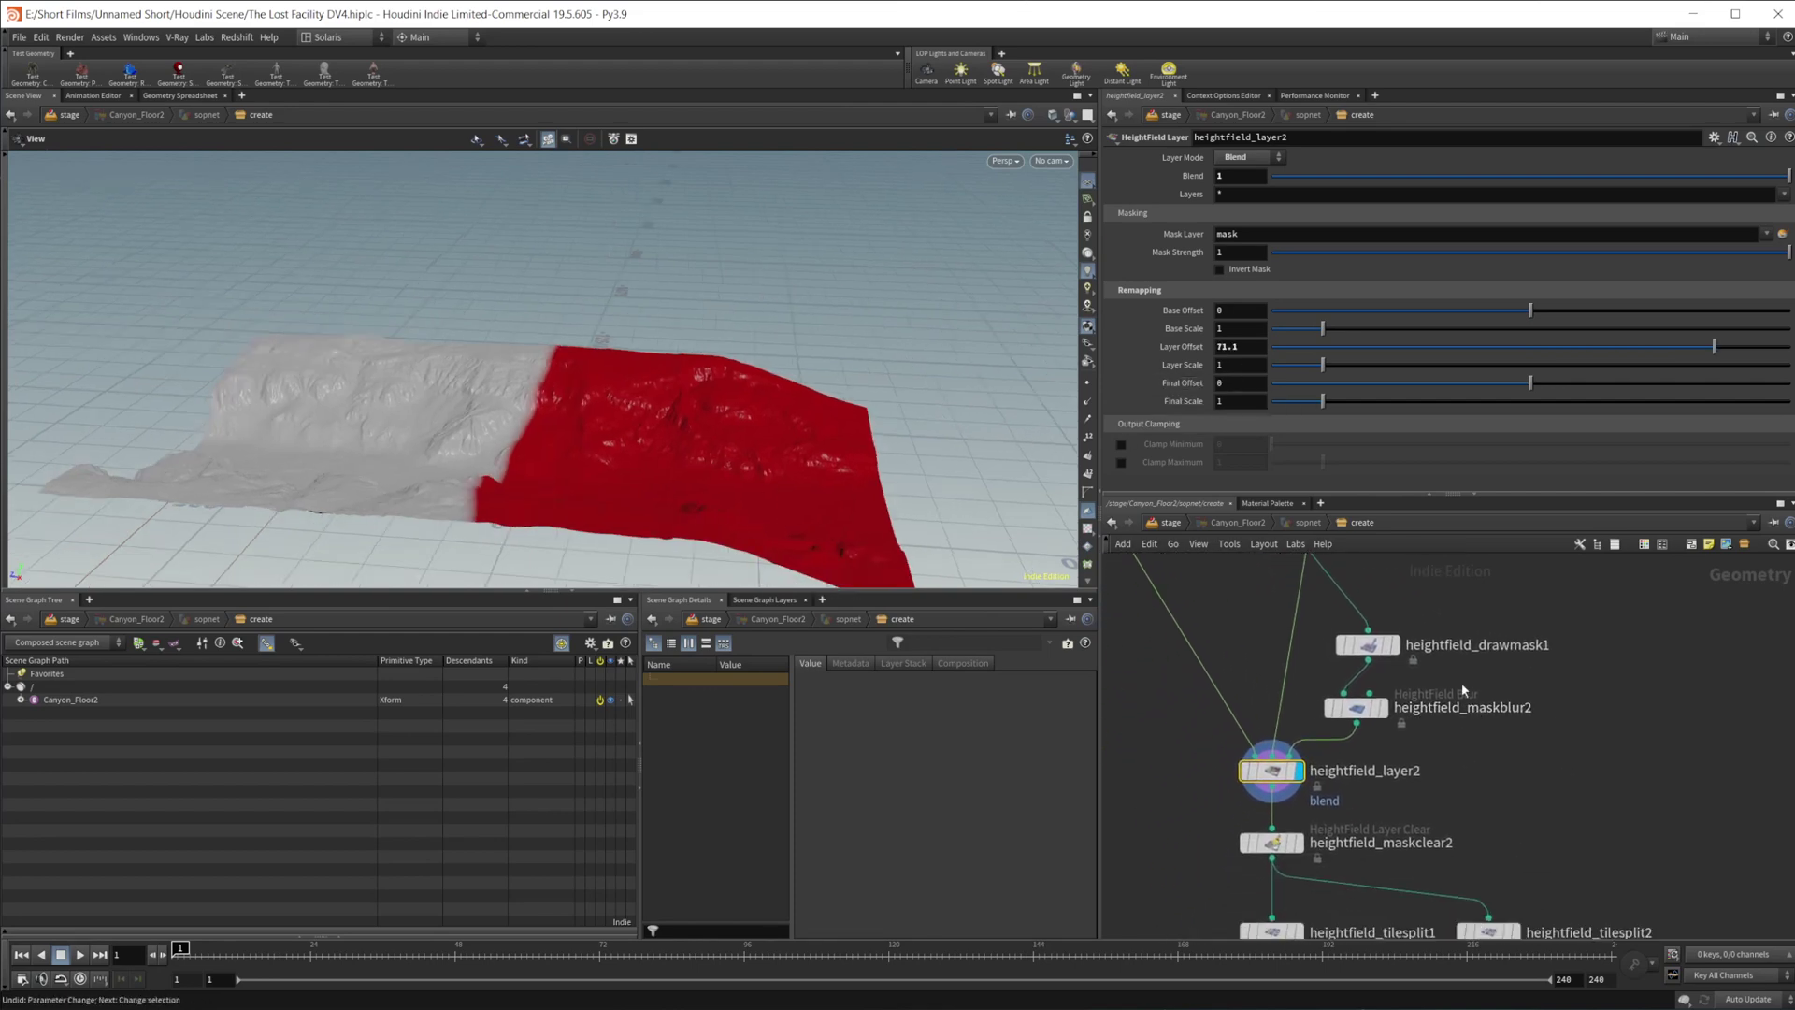
scroll(620, 485, up, 1)
middle_drag(1457, 618, 1403, 650)
middle_drag(1335, 596, 1330, 643)
click(1275, 605)
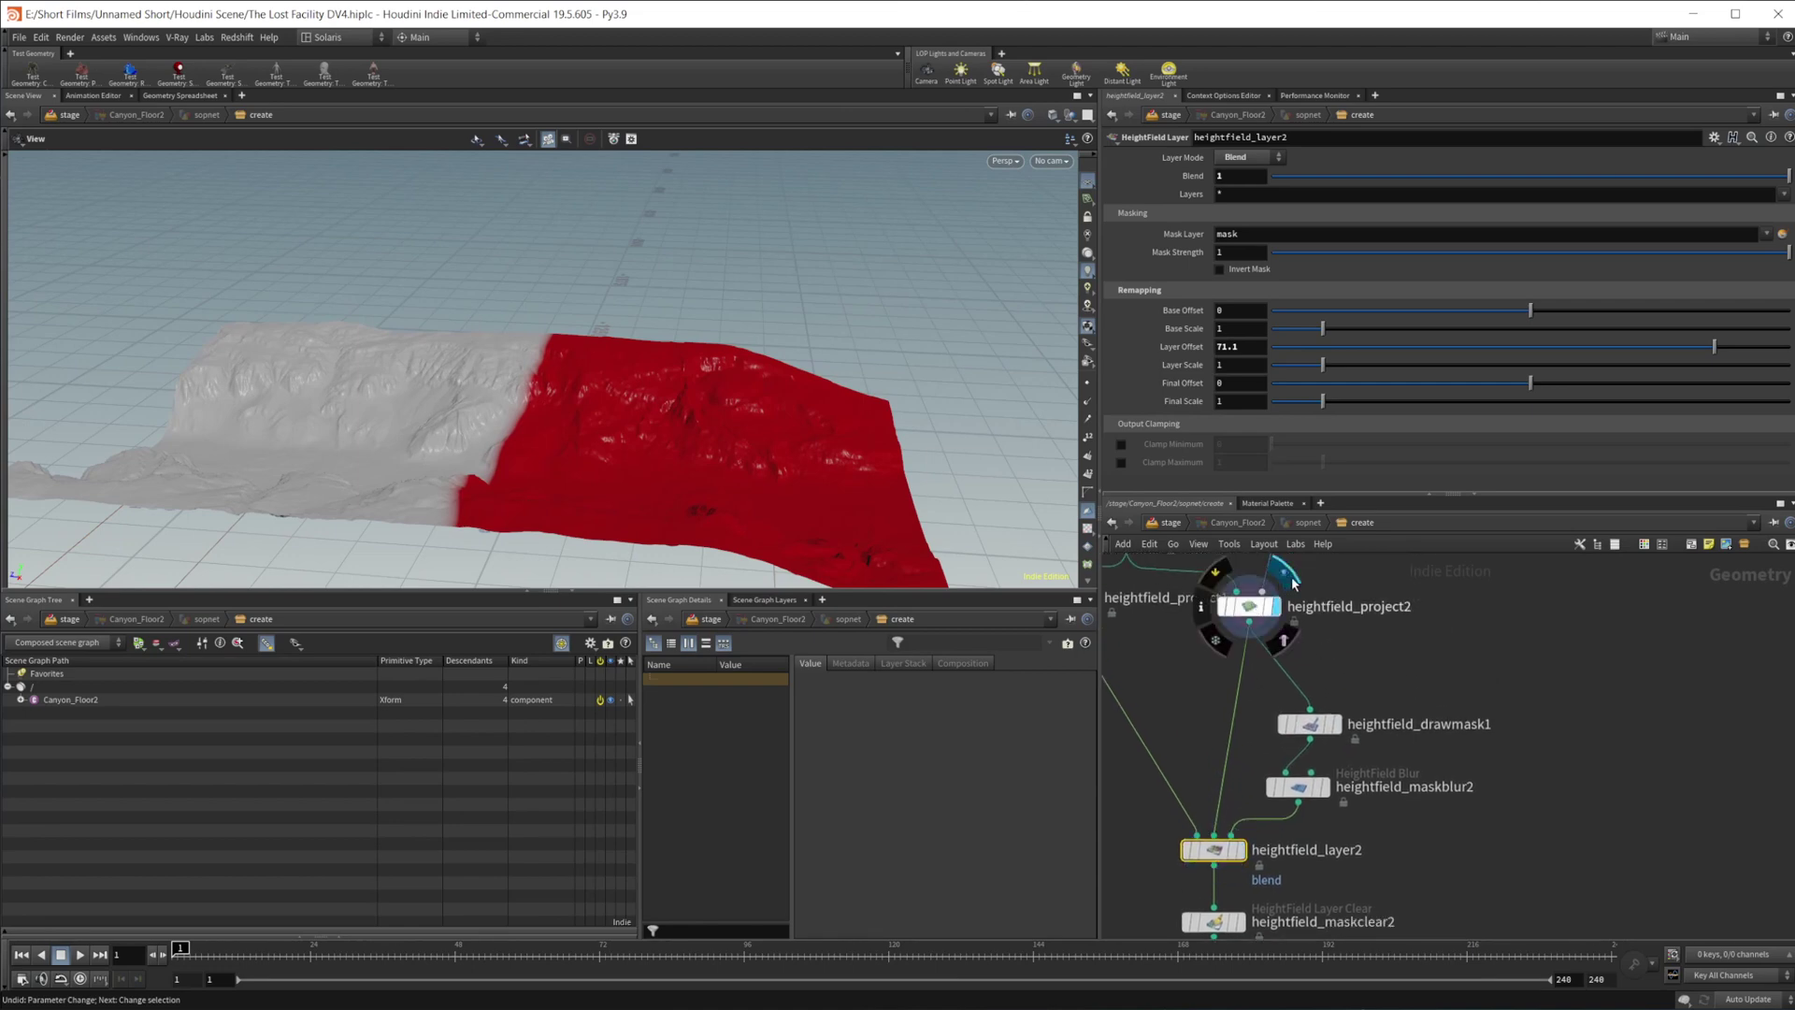
drag(813, 359, 740, 451)
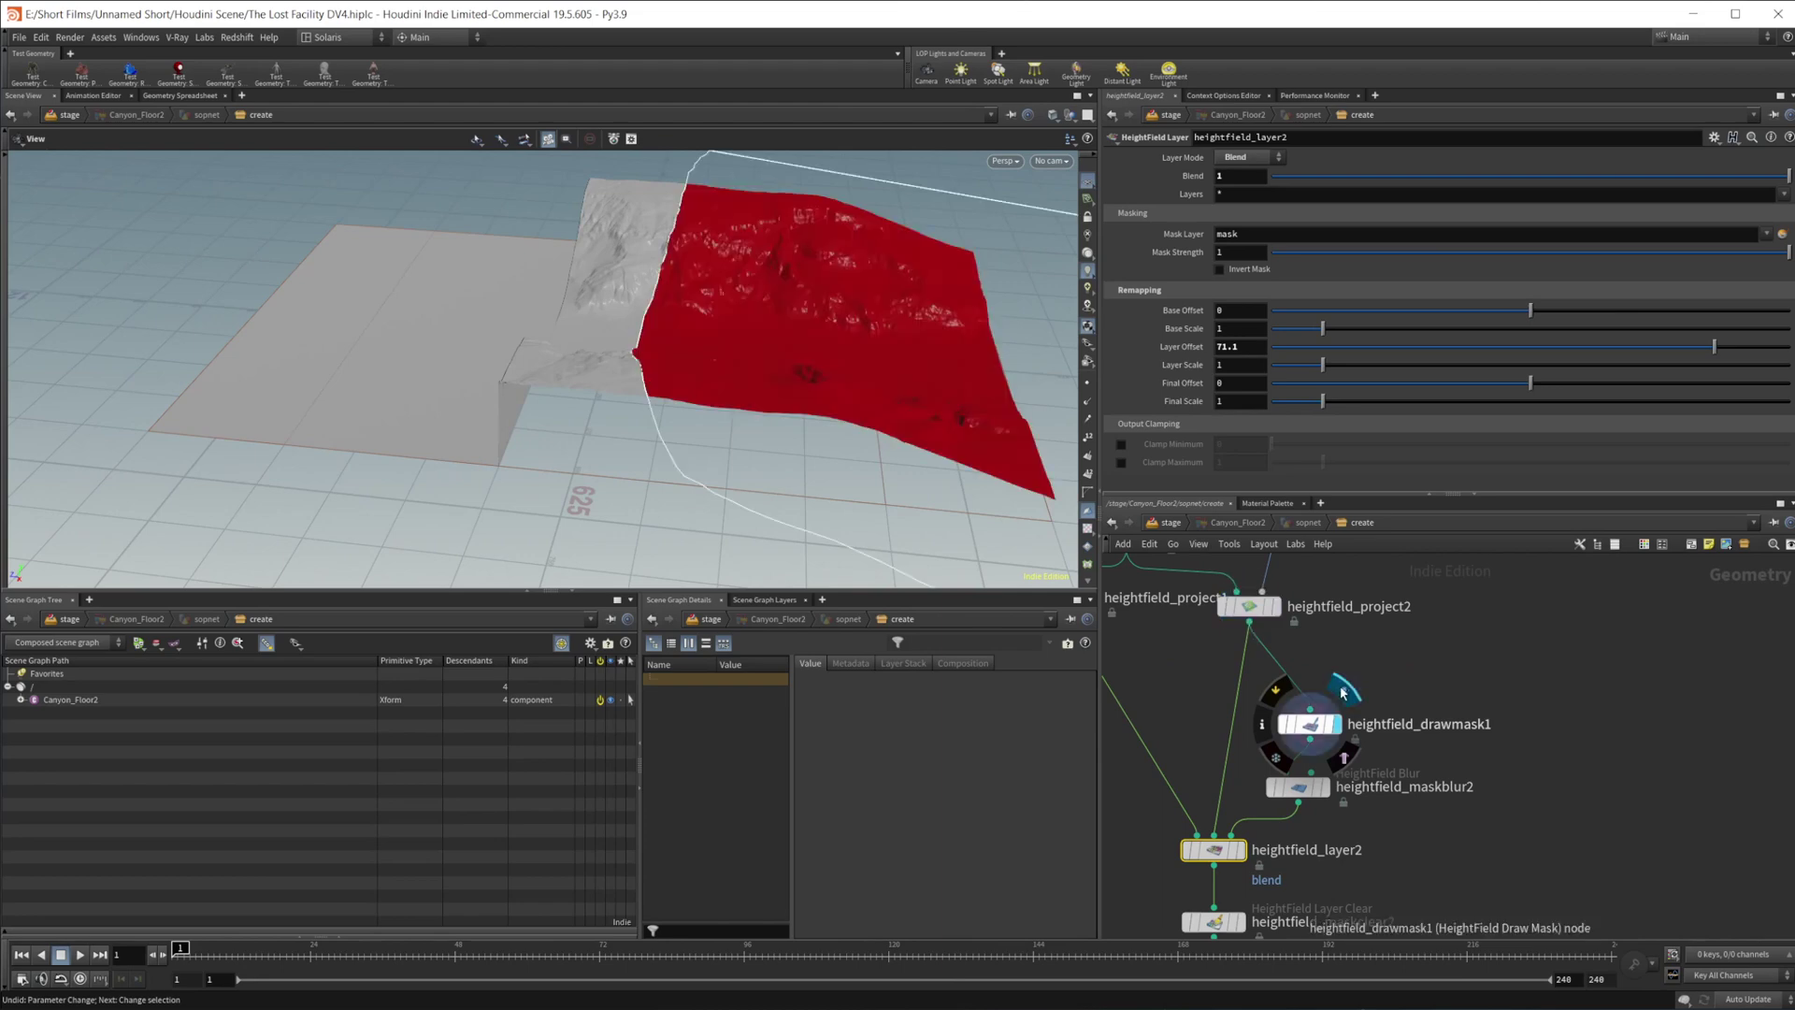
- Display the output of heightfield_drawmask1 and inspect the mask drawn over the canyon terrain
click(1343, 692)
drag(887, 351, 772, 231)
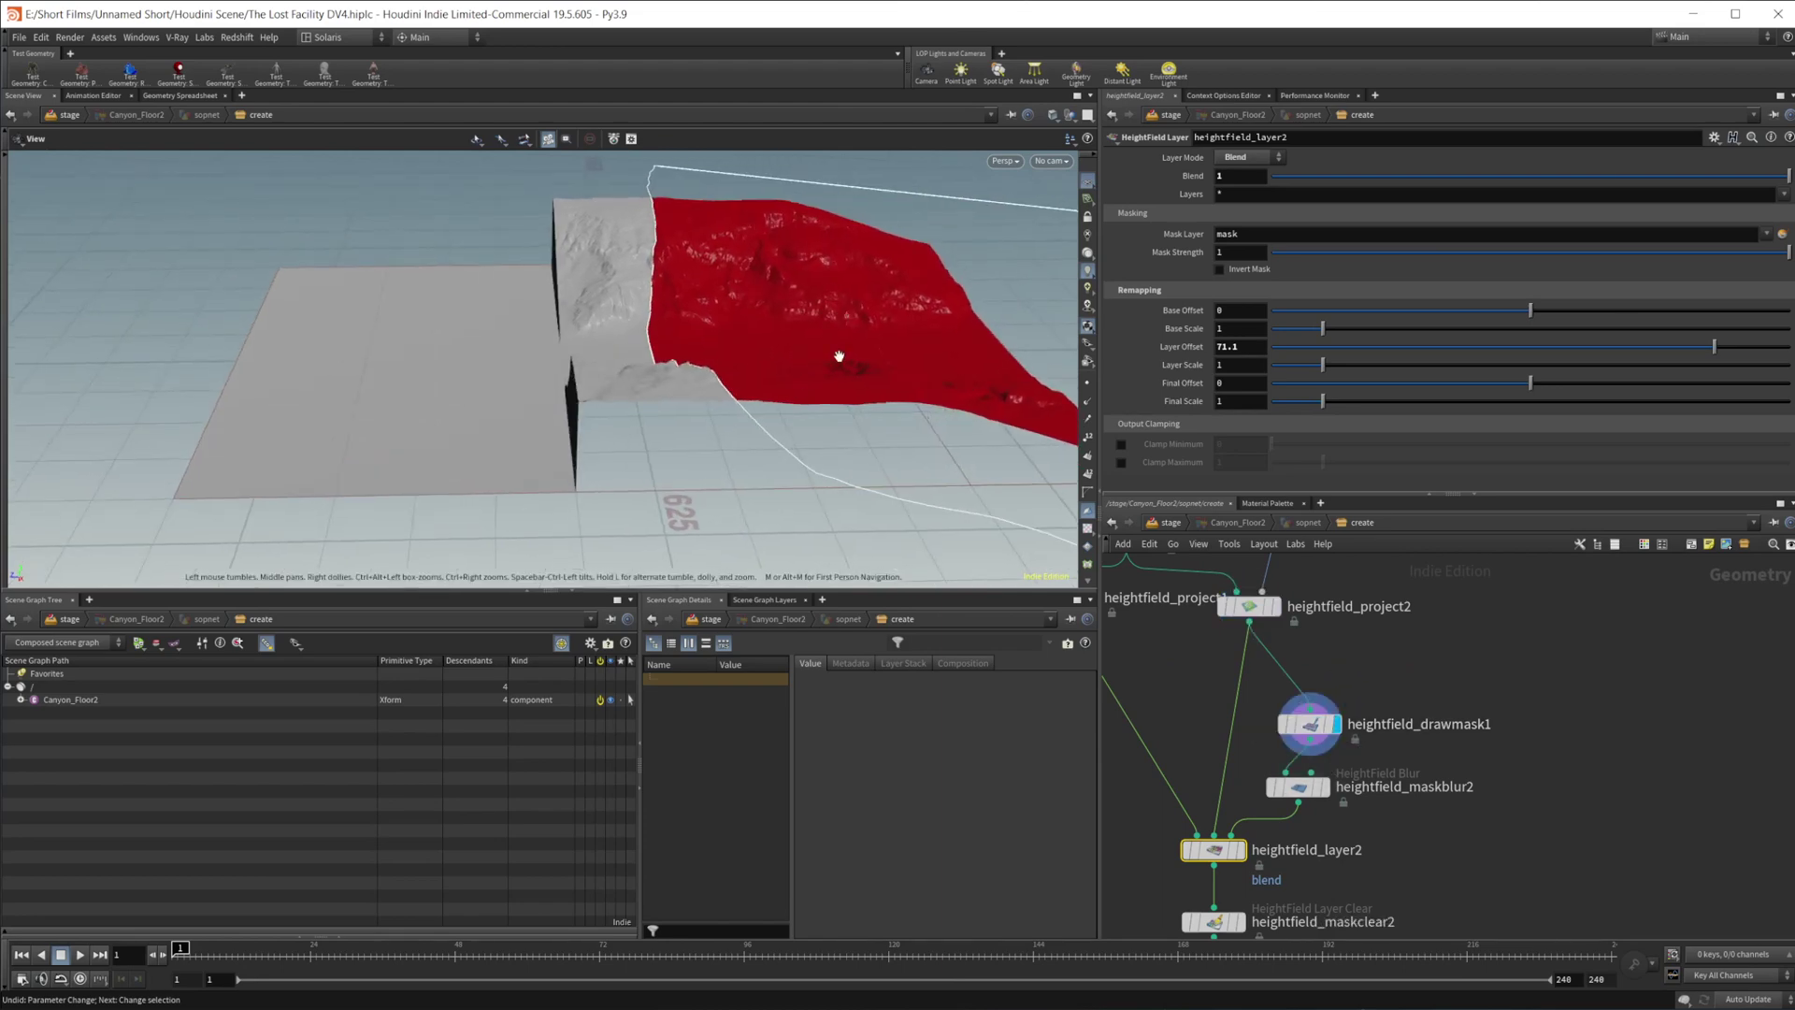
middle_drag(816, 353, 677, 358)
- Display the output of heightfield_maskblur2 and inspect the softened mask edge
middle_drag(1586, 805, 1554, 692)
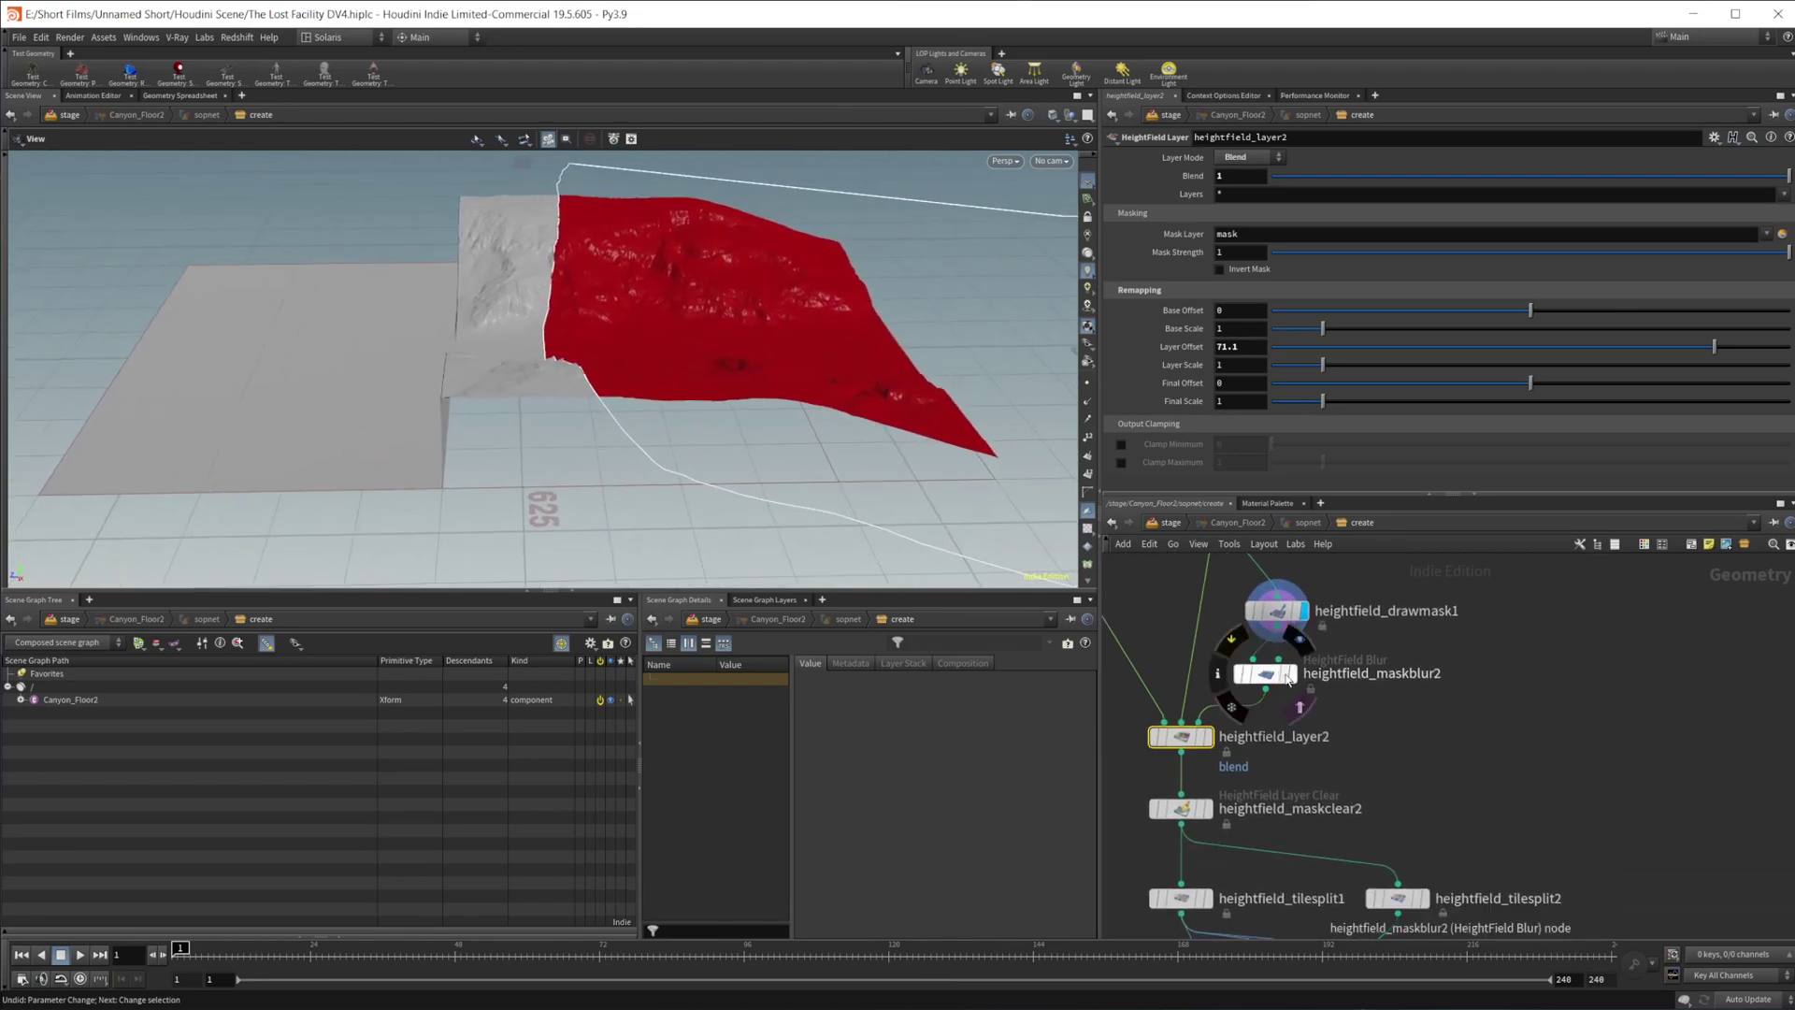
click(1292, 673)
right_drag(500, 346, 561, 347)
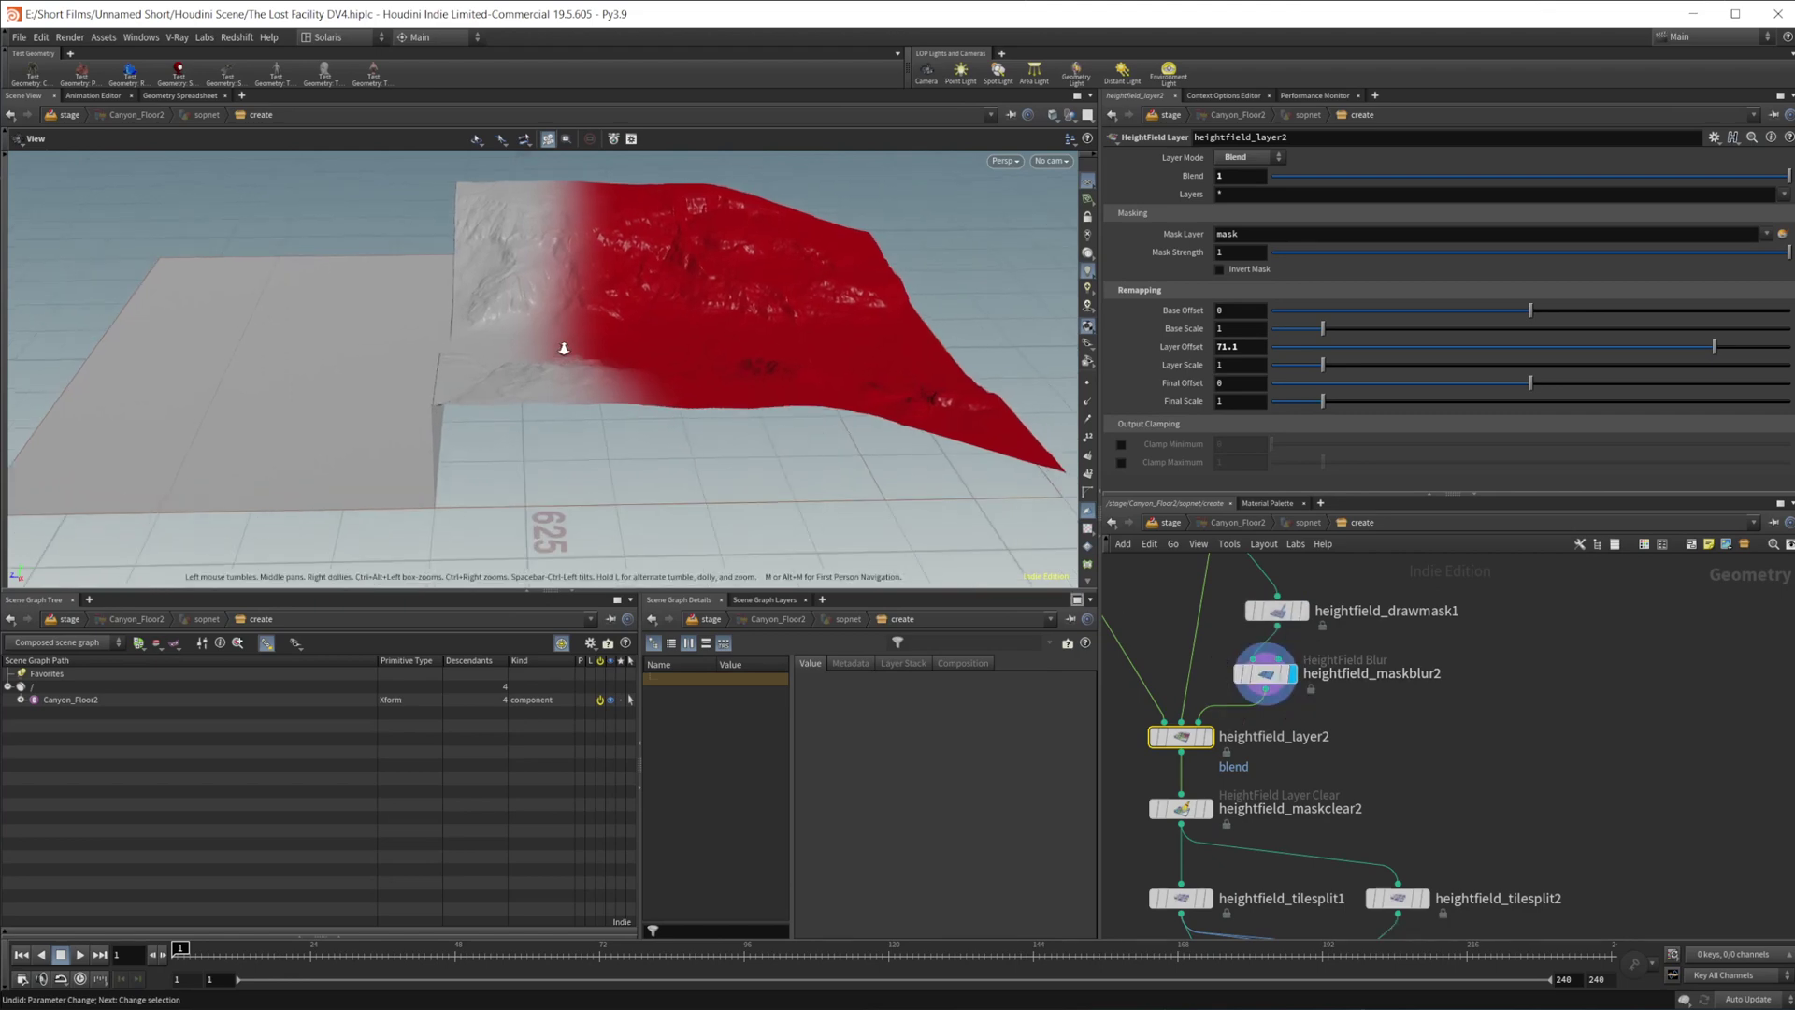
middle_drag(561, 347, 709, 401)
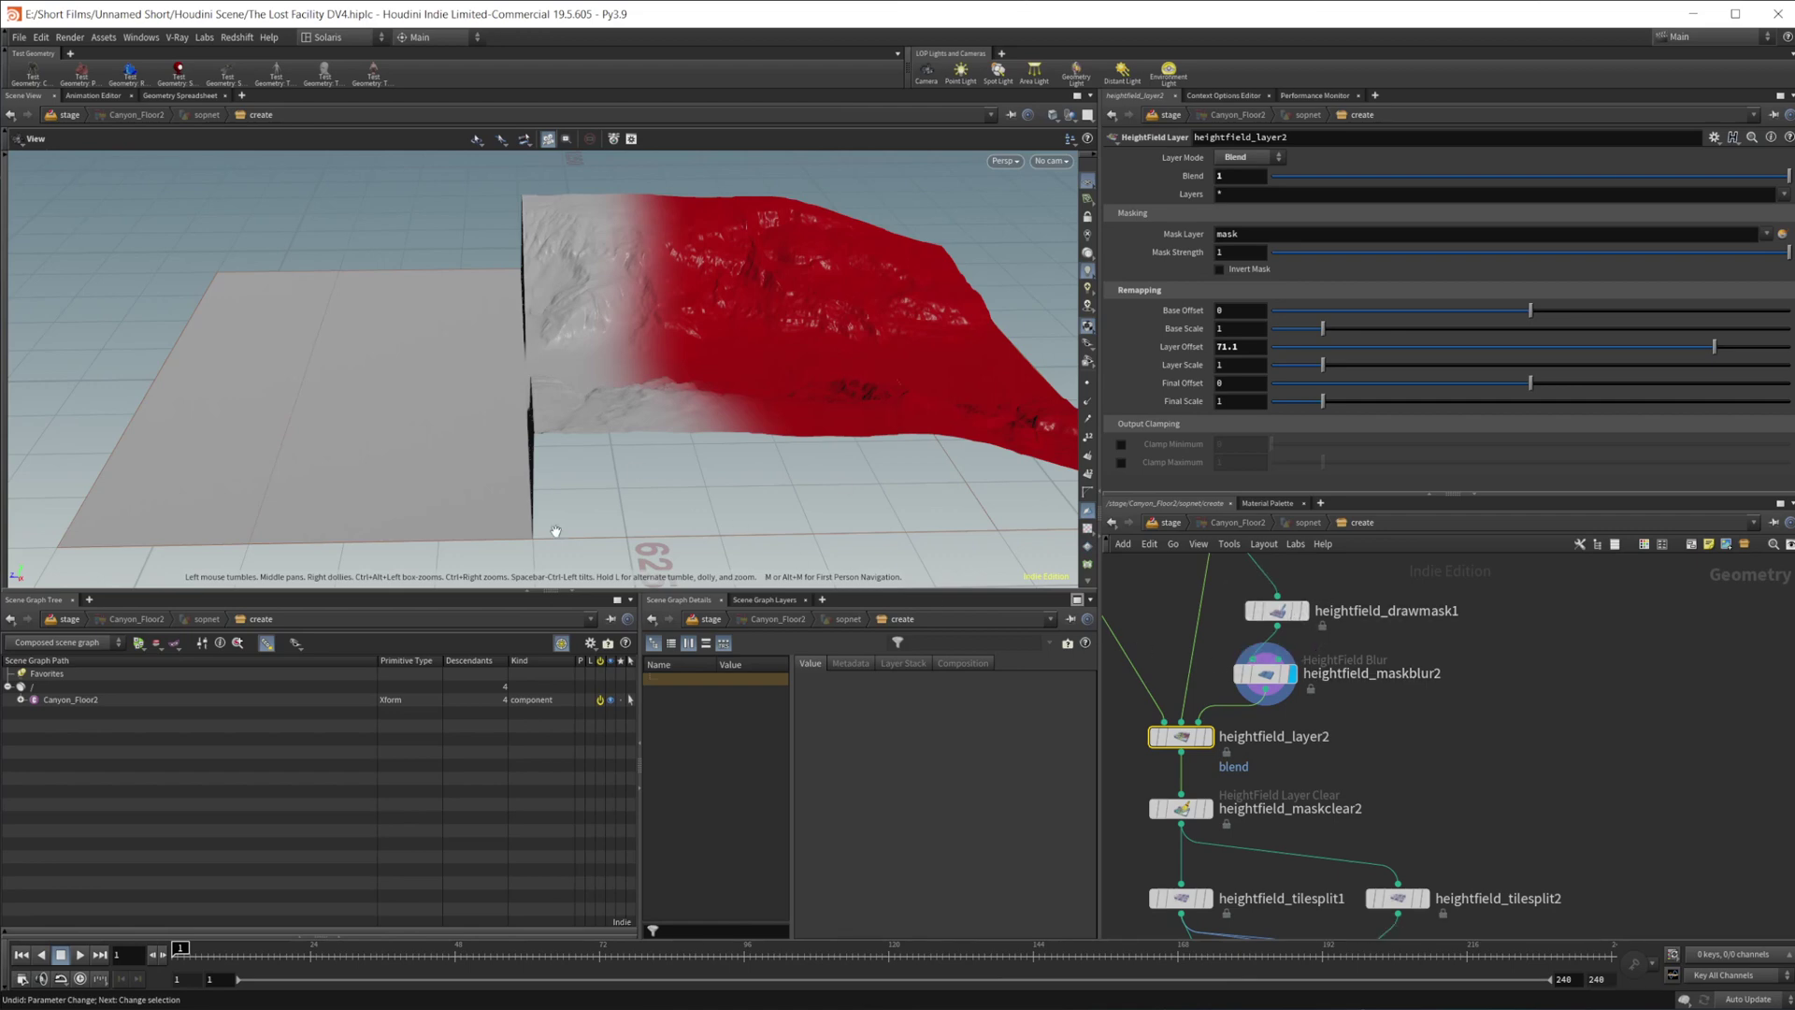
- Compare heightfield_drawmask1 with heightfield_maskblur2 in the viewport, showing the parameters of each
click(1303, 609)
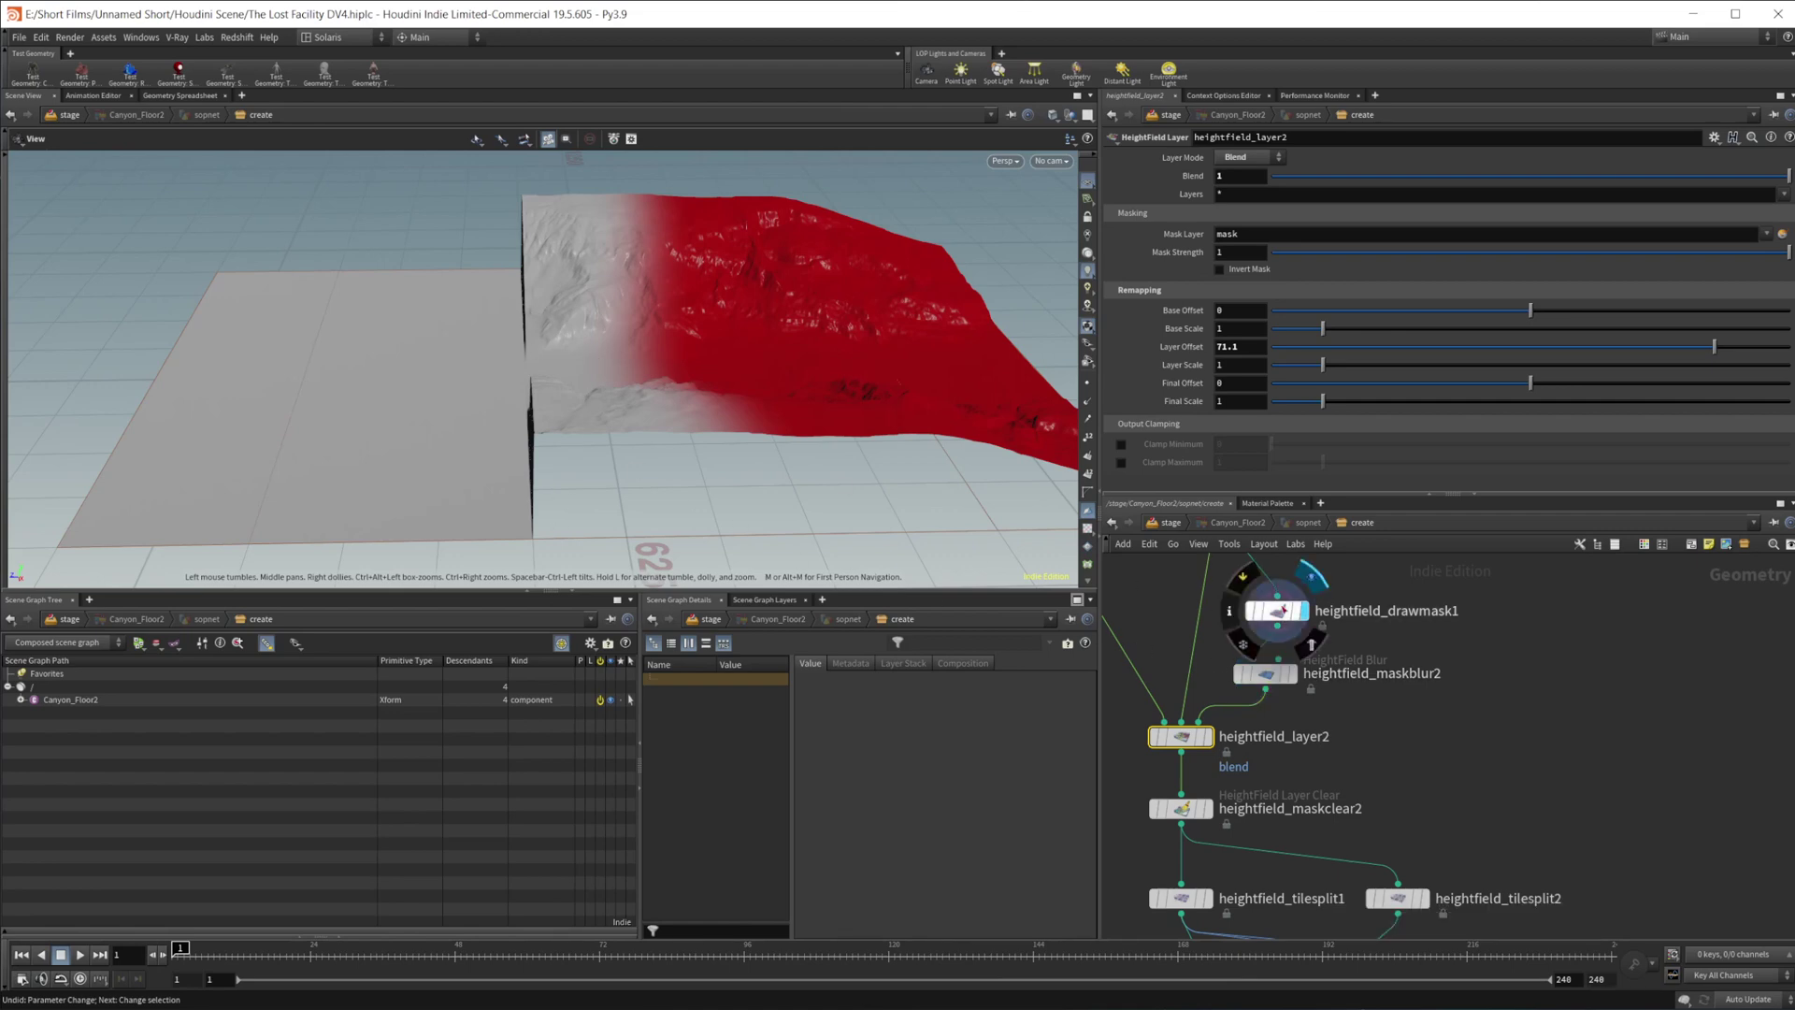
click(1275, 610)
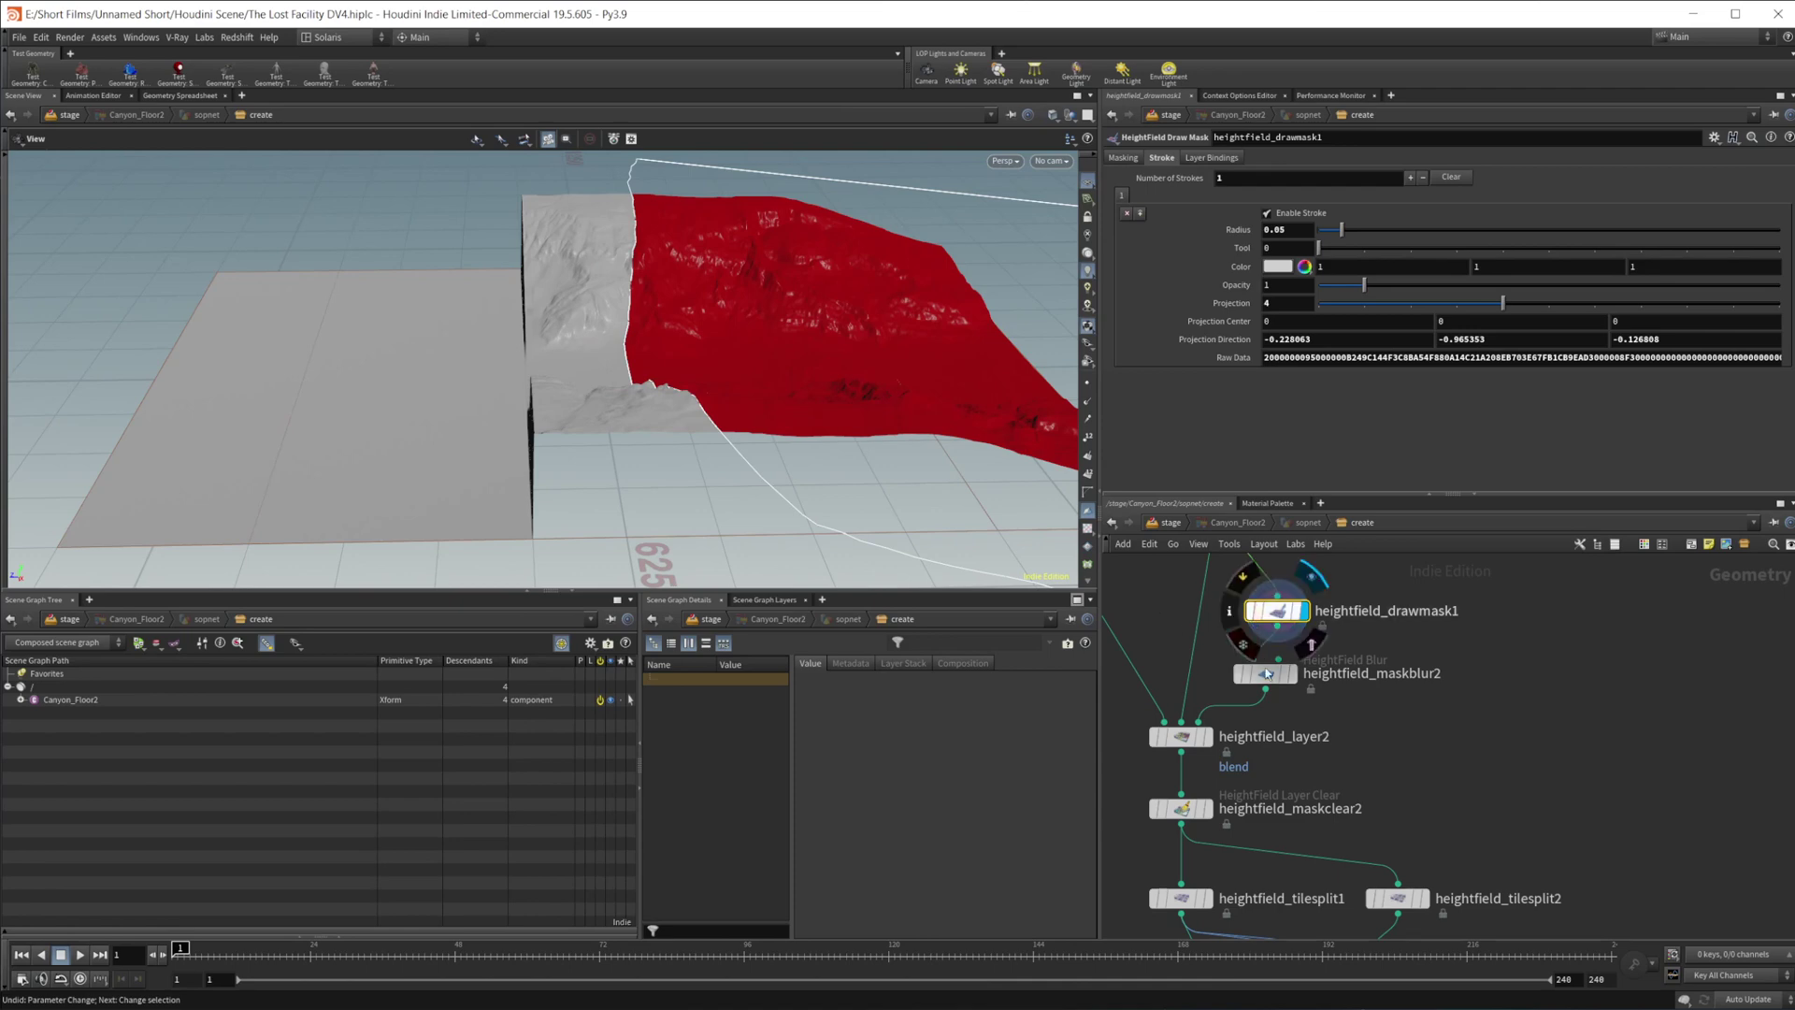
click(1267, 673)
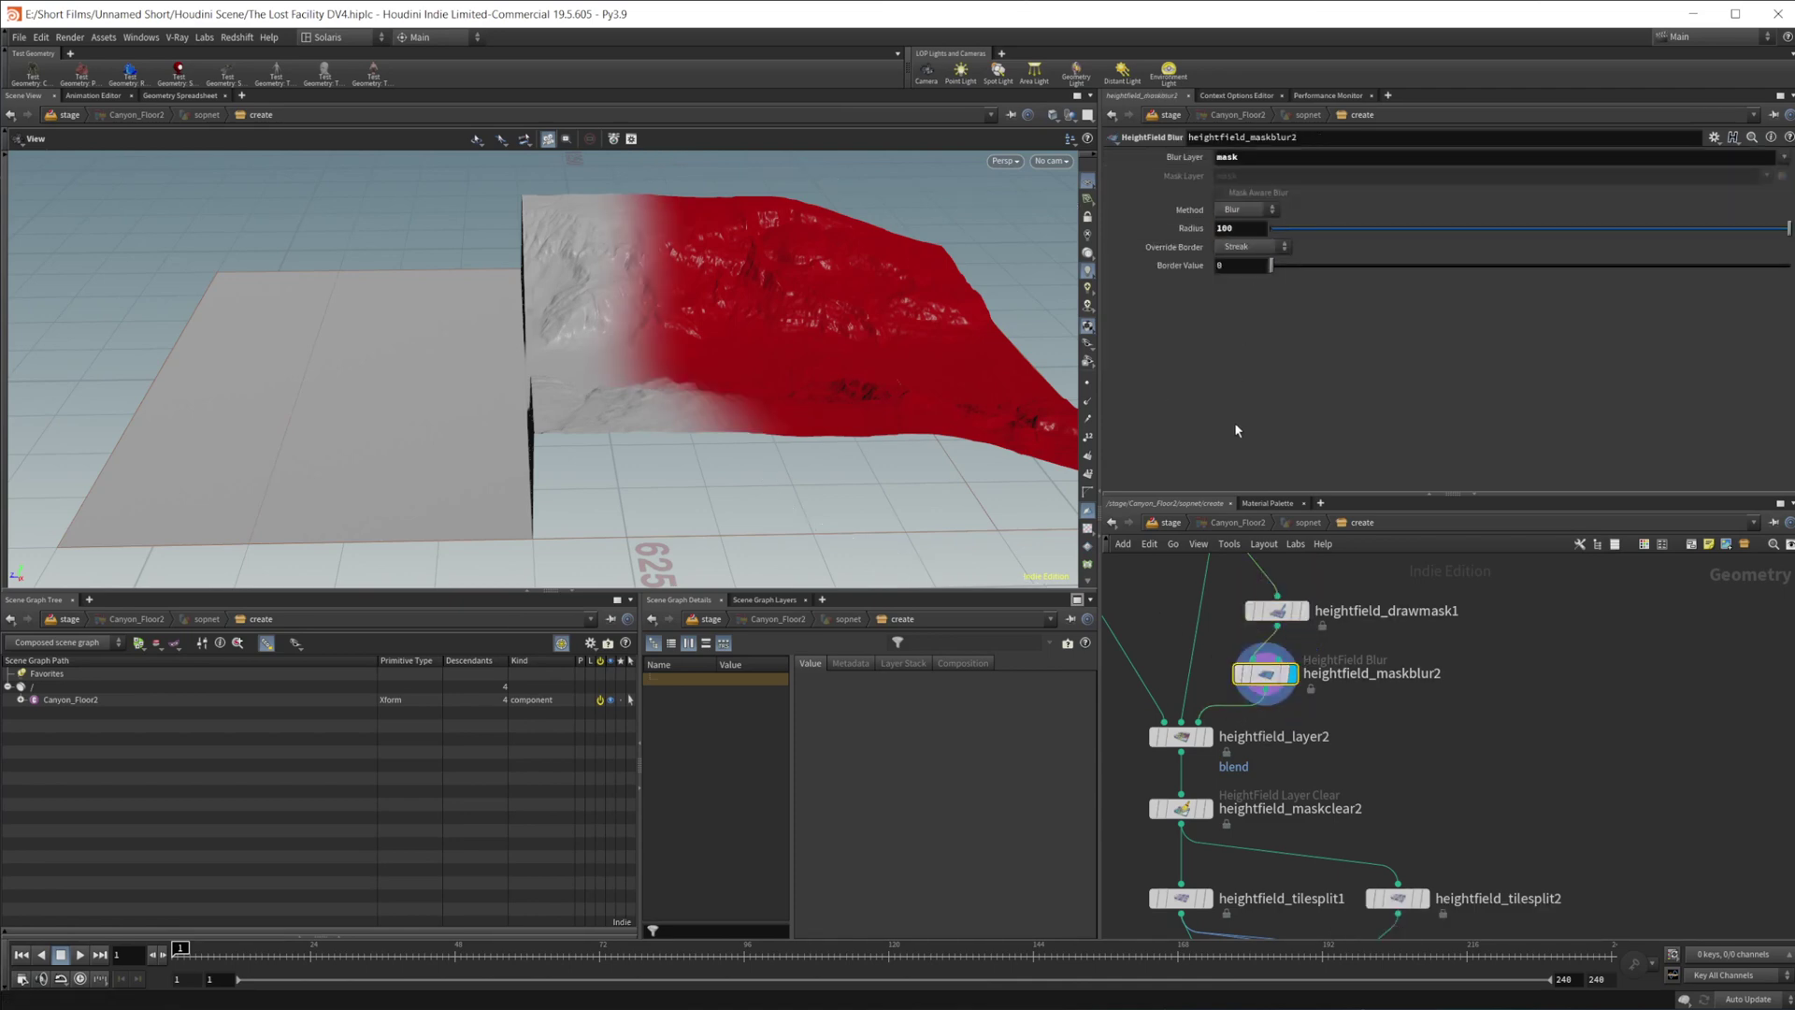
- Display the output of heightfield_layer2 and then heightfield_maskclear2, and inspect the blended canyon terrain before and after clearing the mask
middle_drag(1299, 768, 1407, 694)
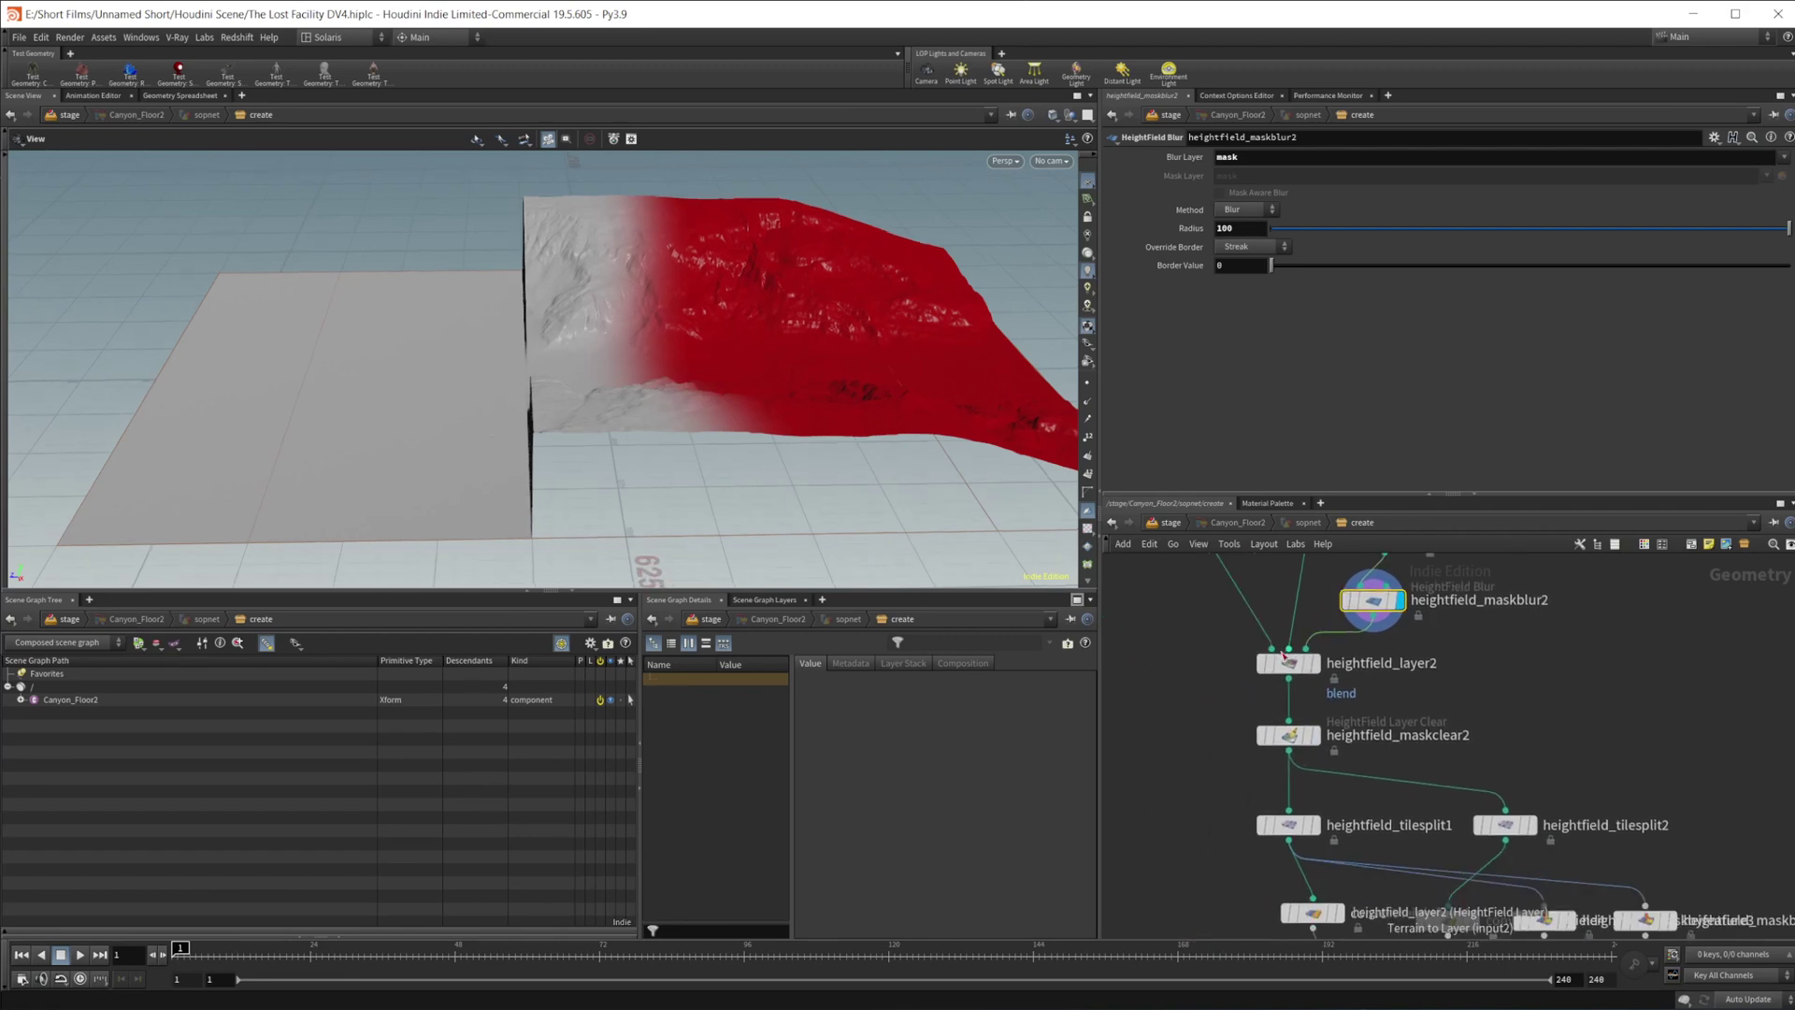
mouse_move(1326, 642)
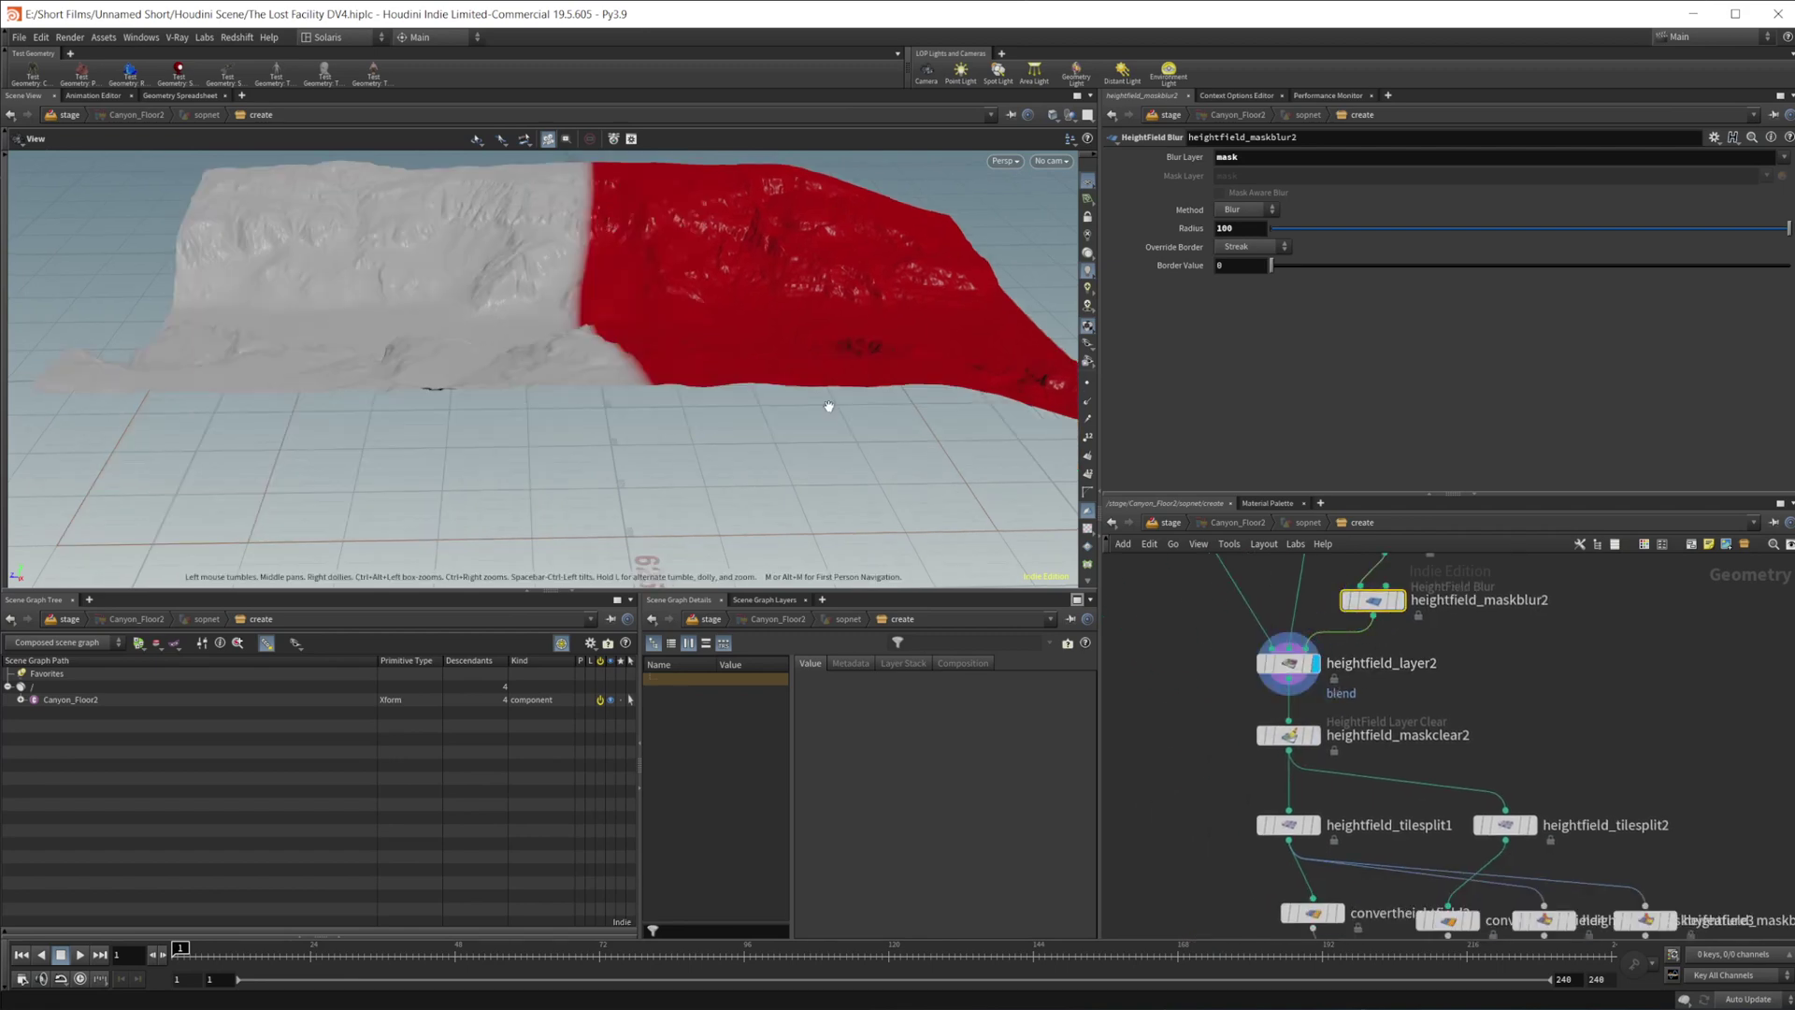
drag(666, 329, 720, 467)
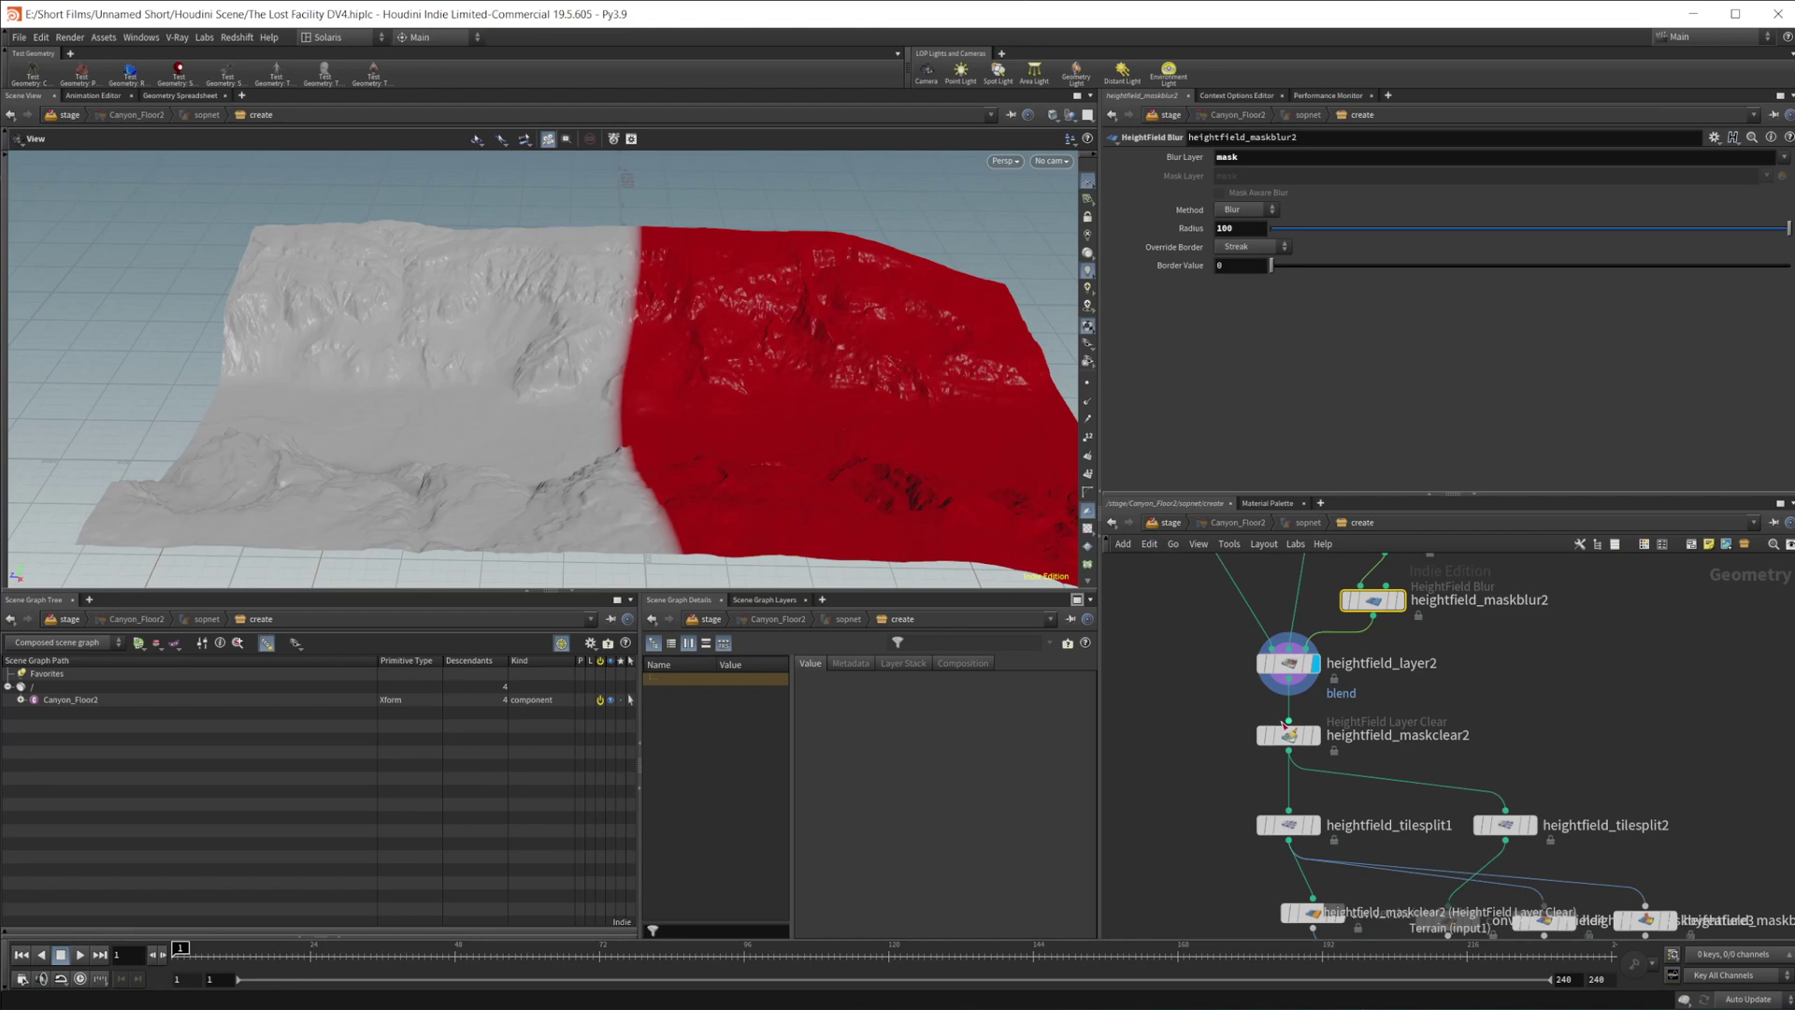
click(1322, 720)
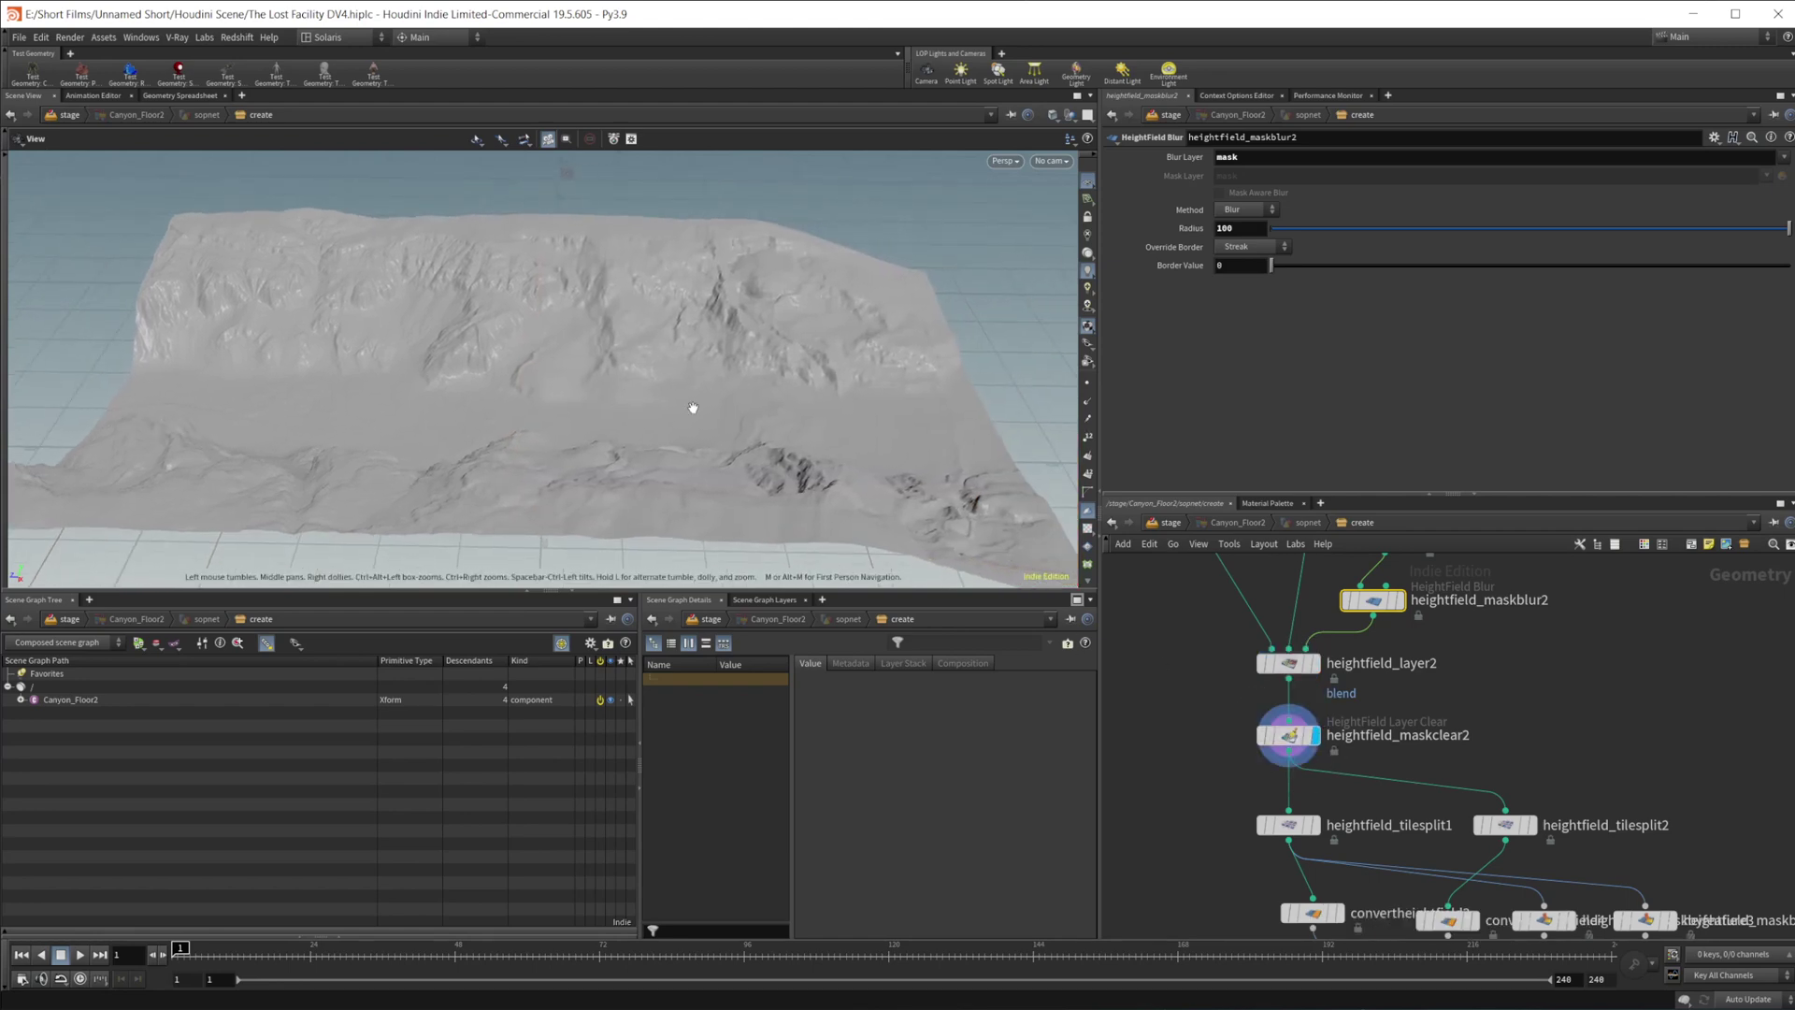
drag(693, 407, 780, 438)
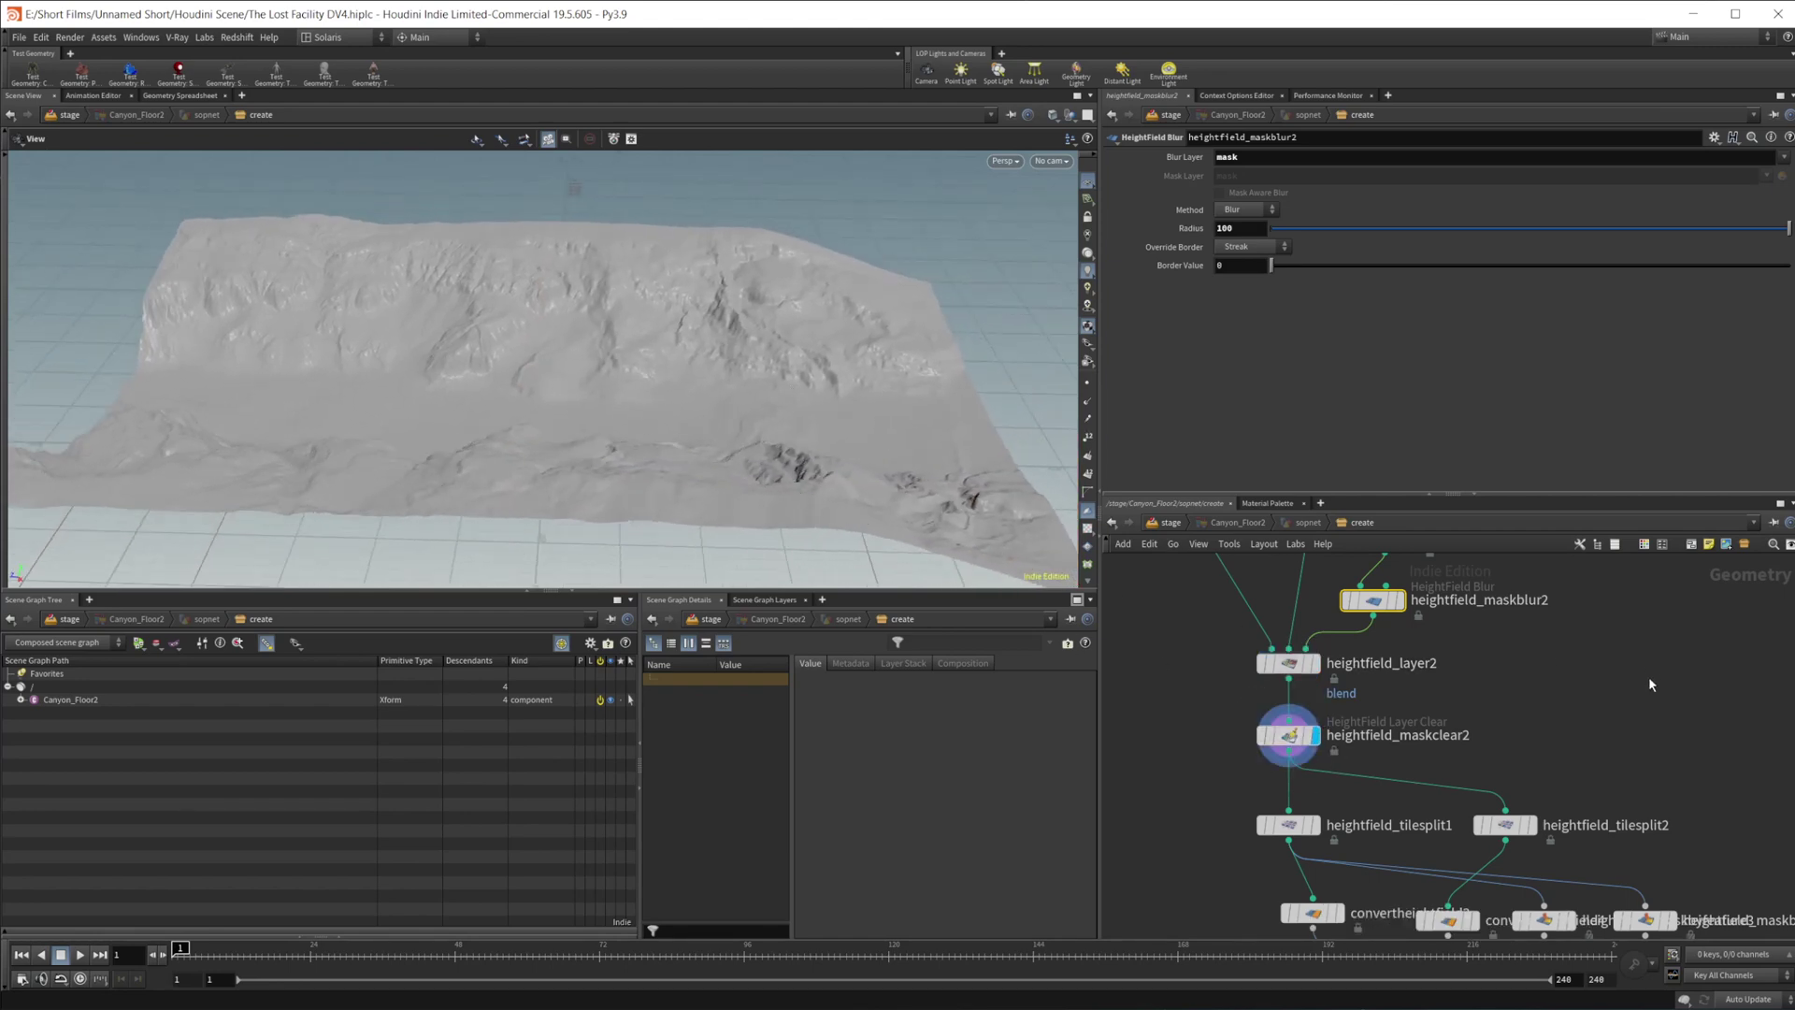
- Display the output of heightfield_tilesplit1, show its parameters and inspect the single extracted tile
middle_drag(1580, 681, 1574, 563)
middle_drag(1527, 631, 1494, 628)
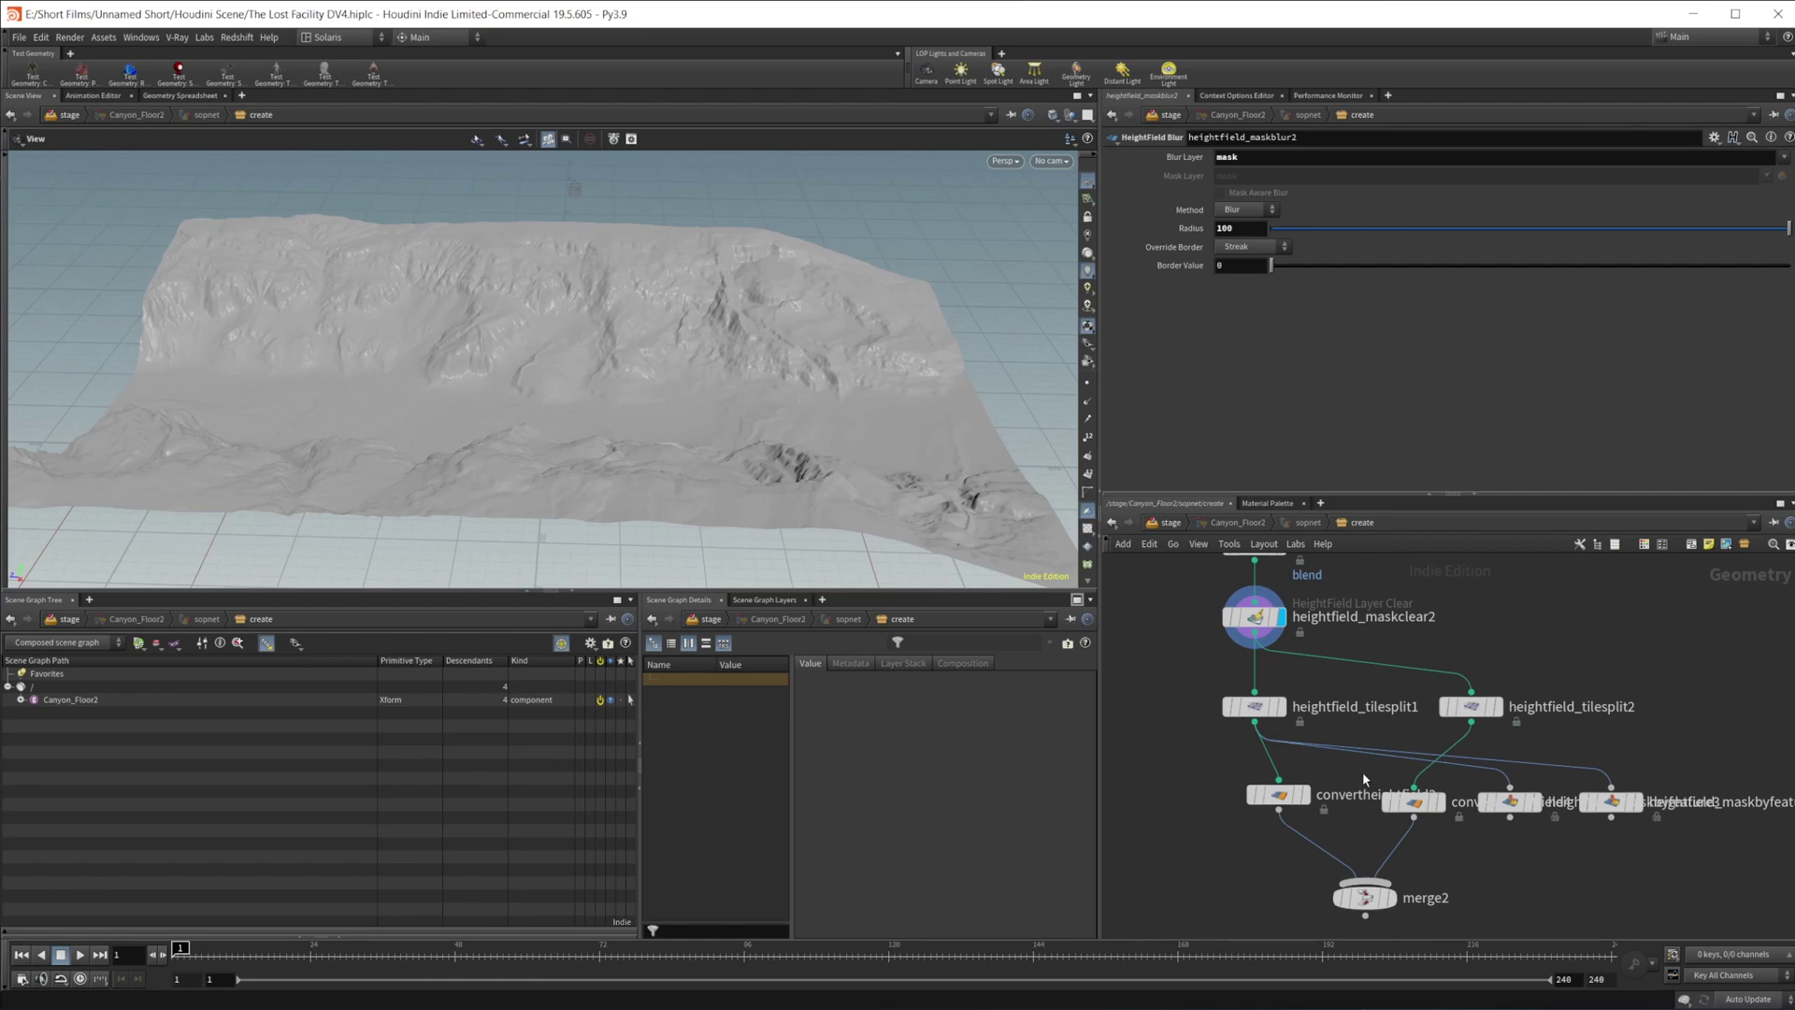
middle_drag(1510, 859, 1458, 854)
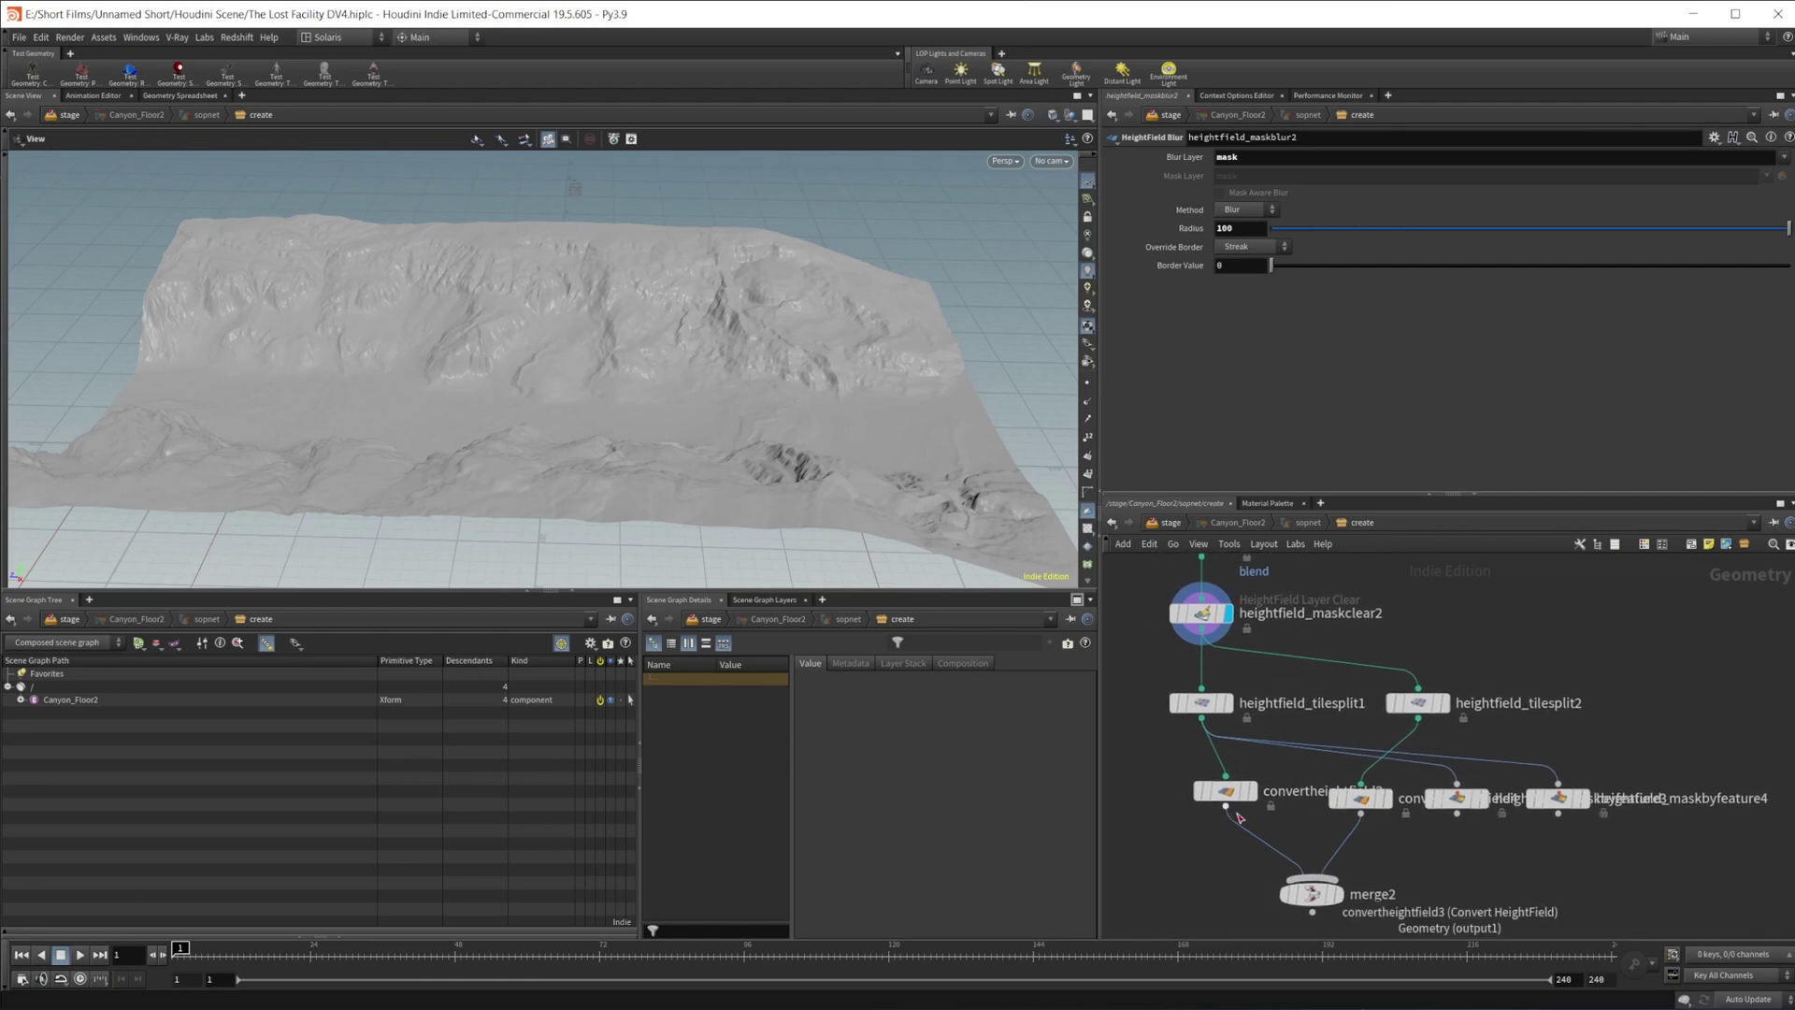
scroll(1176, 772, left, 3)
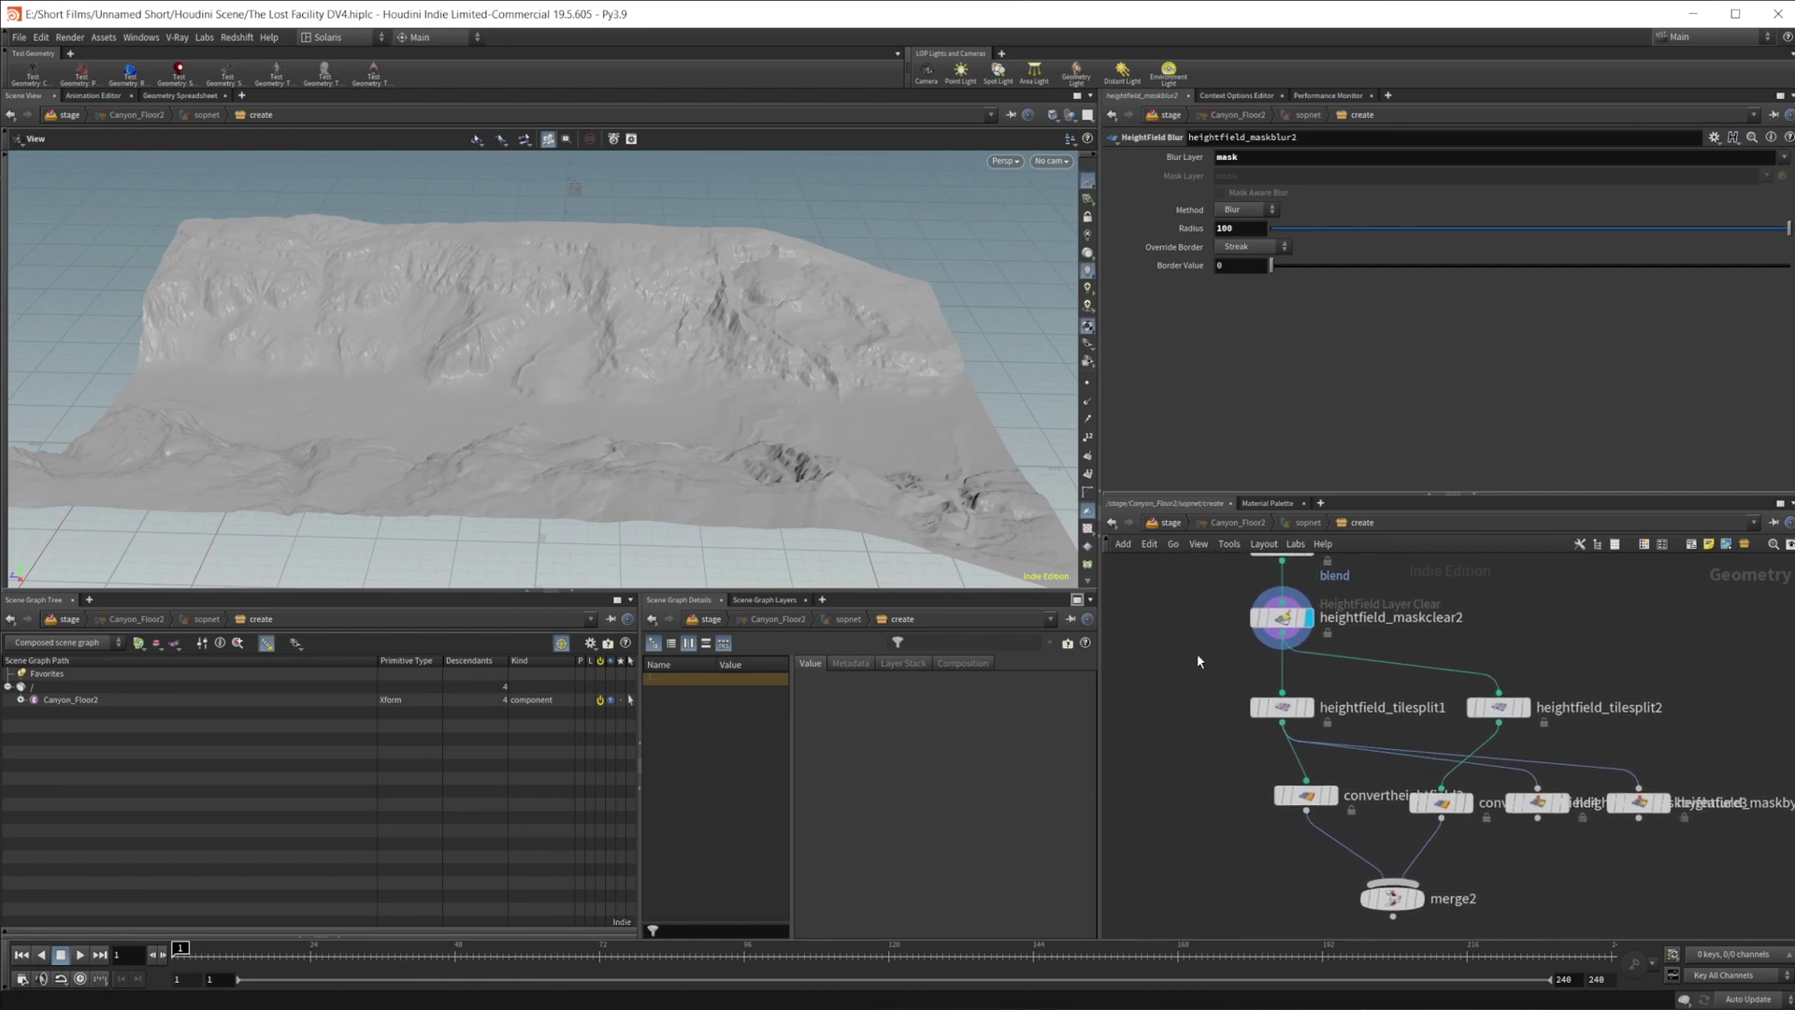
mouse_move(1279, 703)
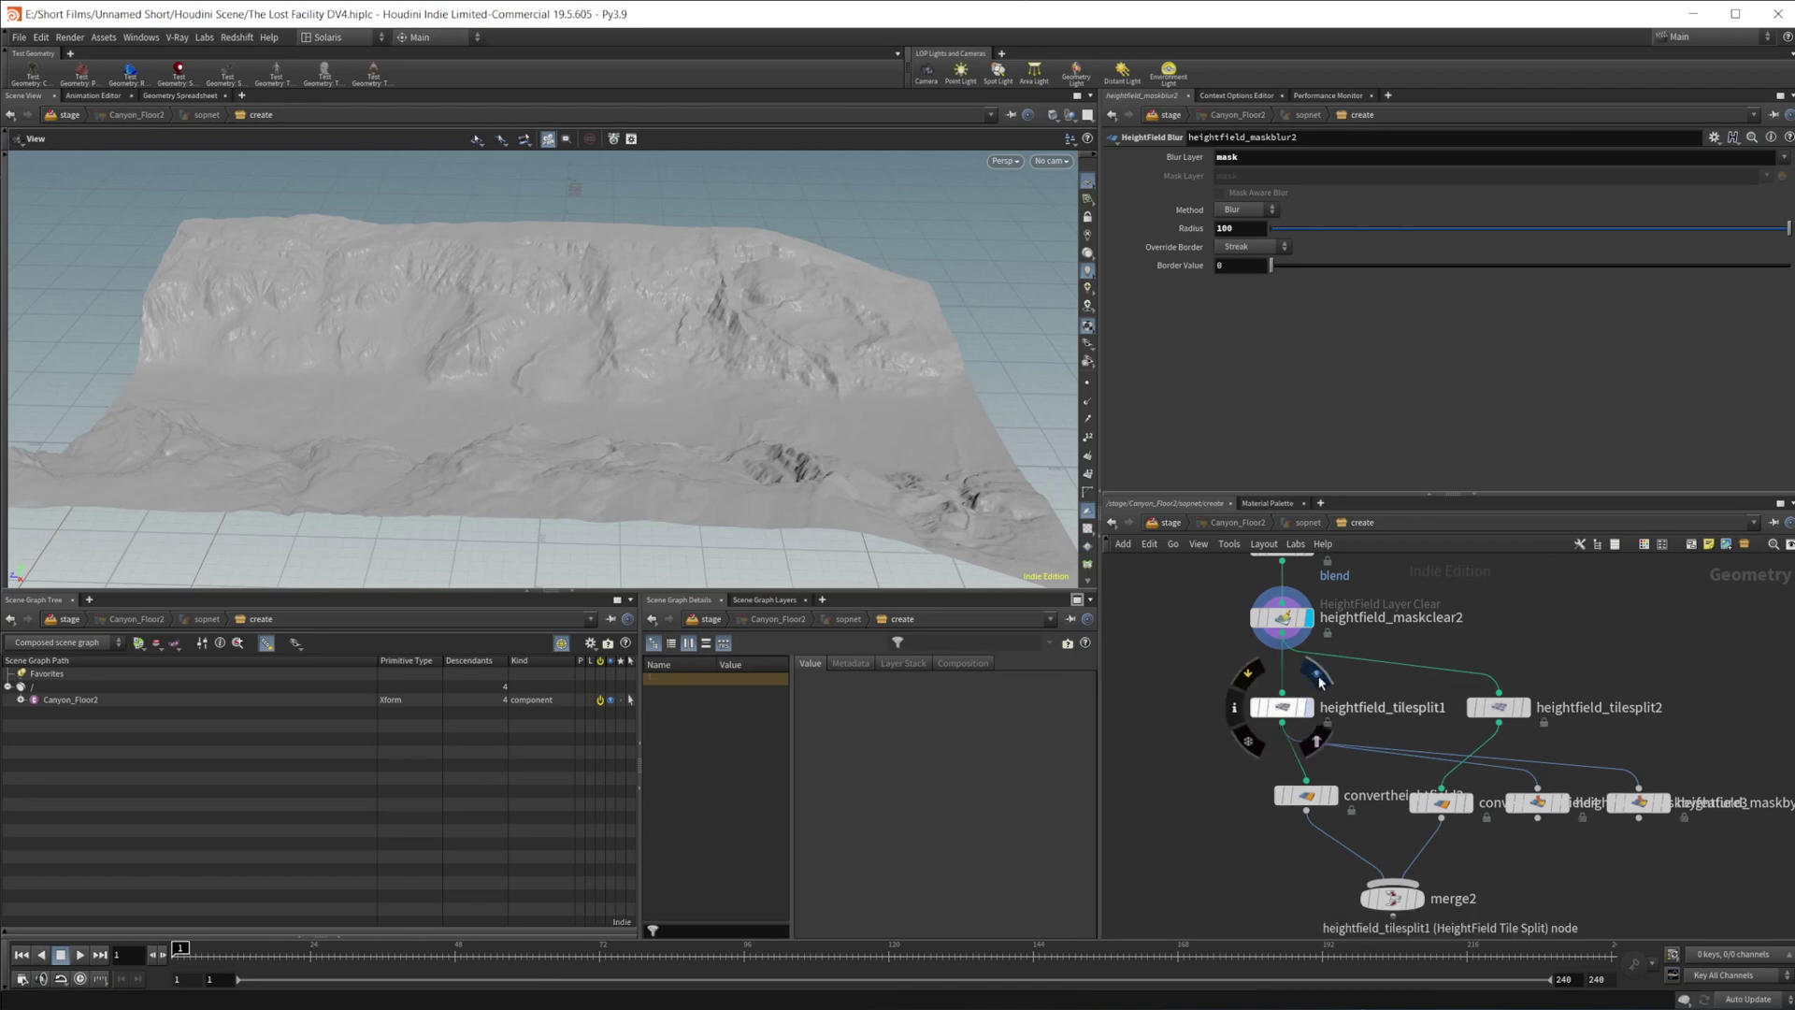
click(1317, 677)
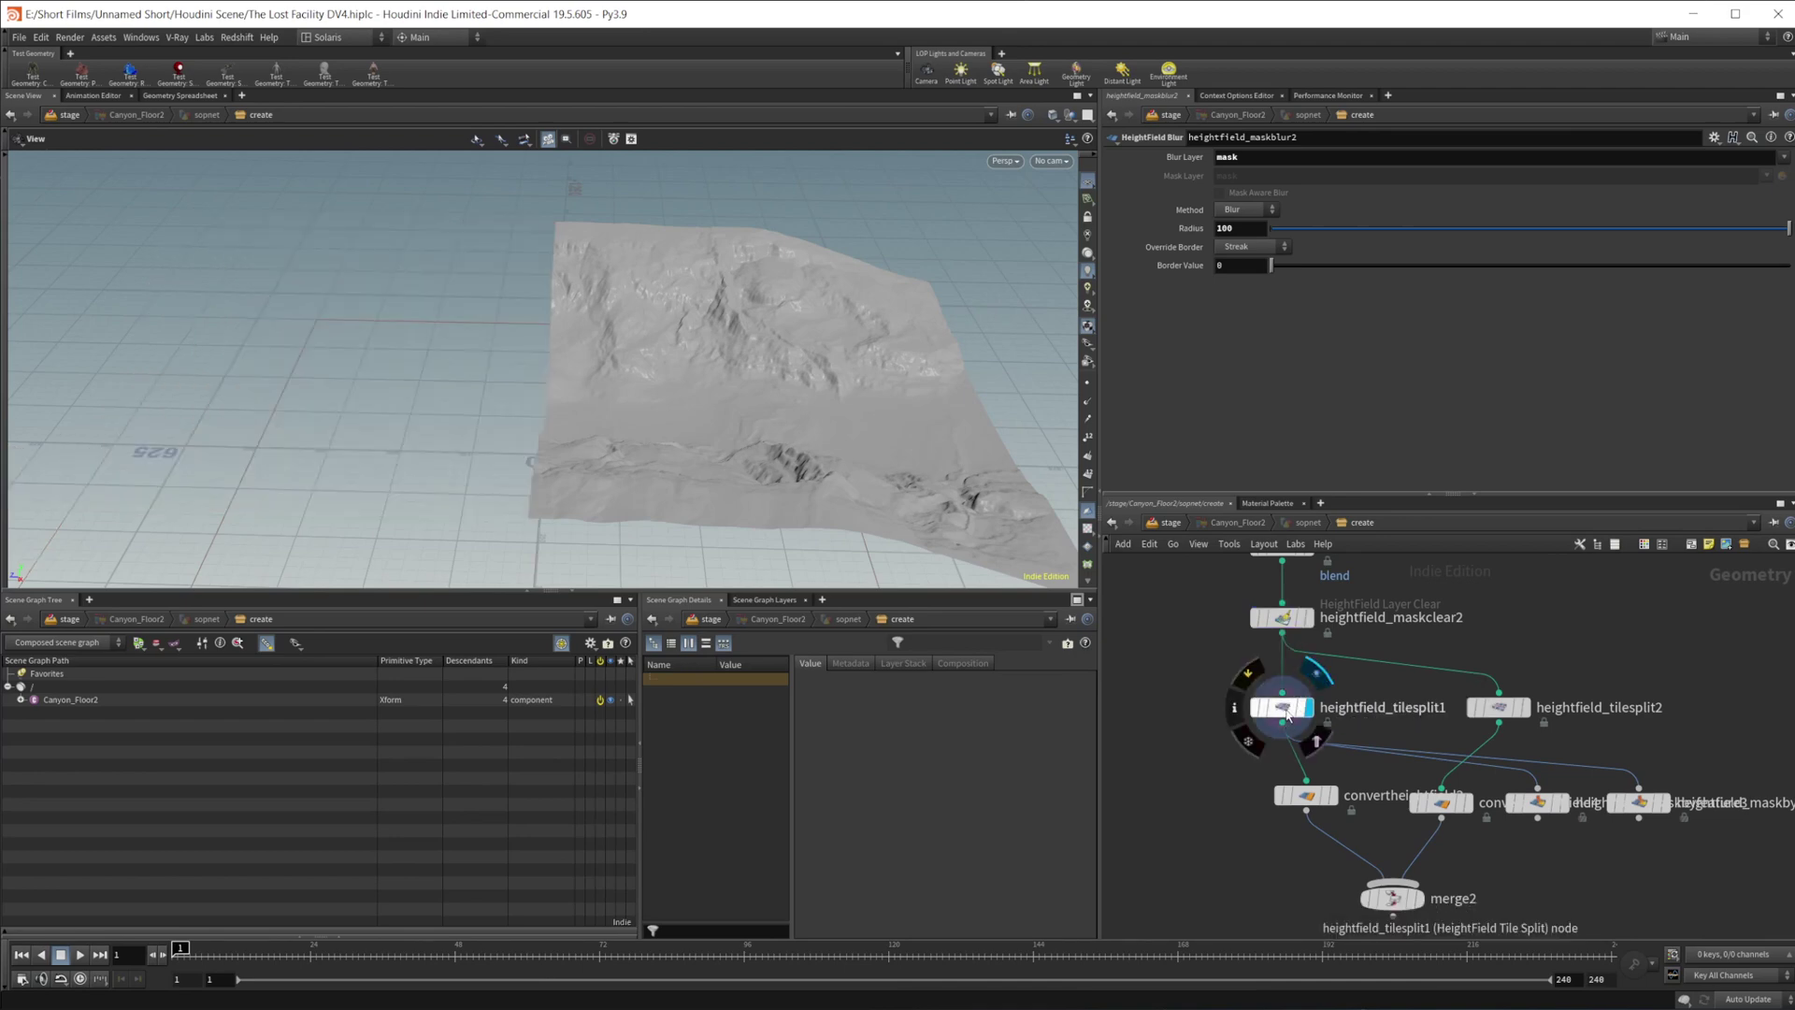
click(1282, 707)
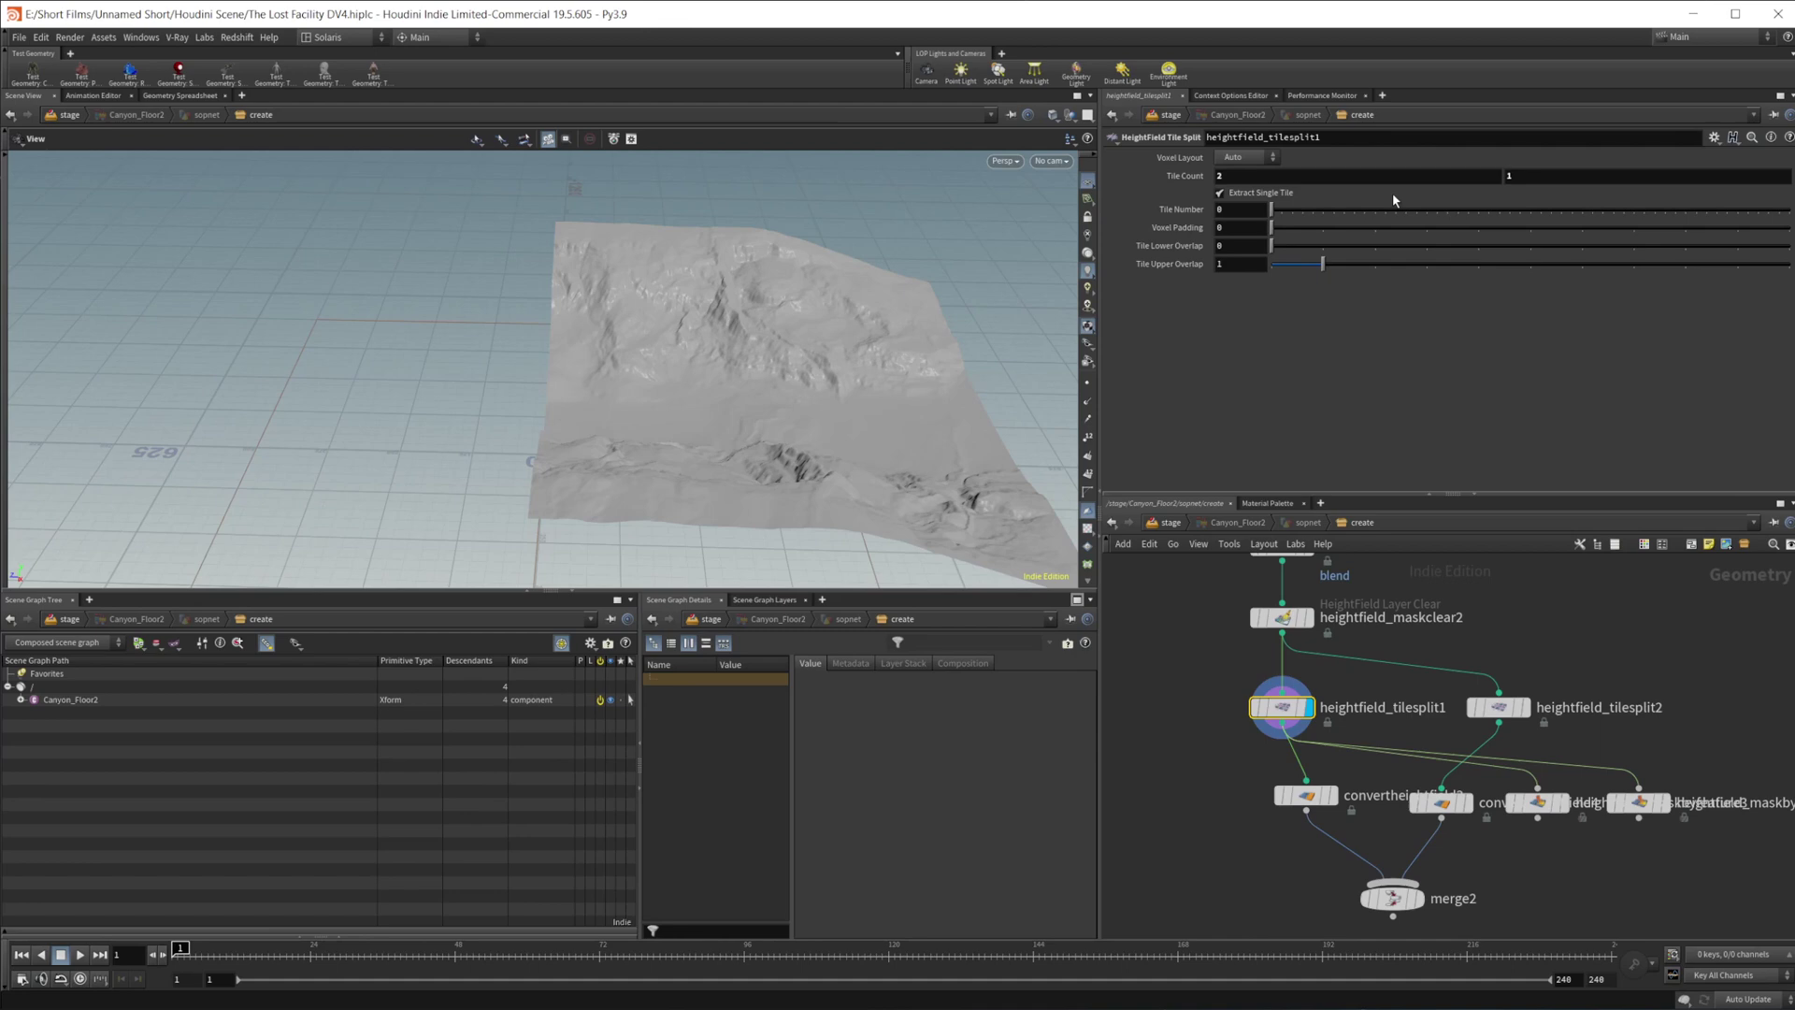
right_drag(823, 428, 665, 464)
middle_drag(666, 465, 629, 461)
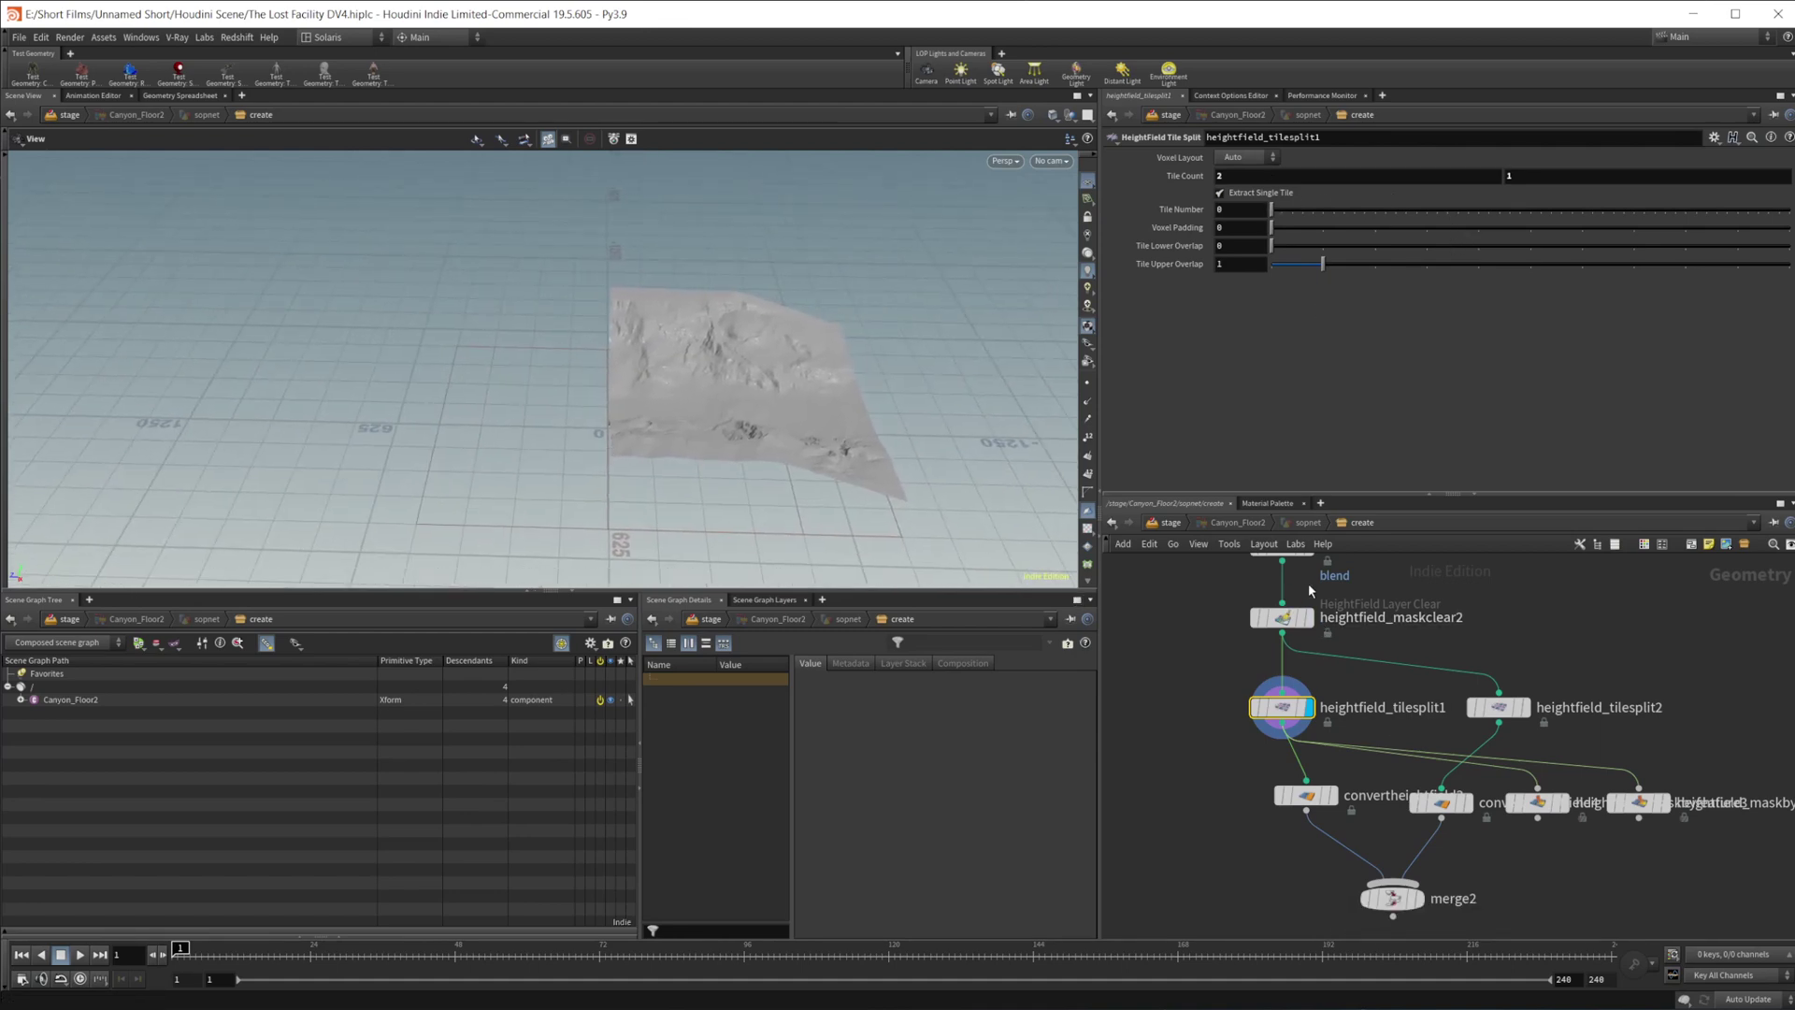
- Compare the full terrain from heightfield_maskclear2 with the separate tiles from heightfield_tilesplit1 and heightfield_tilesplit2
click(1317, 584)
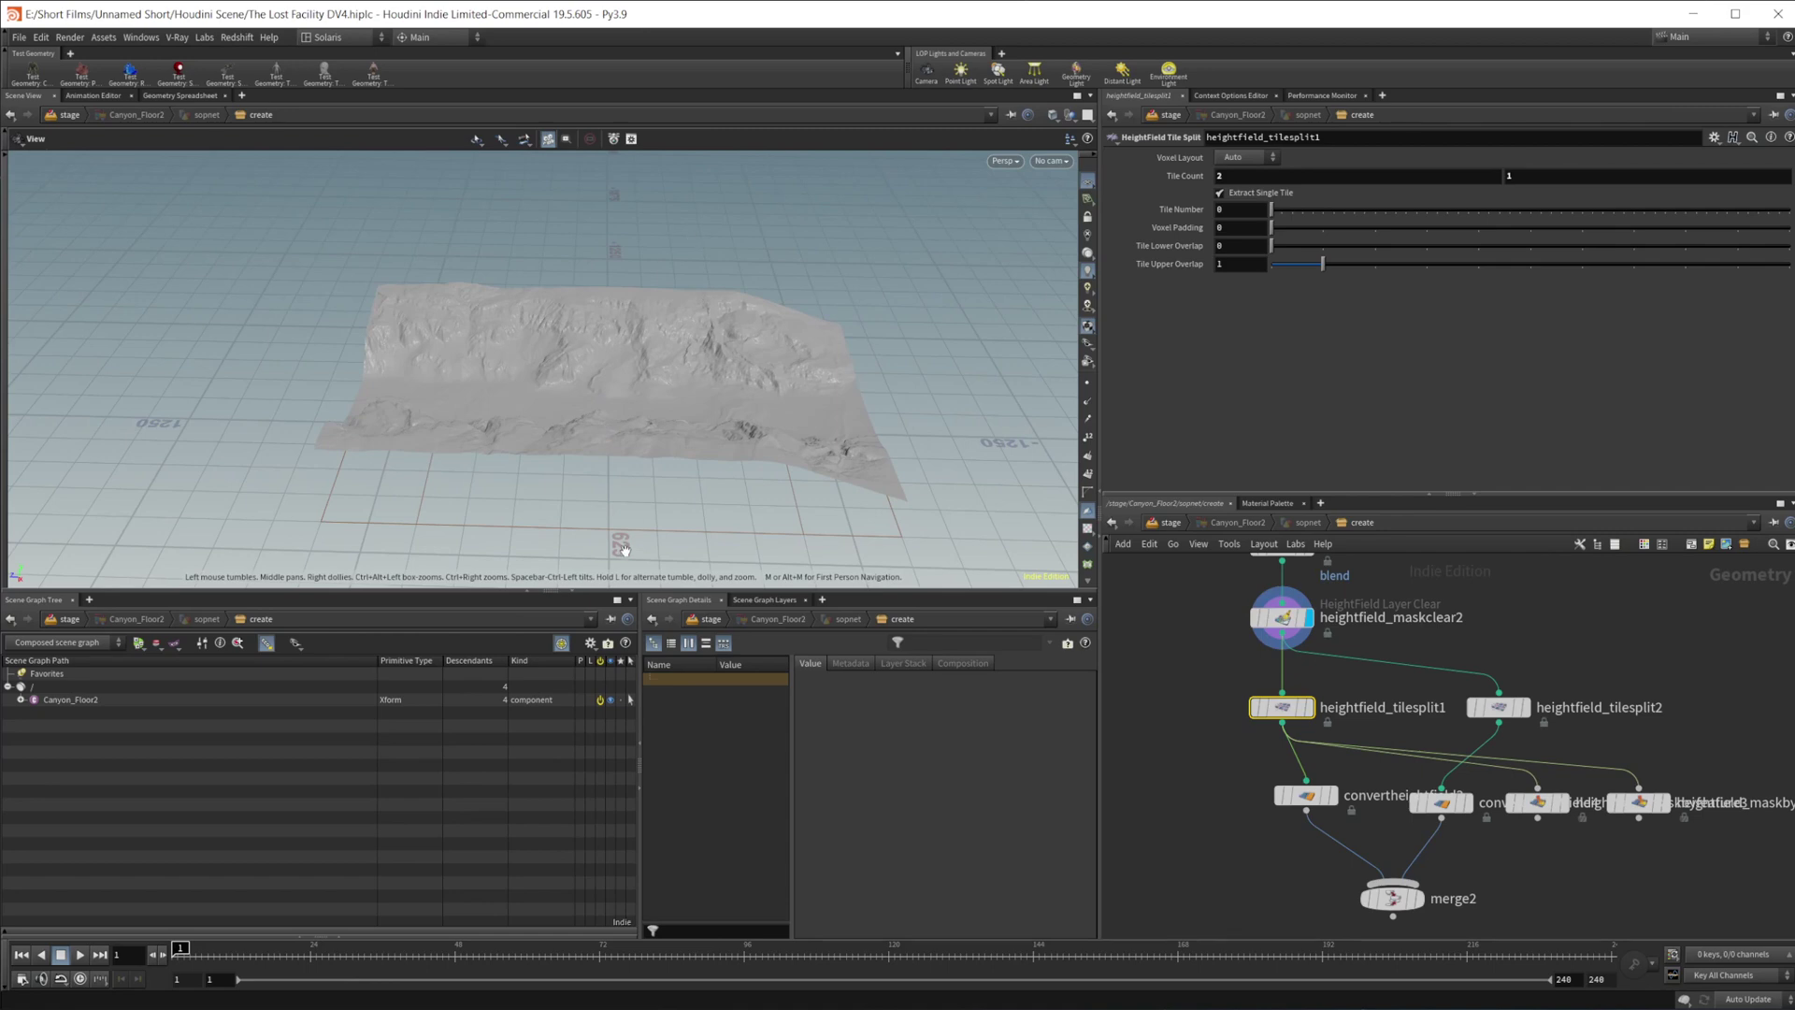
click(1308, 707)
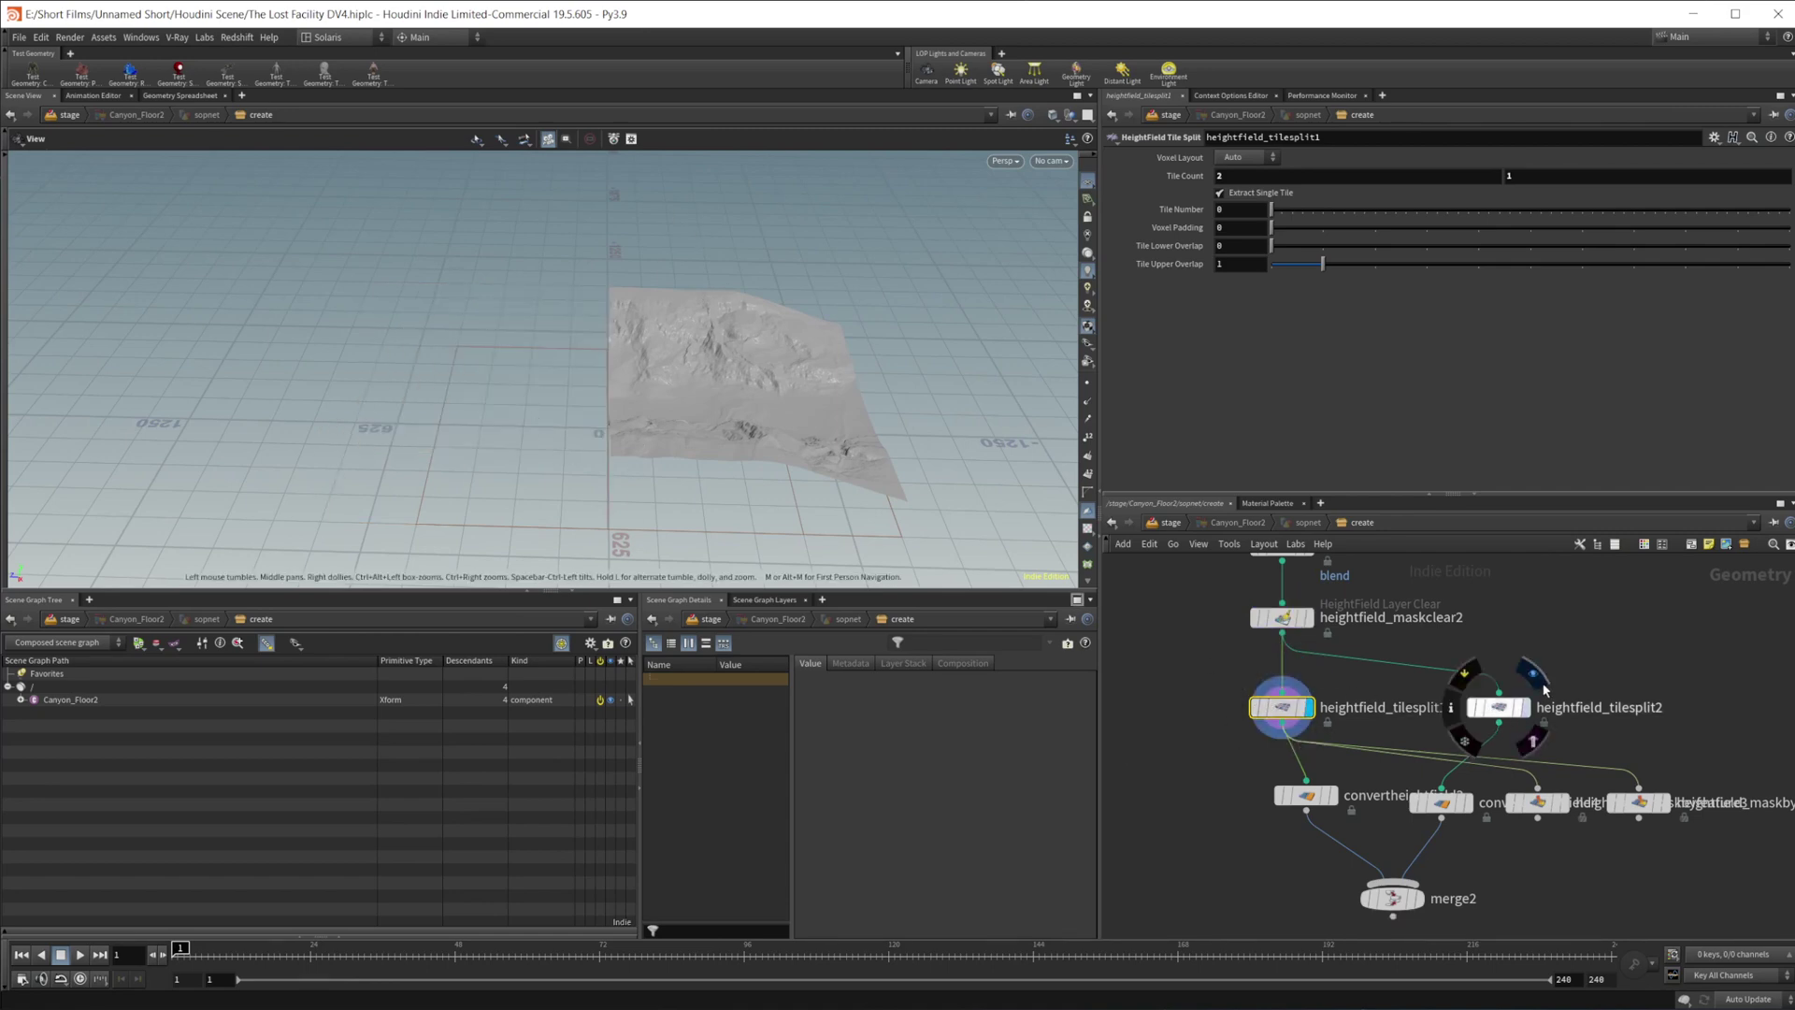
click(1524, 707)
middle_drag(1474, 880, 1444, 779)
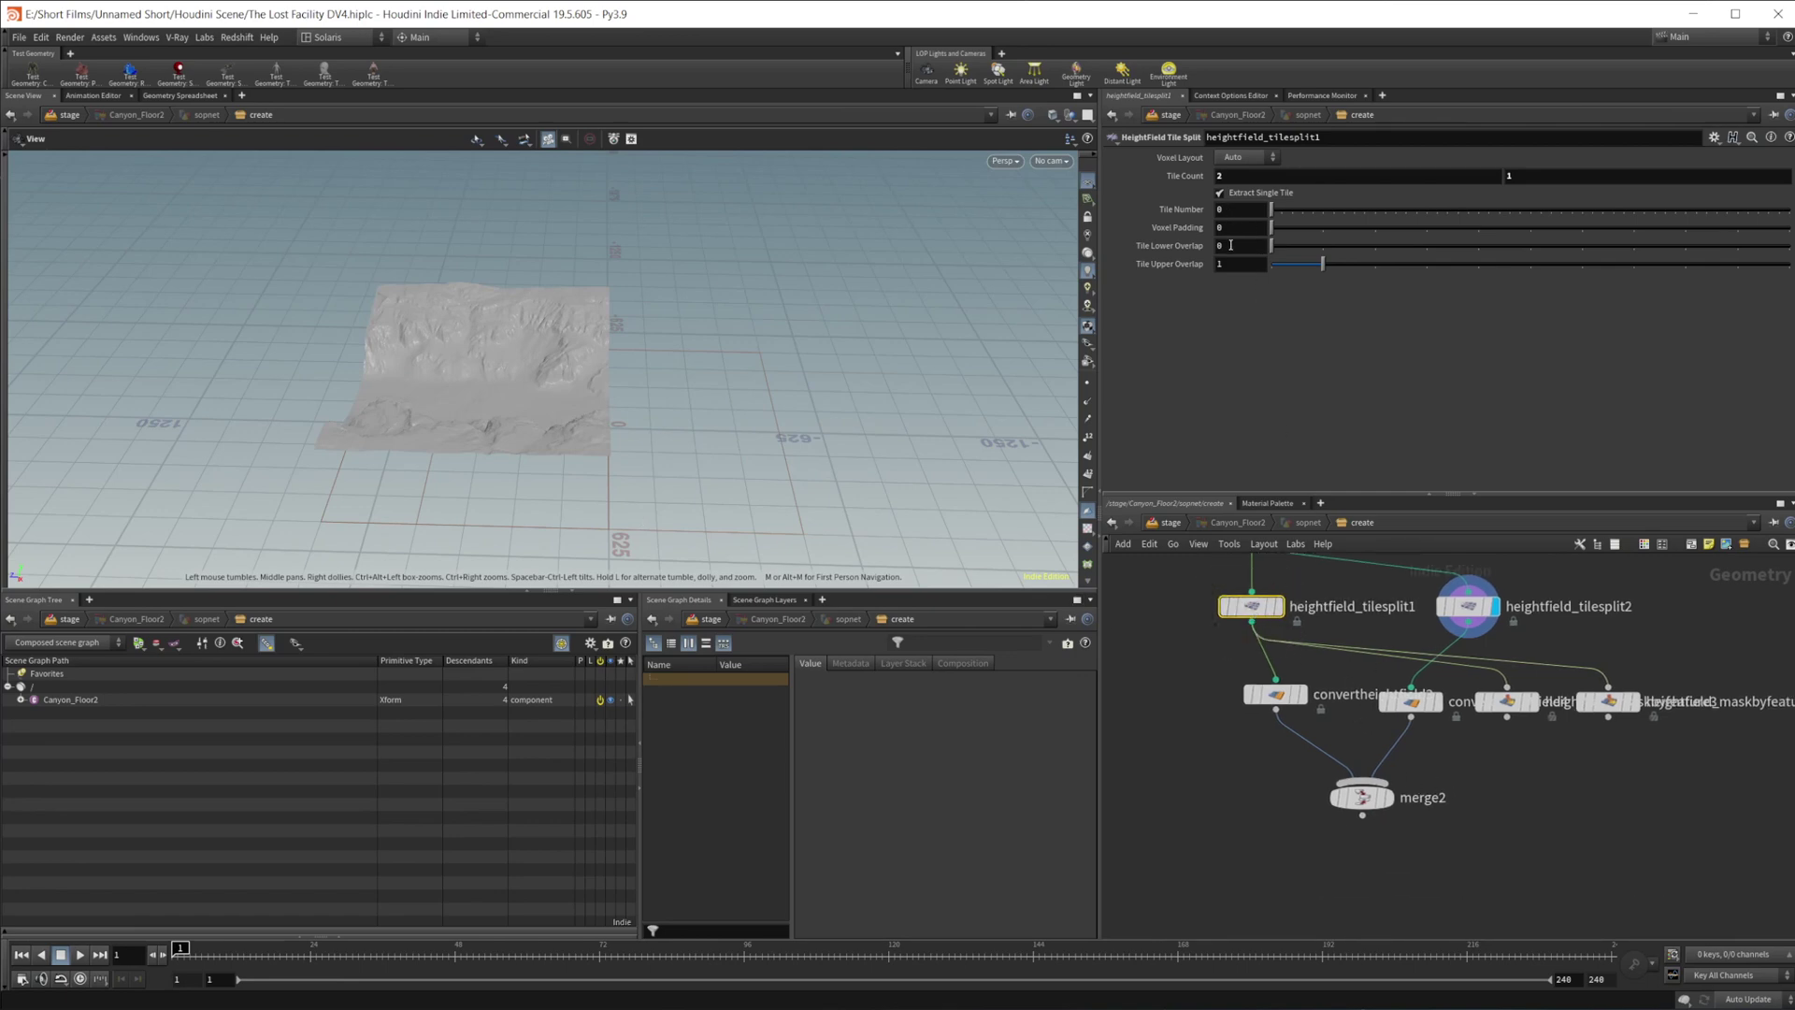
click(1278, 606)
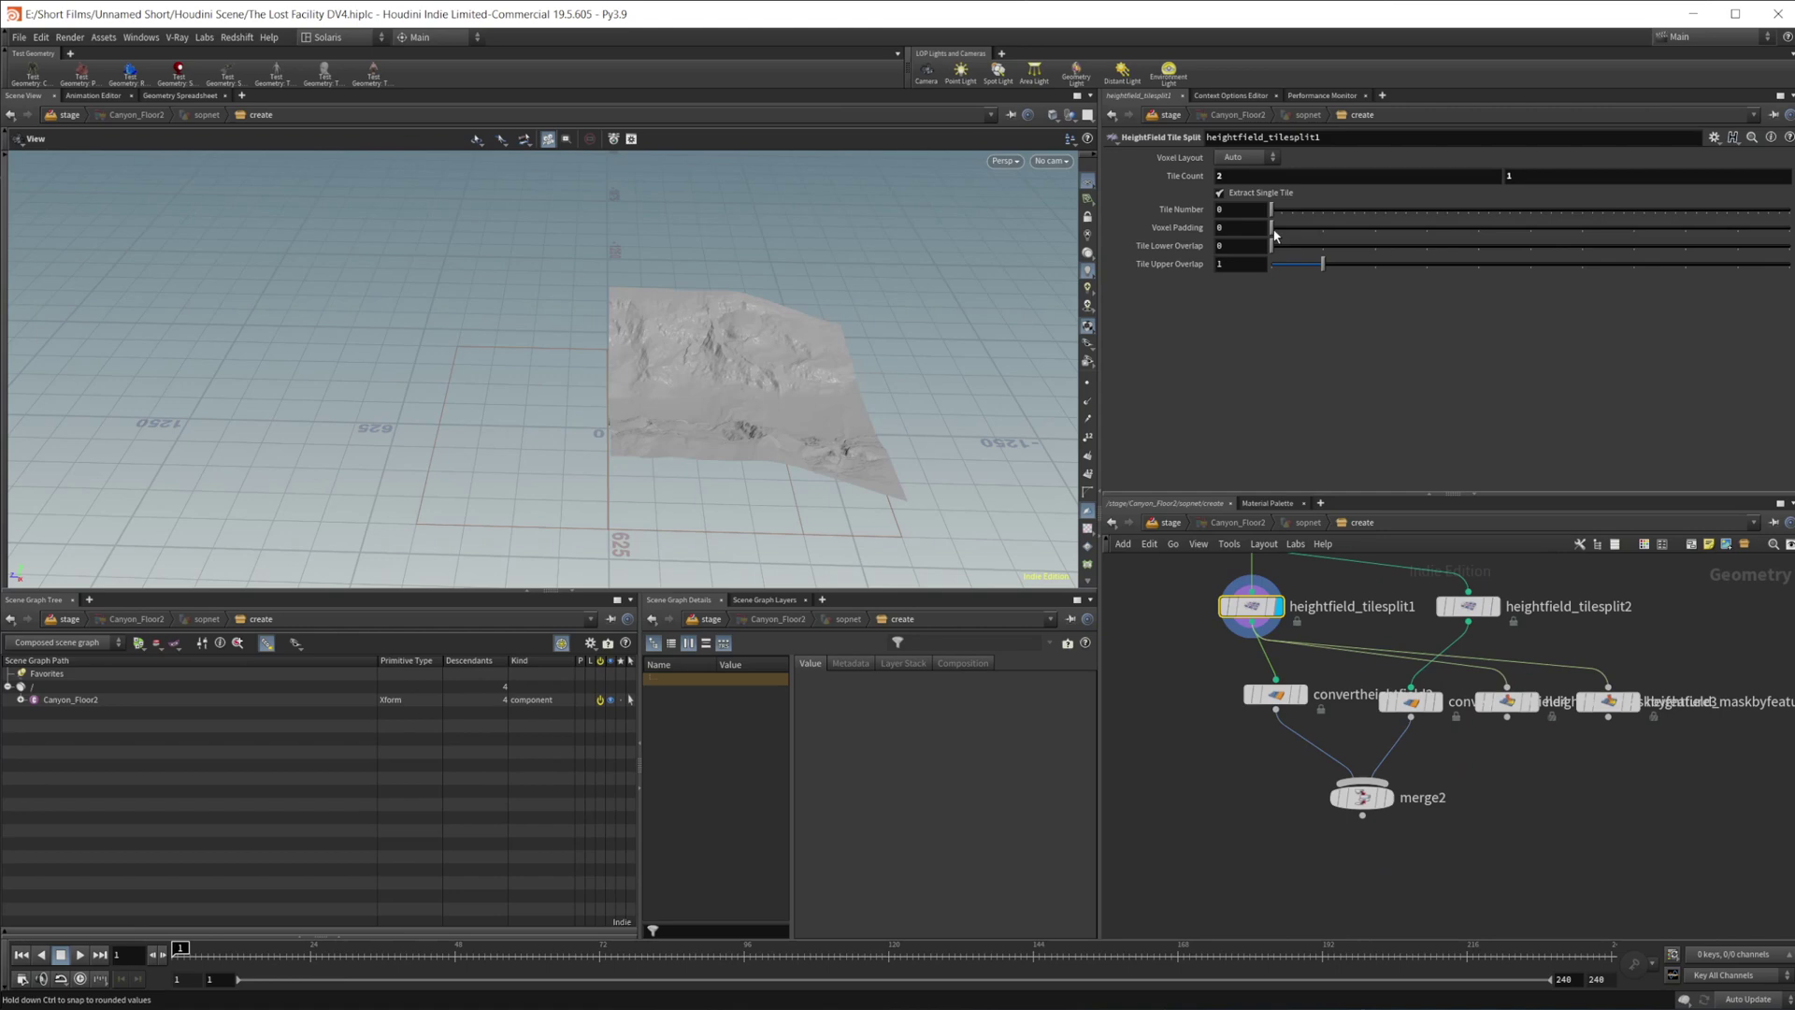
click(1471, 607)
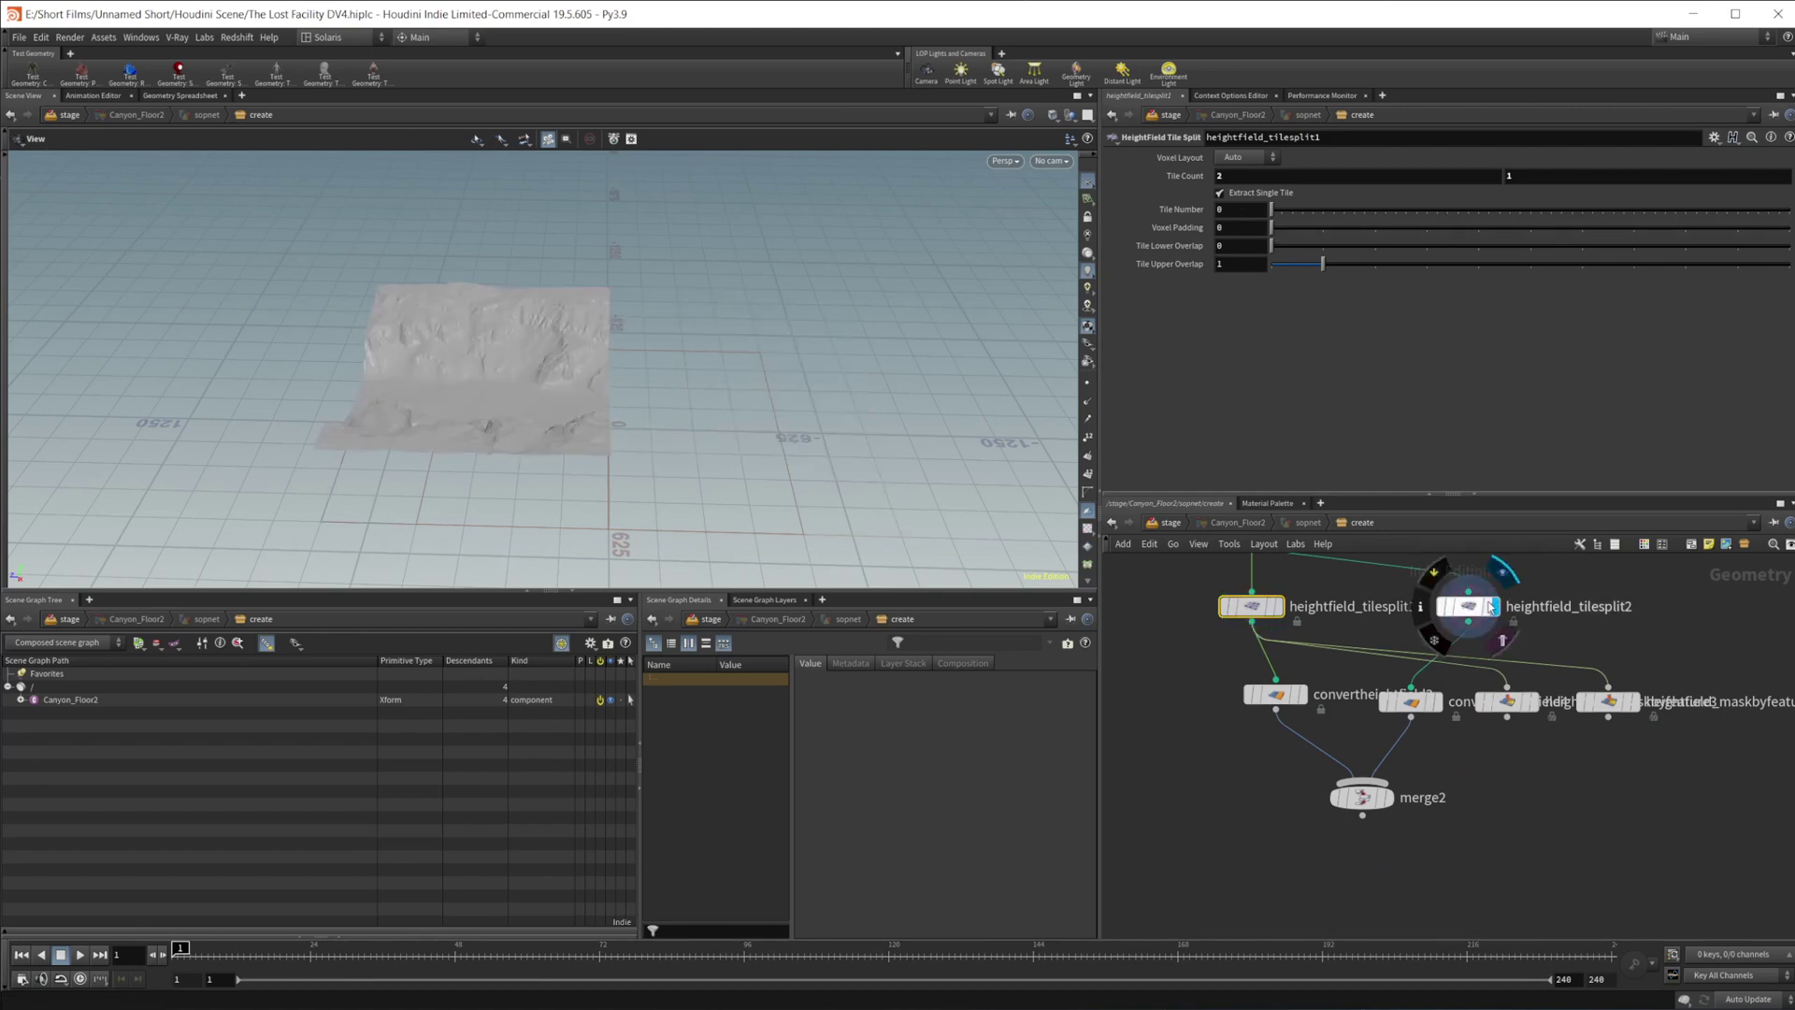
- Display merge2 to view the combined tiles, and show the parameters of the two convertheightfield nodes feeding it
click(1388, 798)
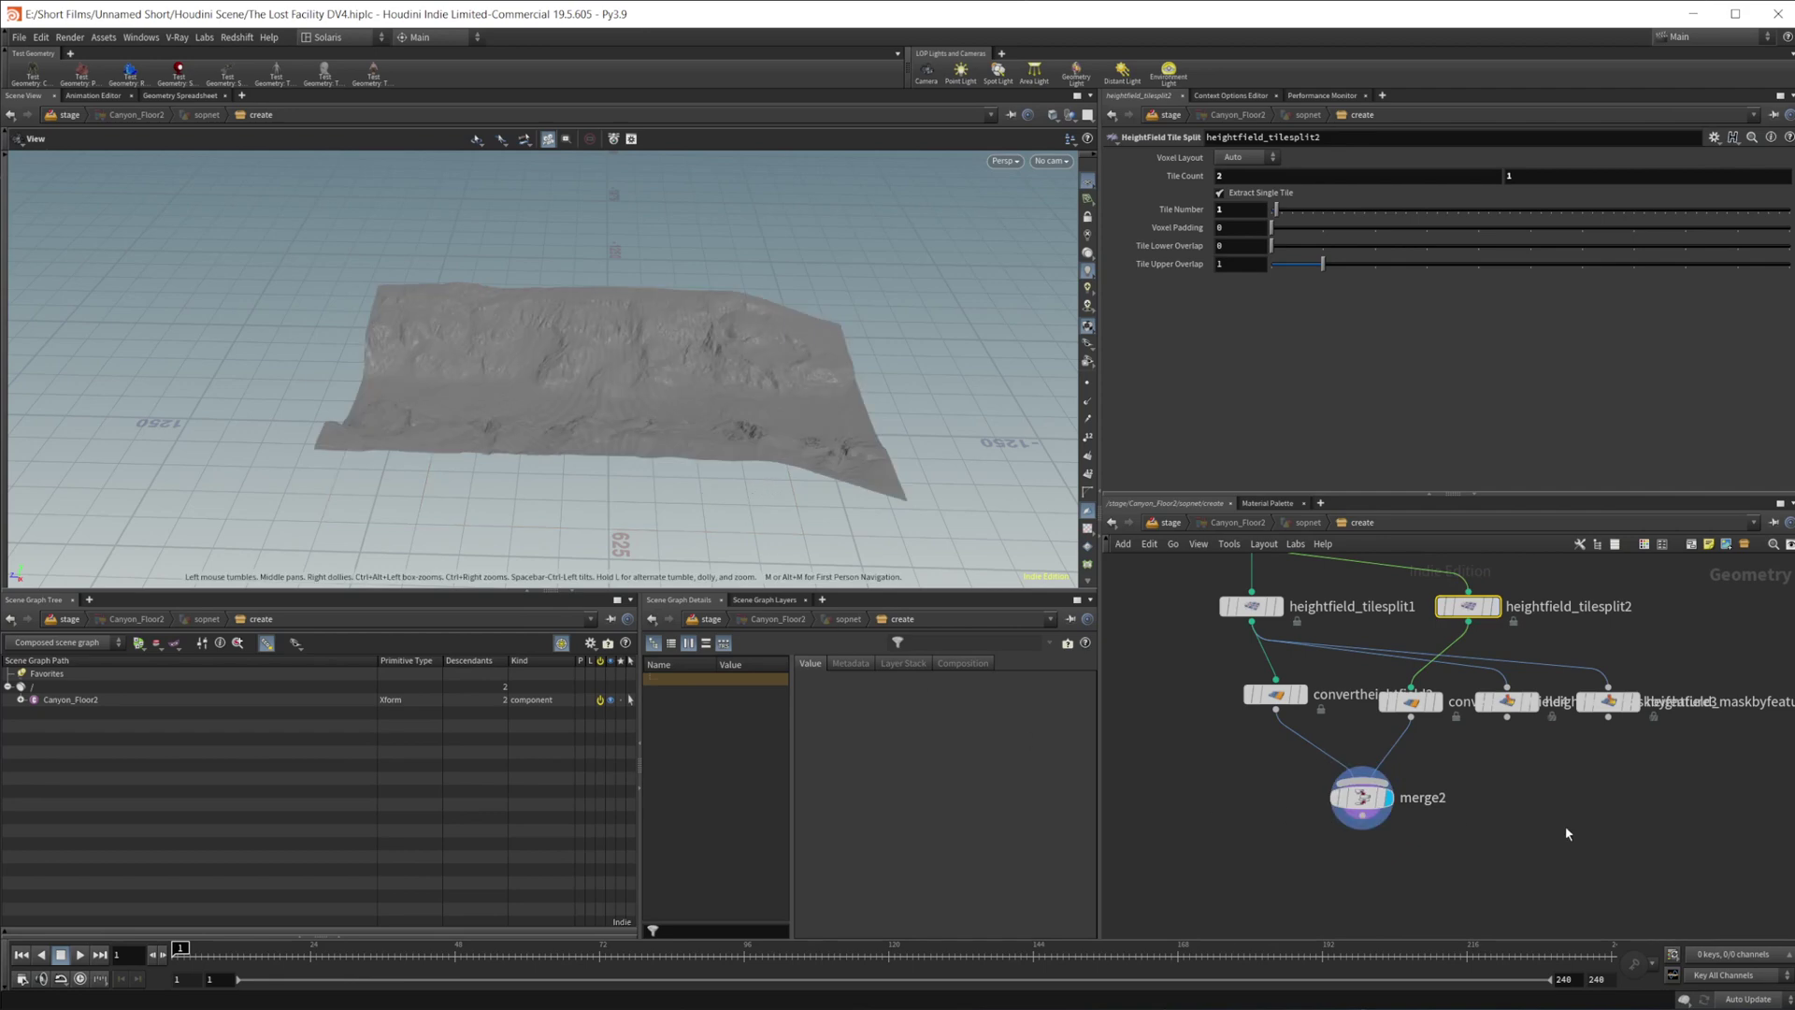
click(1411, 701)
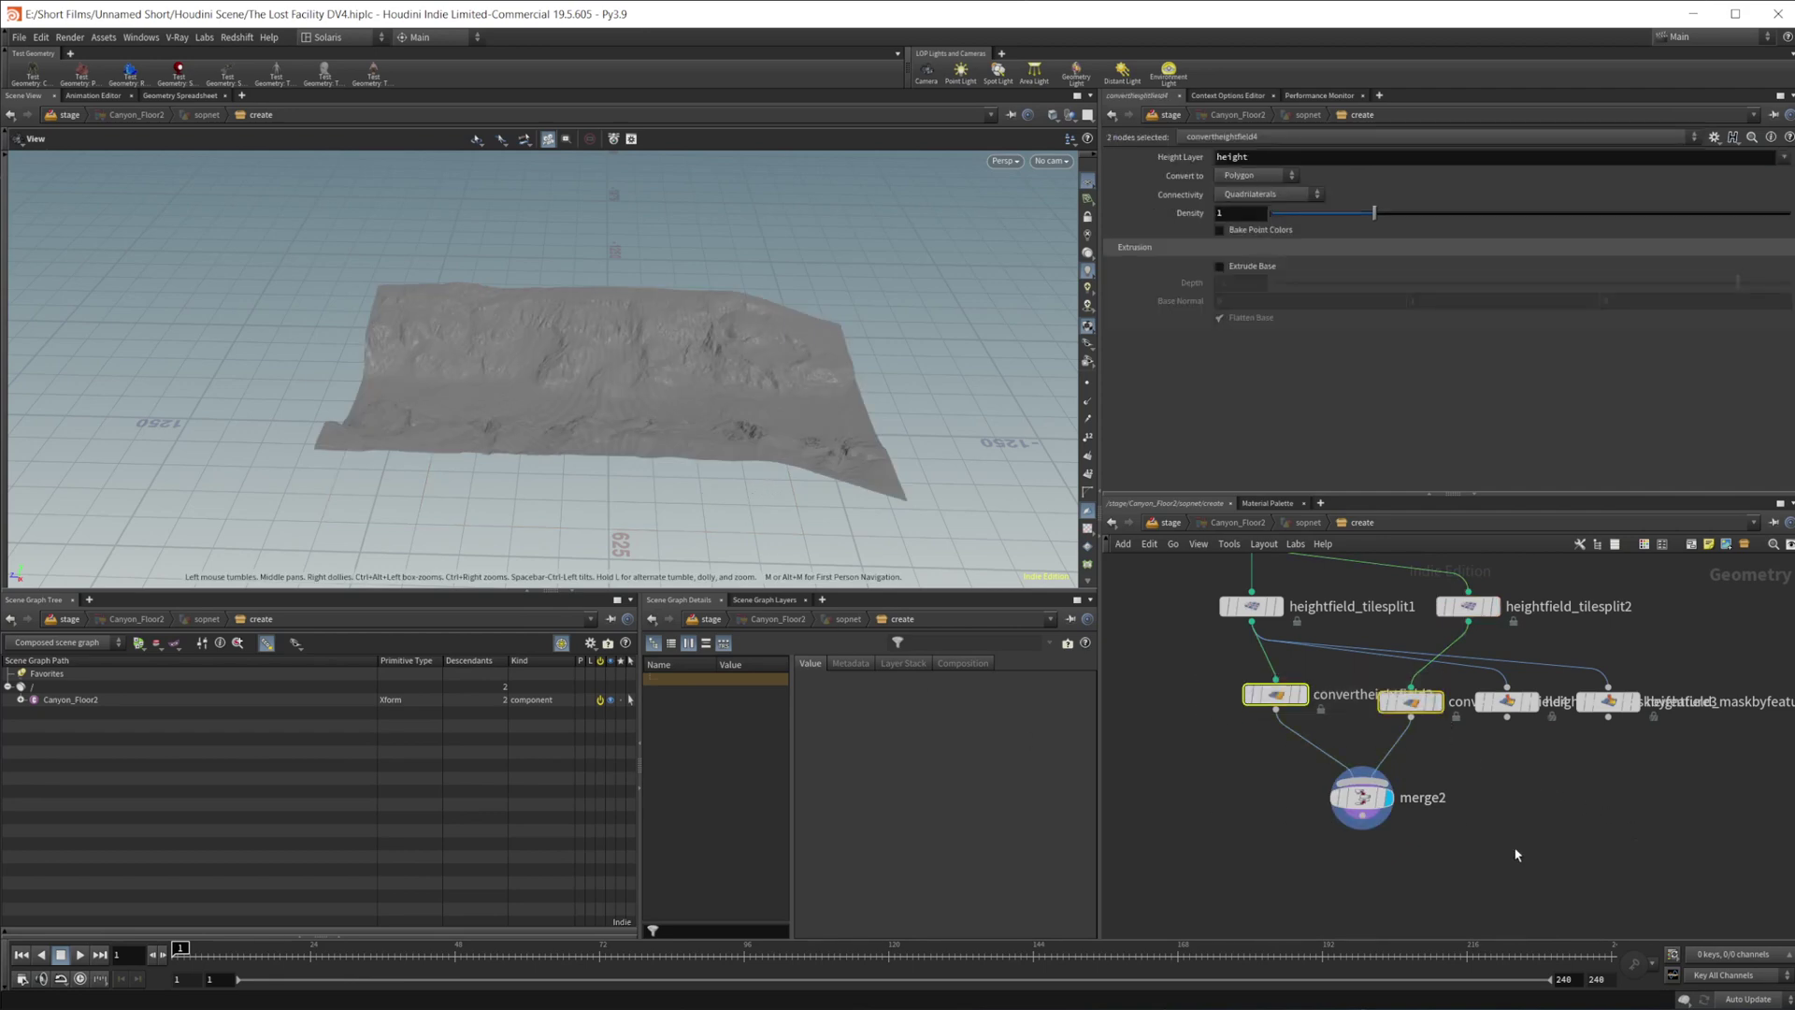
- Spread the heightfield_maskbyfeature4 and heightfield_maskbyfeature3 nodes apart in the network so their names no longer overlap
middle_drag(1538, 827, 1415, 828)
drag(1486, 703, 1561, 697)
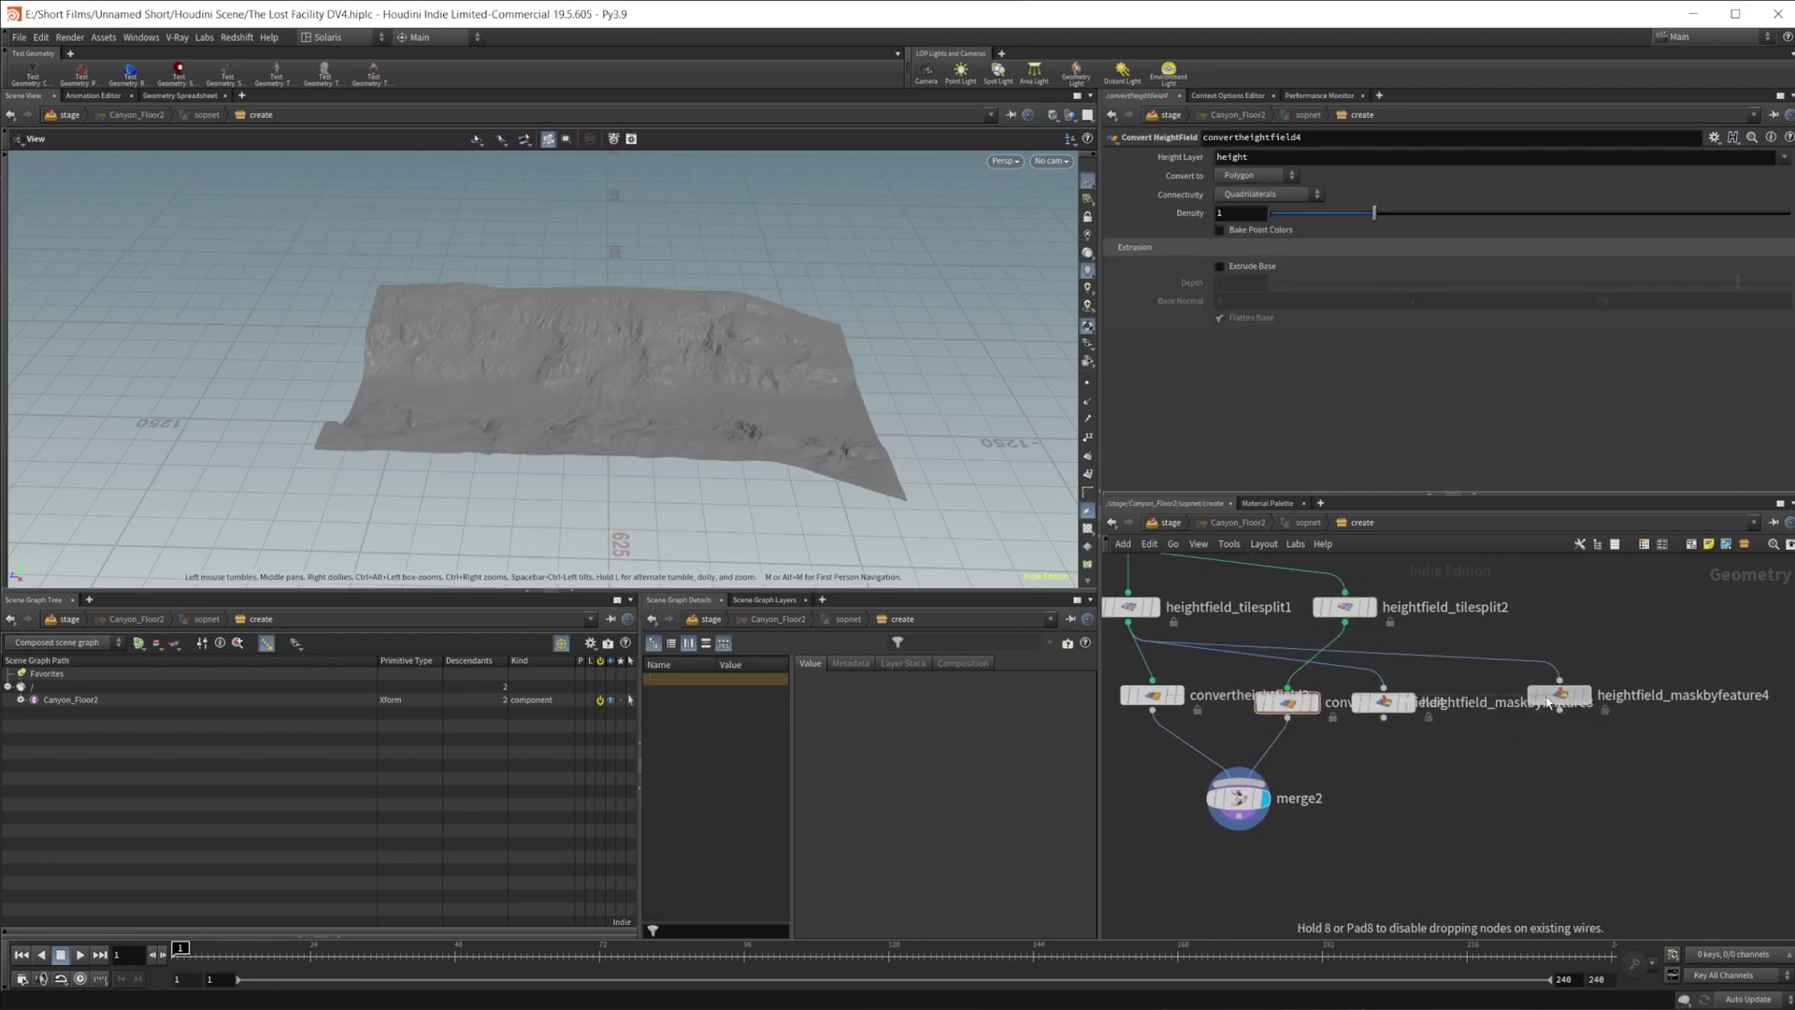
drag(1384, 703, 1450, 739)
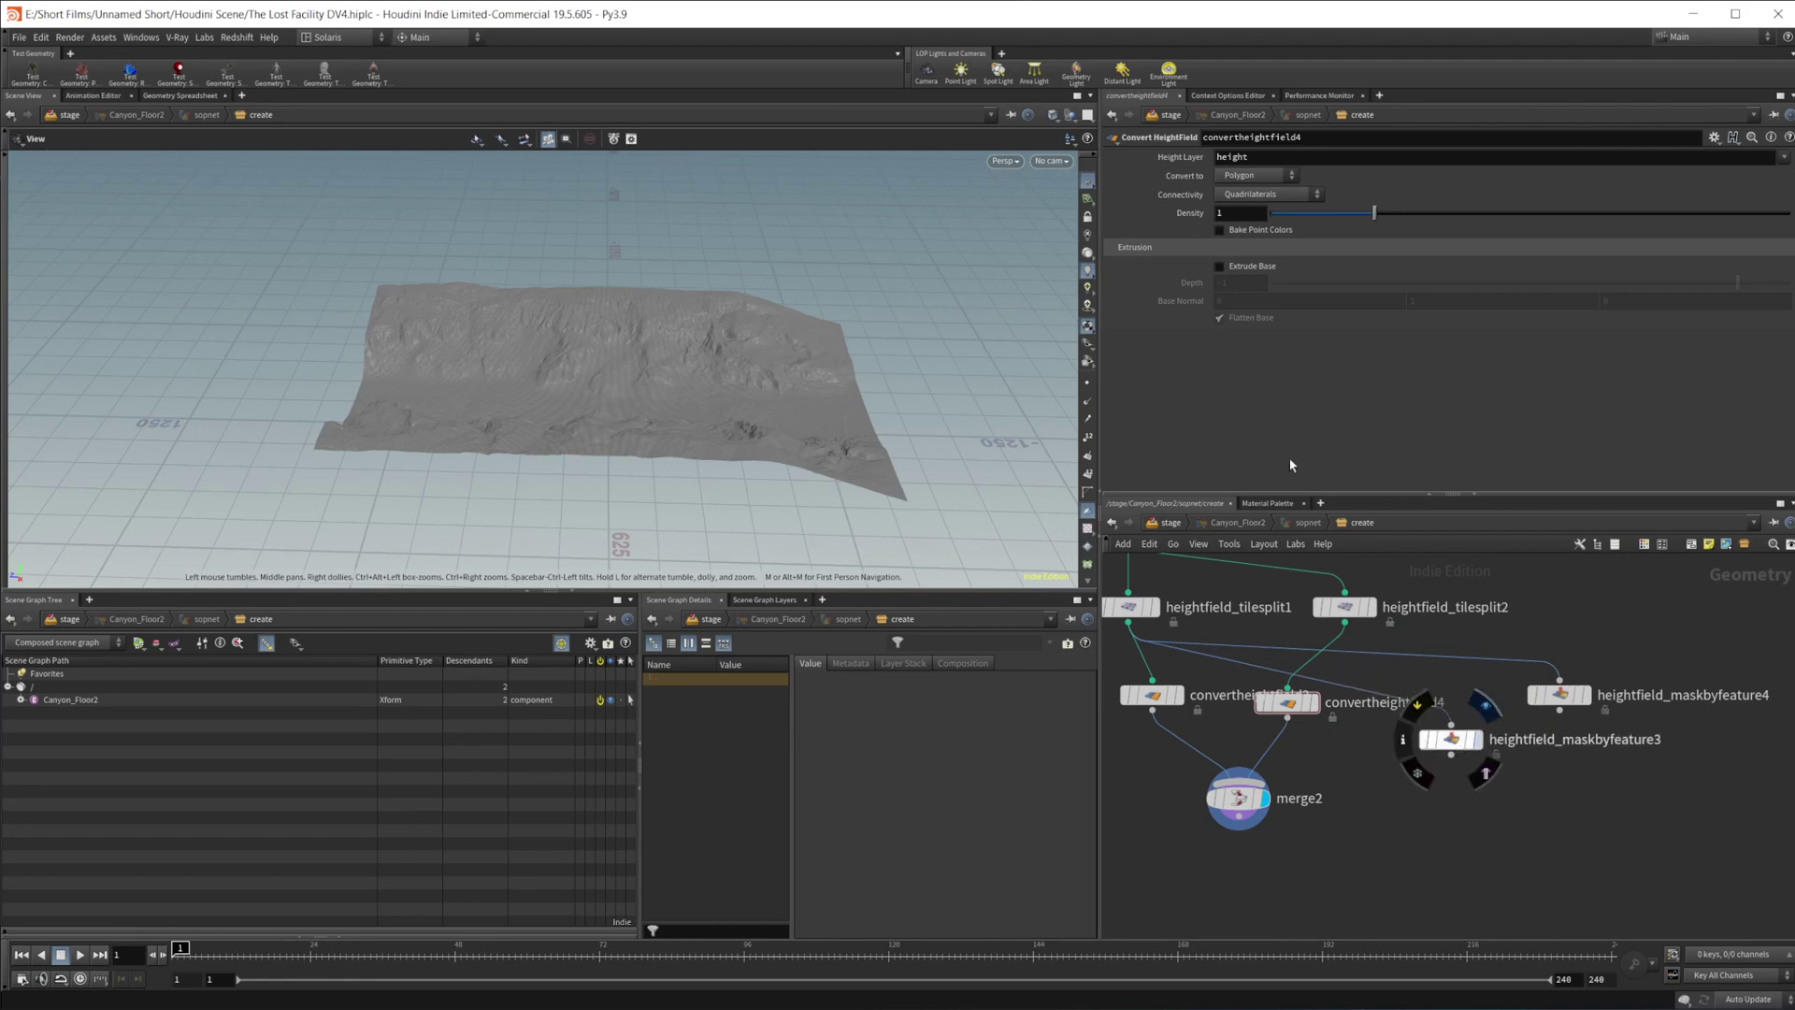
- Display heightfield_maskbyfeature3 and then heightfield_maskbyfeature4, and line both nodes up beside convertheightfield4
click(1480, 738)
click(1587, 695)
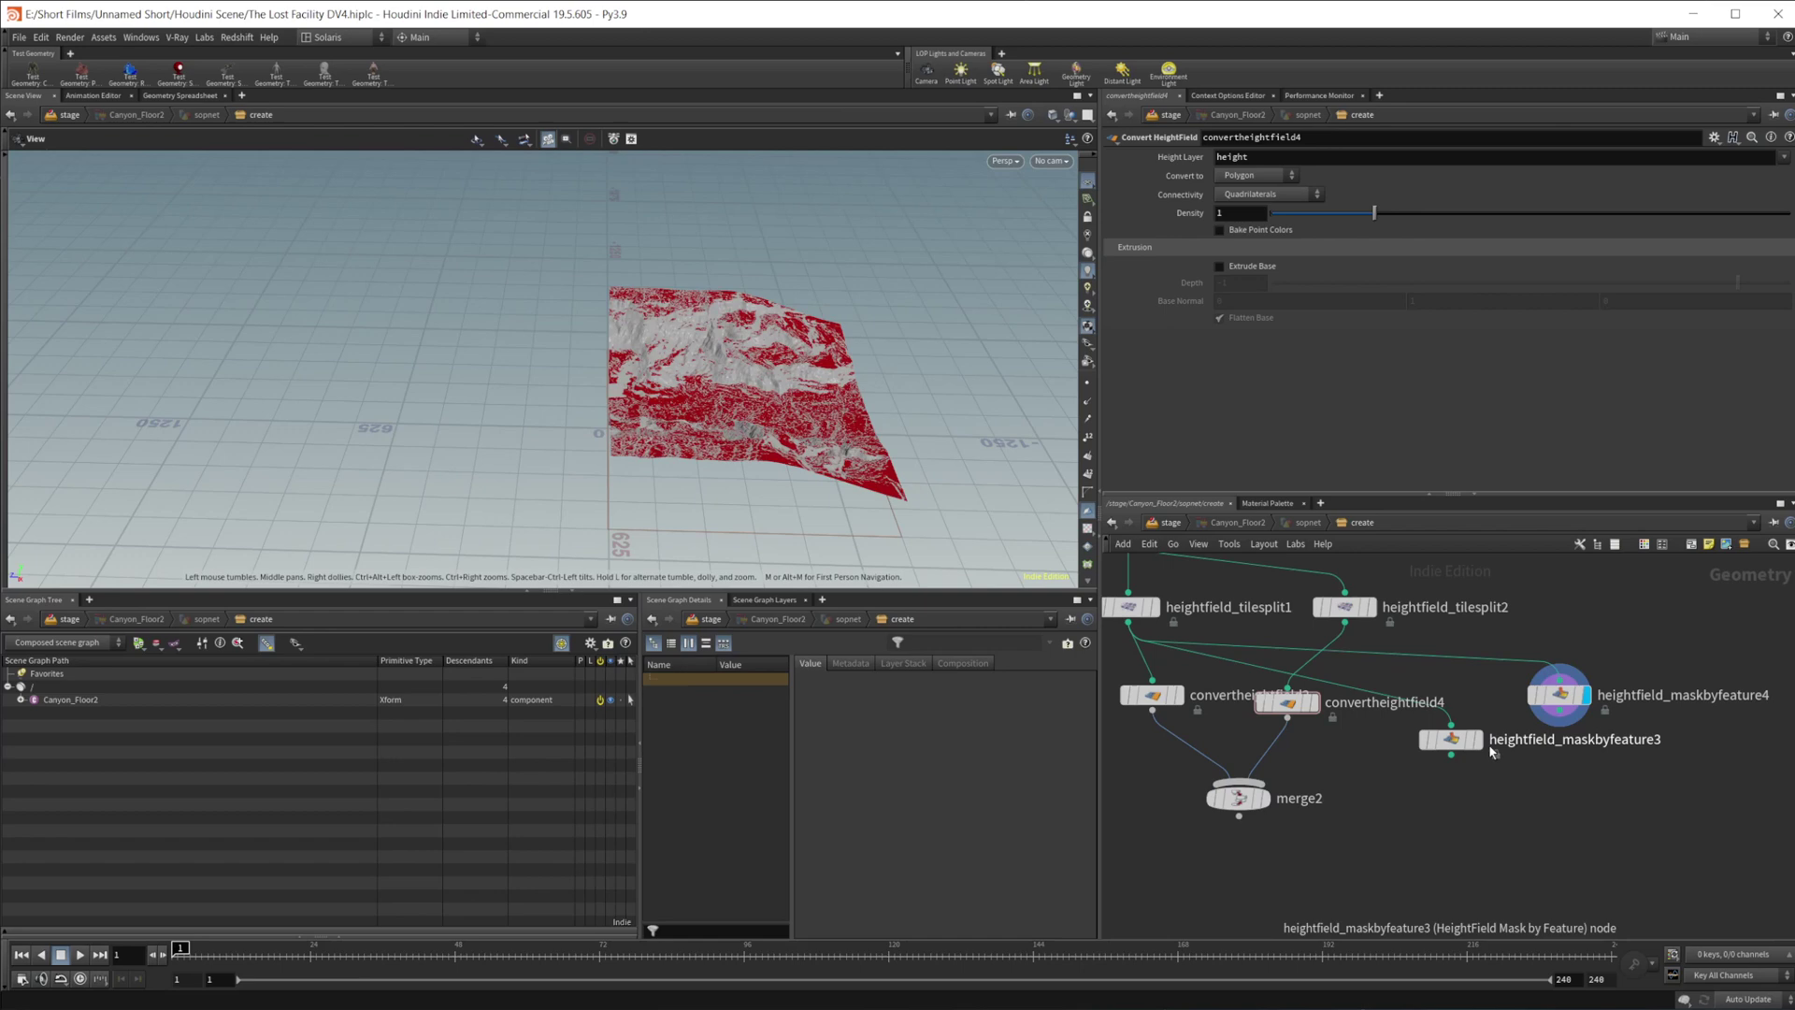
drag(1450, 739, 1462, 701)
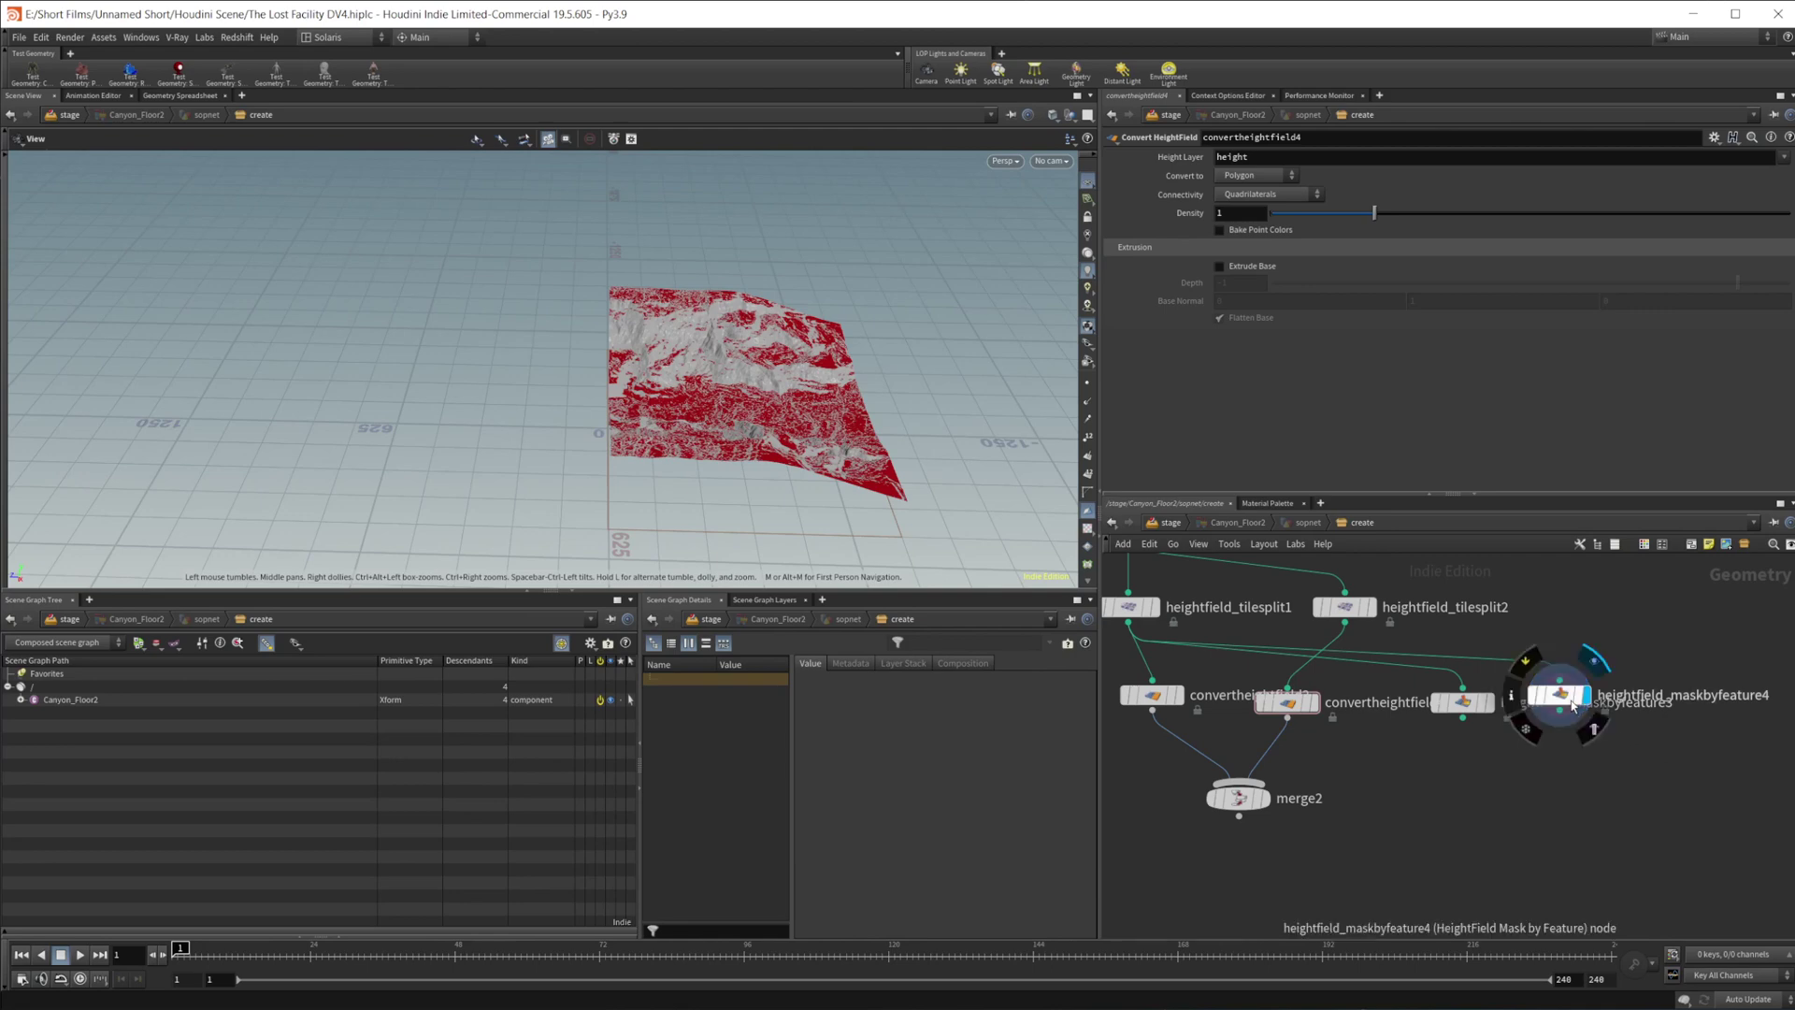
drag(1559, 695, 1593, 702)
- Display the output of heightfield_maskclear2 again and examine the seam between the two blended canyon terrains up close
middle_drag(1346, 827, 1439, 834)
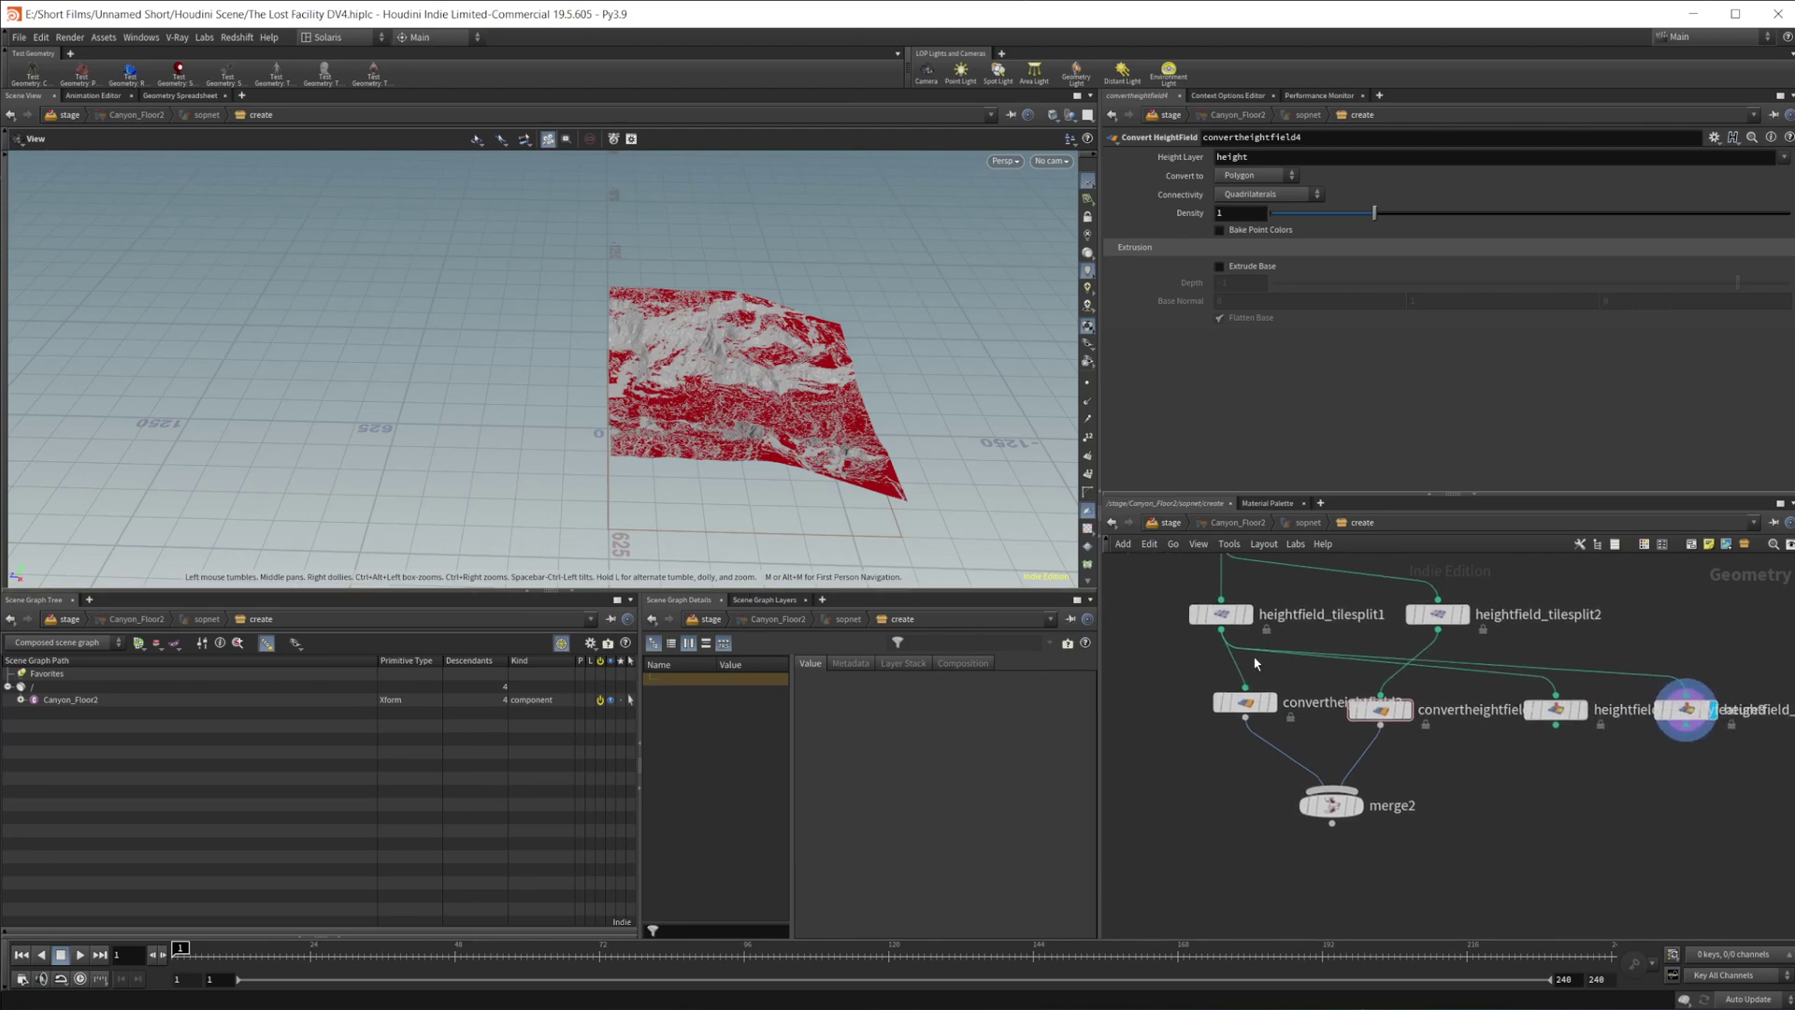
middle_drag(1163, 634, 1268, 817)
scroll(1253, 662, down, 1)
middle_drag(1298, 650, 1281, 689)
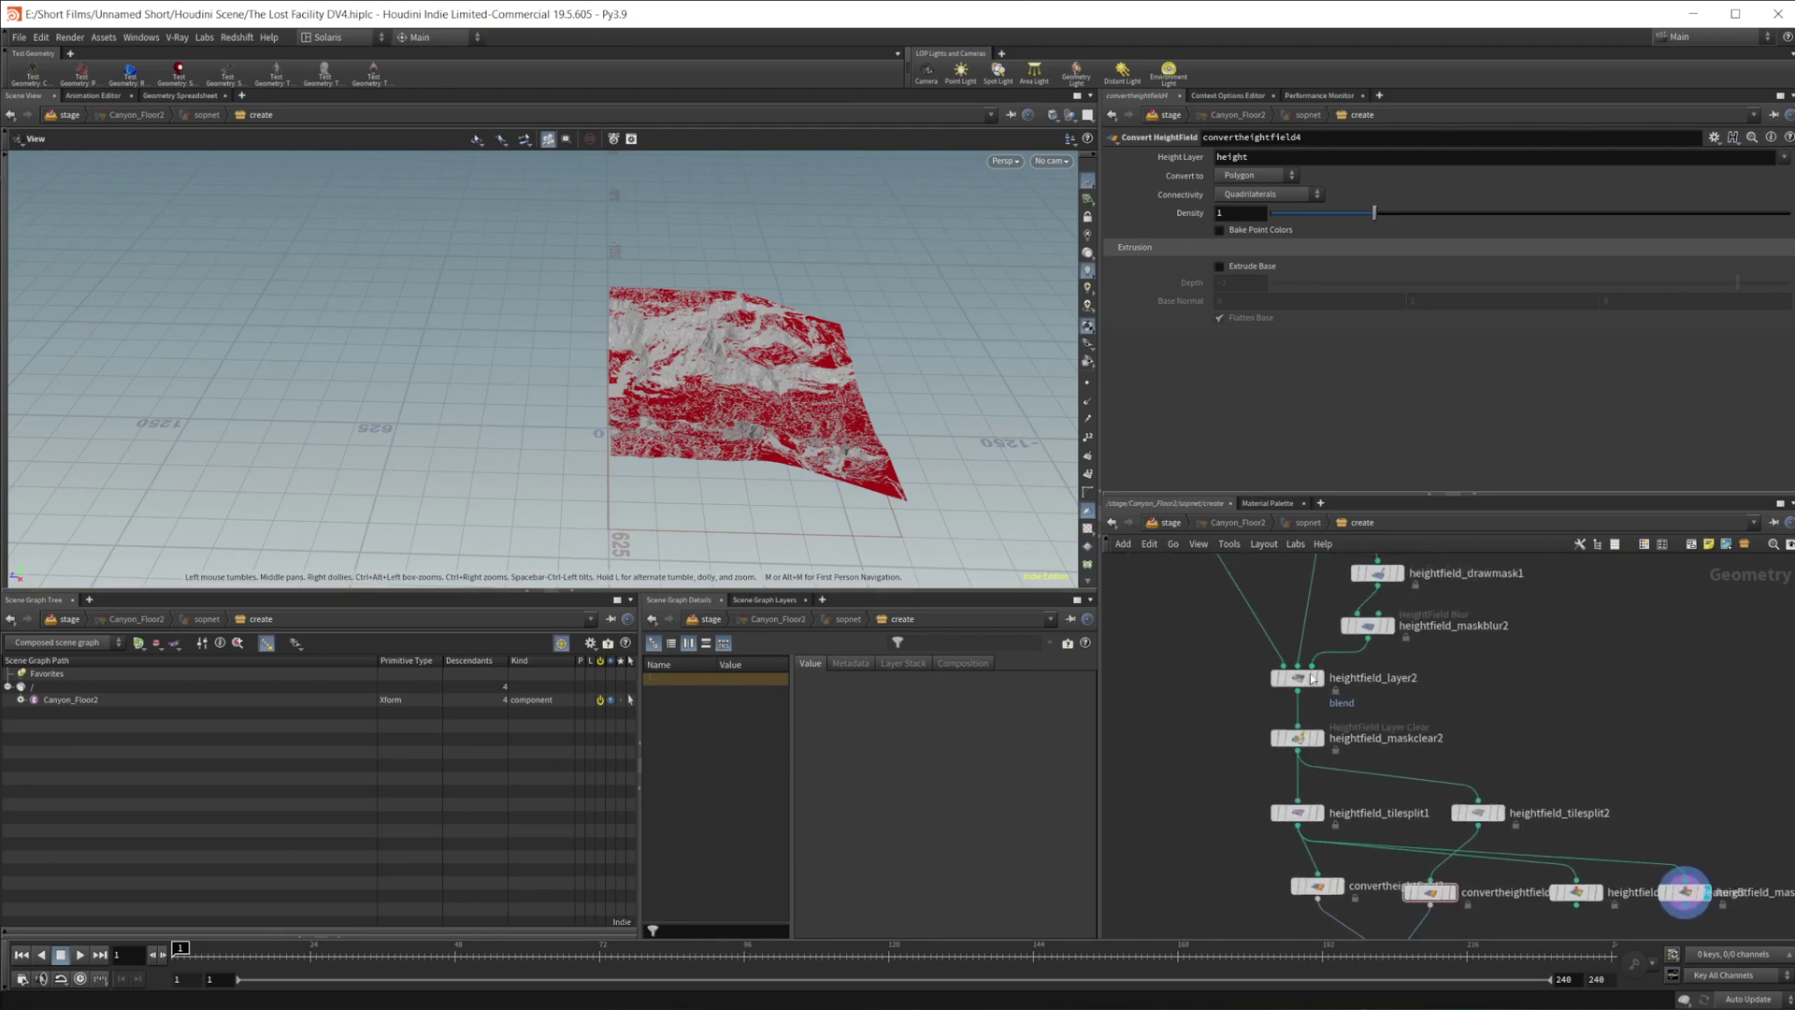
click(1317, 677)
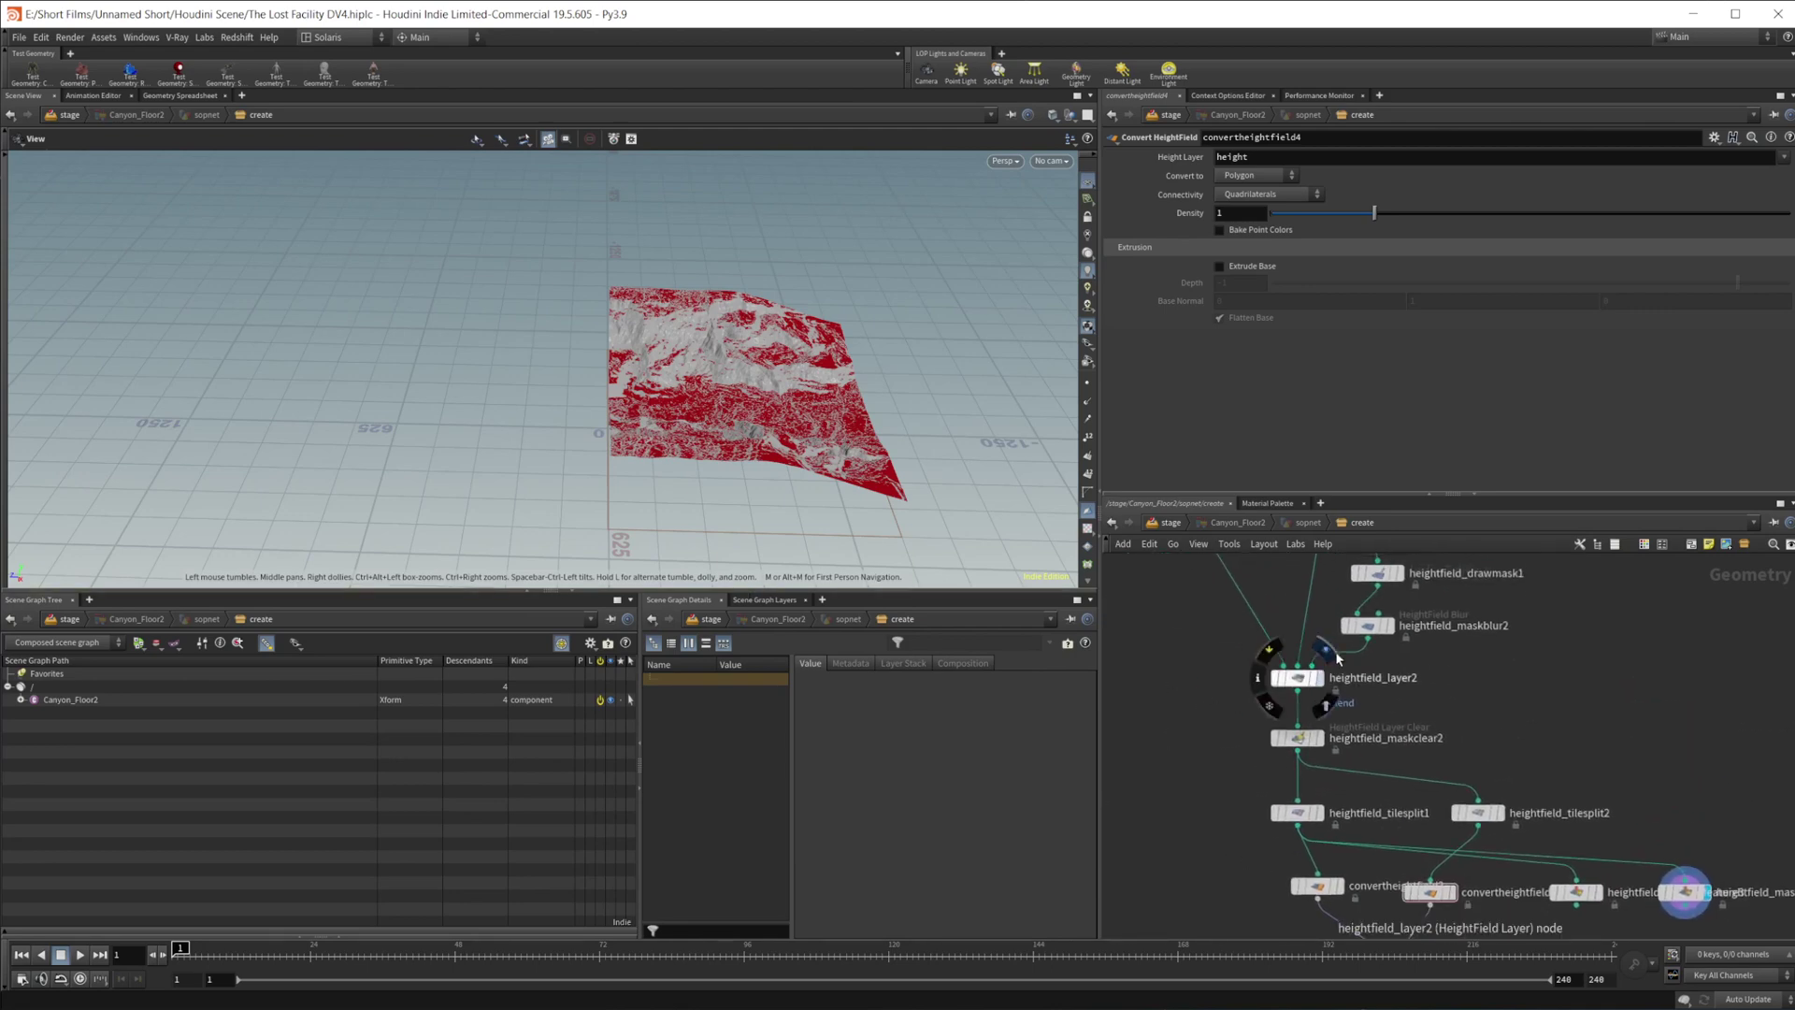
click(1317, 738)
scroll(691, 398, up, 6)
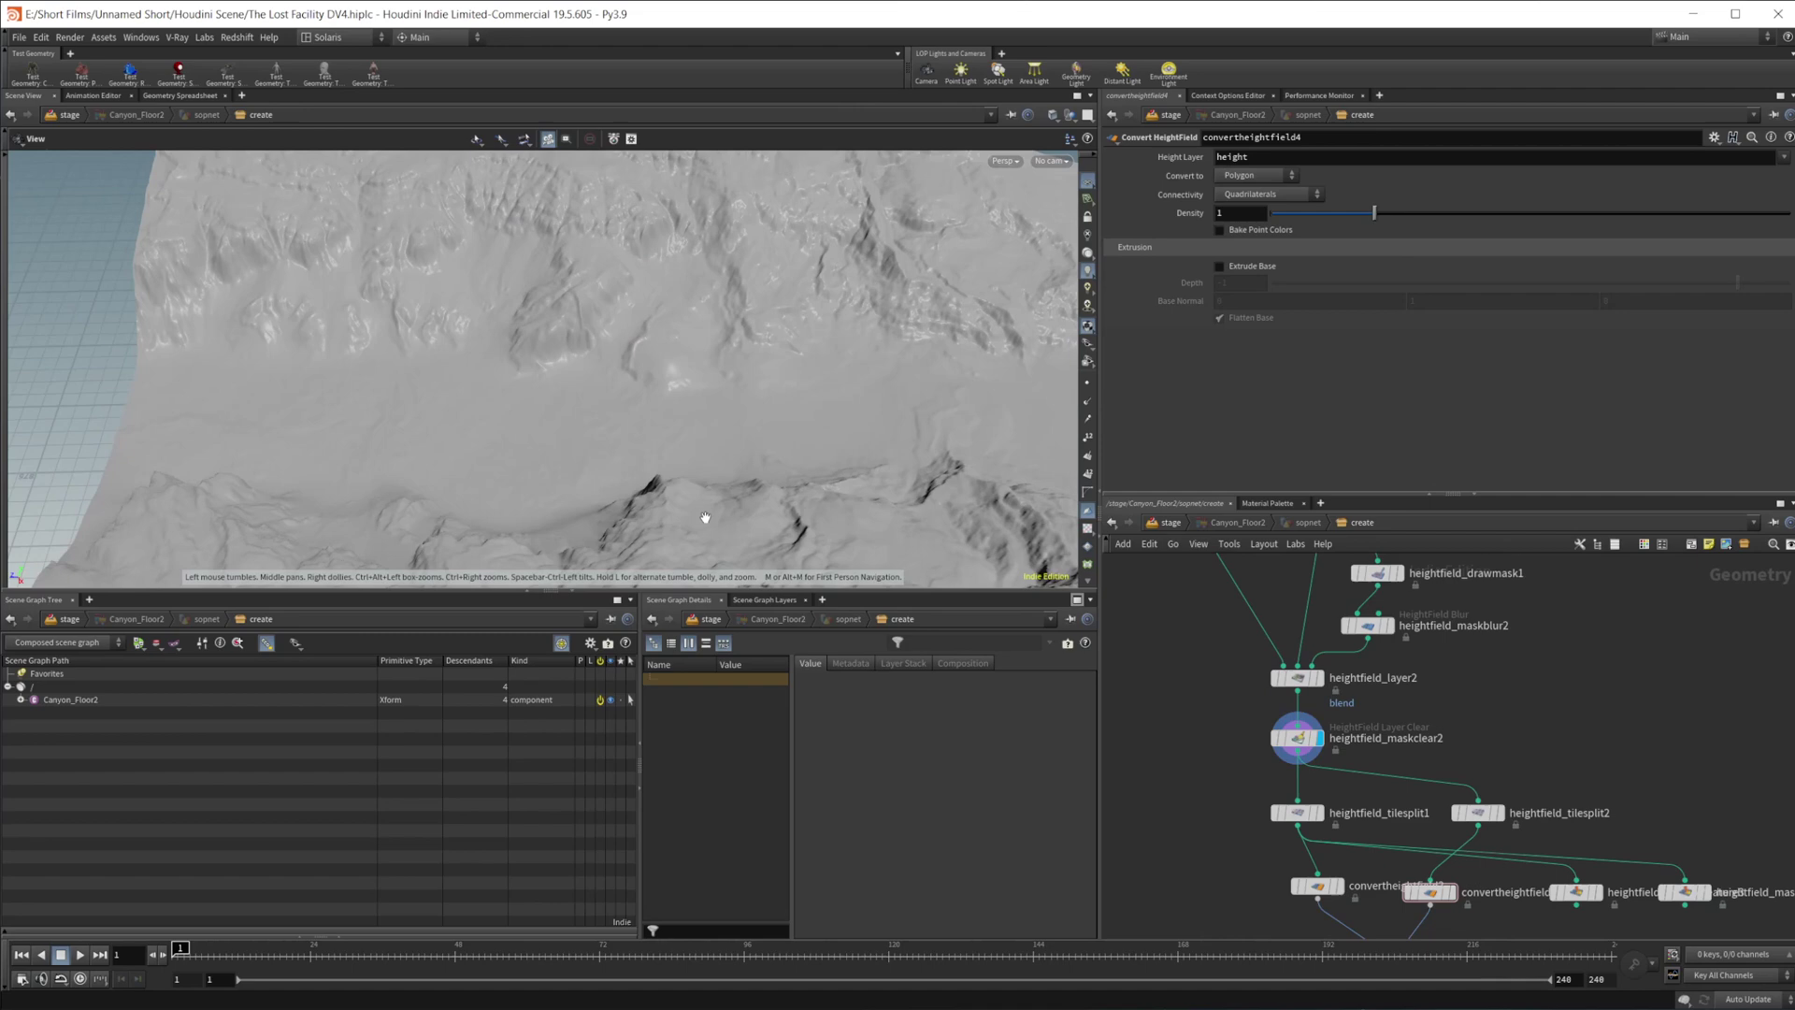
drag(706, 445, 839, 464)
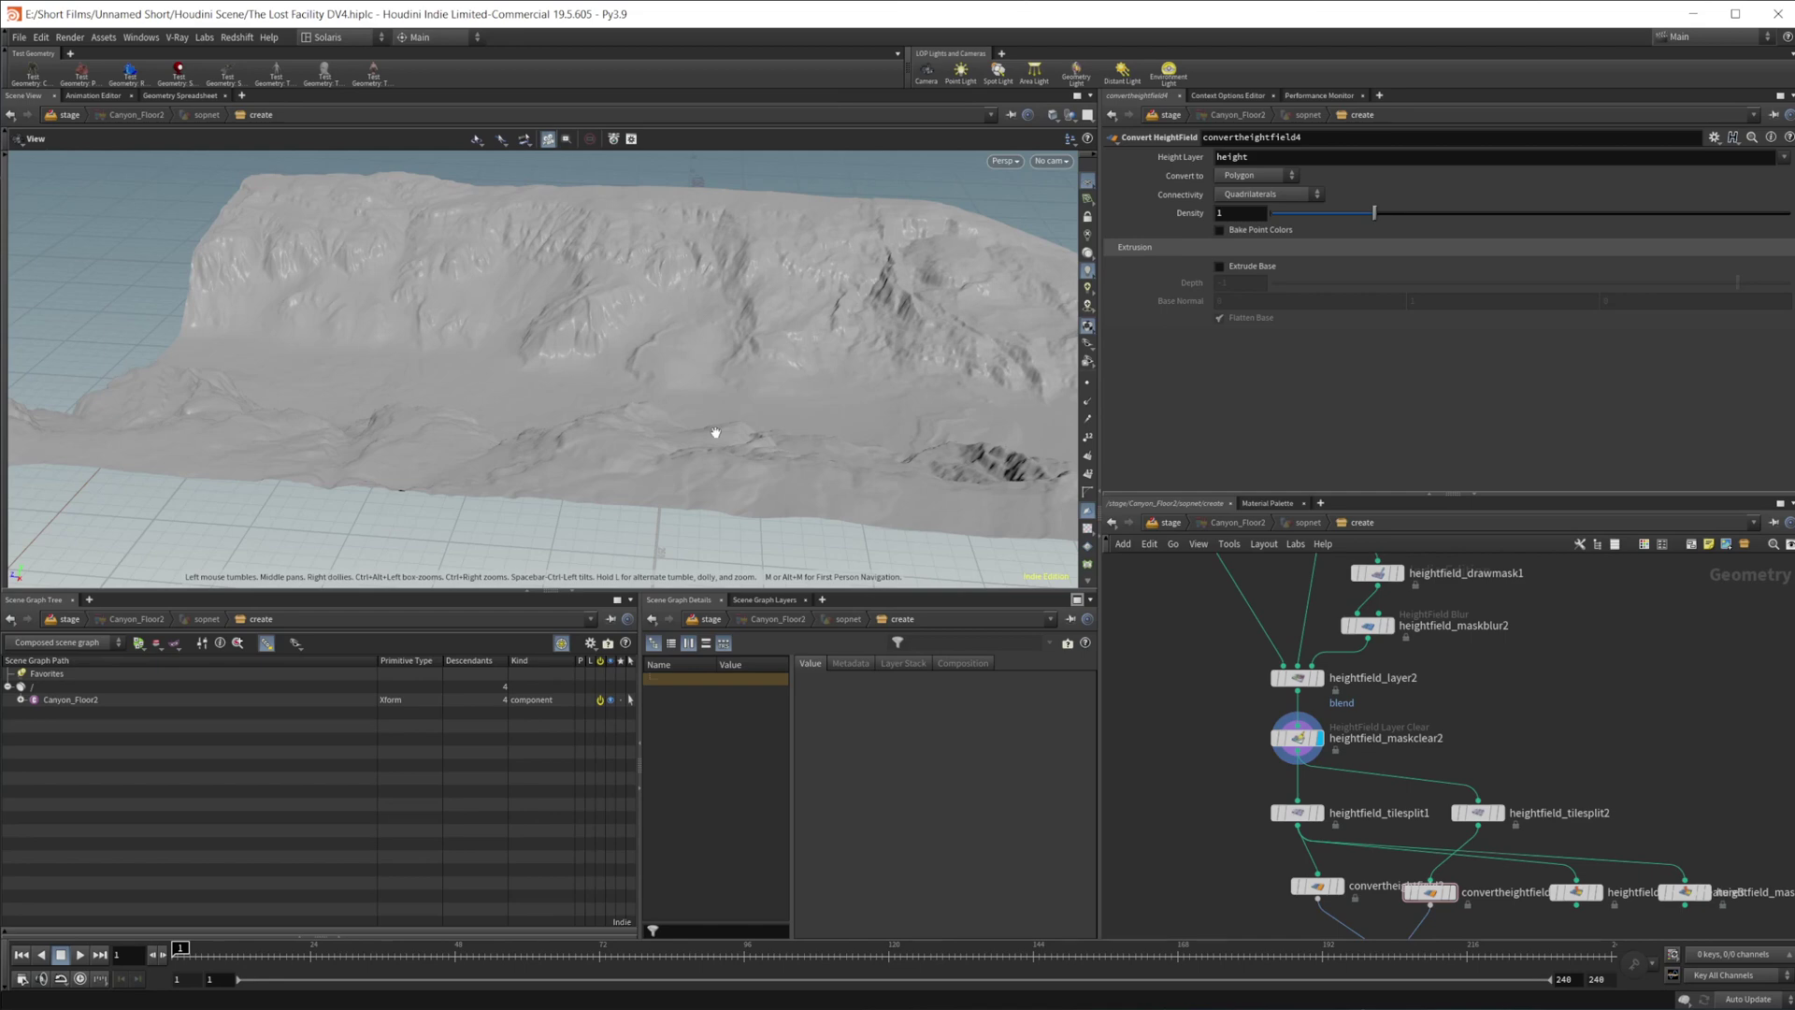
- Display the output of heightfield_maskbyfeature3 and inspect the feature mask on the canyon walls and ridges
middle_drag(1659, 822, 1551, 684)
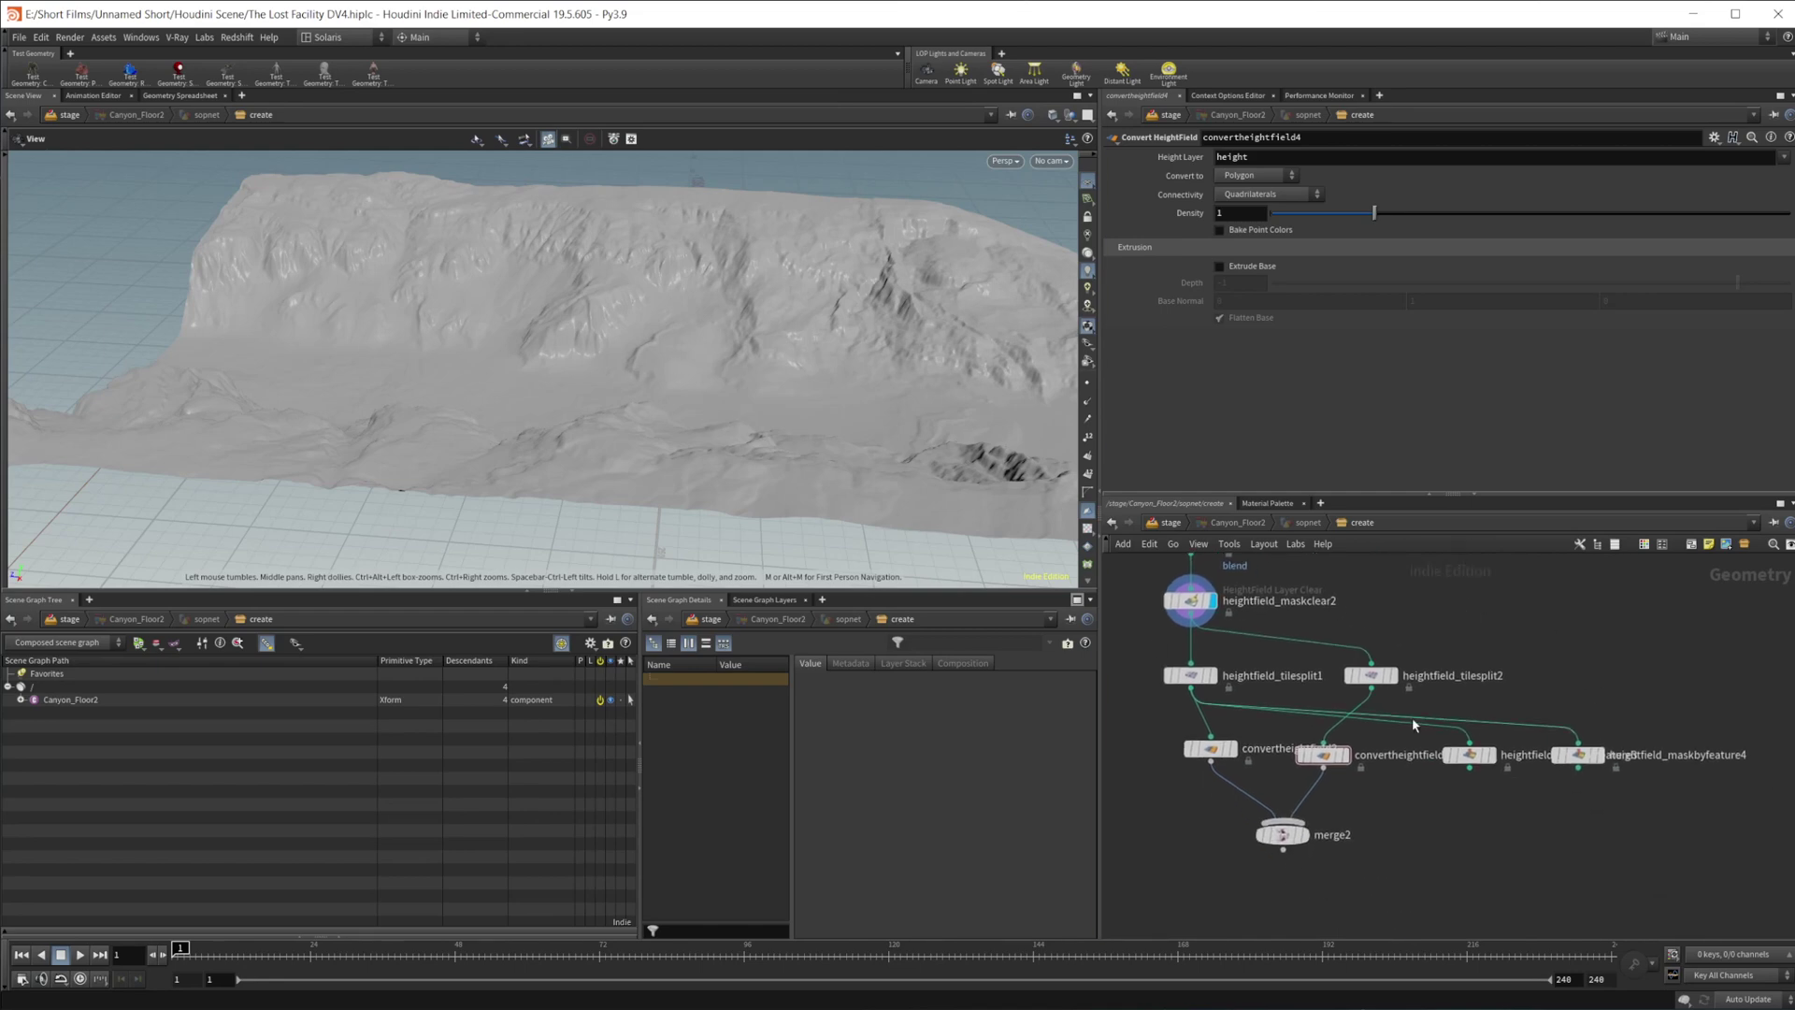
click(1487, 755)
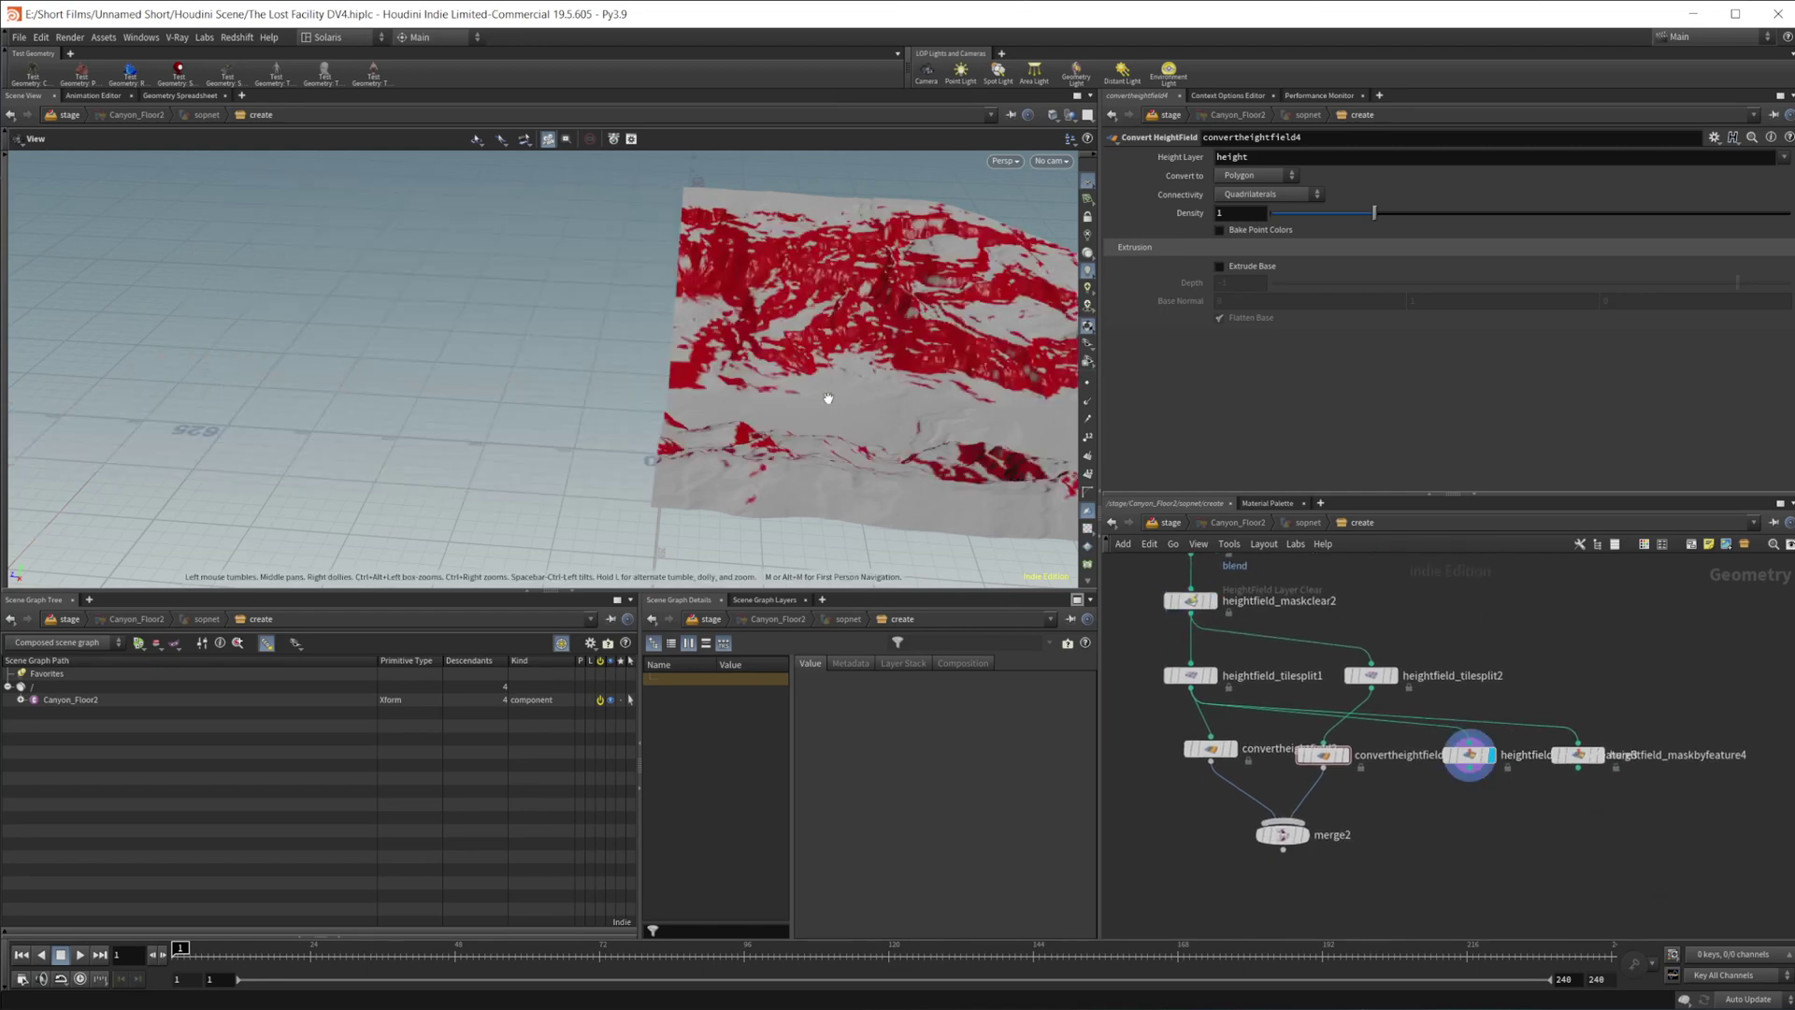
drag(832, 402, 722, 246)
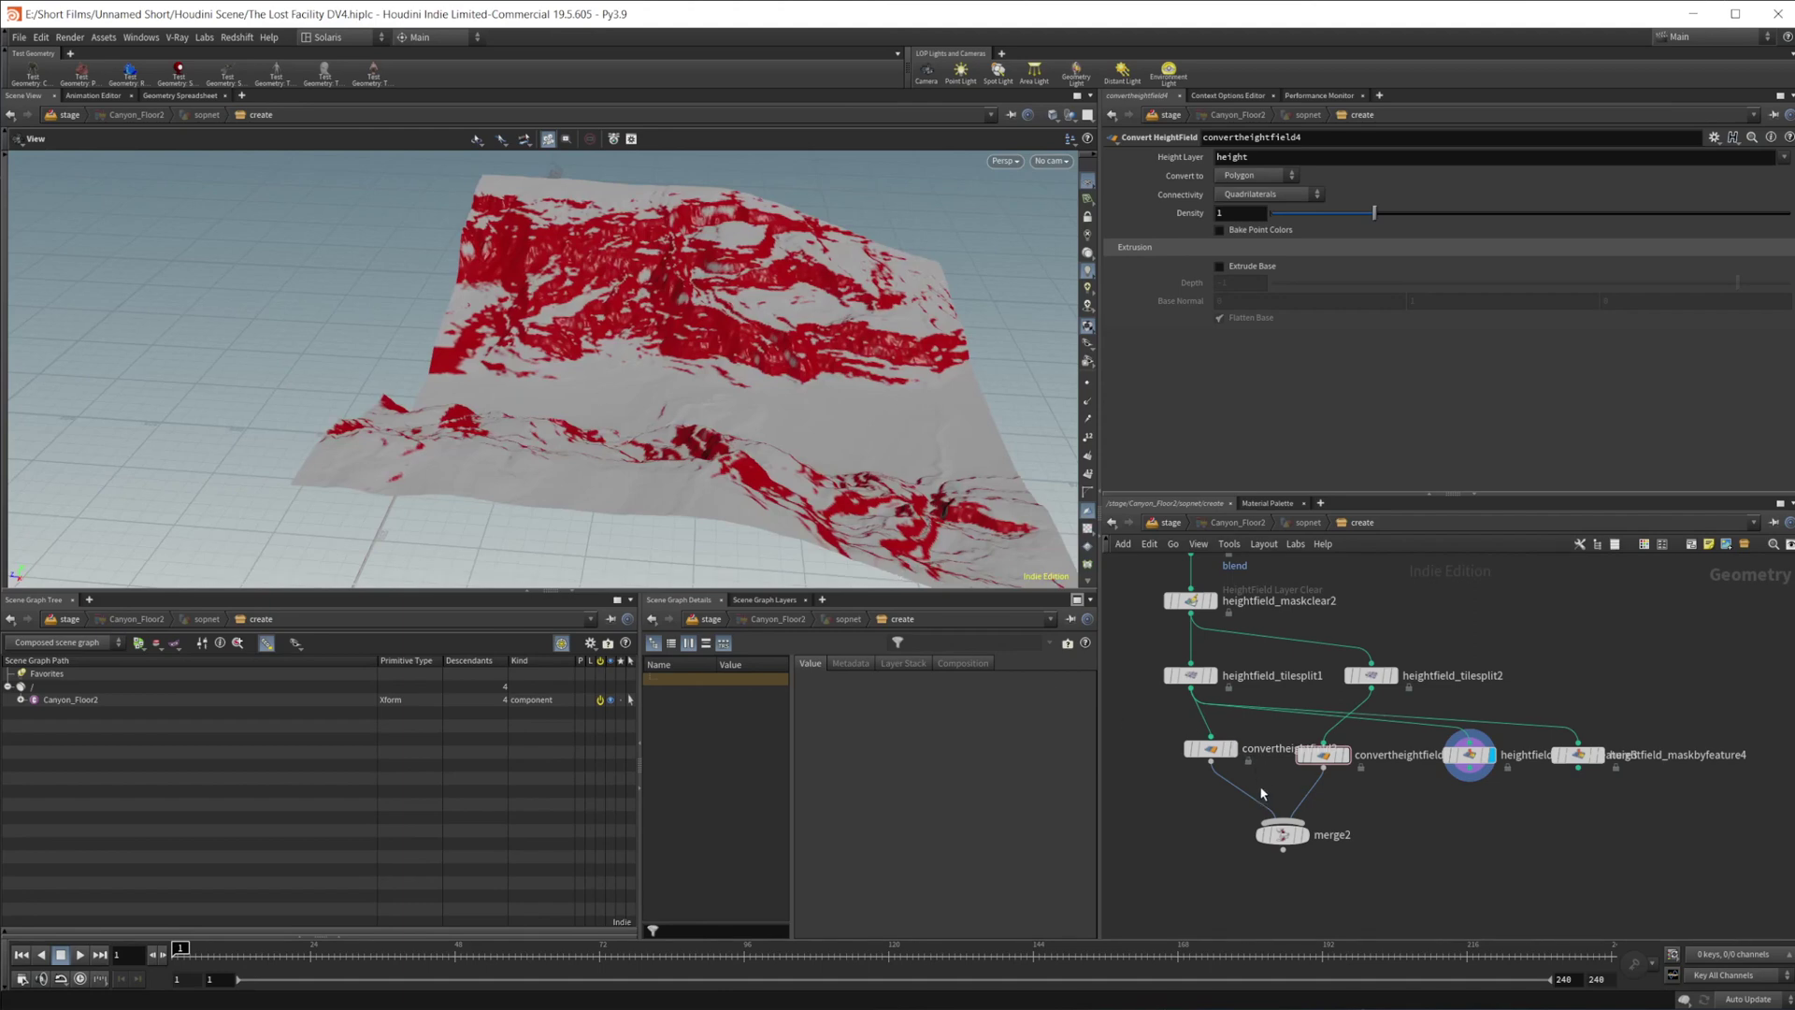
middle_drag(1393, 895, 1471, 881)
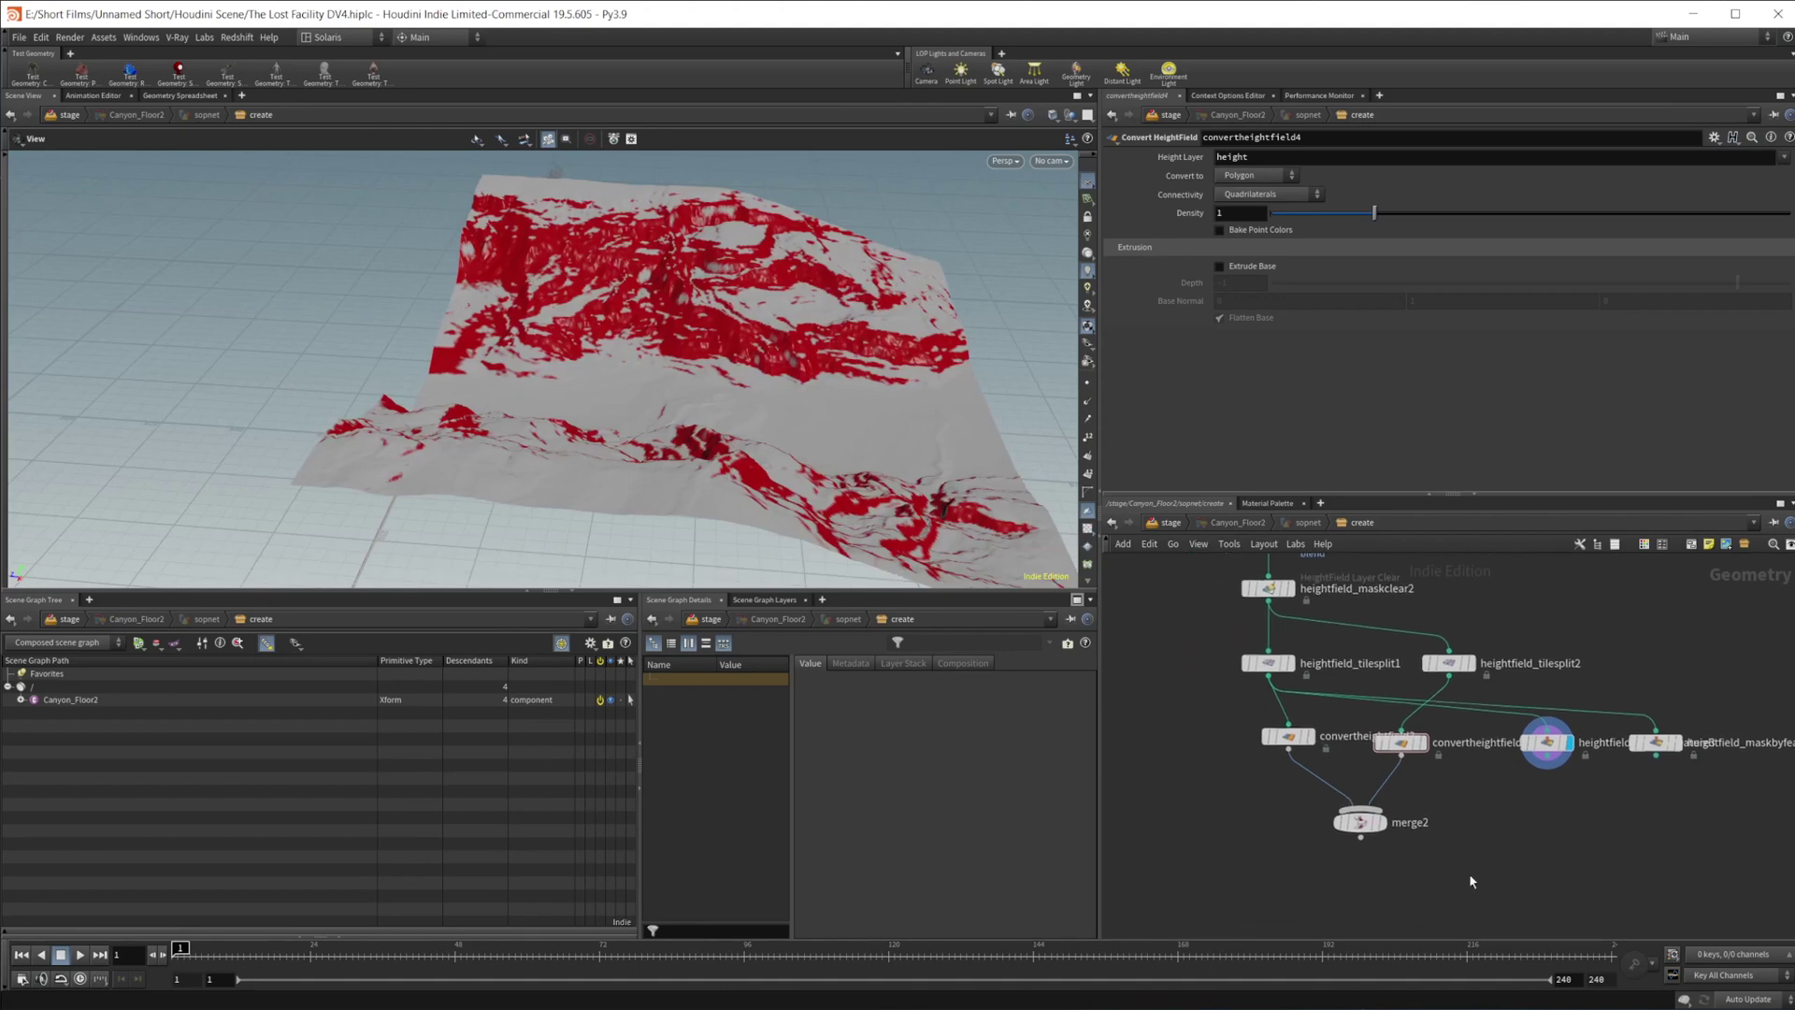
- Return to the stage network, display Canyon_Floor3 and open its internal geometry network
click(1162, 526)
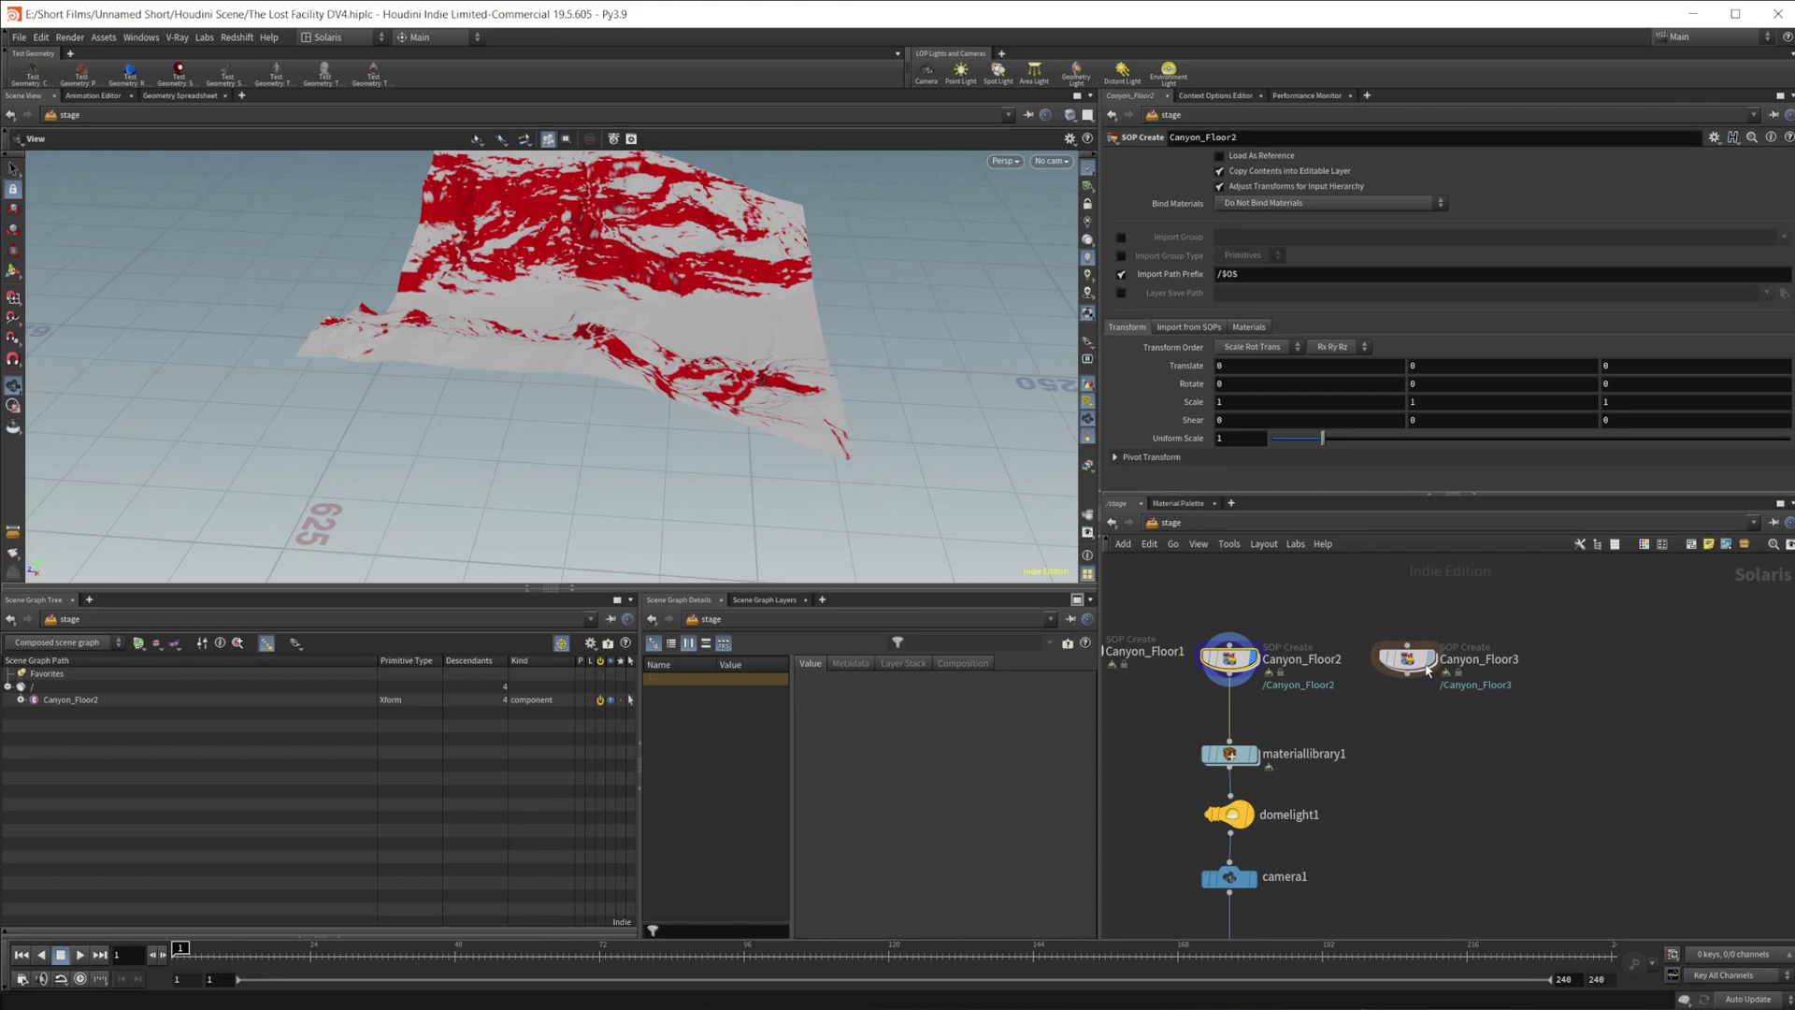
click(1427, 666)
click(1408, 660)
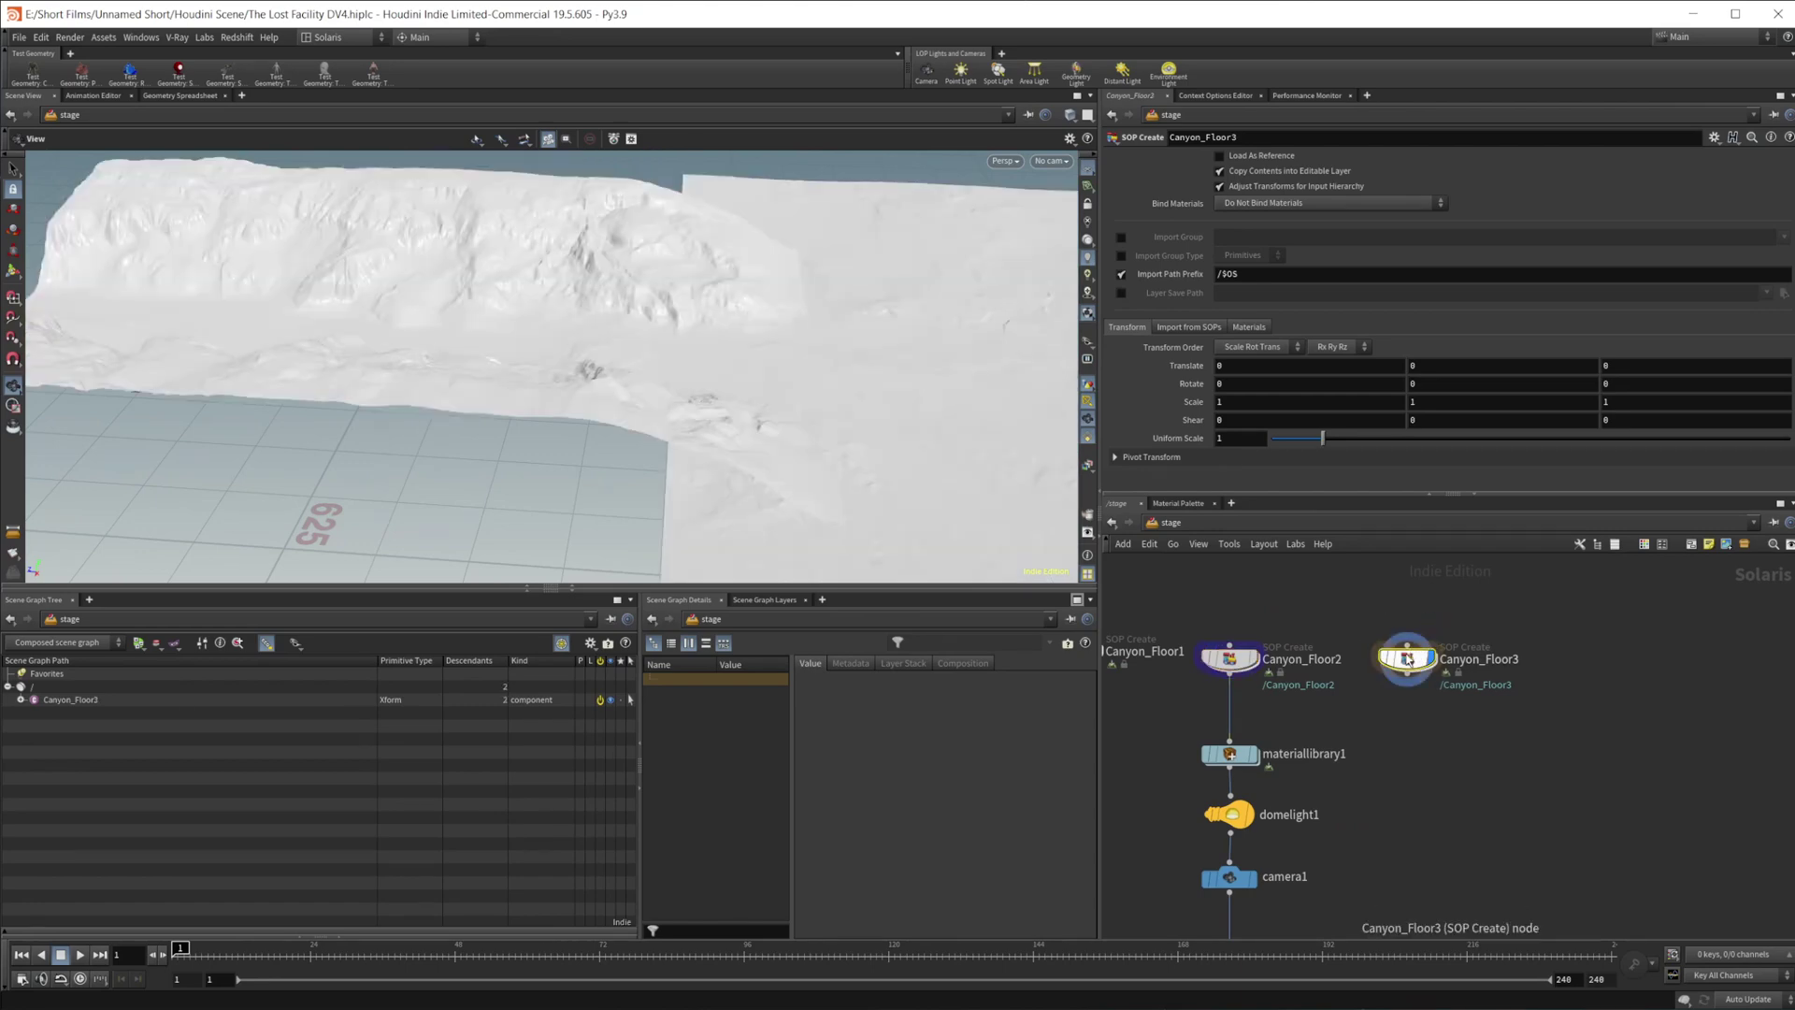
double_click(1408, 660)
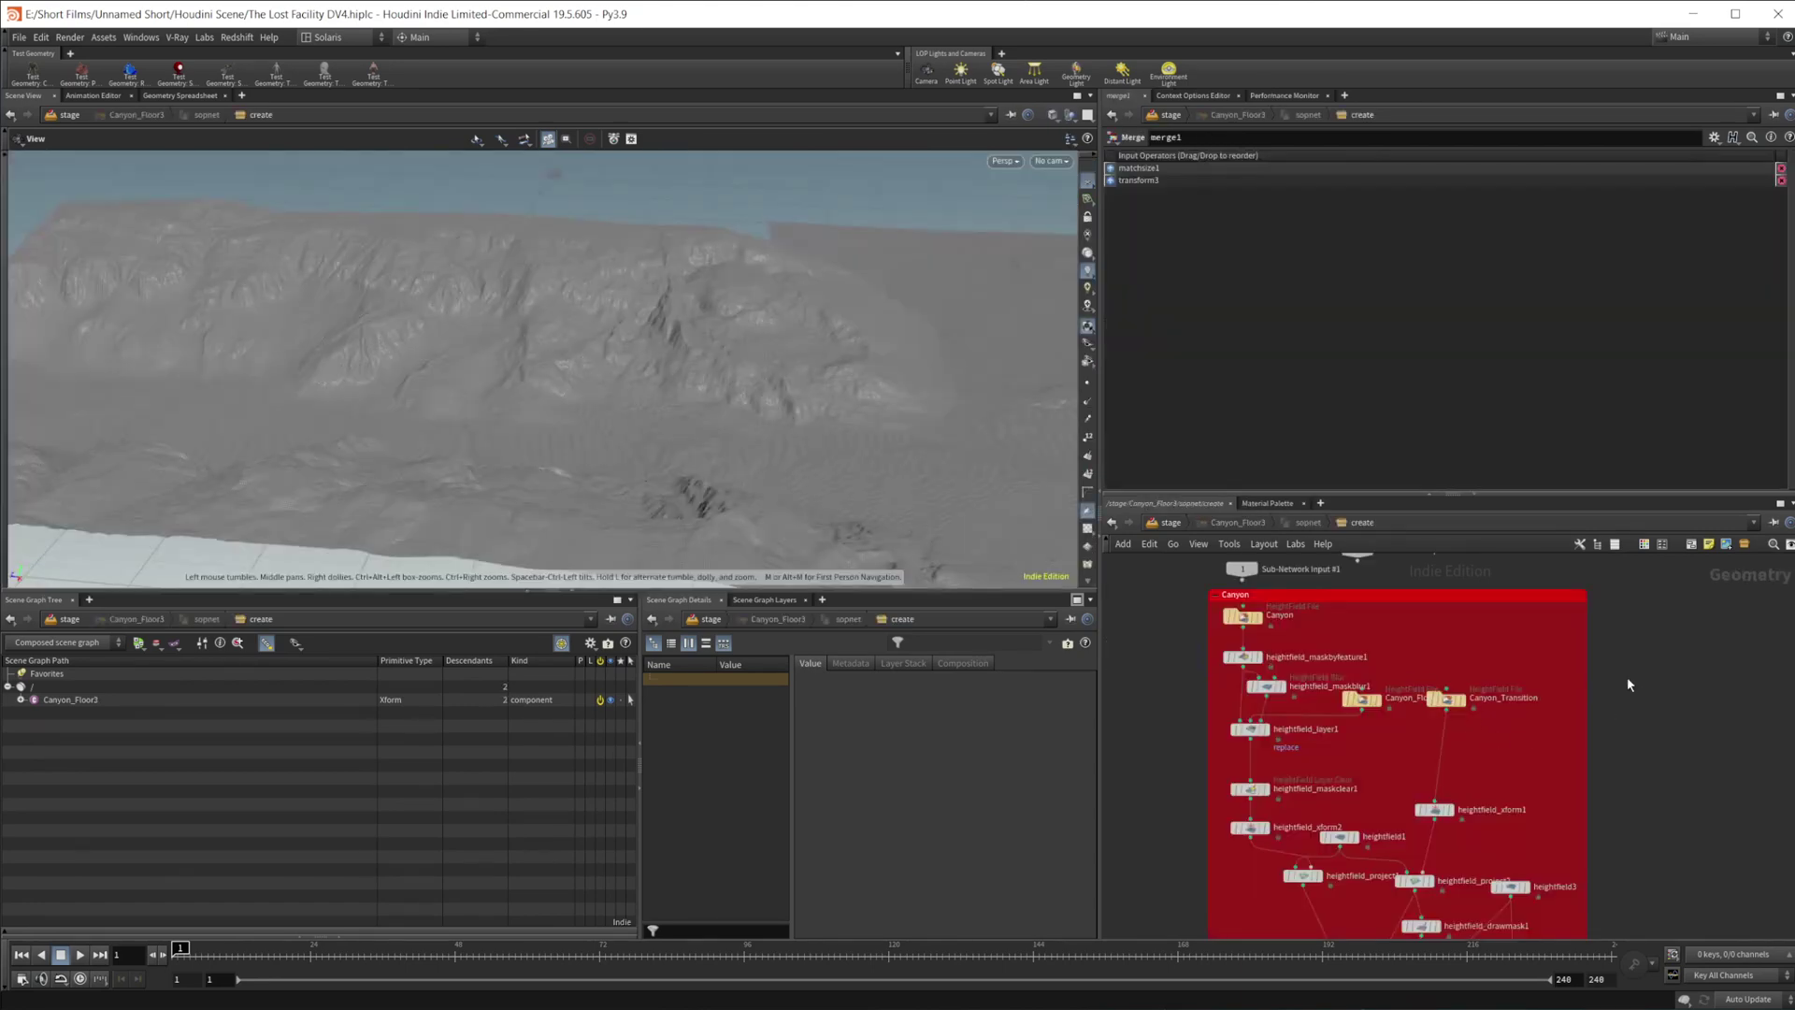
- Examine the terrain and the red Canyon network box inside Canyon_Floor3, following its node chain down to heightfield_maskclear2
scroll(1627, 684, down, 3)
scroll(585, 429, down, 3)
middle_drag(921, 467, 703, 320)
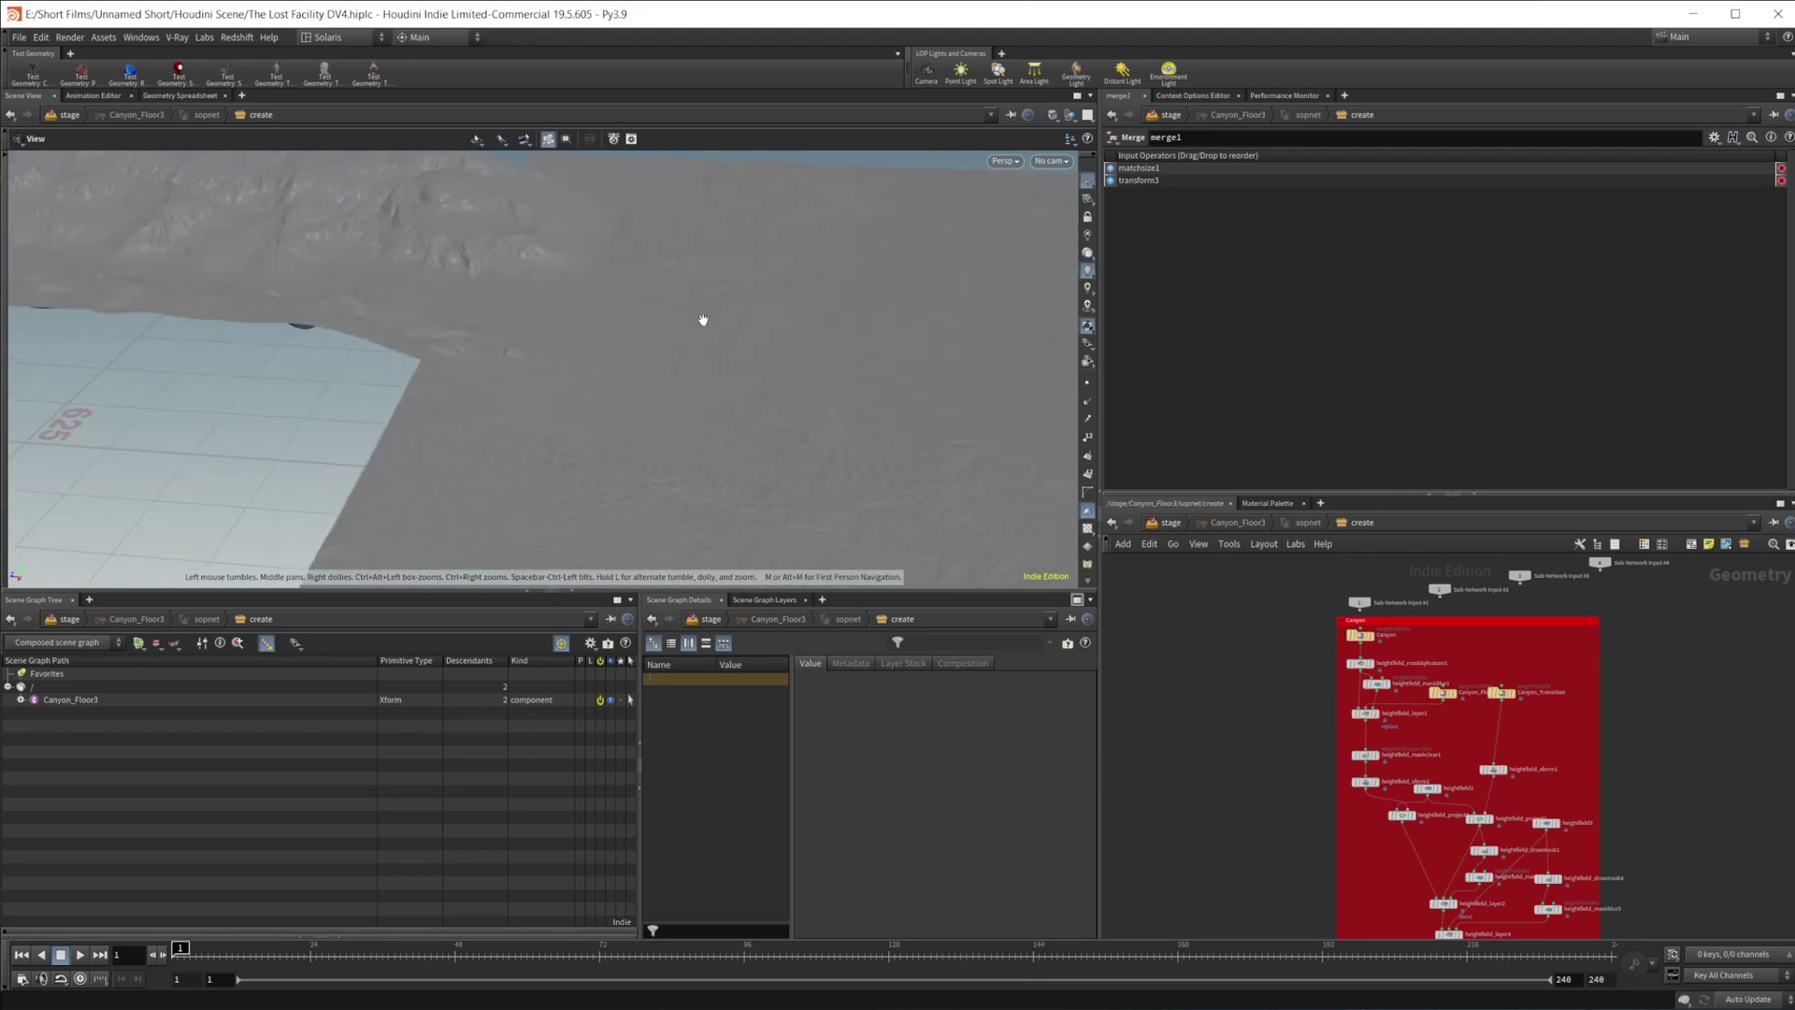
middle_drag(1630, 721, 1433, 511)
scroll(1422, 584, down, 2)
middle_drag(1413, 660, 1463, 875)
scroll(1395, 713, up, 4)
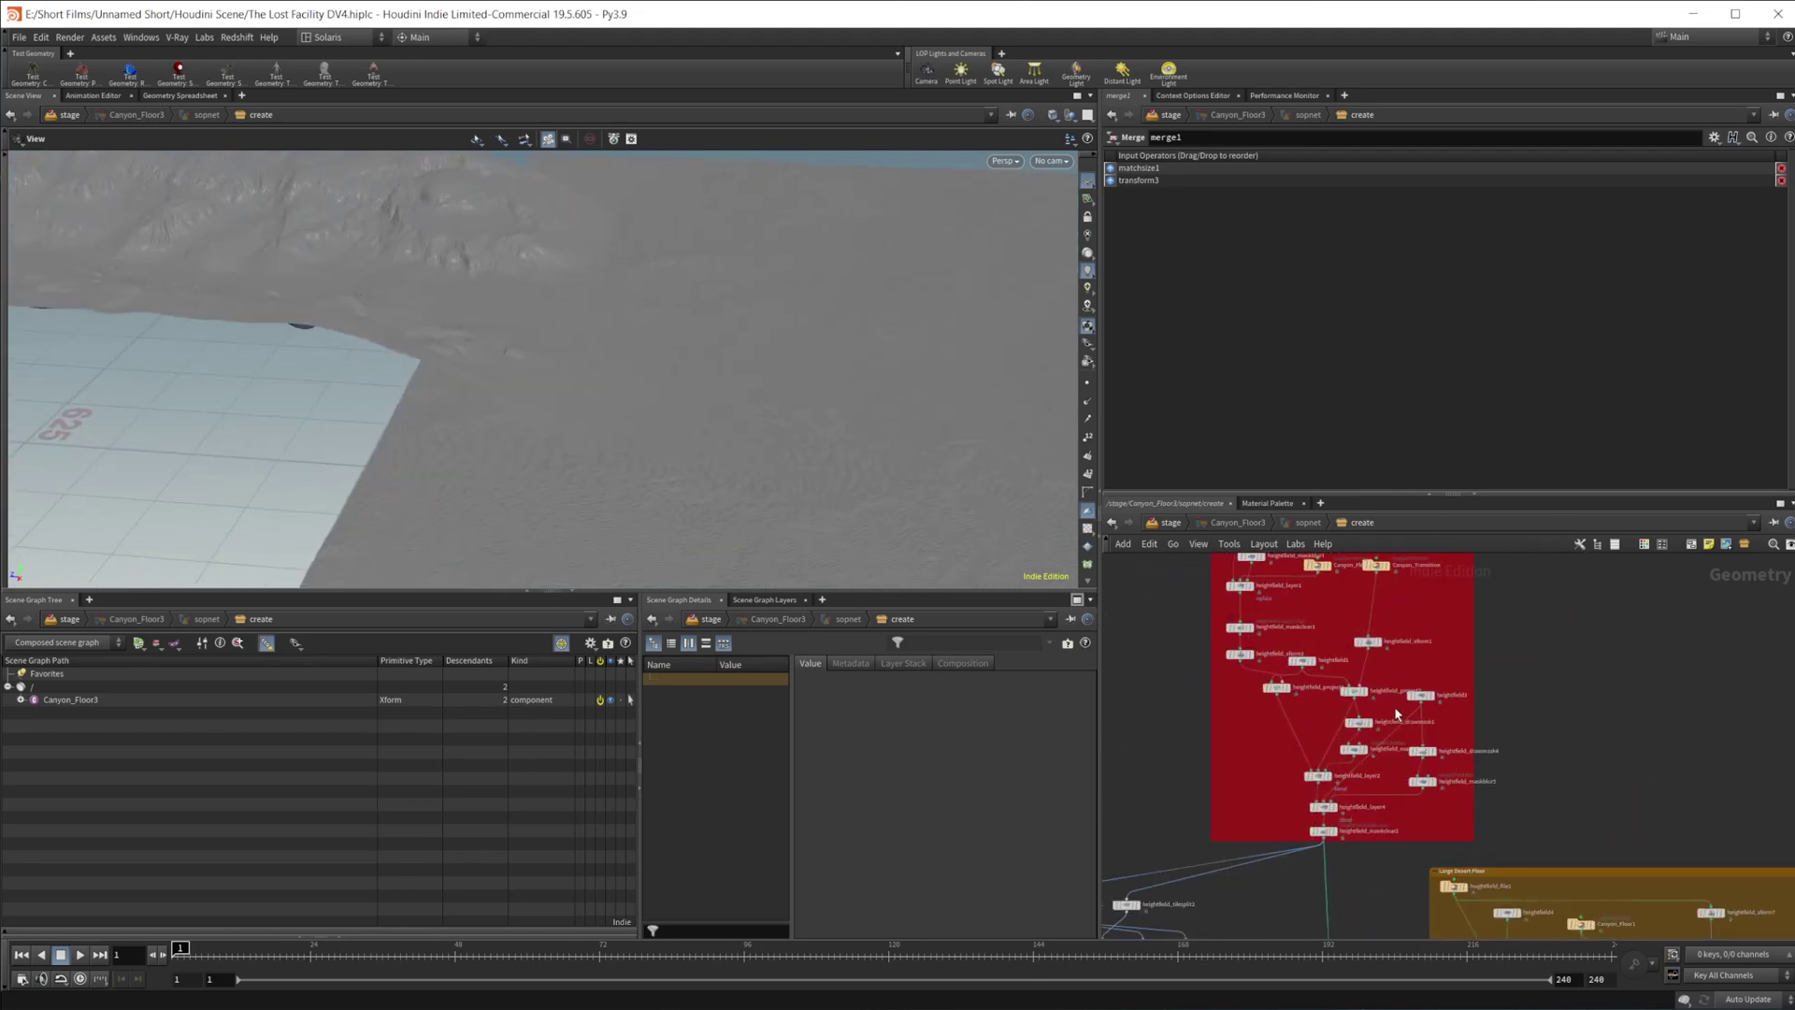
scroll(1575, 689, up, 2)
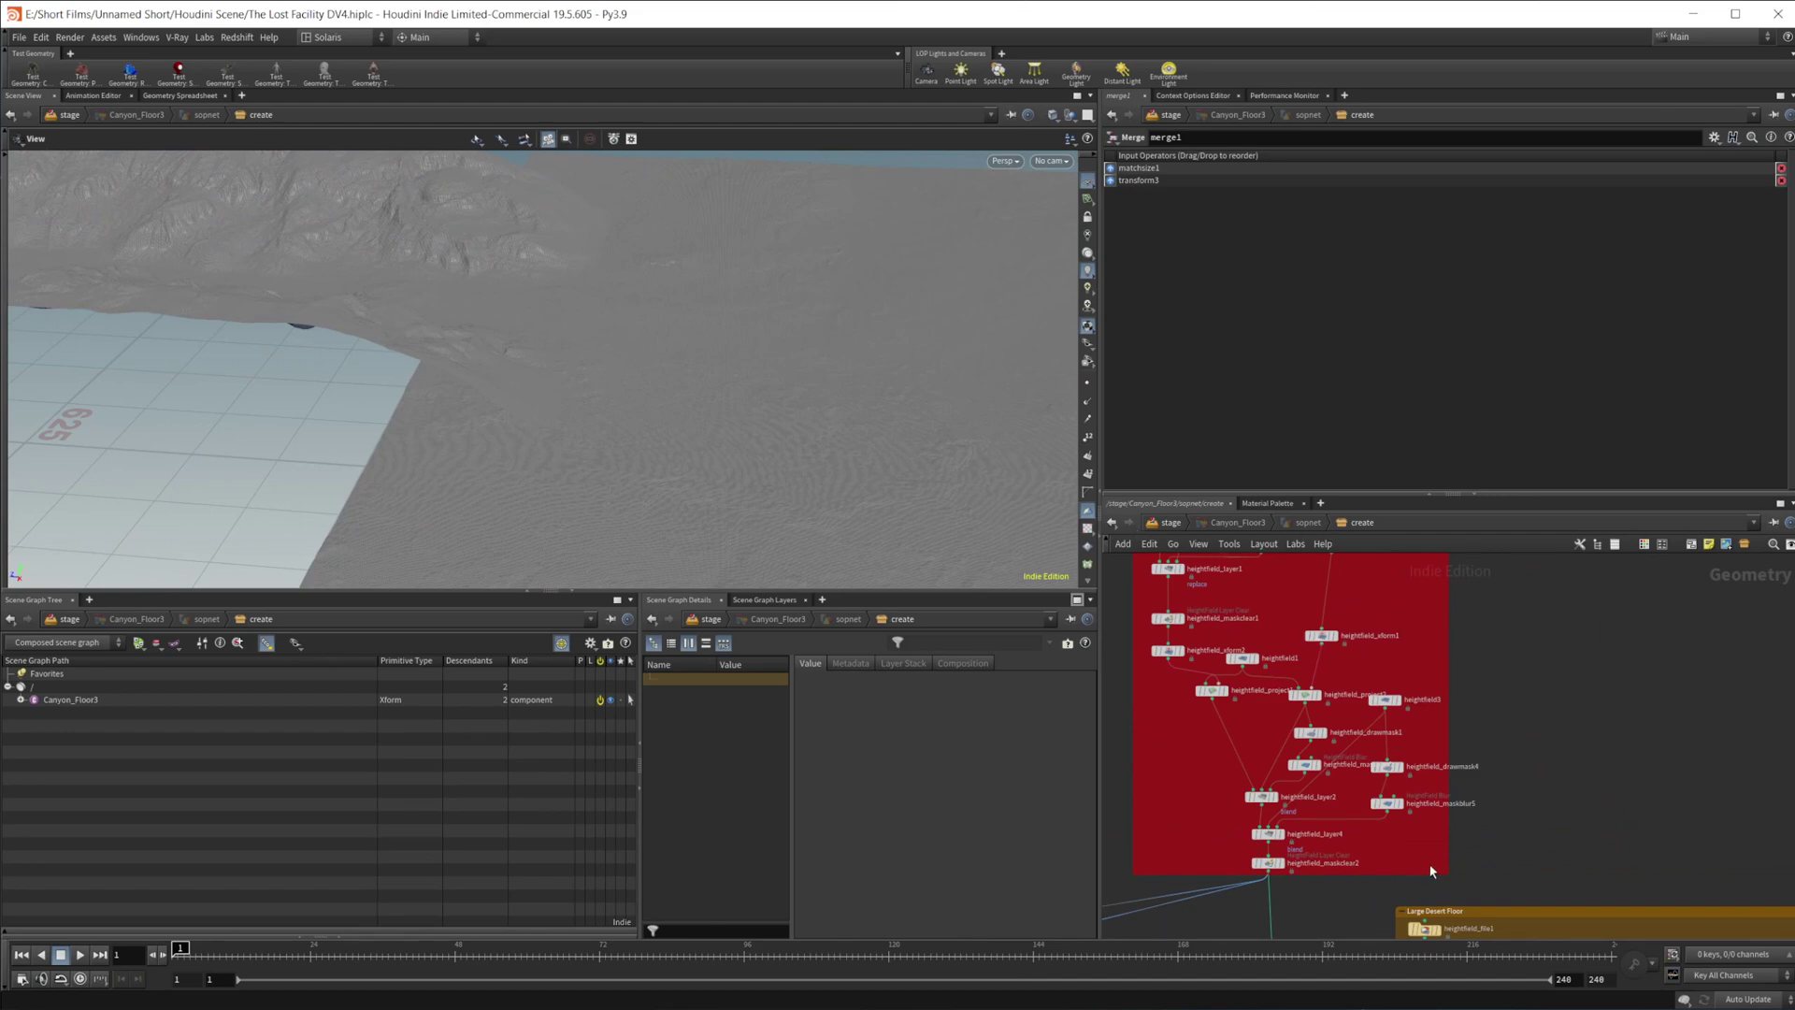
scroll(1431, 870, down, 3)
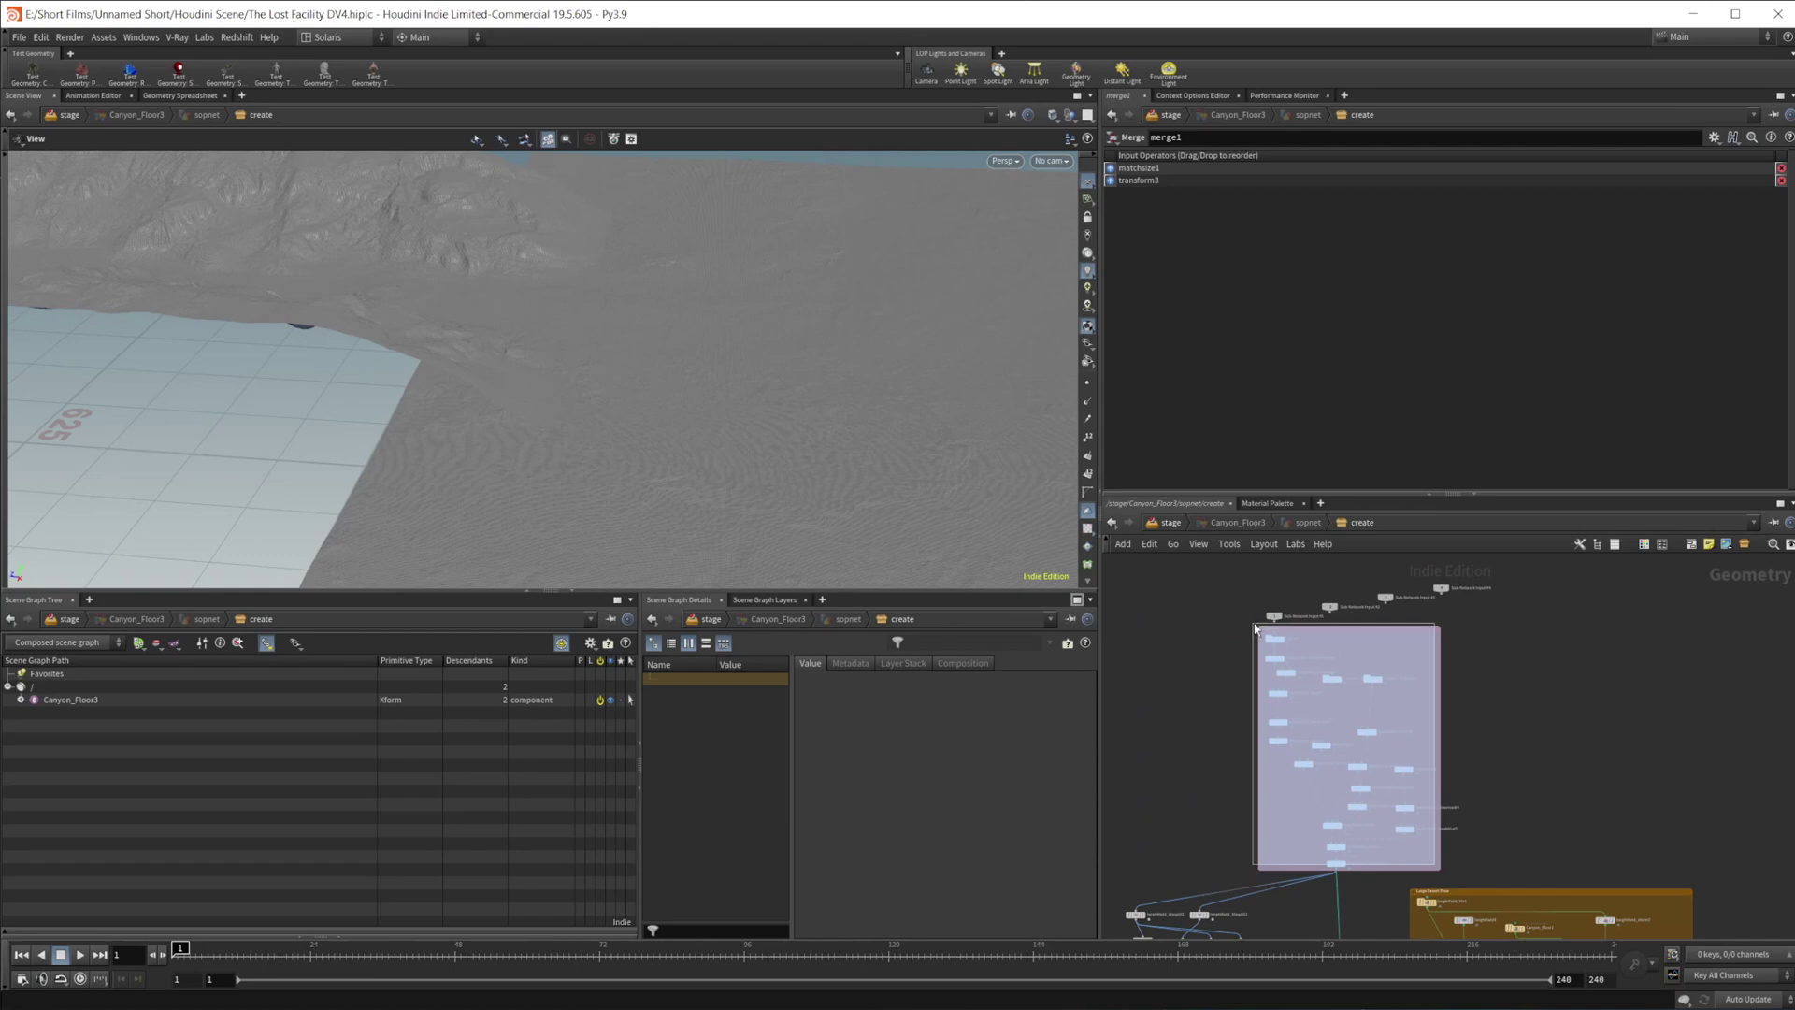
scroll(1460, 828, up, 3)
middle_drag(1460, 828, 1467, 821)
- Open the internal network of Canyon_Floor2 from the stage and select its heightfield node groups to compare them with Canyon_Floor3
click(1168, 523)
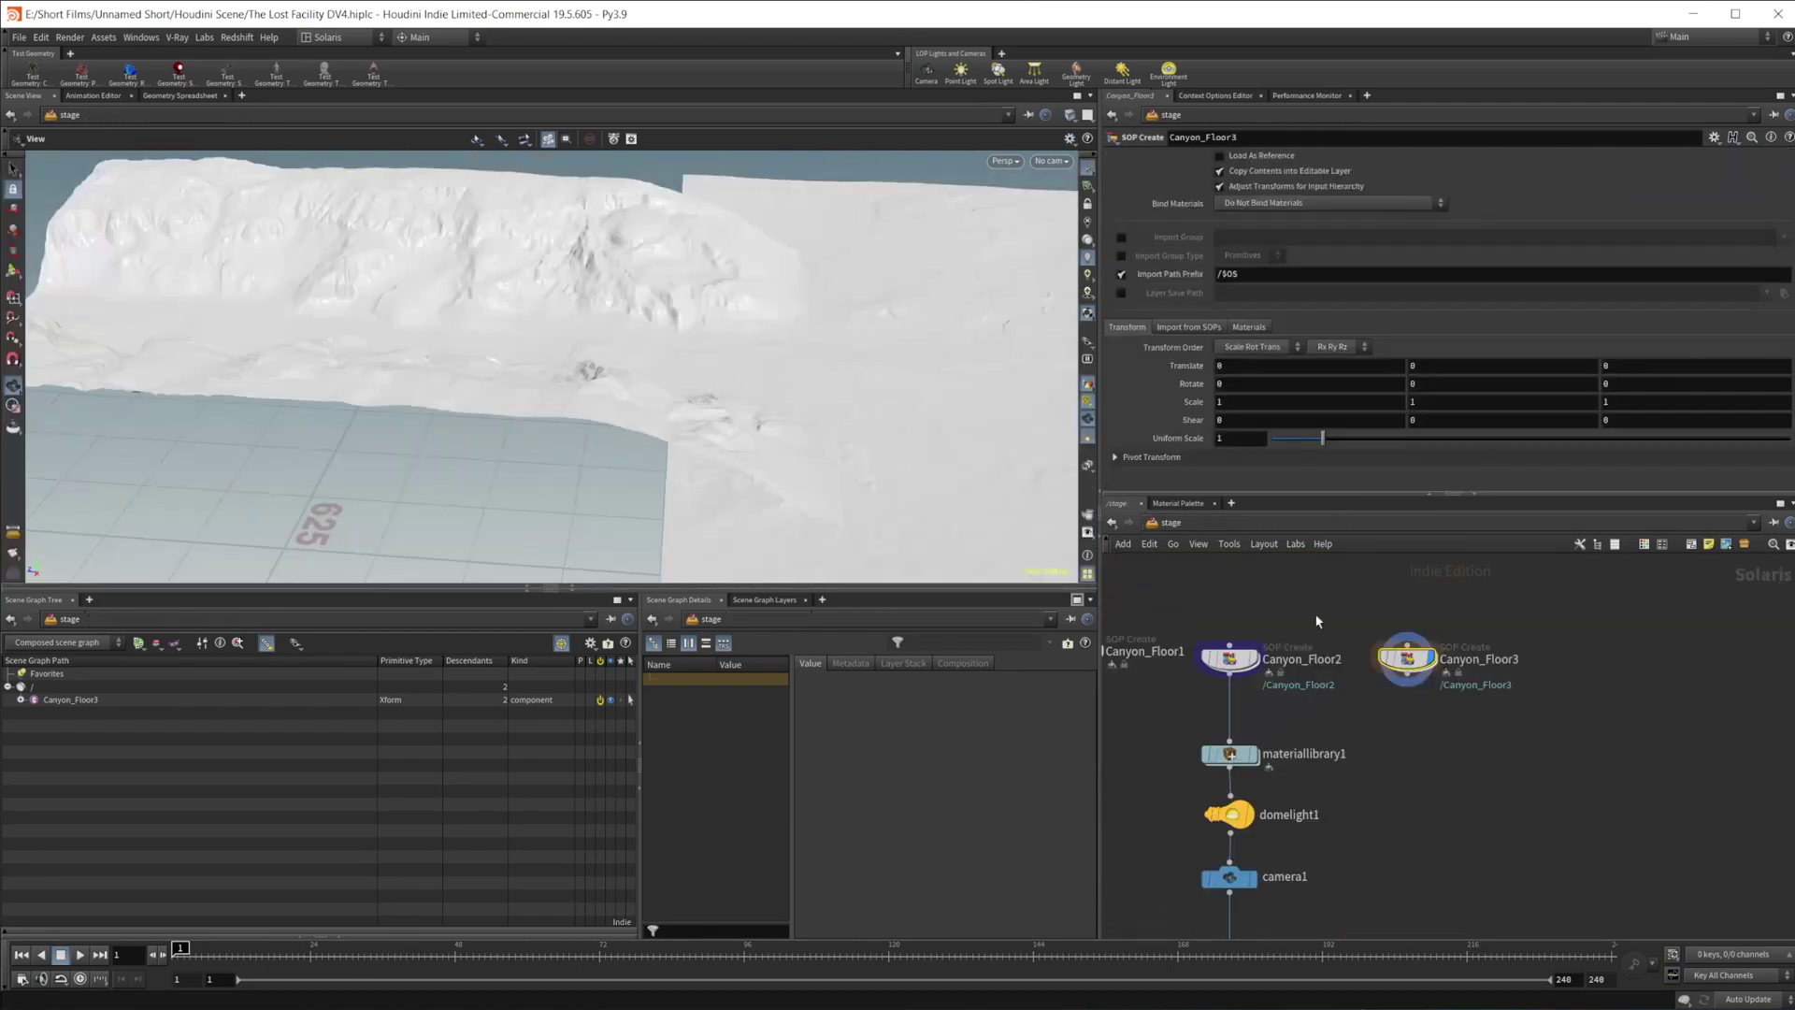
double_click(1235, 662)
scroll(1427, 758, down, 4)
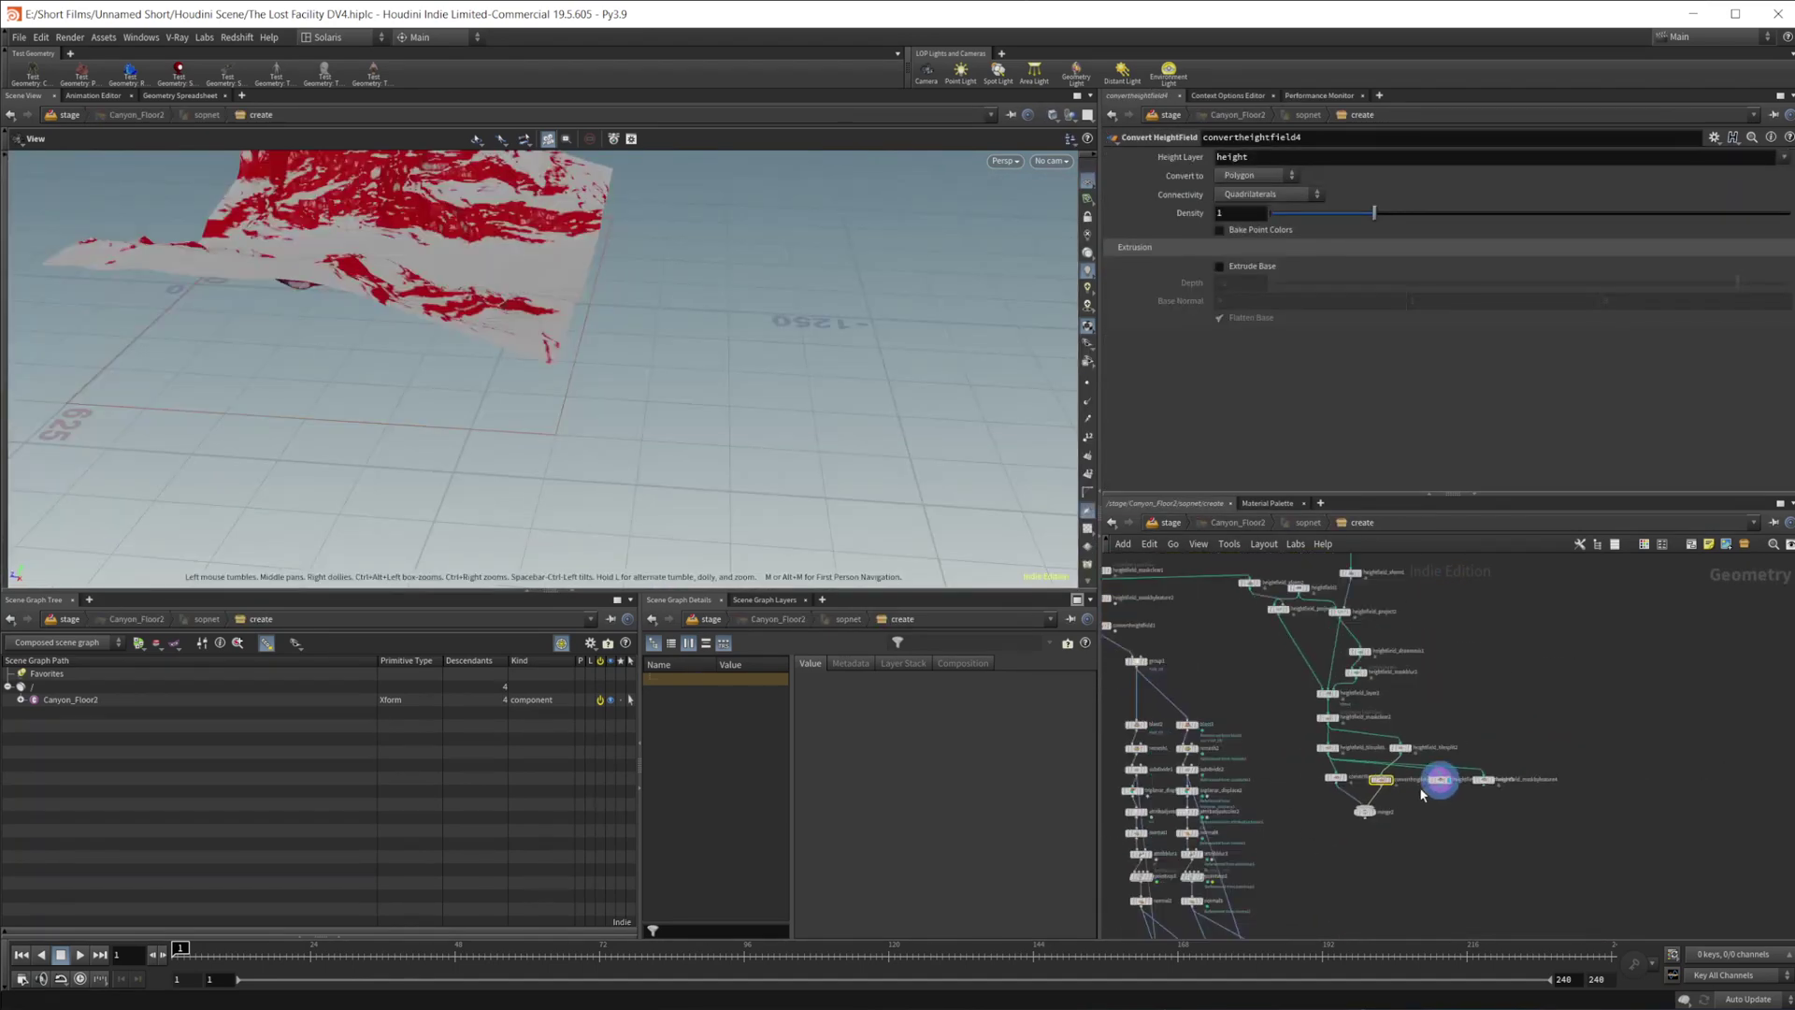
drag(1313, 670, 1534, 897)
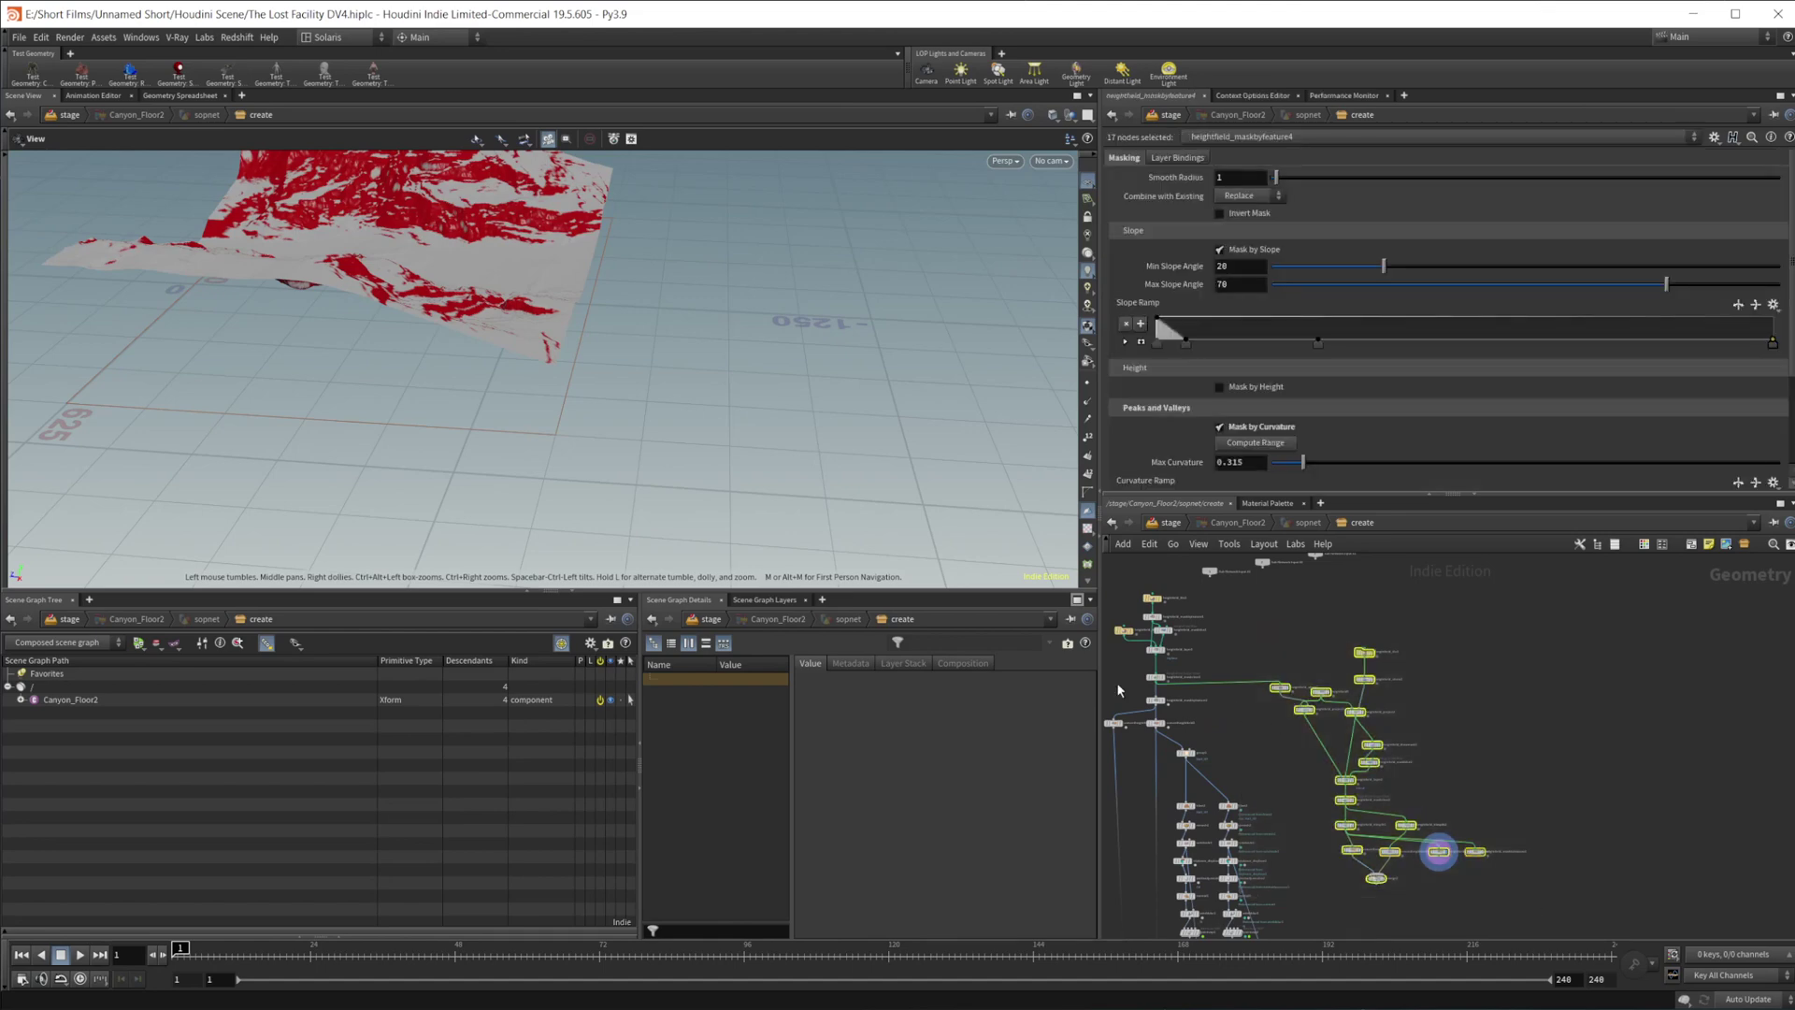
middle_drag(1355, 766, 1431, 775)
drag(1166, 585, 1257, 689)
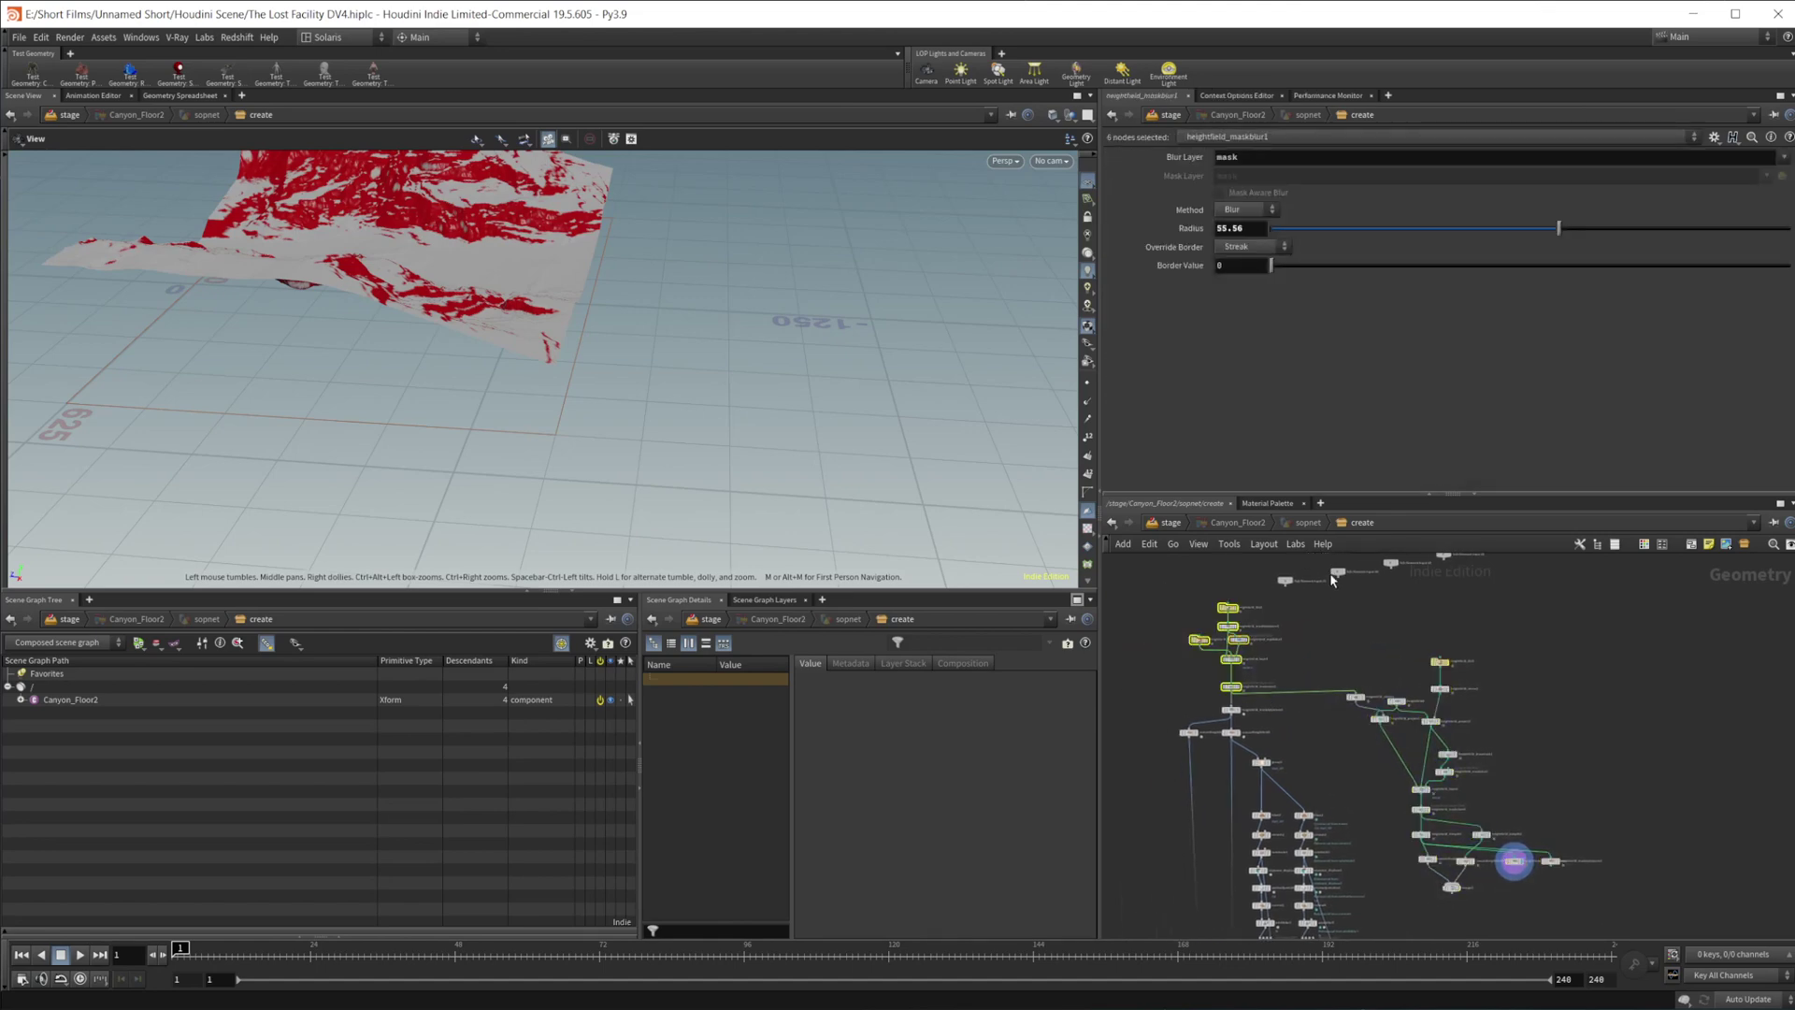
- Go back through the stage into Canyon_Floor3's internal network and view the canyon together with the surrounding desert floor
click(1176, 523)
double_click(1408, 656)
middle_drag(1549, 798, 1521, 787)
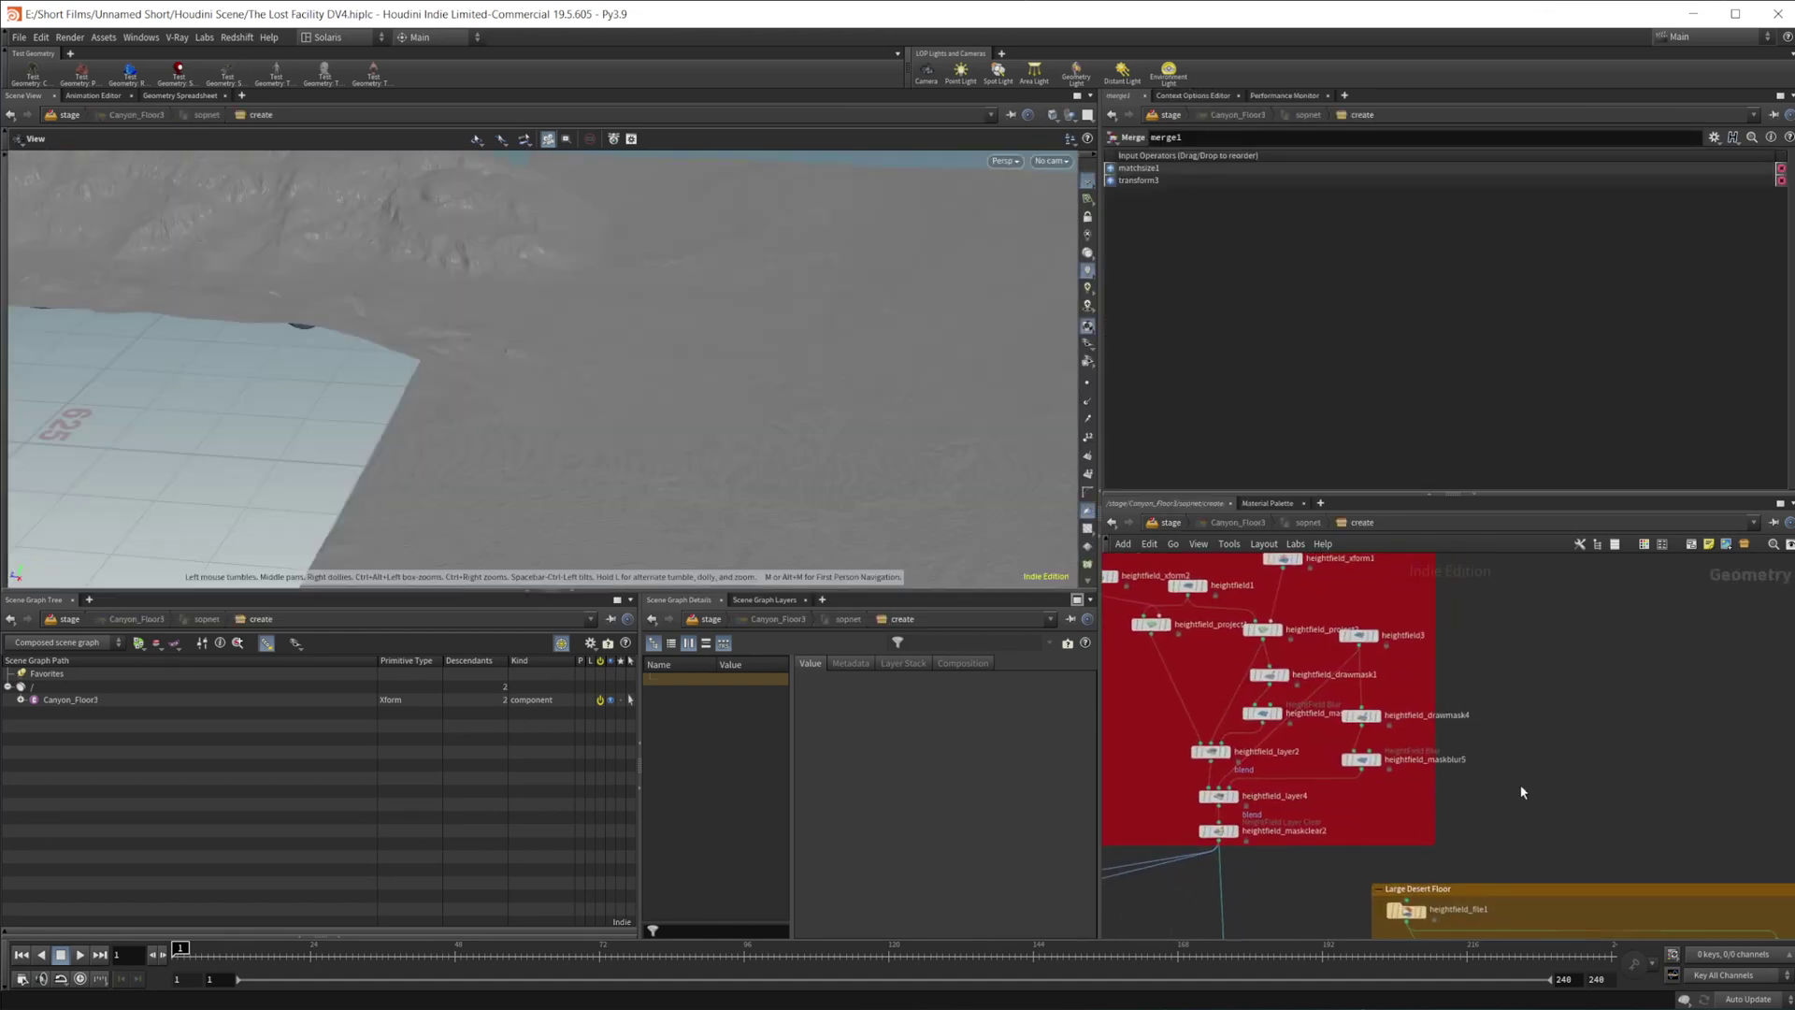
scroll(1522, 792, down, 5)
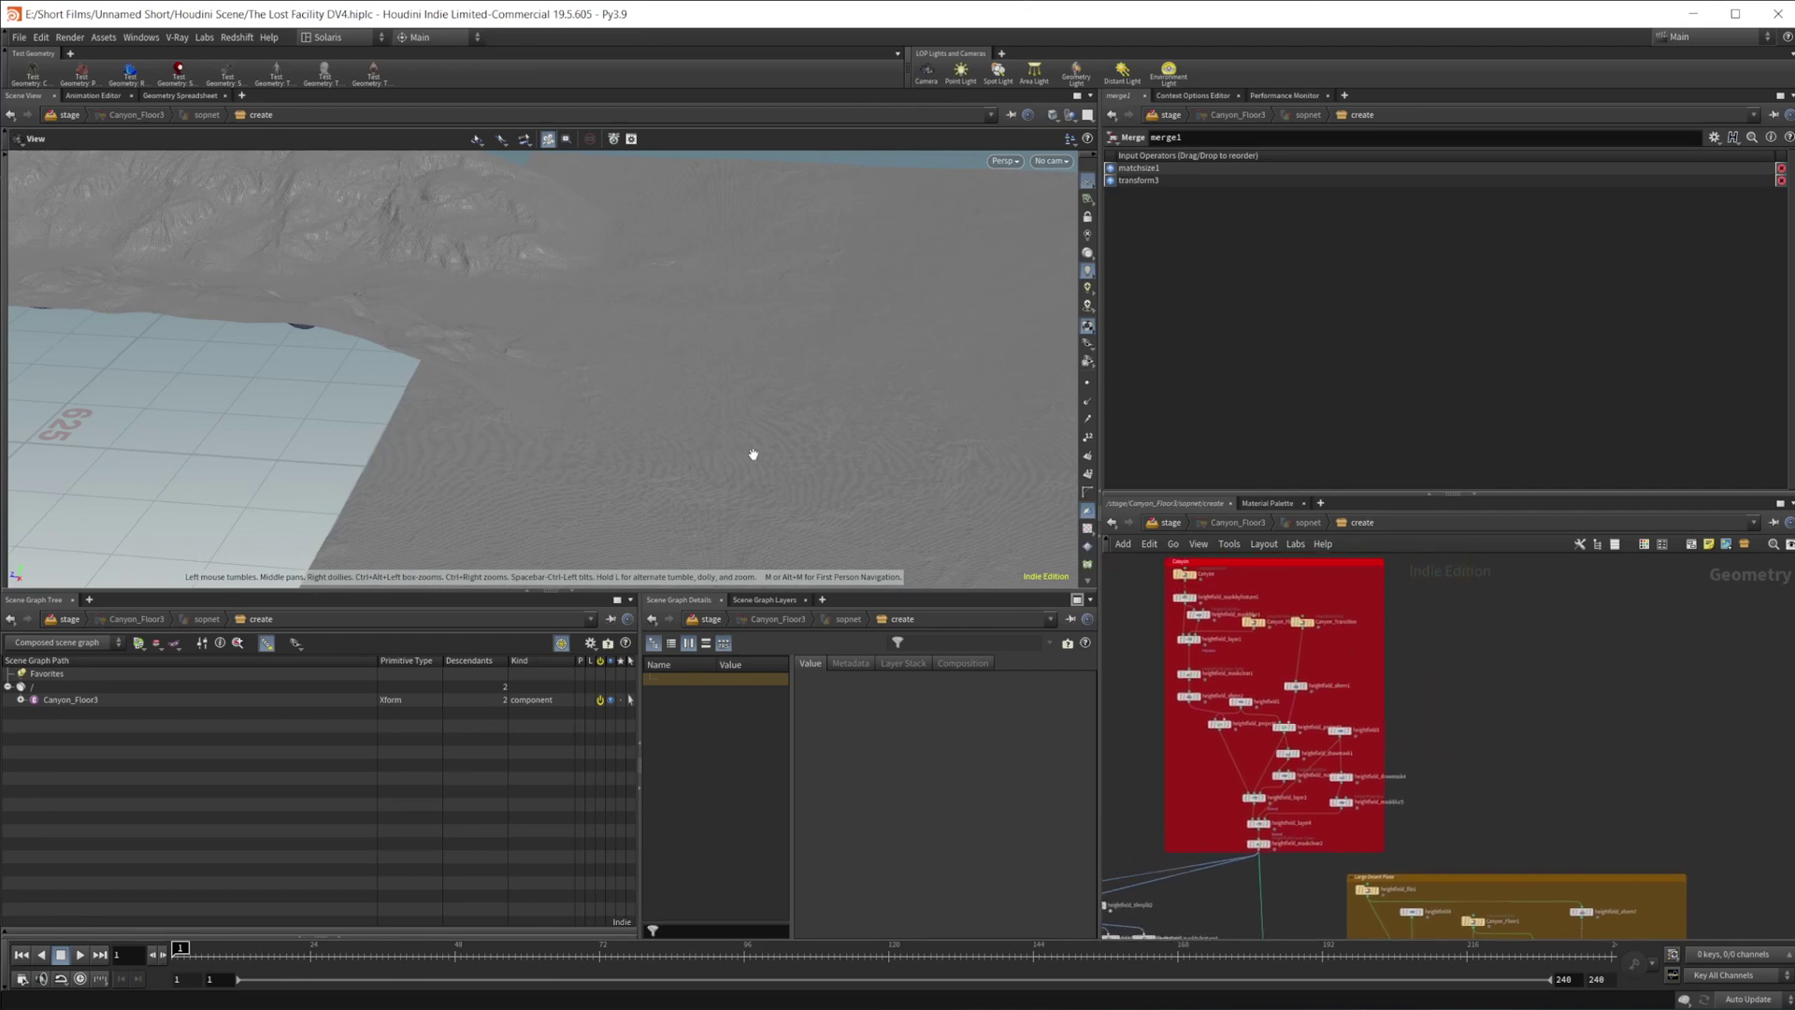
drag(664, 411, 549, 447)
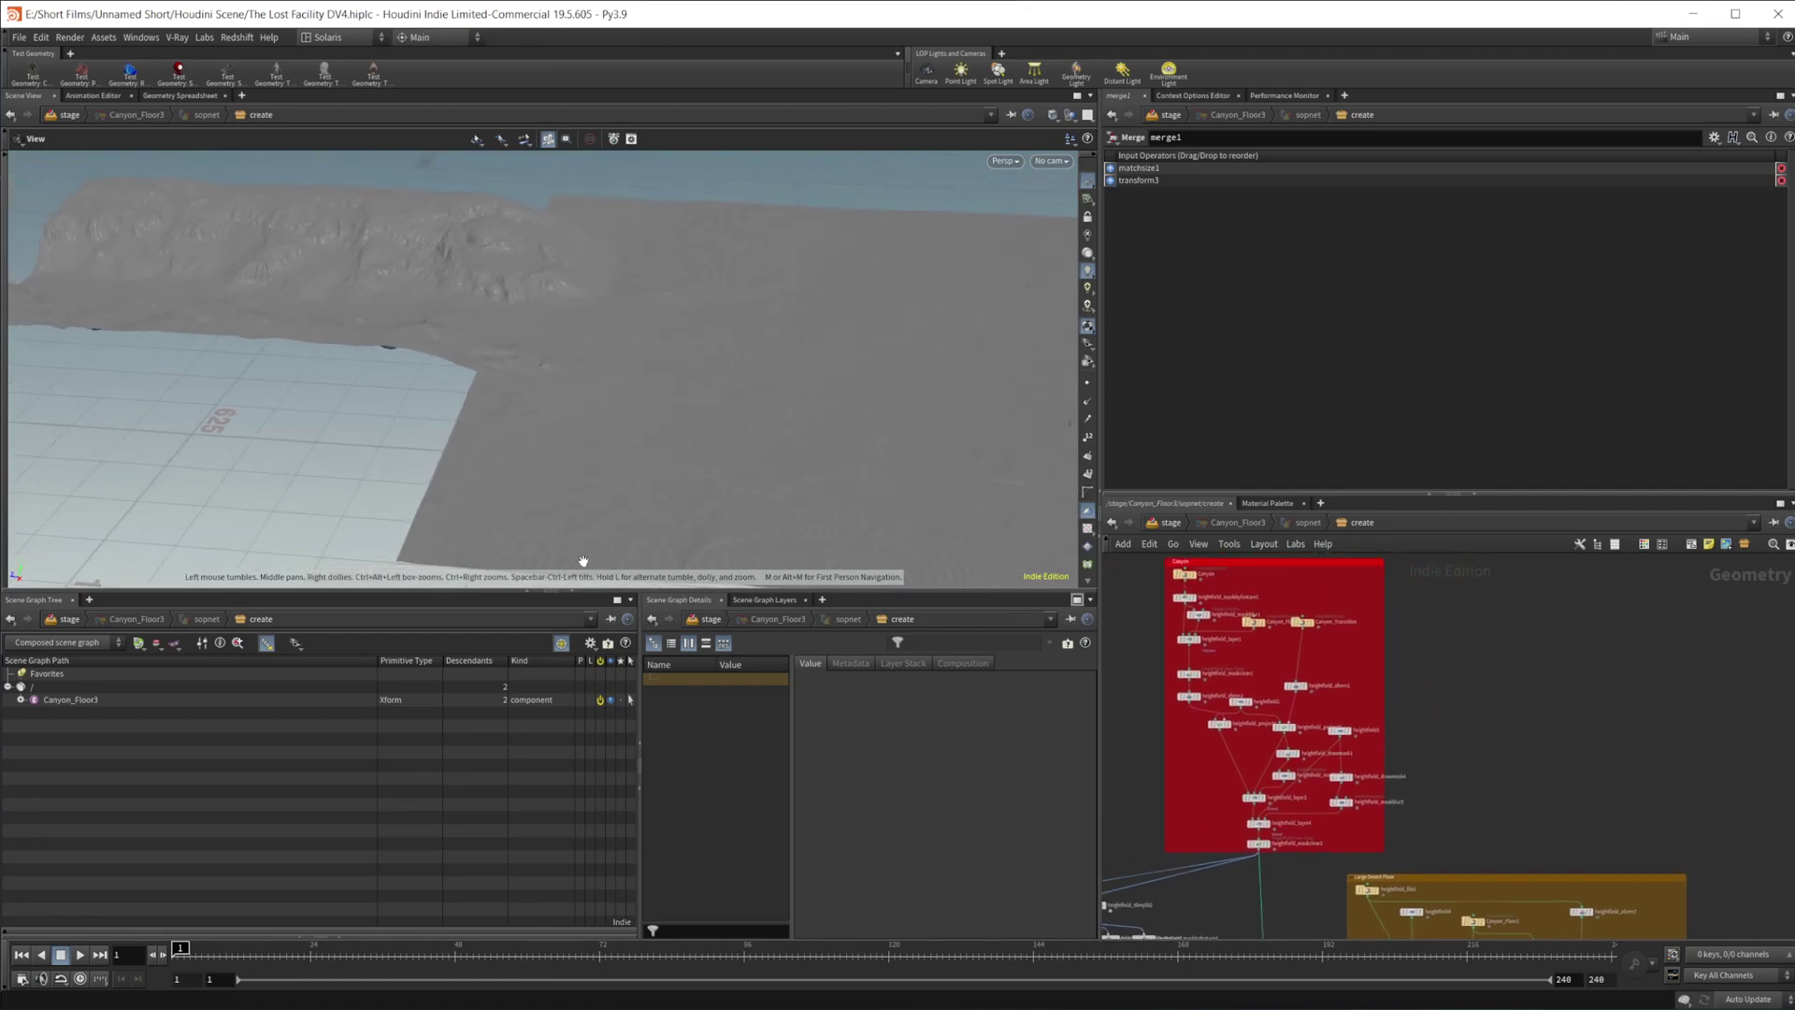
- Select the Canyon network box and display the output of heightfield_maskclear2 to view the canyon terrain by itself
mouse_move(1505, 790)
middle_down()
mouse_move(1579, 757)
mouse_move(1588, 729)
mouse_move(1515, 749)
mouse_move(1505, 893)
middle_up()
click(1264, 619)
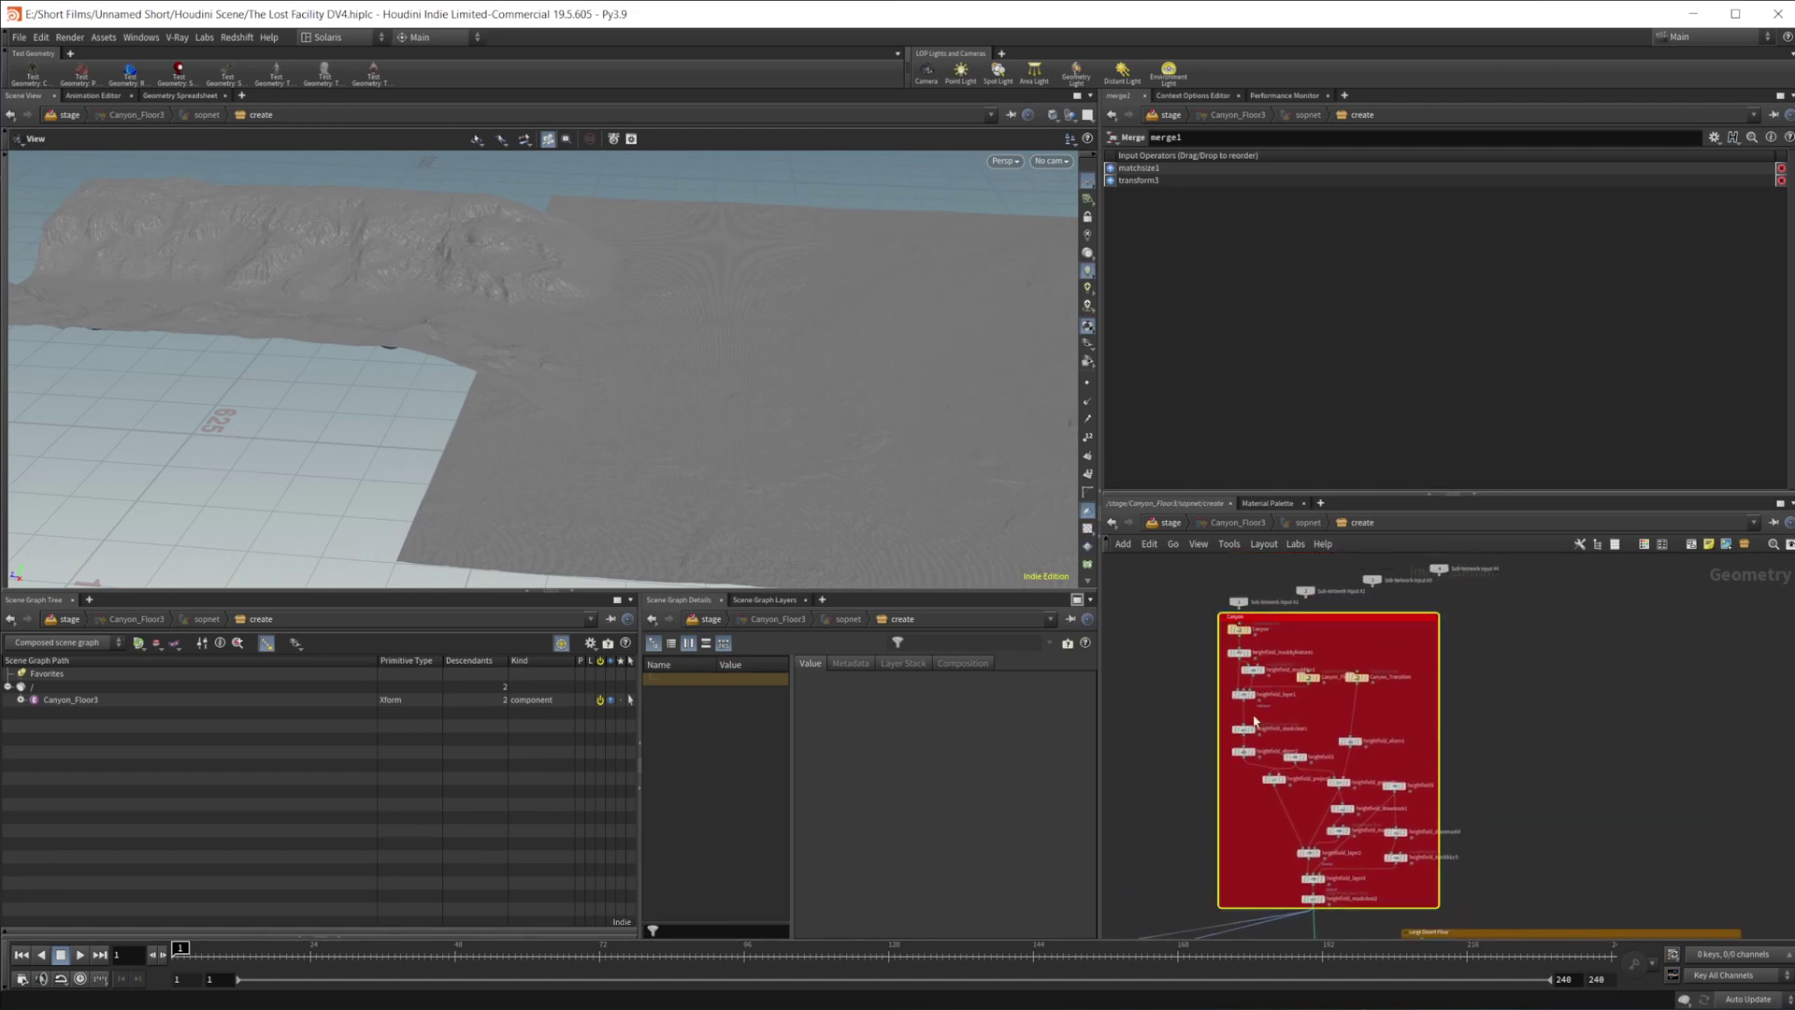
middle_drag(1607, 806, 1562, 758)
scroll(1370, 842, up, 3)
middle_drag(1188, 907, 1356, 732)
scroll(1356, 732, up, 2)
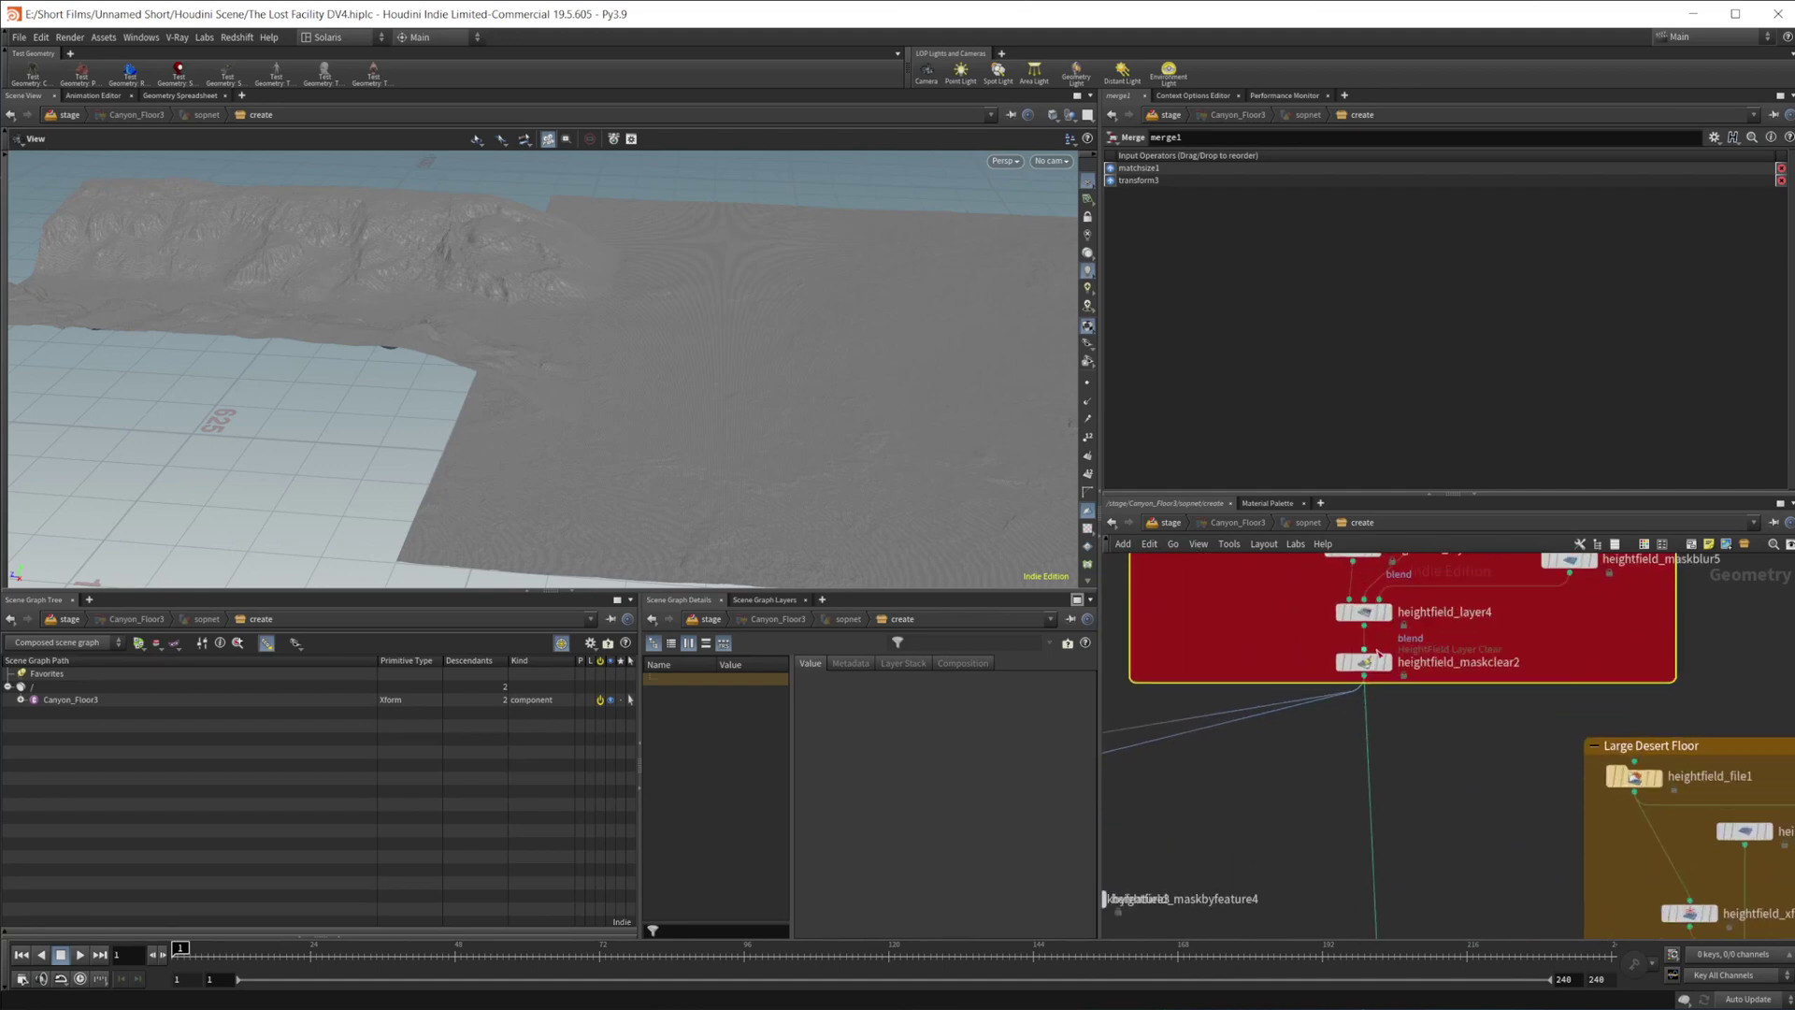
click(1392, 642)
middle_drag(425, 338, 616, 416)
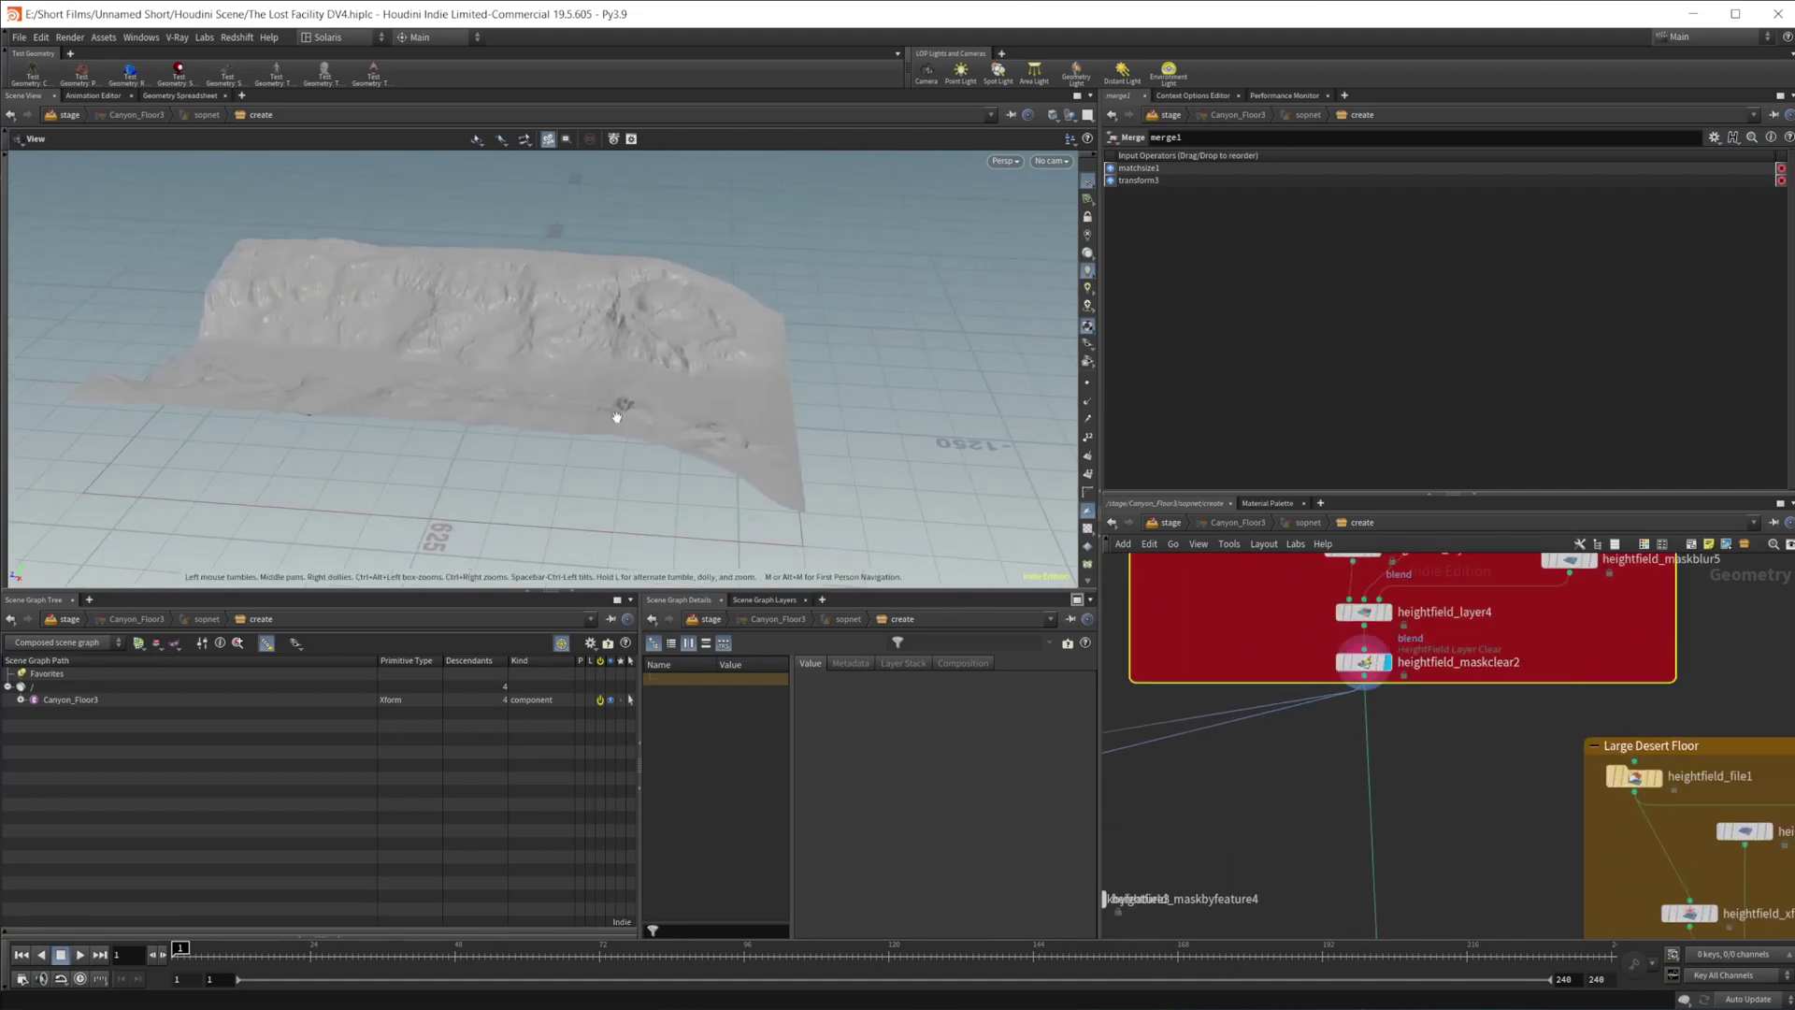
- Look over the Large Desert Floor network box and bring its starting nodes around heightfield_file1 into view
scroll(1445, 762, down, 5)
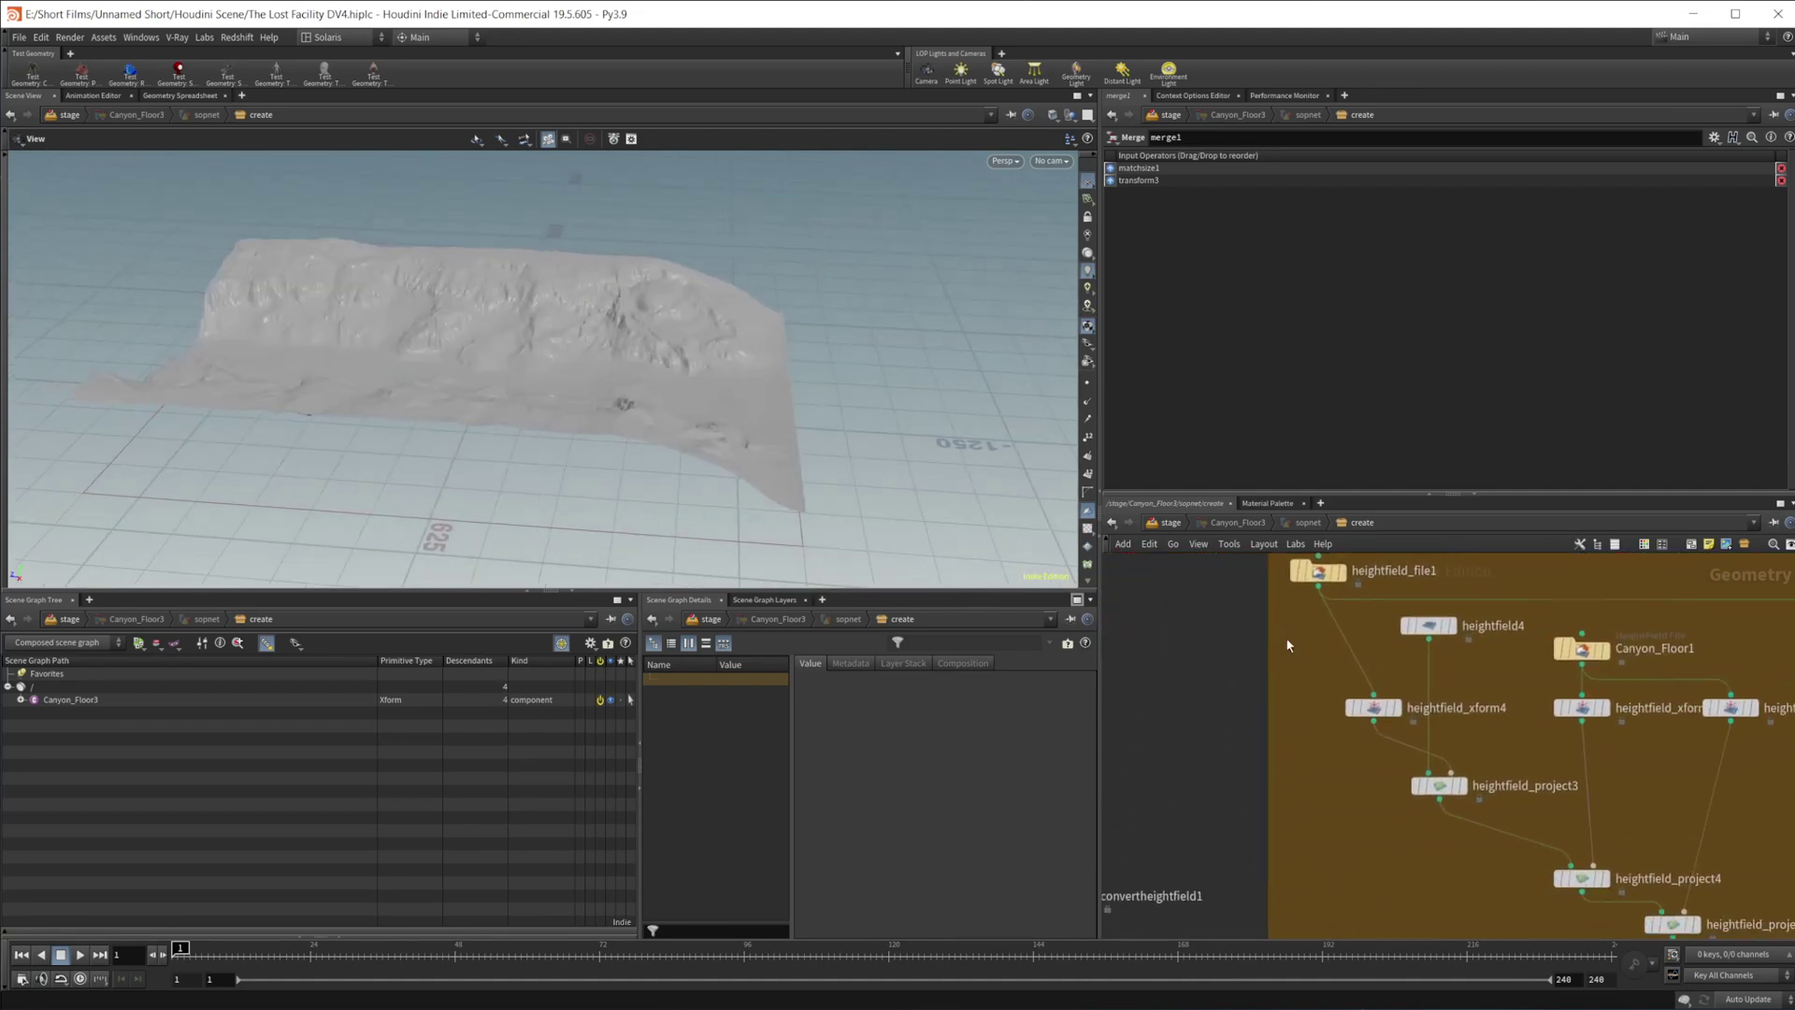
scroll(1459, 795, down, 3)
middle_drag(1549, 868, 1574, 812)
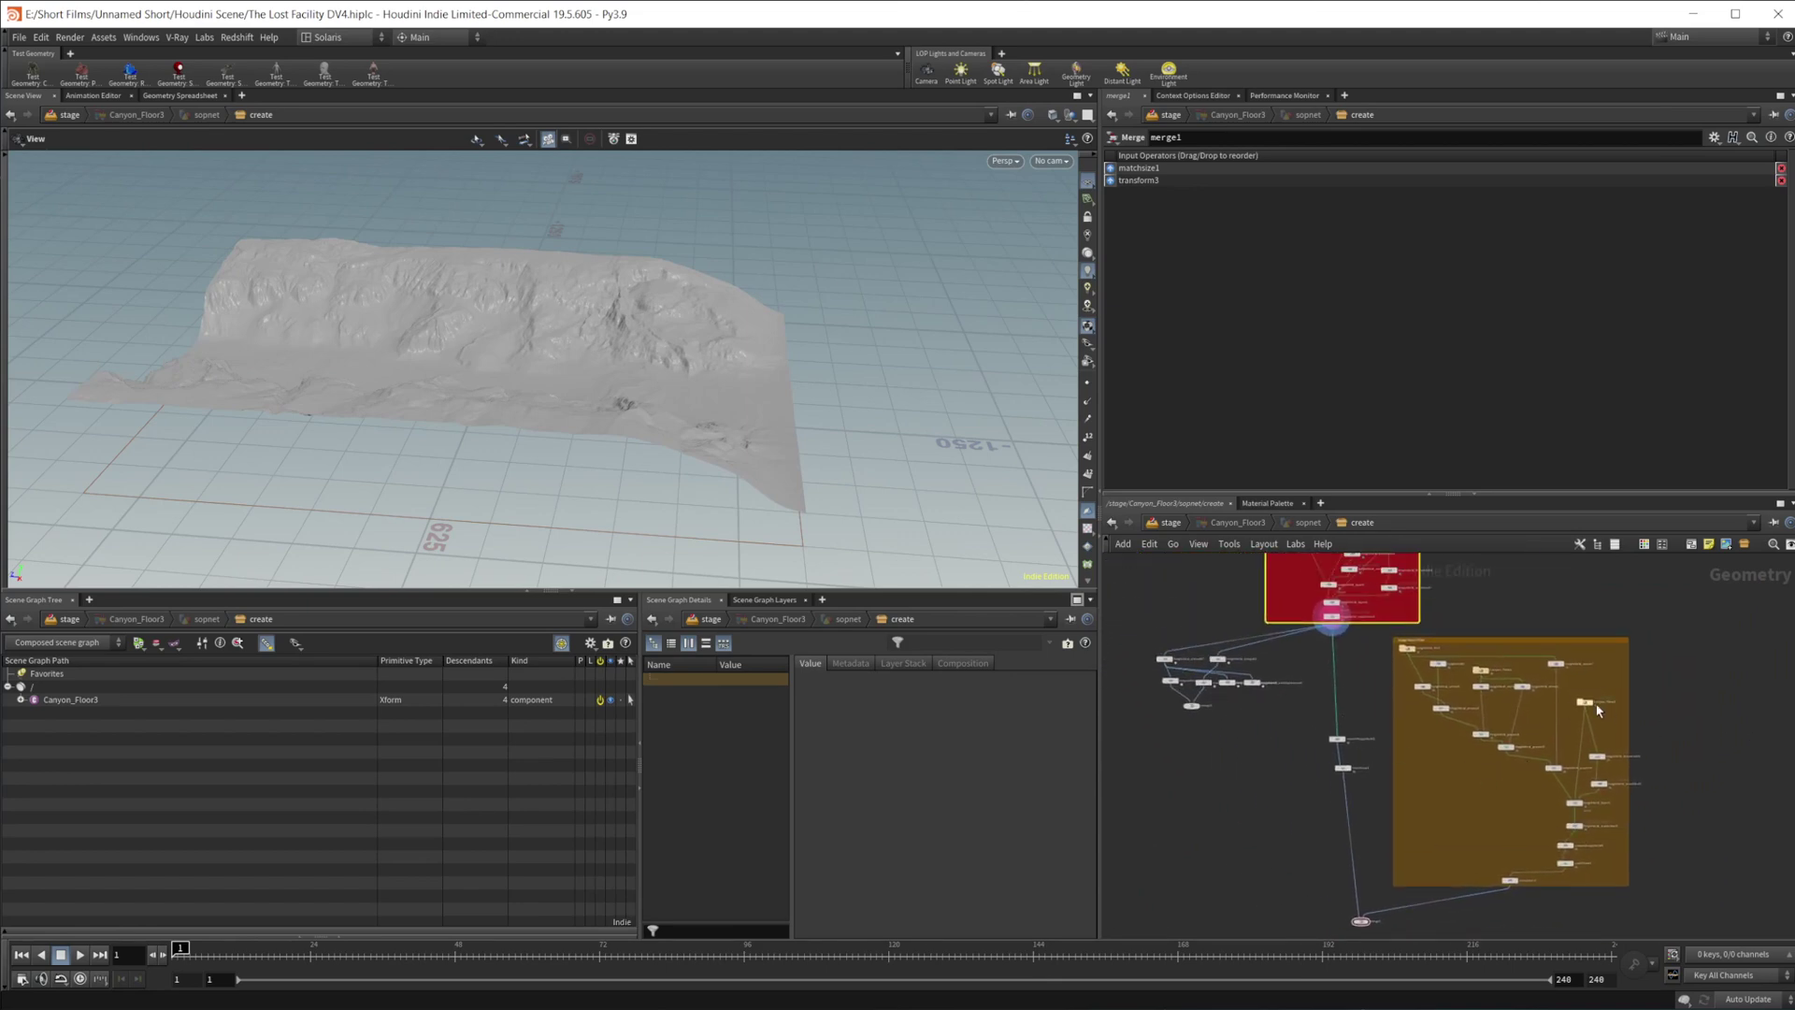
scroll(1598, 711, up, 3)
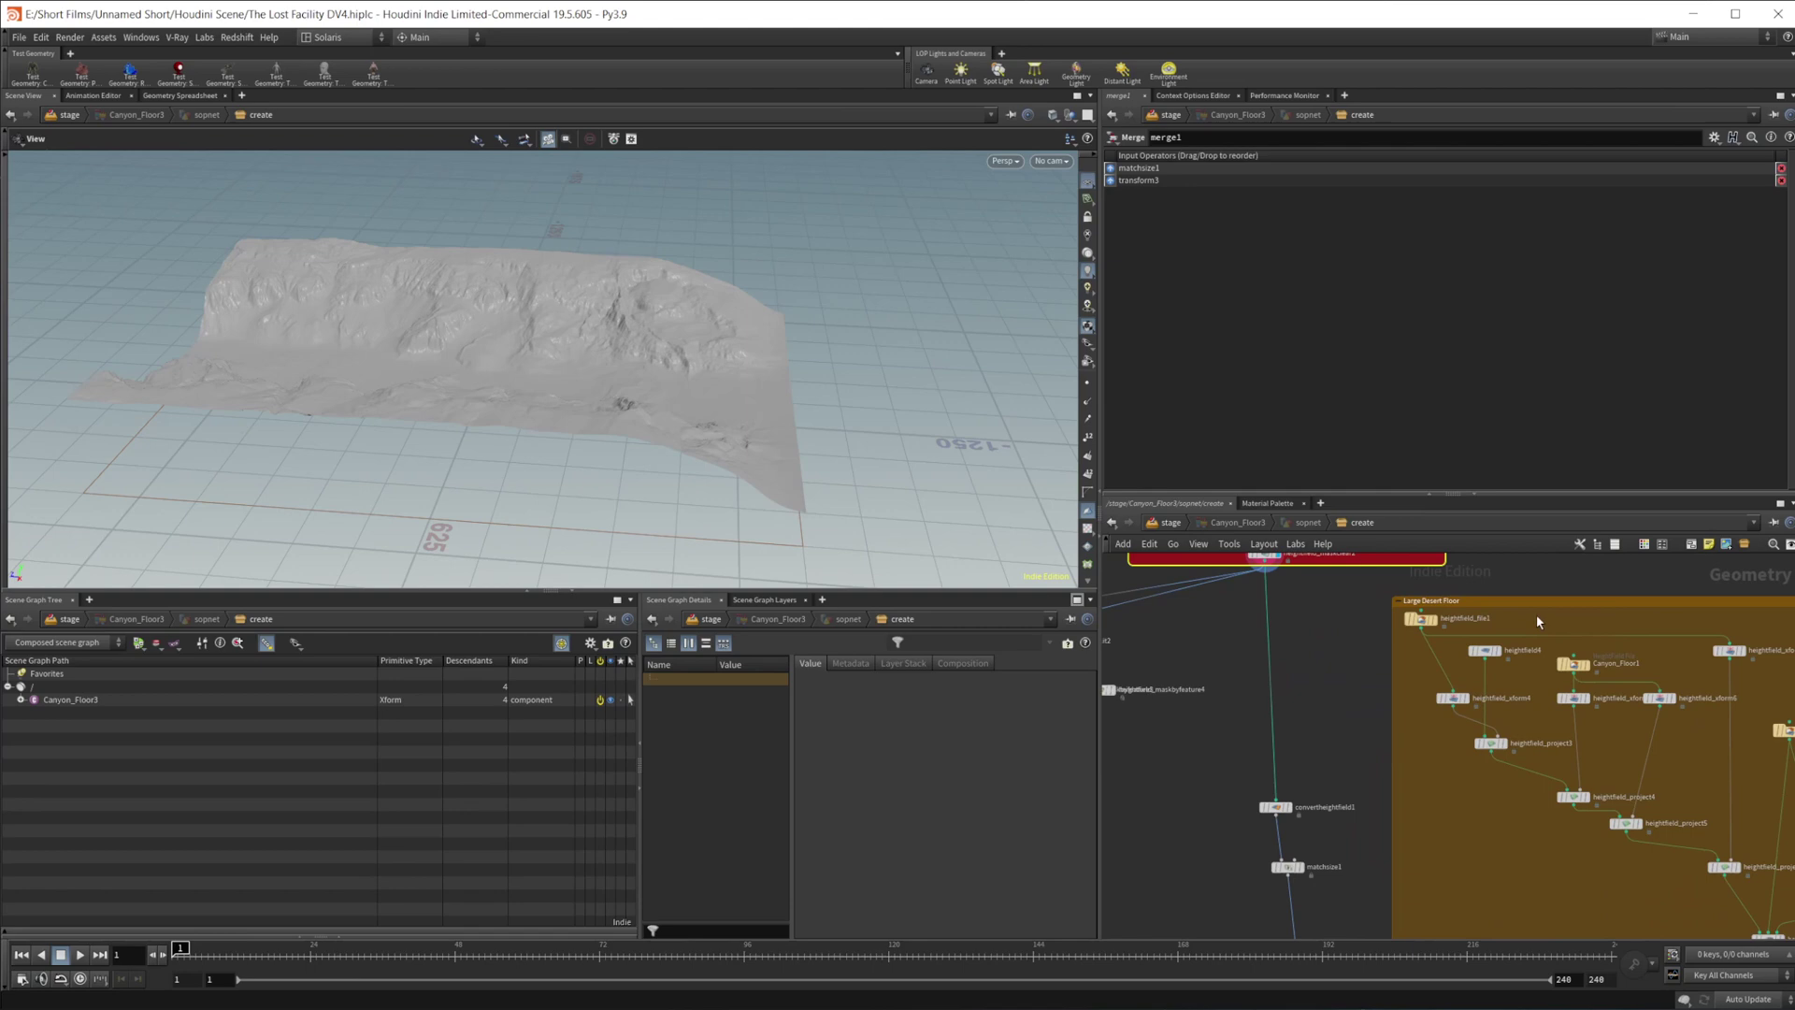
scroll(1536, 619, up, 2)
middle_drag(1501, 622, 1356, 634)
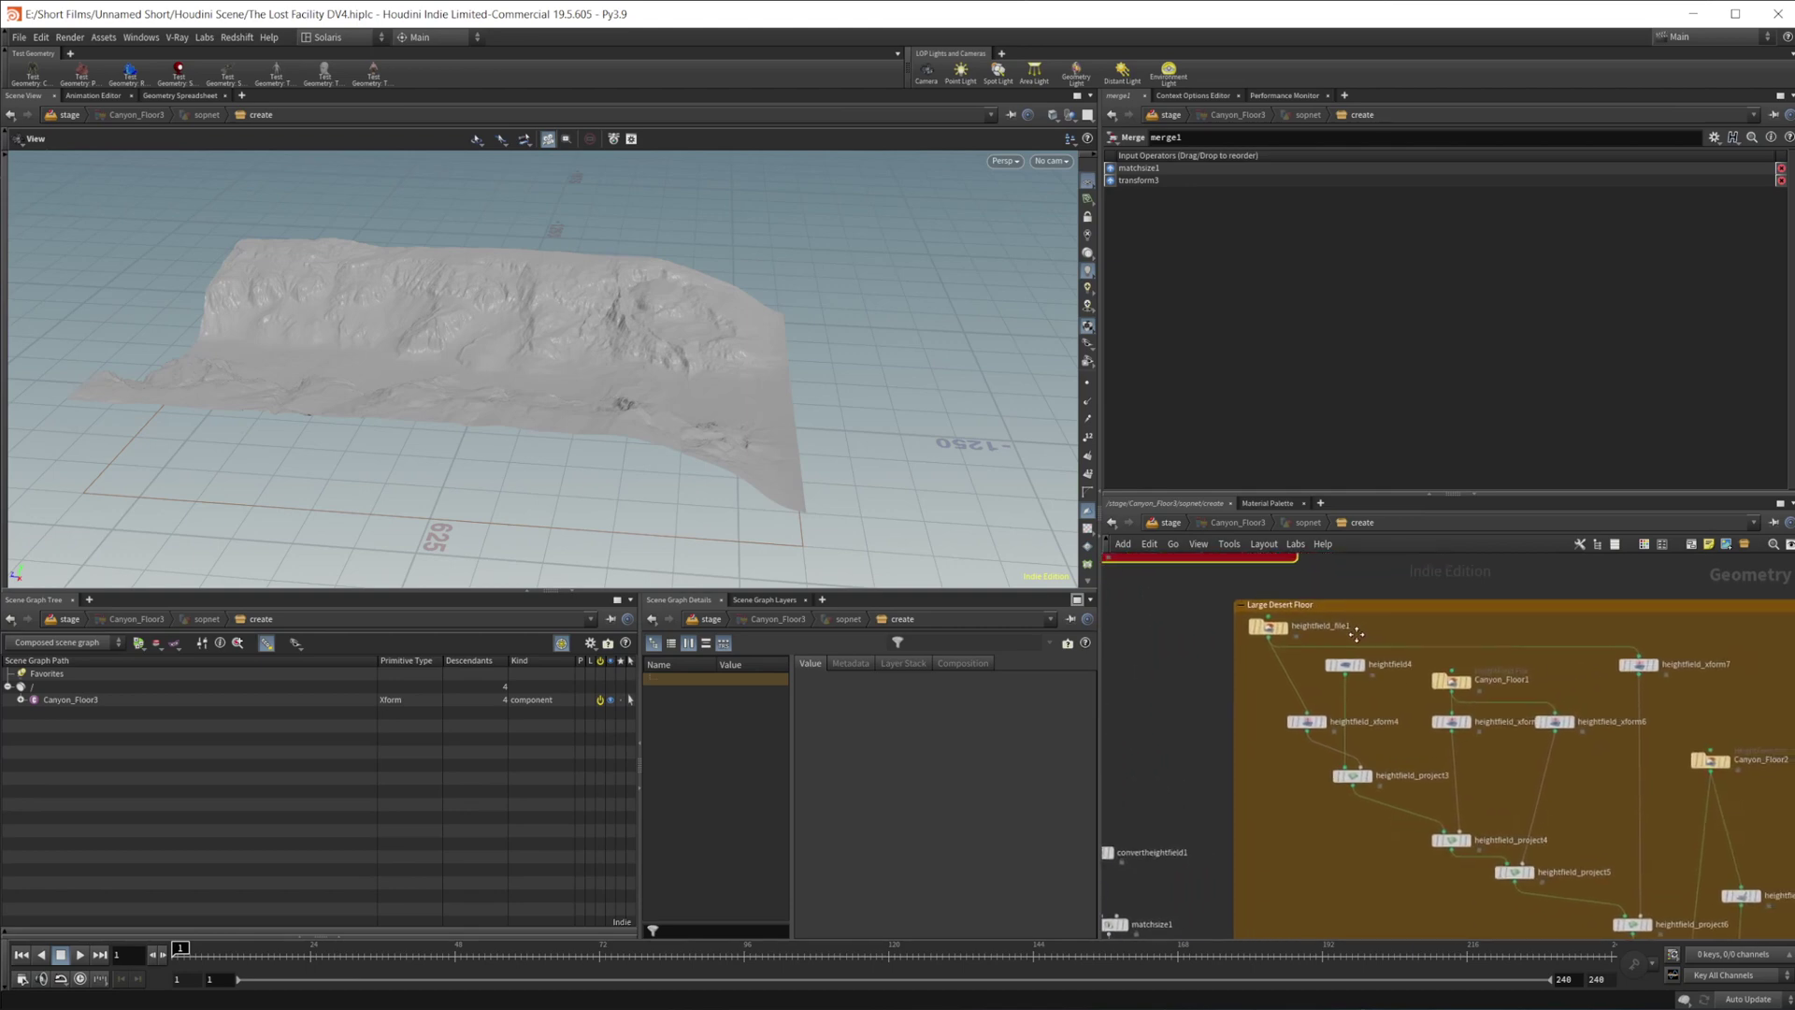
middle_drag(1568, 644, 1525, 645)
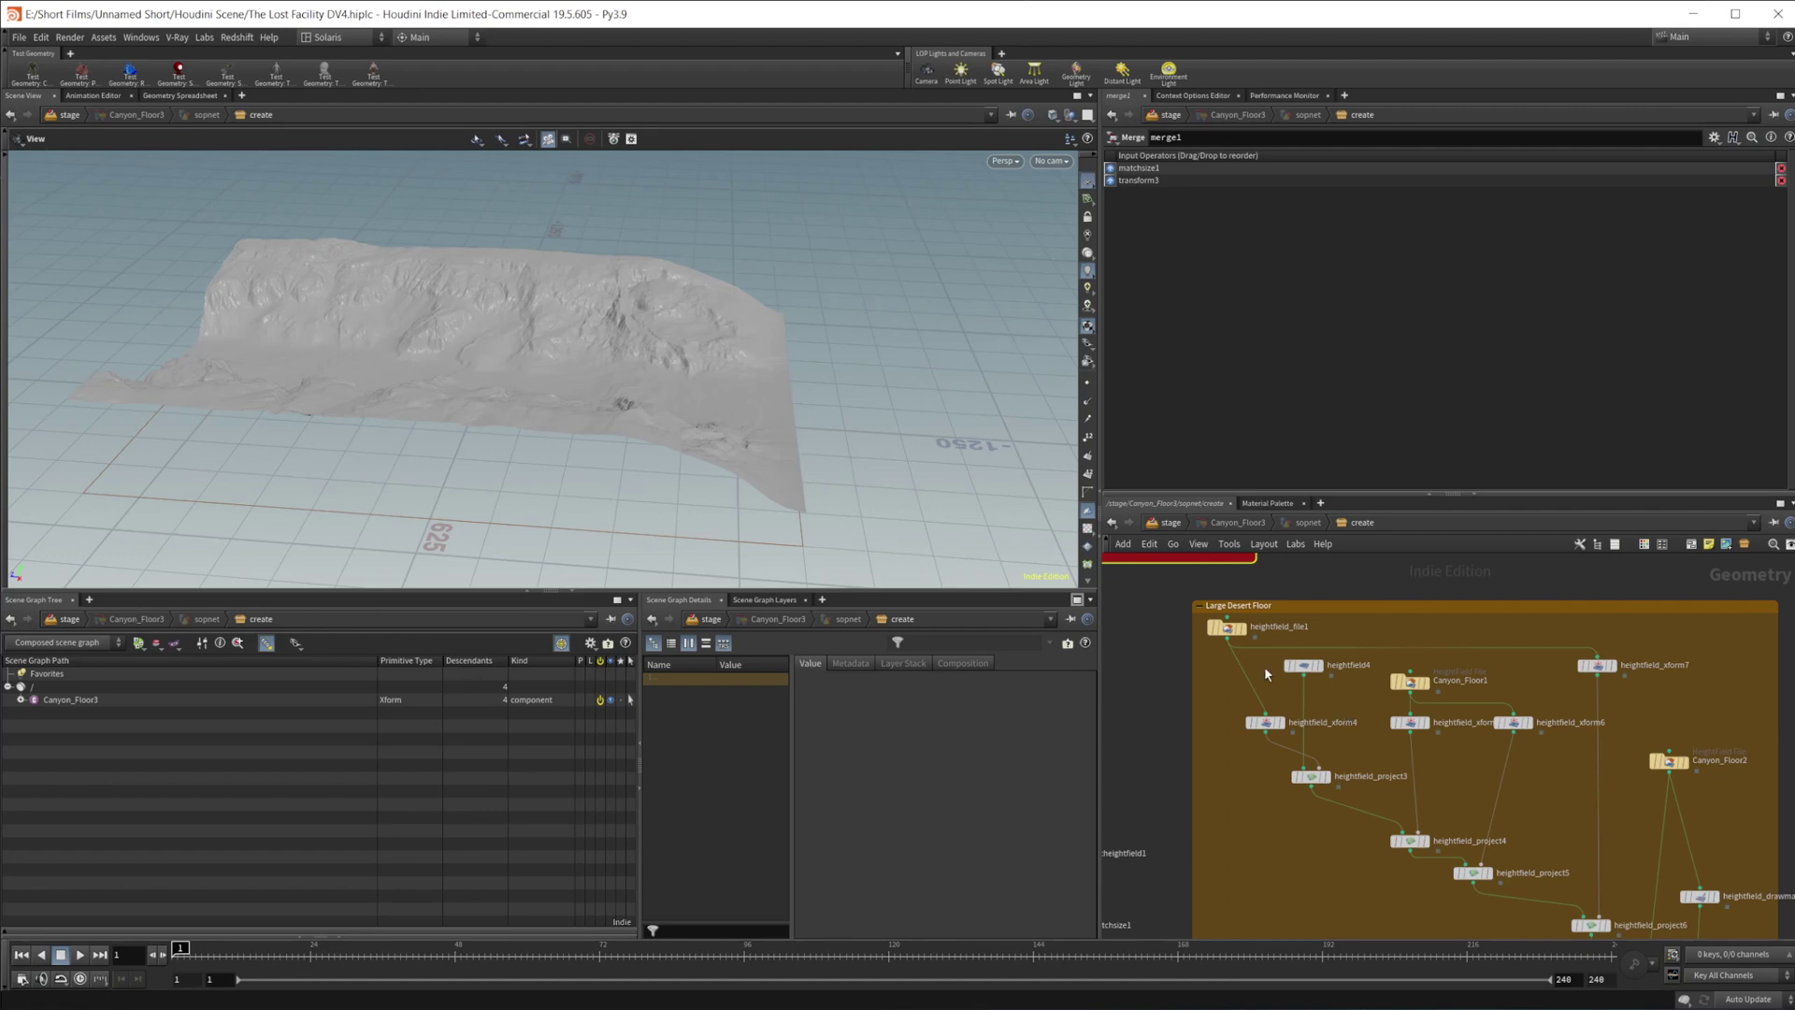
- Display the output of heightfield_file1 and inspect the desert floor terrain from several angles and up close
click(1240, 628)
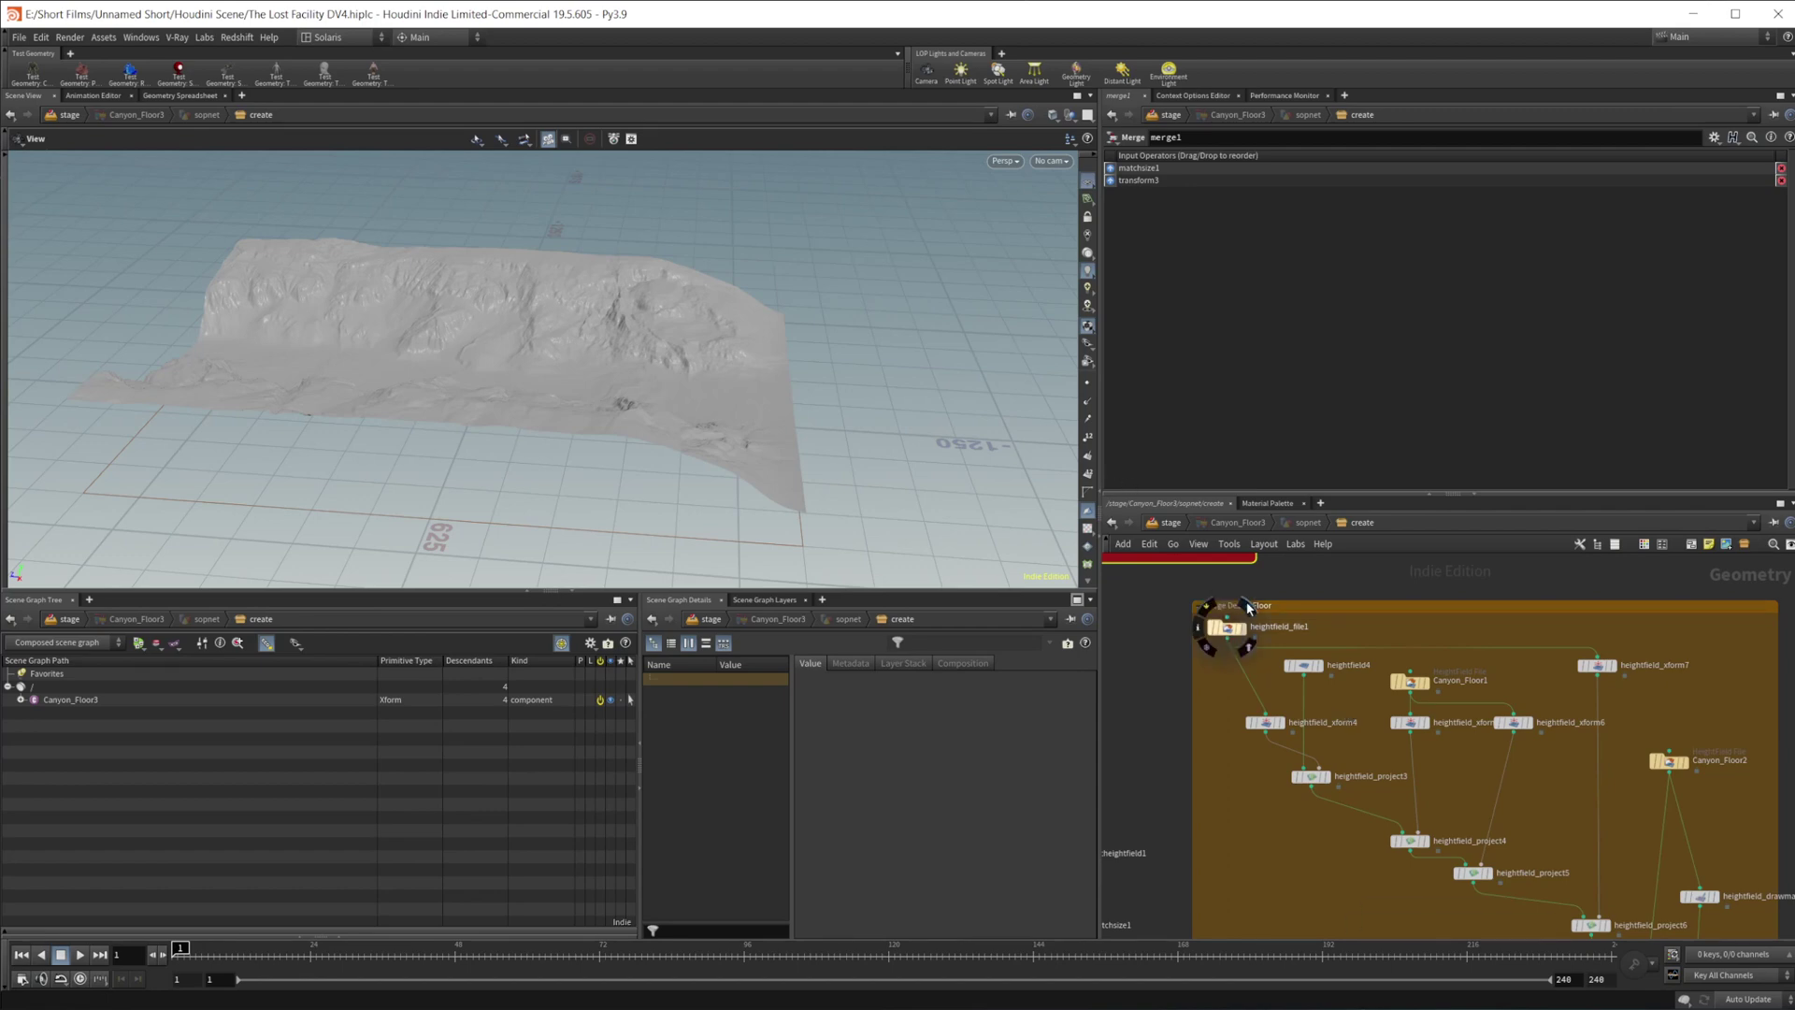
alt+drag(689, 463, 605, 413)
alt+right_drag(604, 413, 671, 375)
mouse_move(672, 375)
mouse_down()
mouse_move(602, 449)
mouse_move(664, 401)
mouse_up()
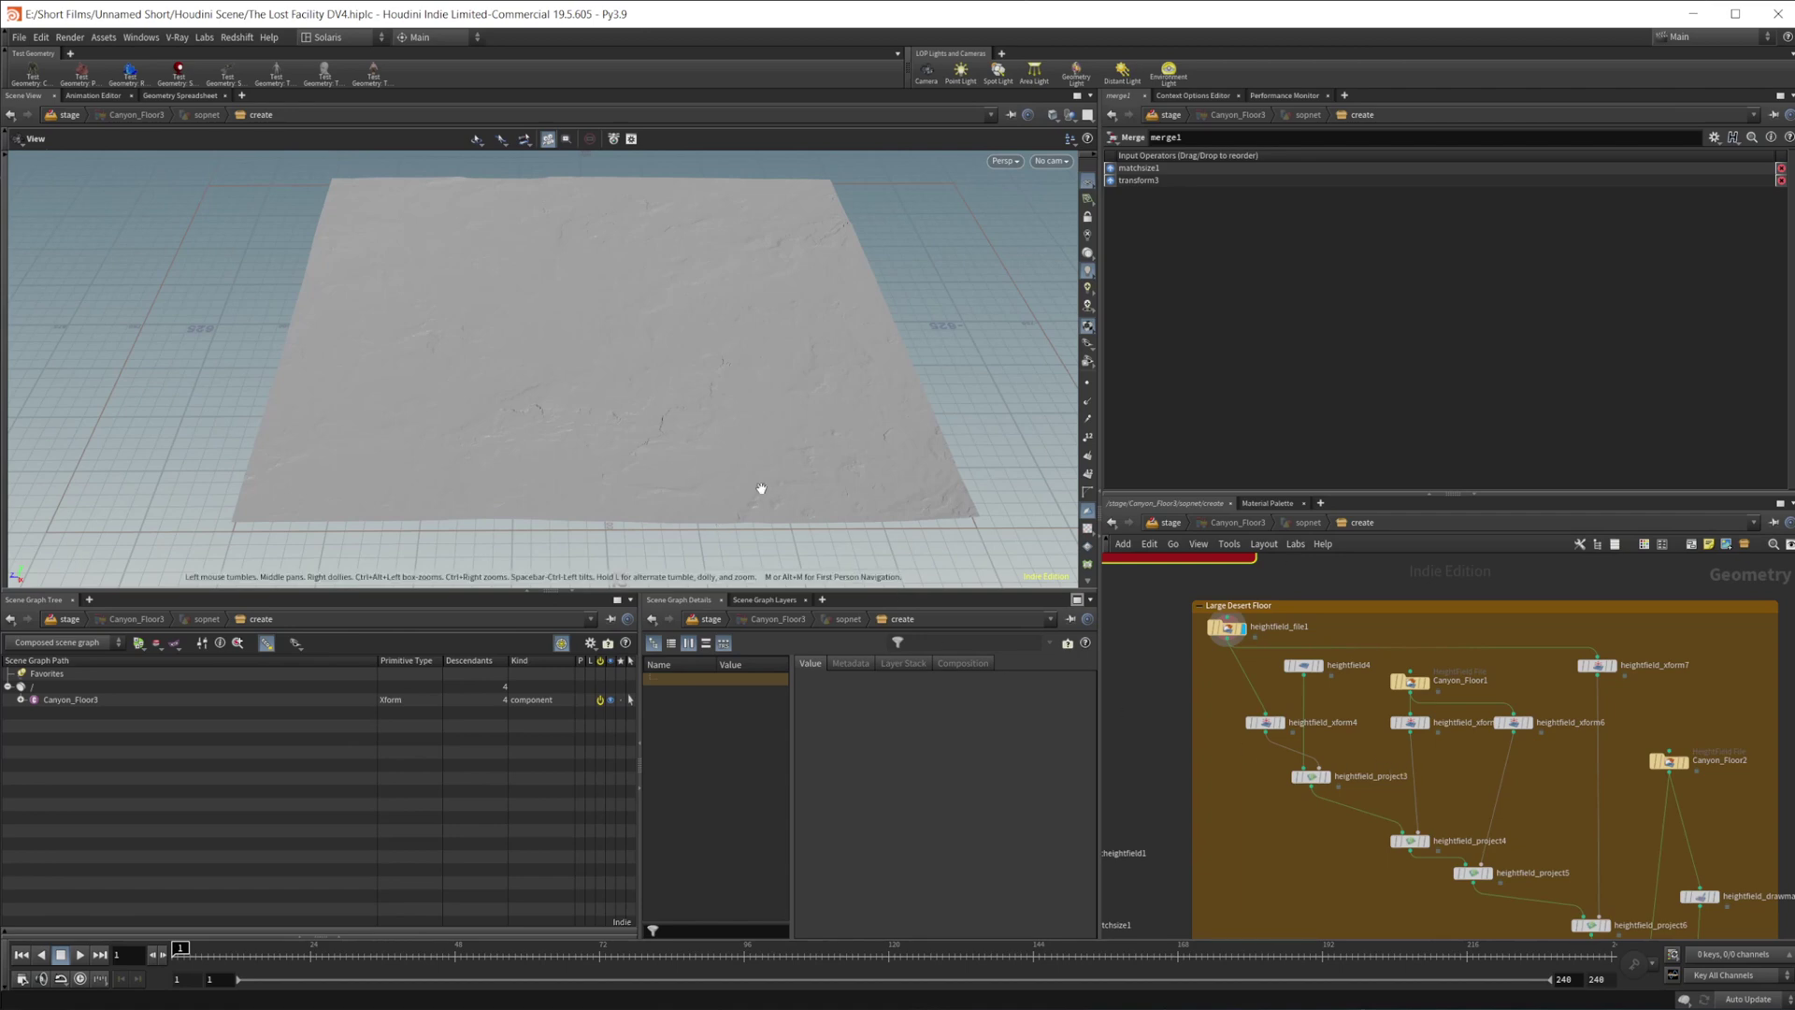
drag(761, 488, 778, 398)
right_drag(677, 453, 763, 424)
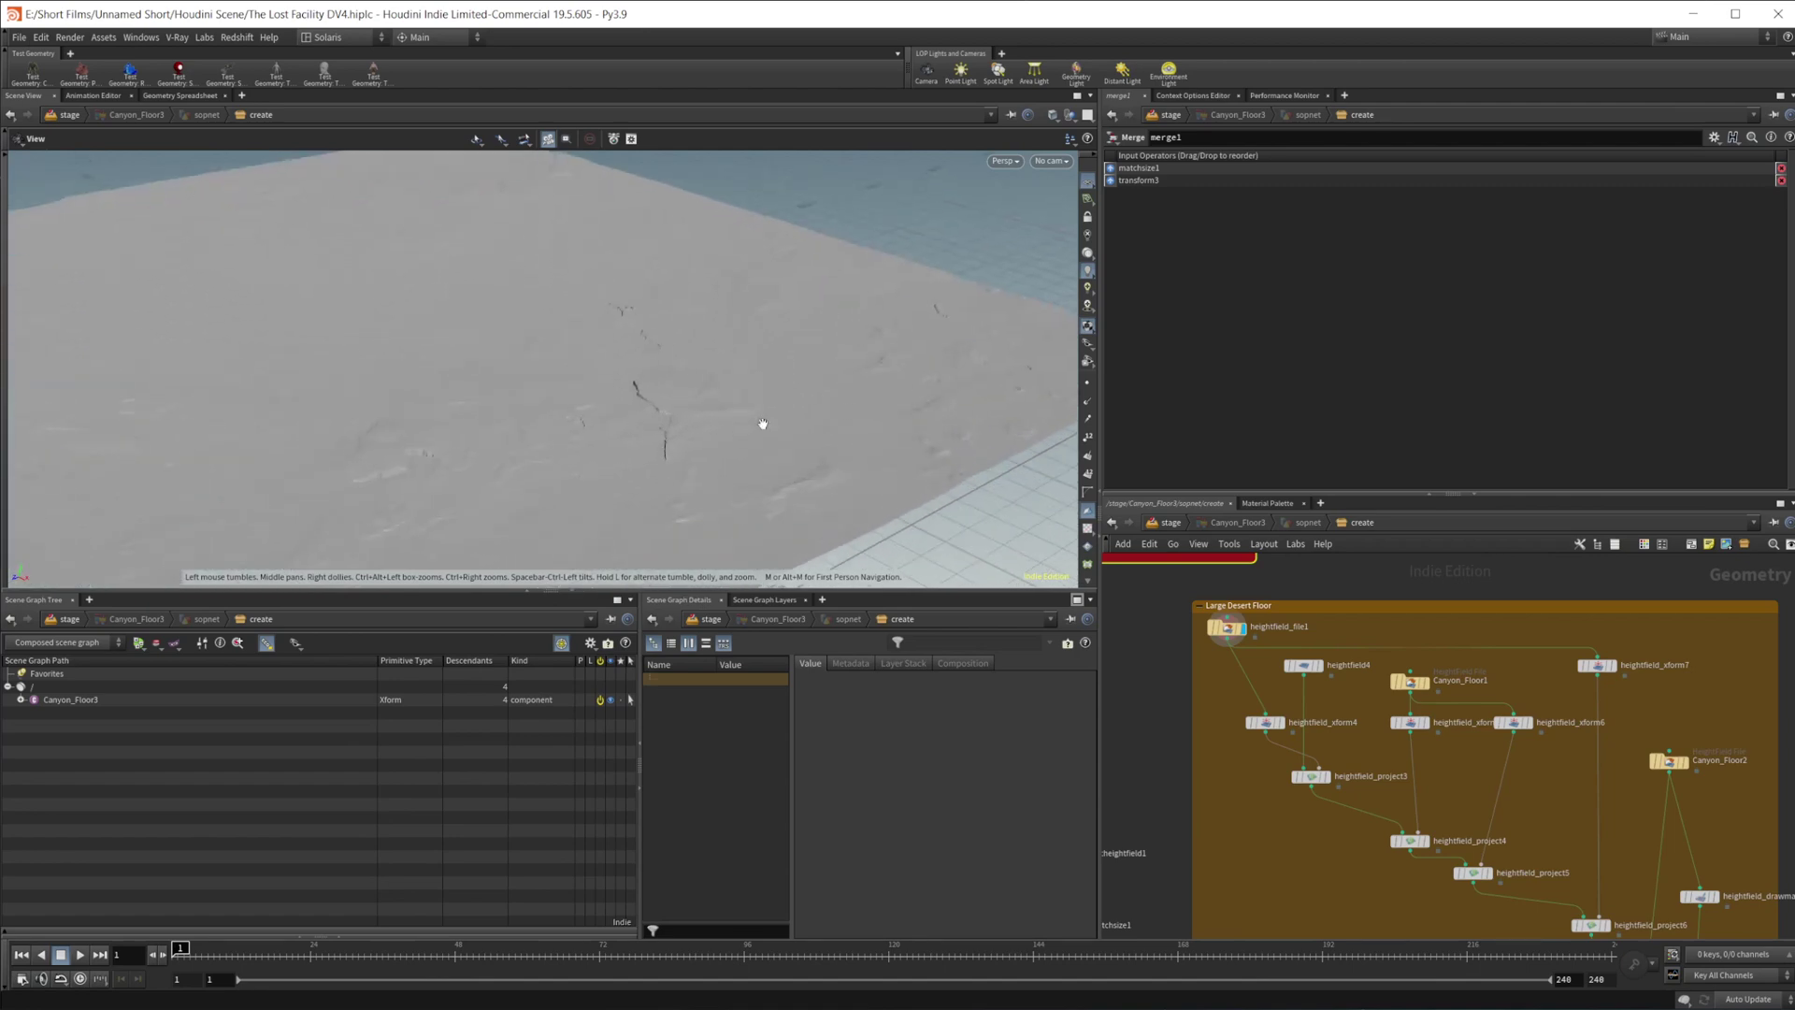
drag(763, 425, 705, 436)
right_drag(705, 436, 557, 465)
middle_drag(558, 464, 704, 480)
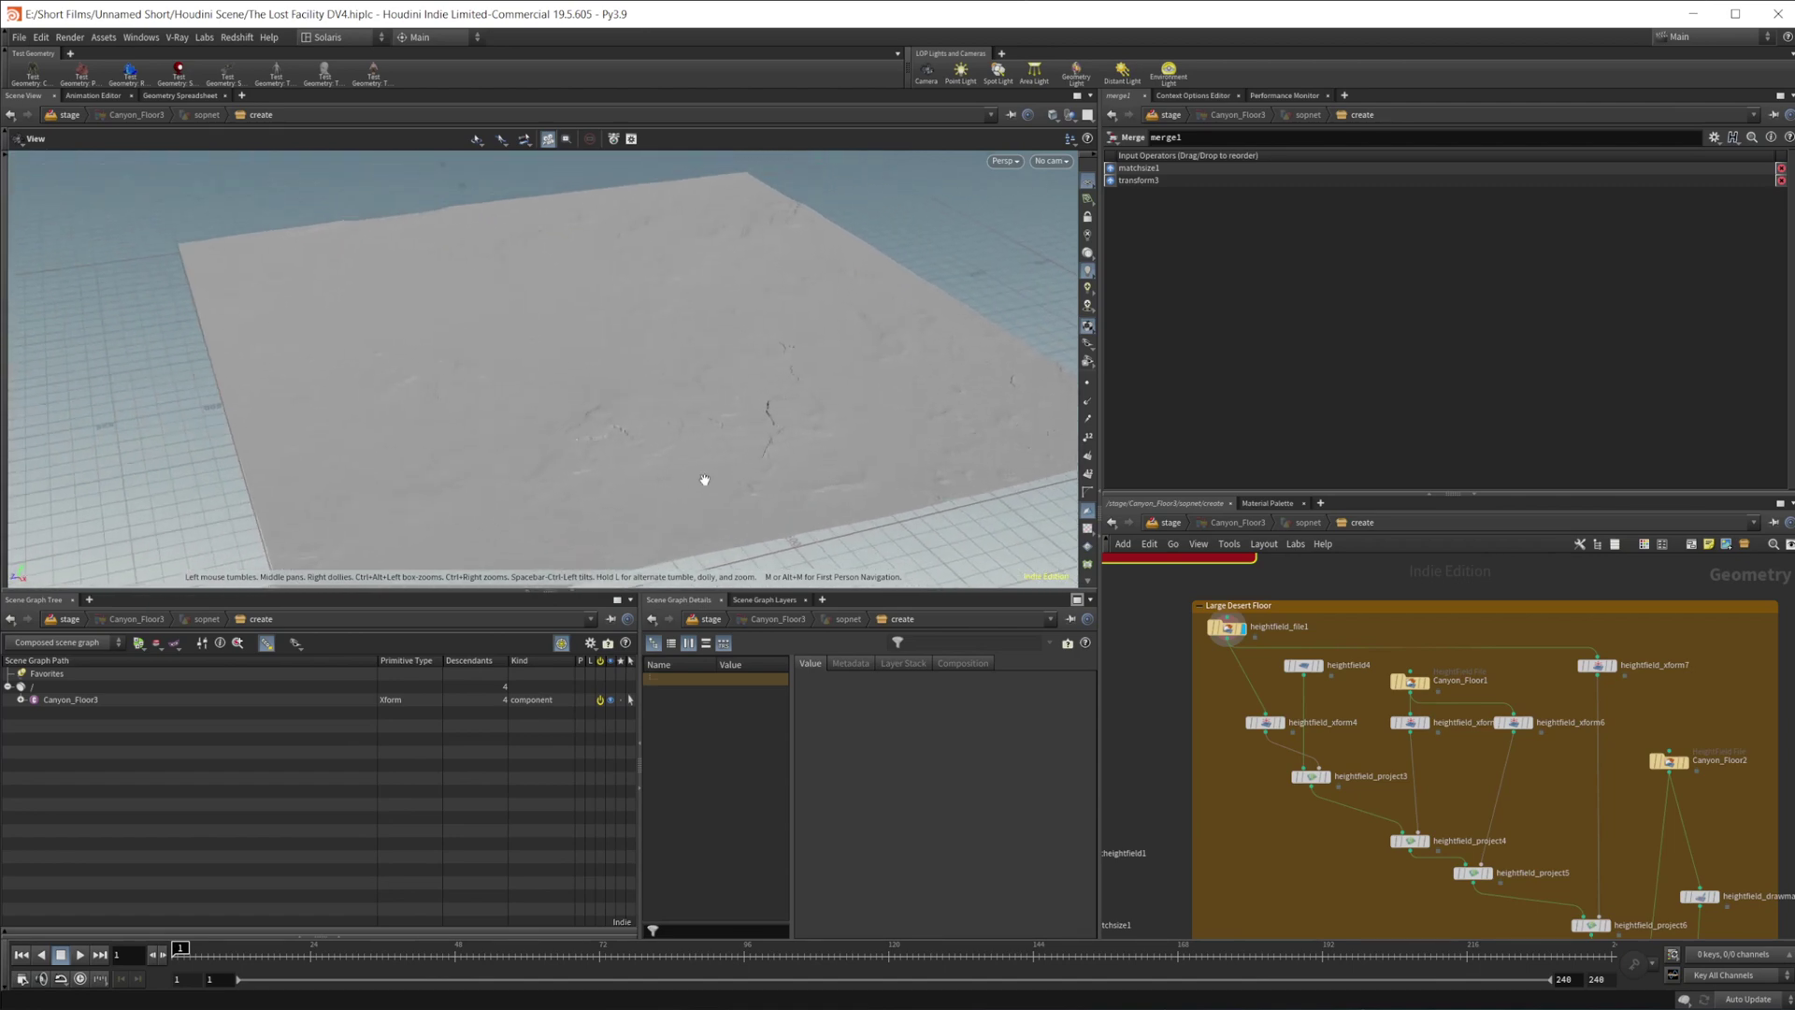
drag(705, 479, 639, 455)
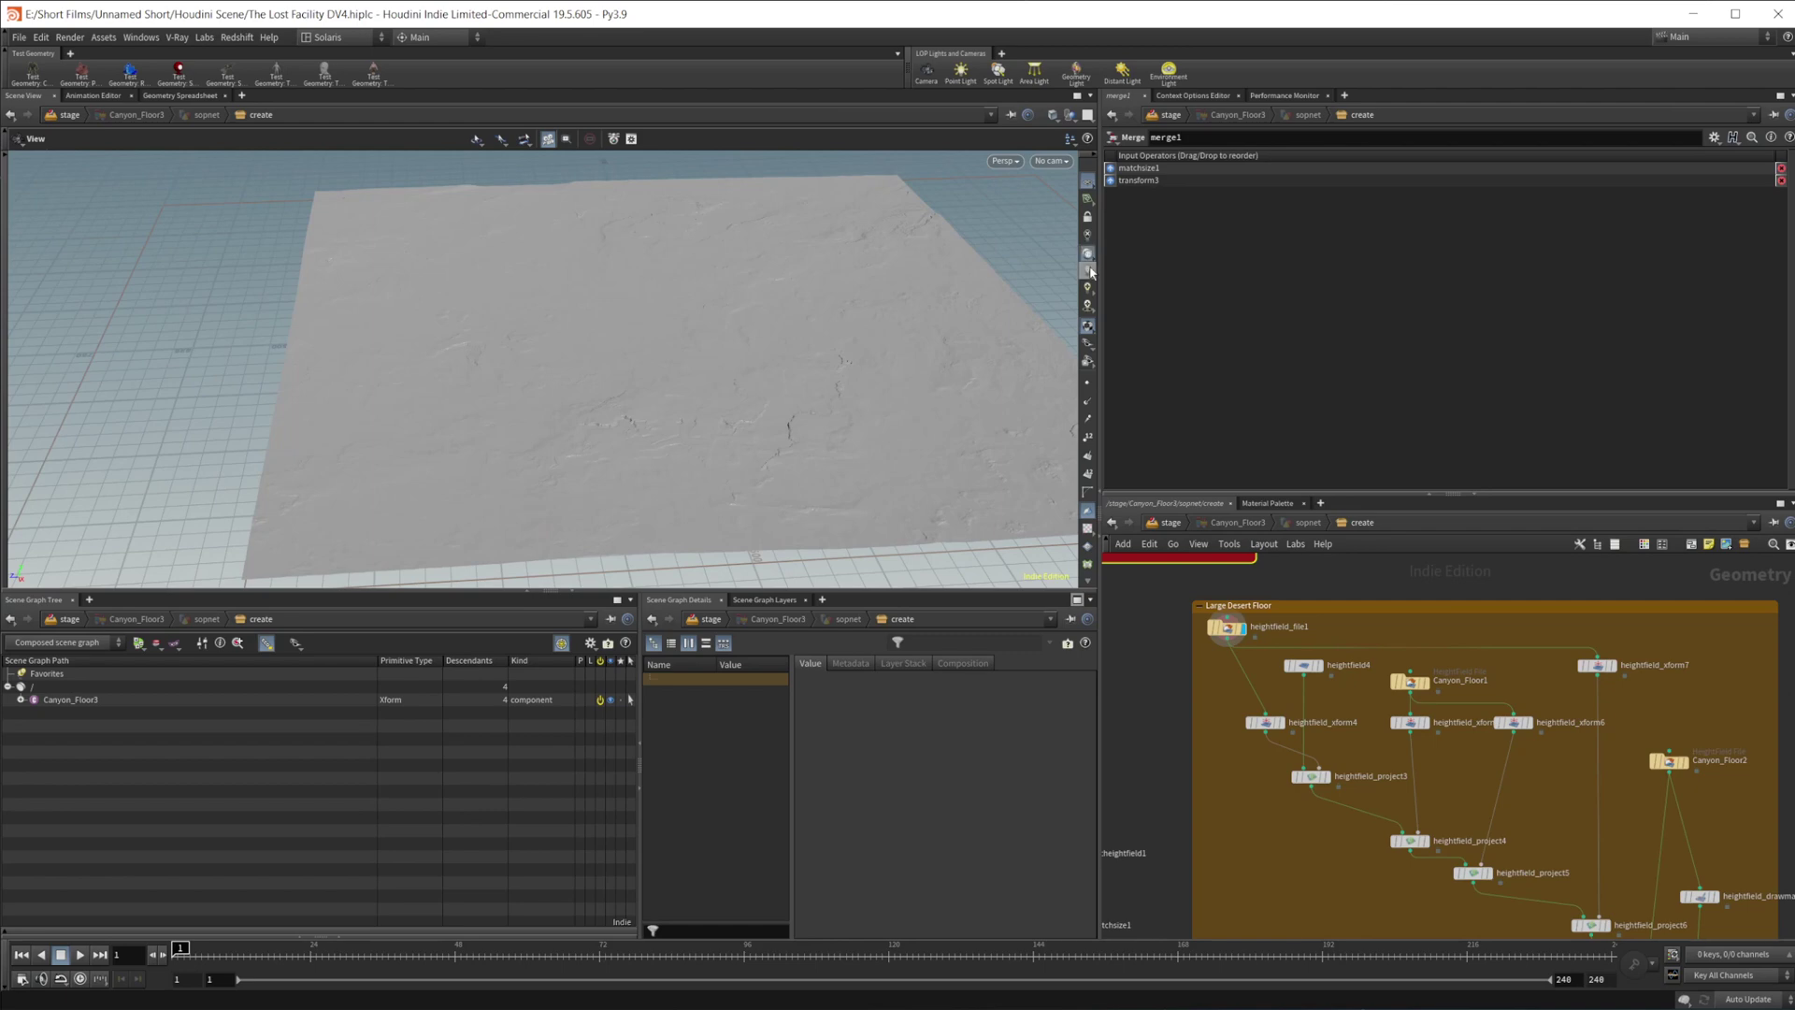
drag(705, 405, 645, 405)
- Display the output of heightfield4 in the Large Desert Floor network and view the whole flat base heightfield
middle_drag(1394, 764, 1278, 742)
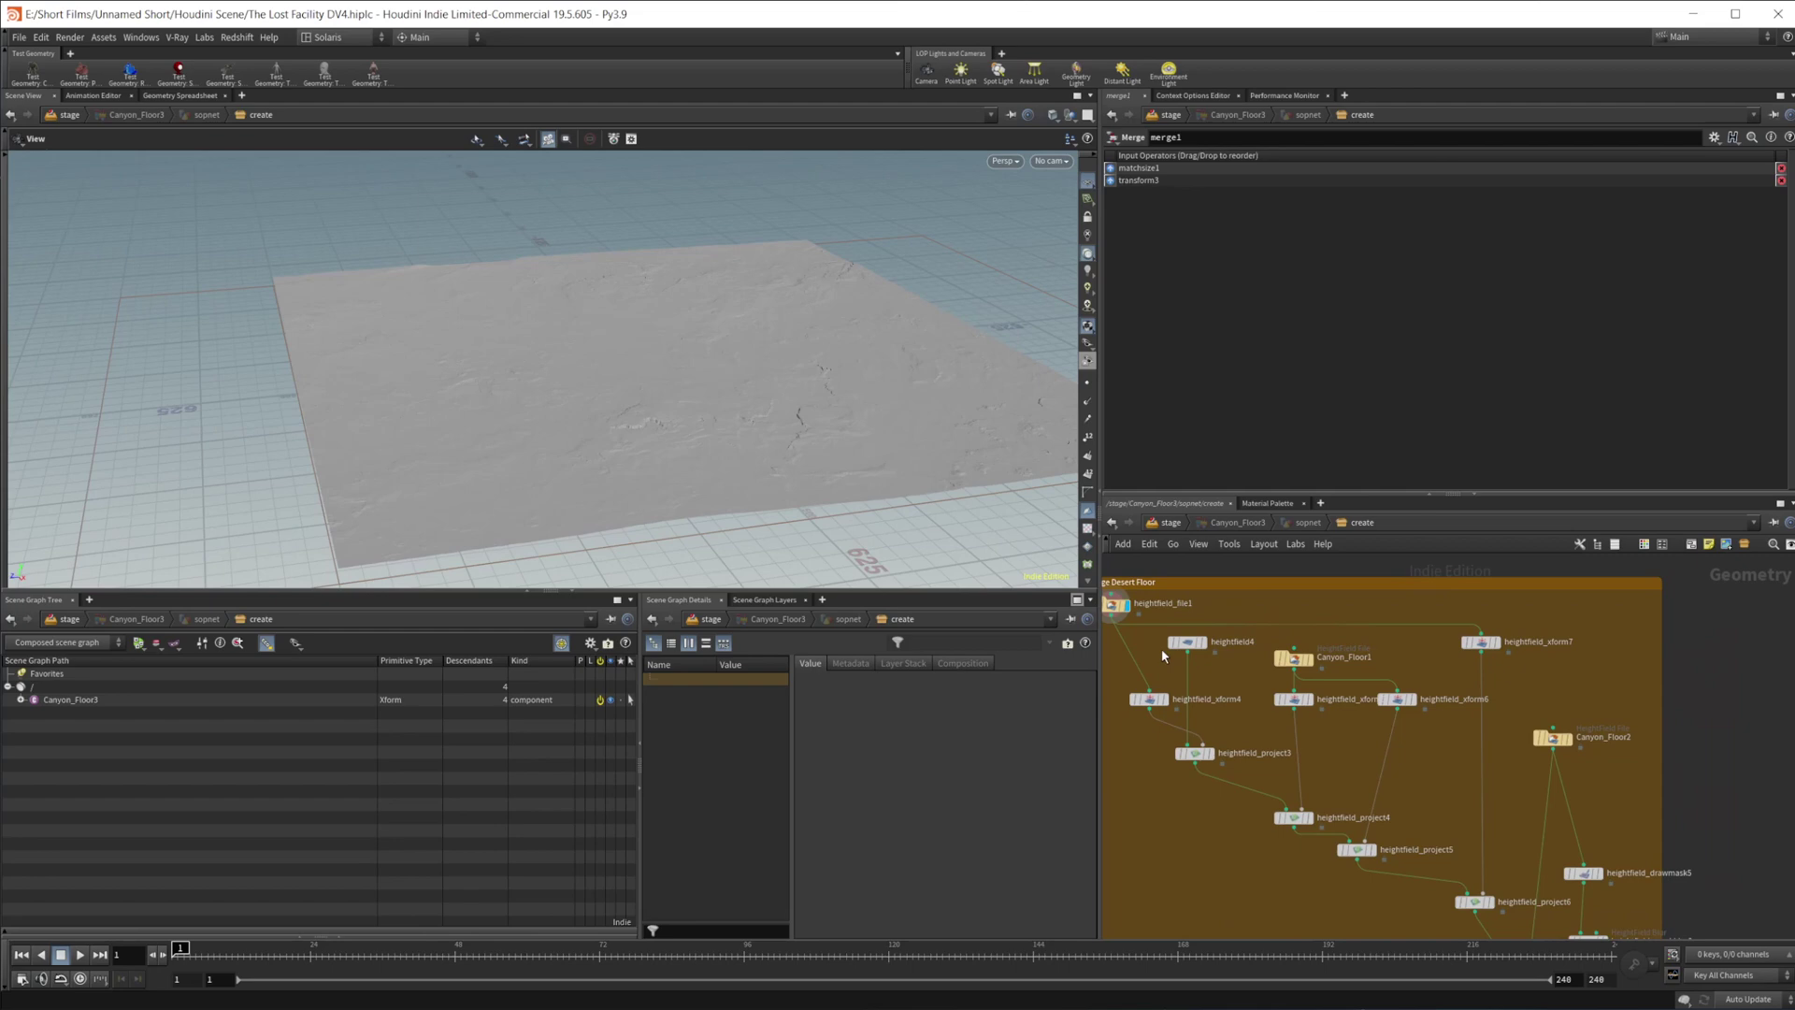
middle_drag(1543, 723, 1628, 701)
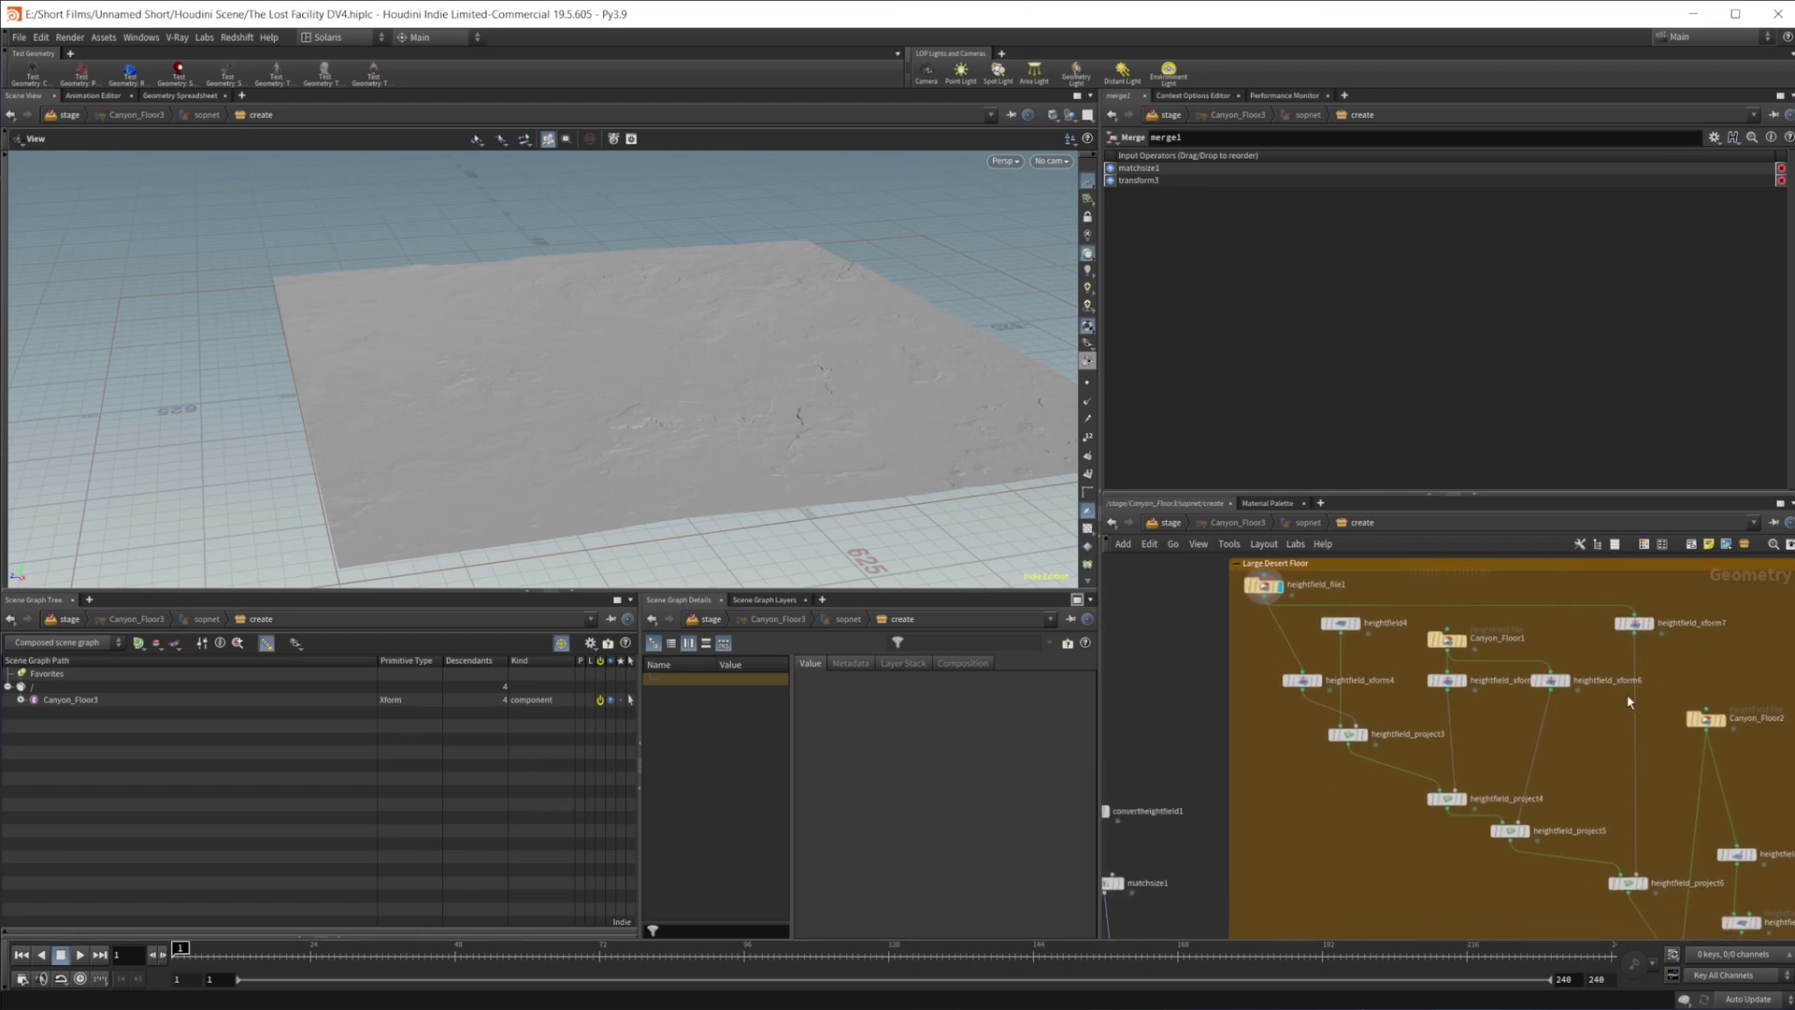
middle_drag(1355, 656, 1325, 657)
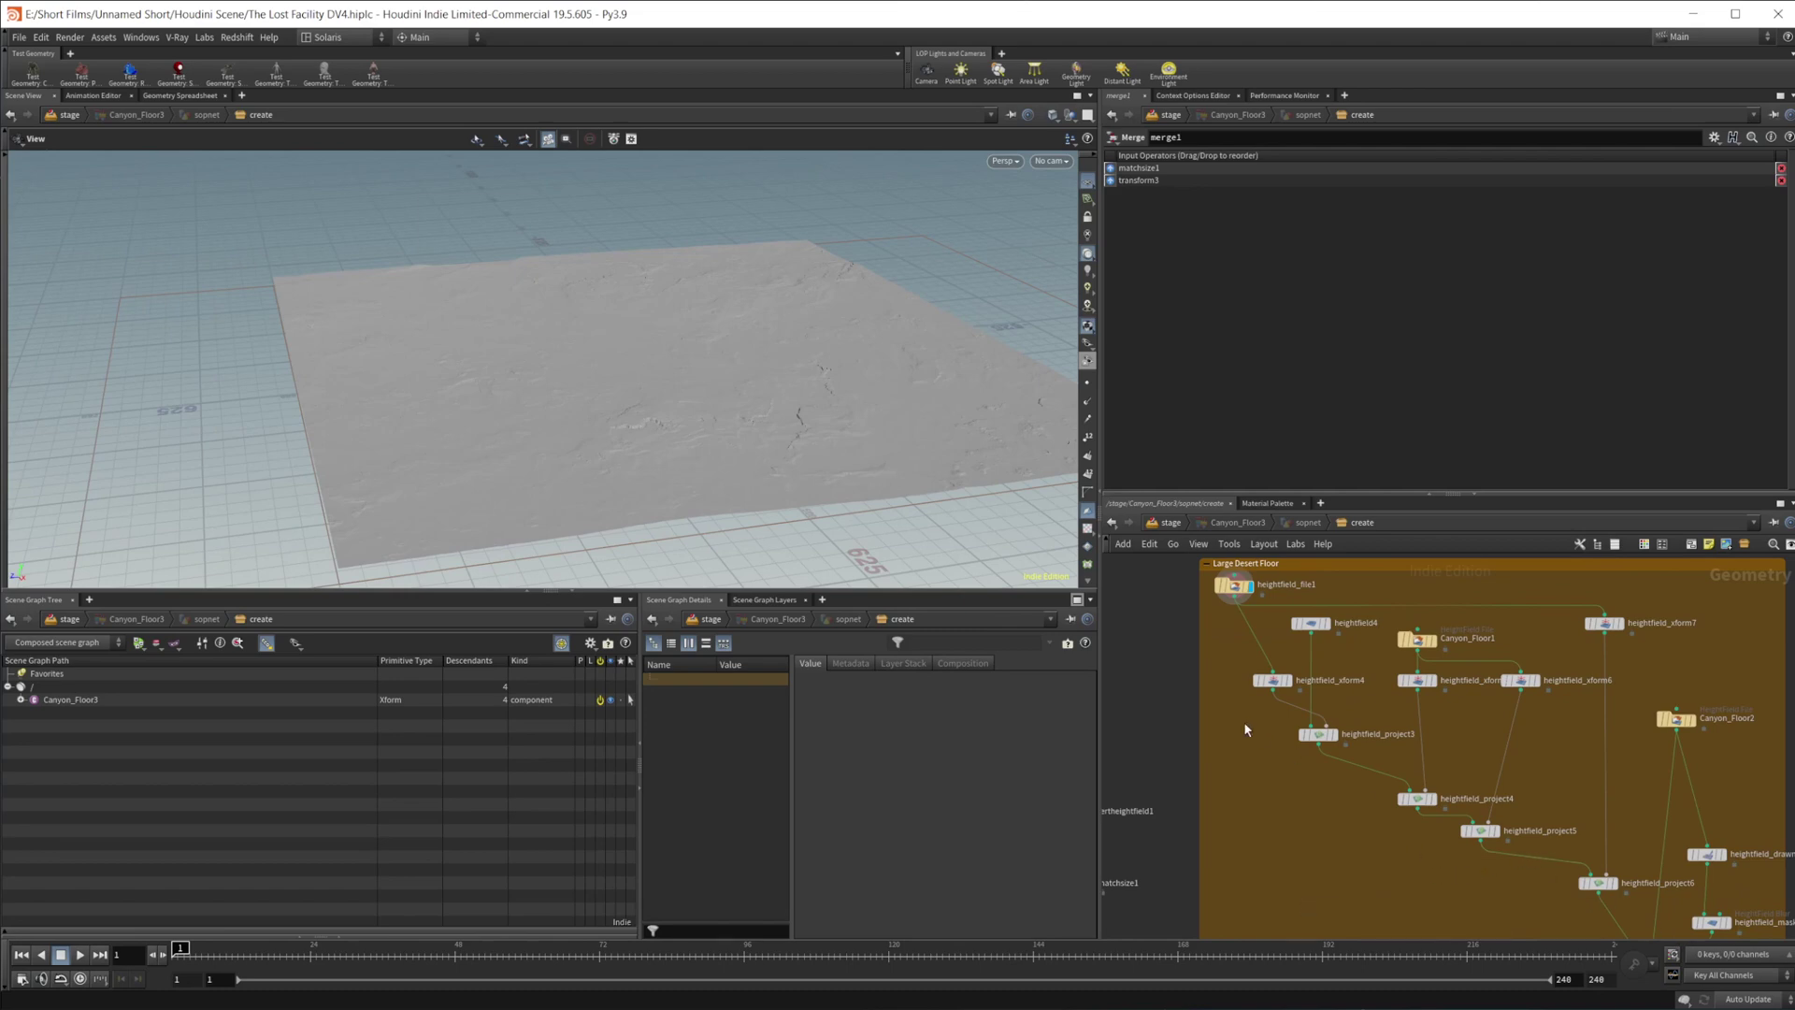
click(1335, 604)
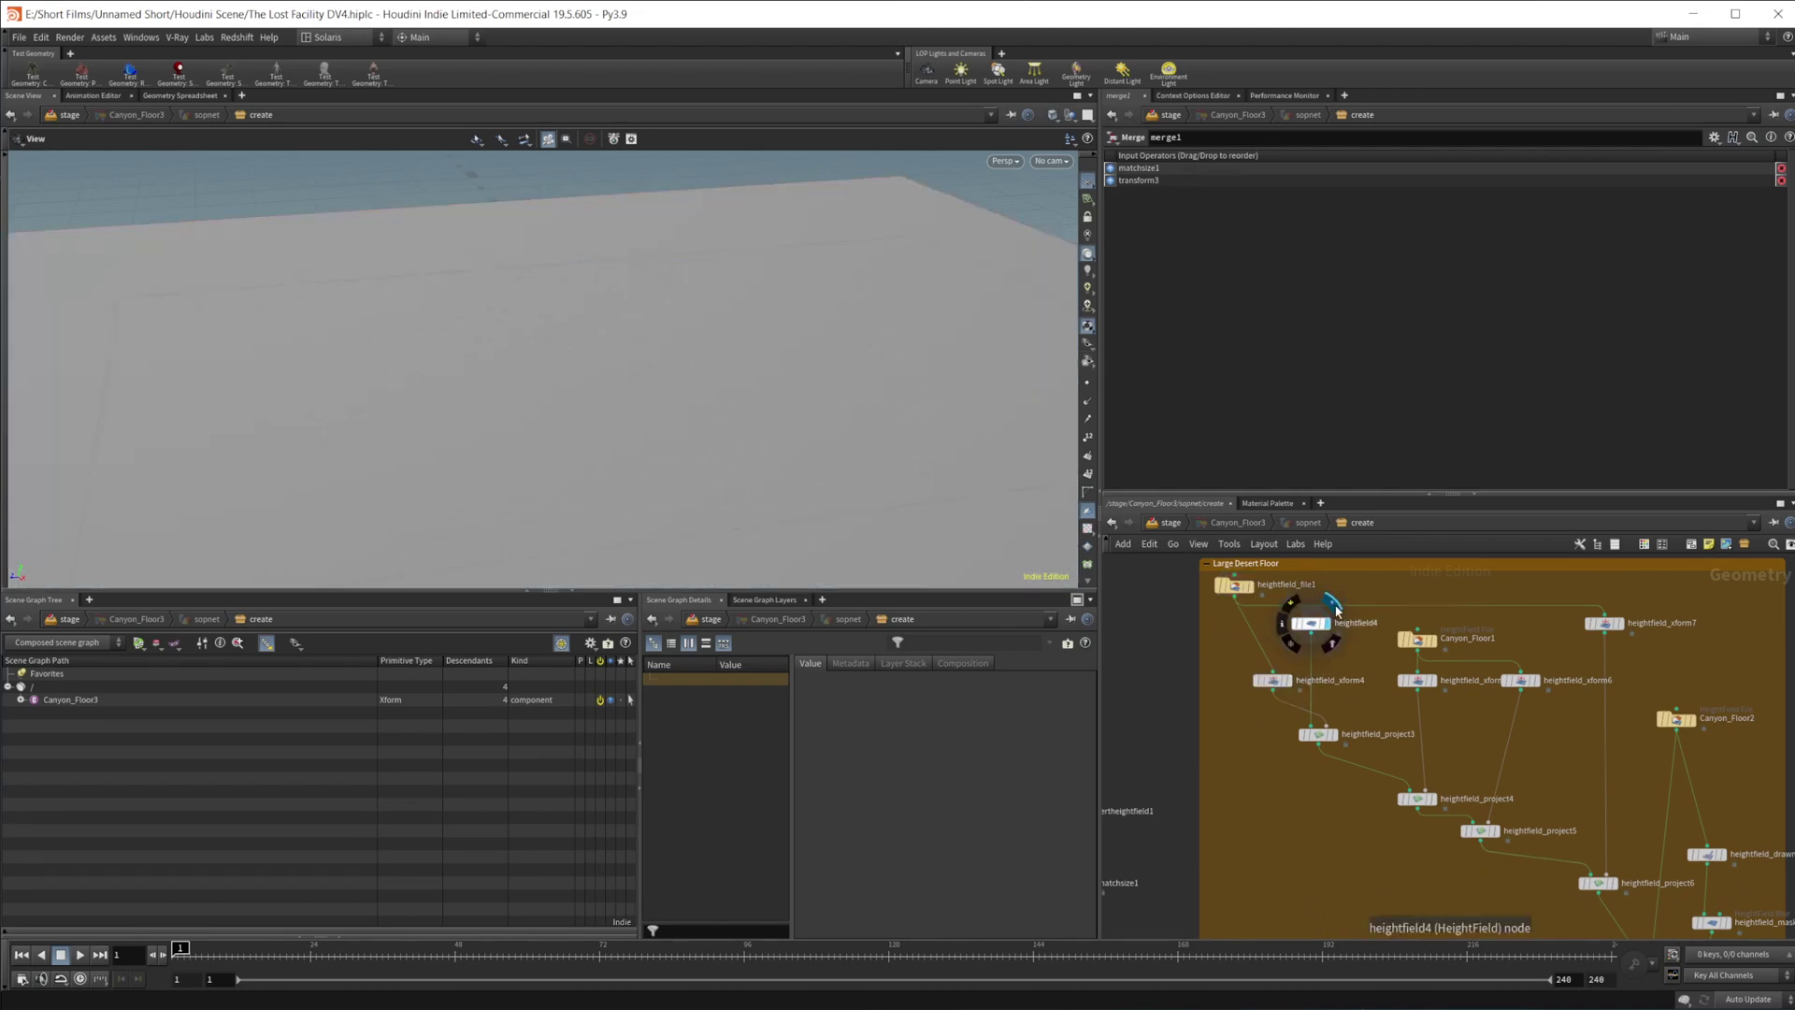
right_drag(857, 436, 637, 429)
drag(637, 429, 745, 421)
middle_drag(745, 421, 579, 388)
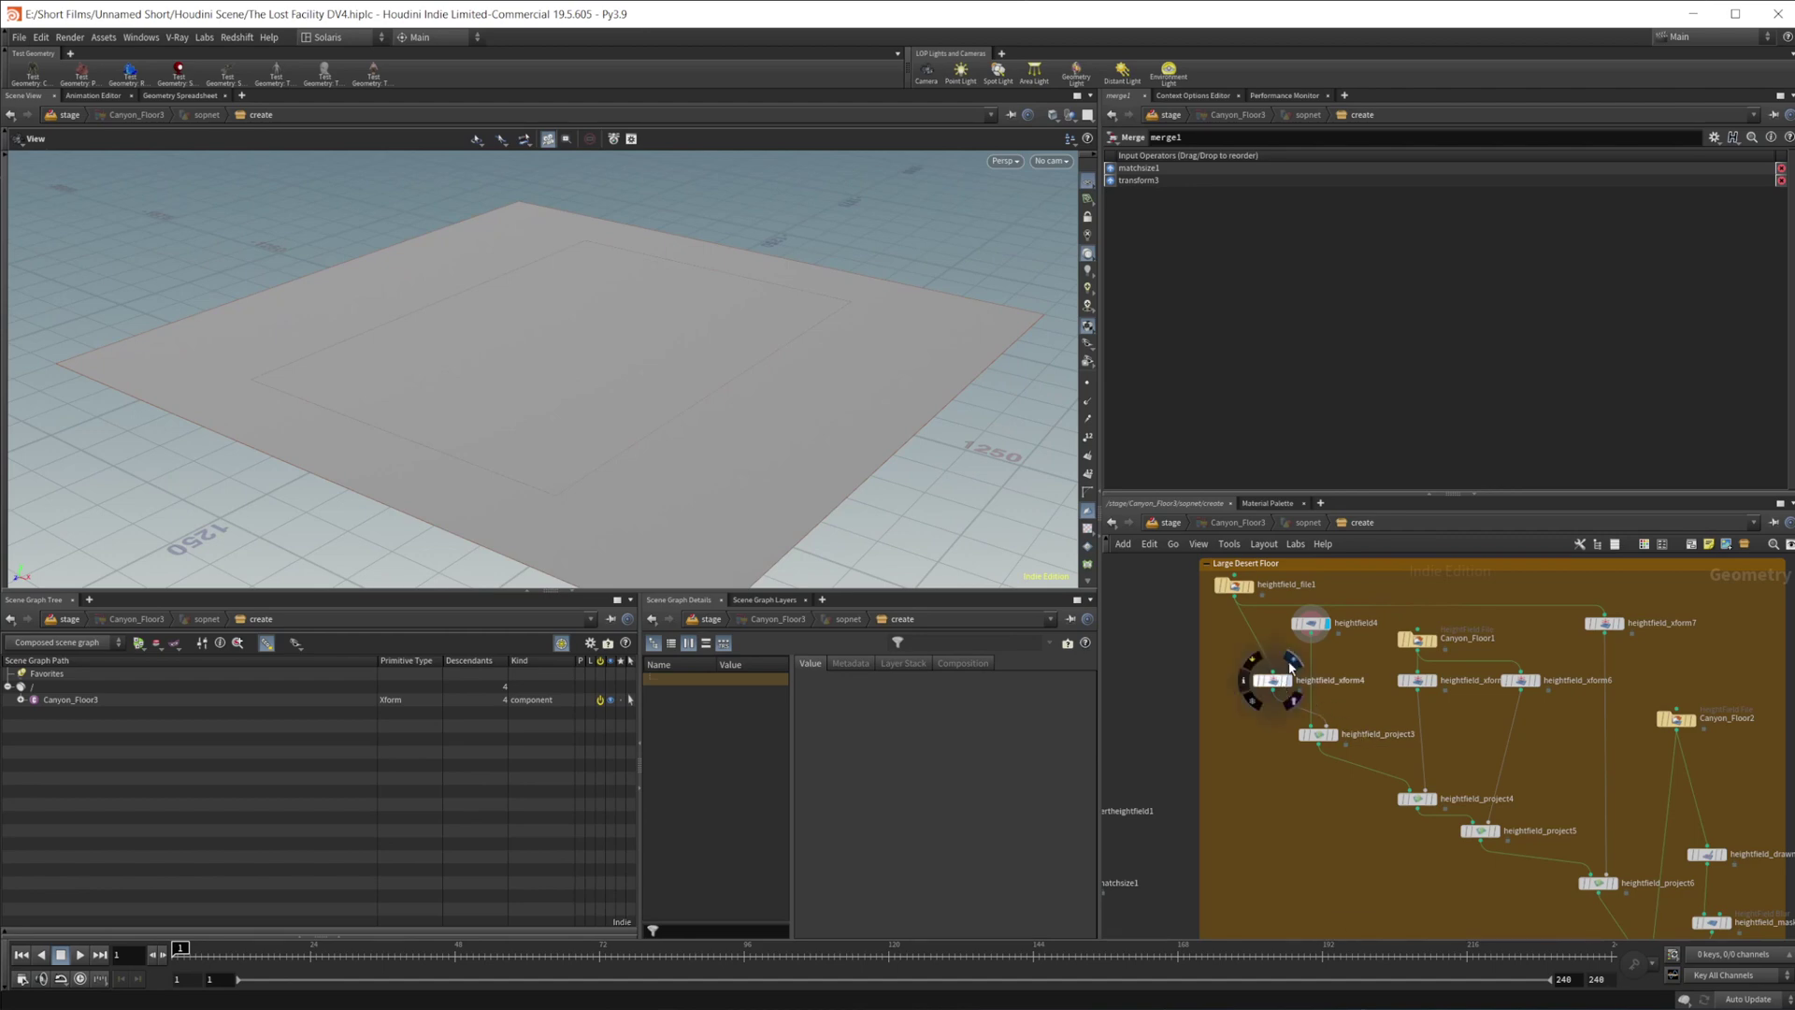
- Display heightfield_xform4, select it to review its uniform scale and translation settings, and view the offset terrain tile
click(1290, 666)
drag(414, 508, 509, 476)
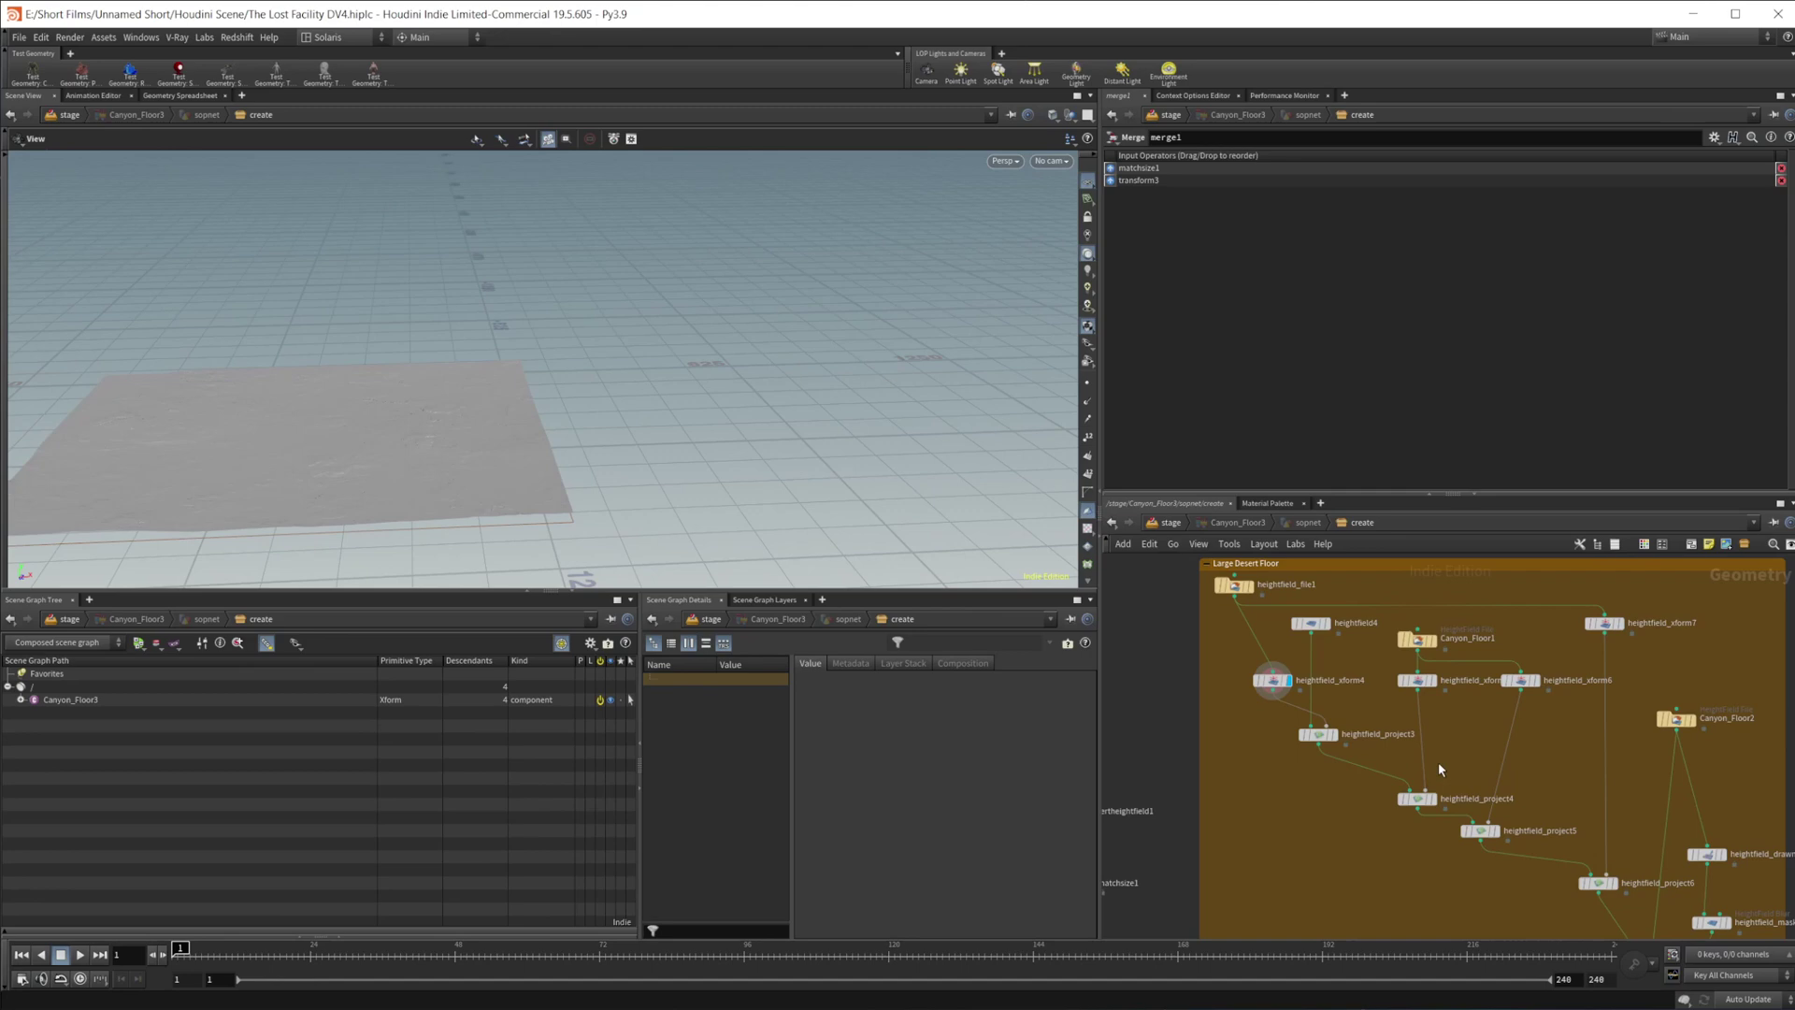
click(1271, 683)
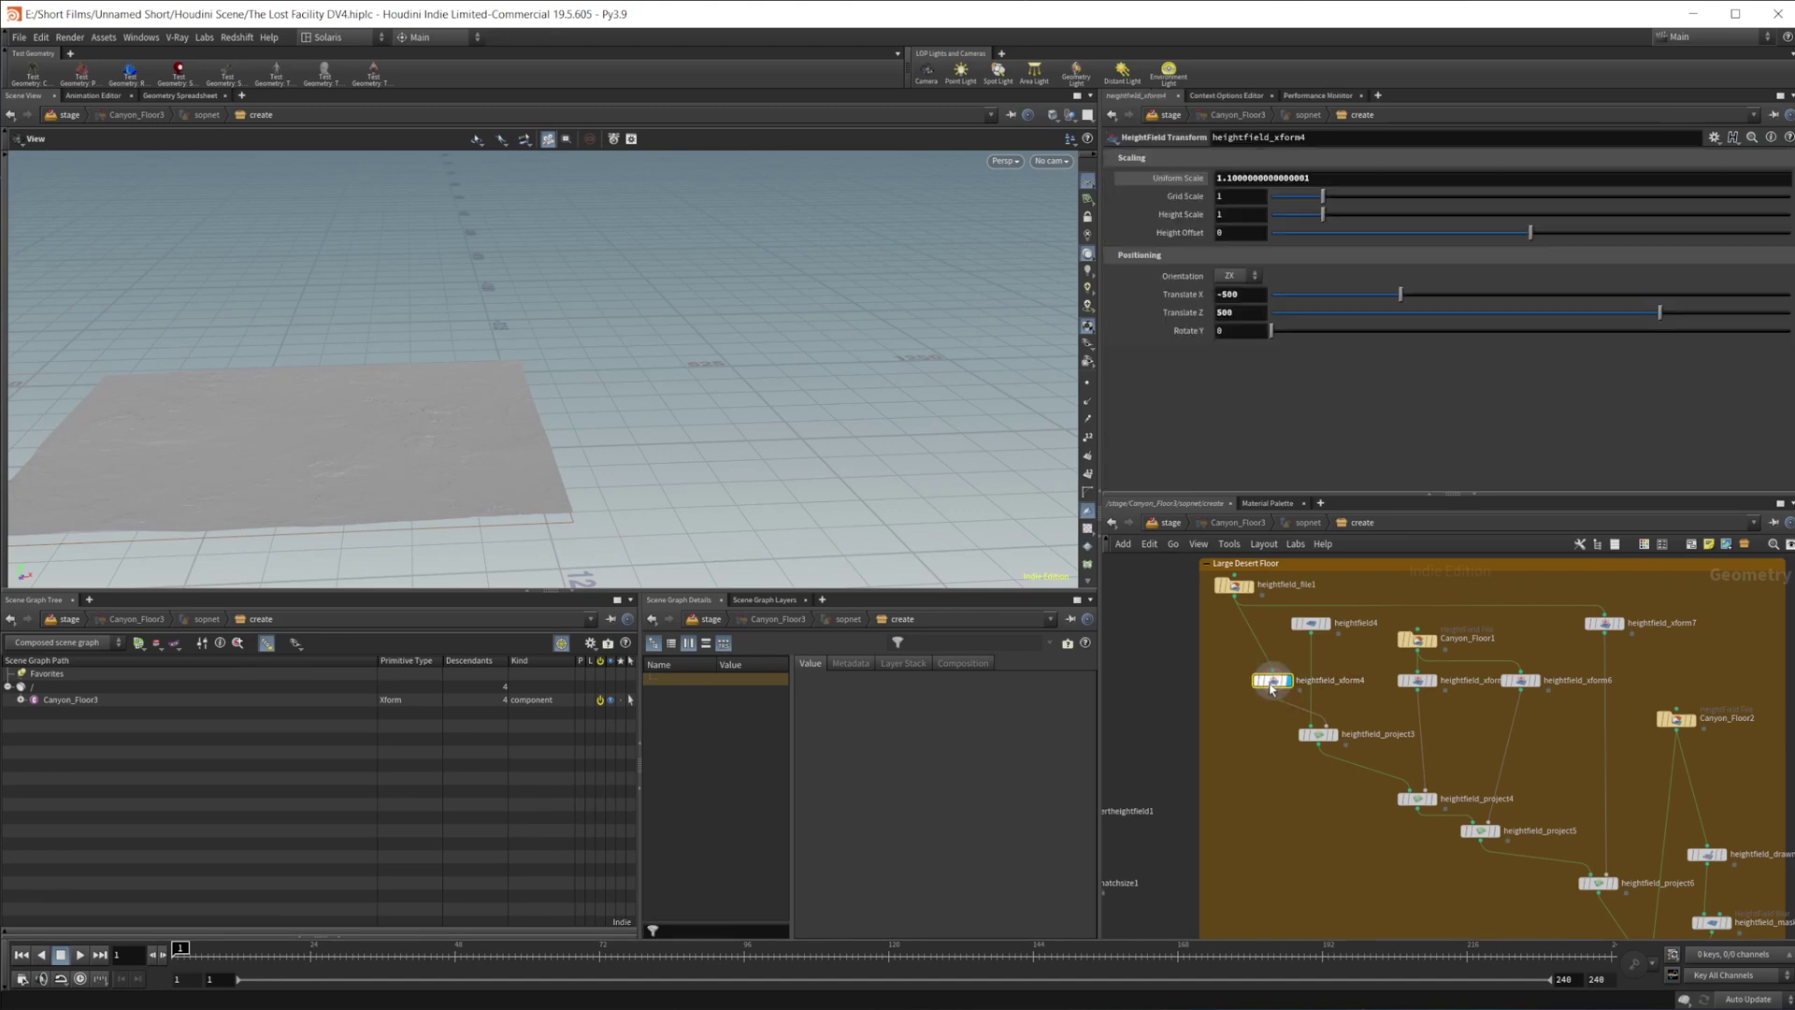
click(1193, 183)
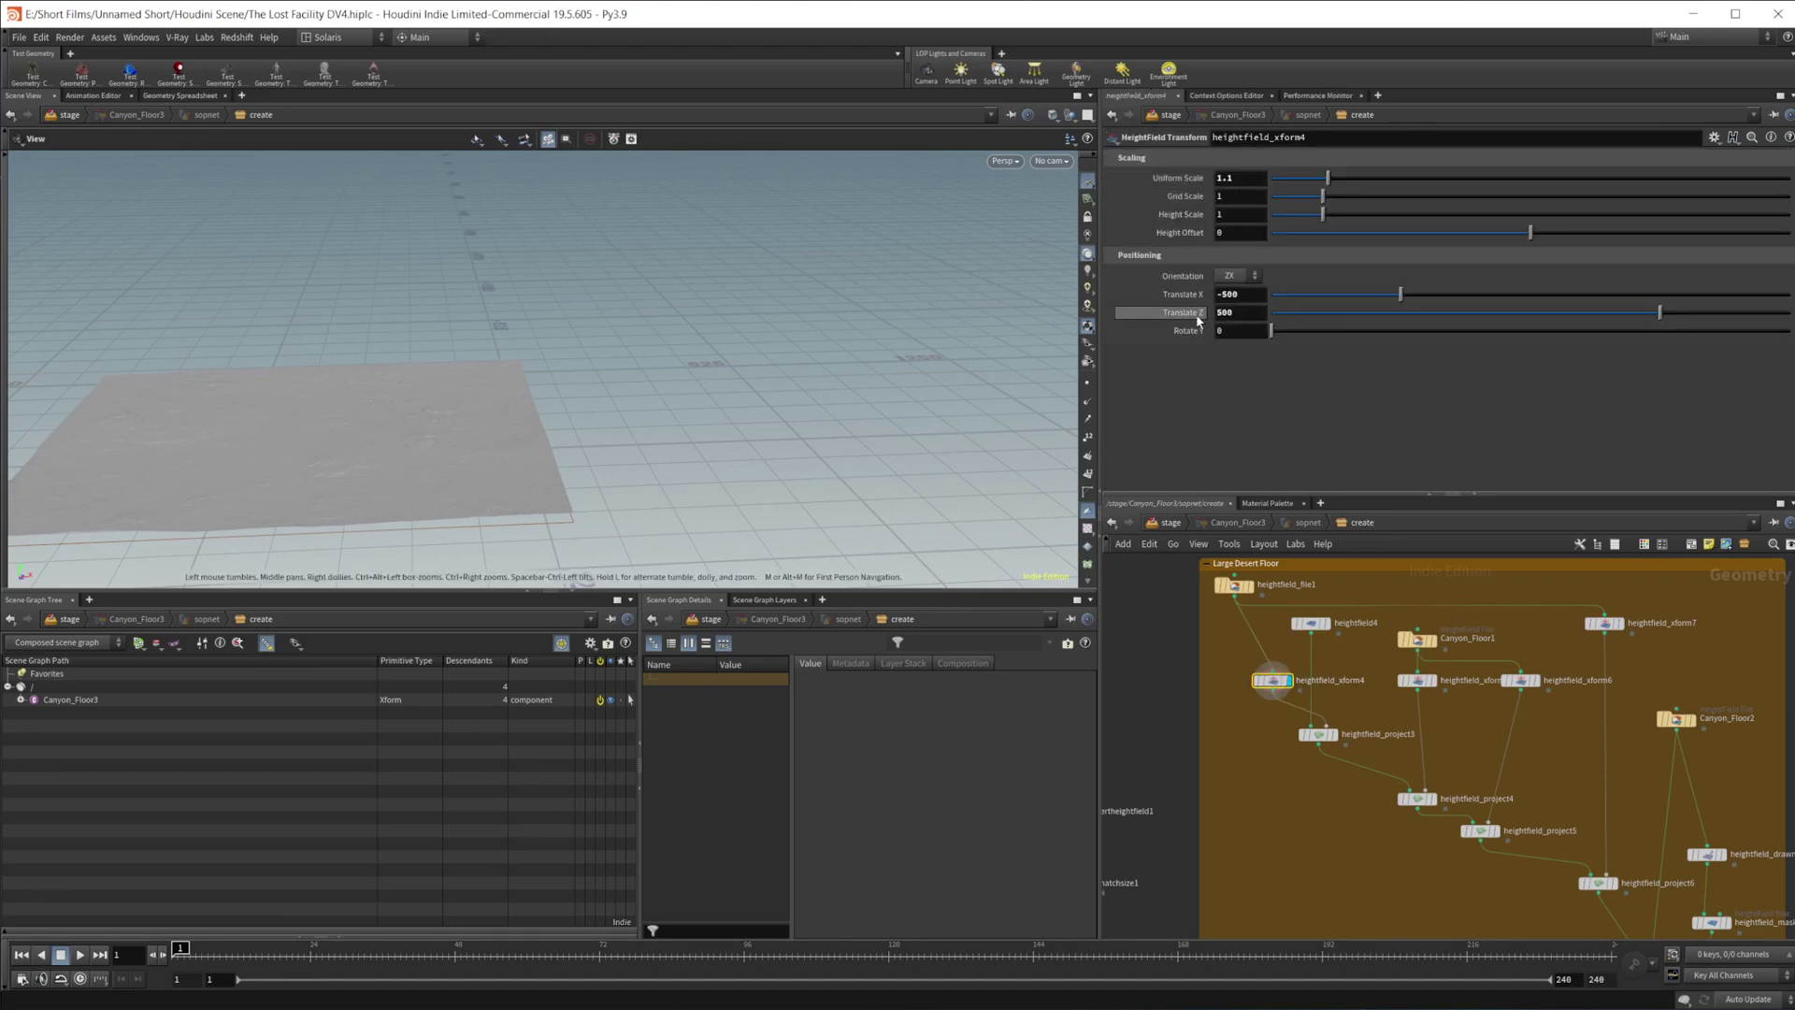
drag(374, 452, 487, 456)
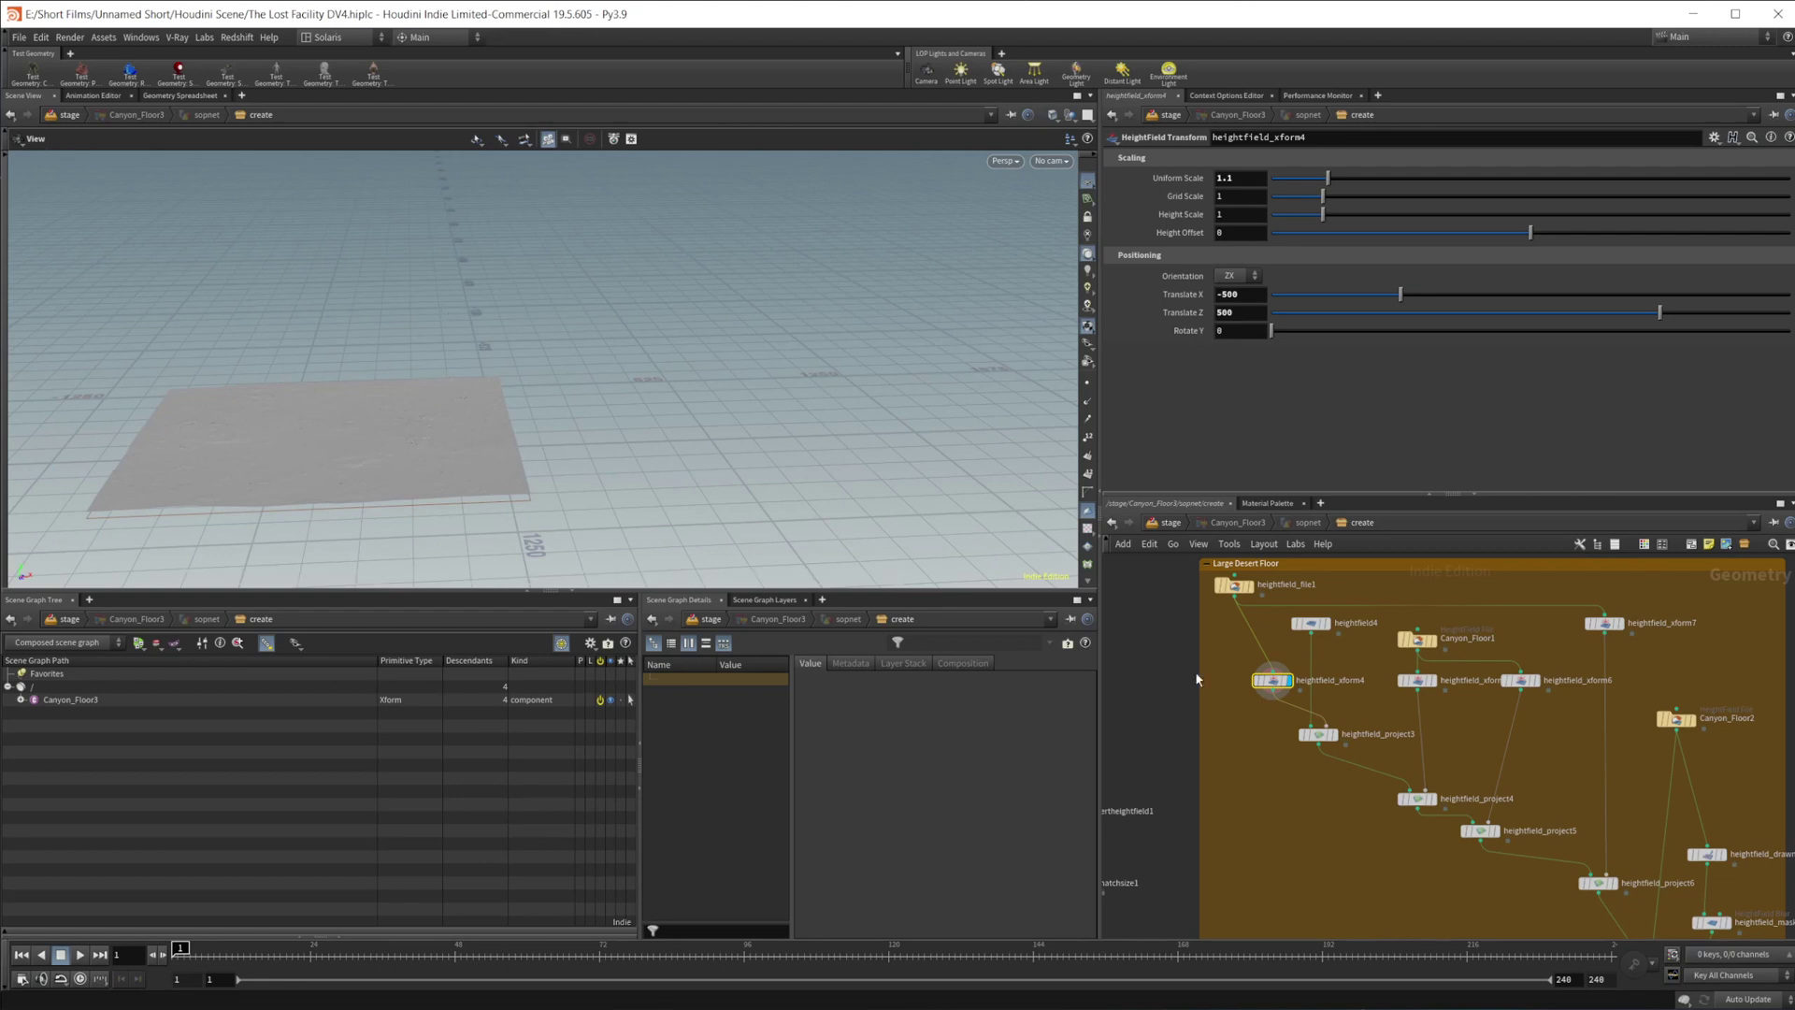
- Display the output of heightfield_project3 and view the terrain tile projected onto the large base heightfield
middle_drag(1333, 802, 1254, 794)
click(1258, 707)
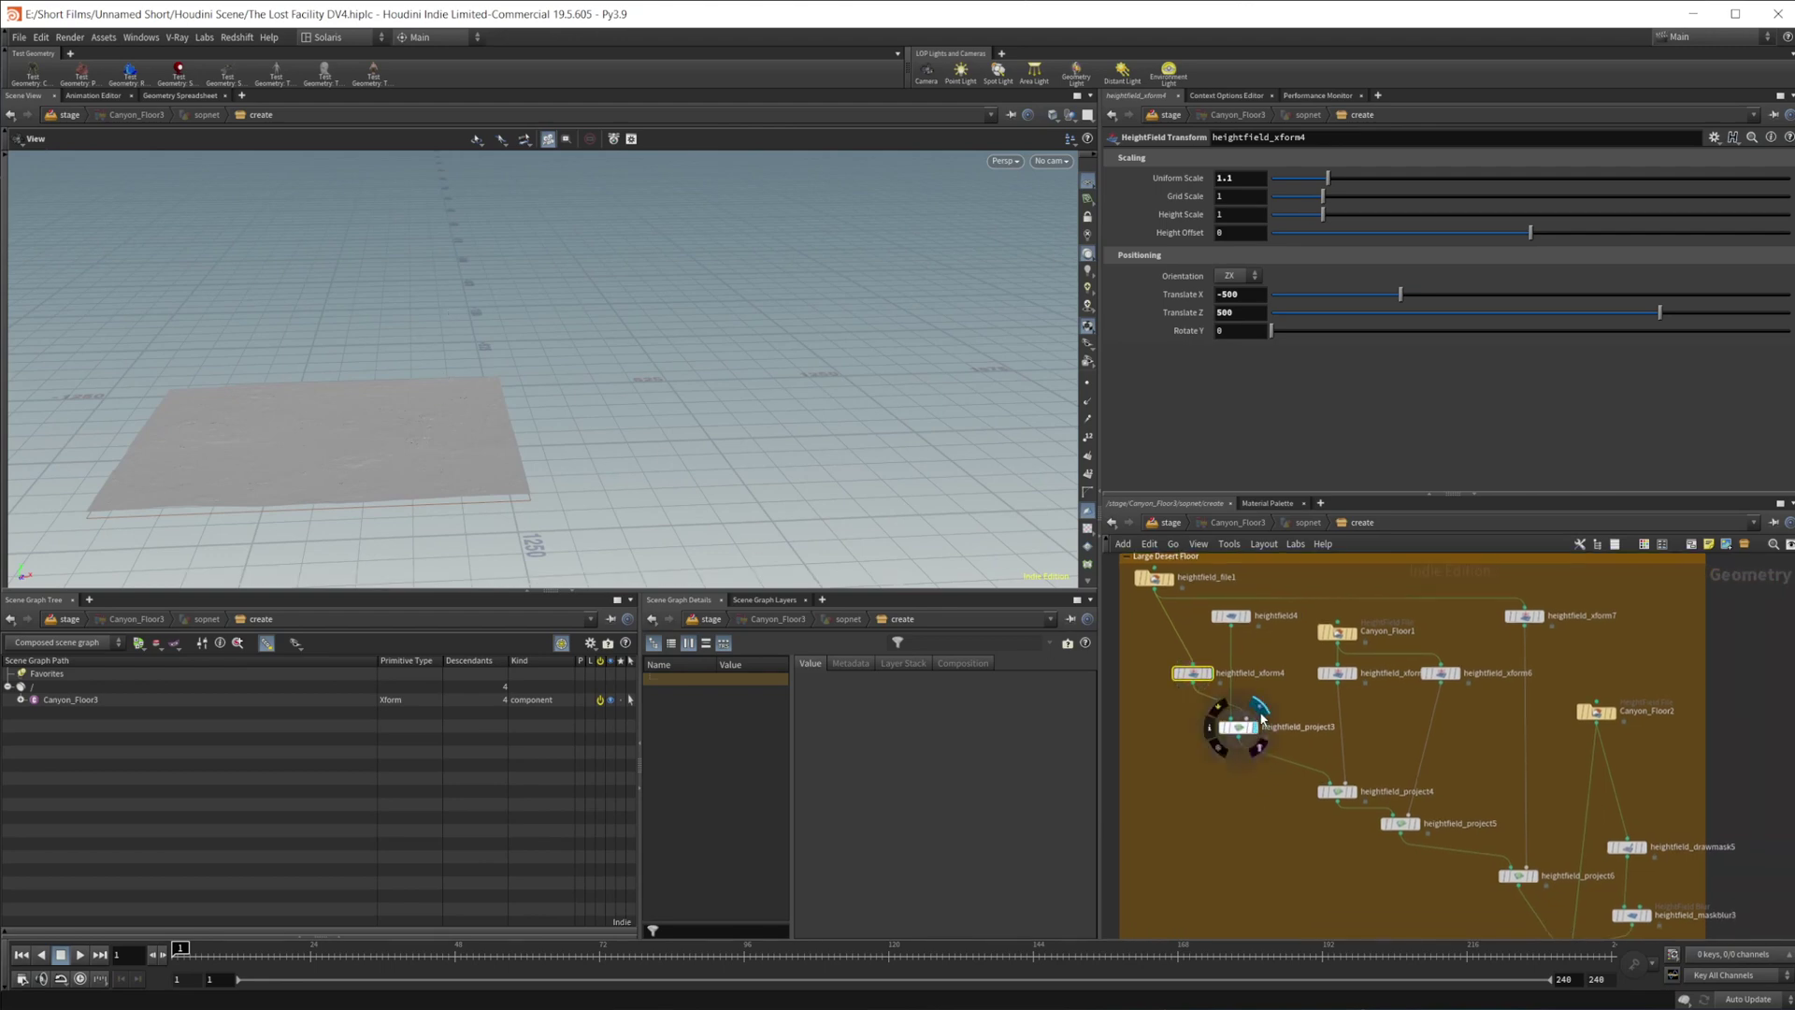
drag(620, 444, 885, 544)
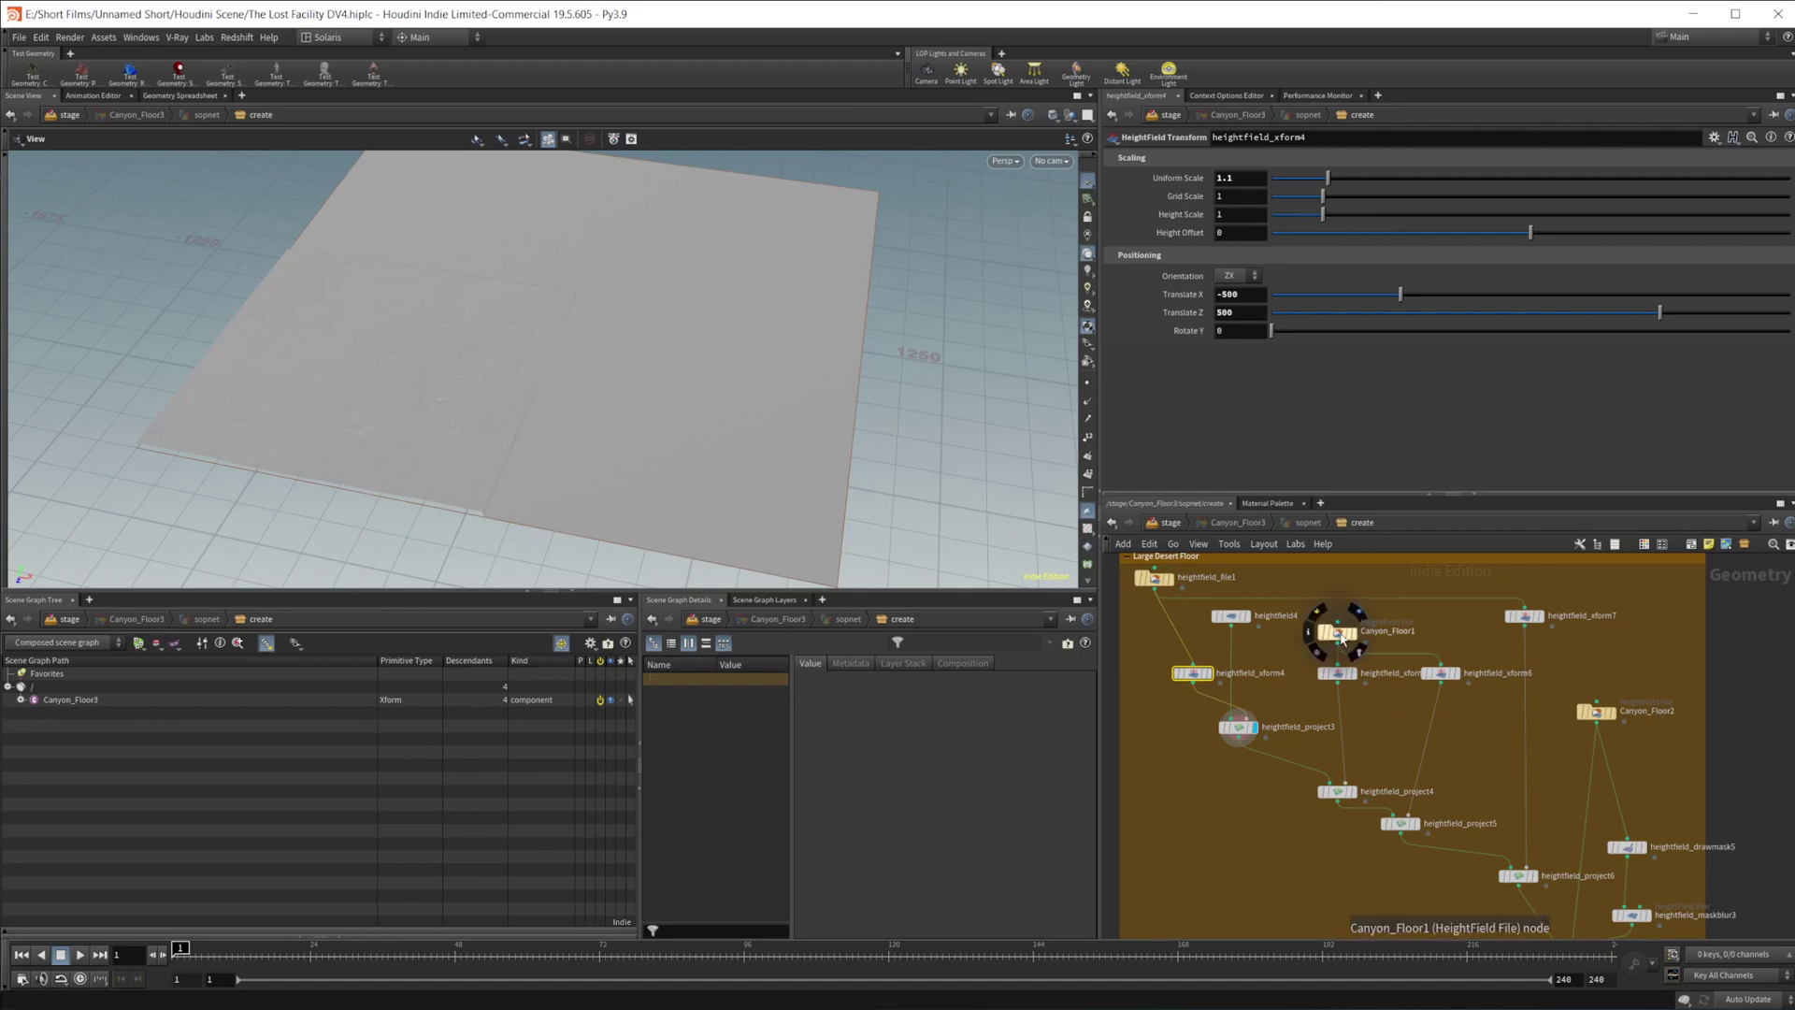
- Display Canyon_Floor1's terrain, examine it up close, and compare it with the output of heightfield_file1
click(1359, 611)
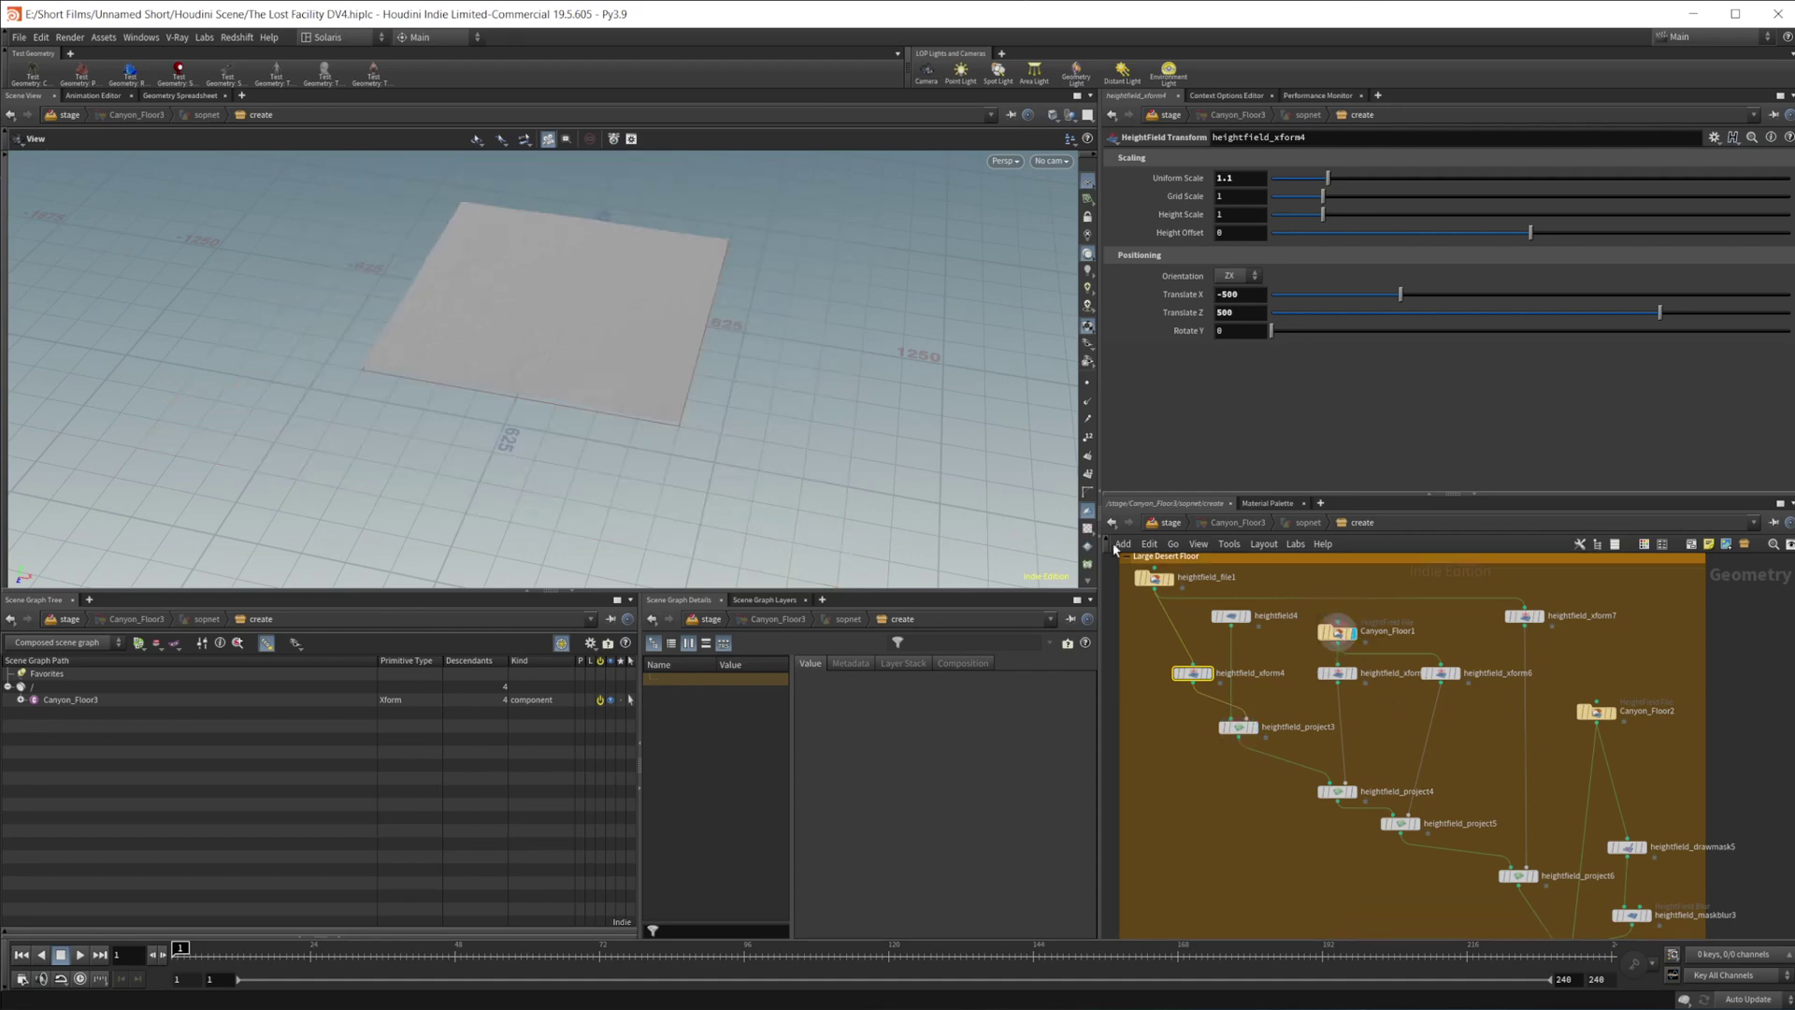
scroll(909, 314, up, 4)
middle_drag(908, 313, 809, 474)
drag(523, 439, 705, 489)
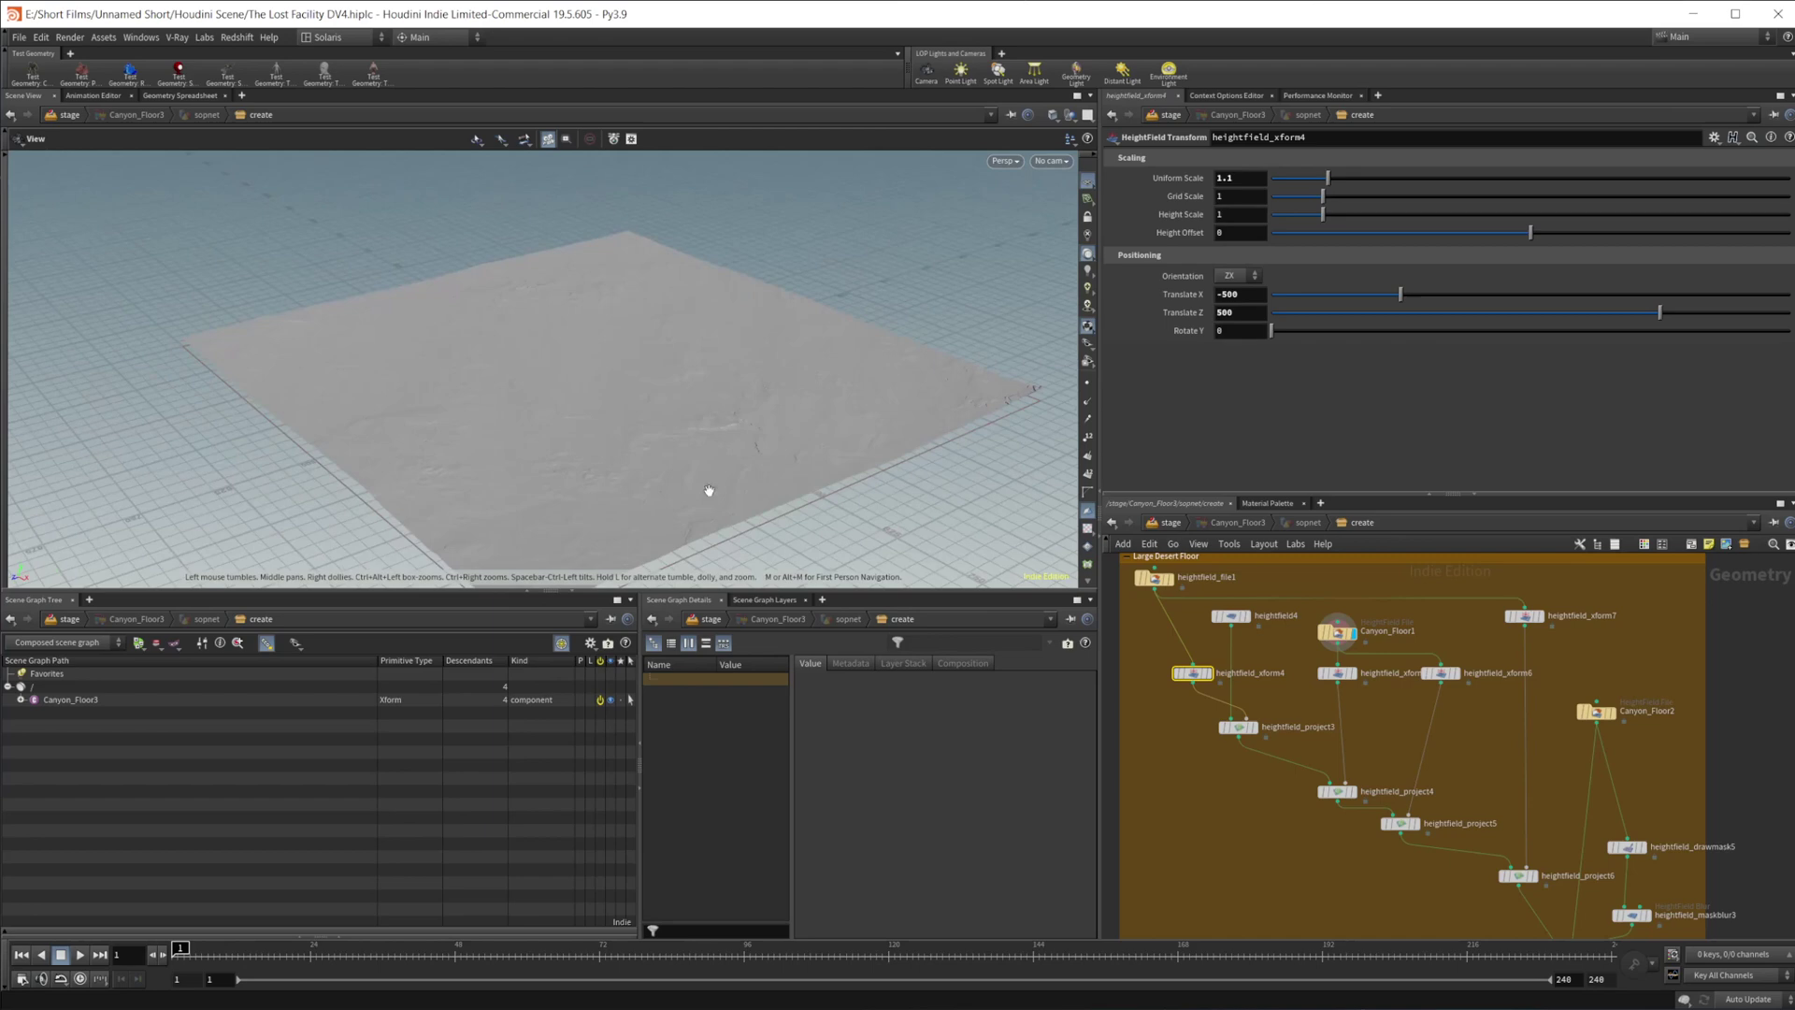
middle_drag(1246, 781, 1287, 870)
click(1218, 656)
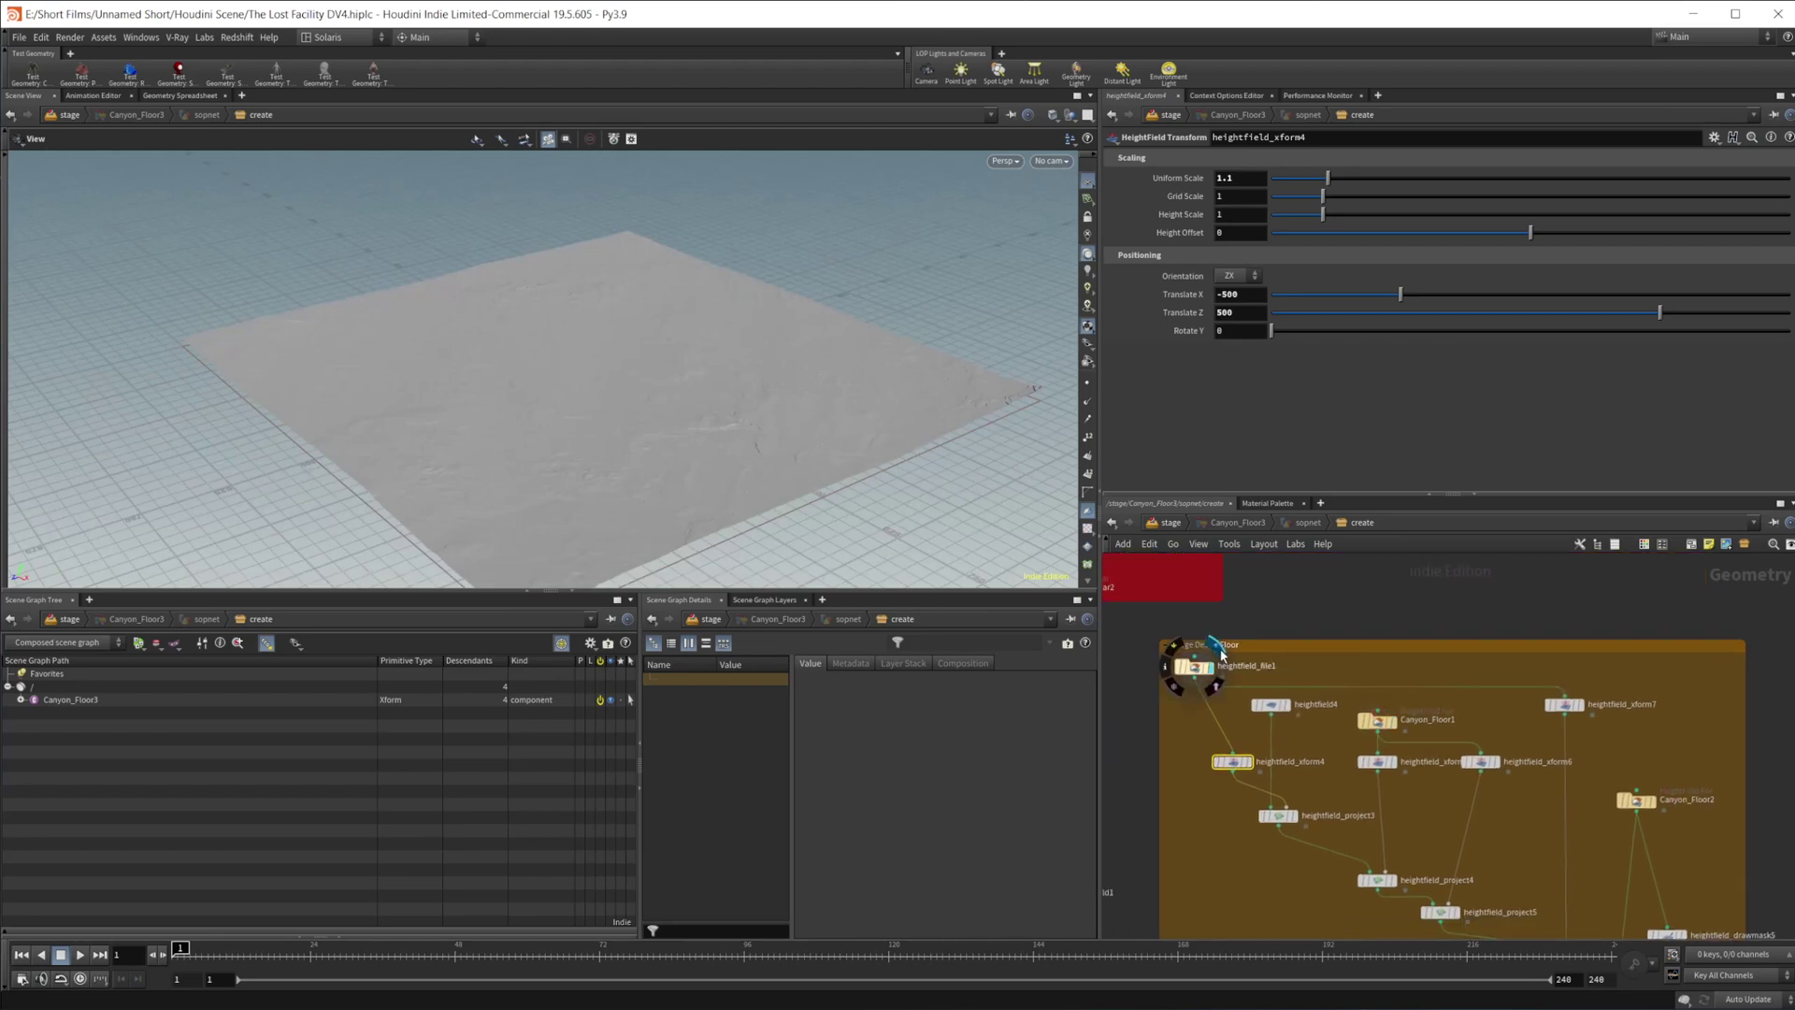
click(1393, 721)
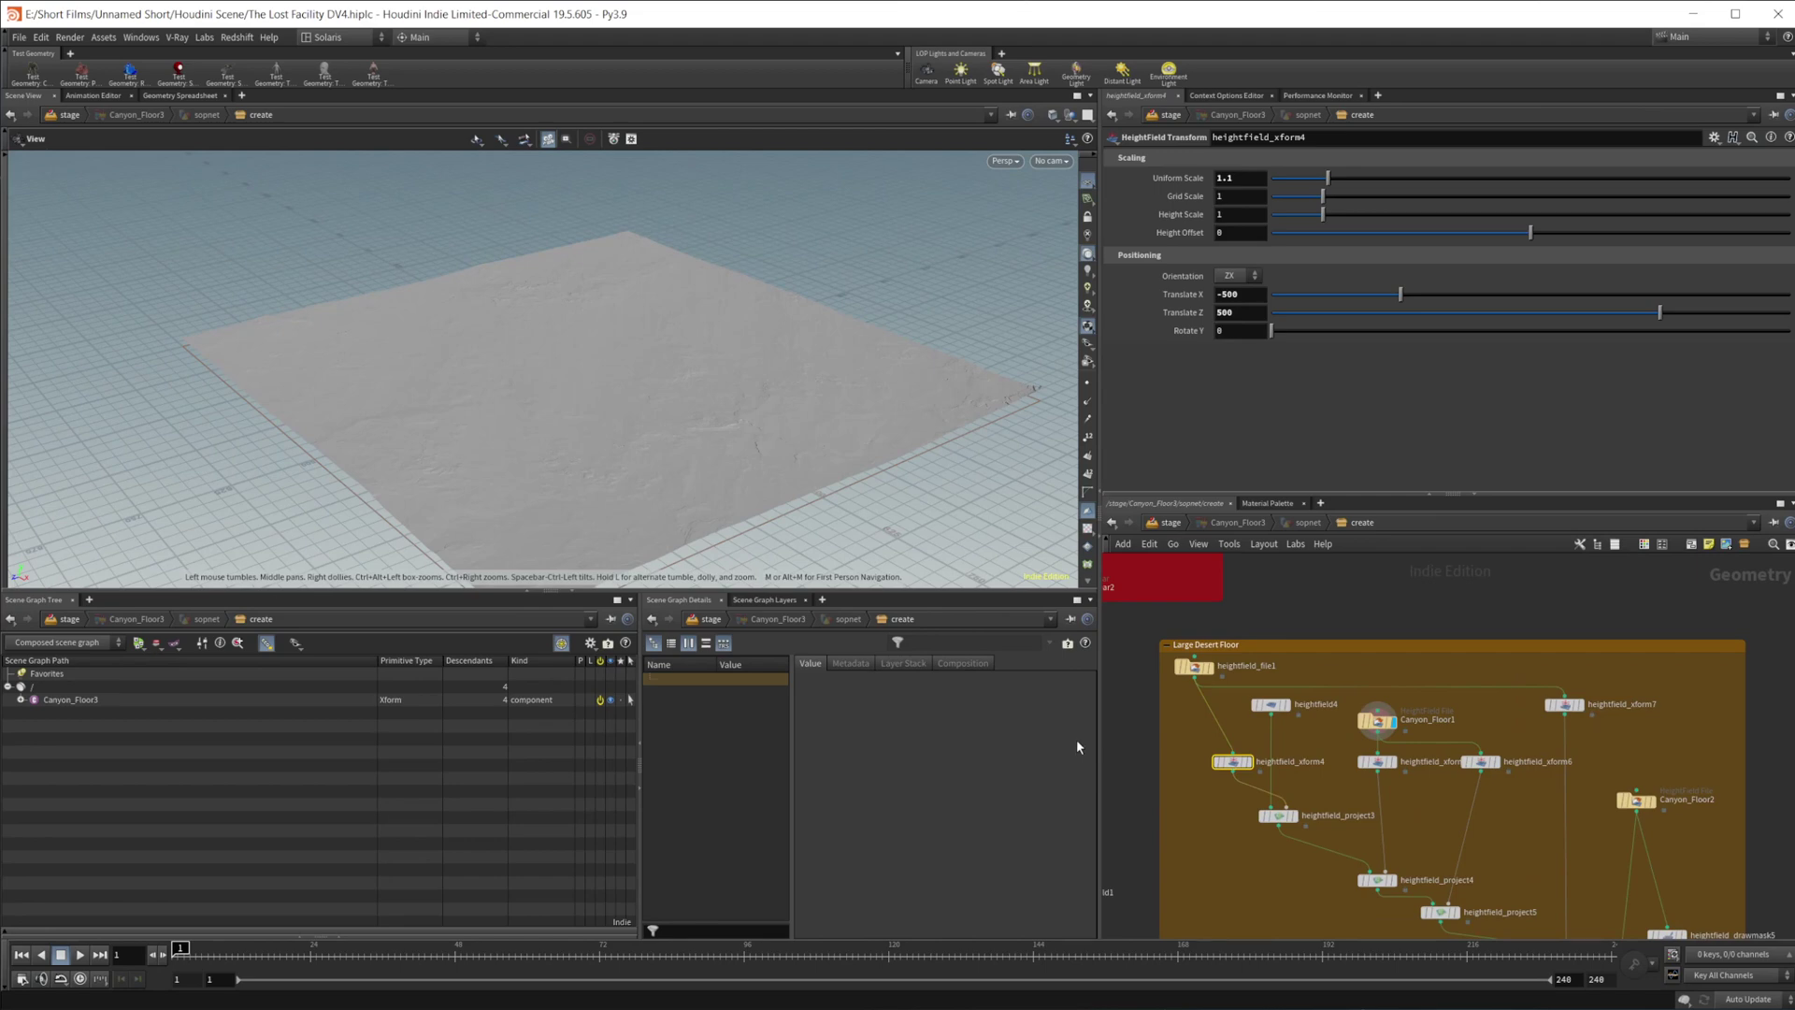
- Select heightfield_xform5 to review its scale and translation settings, and display its offset terrain tile
middle_drag(1344, 838, 1300, 772)
scroll(1313, 749, up, 4)
middle_drag(1437, 737, 1297, 801)
click(1277, 660)
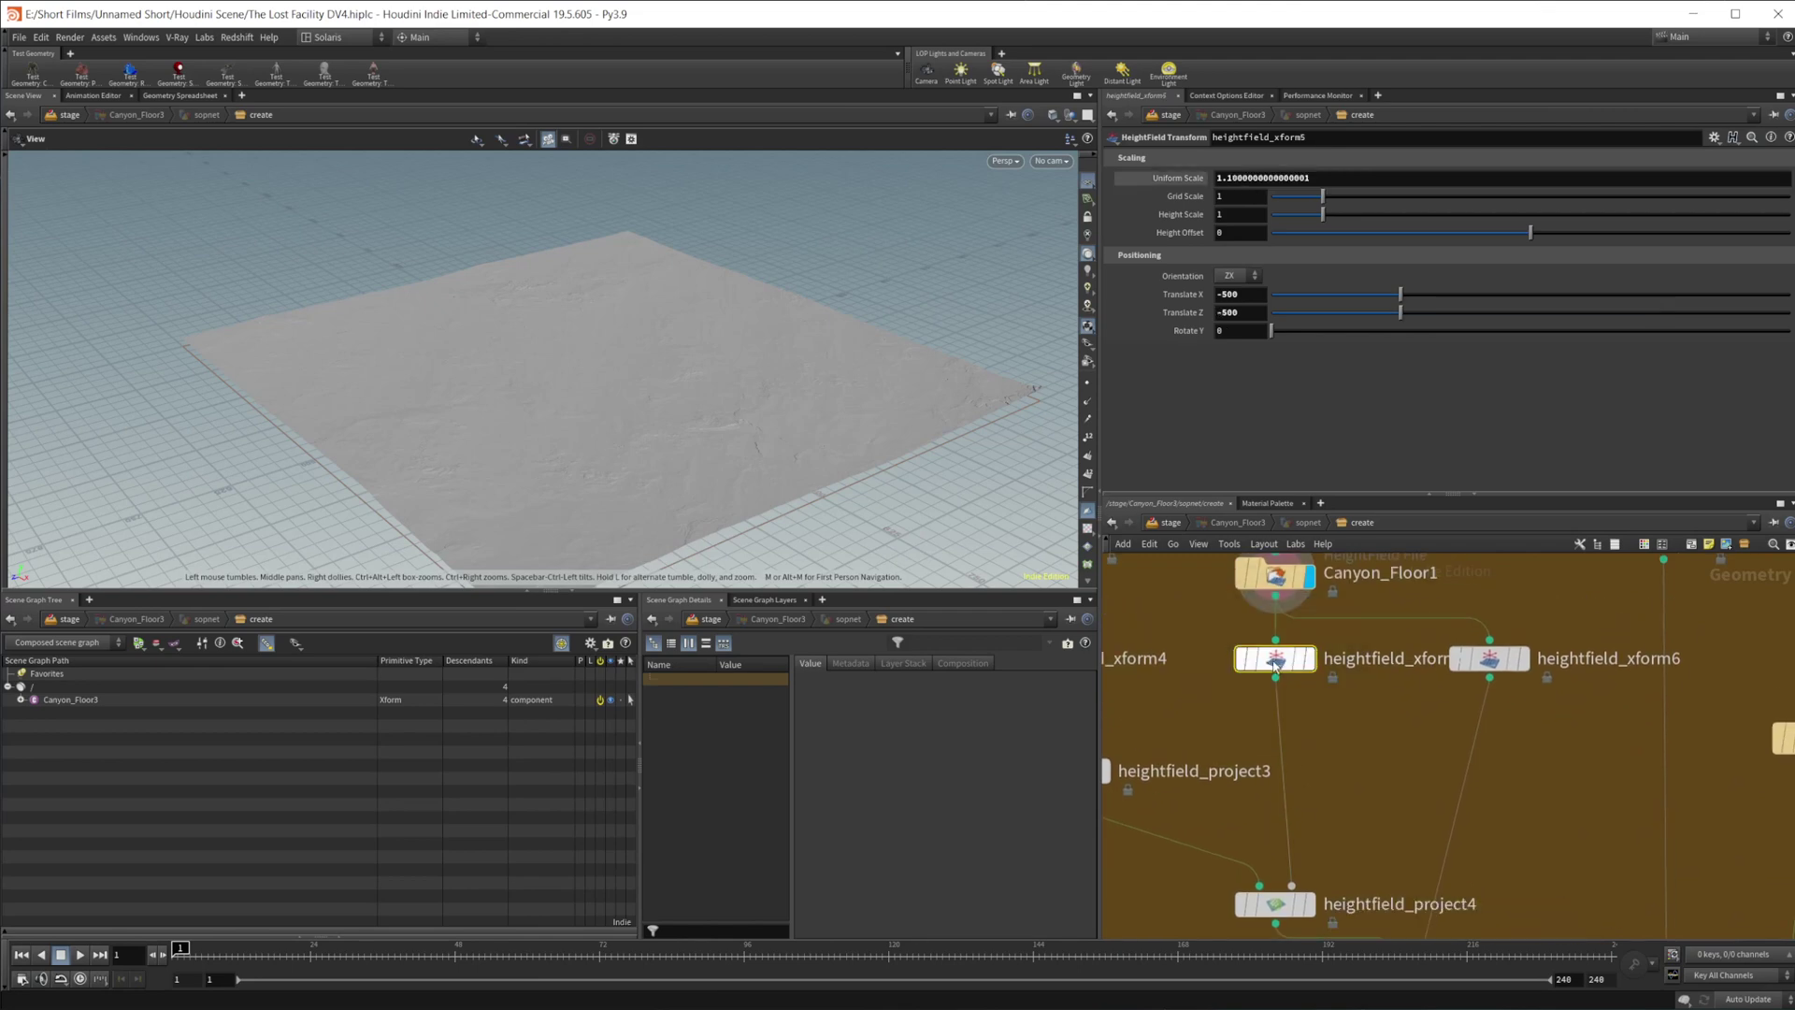
drag(794, 477, 882, 513)
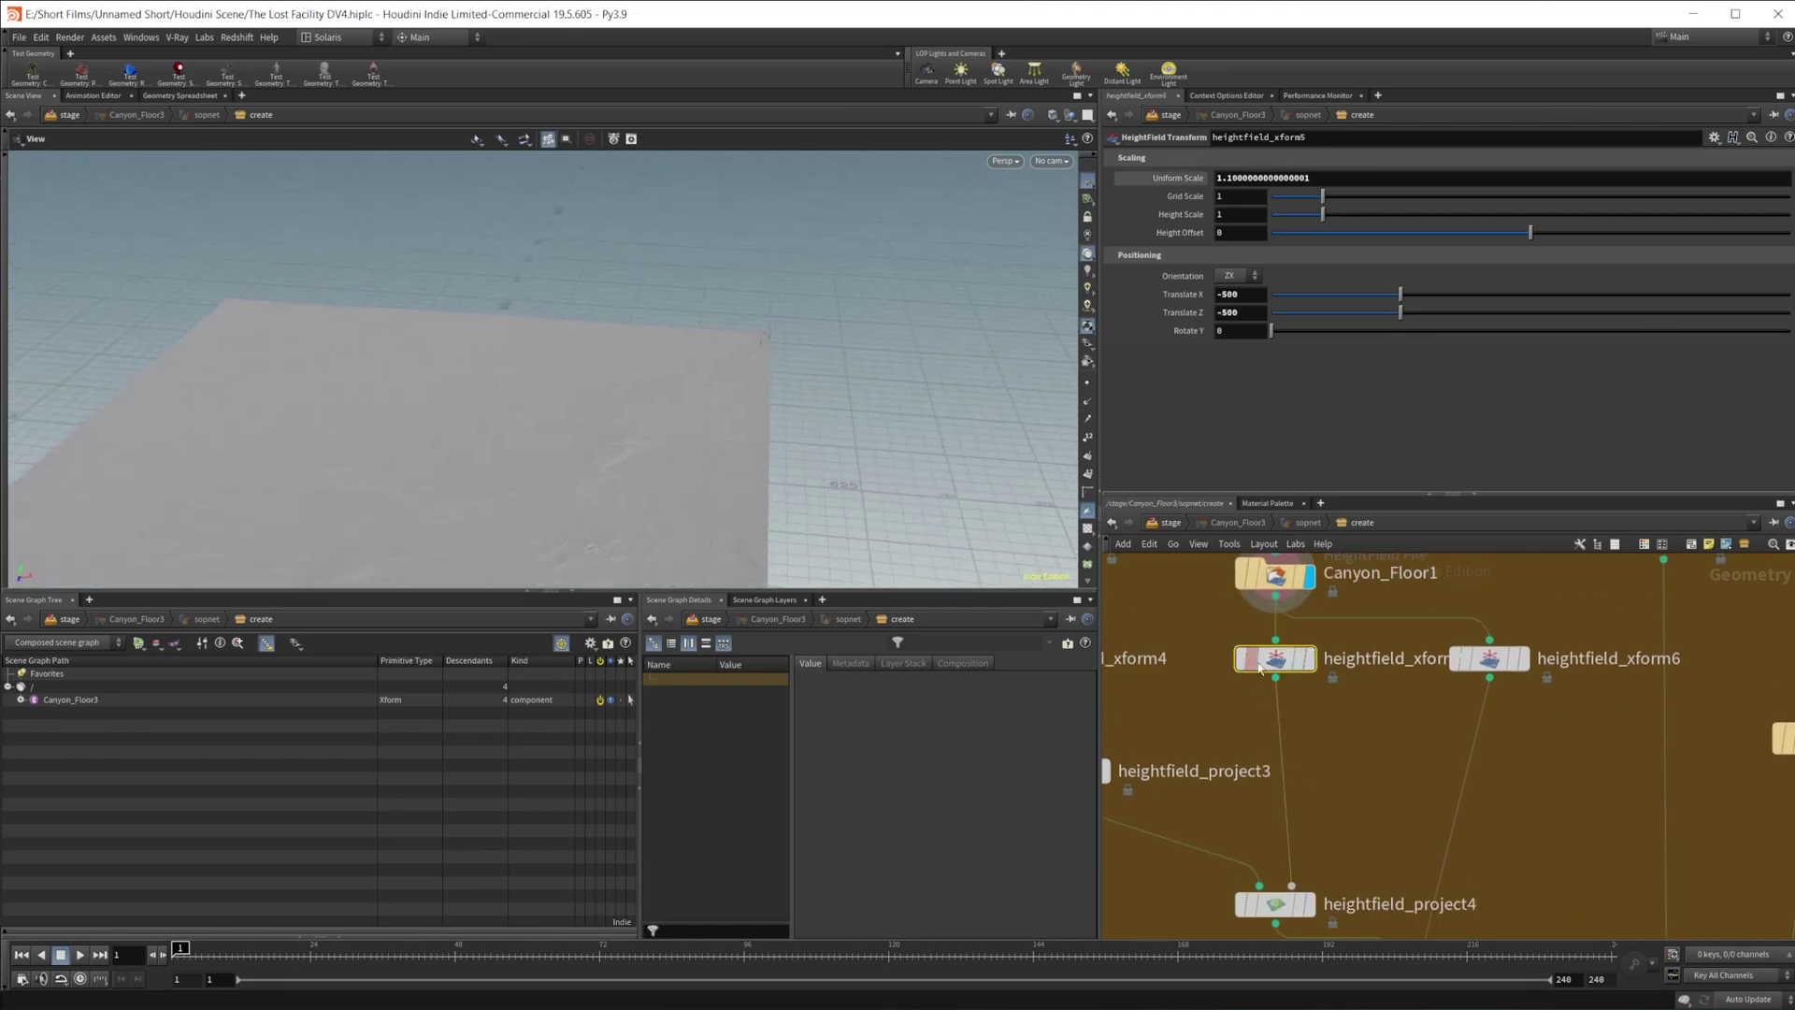
scroll(601, 389, down, 5)
middle_drag(559, 453, 505, 397)
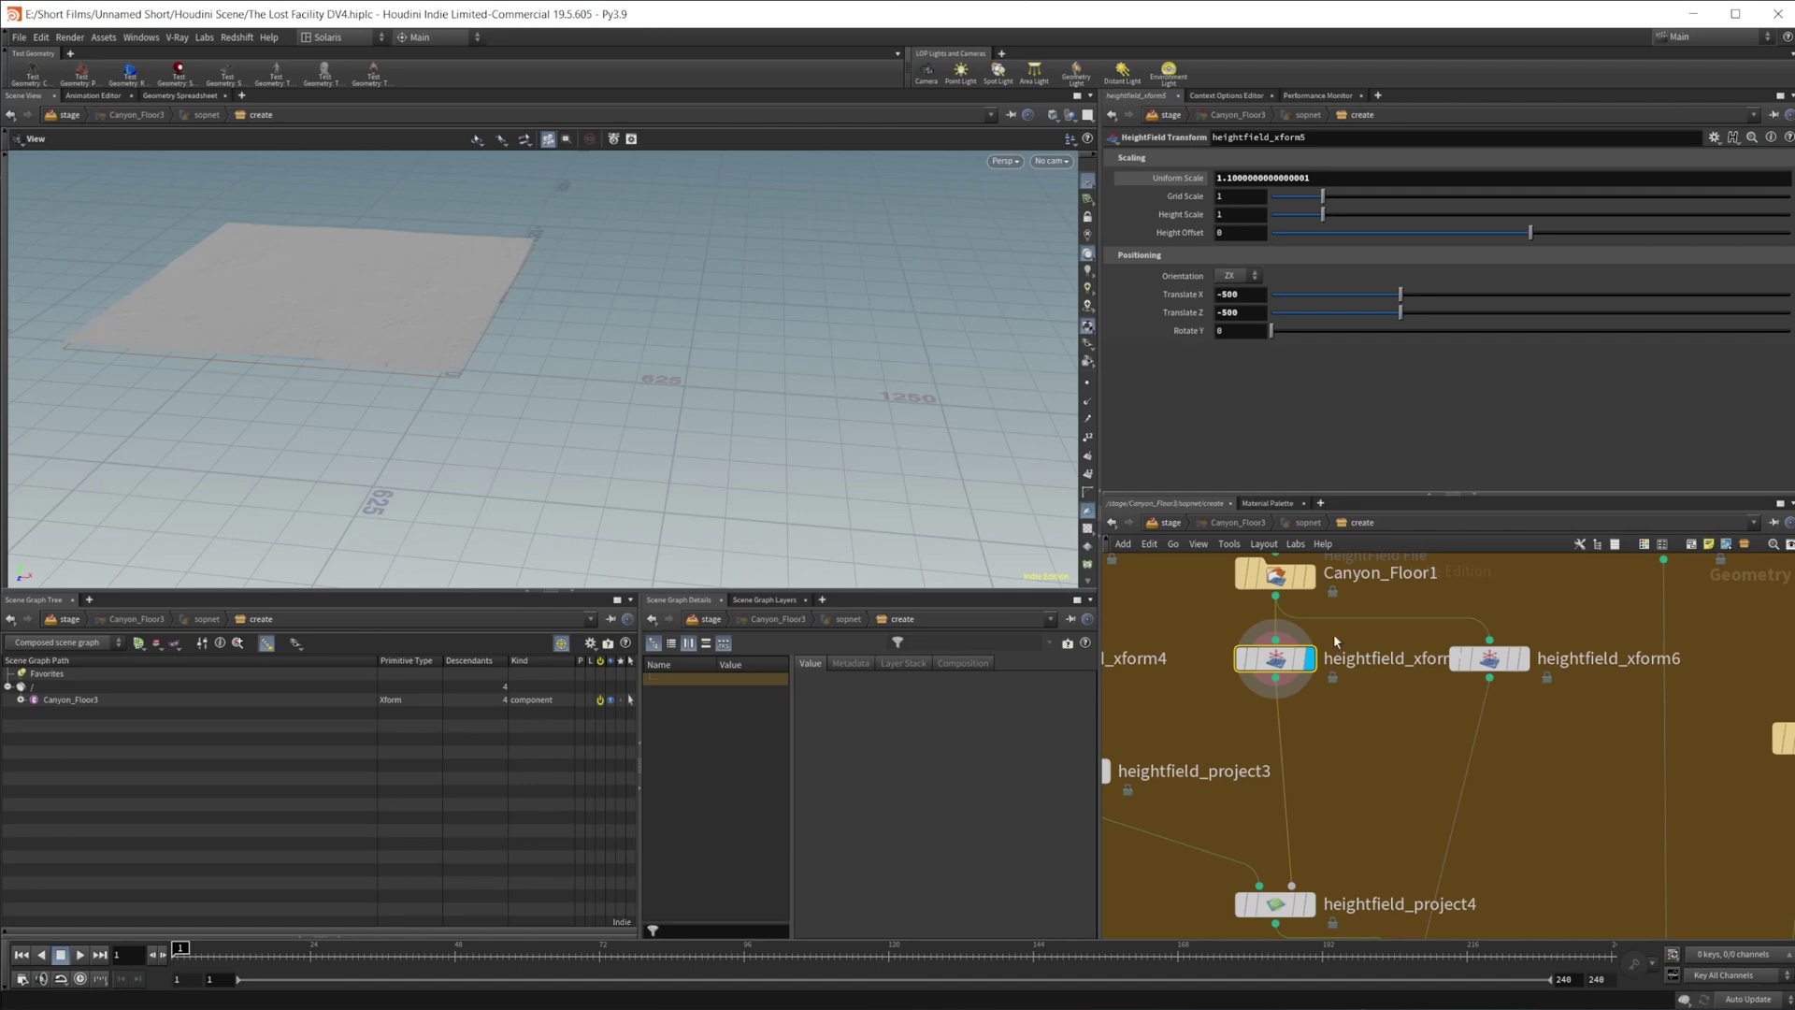
- Display heightfield_xform6 and review its translation and rotation settings along with the placed terrain tile
mouse_move(1489, 662)
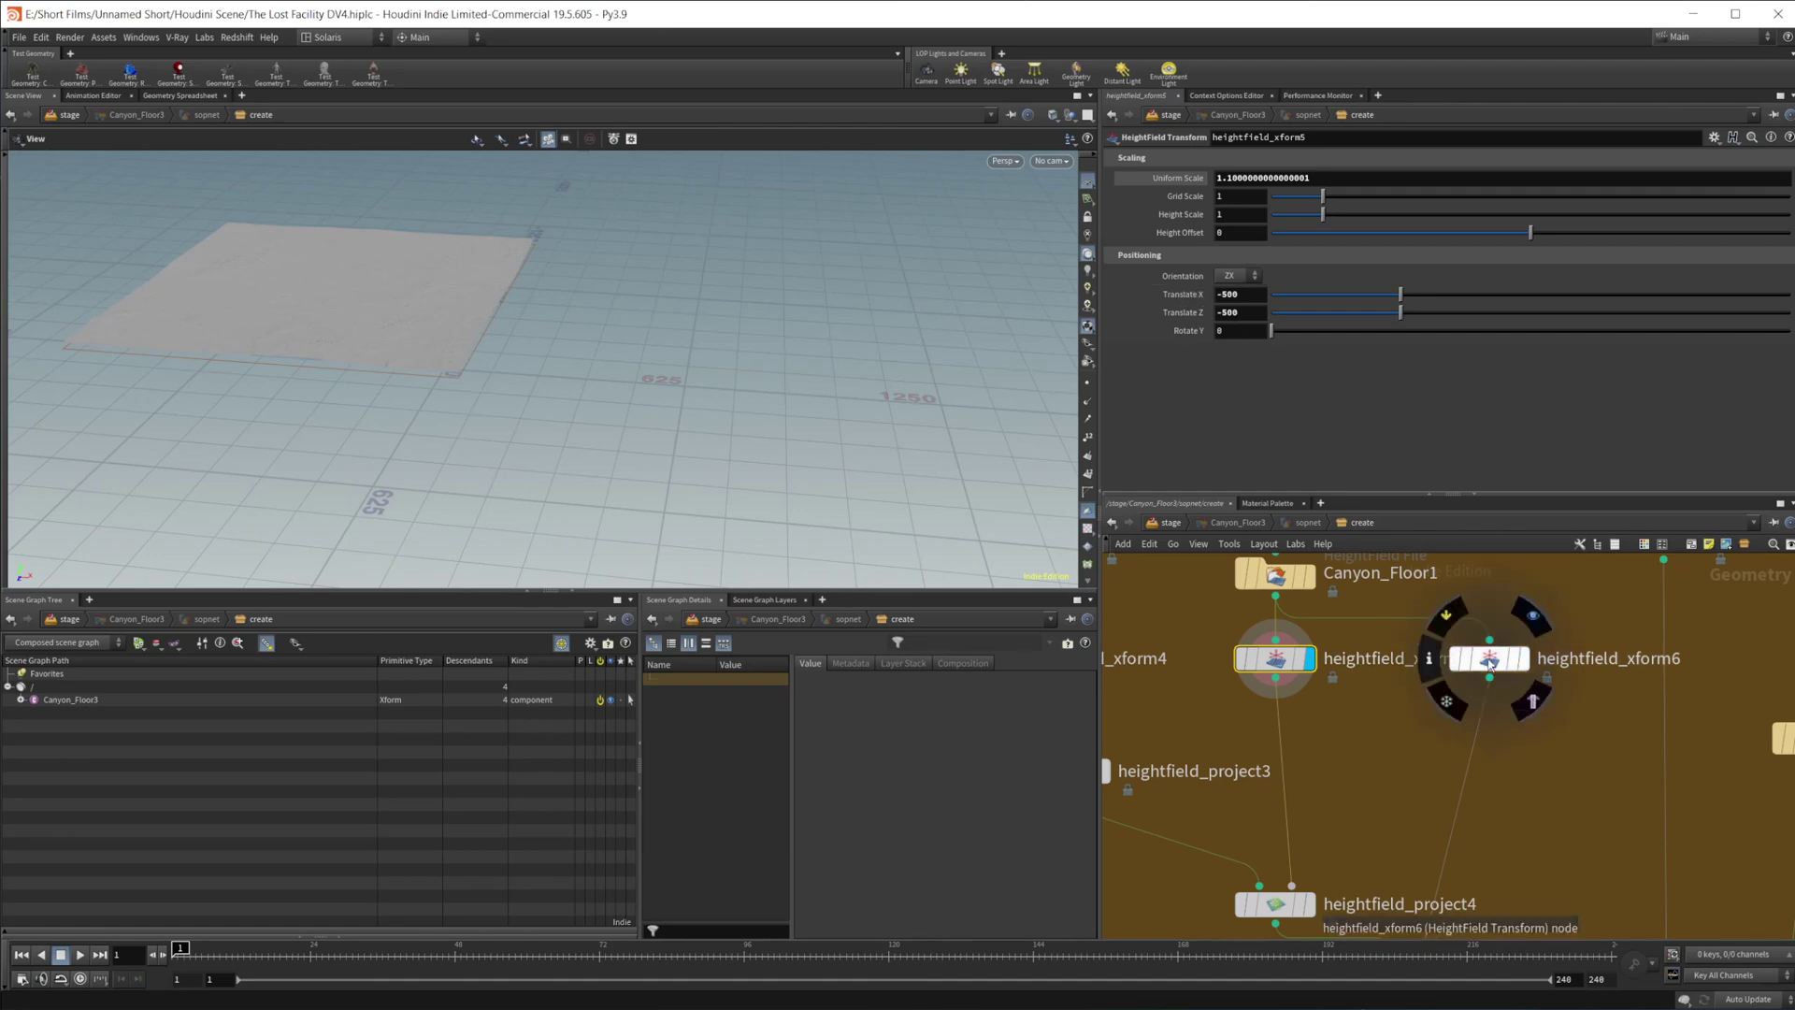
click(1533, 617)
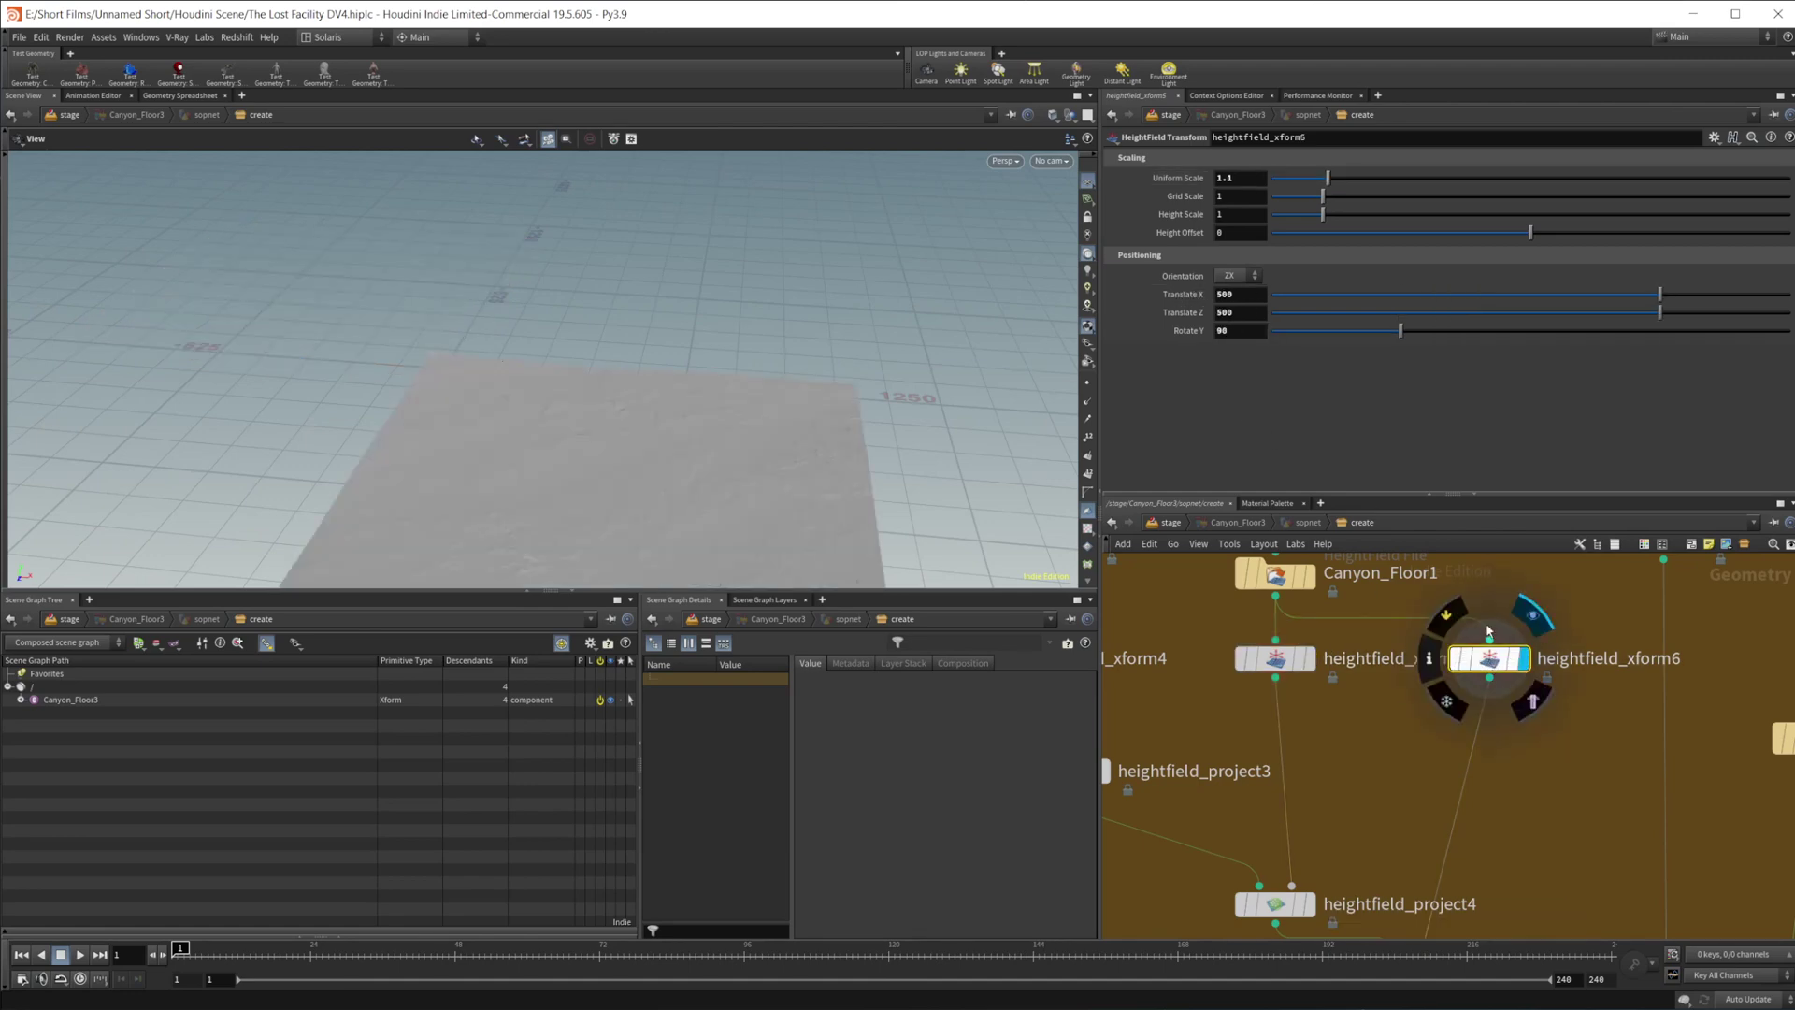
drag(513, 465, 692, 442)
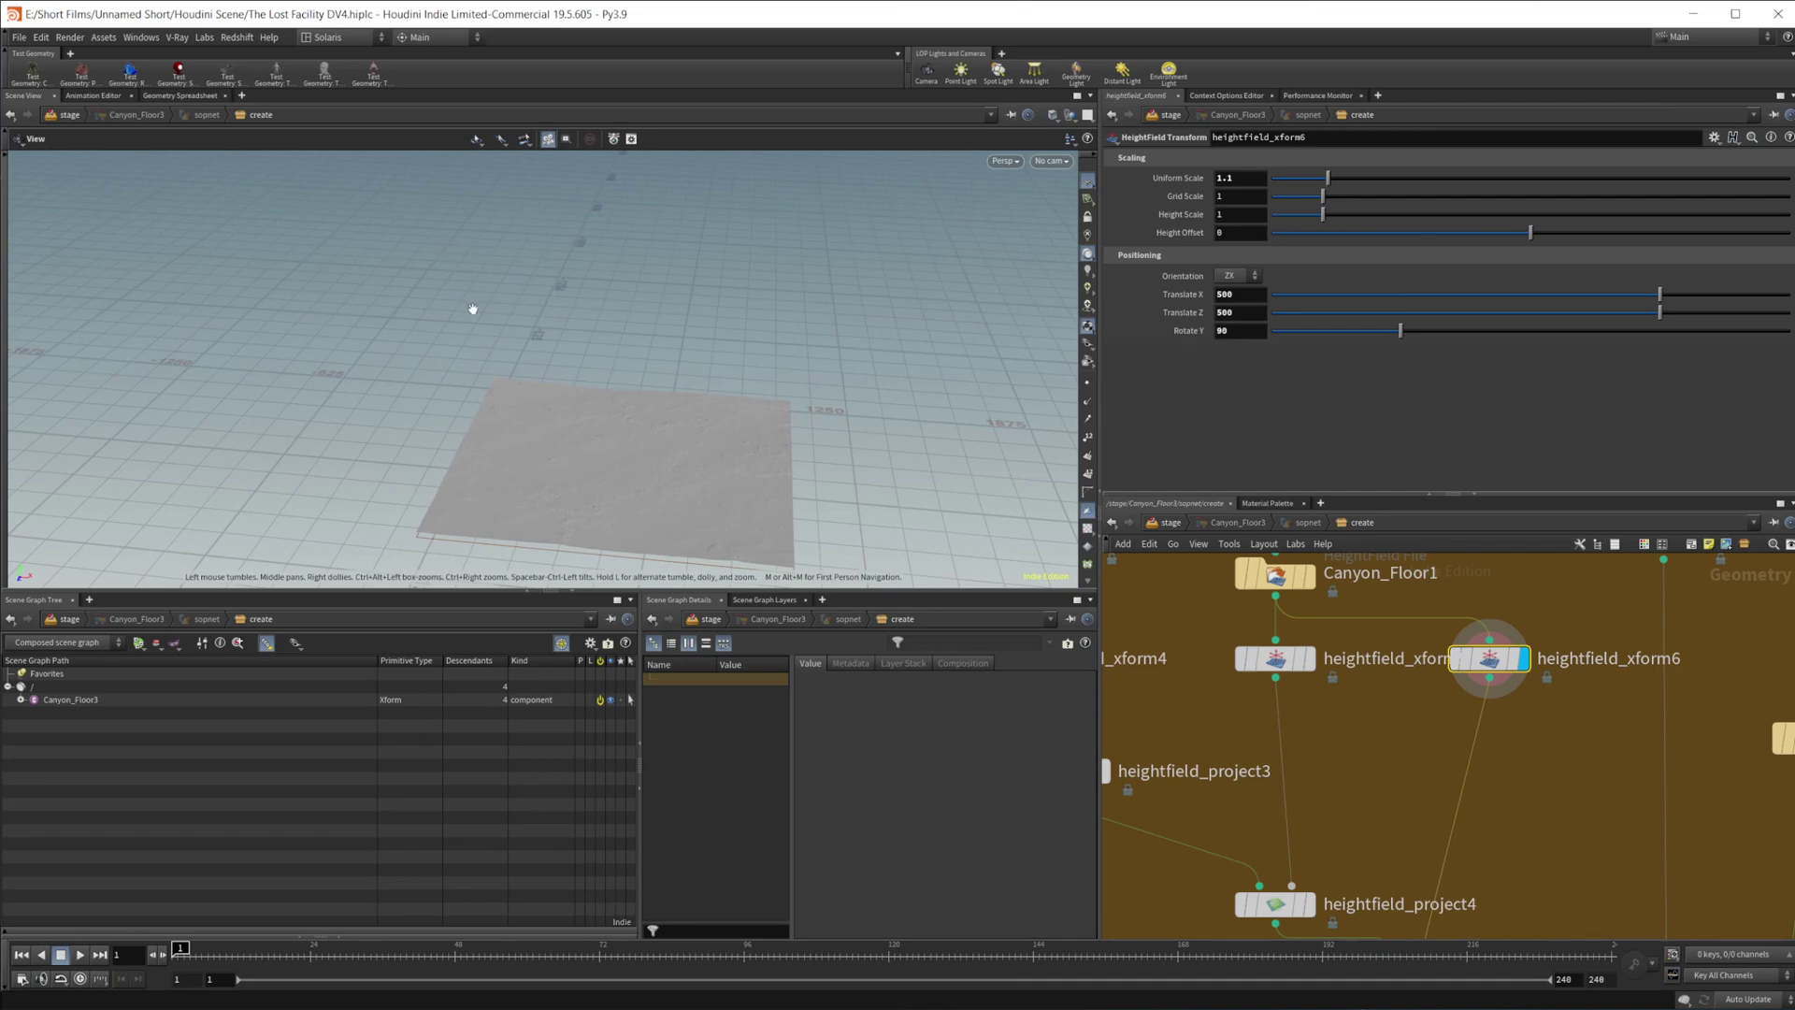
- Display heightfield_xform7 and compare its translation and Rotate Y settings with those of heightfield_xform5
scroll(1212, 728, down, 5)
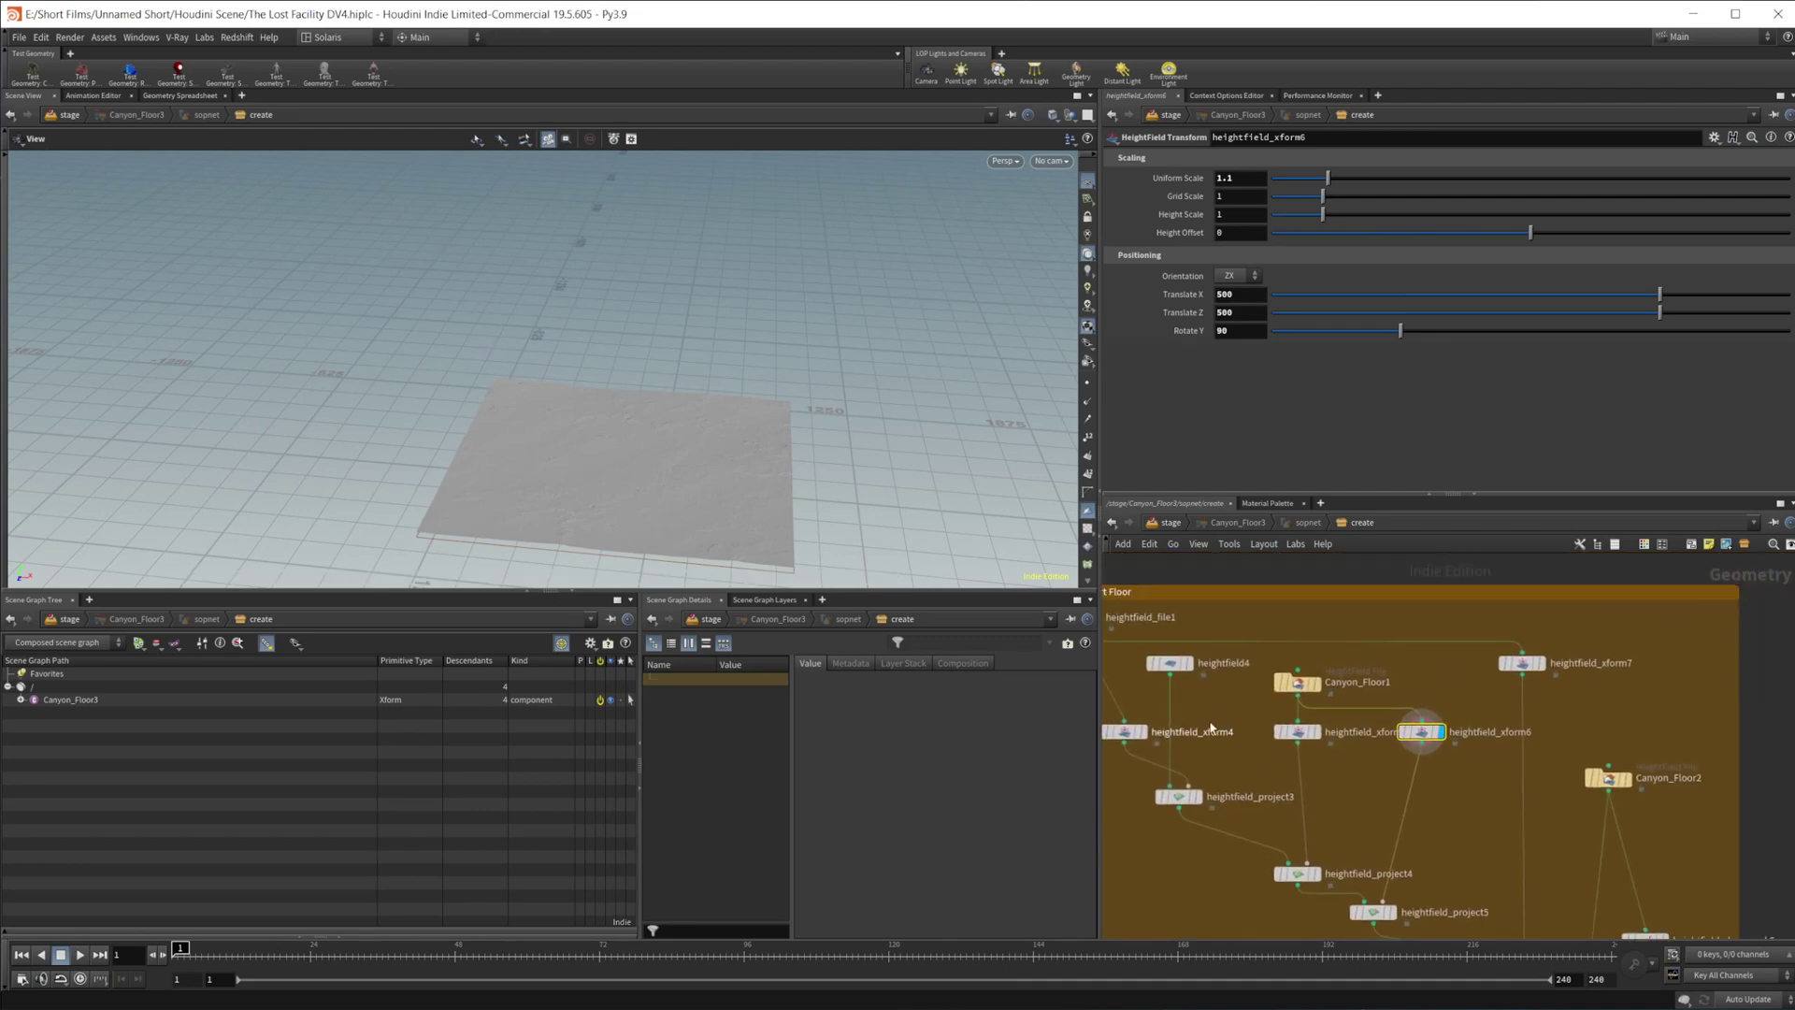
click(1529, 666)
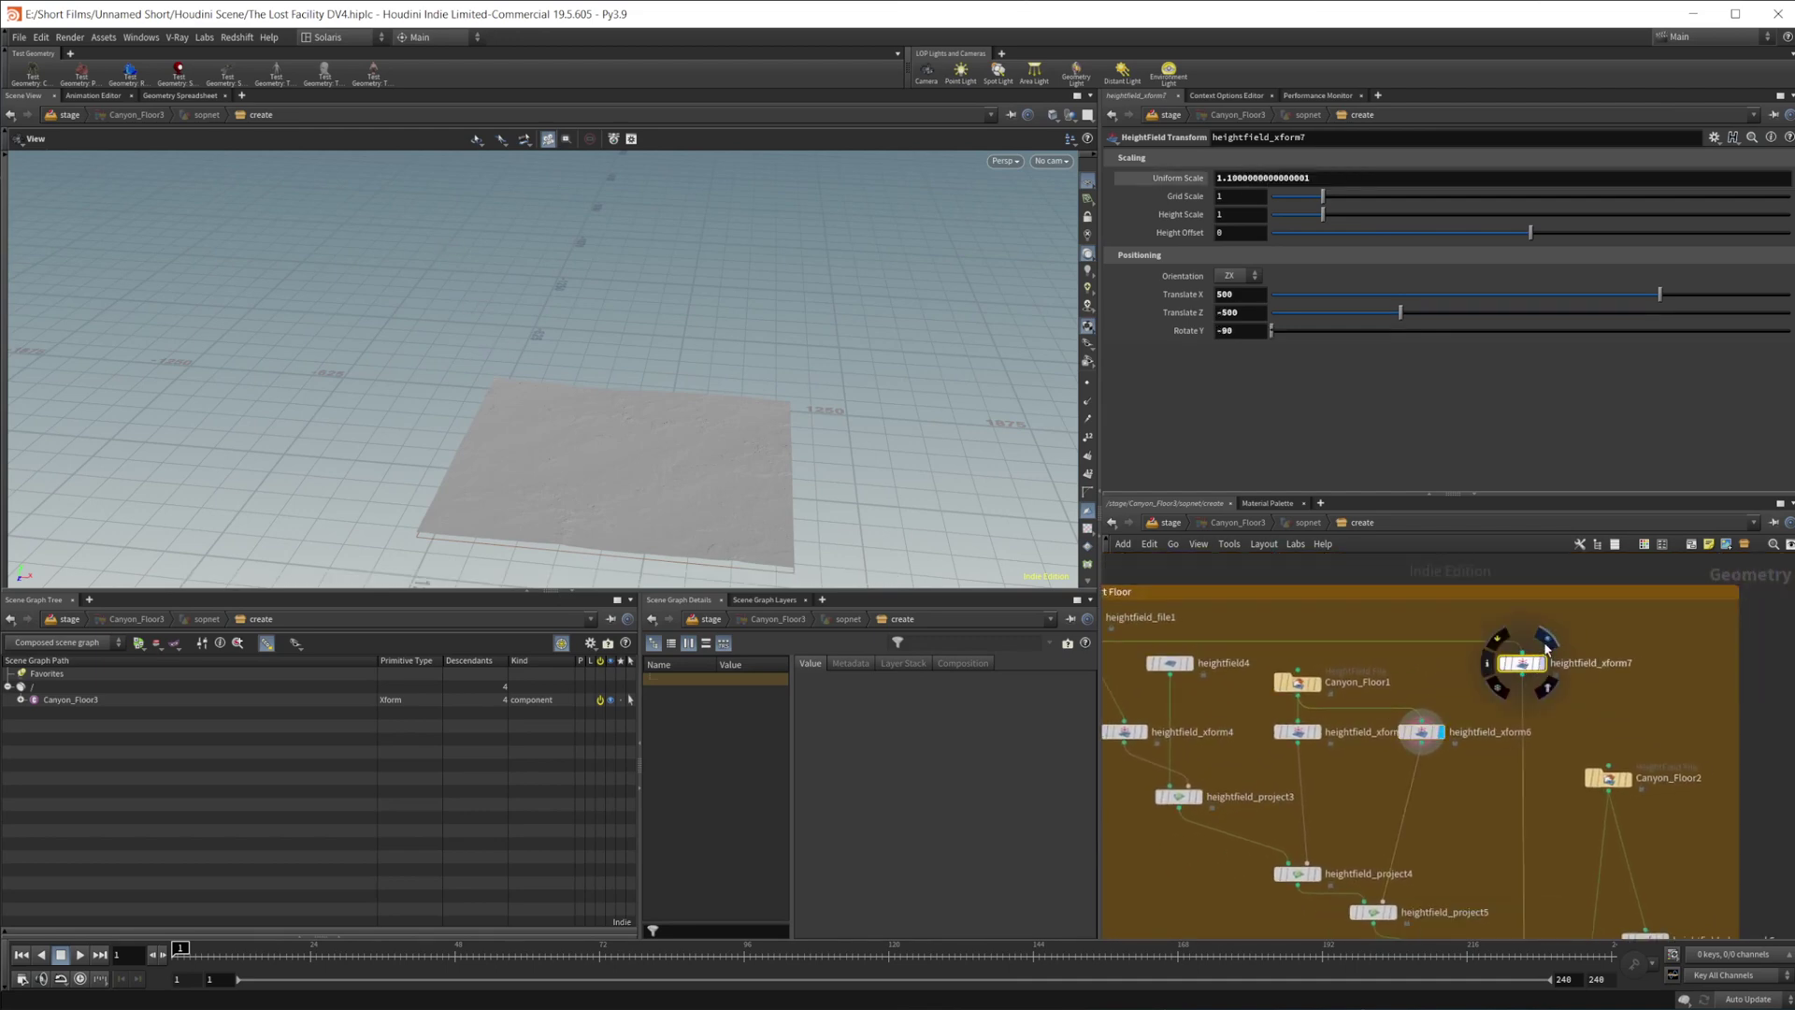
click(1552, 645)
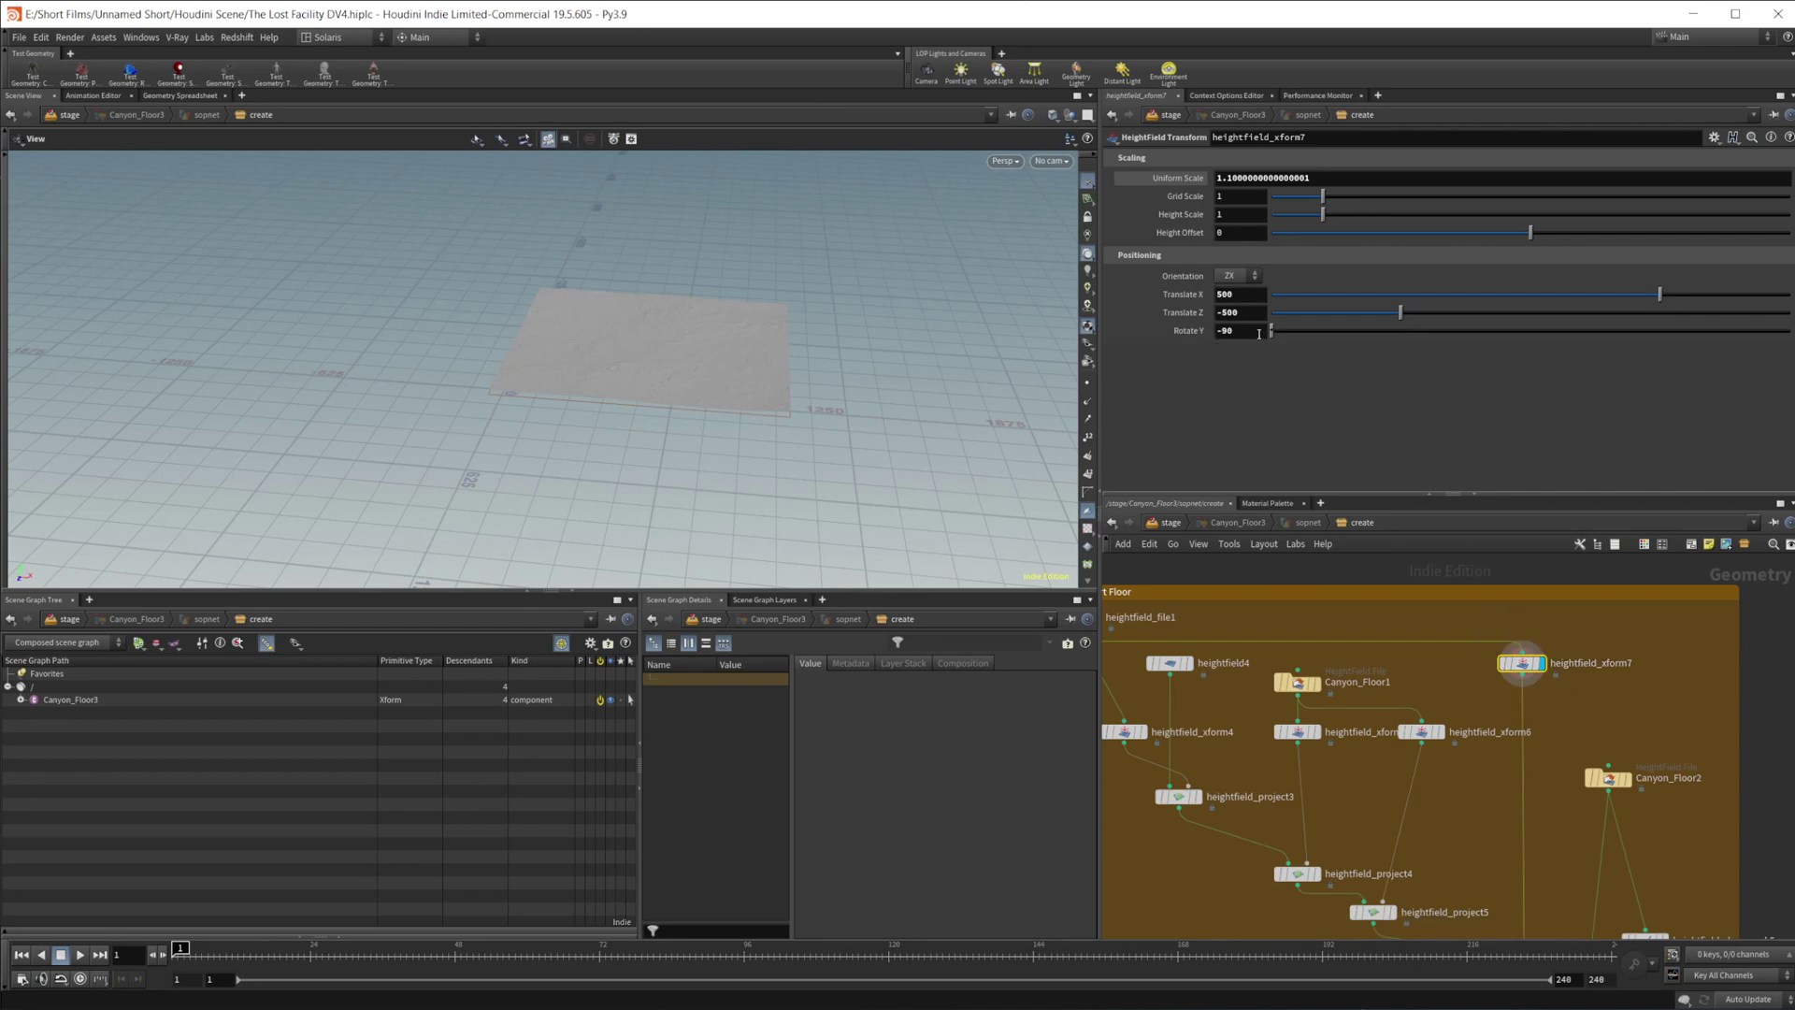
scroll(1375, 821, up, 3)
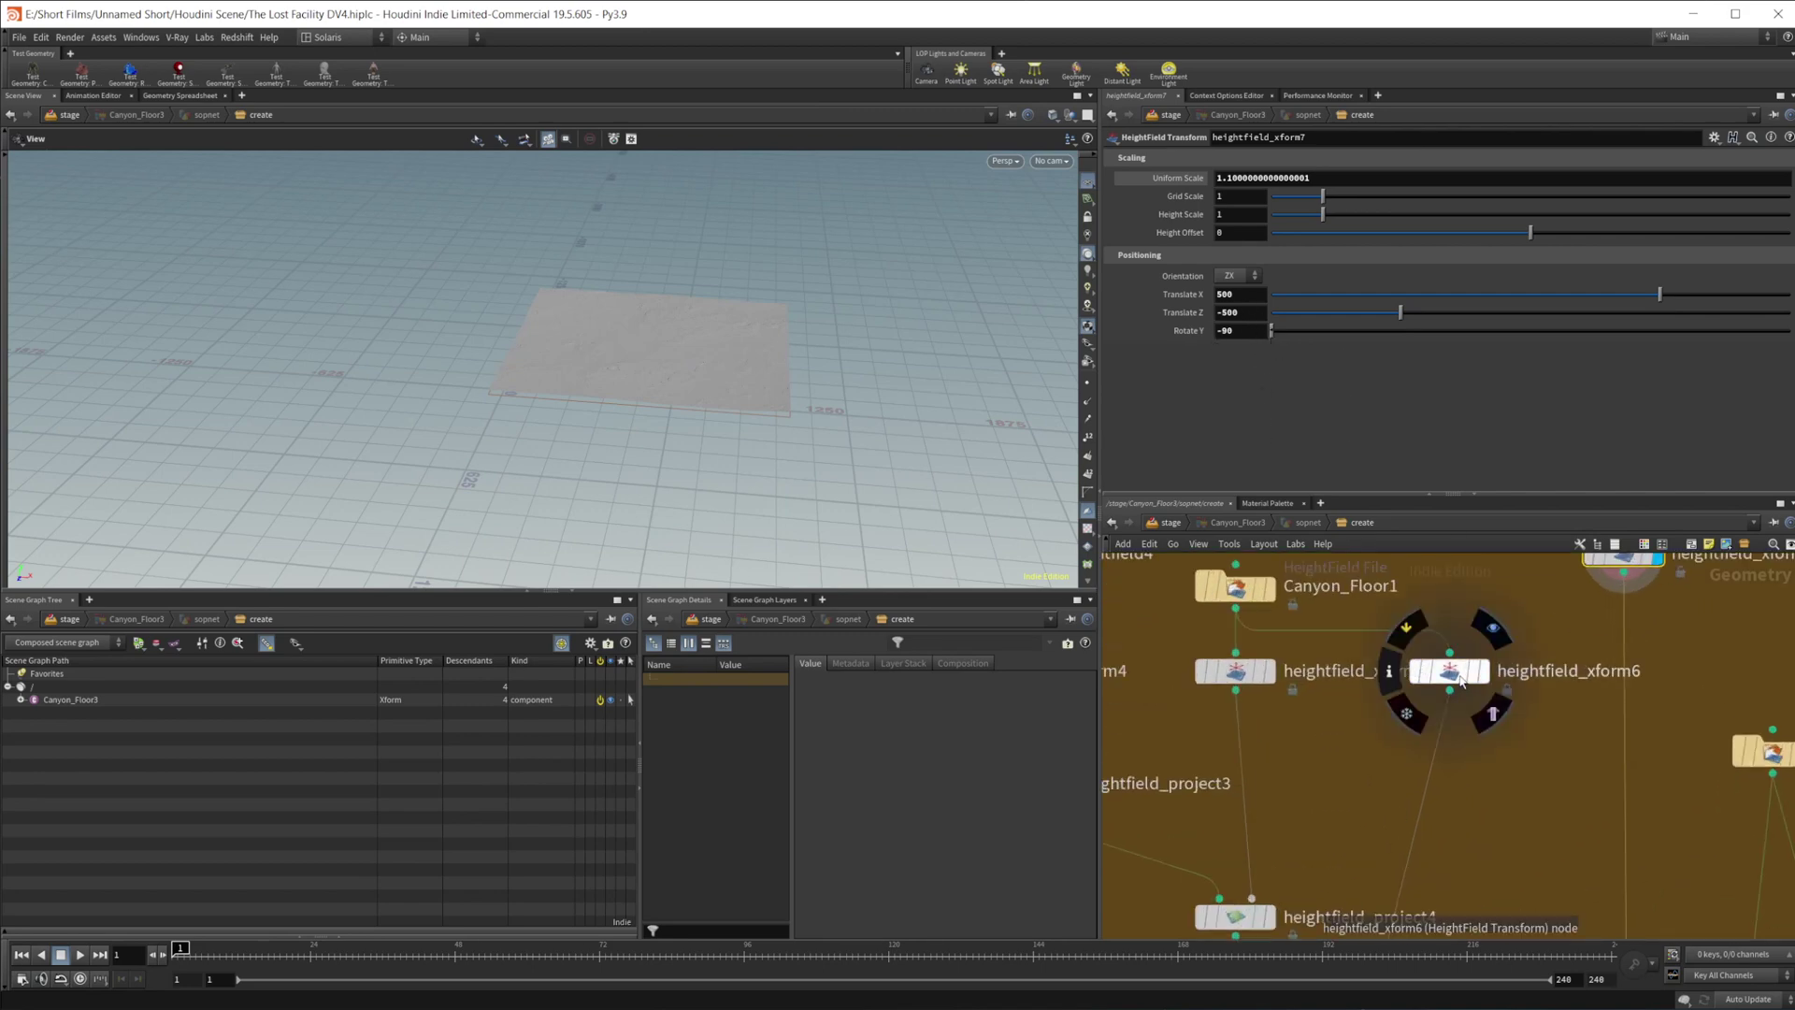
click(1449, 670)
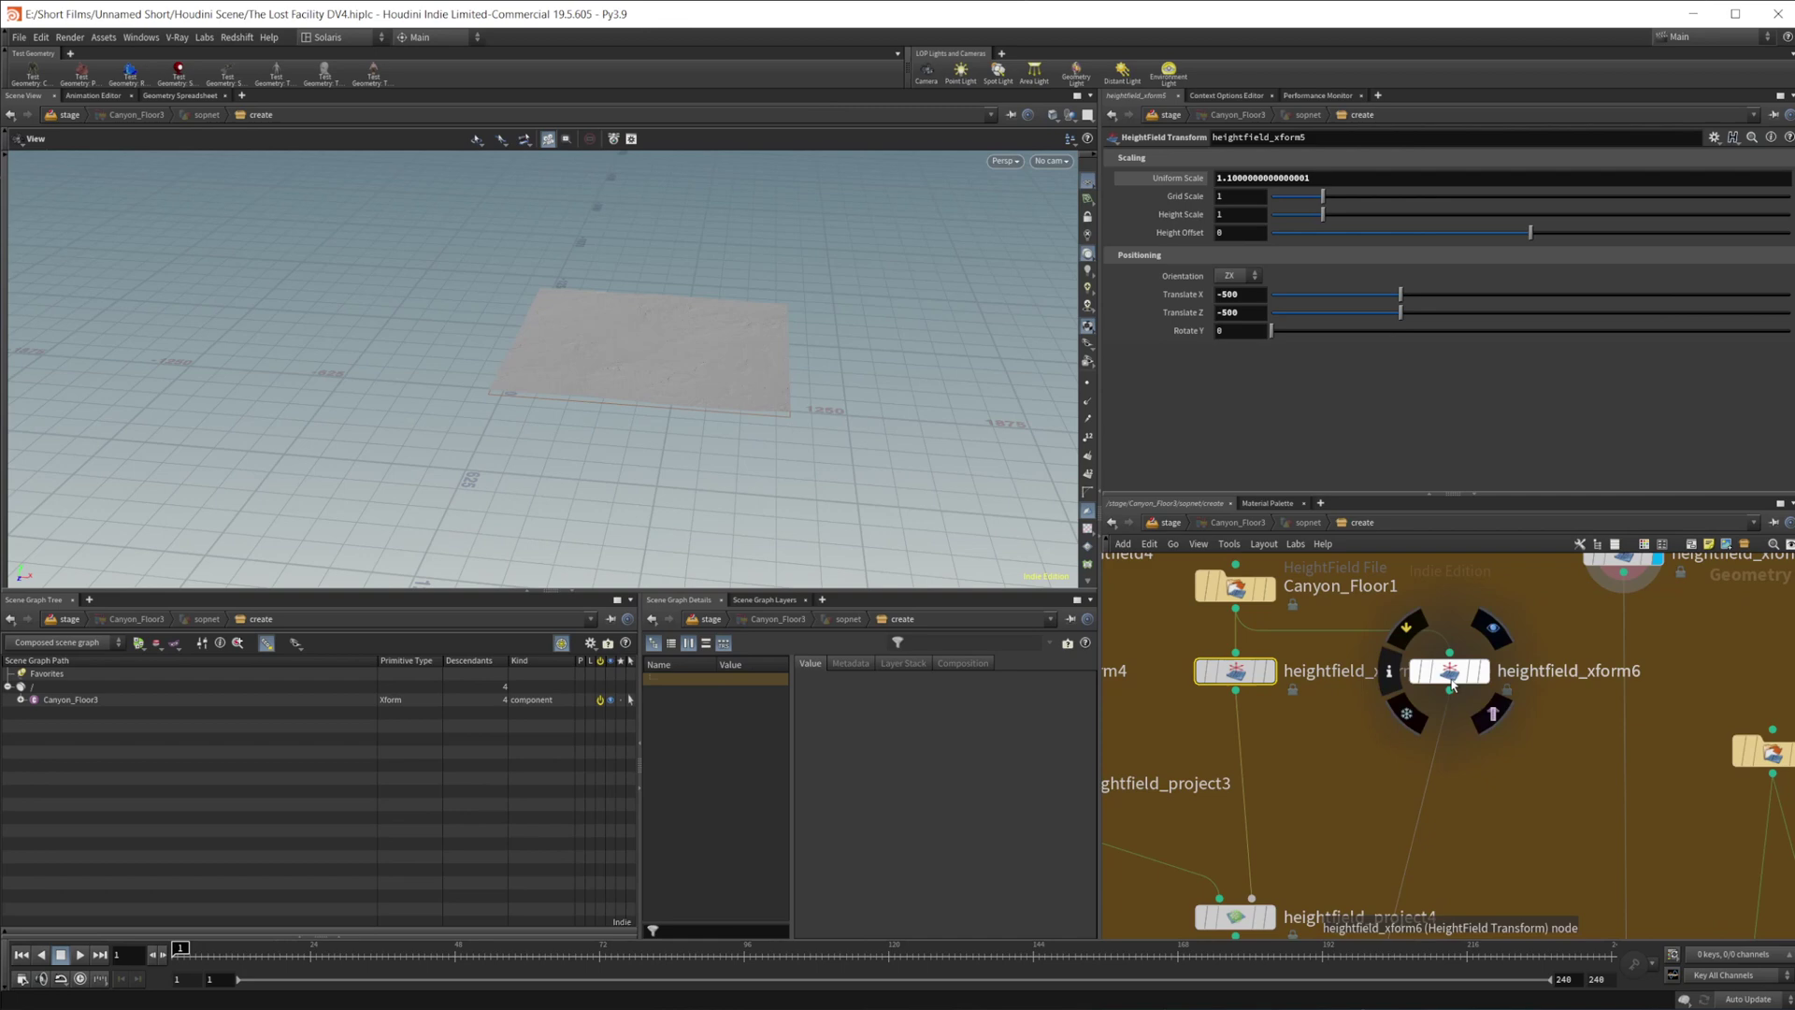
middle_drag(1564, 714, 1458, 745)
middle_drag(1473, 621, 1398, 658)
click(1449, 628)
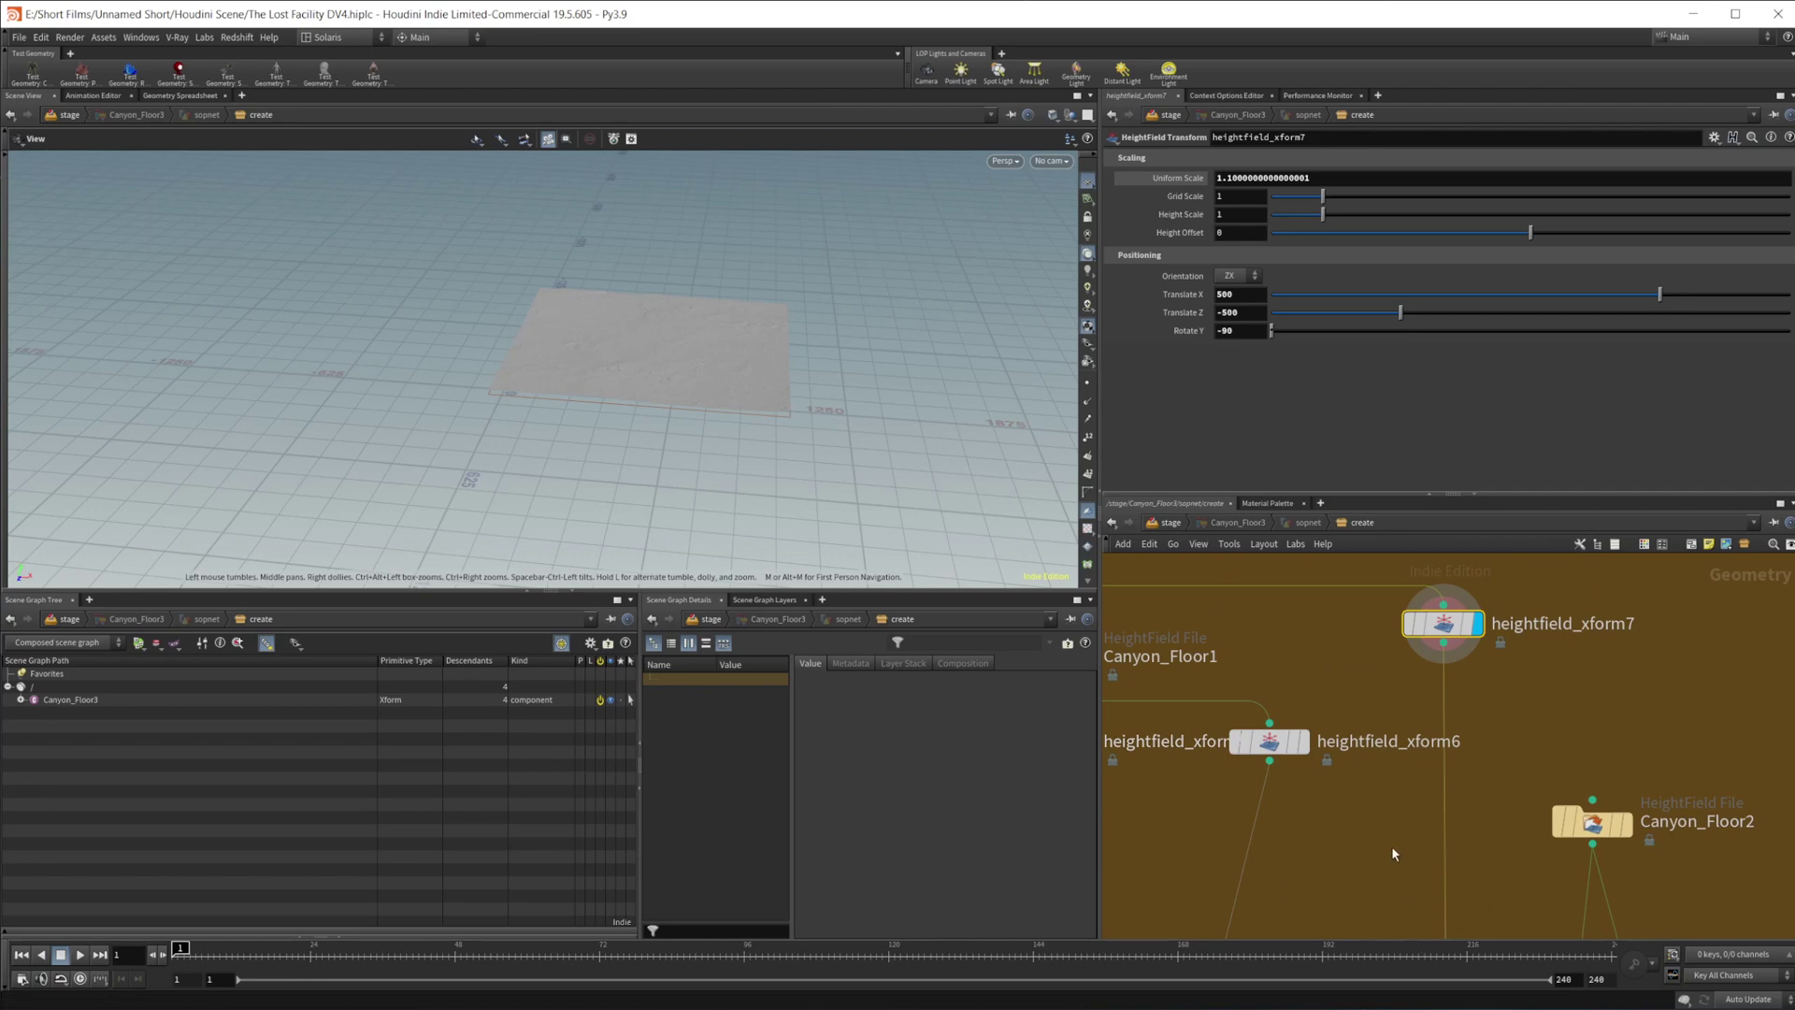
- Inspect the surface detail of heightfield_xform7's rotated terrain tile up close and from several angles
scroll(1526, 692, down, 5)
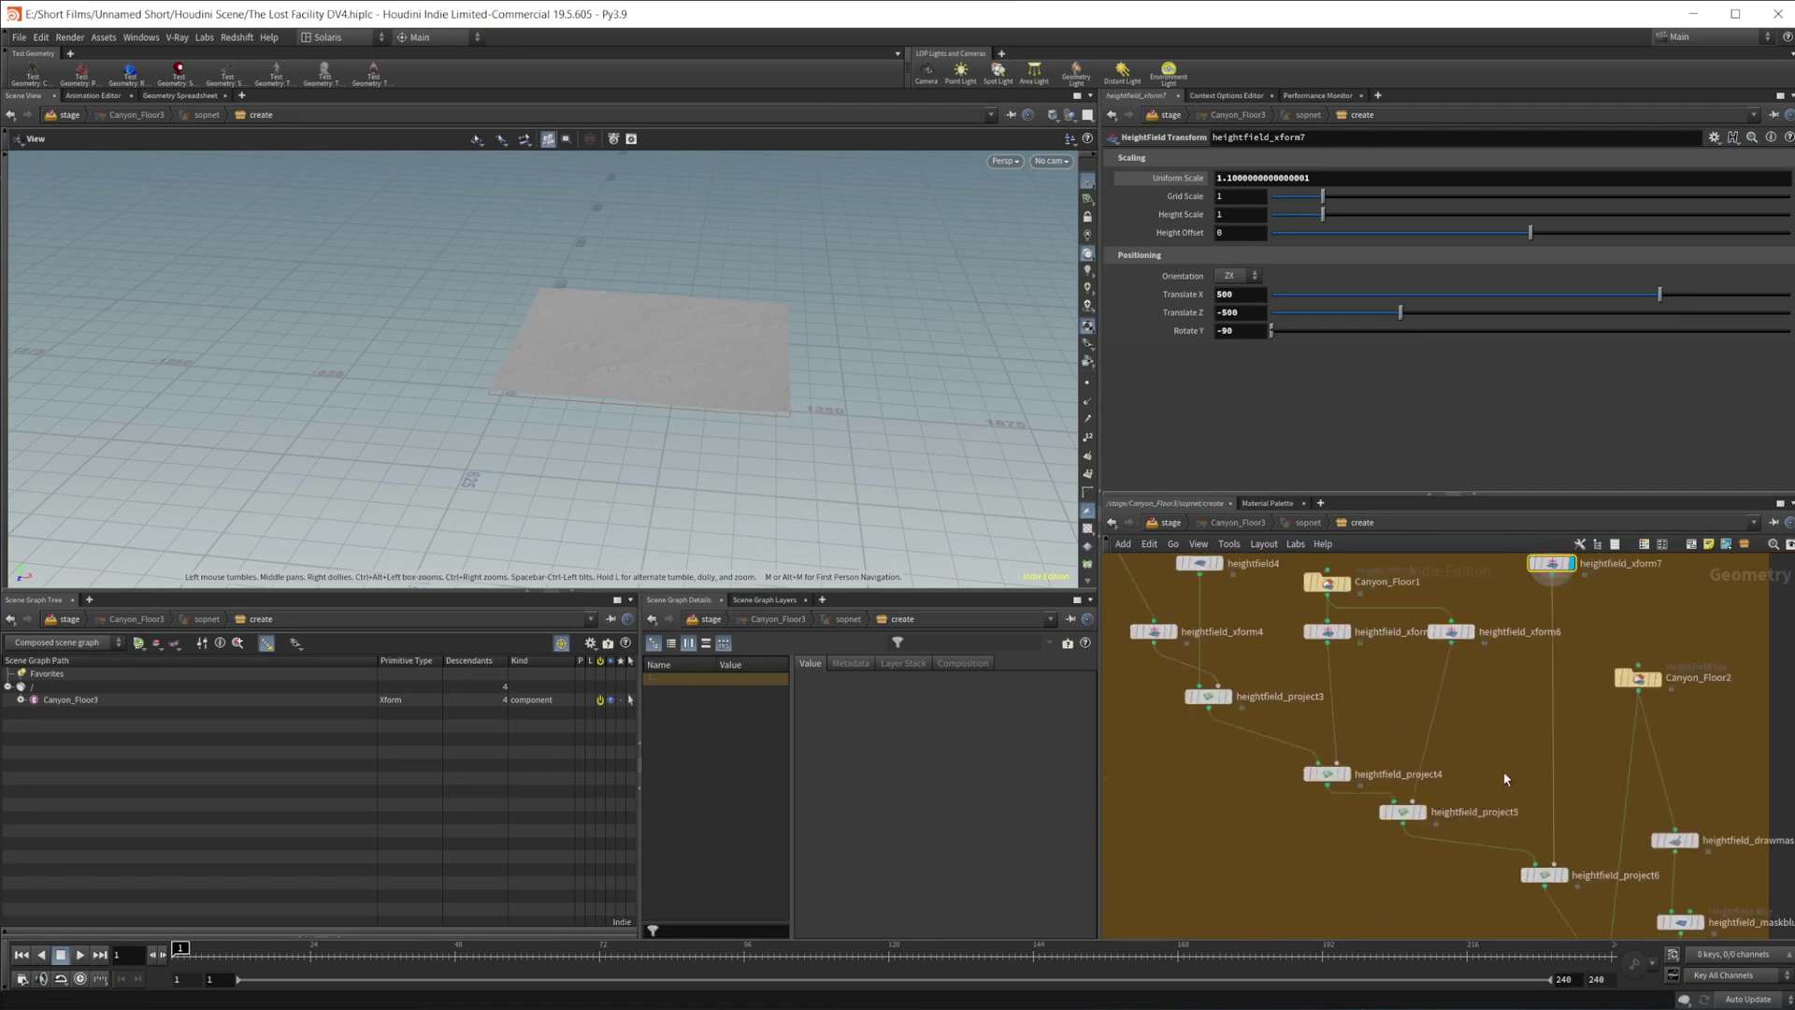
right_drag(761, 393, 889, 405)
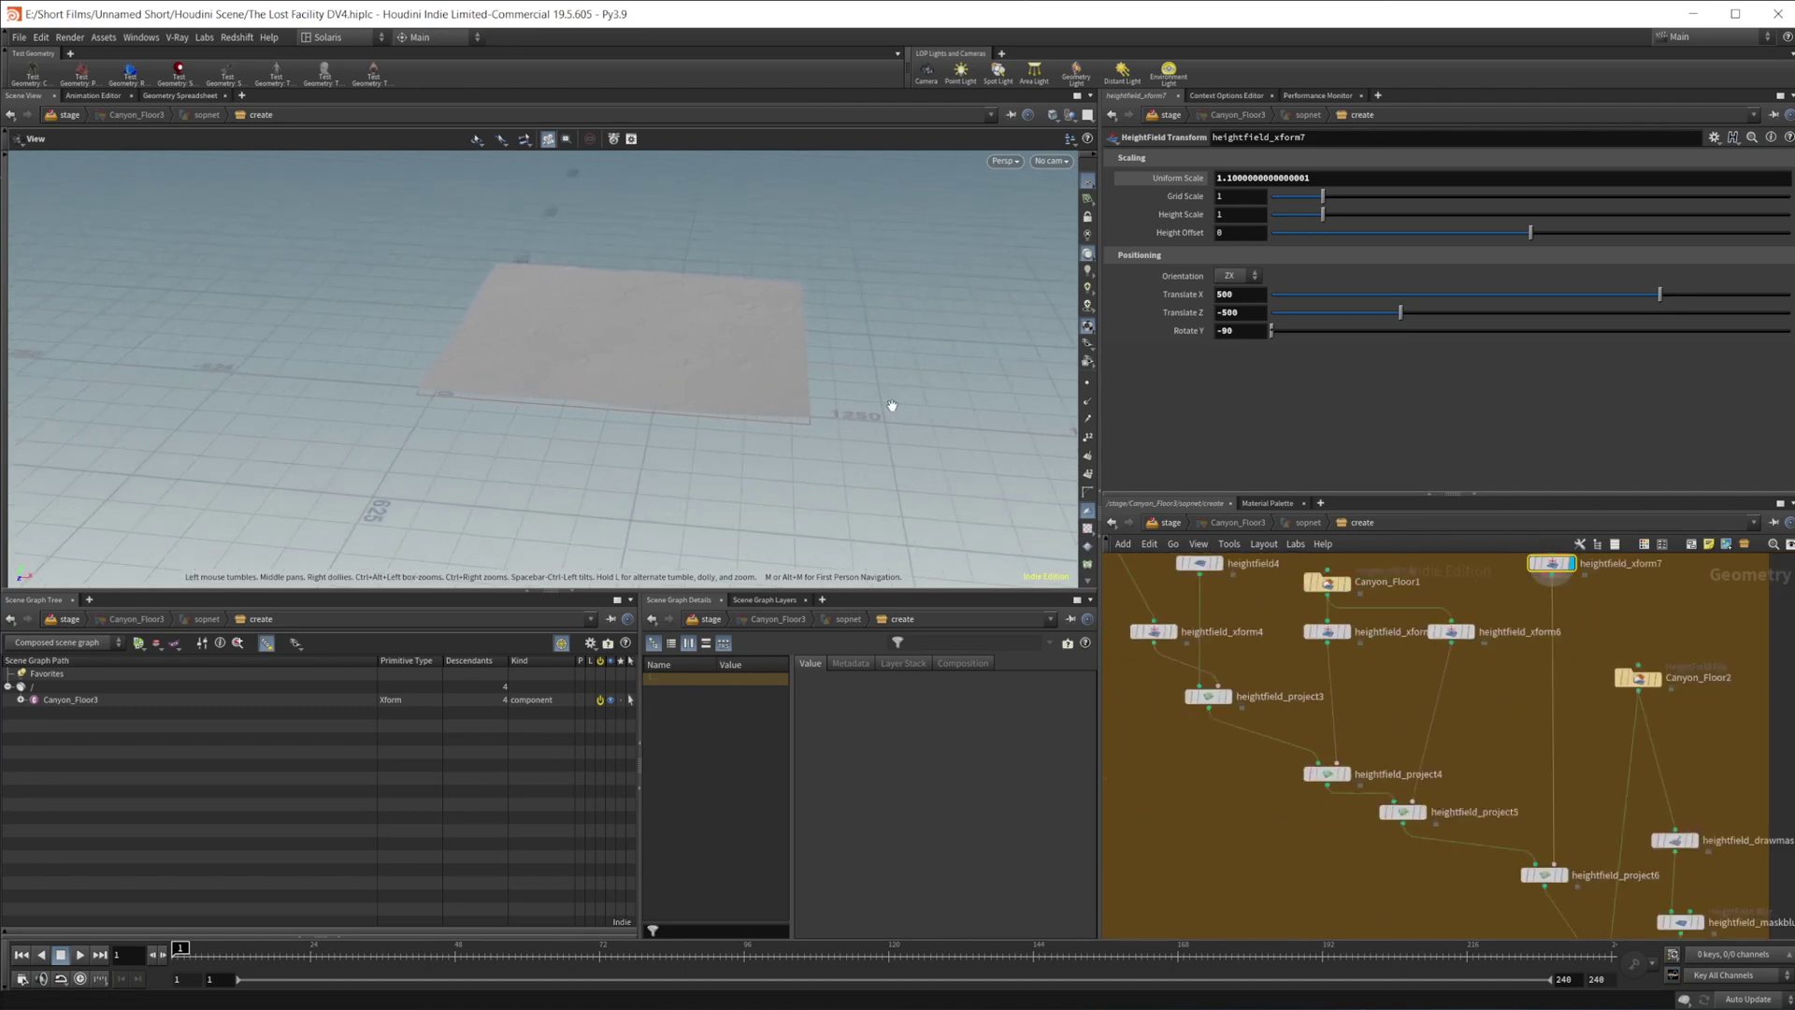
drag(785, 374, 742, 392)
right_drag(741, 393, 792, 442)
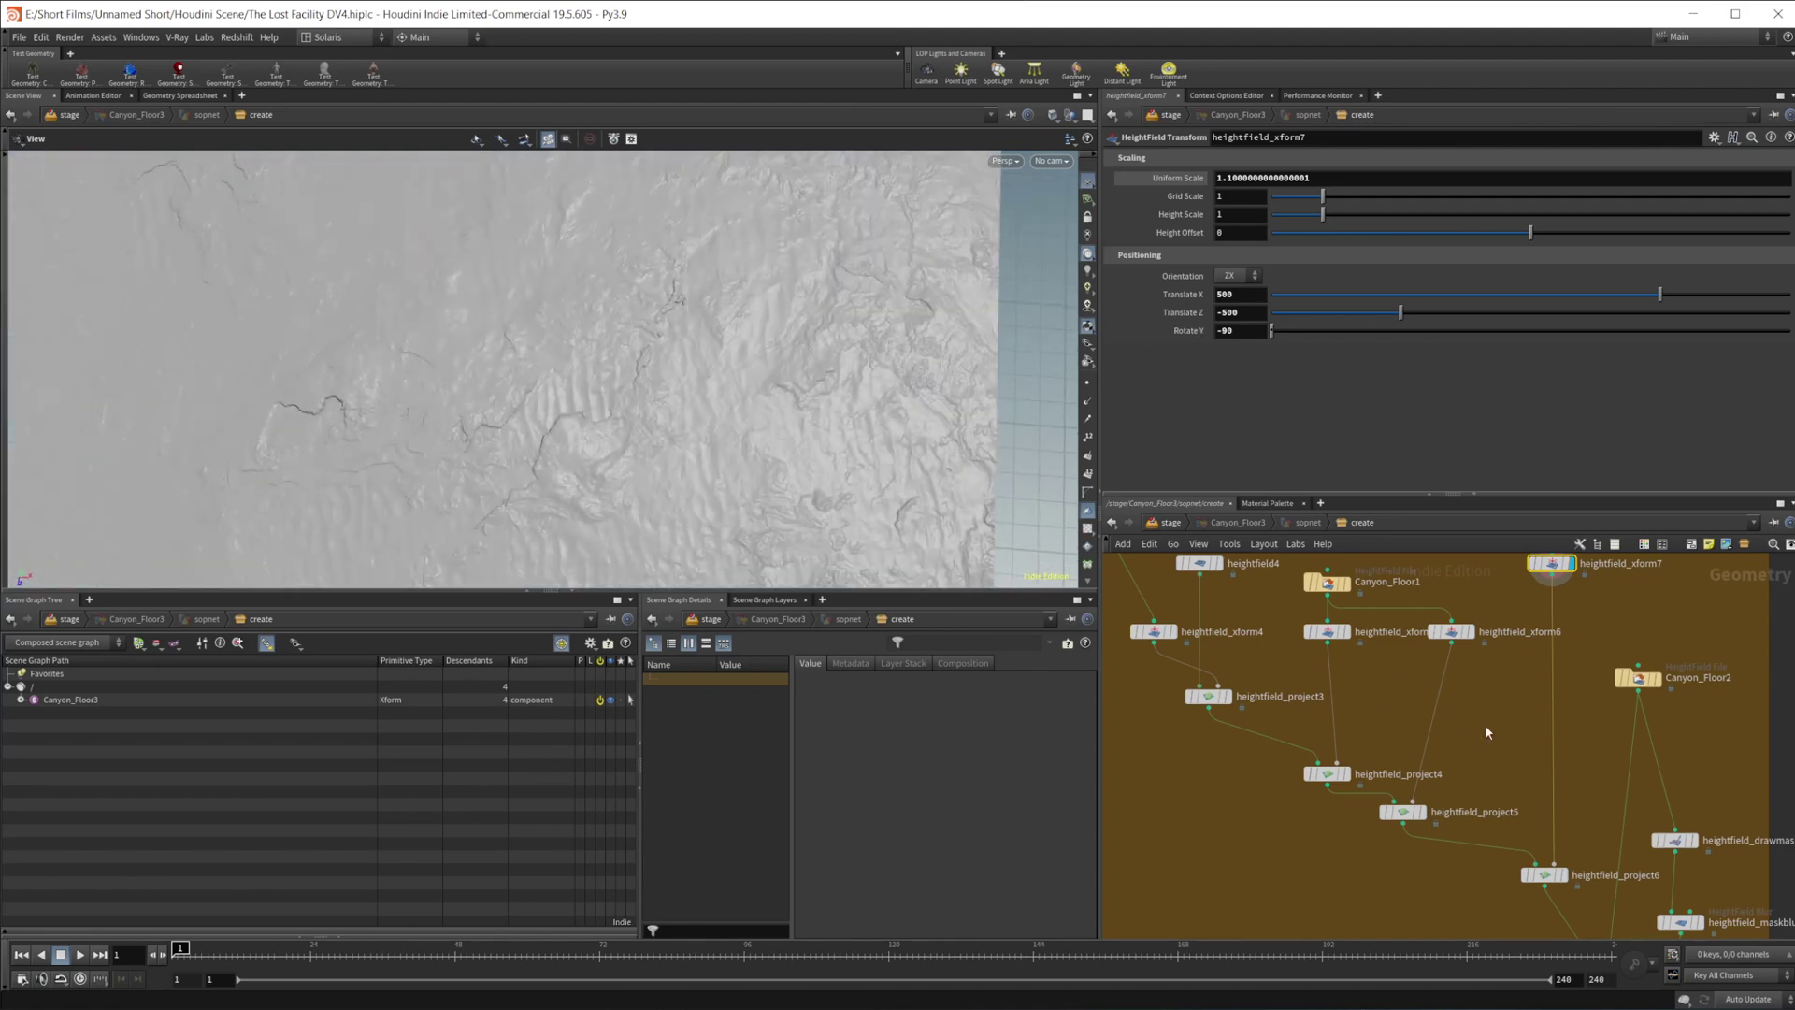
middle_drag(1545, 698, 1493, 713)
drag(783, 397, 713, 461)
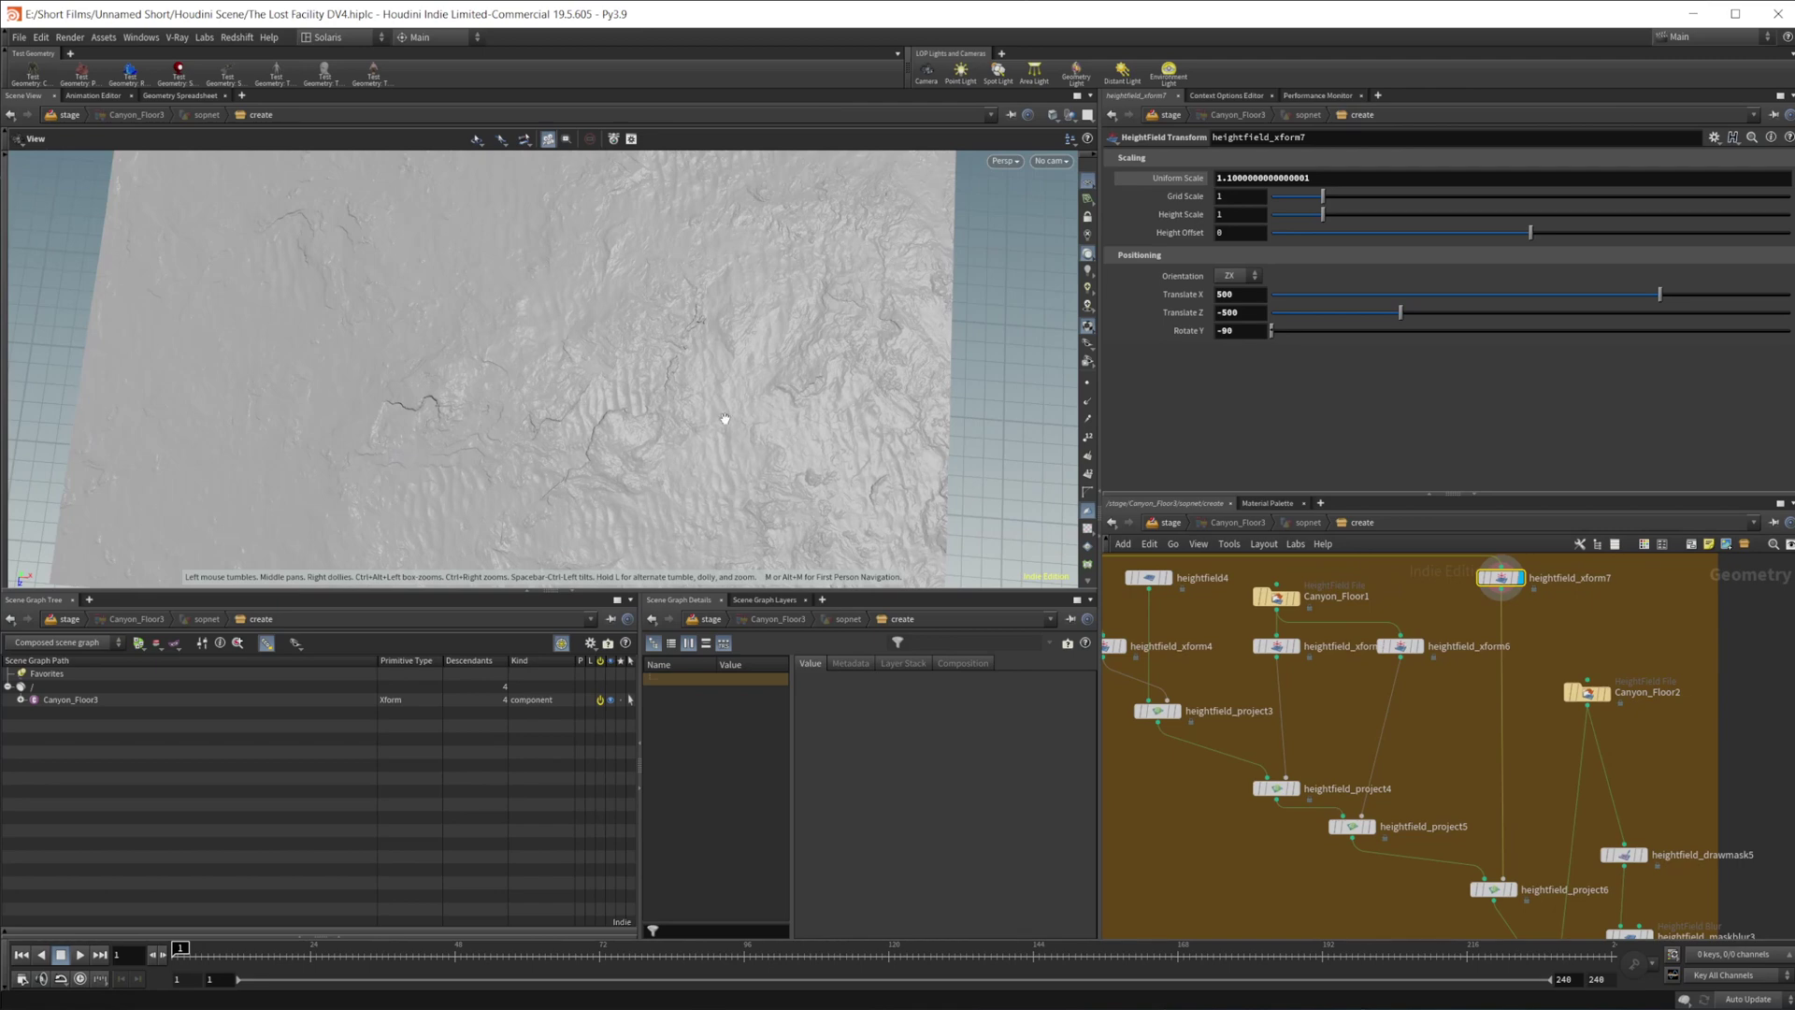
right_drag(765, 440, 633, 508)
drag(633, 509, 636, 335)
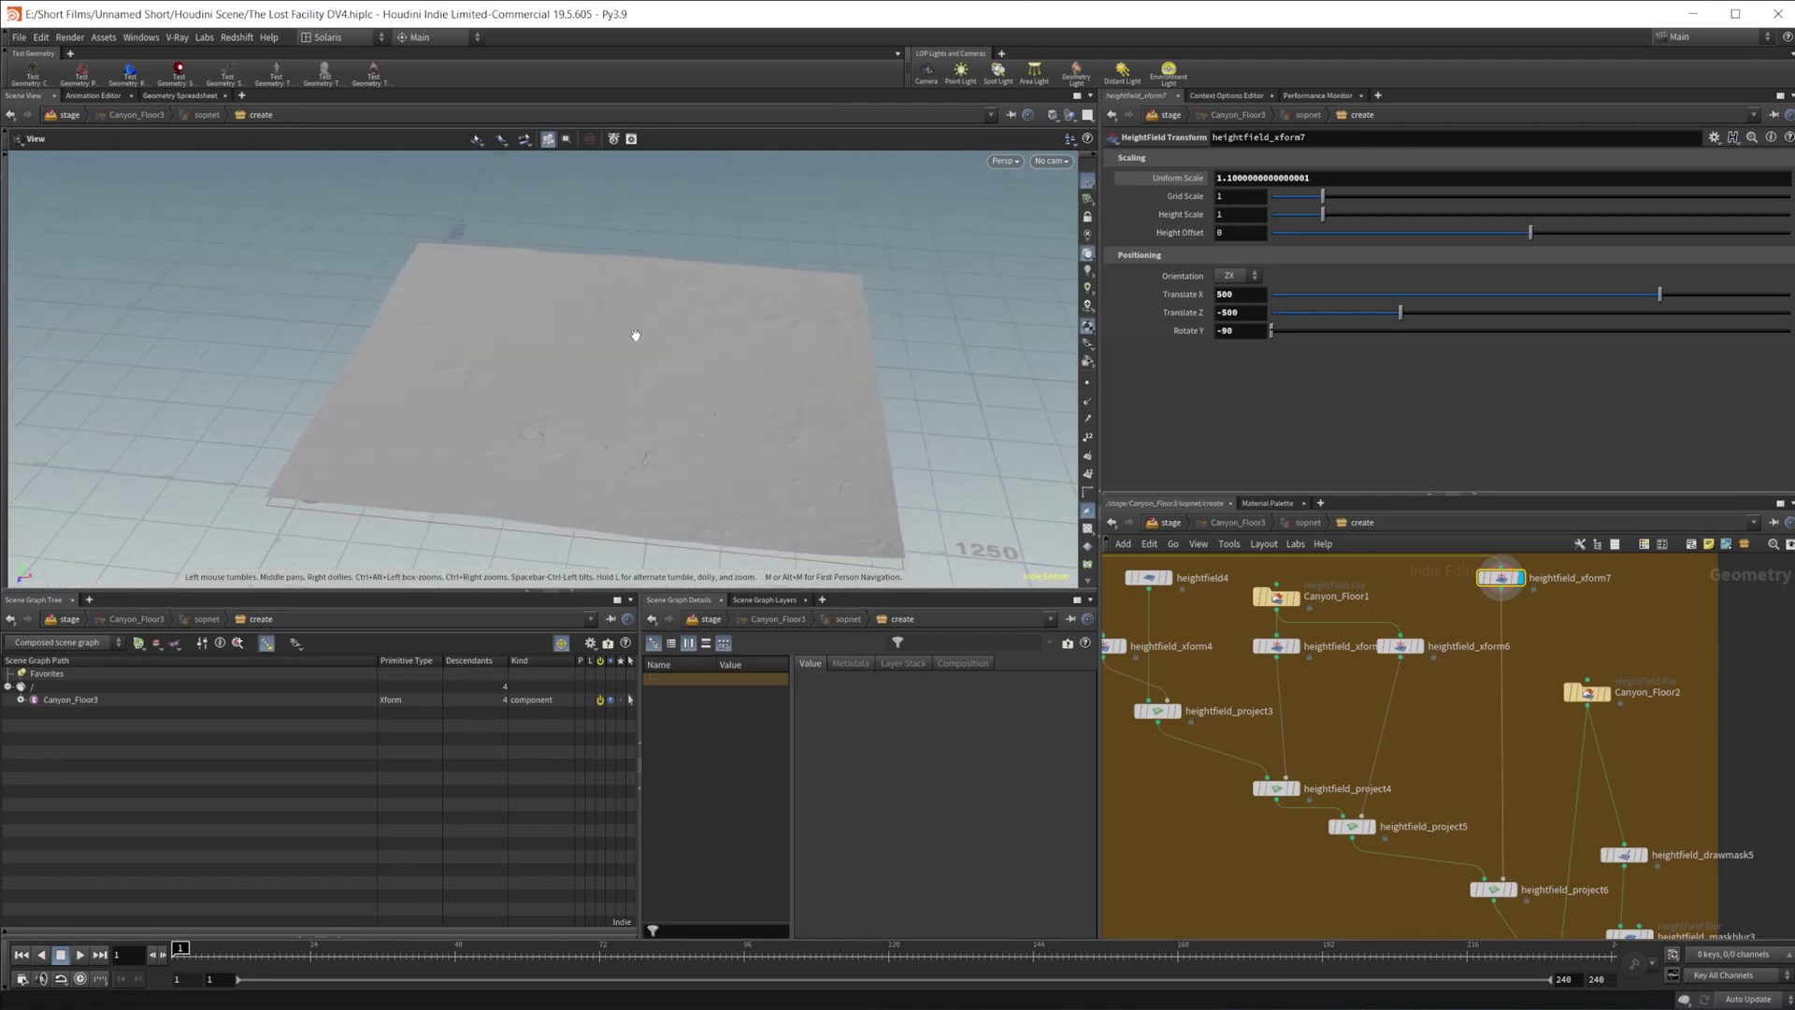
- Display the output of heightfield_project3 again and view the first tile on the large base heightfield
middle_drag(1456, 727, 1413, 631)
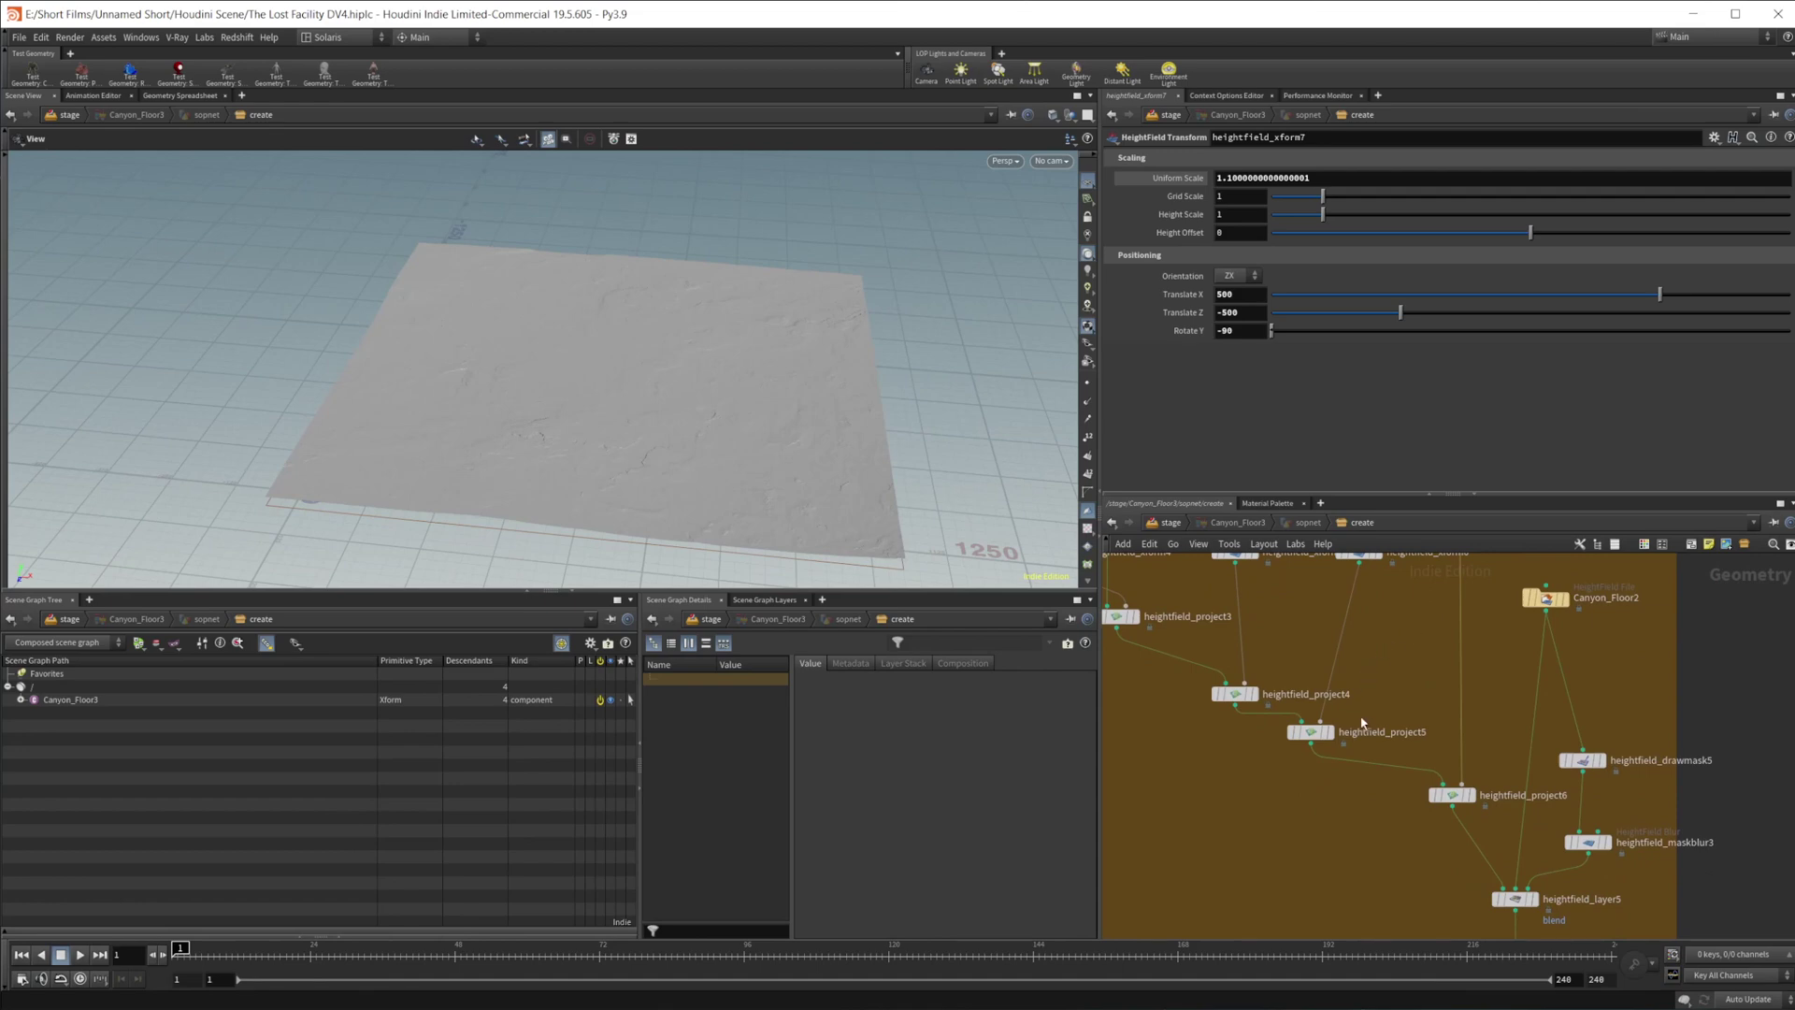
middle_drag(1395, 721, 1506, 801)
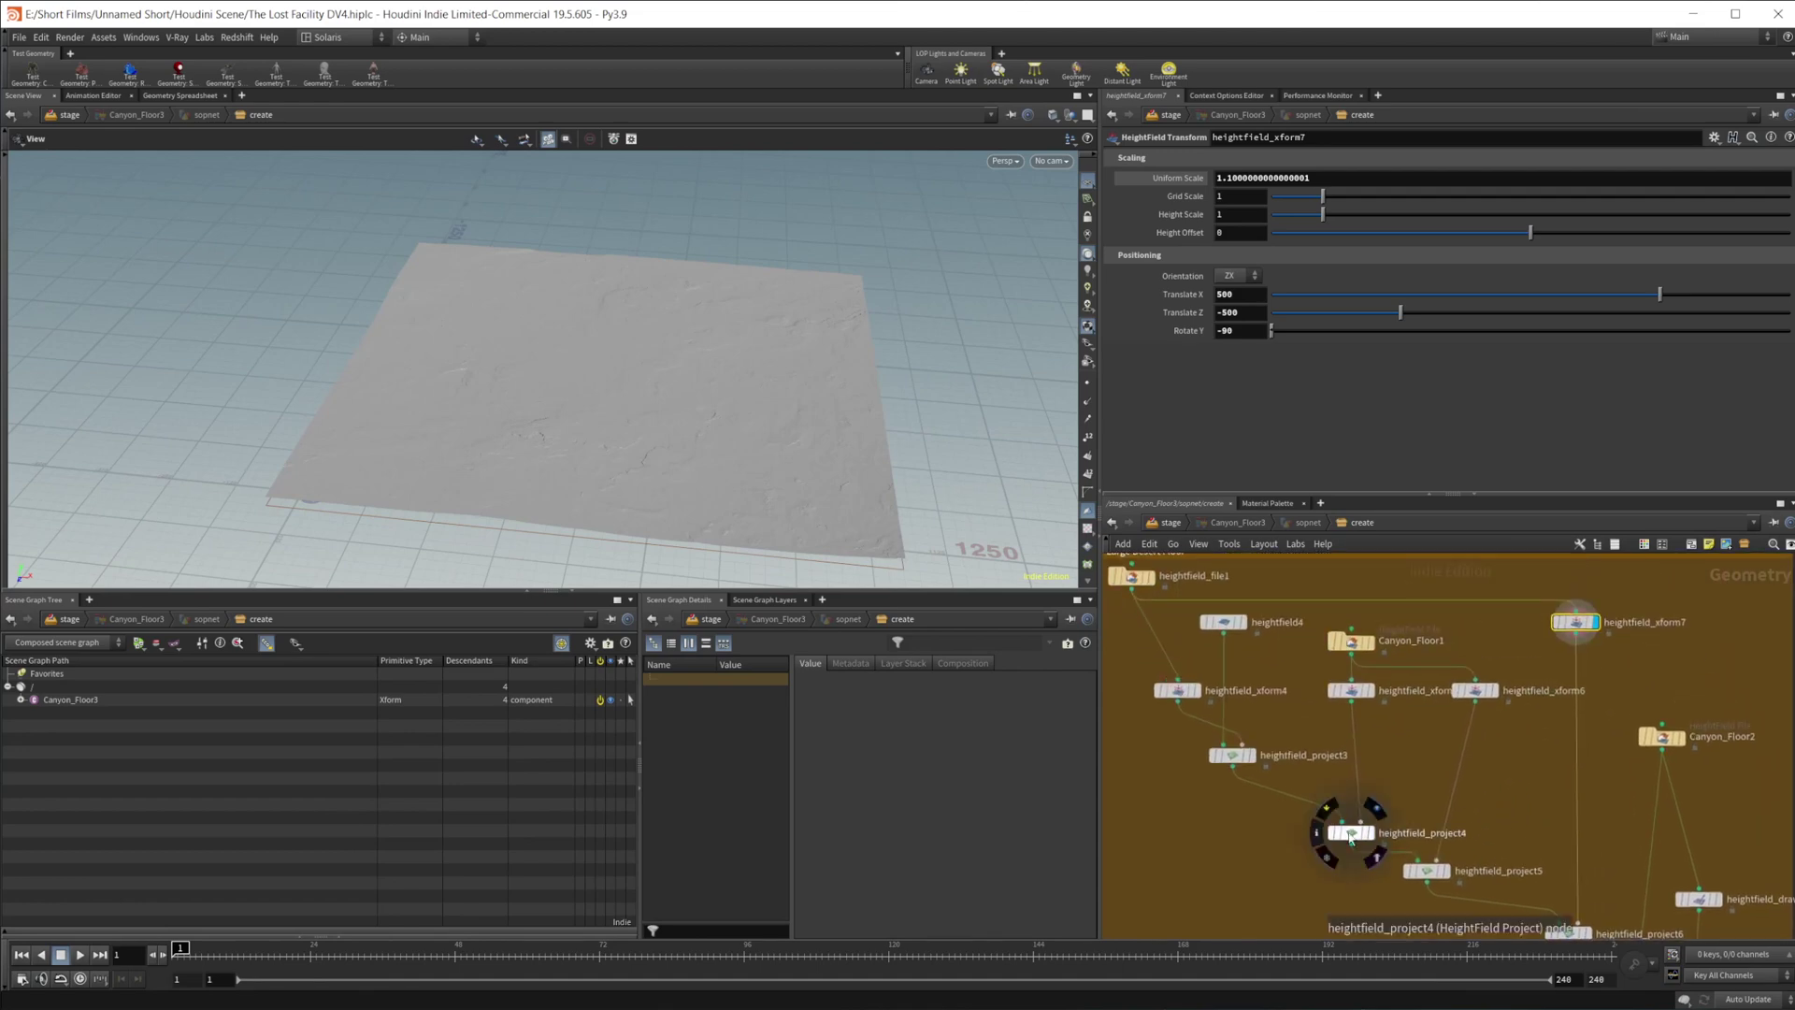
click(1249, 755)
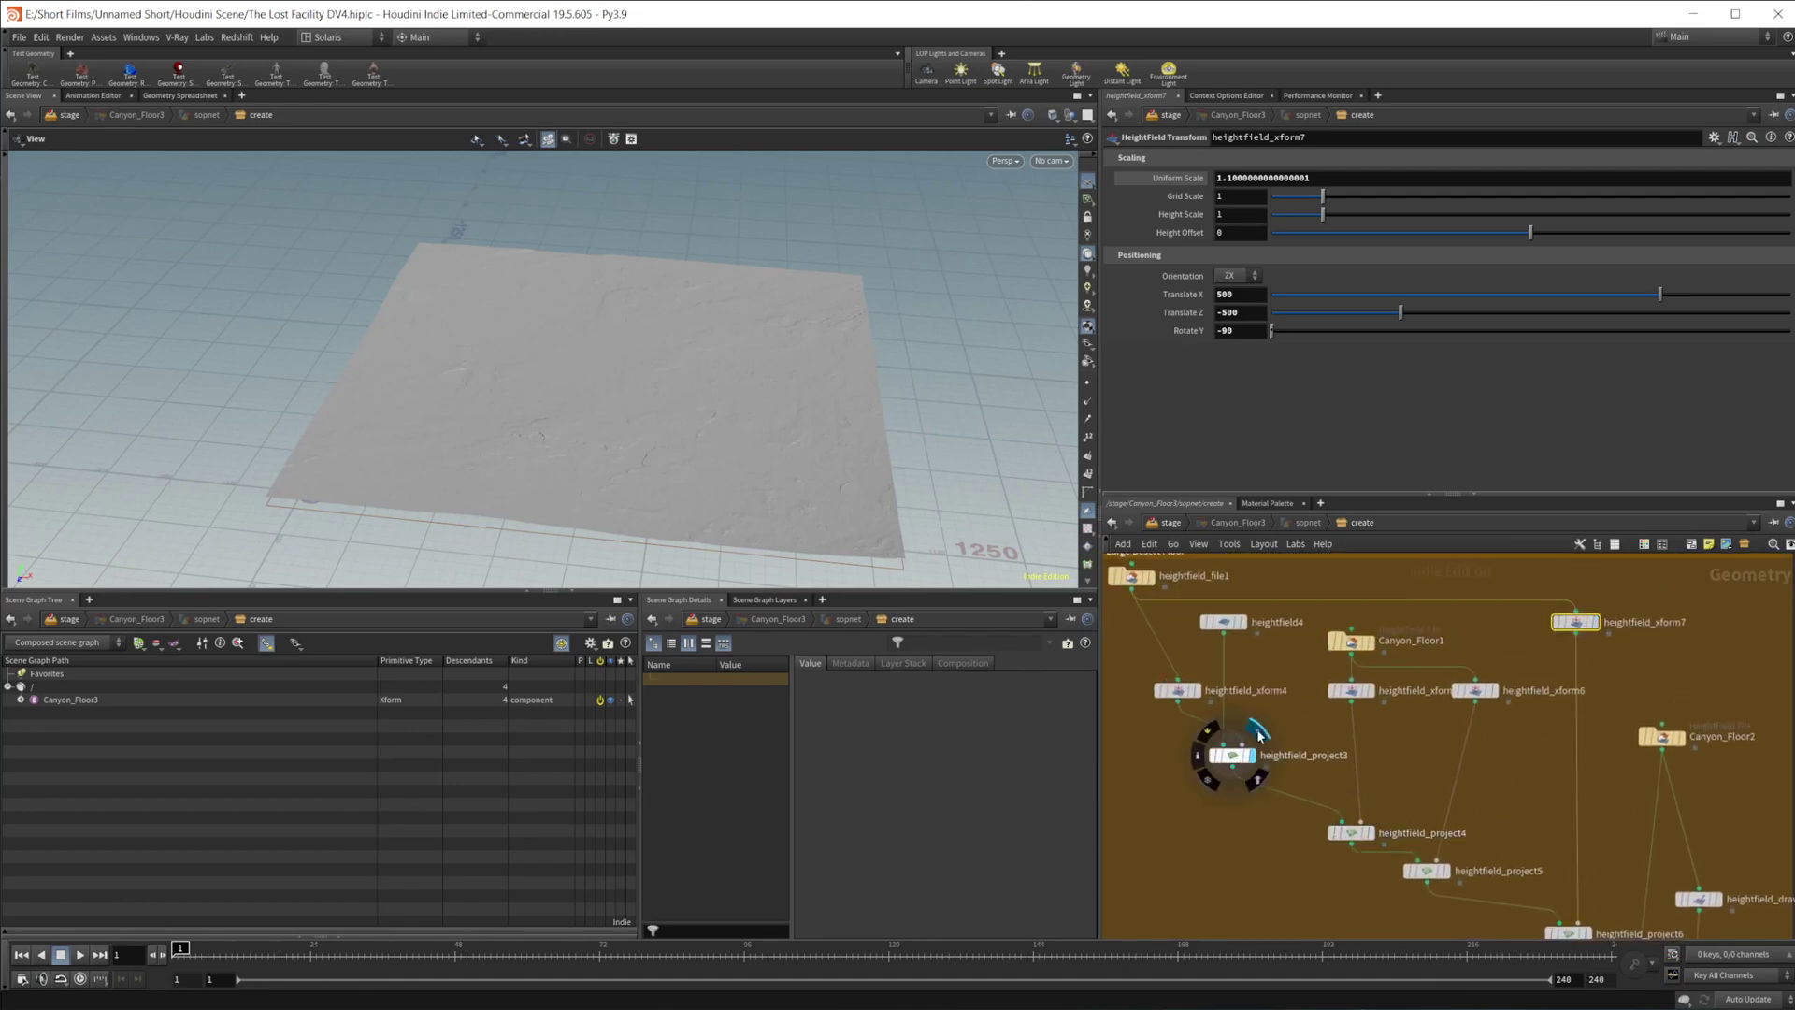
drag(758, 434, 710, 411)
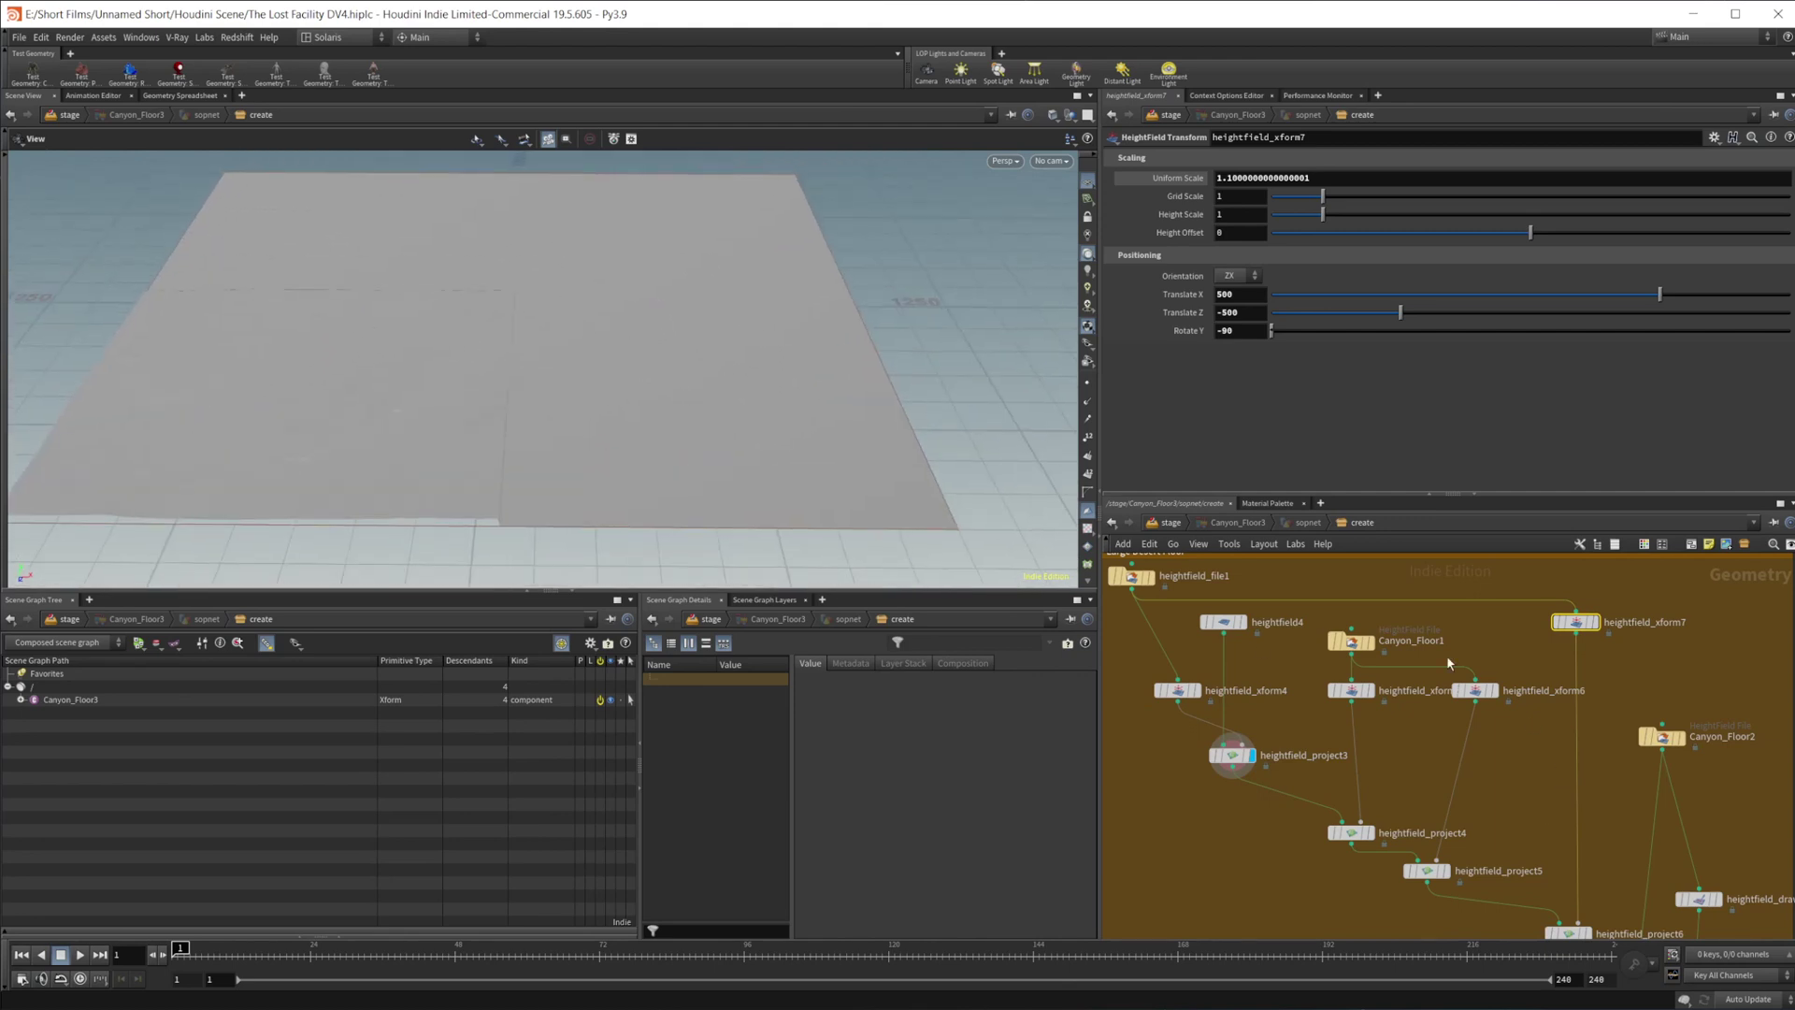
- Display the output of heightfield_project4 and inspect the second tile projected onto the base
click(1368, 832)
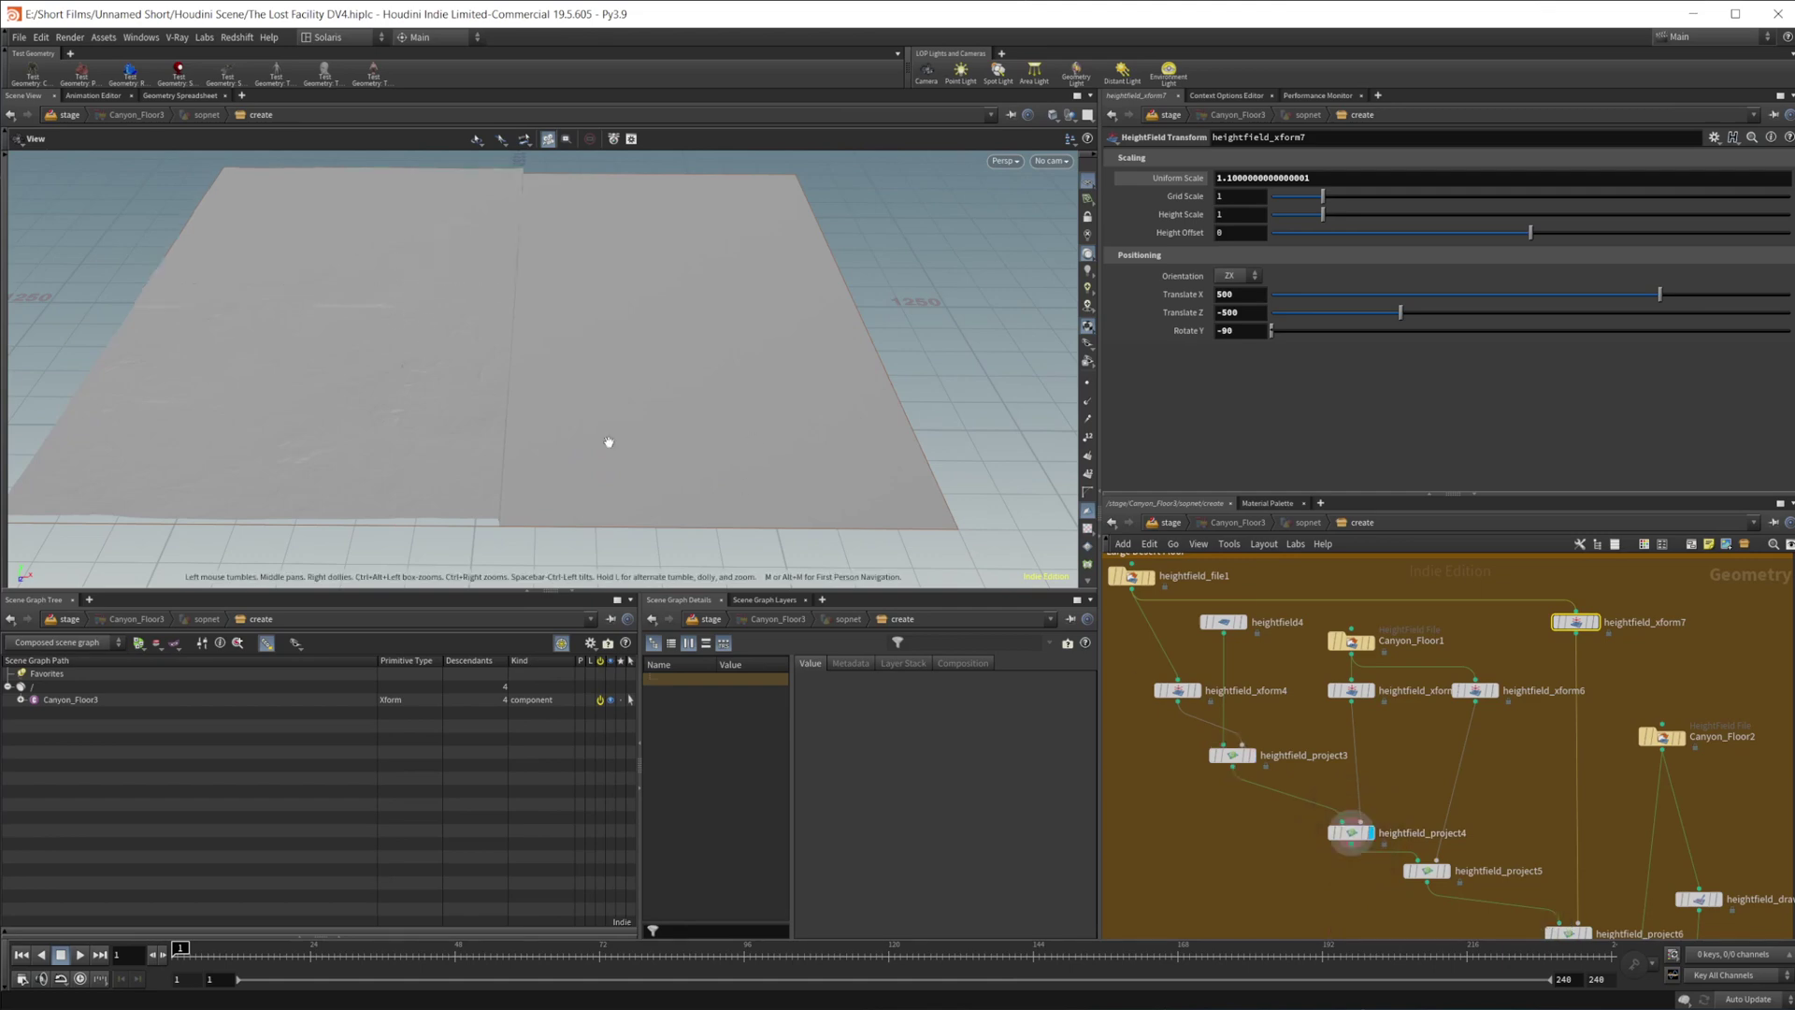
scroll(401, 289, up, 5)
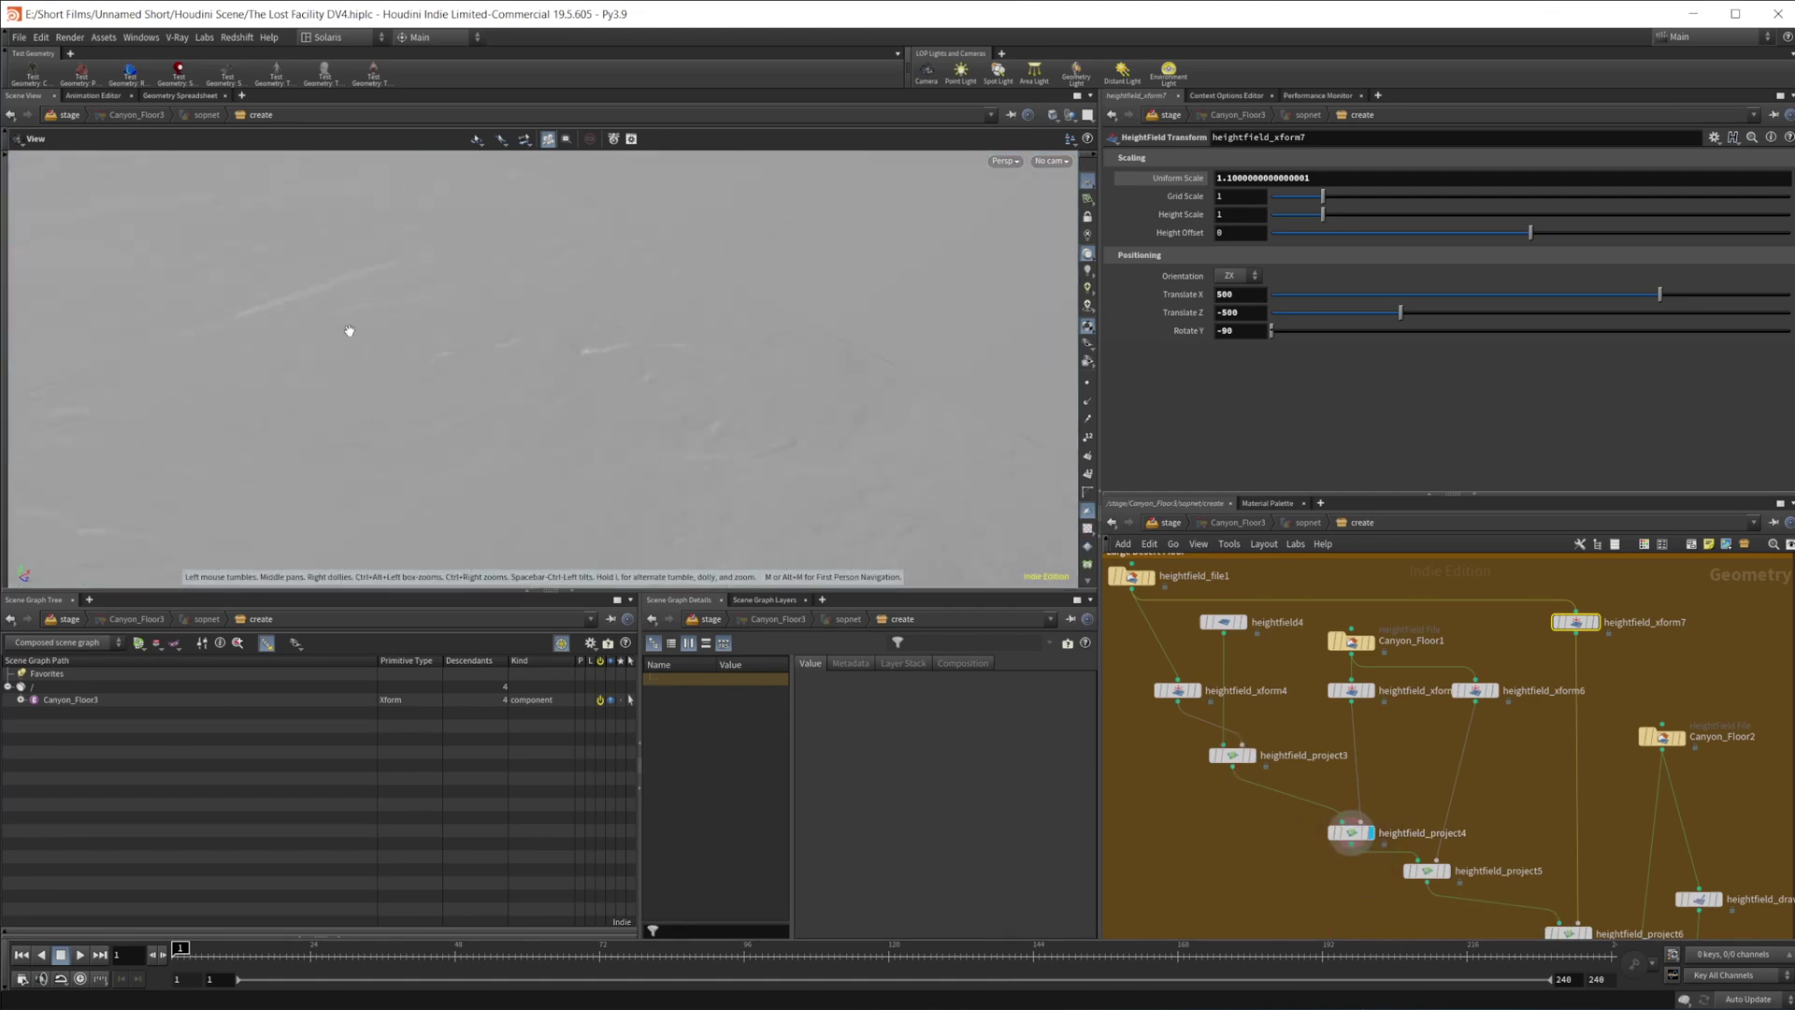
drag(349, 330, 374, 402)
- Display heightfield_project5 and heightfield_project6 in turn to view the remaining tiles projected onto the base heightfield
middle_drag(1439, 736, 1380, 647)
click(1384, 781)
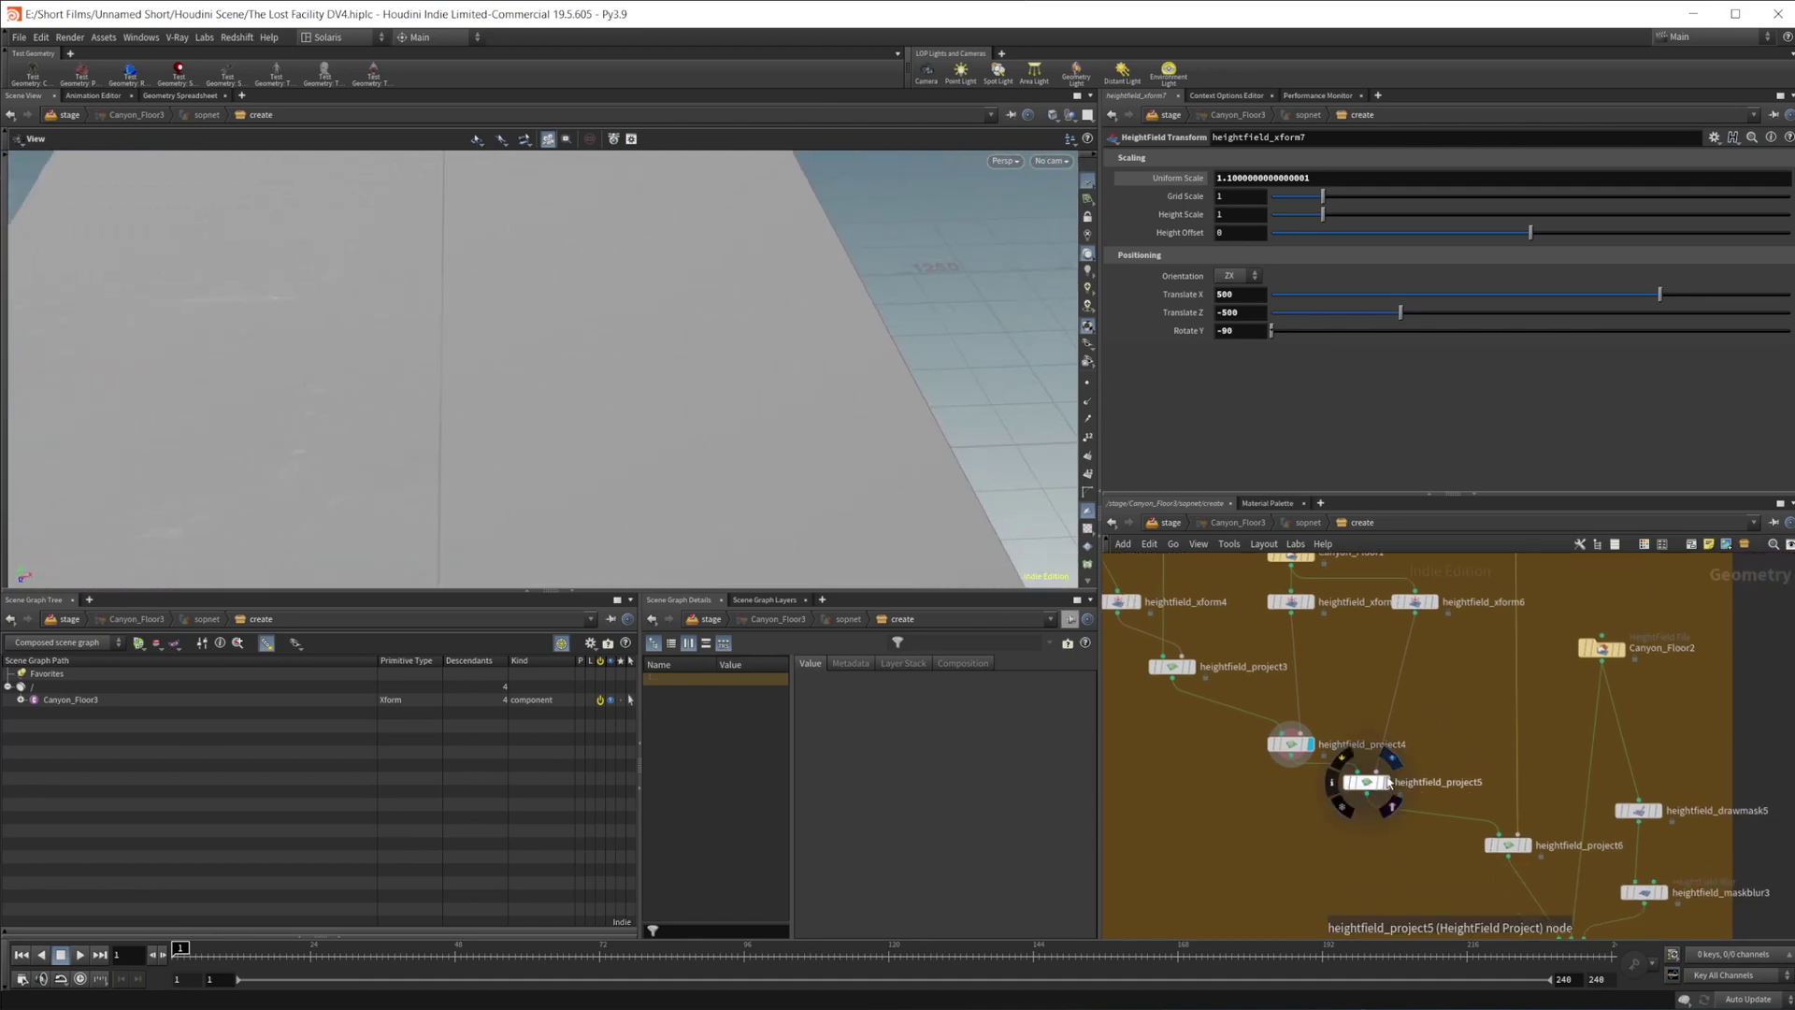
right_drag(594, 360, 460, 352)
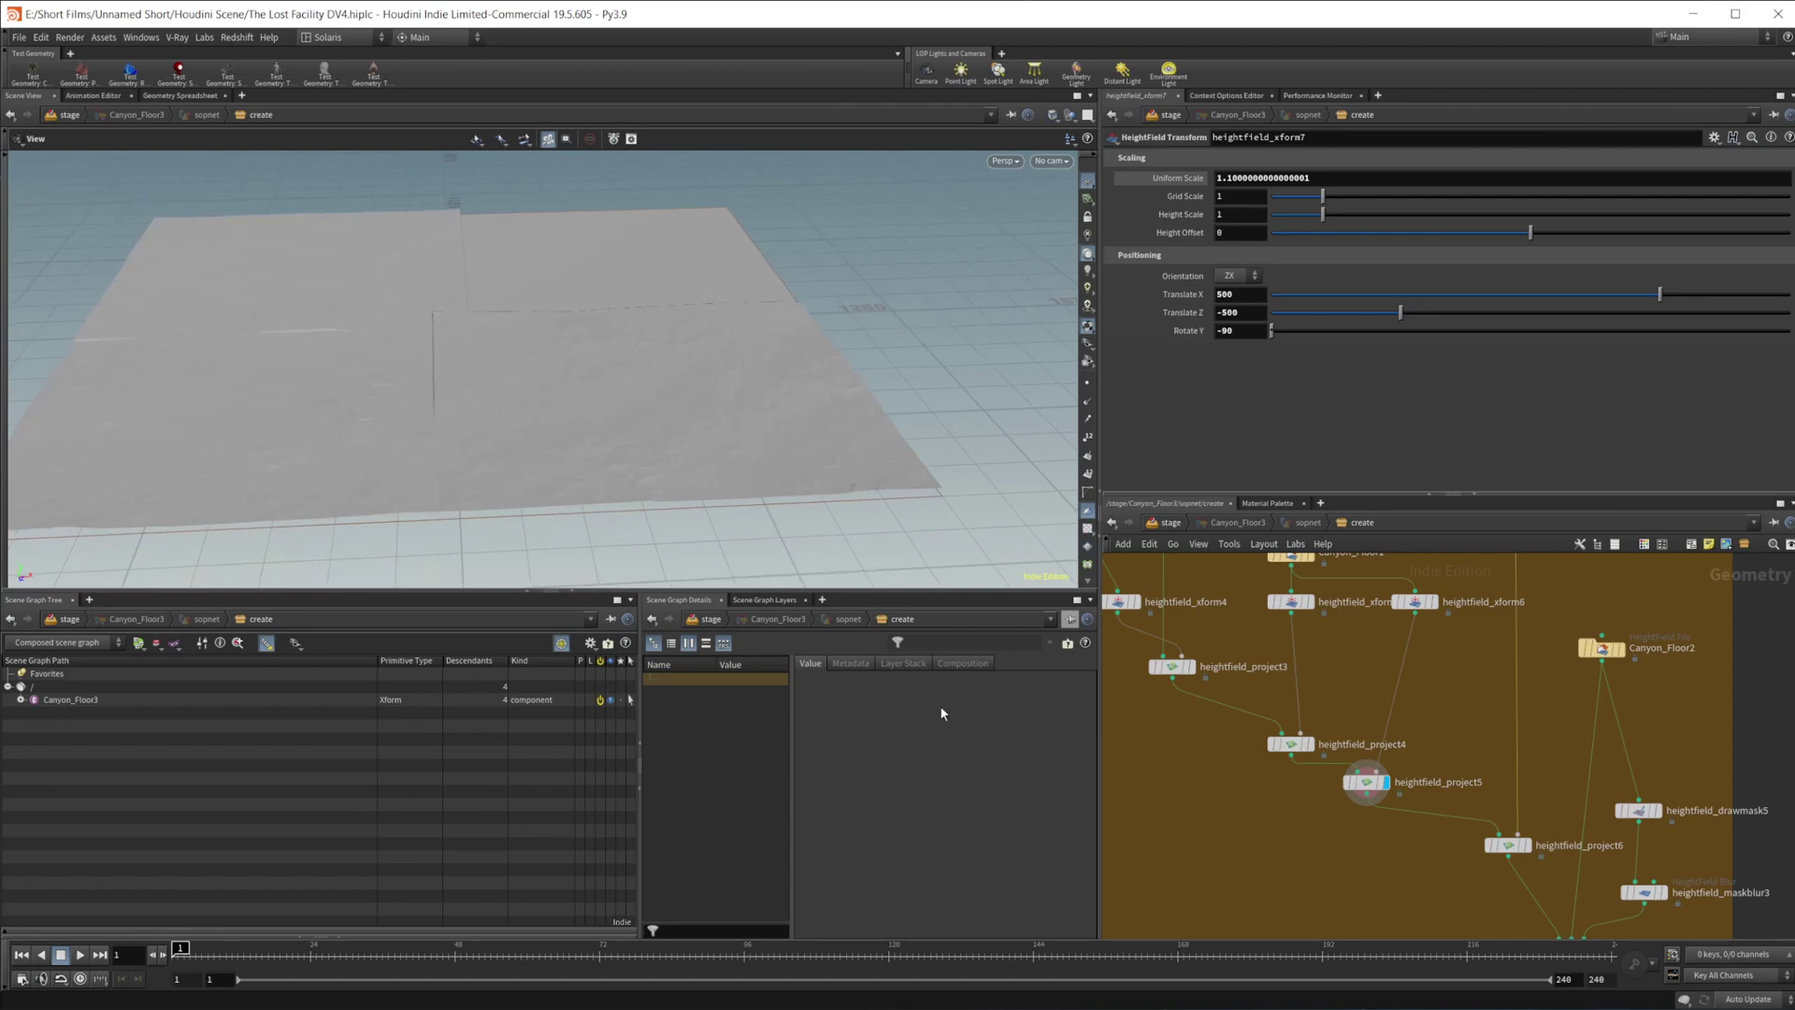
mouse_move(1454, 774)
middle_down()
mouse_move(1331, 675)
mouse_move(1280, 751)
mouse_move(1535, 819)
mouse_move(1436, 803)
middle_up()
click(1400, 746)
- Select and display the Canyon_Floor2 heightfield file, and view its terrain from another angle
click(1518, 762)
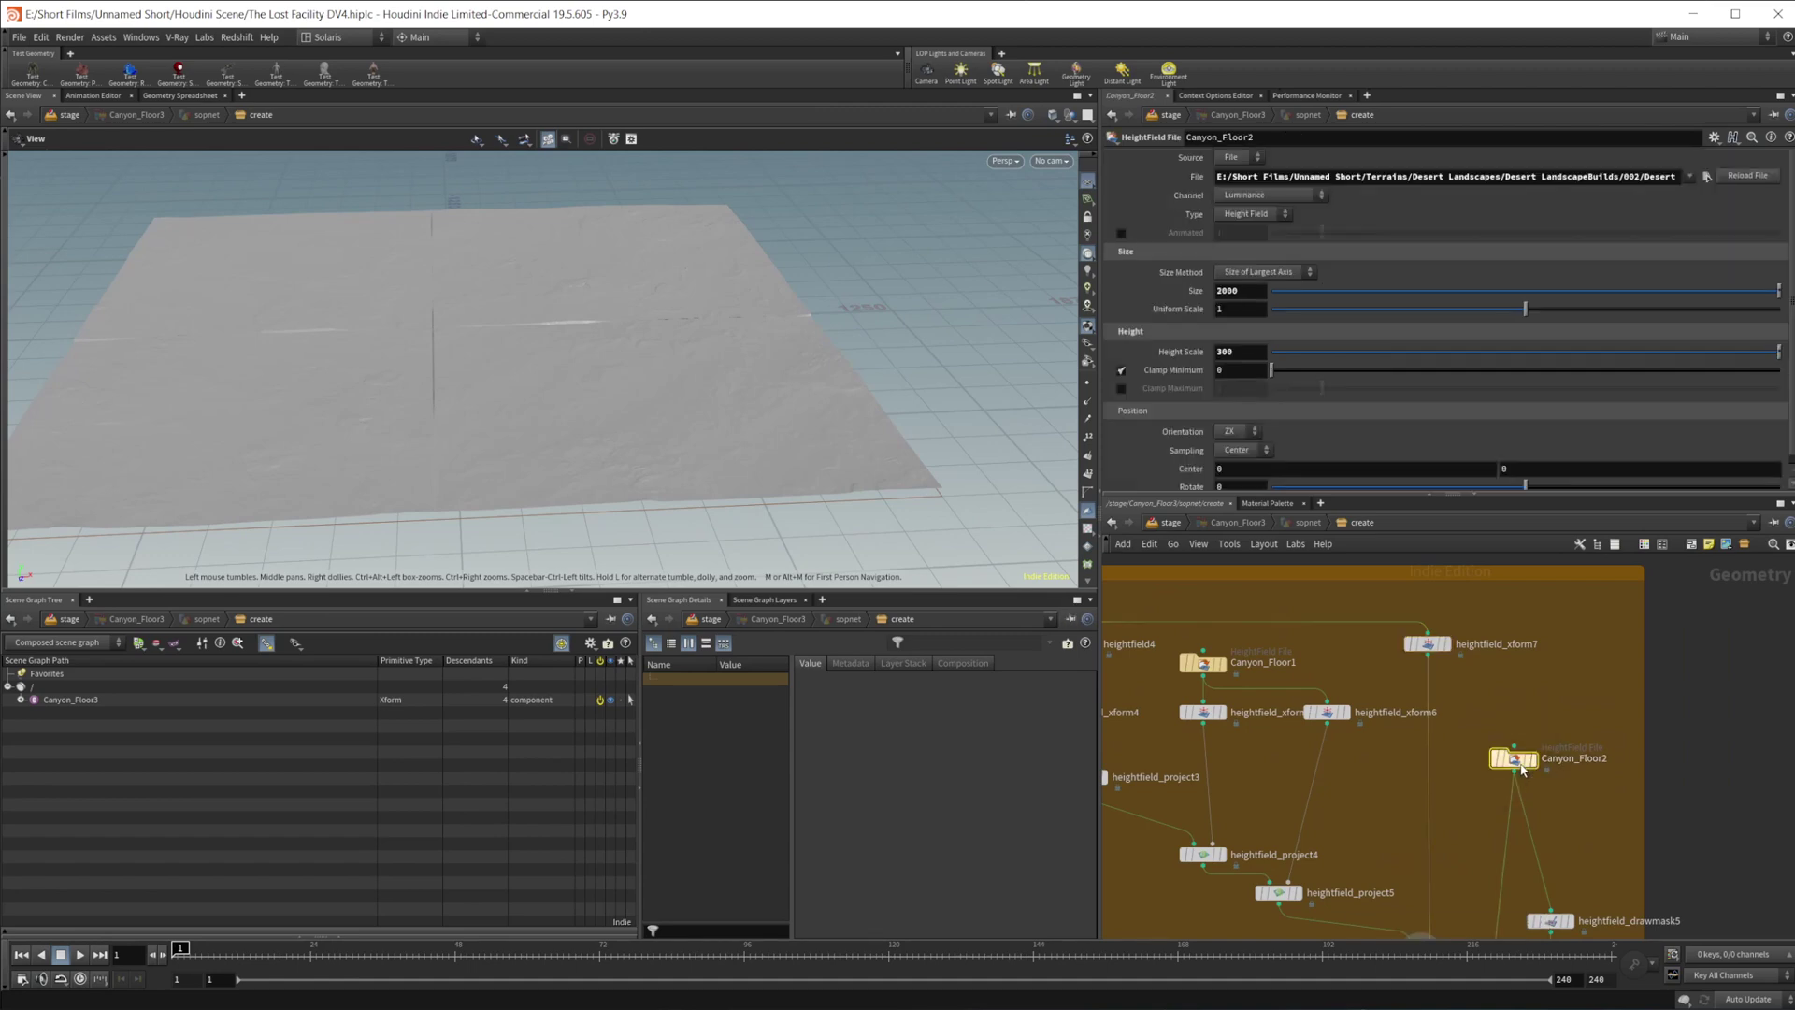
click(1530, 761)
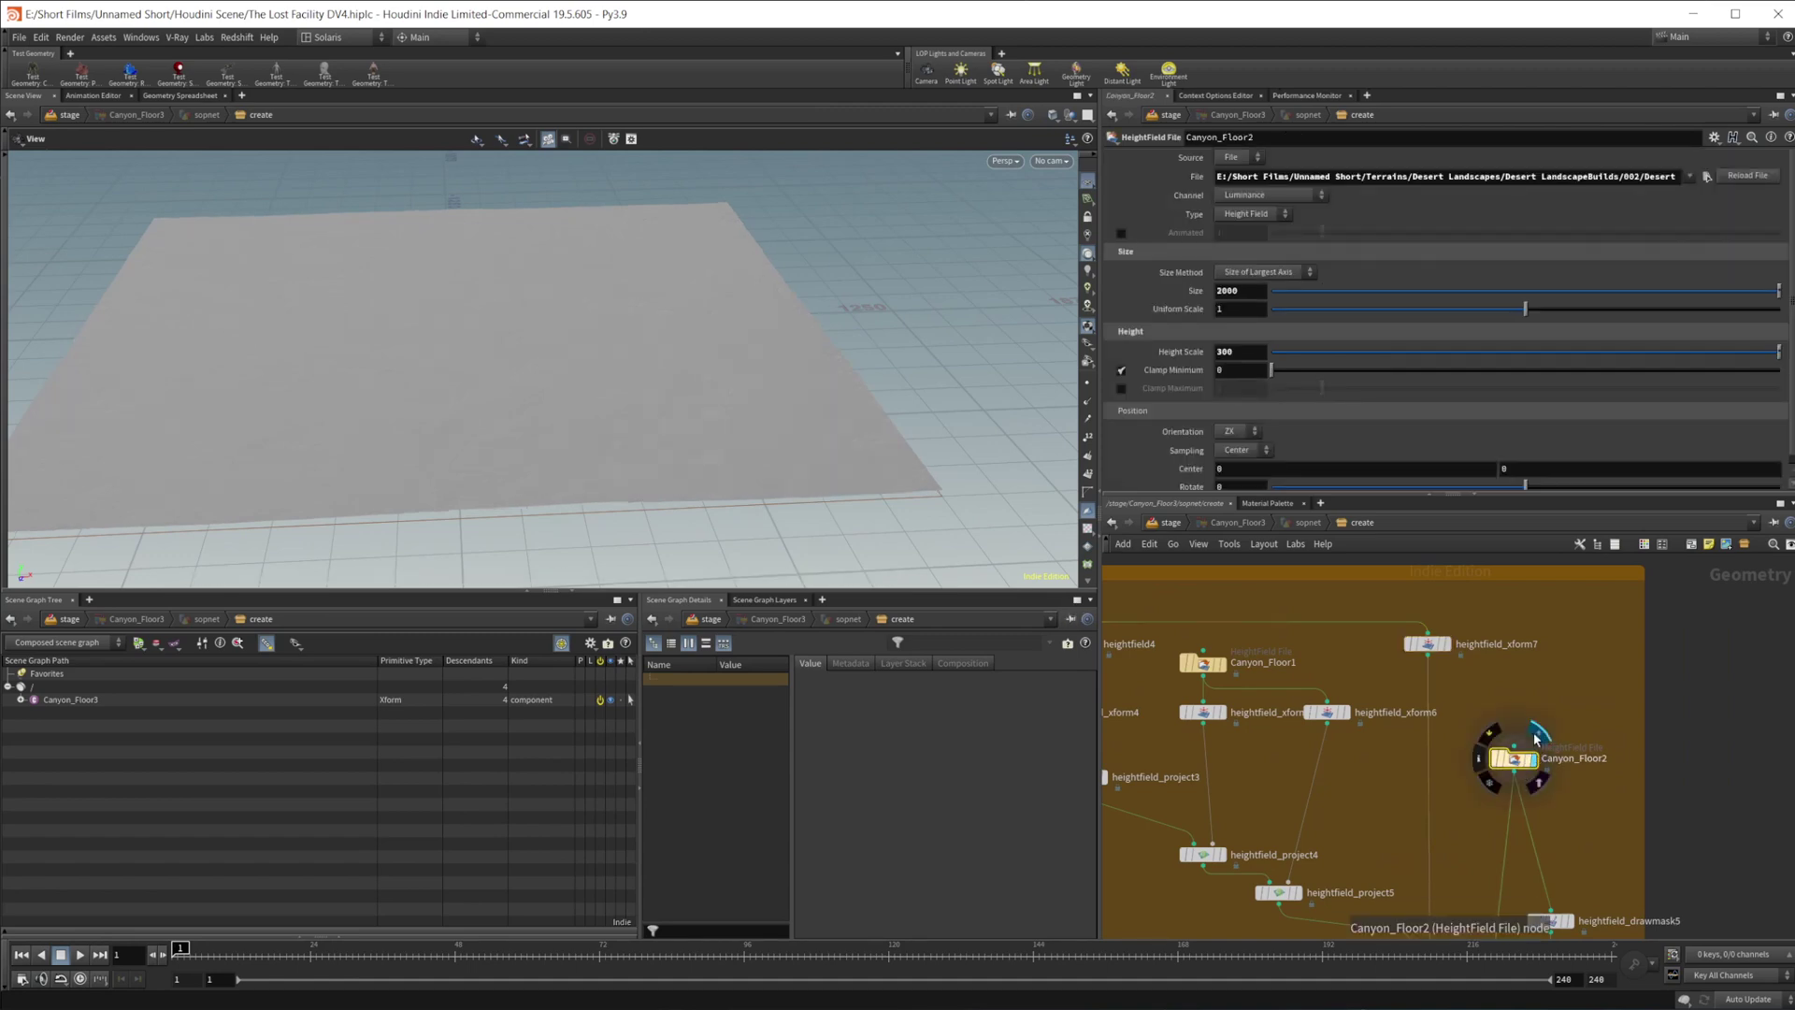
middle_drag(1418, 917, 1375, 790)
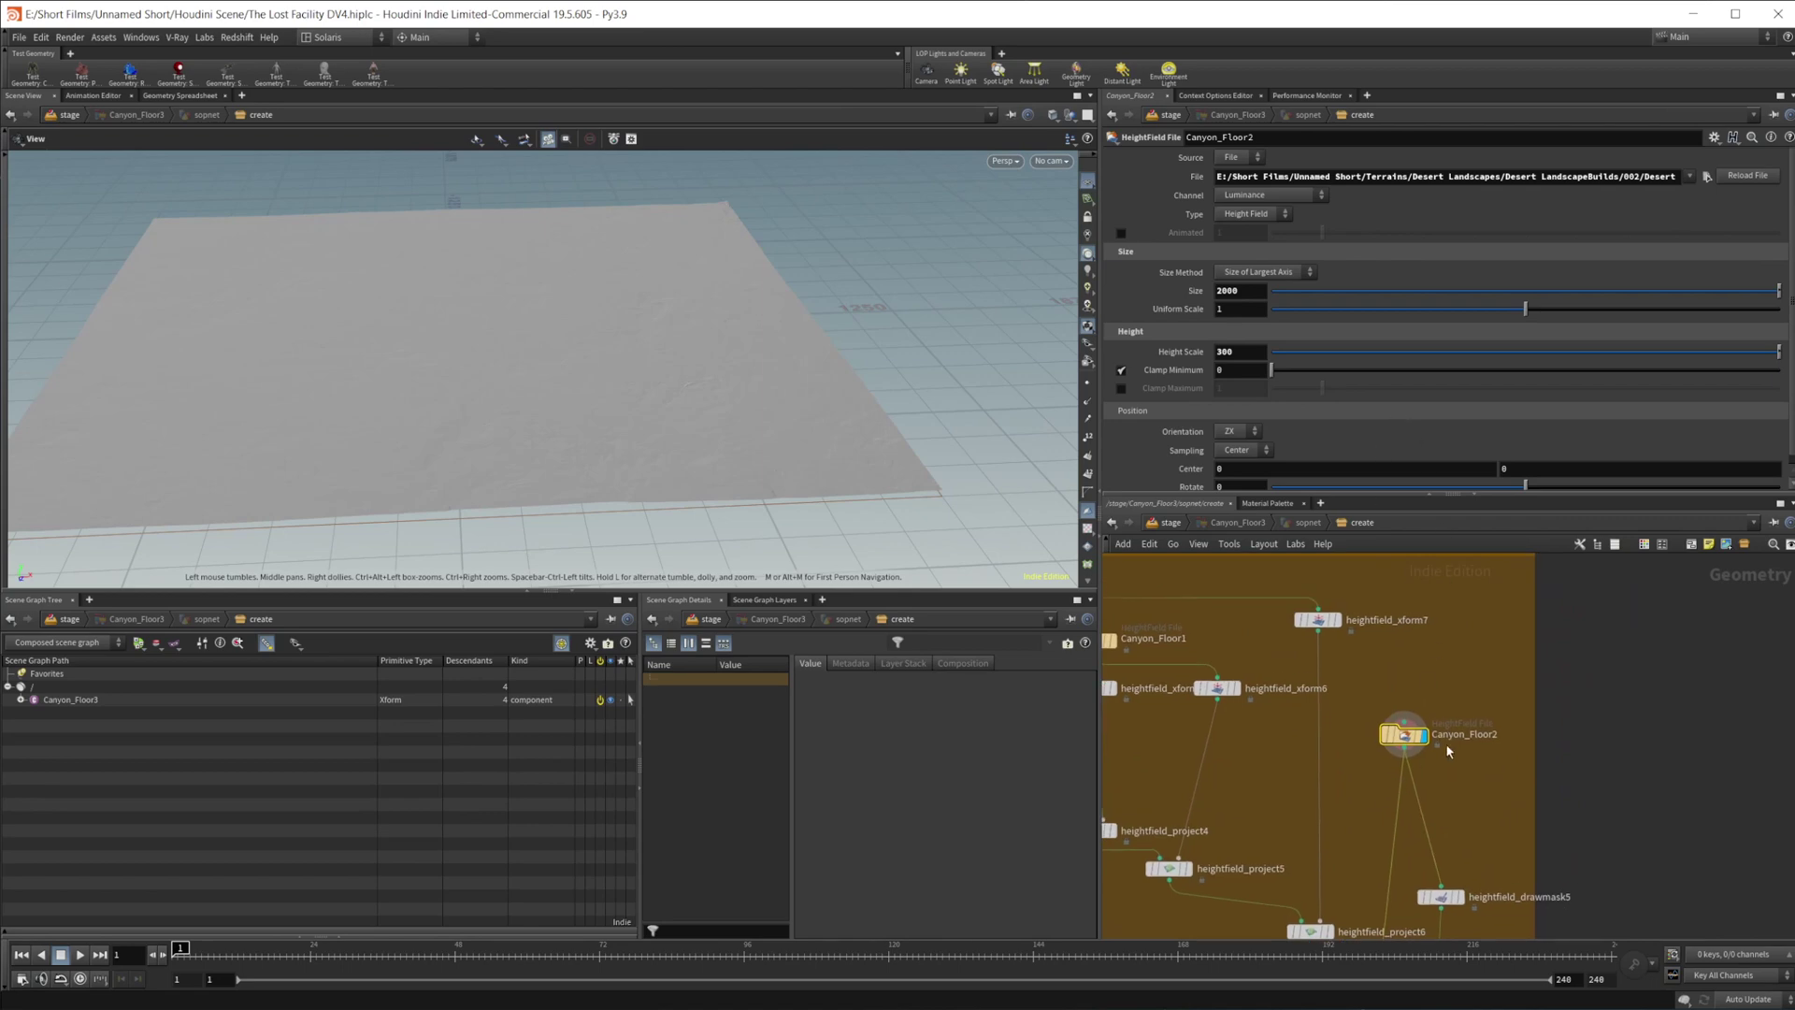
middle_drag(1270, 708, 1450, 697)
drag(746, 504, 580, 505)
middle_drag(1395, 745, 1535, 774)
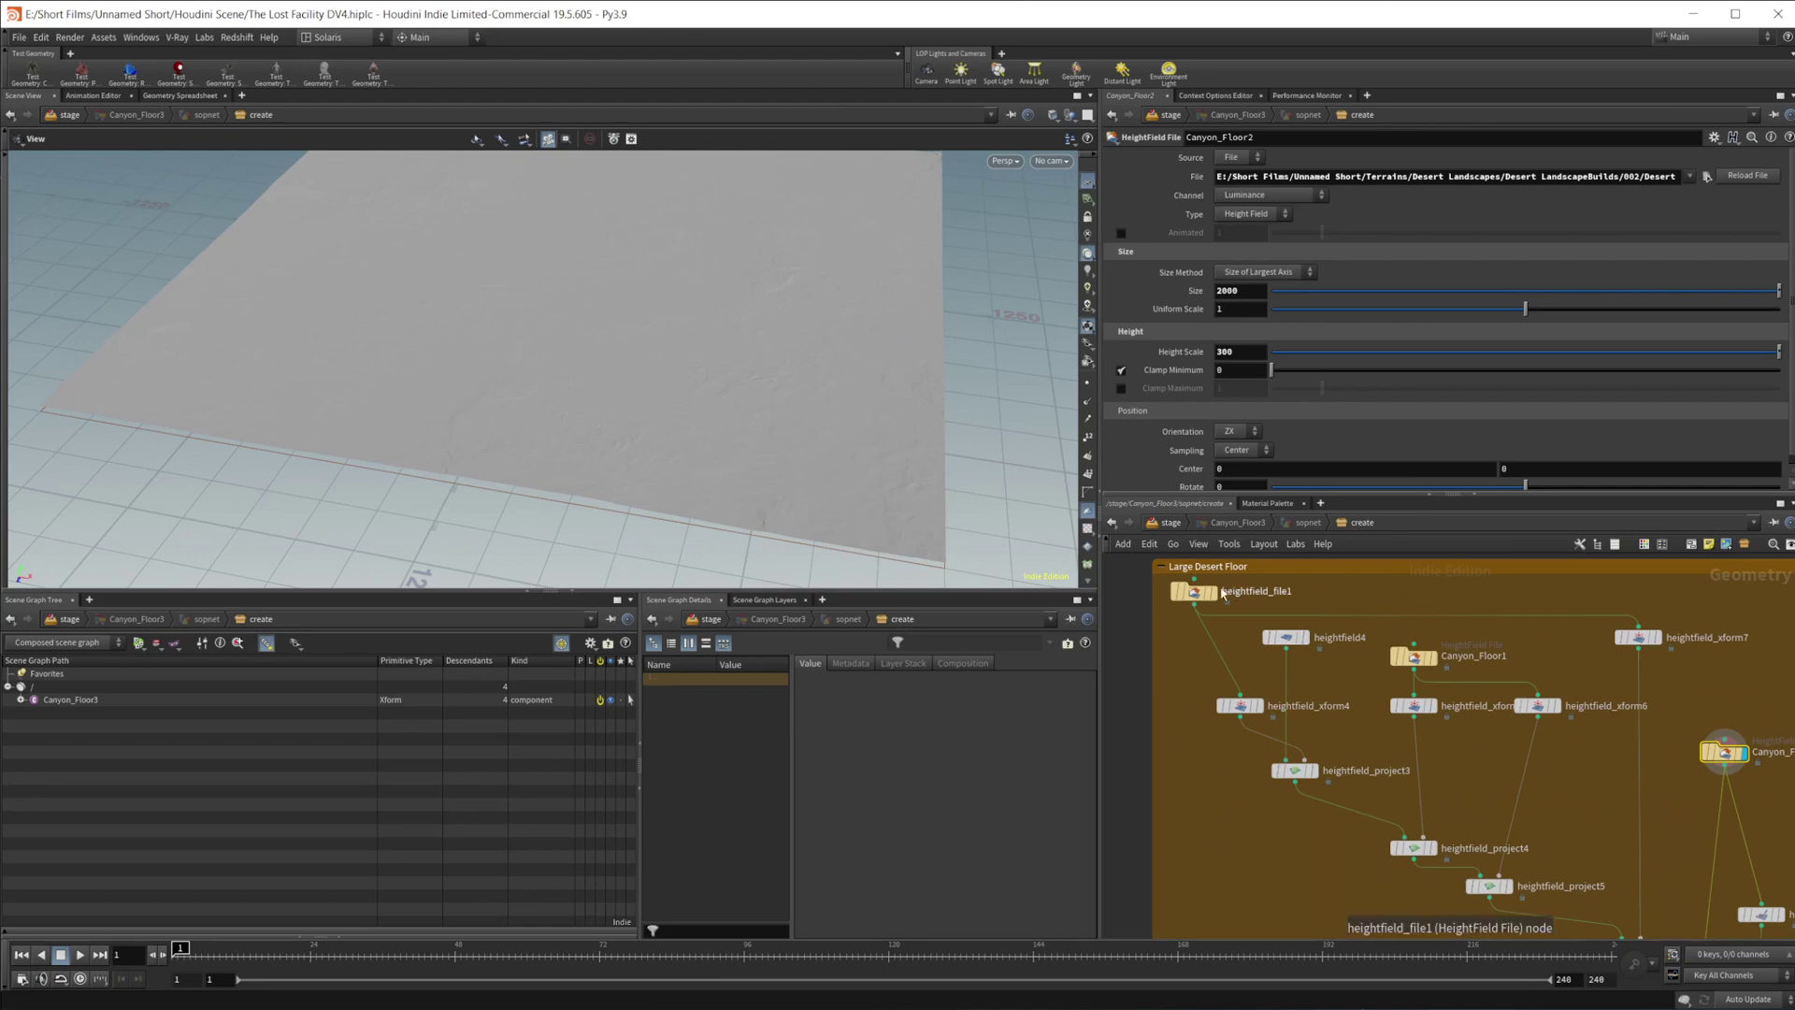
- Compare the Size settings of the Canyon_Floor1 and Canyon_Floor2 heightfield files
click(1415, 658)
middle_drag(1709, 756, 1538, 727)
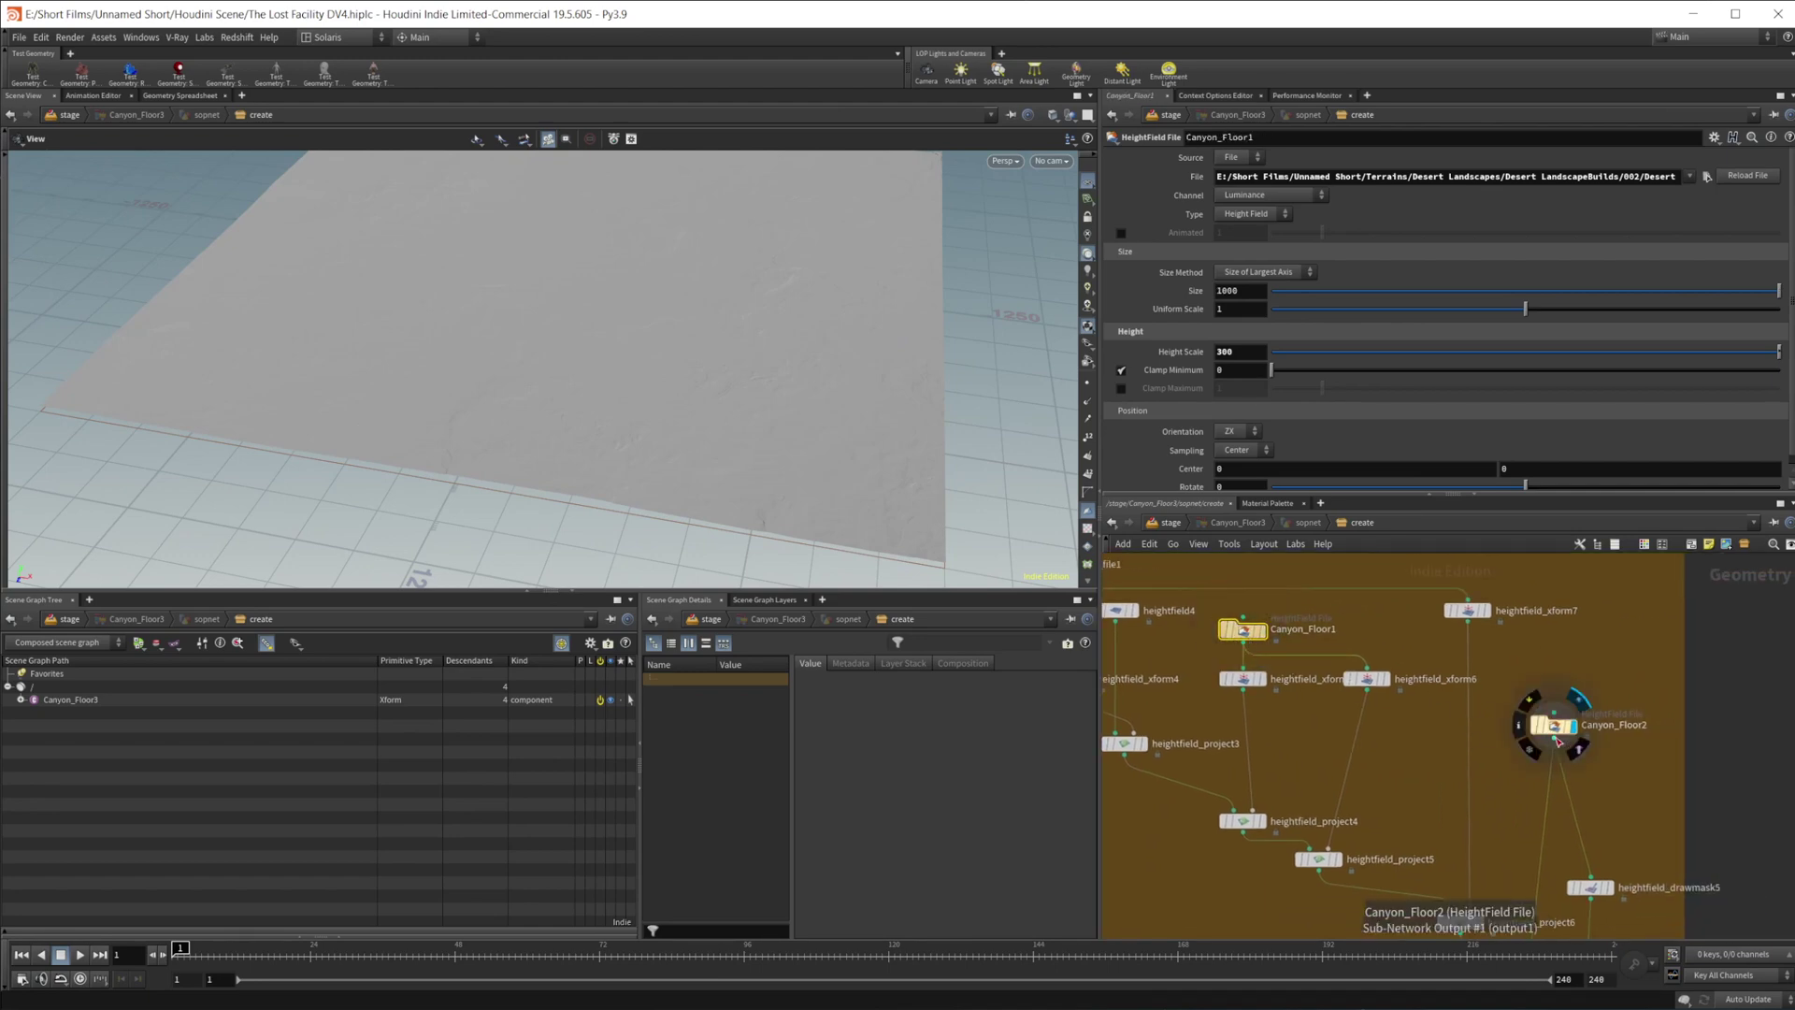
click(1553, 728)
click(1239, 291)
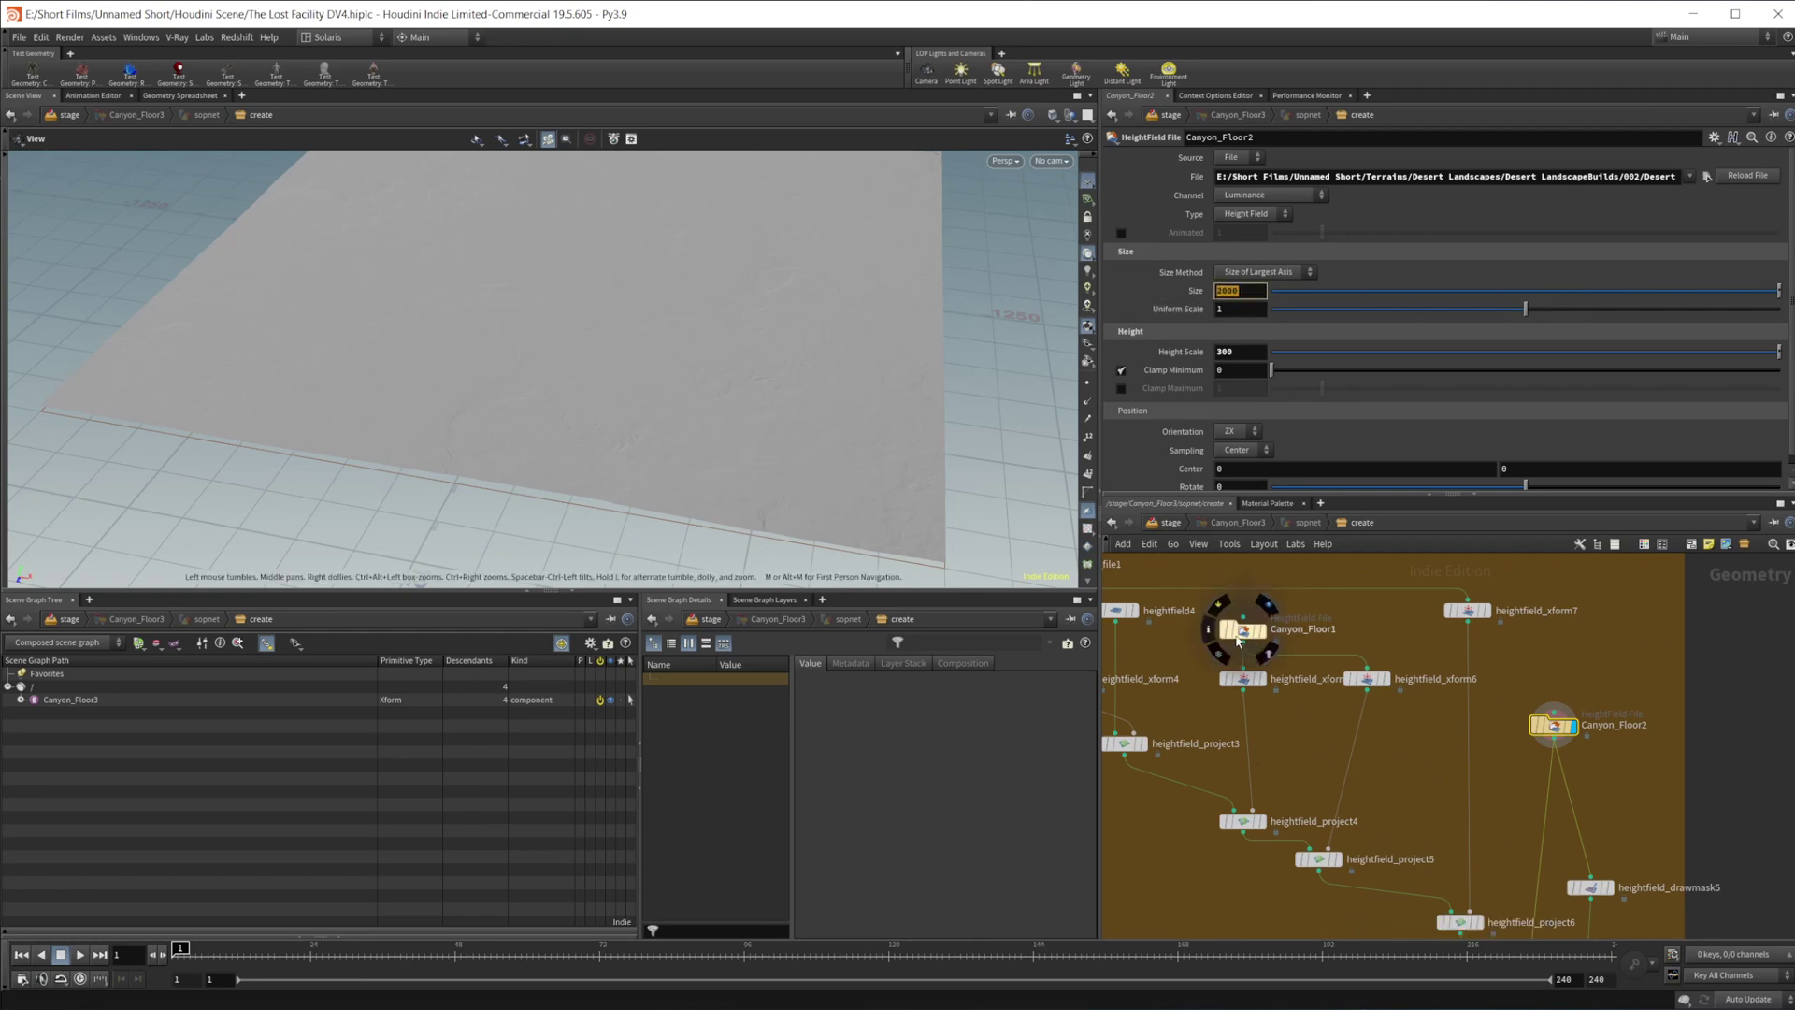
- Check the Canyon_Floor1 size against Canyon_Floor2 once more, and display heightfield_project6 to inspect the seams between the projected tiles
click(1243, 630)
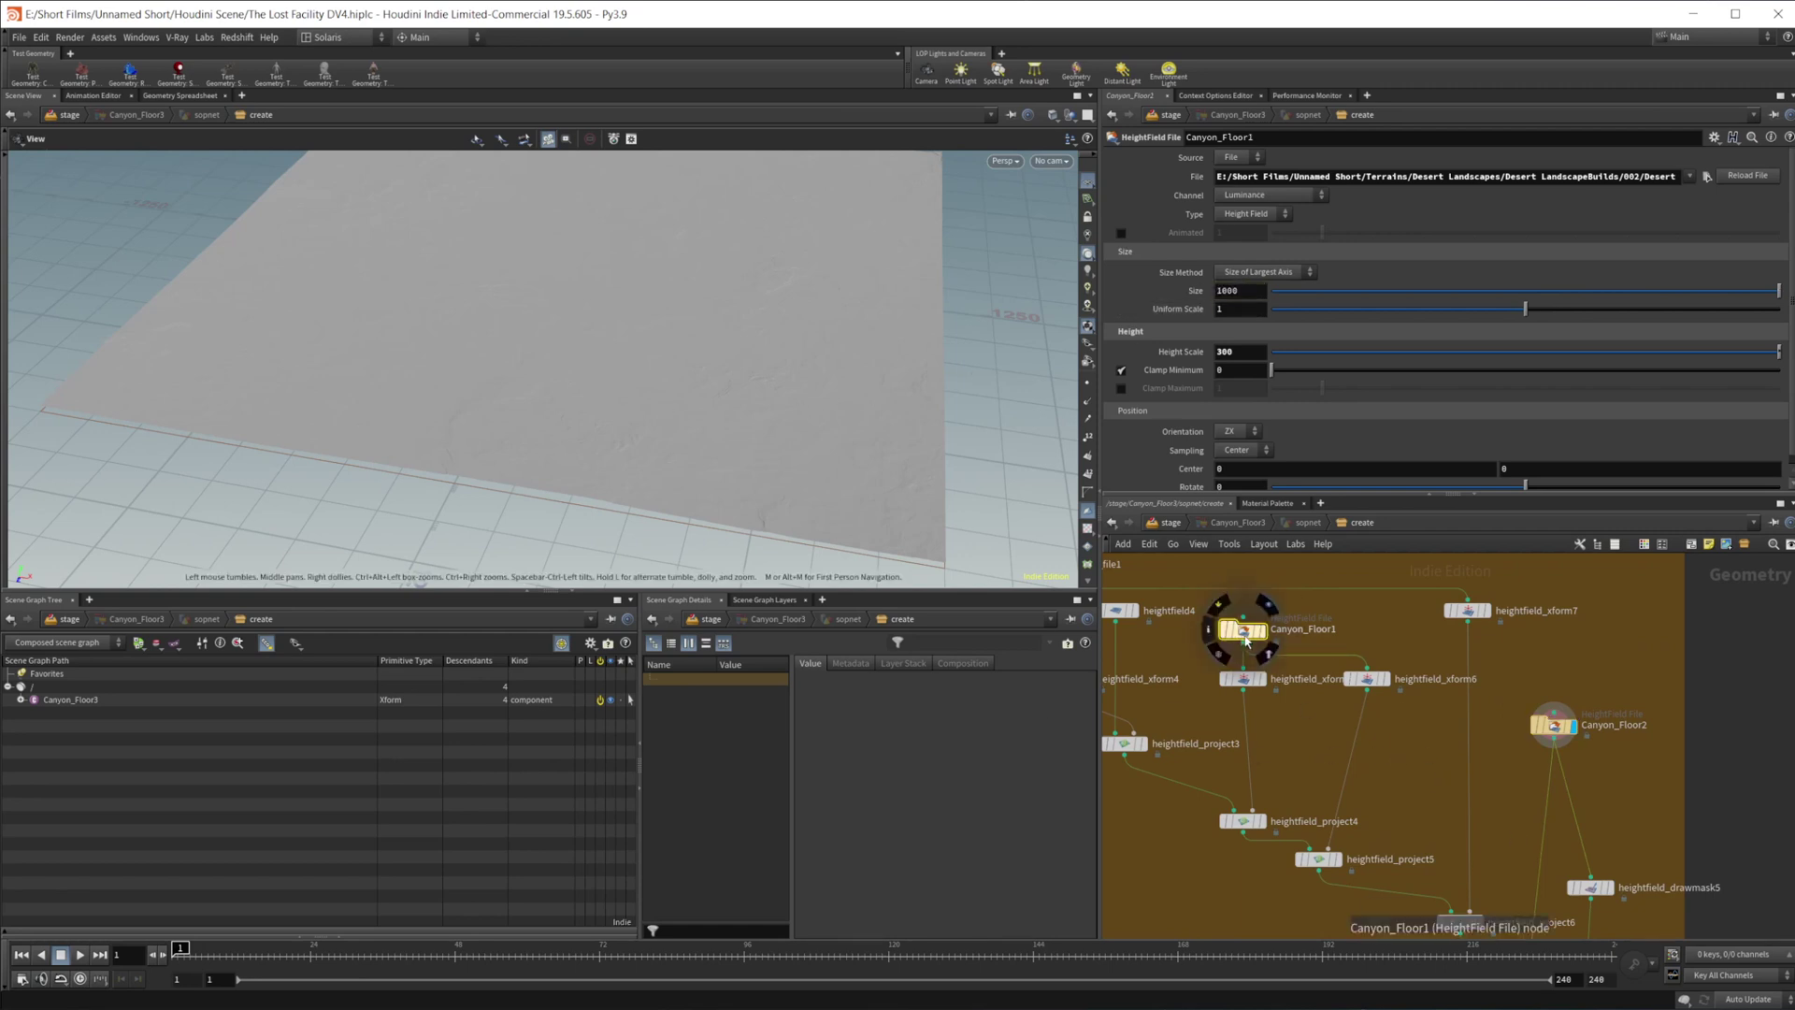
click(1554, 726)
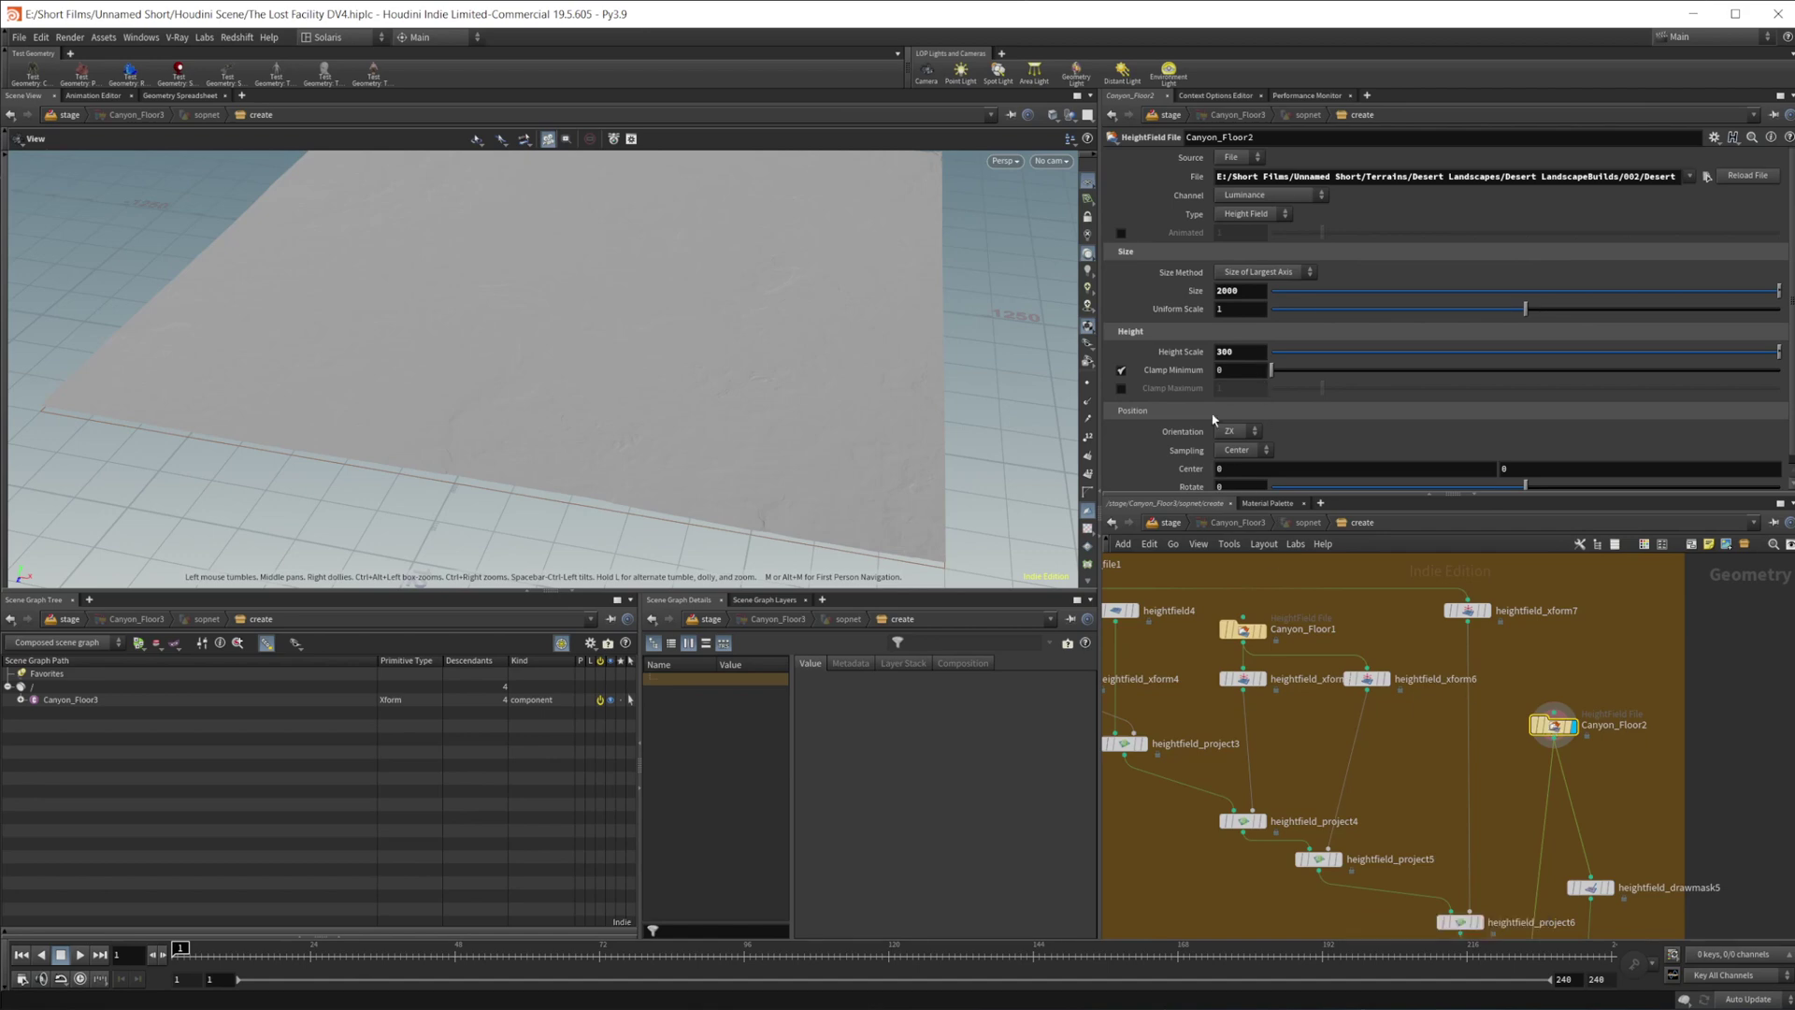
middle_drag(1534, 800, 1379, 542)
middle_drag(1387, 645, 1306, 674)
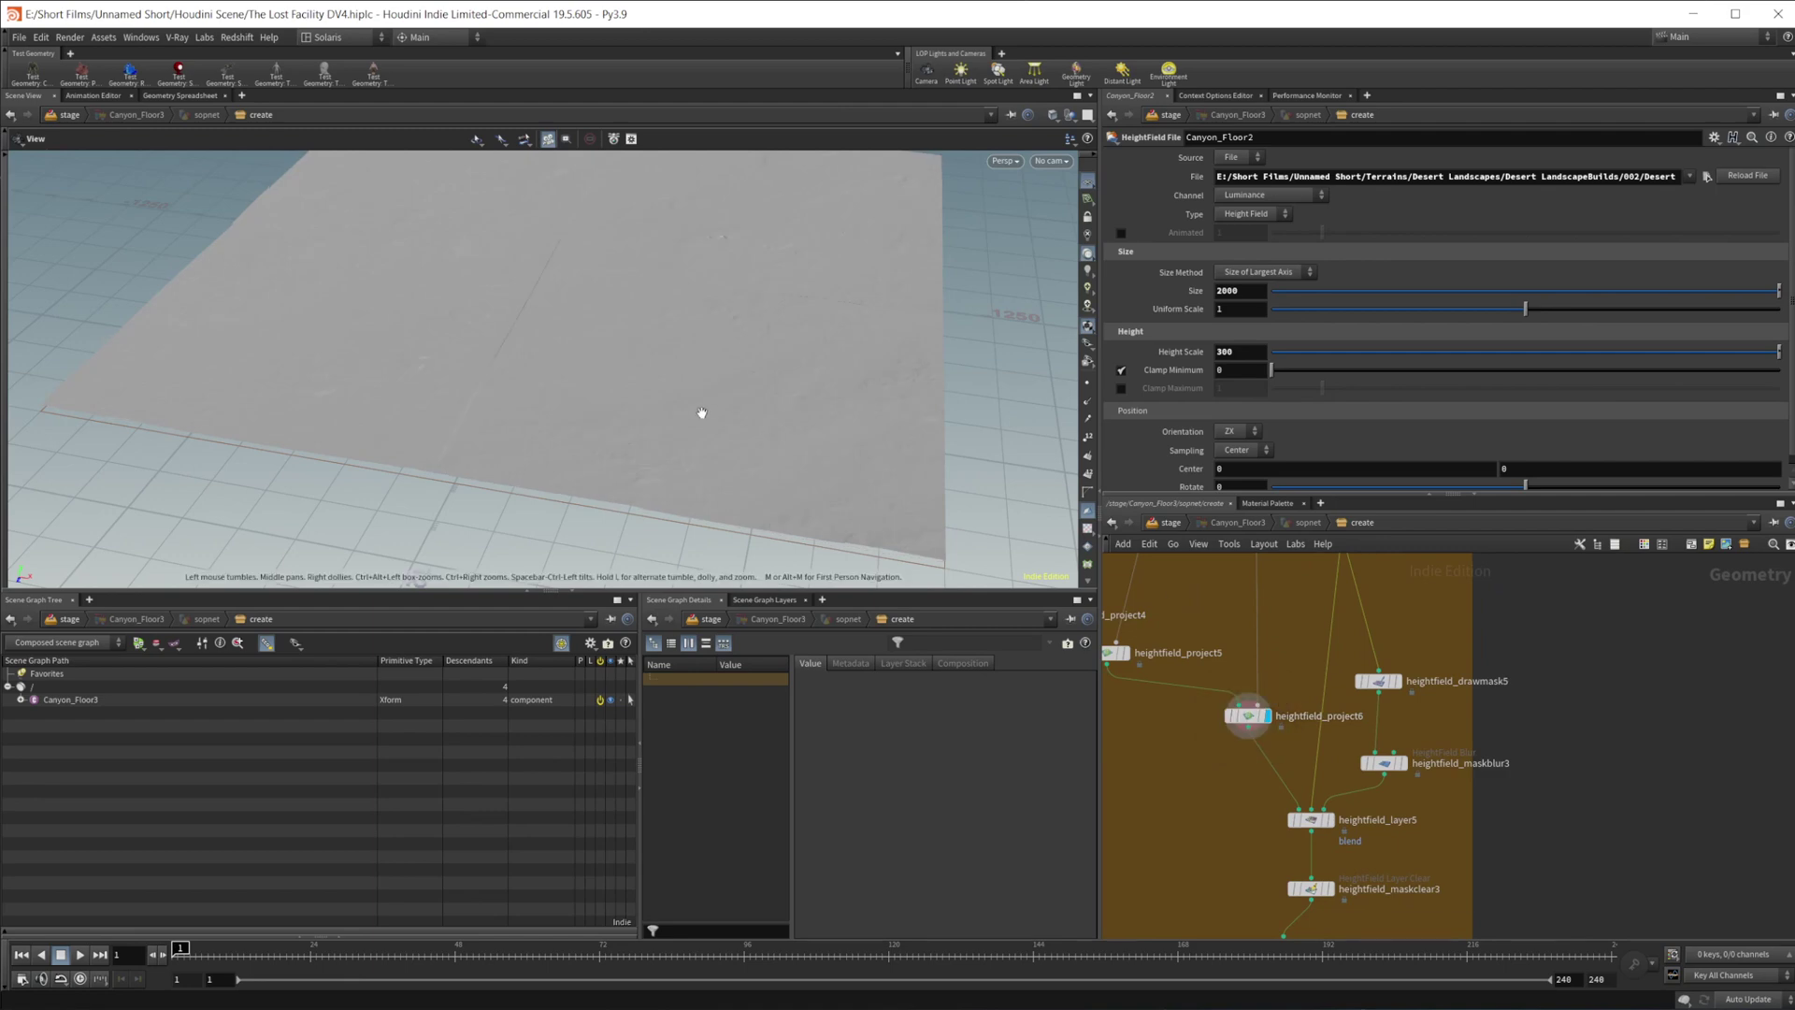
drag(701, 412, 555, 306)
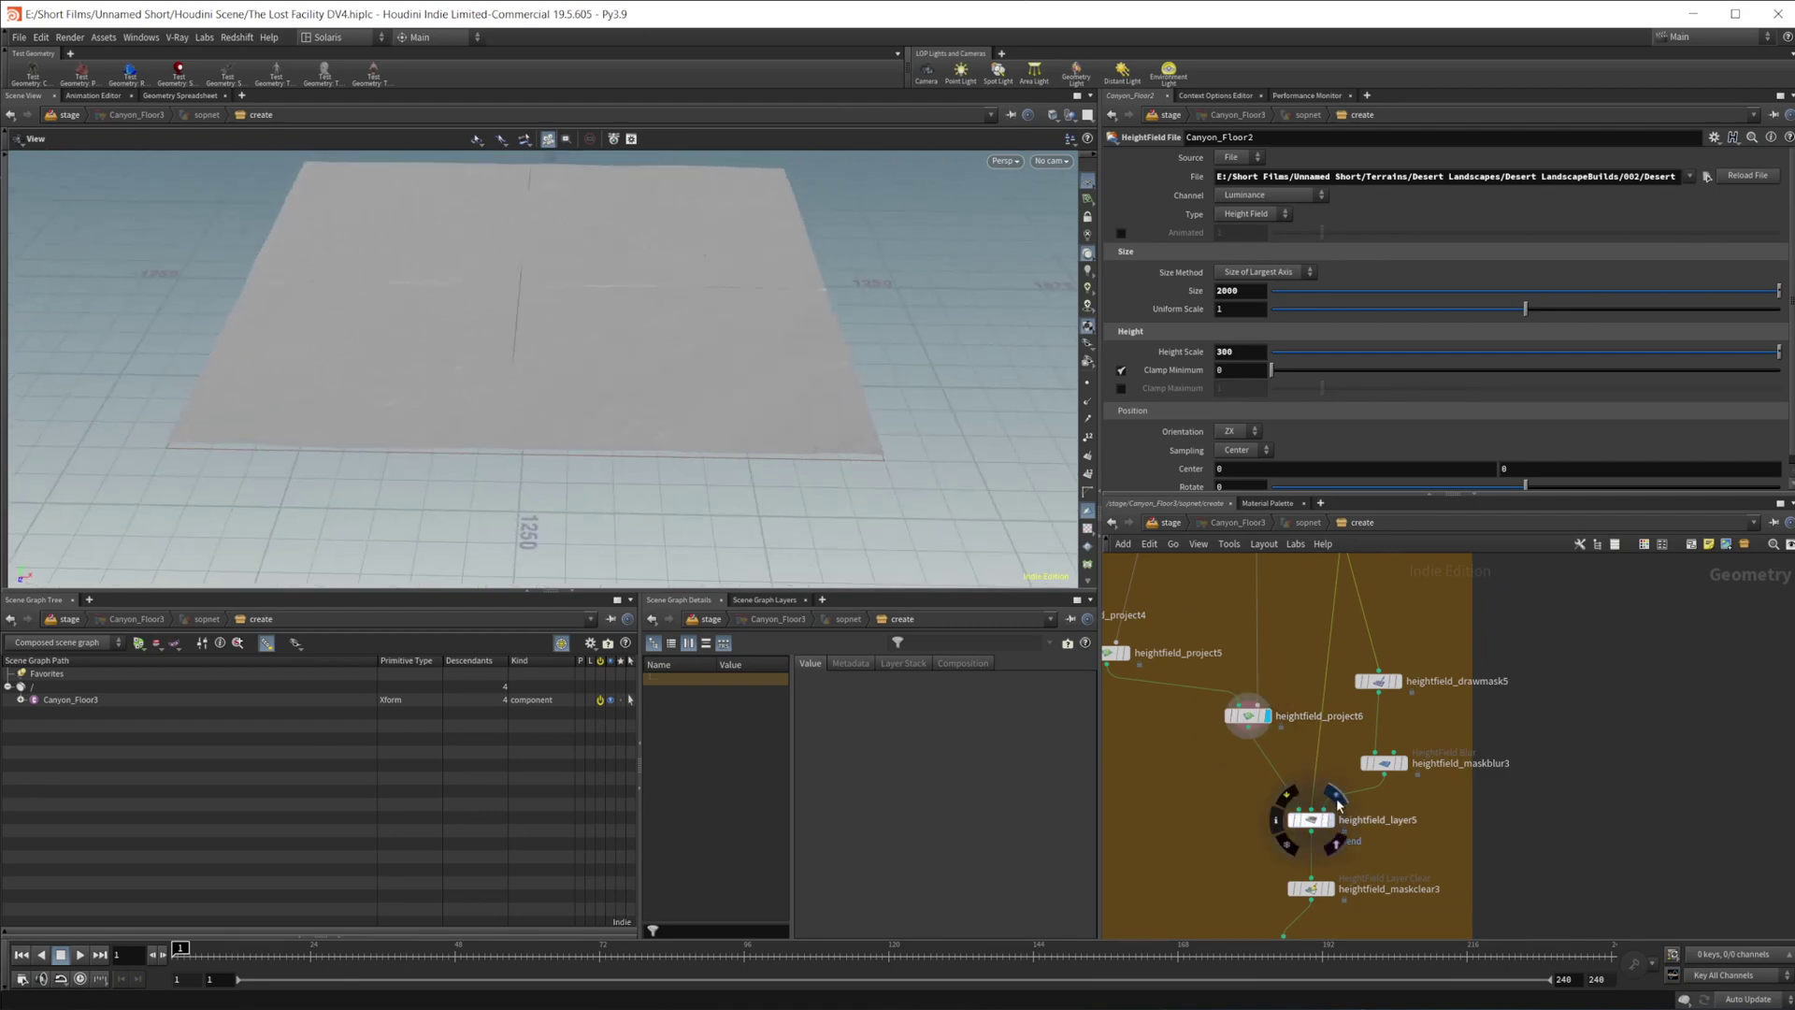
- Select and display heightfield_layer5, and inspect the blended desert floor from several angles
click(1337, 797)
click(1311, 820)
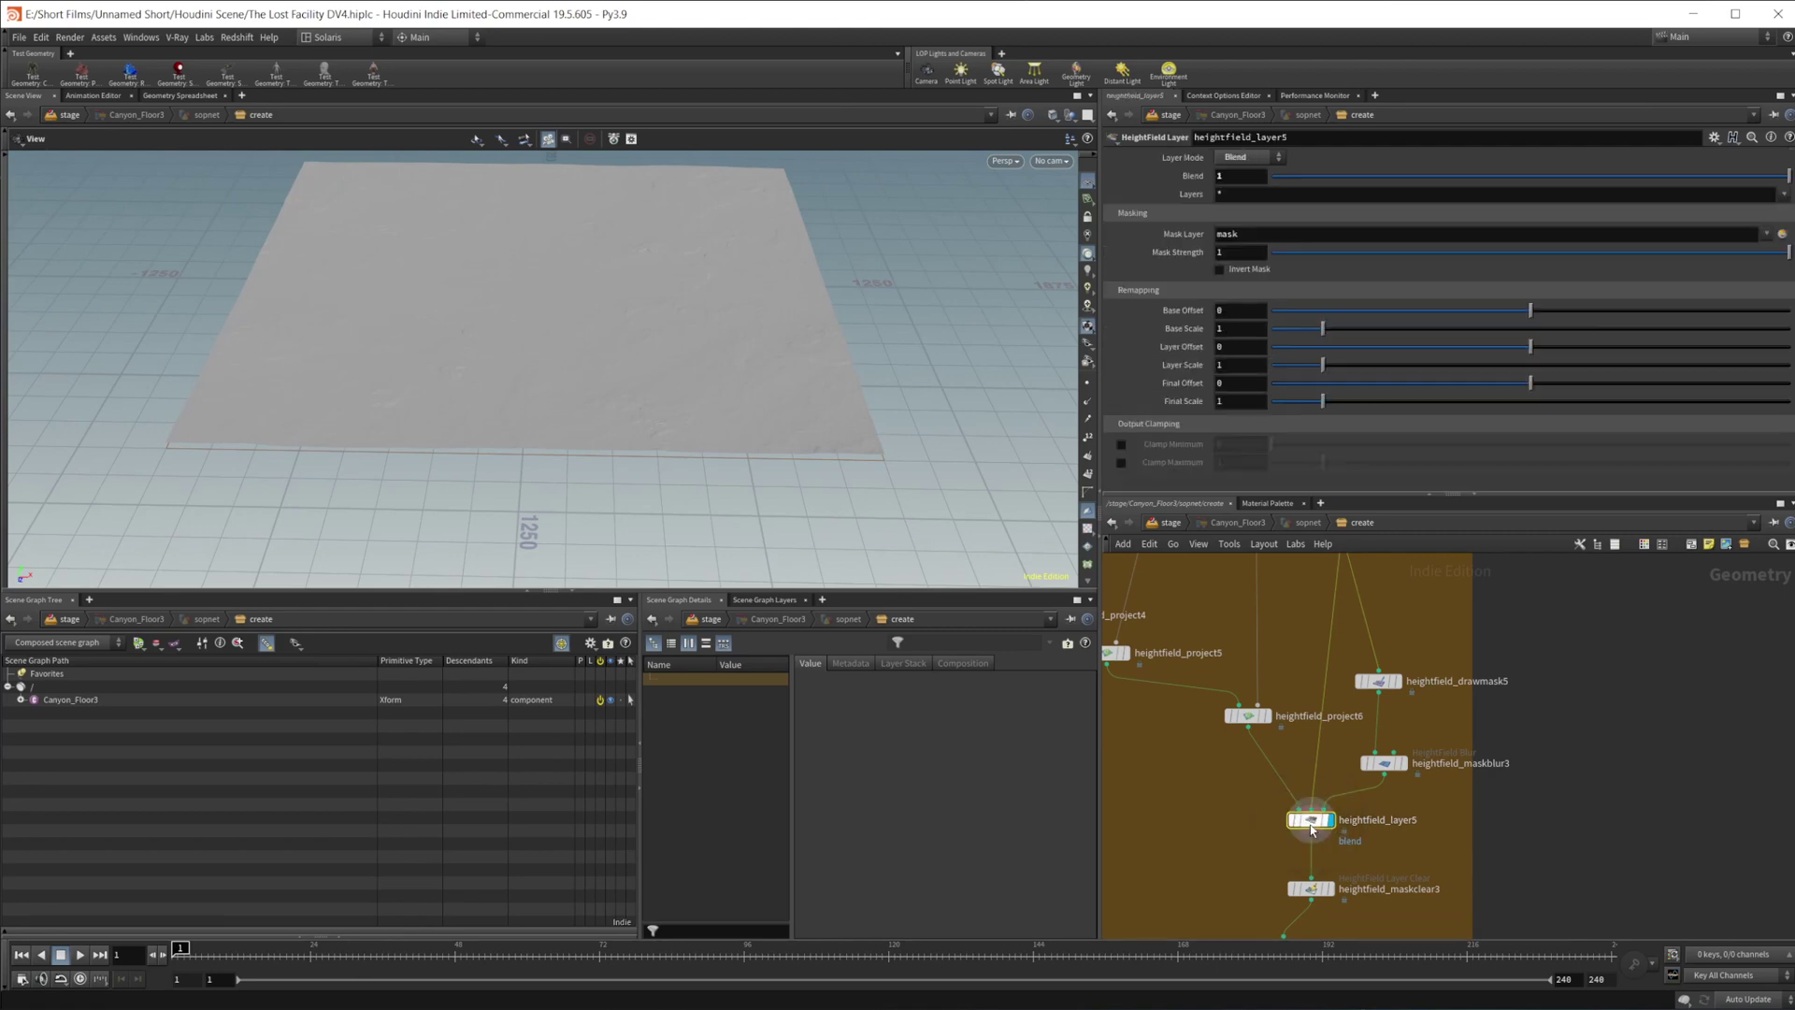
drag(619, 402, 666, 424)
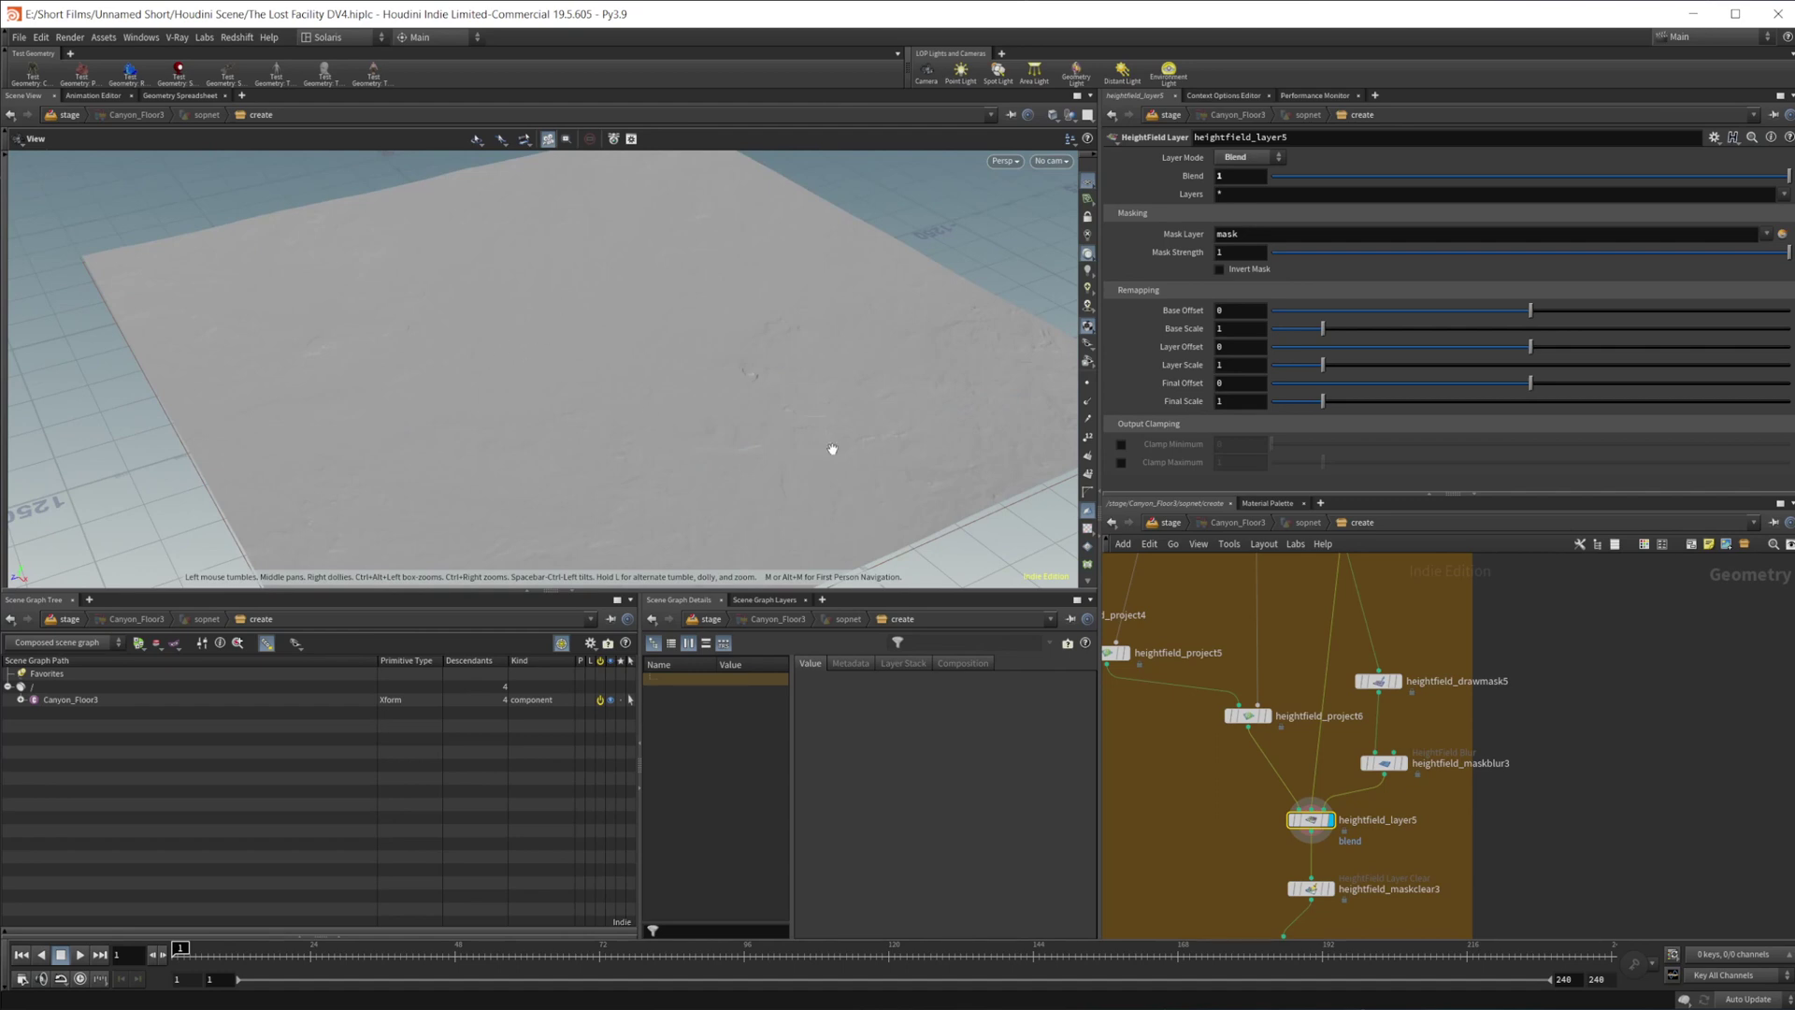
mouse_move(748, 433)
mouse_down()
mouse_move(785, 497)
mouse_move(777, 453)
mouse_up()
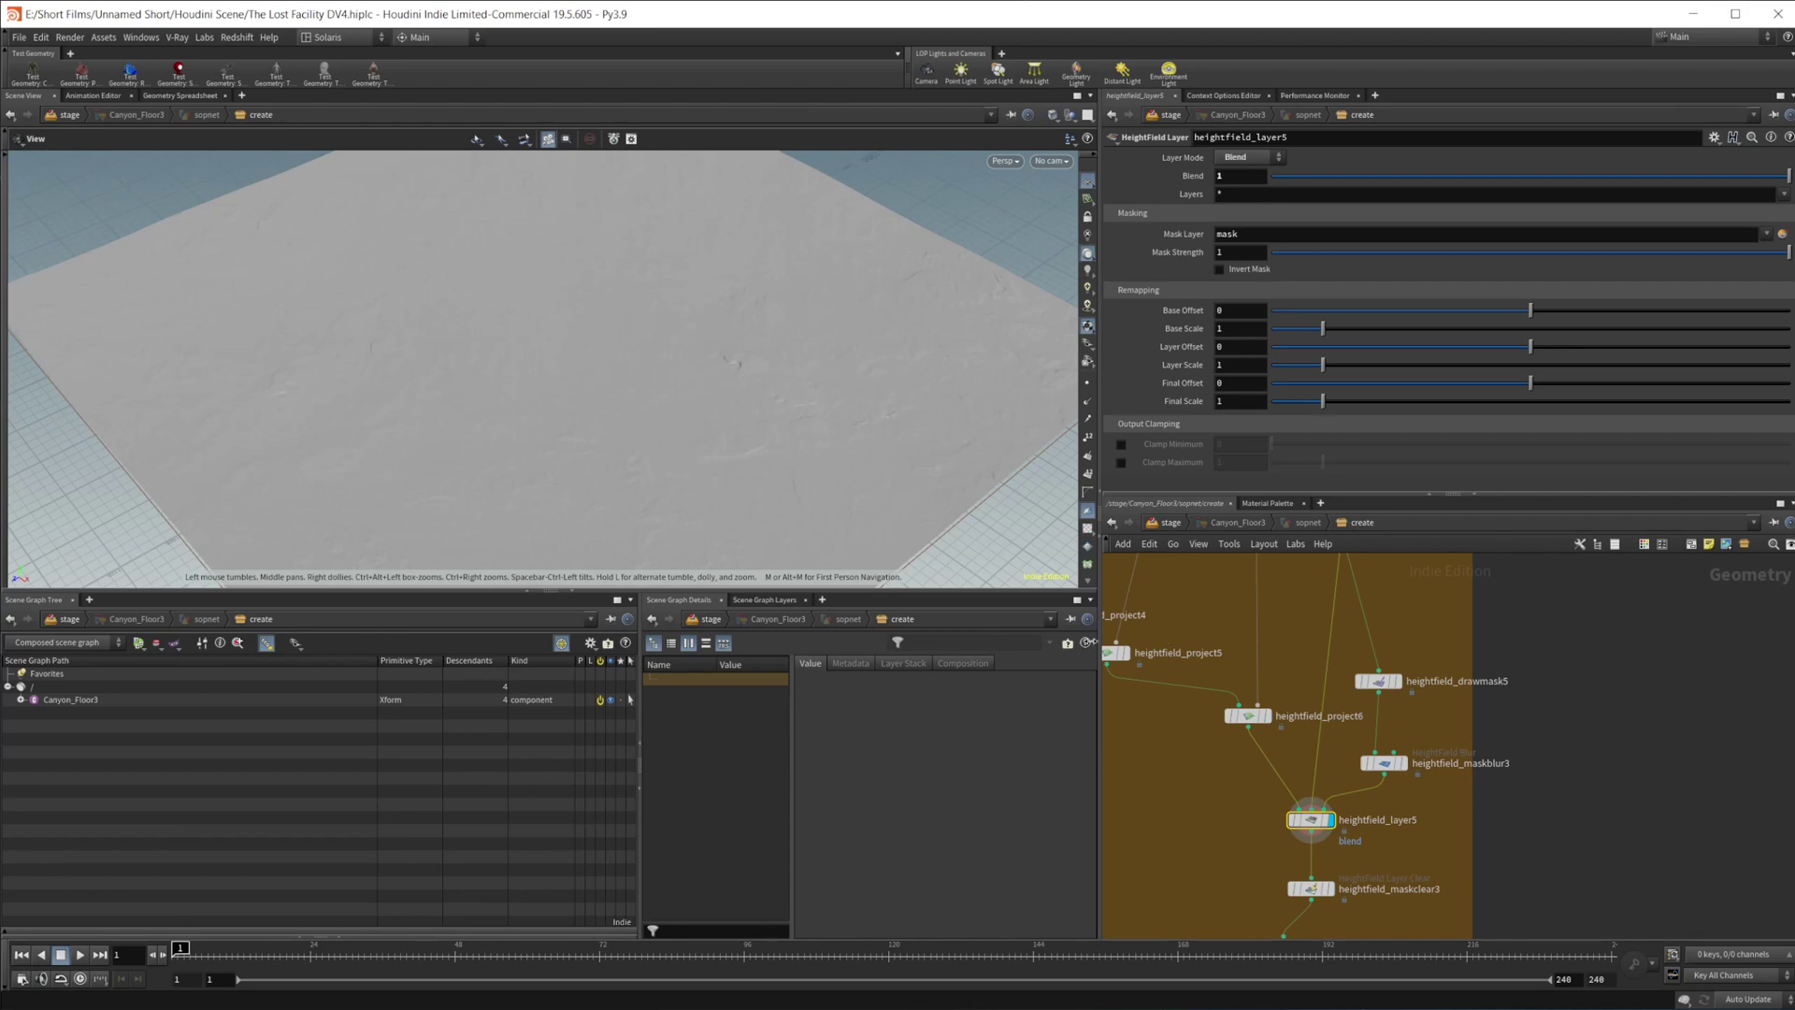
drag(608, 389, 710, 385)
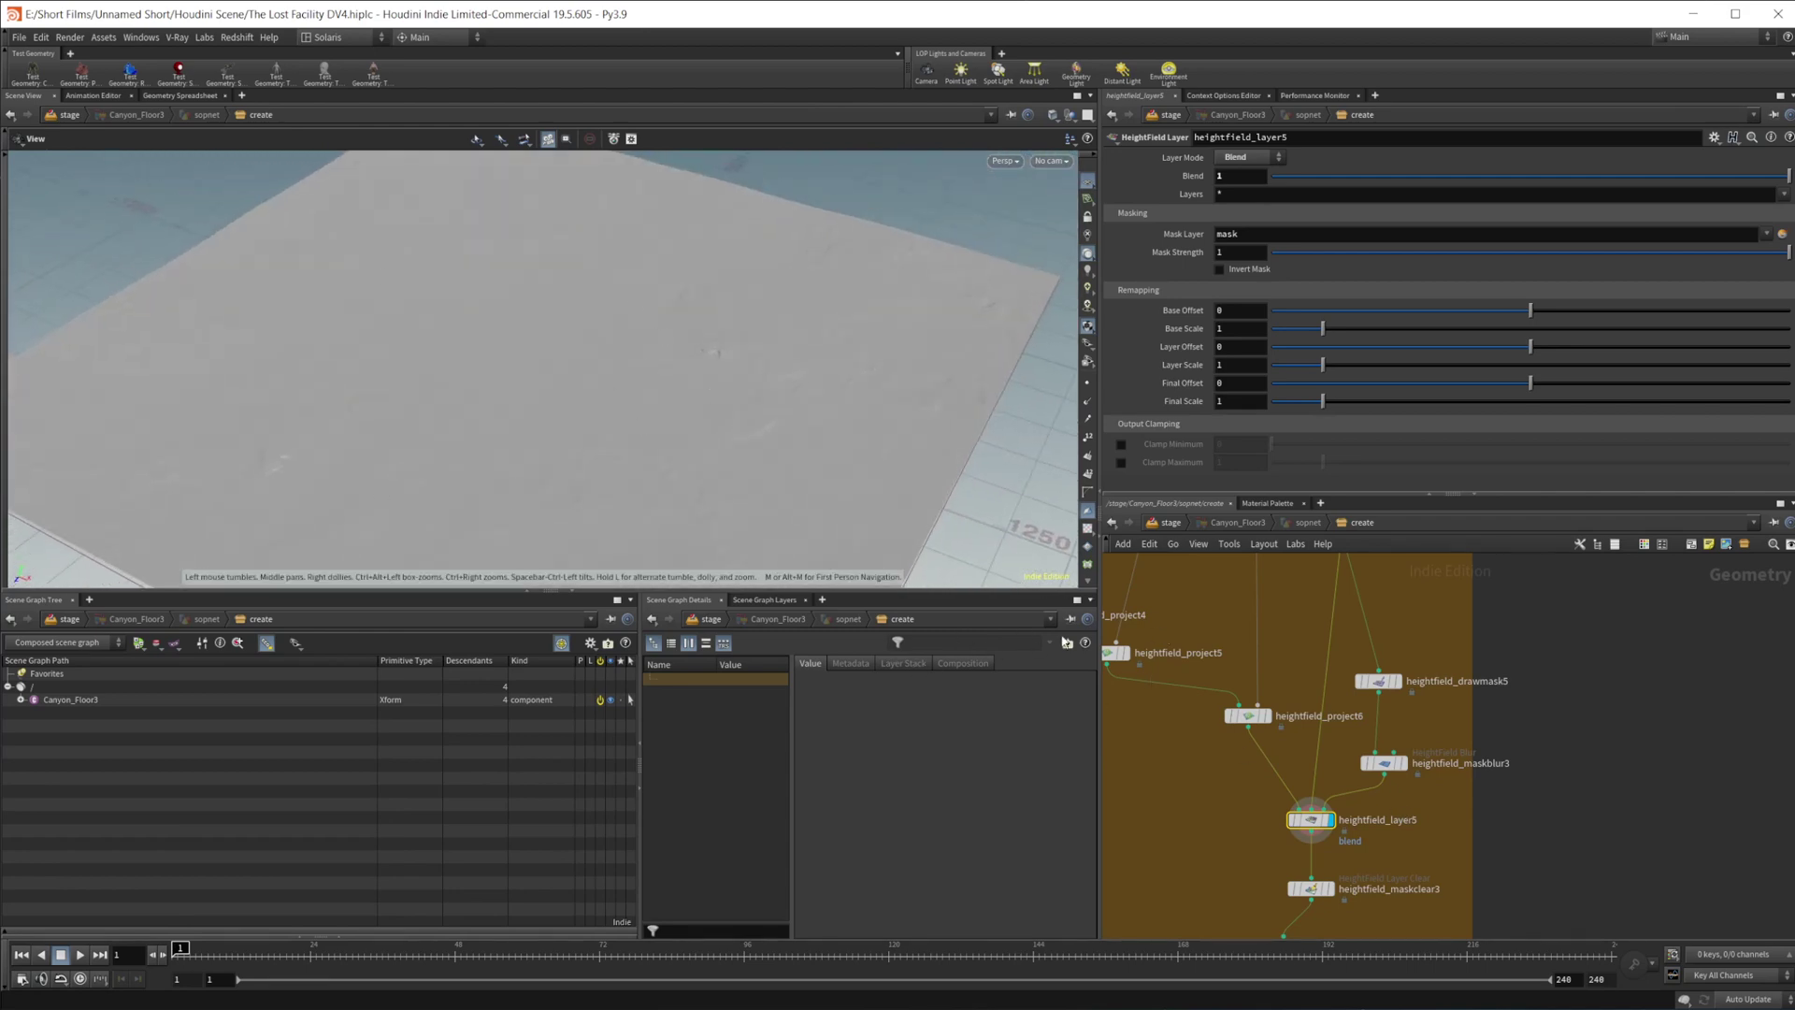
- Display Canyon_Floor2 and heightfield_drawmask5 in turn to examine the cross-shaped mask drawn over the tile seams
middle_drag(1384, 623, 1339, 627)
click(1349, 576)
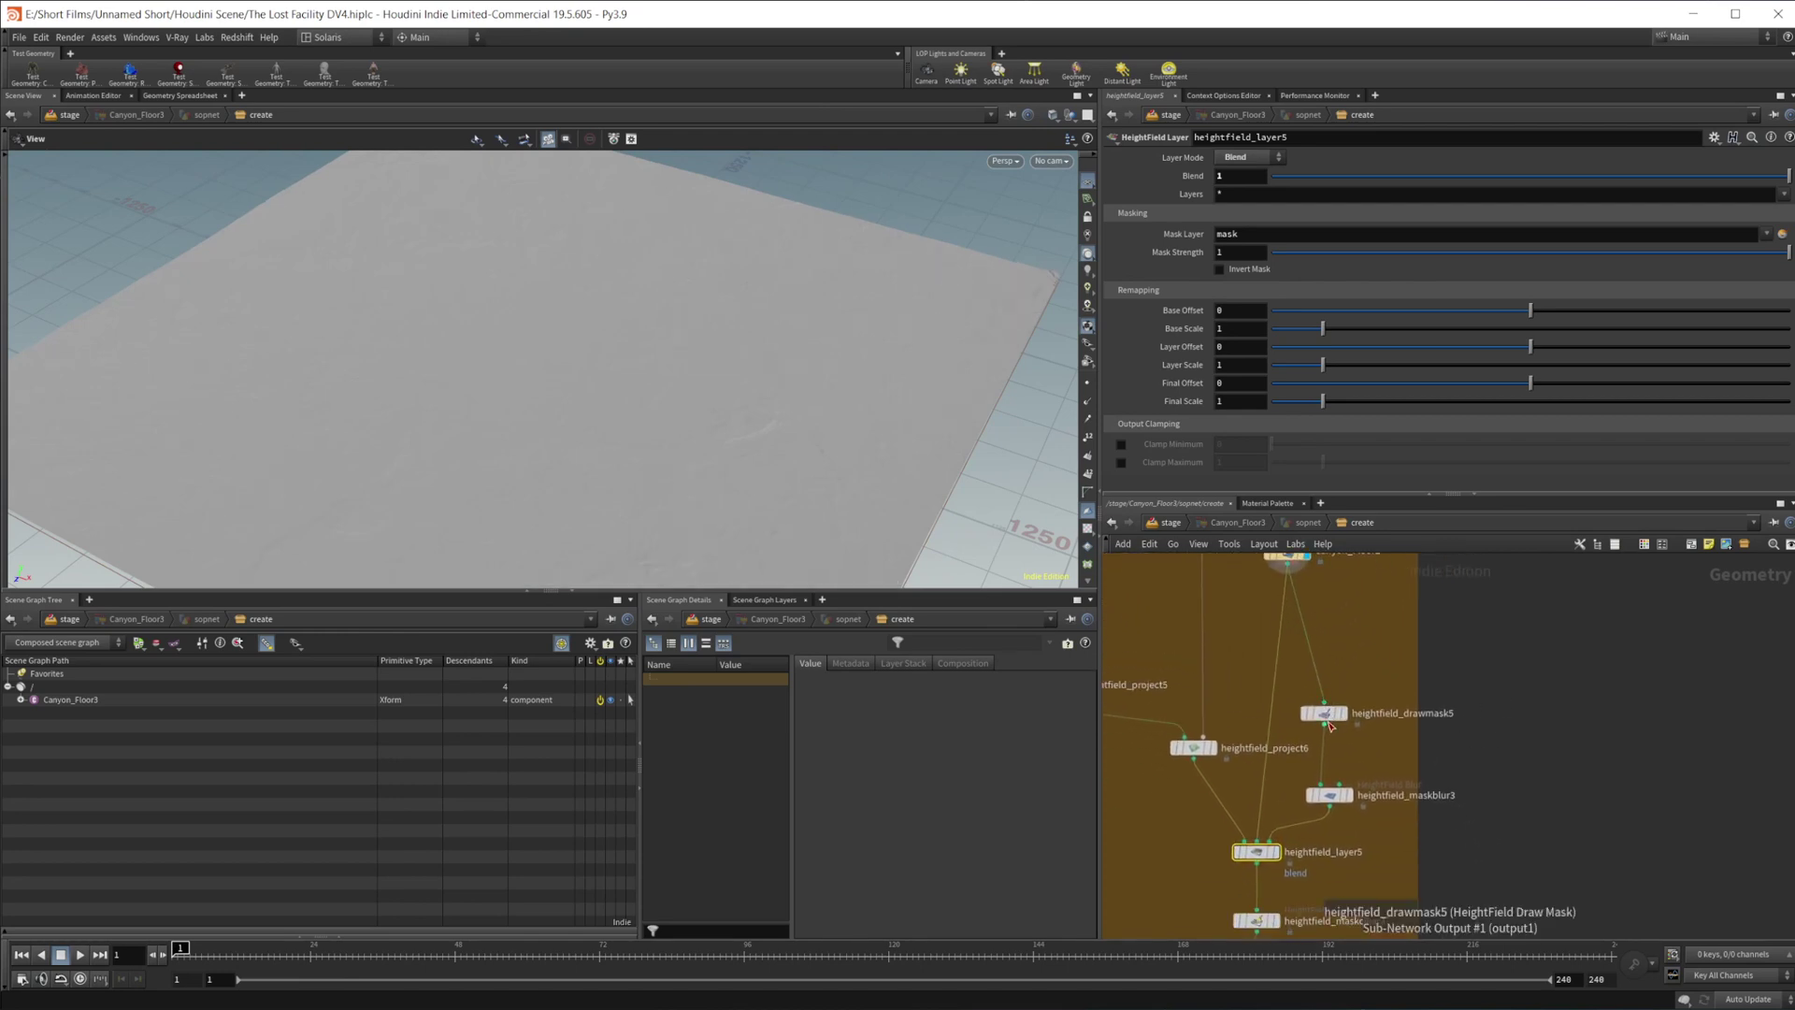
click(1342, 715)
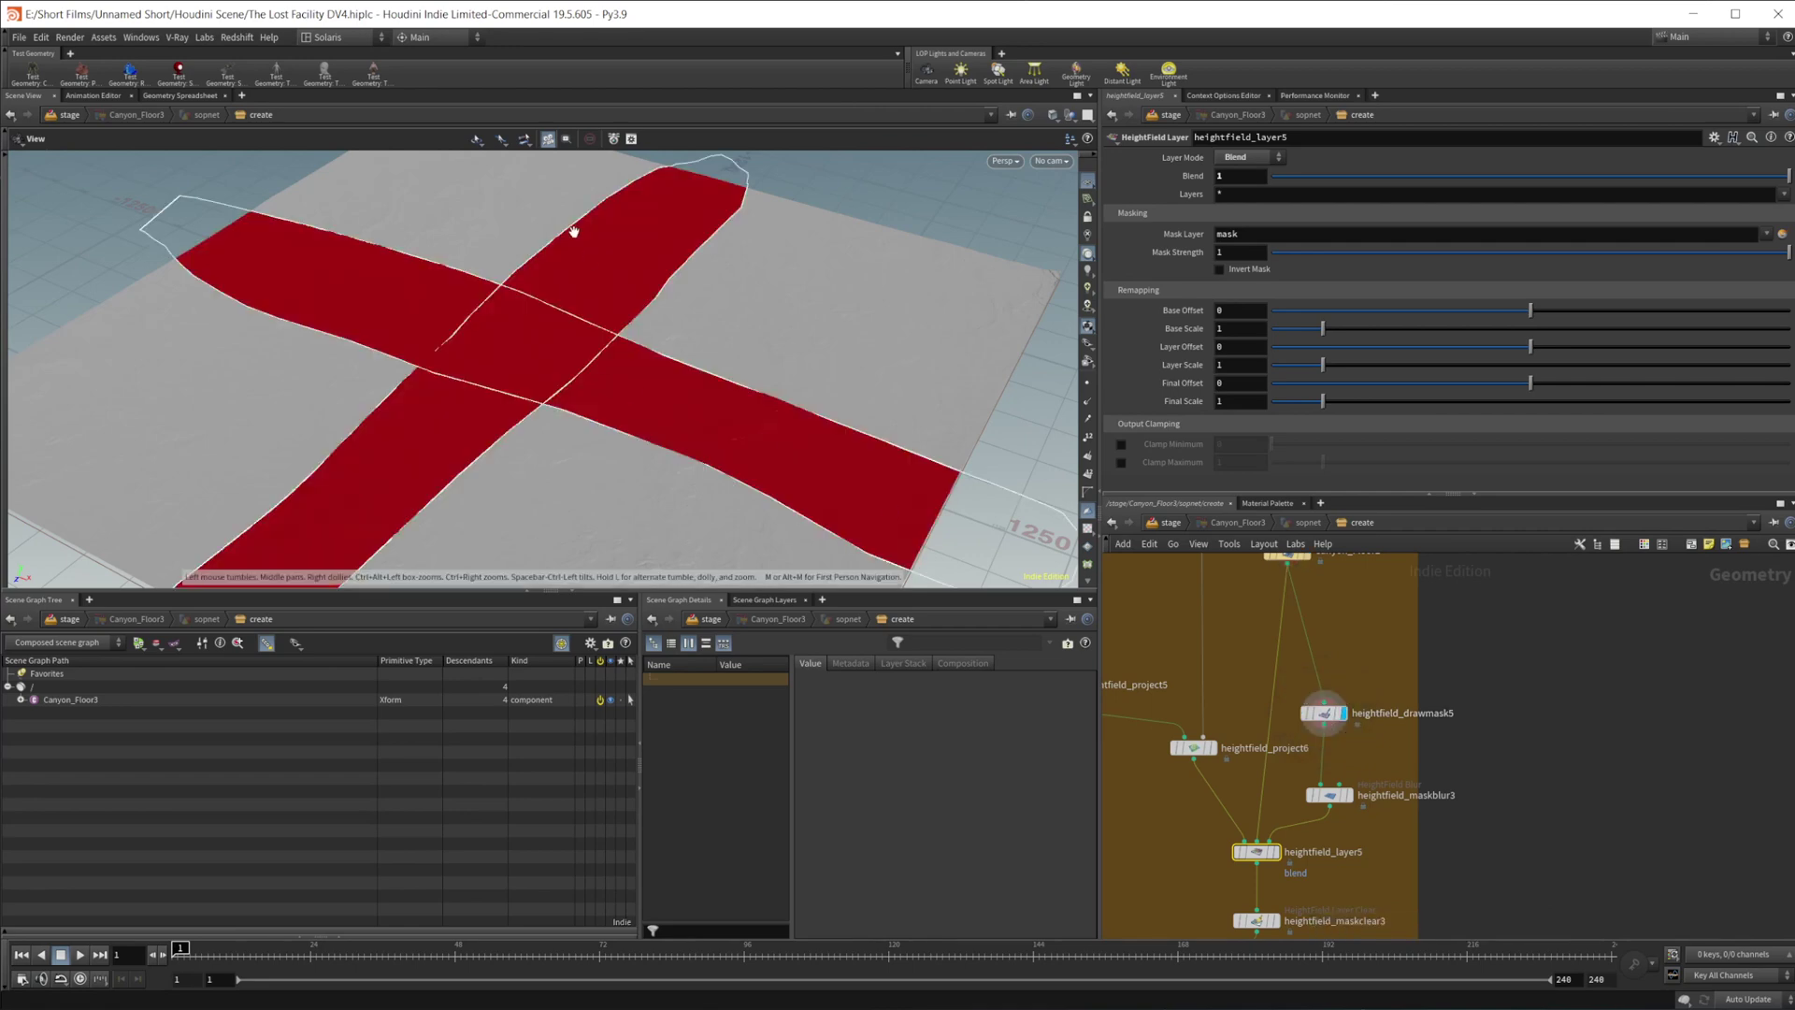
scroll(544, 391, down, 1)
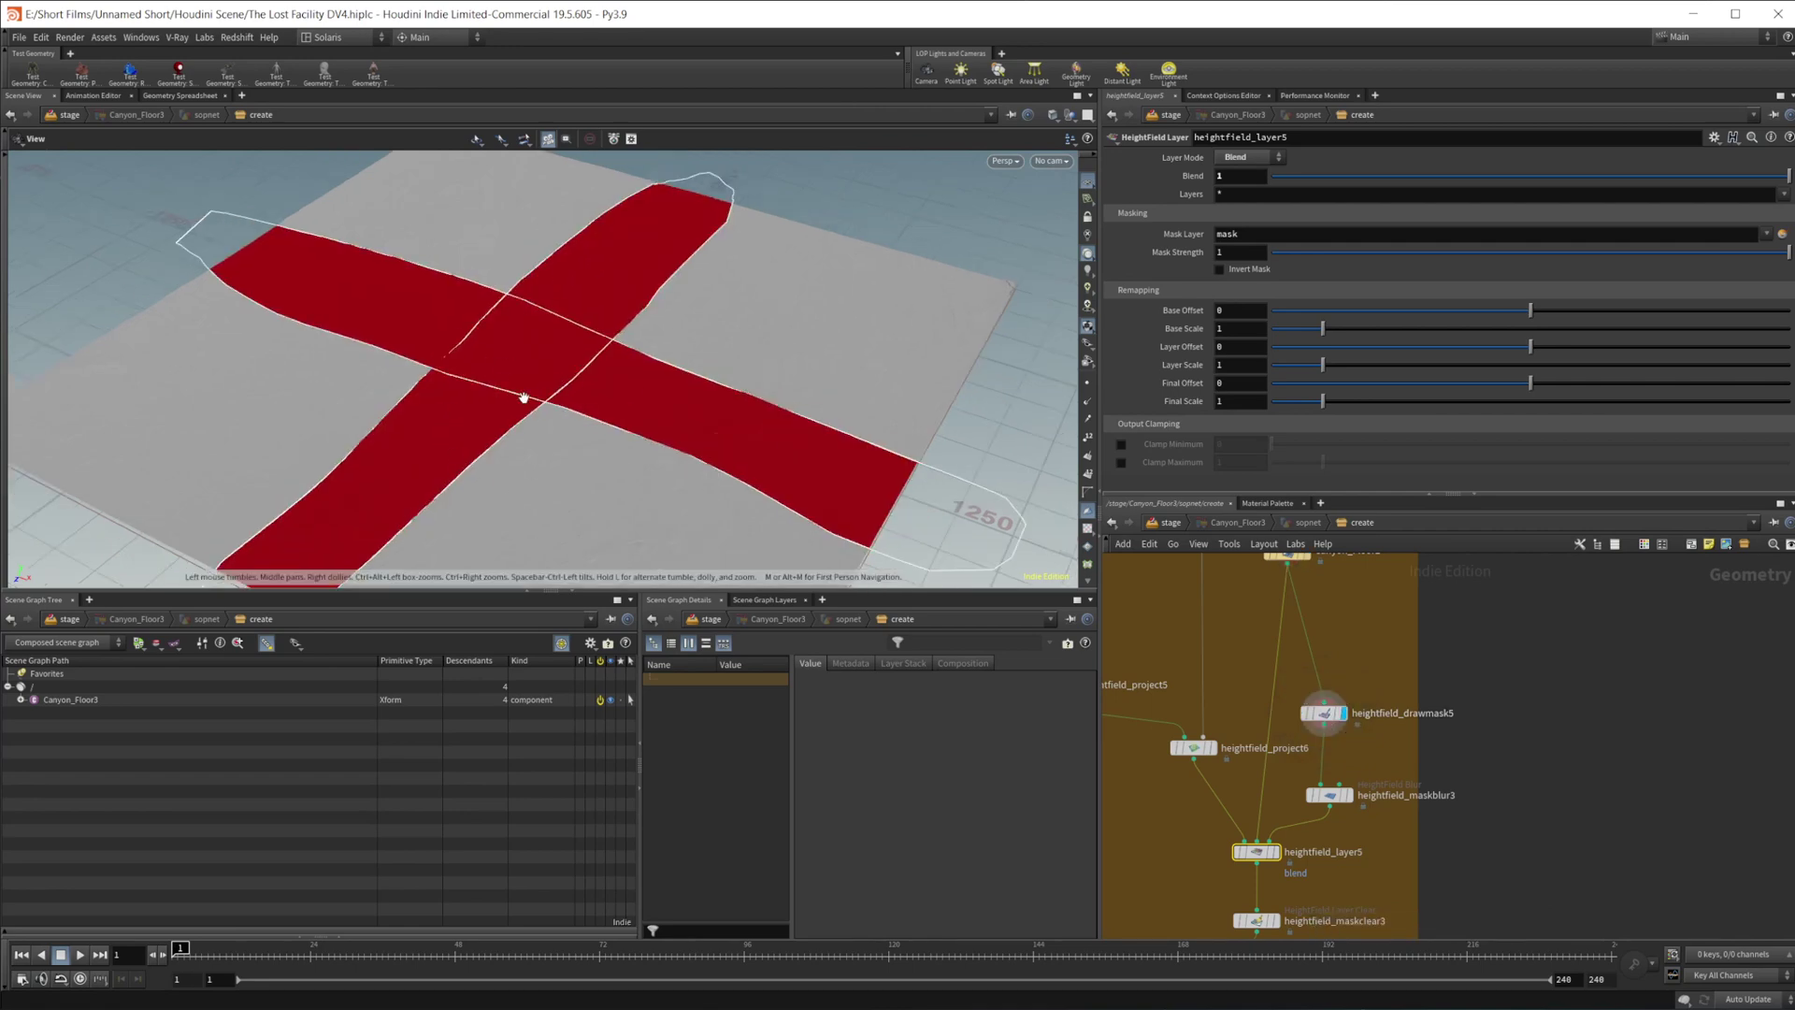
middle_drag(1440, 745, 1410, 693)
drag(743, 454, 500, 402)
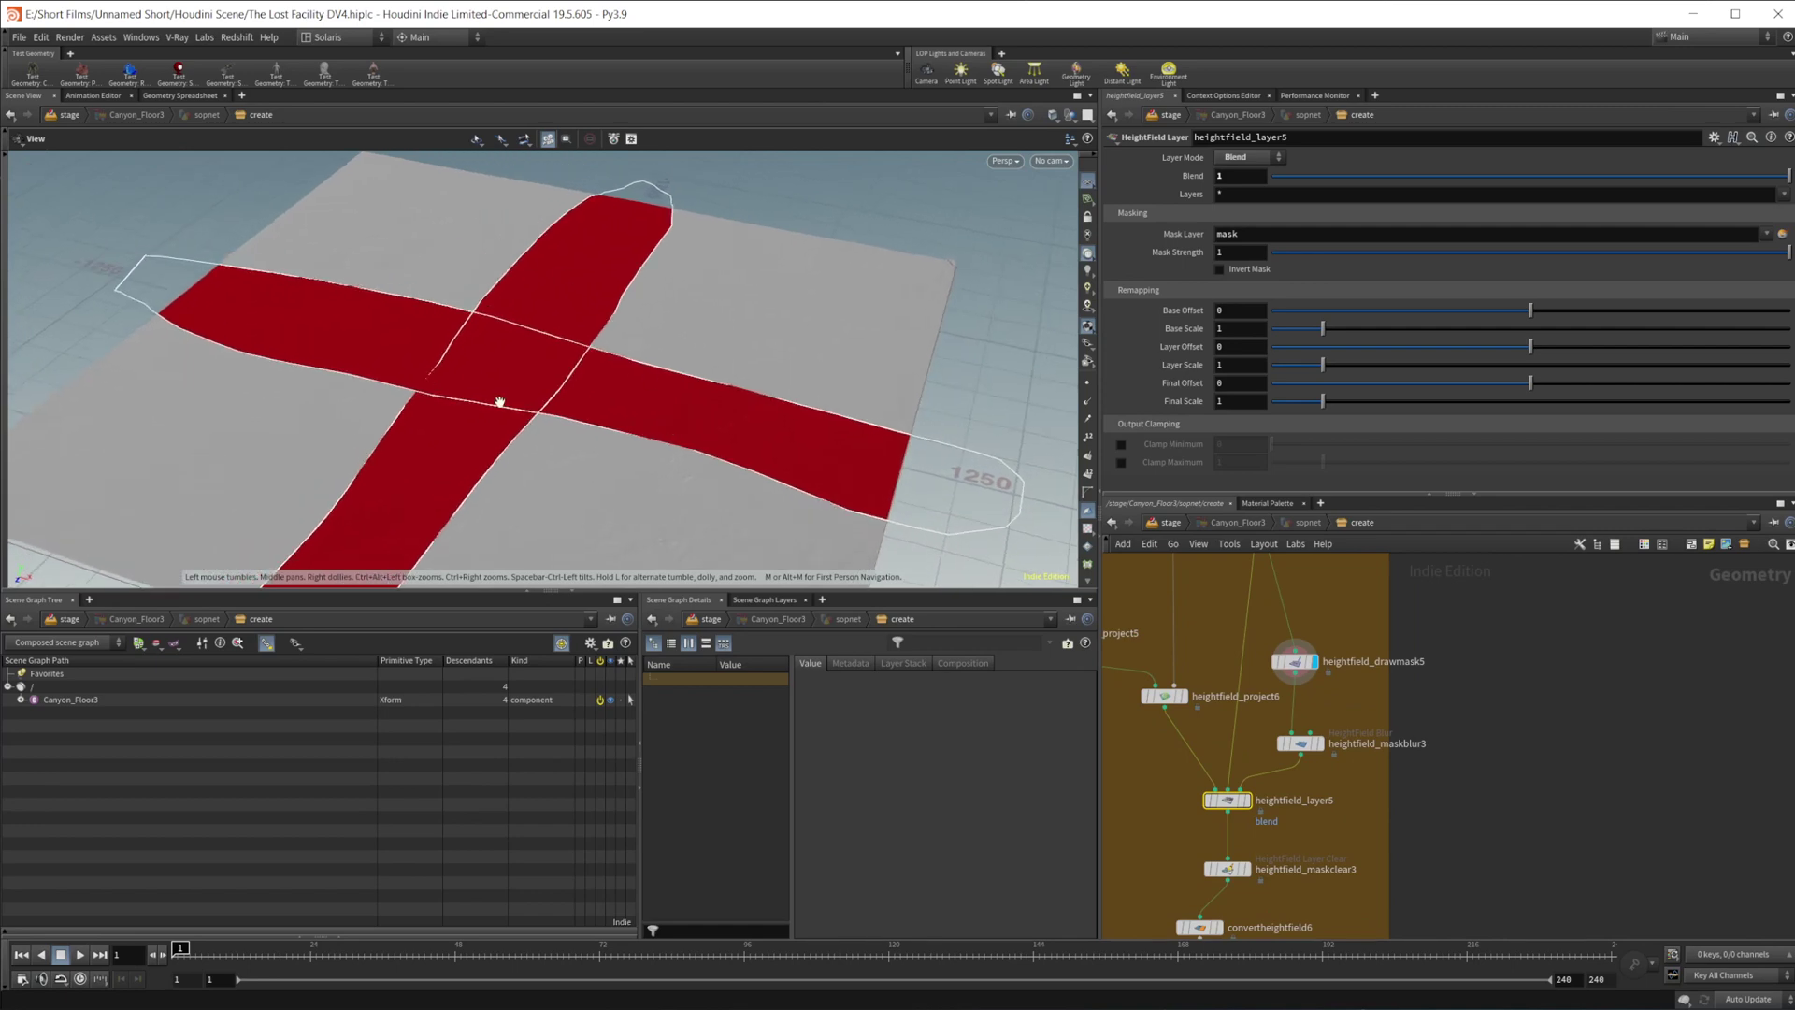
- Select and display heightfield_maskblur3 to examine its blur settings and the softened mask edges
click(1319, 743)
click(1302, 745)
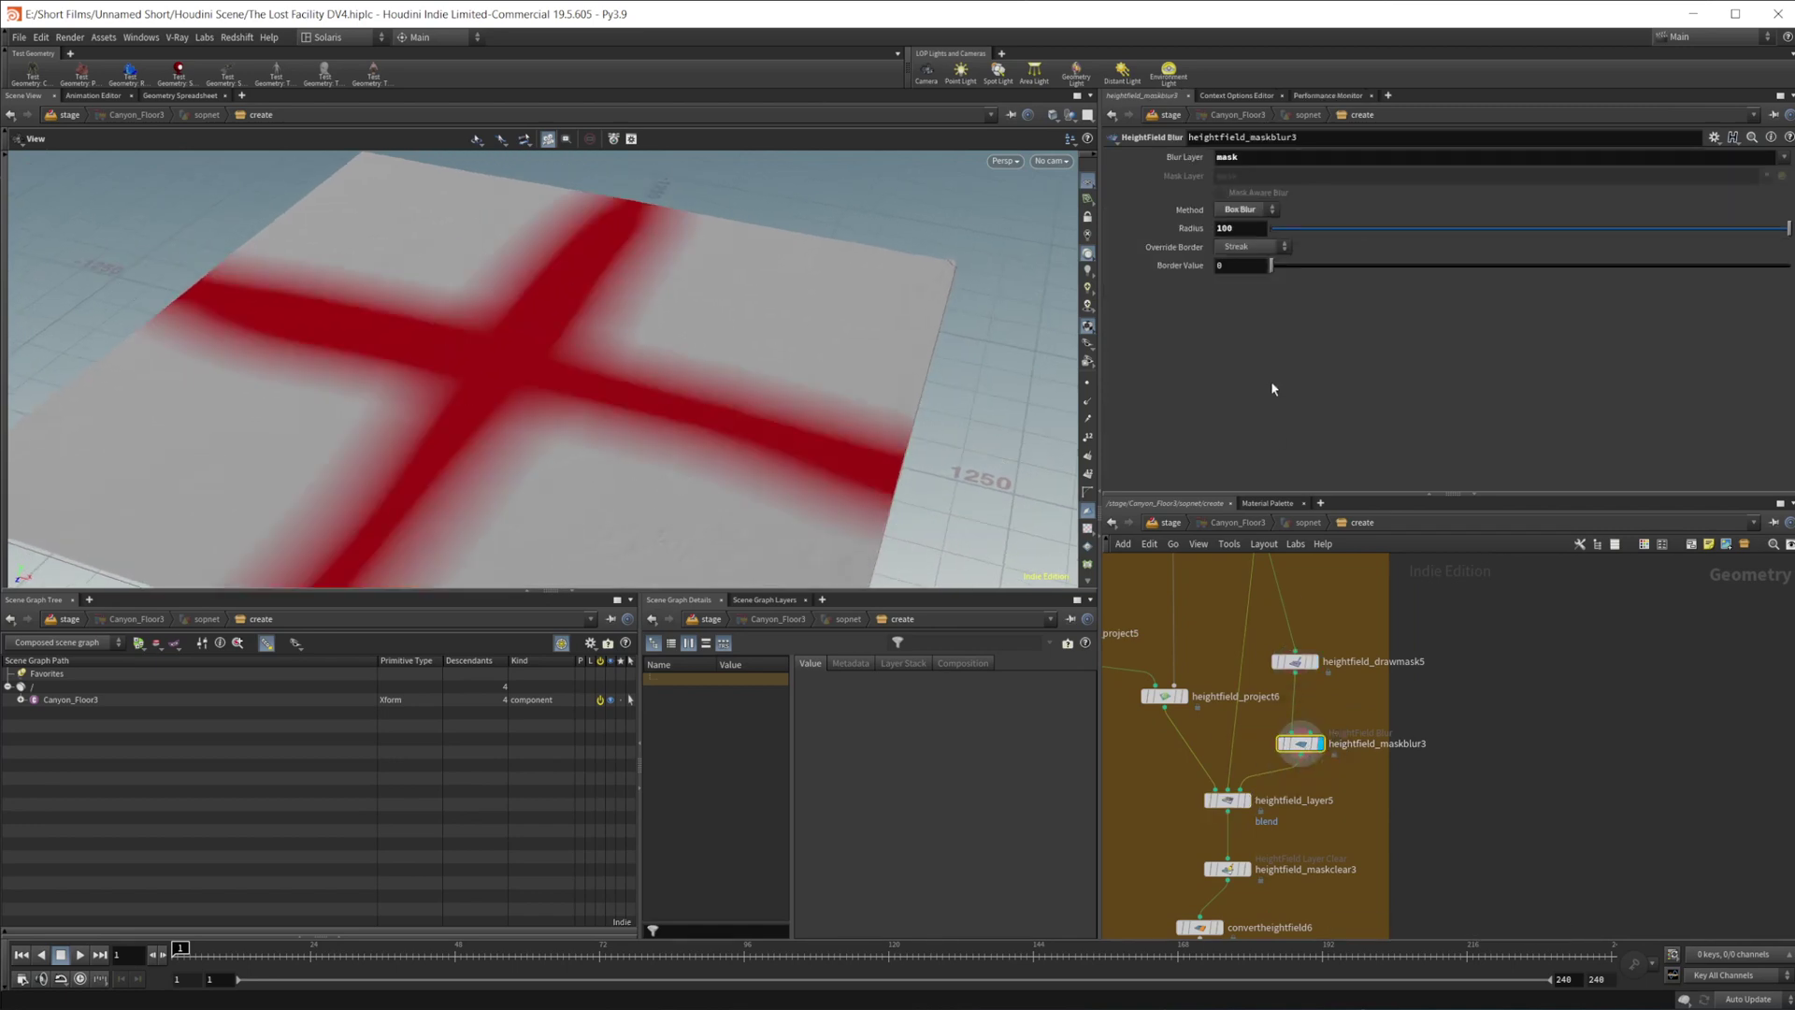
middle_drag(1393, 748, 1407, 698)
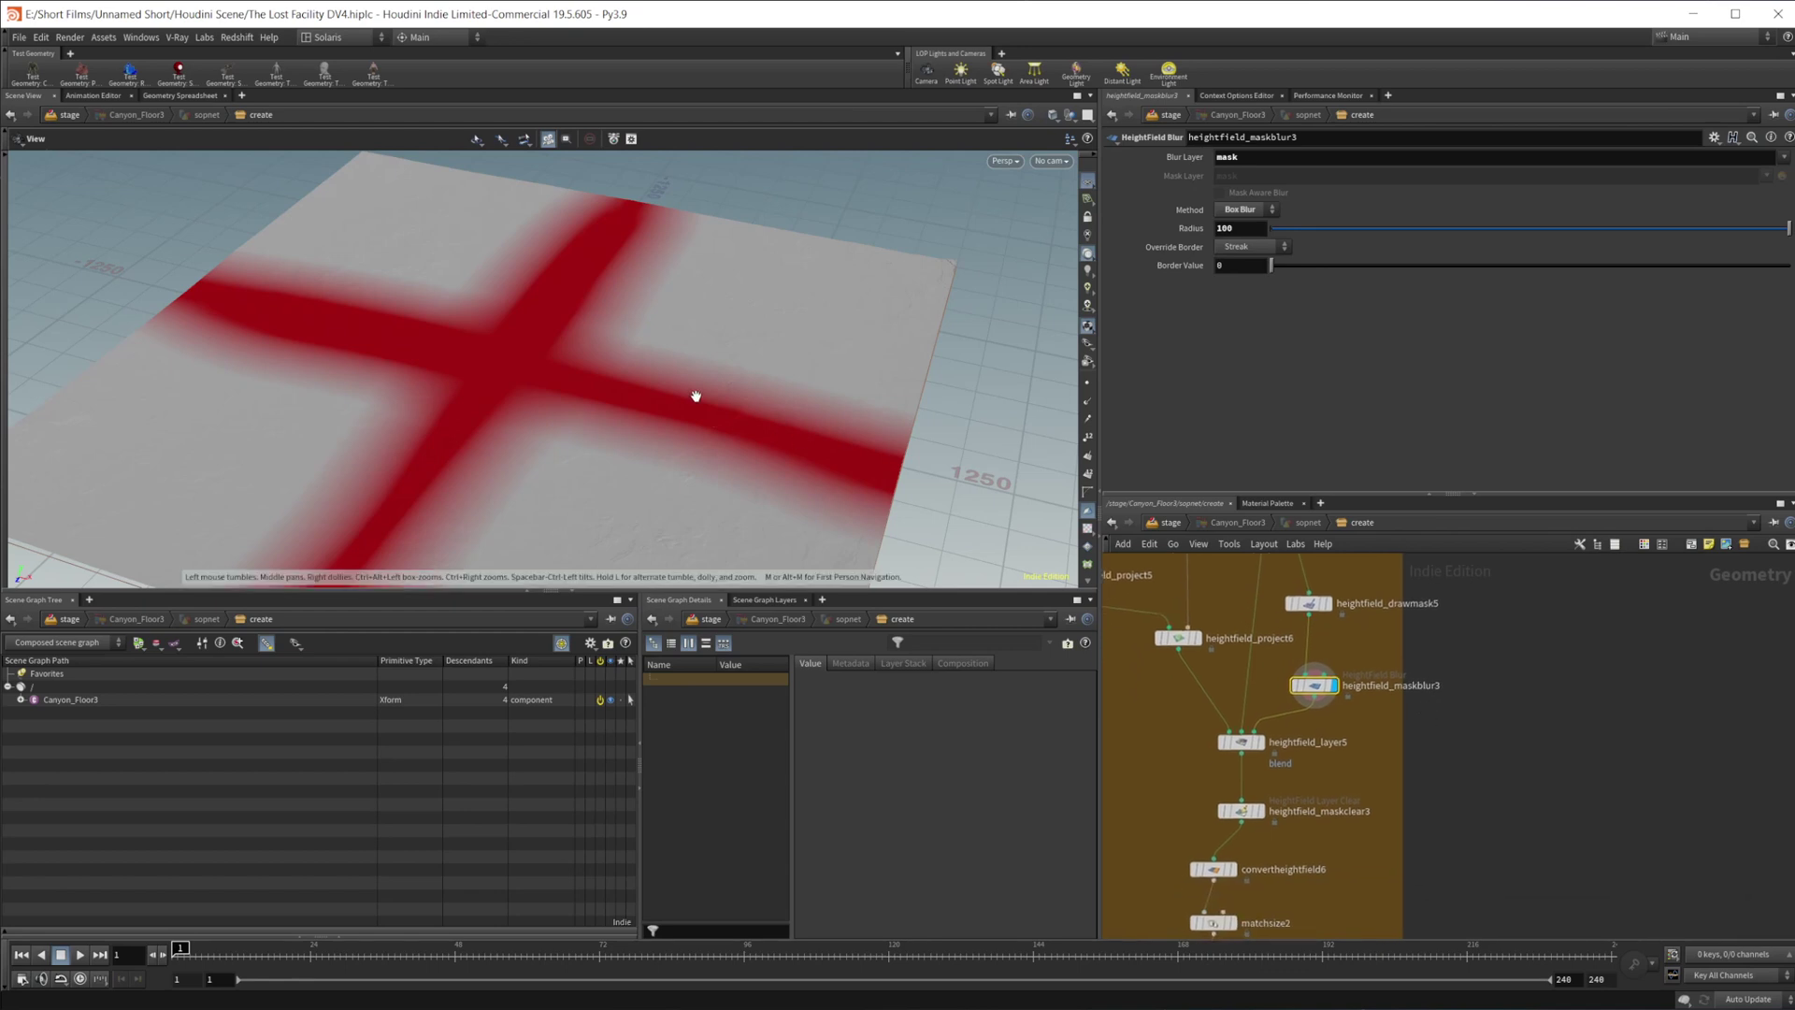
drag(693, 392, 629, 417)
middle_drag(629, 417, 632, 381)
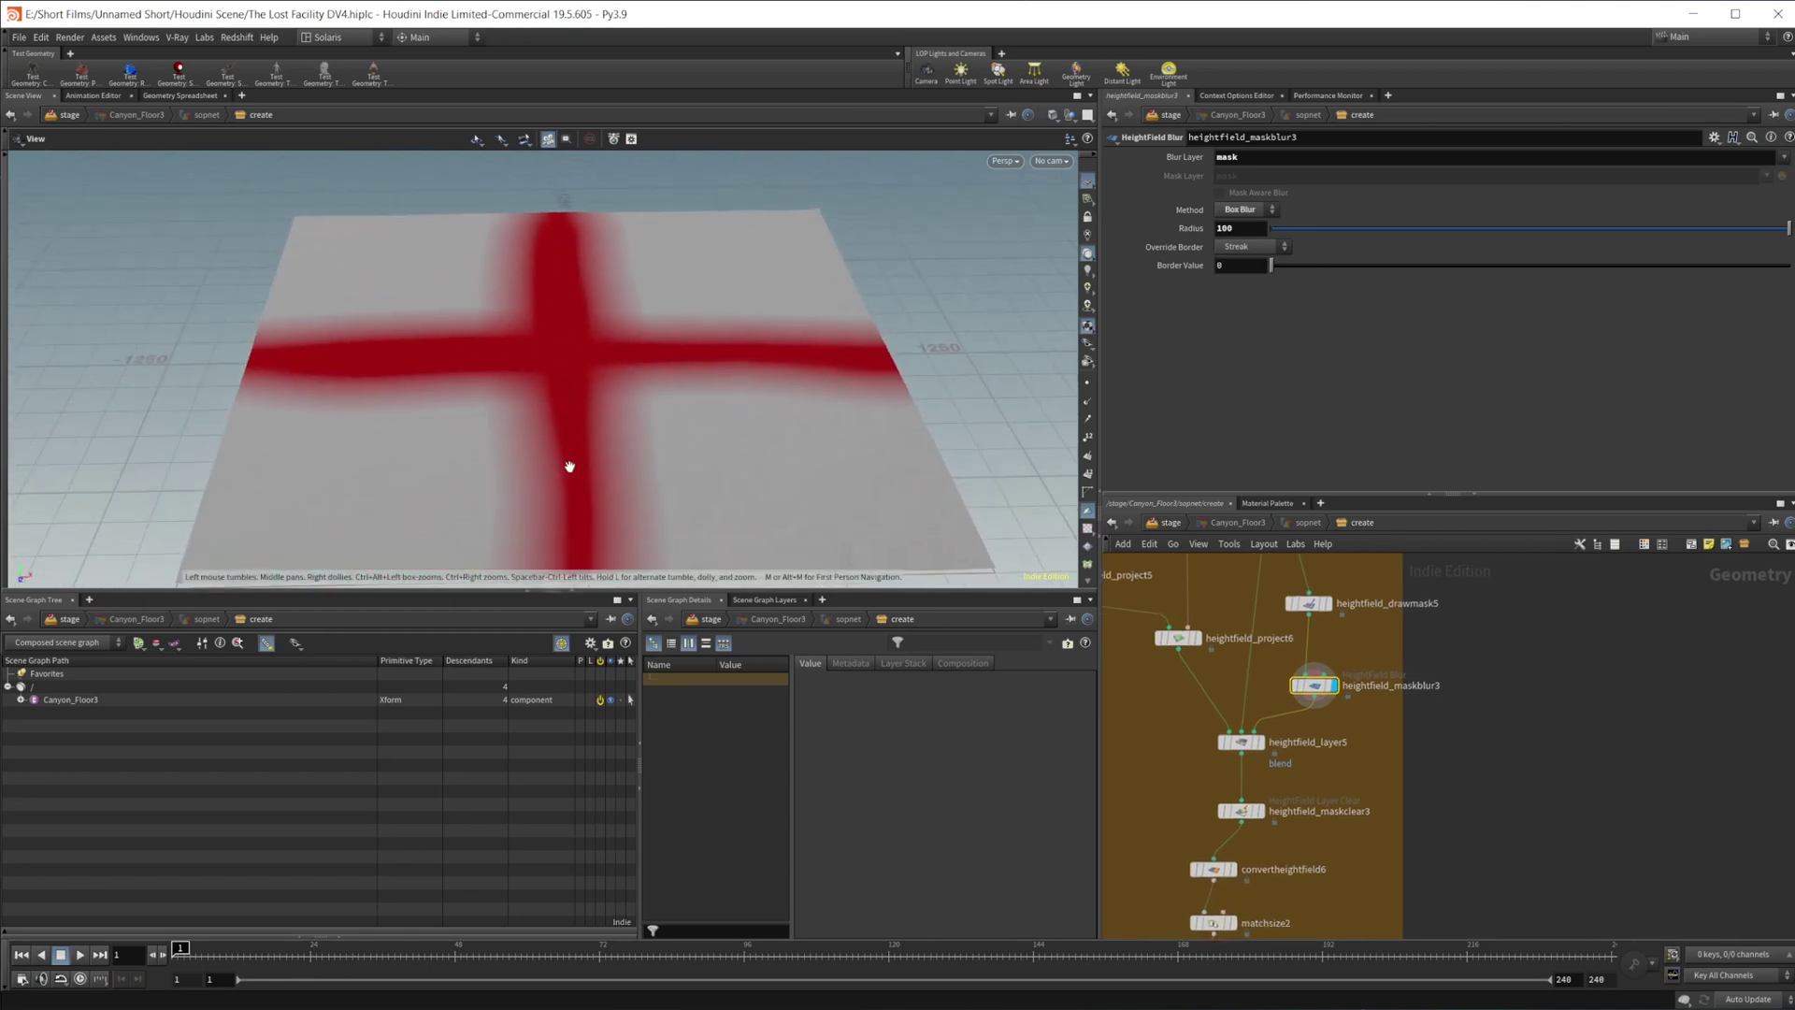
- Return the display to heightfield_layer5 and examine its Blend settings and the masked terrain blend up close
mouse_move(1220, 755)
scroll(1293, 769, up, 3)
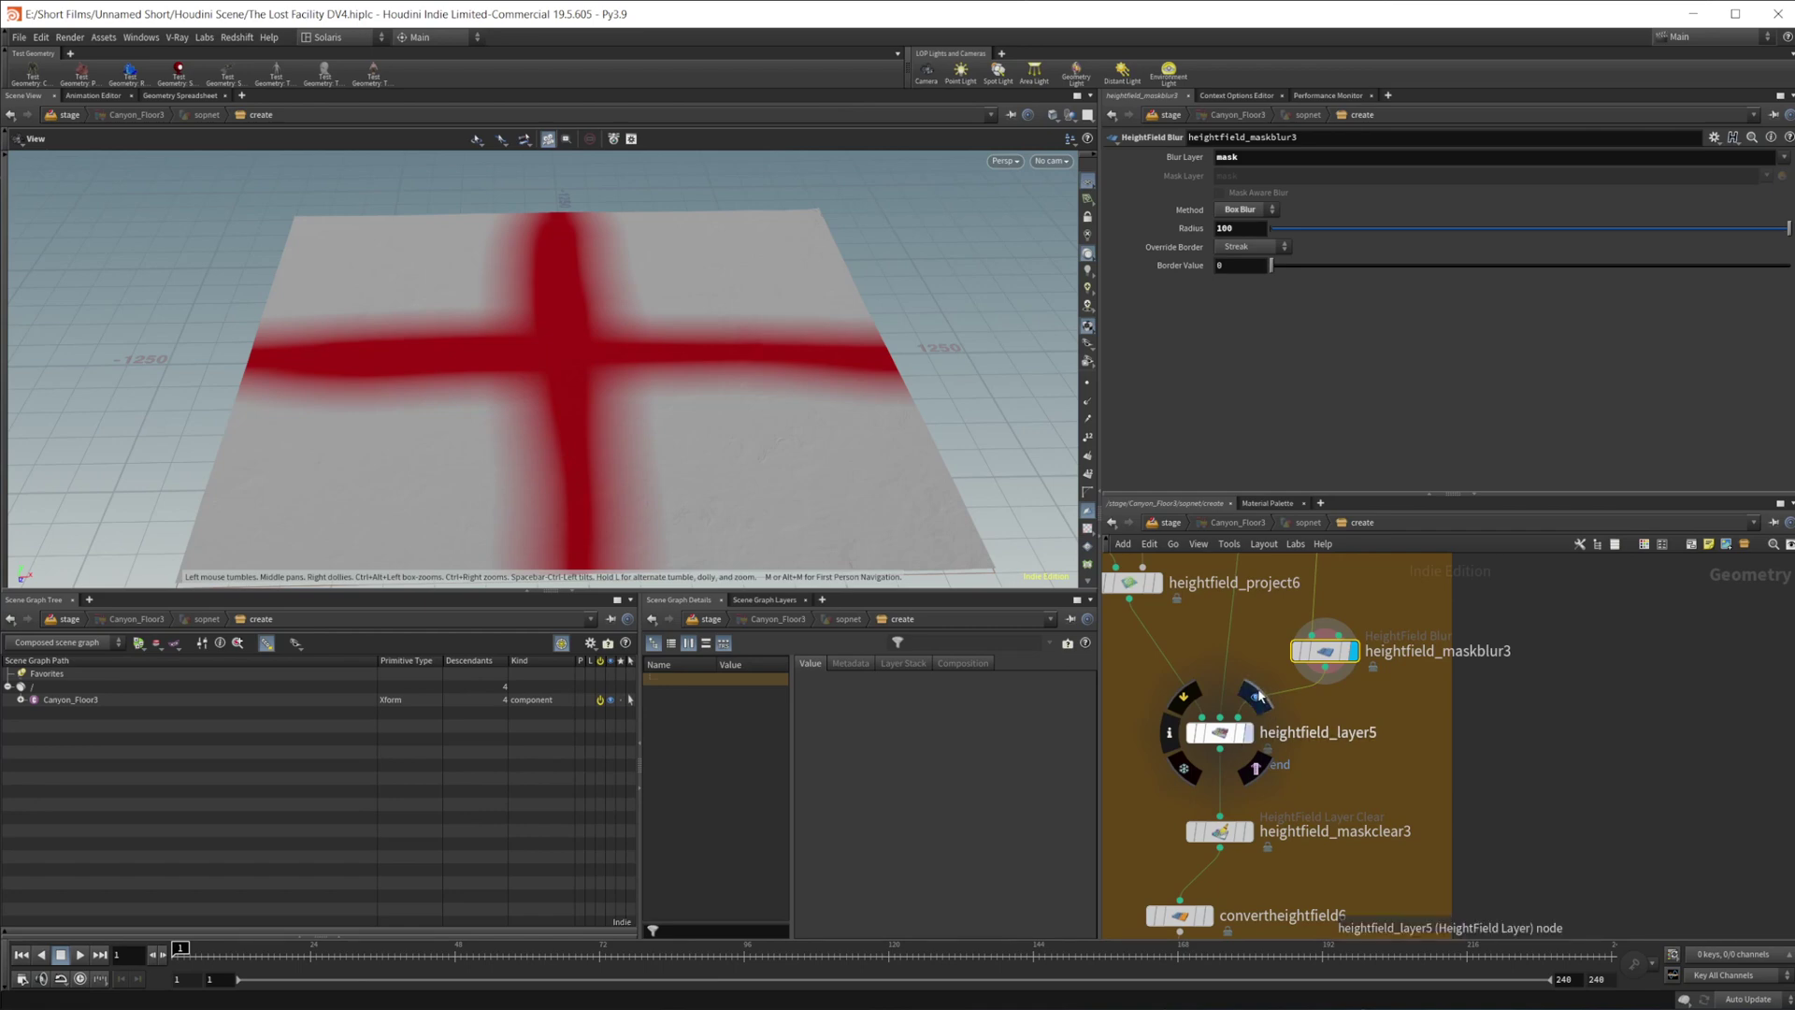
click(1250, 709)
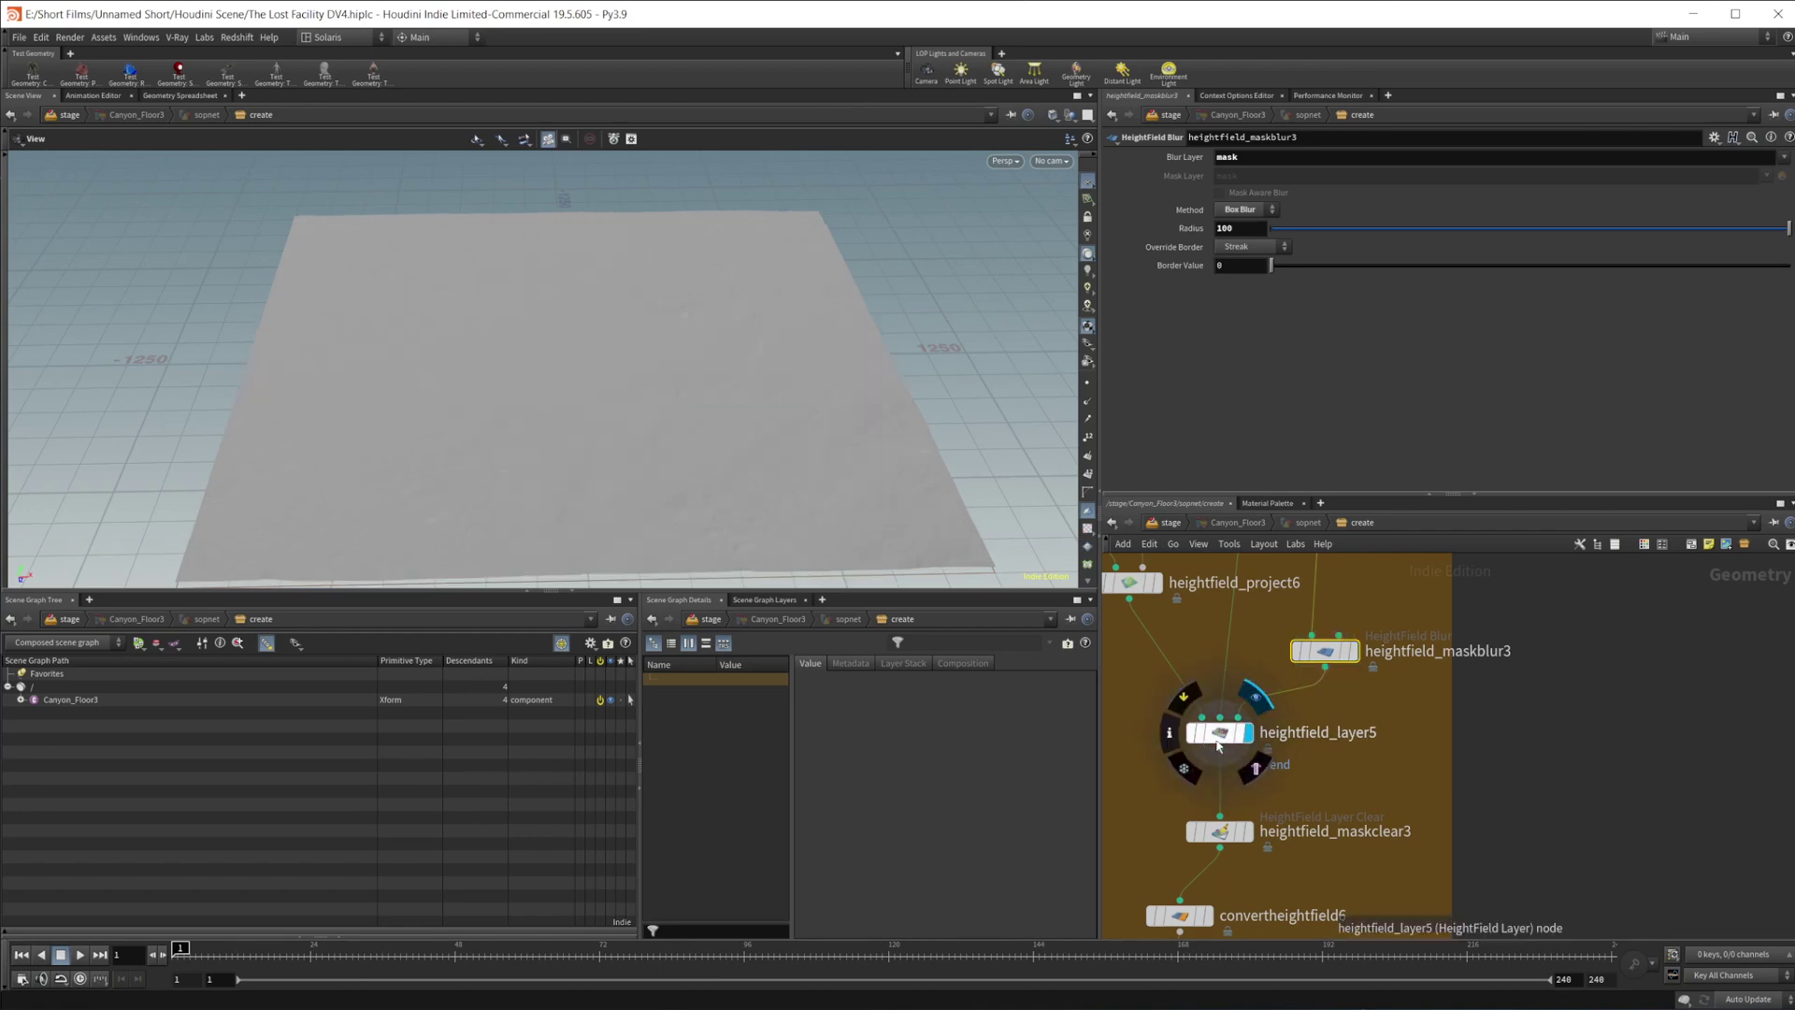
click(1218, 745)
drag(826, 508, 597, 473)
right_drag(598, 473, 813, 368)
middle_drag(814, 368, 551, 425)
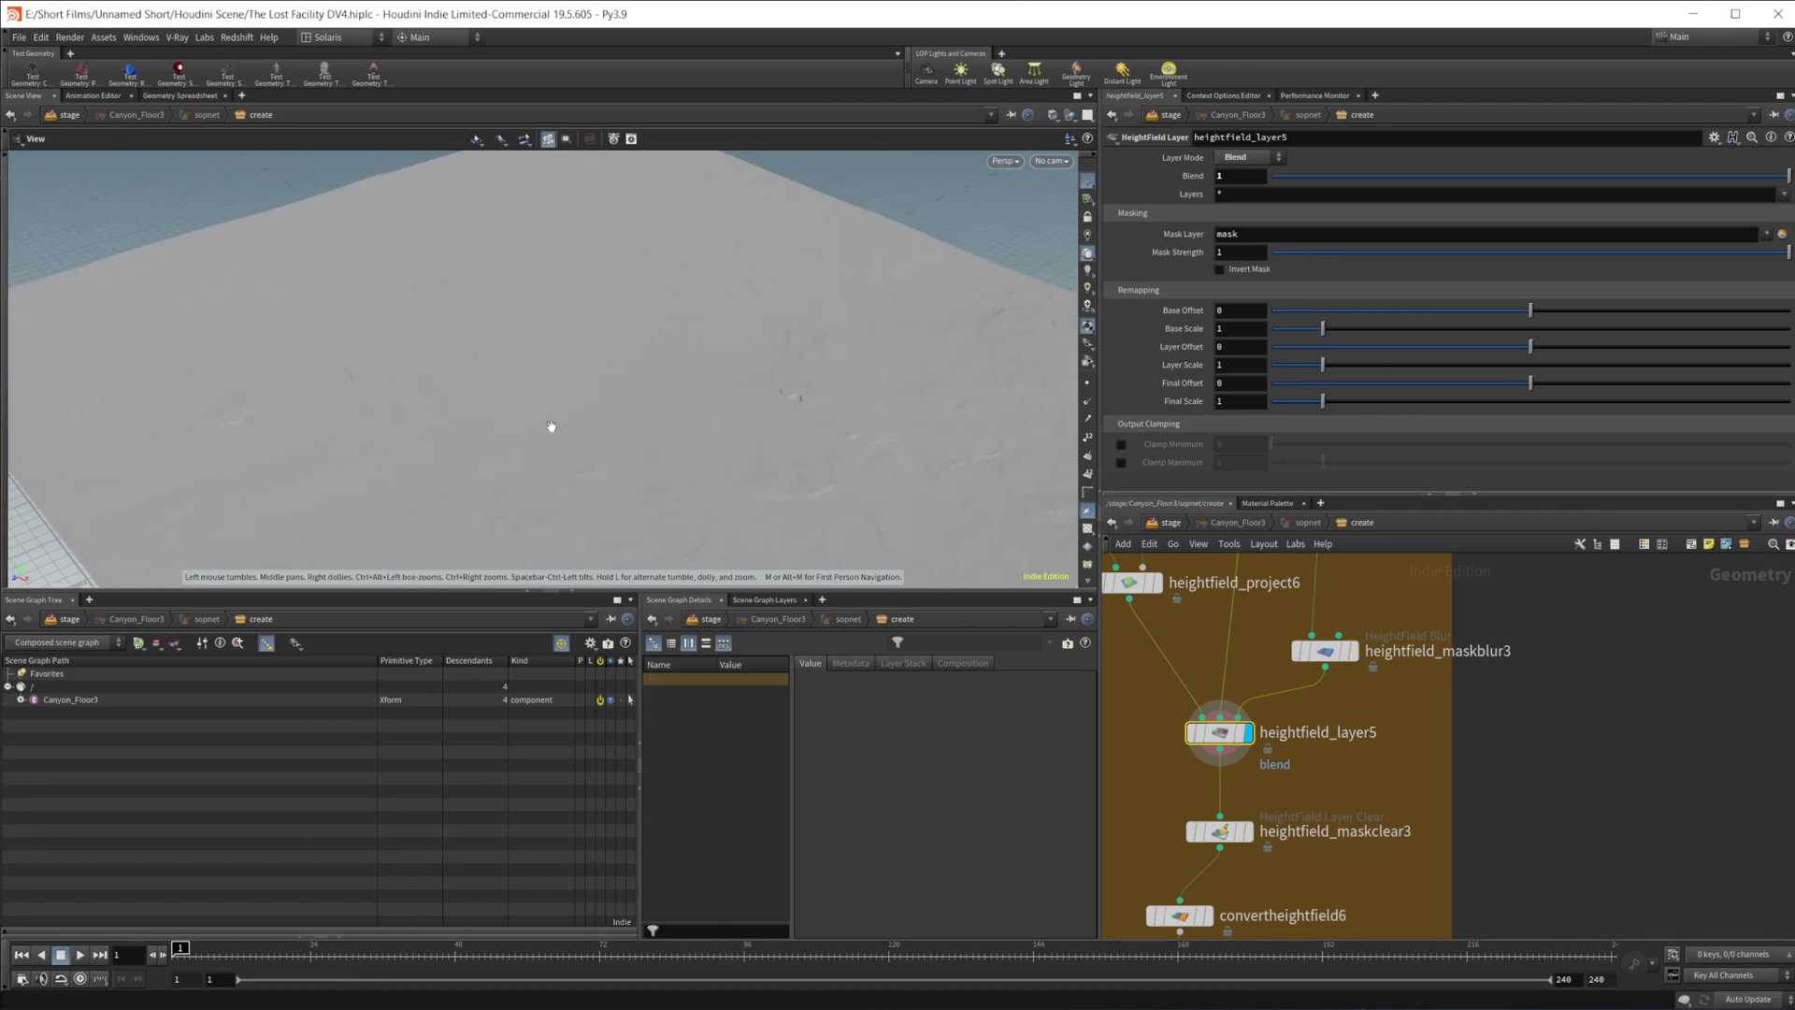
drag(550, 426, 655, 435)
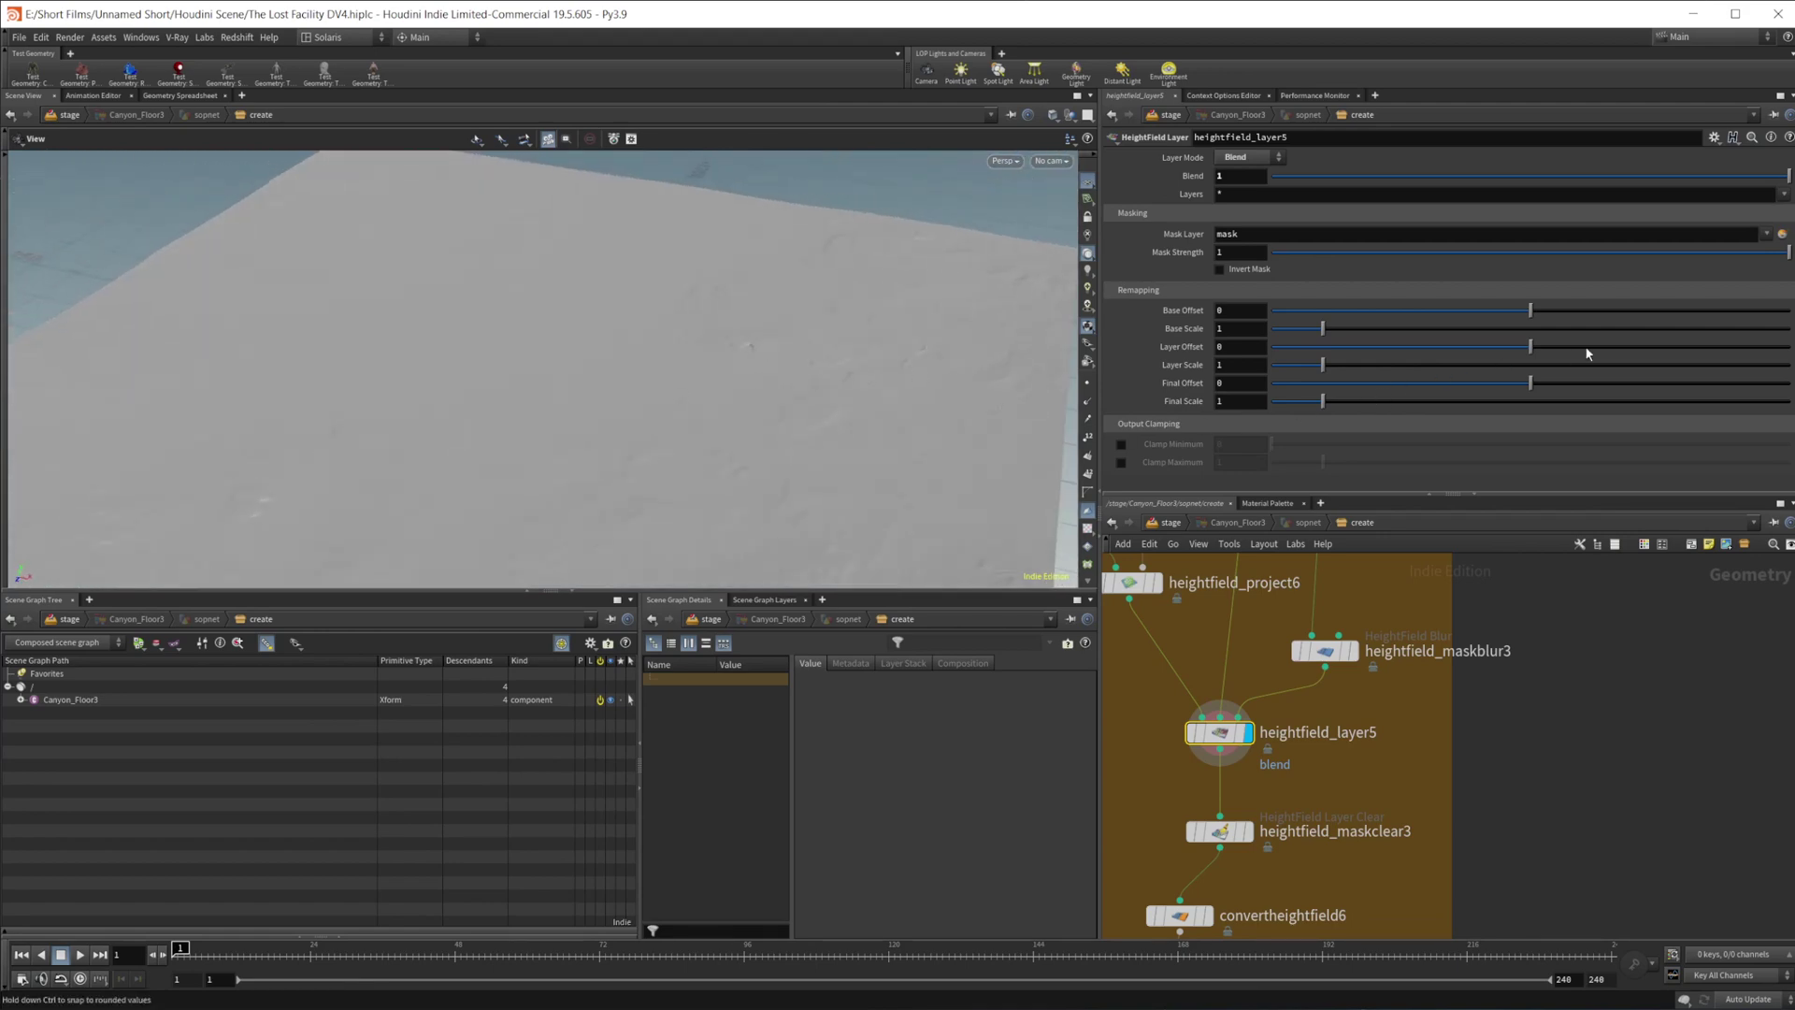
- Try a Layer Offset of 22.9 on heightfield_layer5 and inspect the masked area from a lower angle
drag(1548, 346, 1590, 348)
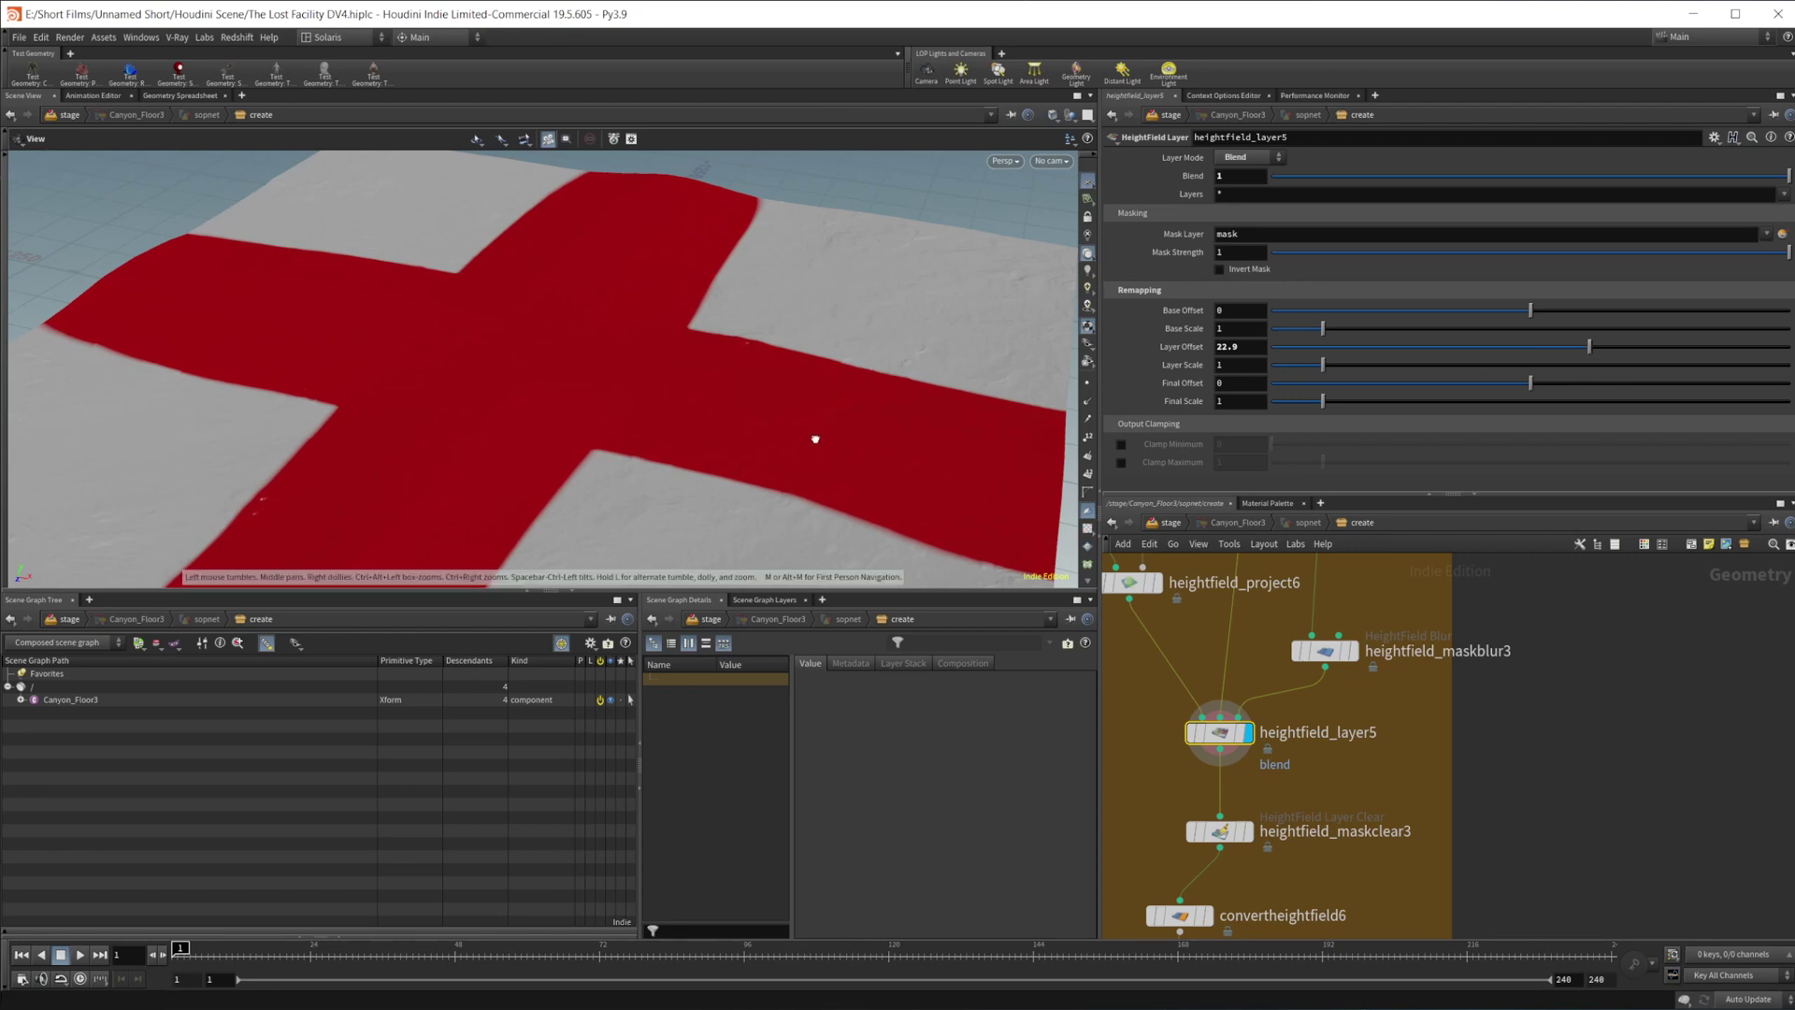
mouse_move(813, 433)
mouse_down()
mouse_move(813, 373)
mouse_move(819, 405)
mouse_up()
middle_drag(1405, 816, 1412, 733)
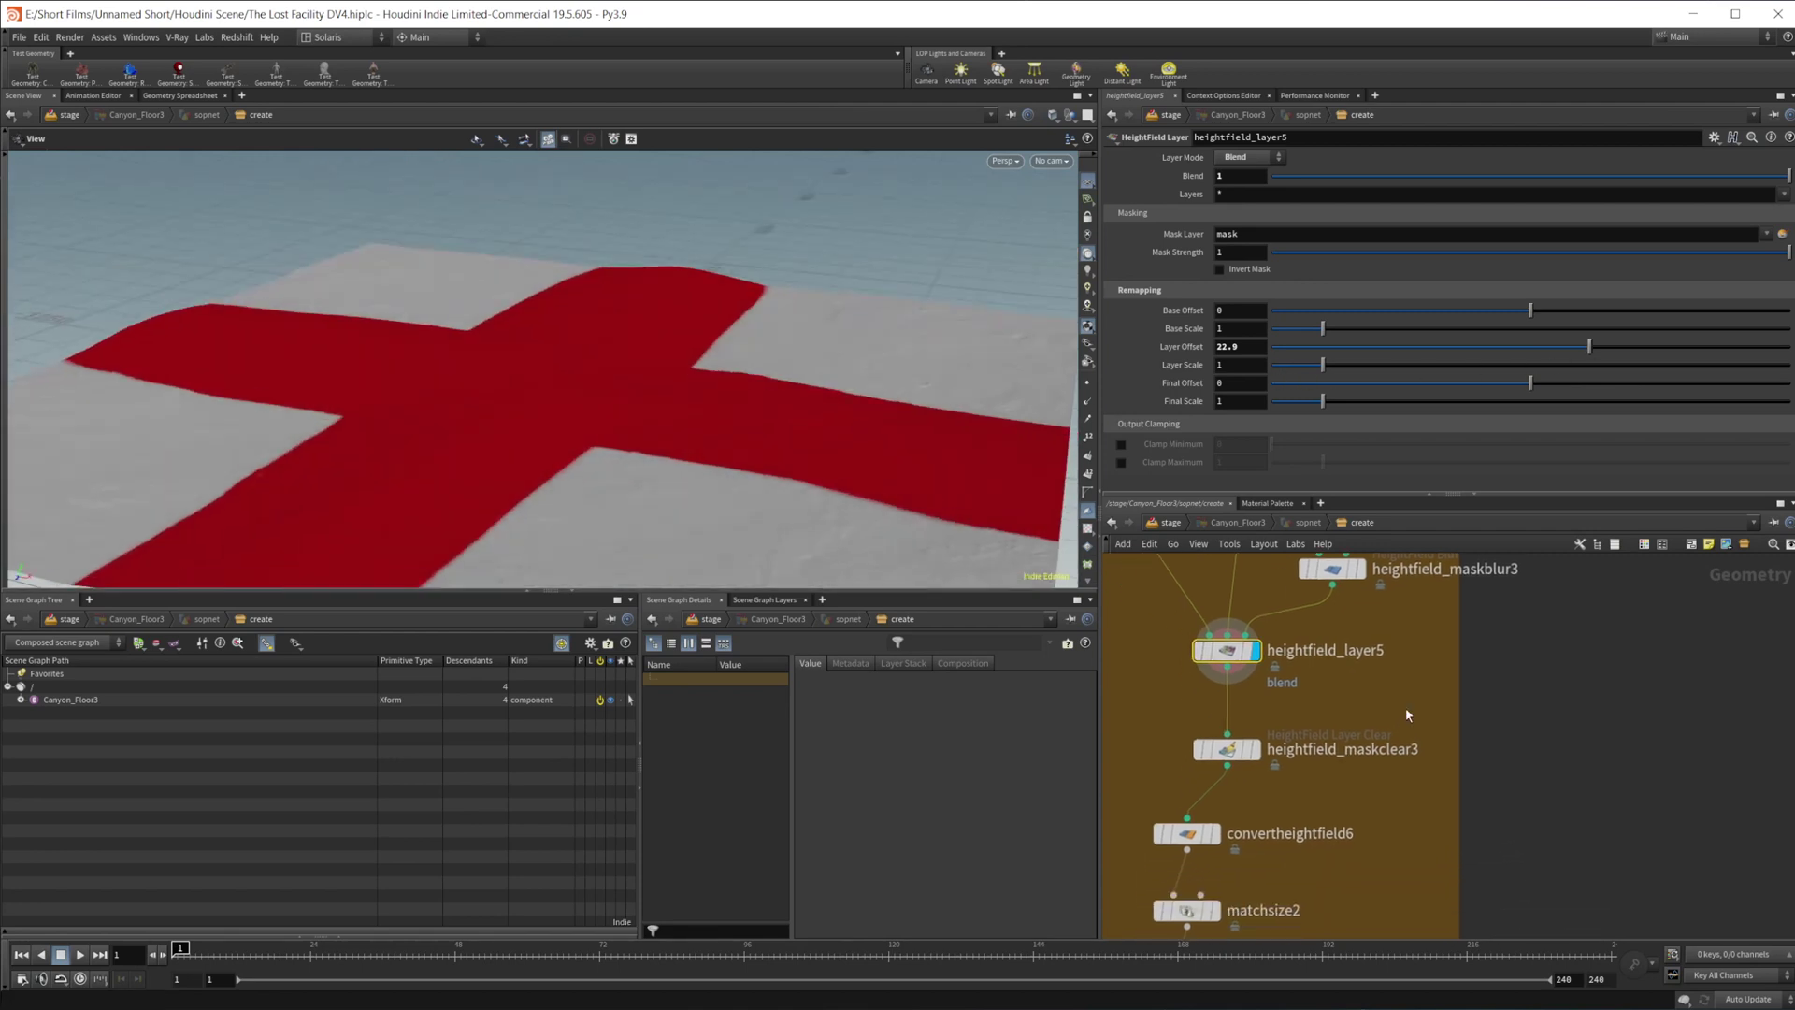
- Display heightfield_maskclear3, raise the Layer Offset of heightfield_layer5 to 53.7, and inspect the terrain without the mask overlay
click(1256, 749)
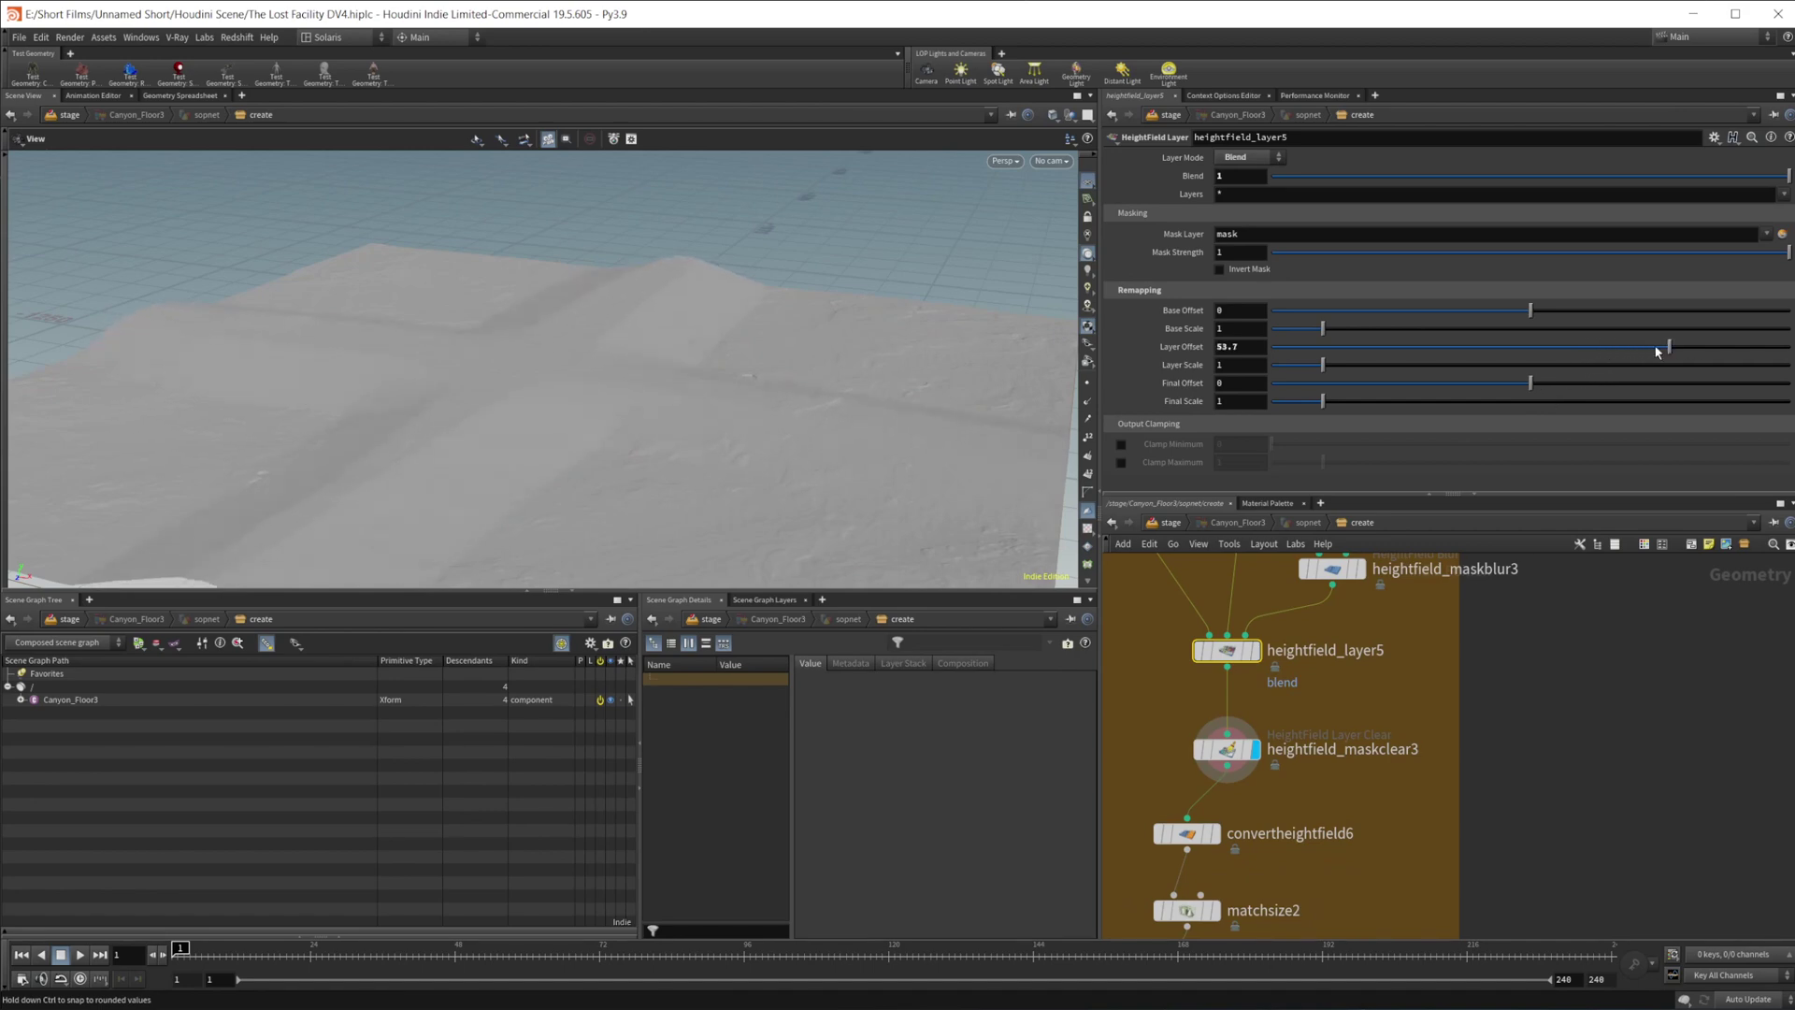
drag(505, 428, 650, 311)
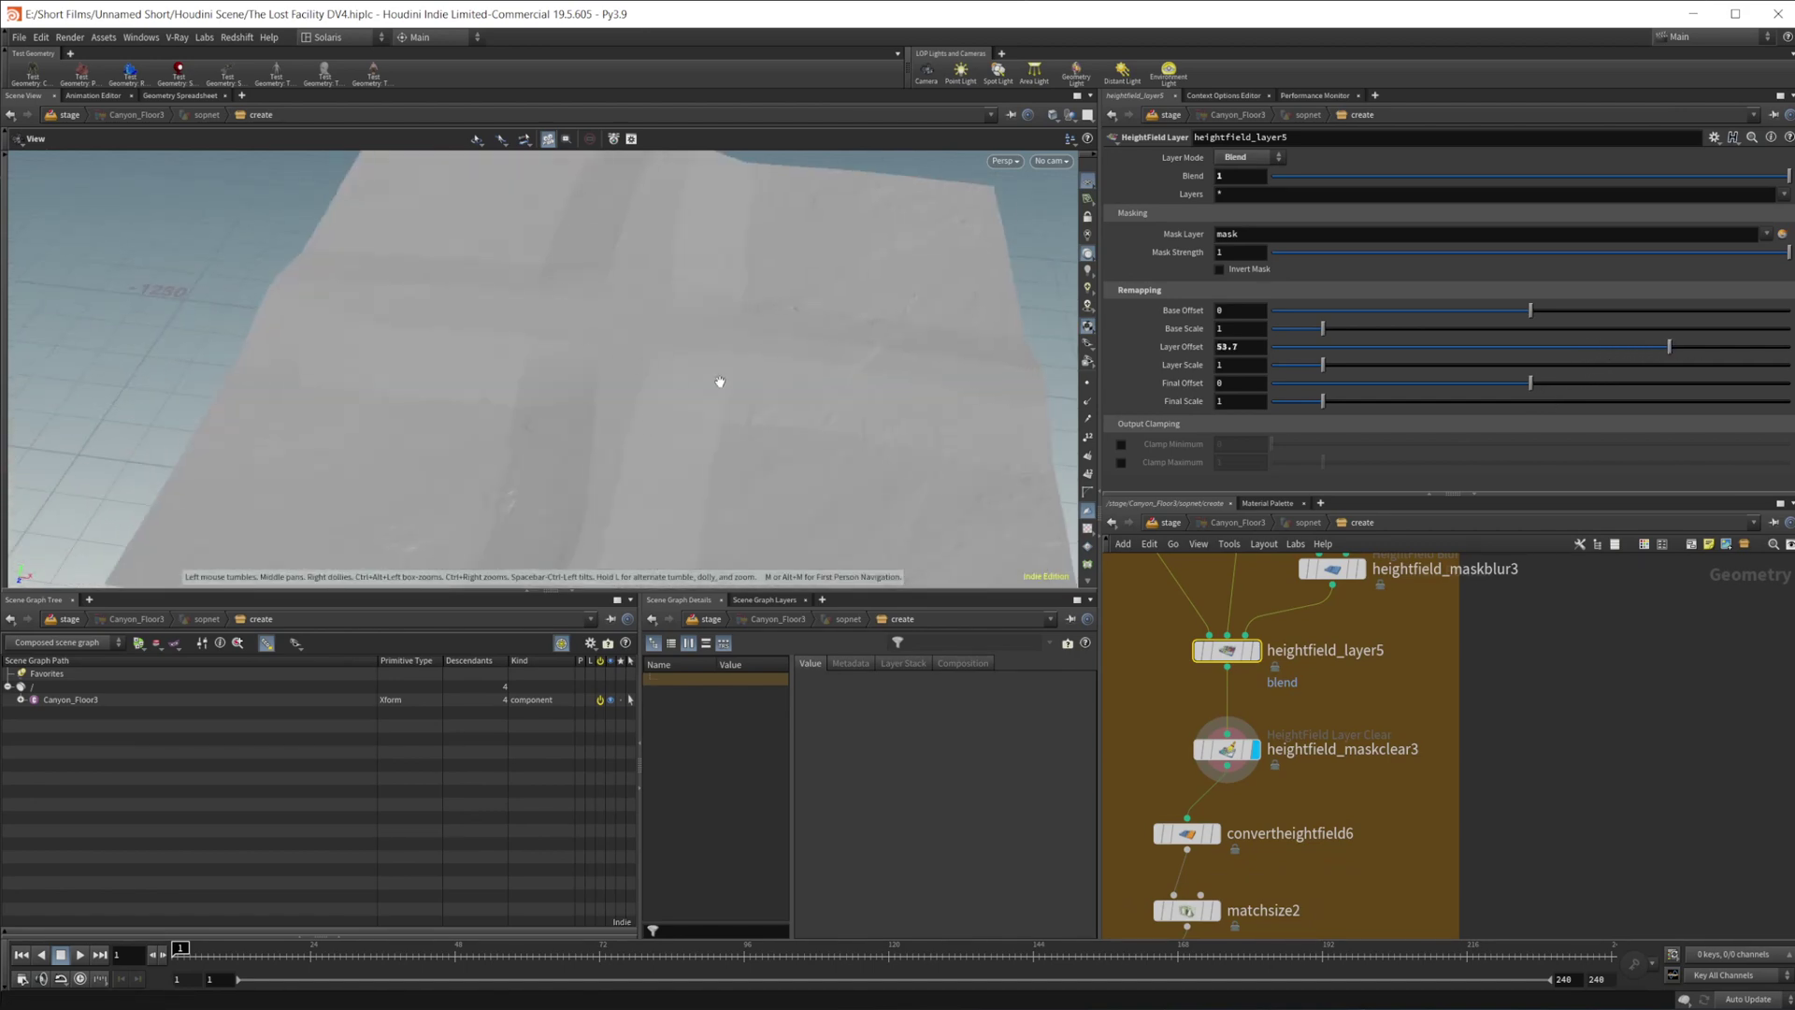
drag(679, 448, 692, 495)
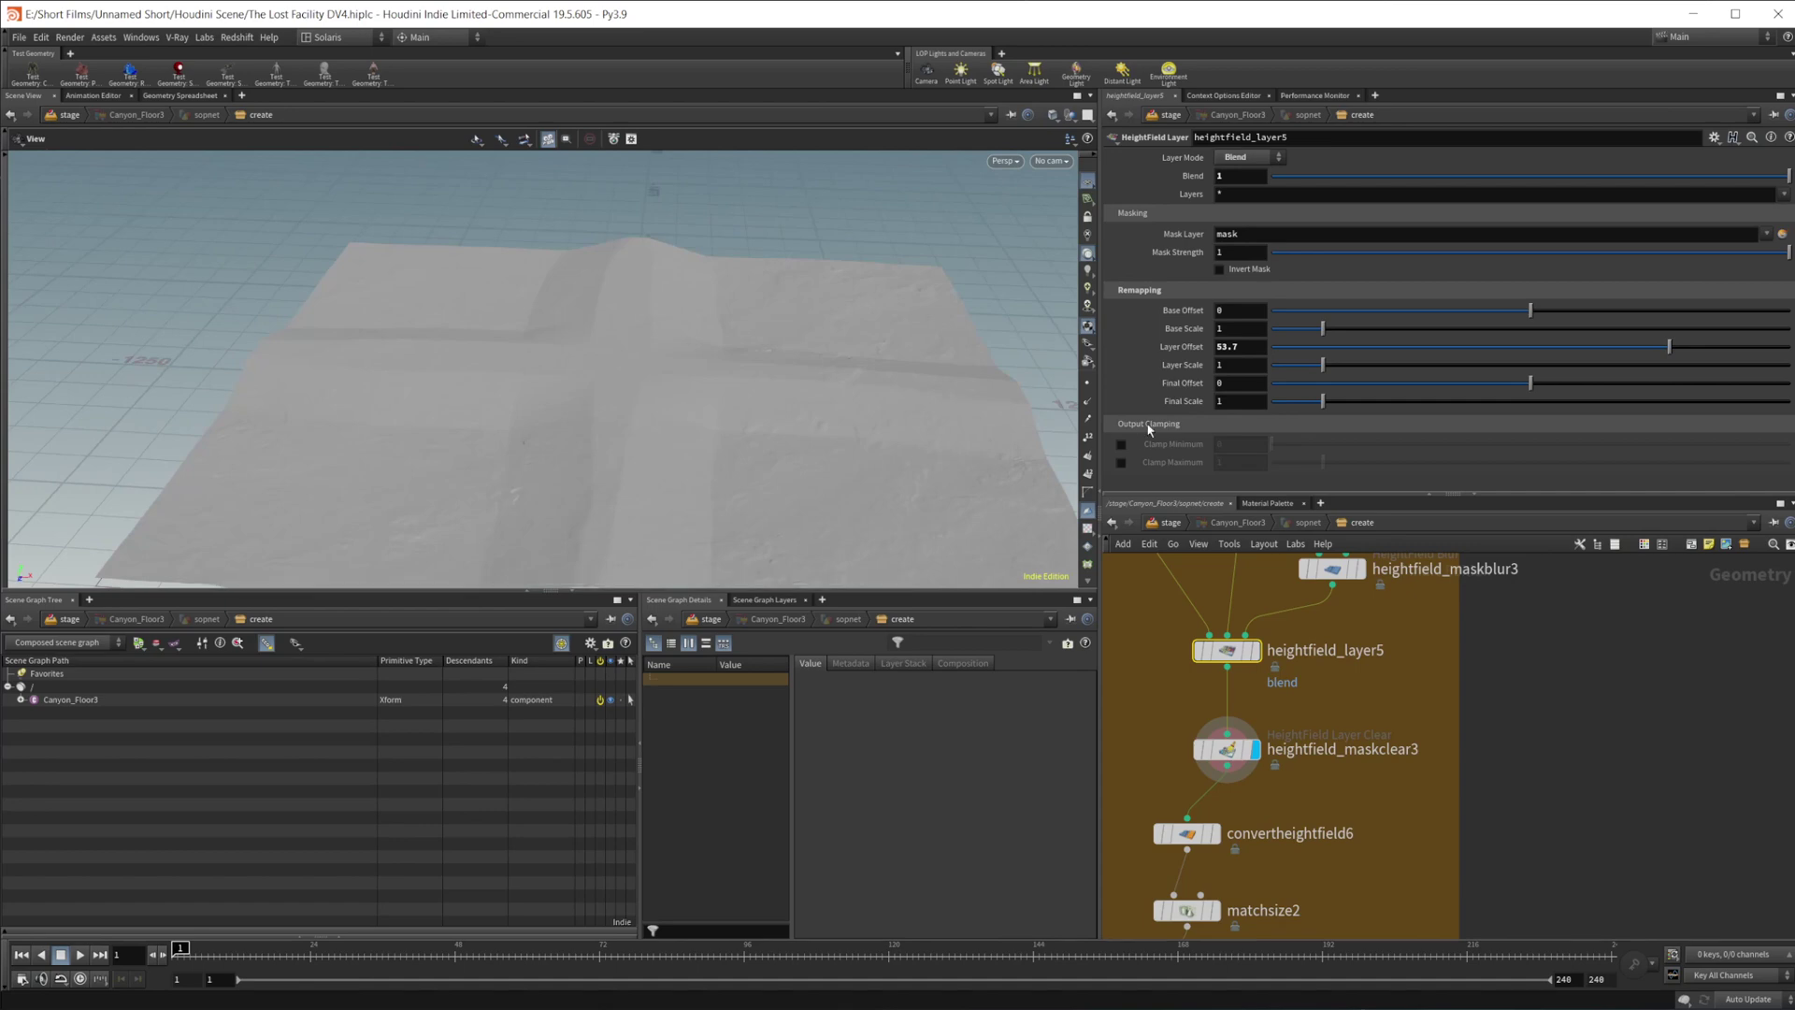
- Reset the Layer Offset of heightfield_layer5 to its default and view the terrain up close
ctrl+middle_click(1192, 353)
drag(748, 411, 689, 433)
right_drag(689, 433, 817, 401)
drag(817, 402, 683, 438)
- Display heightfield_project6 again to examine the seams before the larger terrain is blended in
middle_drag(1266, 674, 1462, 821)
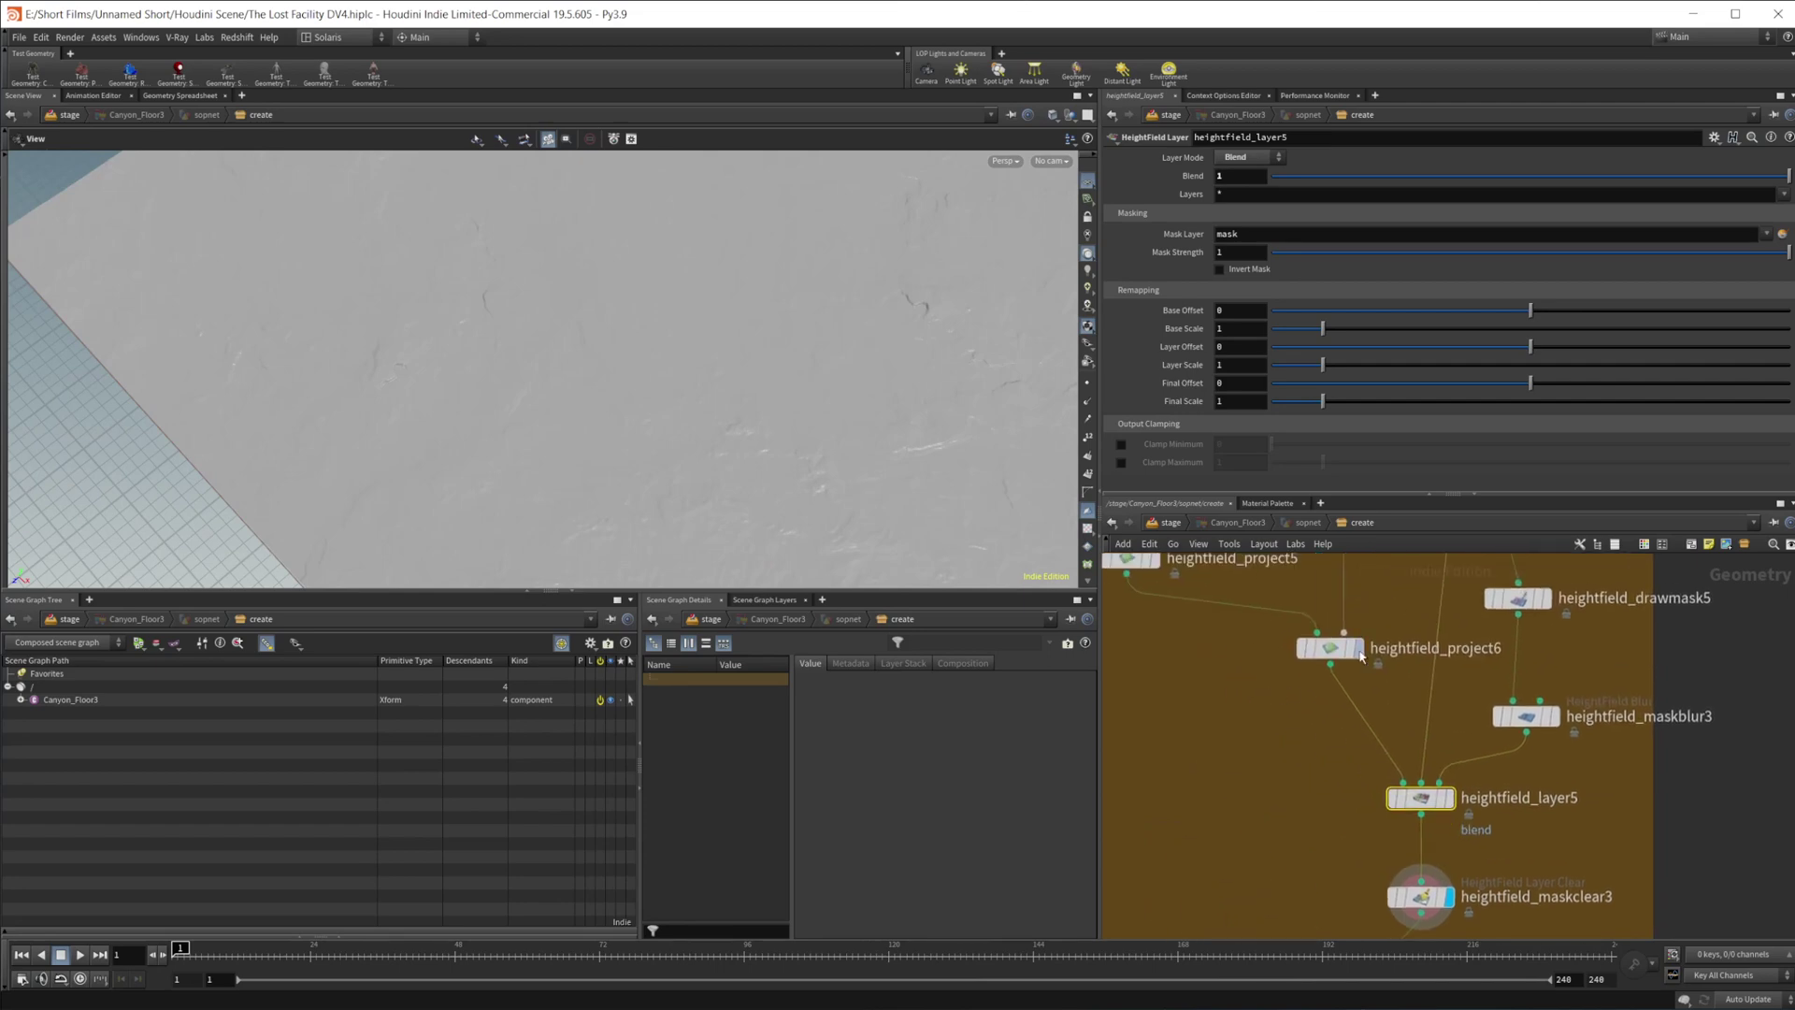
click(1370, 616)
drag(671, 350, 676, 300)
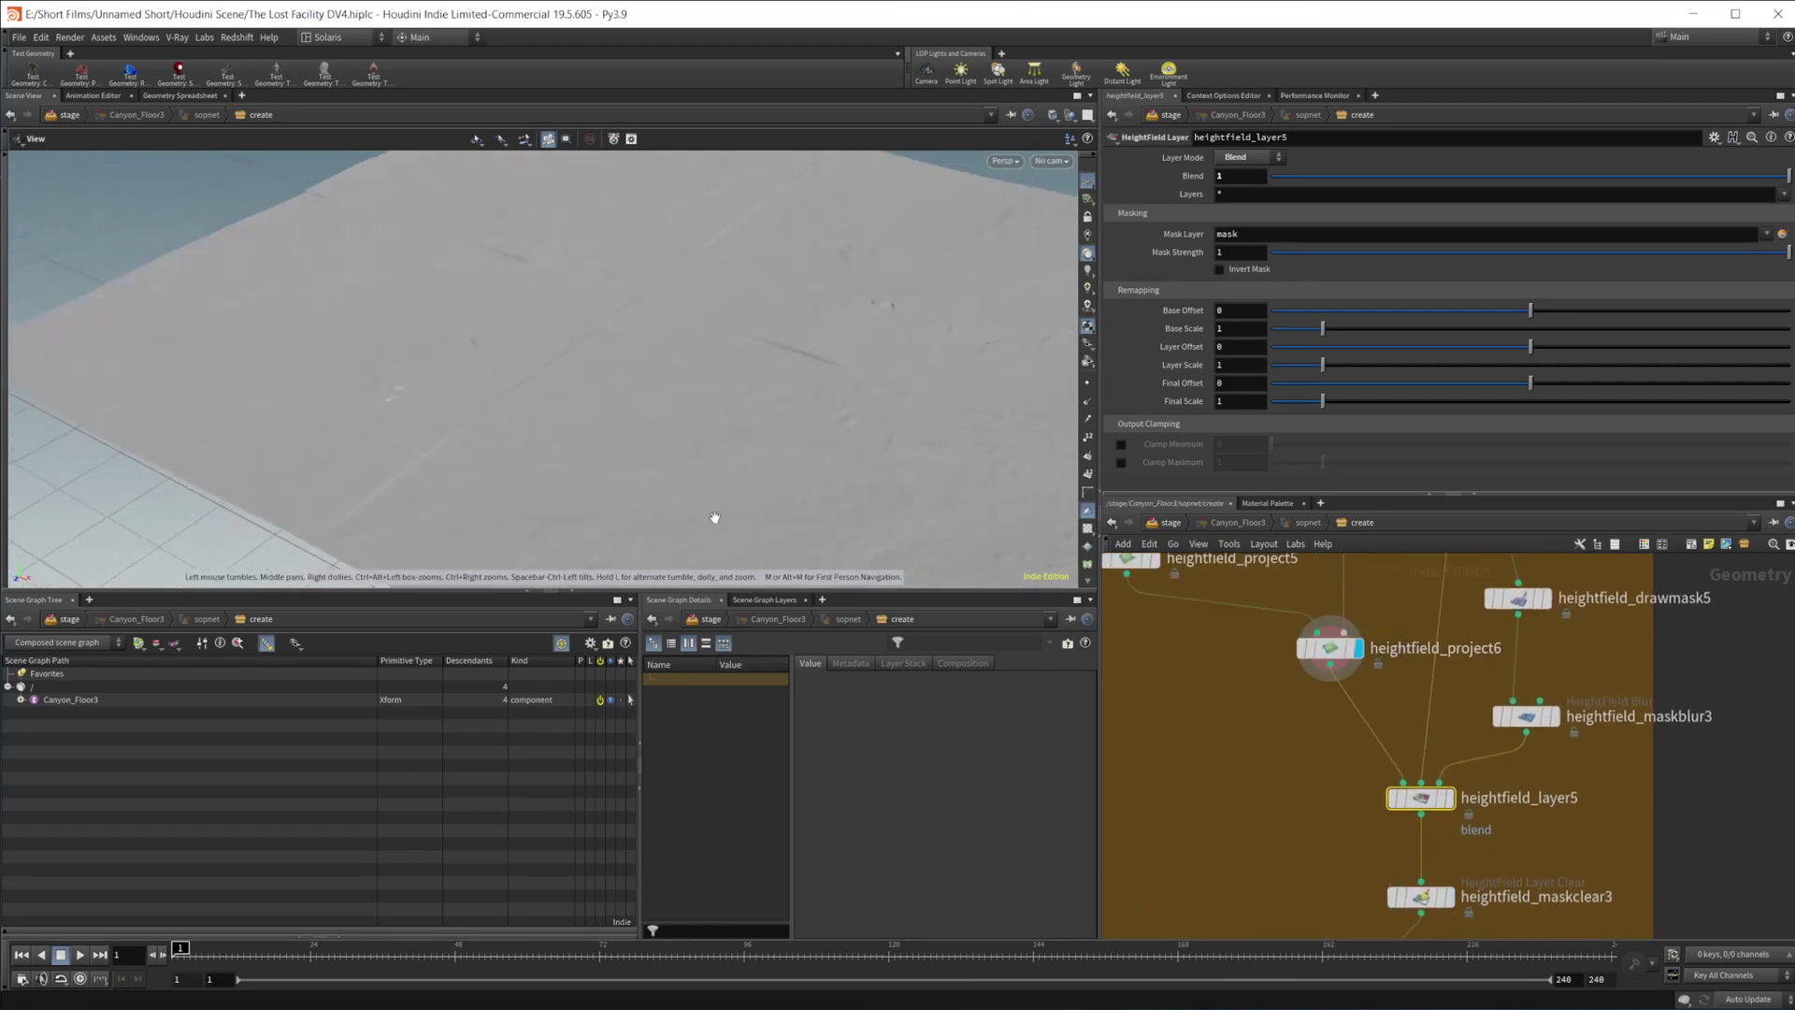
drag(716, 517, 842, 391)
middle_drag(1296, 710, 1214, 697)
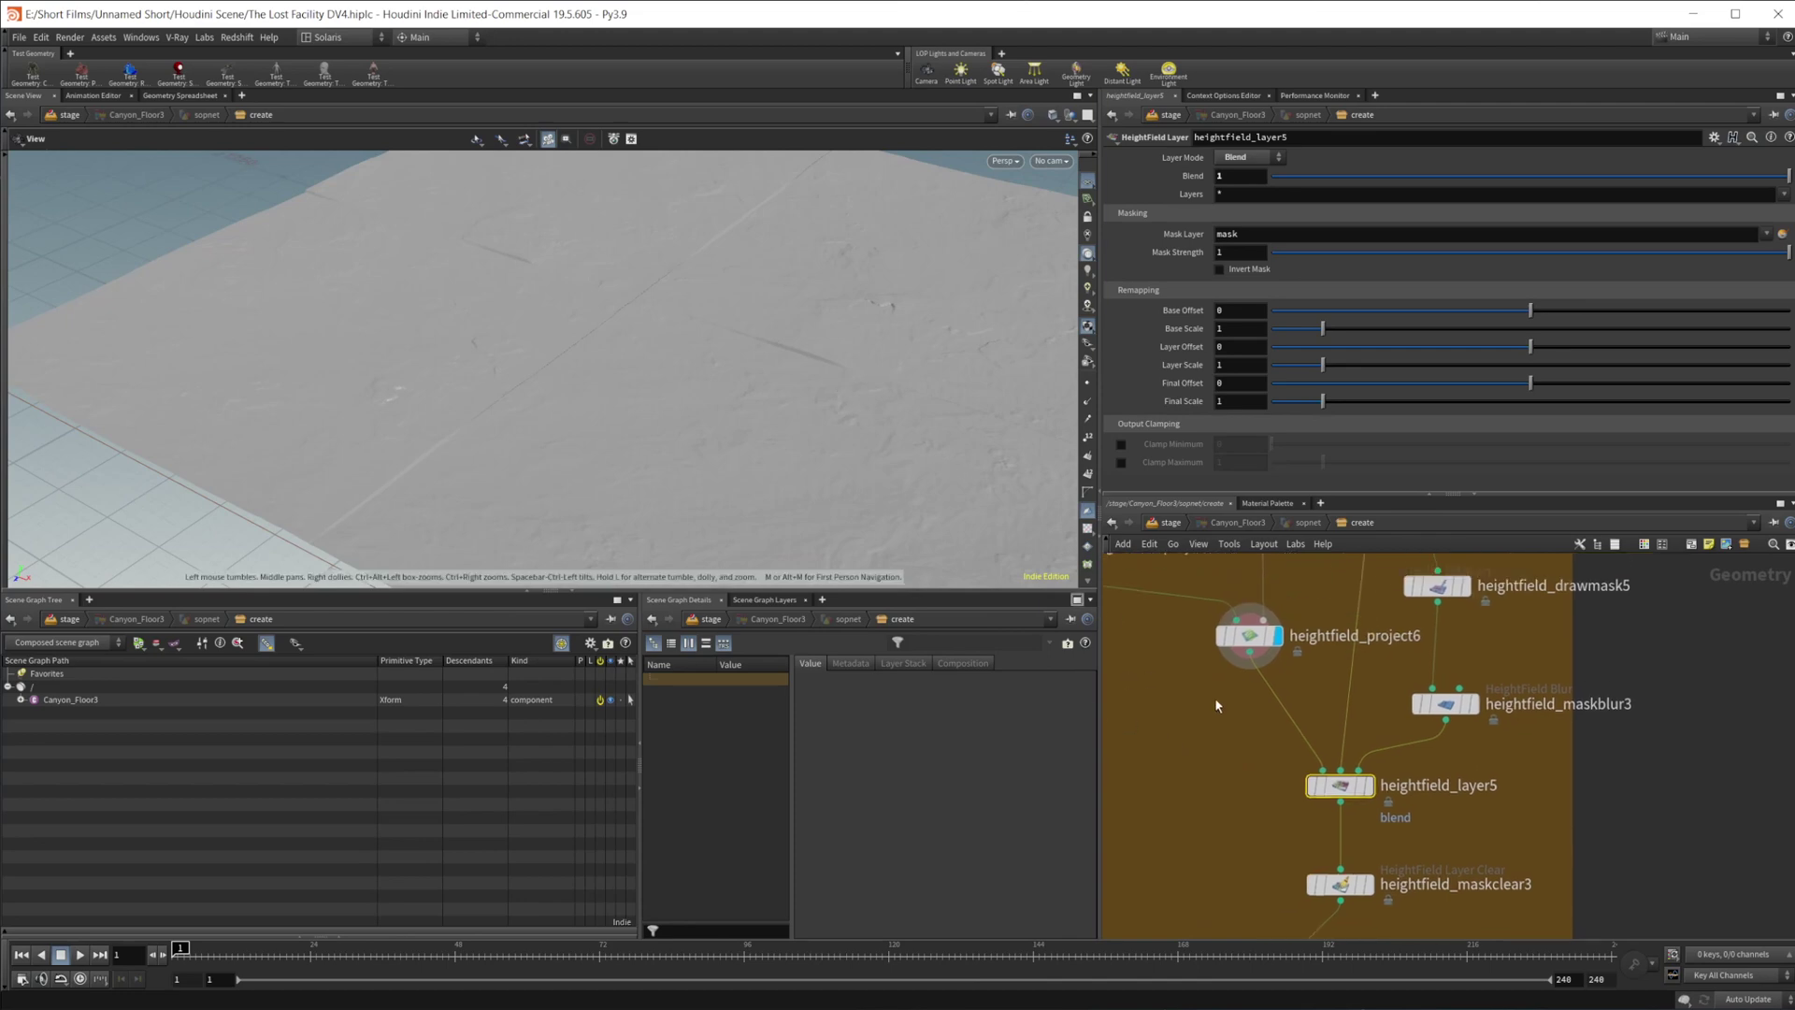
- Display heightfield_maskclear3 to compare the blended floor with the unblended tiles
mouse_move(1367, 885)
click(1385, 854)
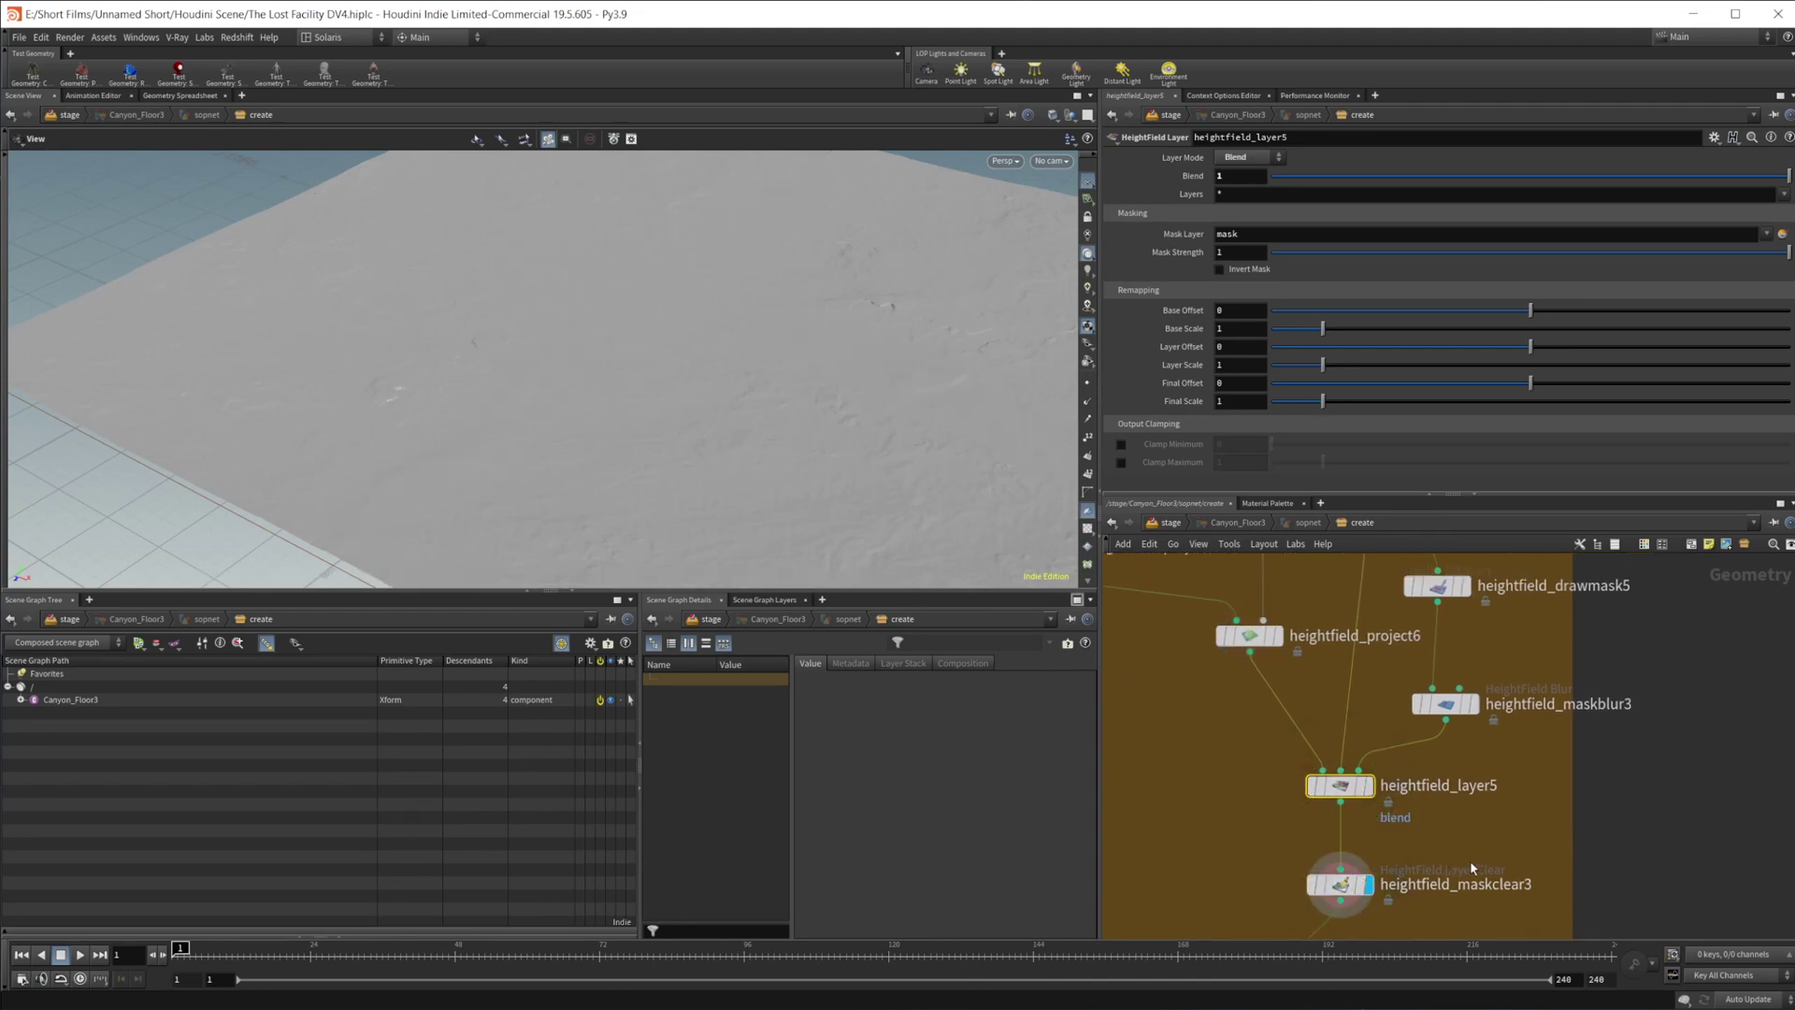
middle_drag(1501, 846, 1518, 720)
drag(553, 417, 785, 368)
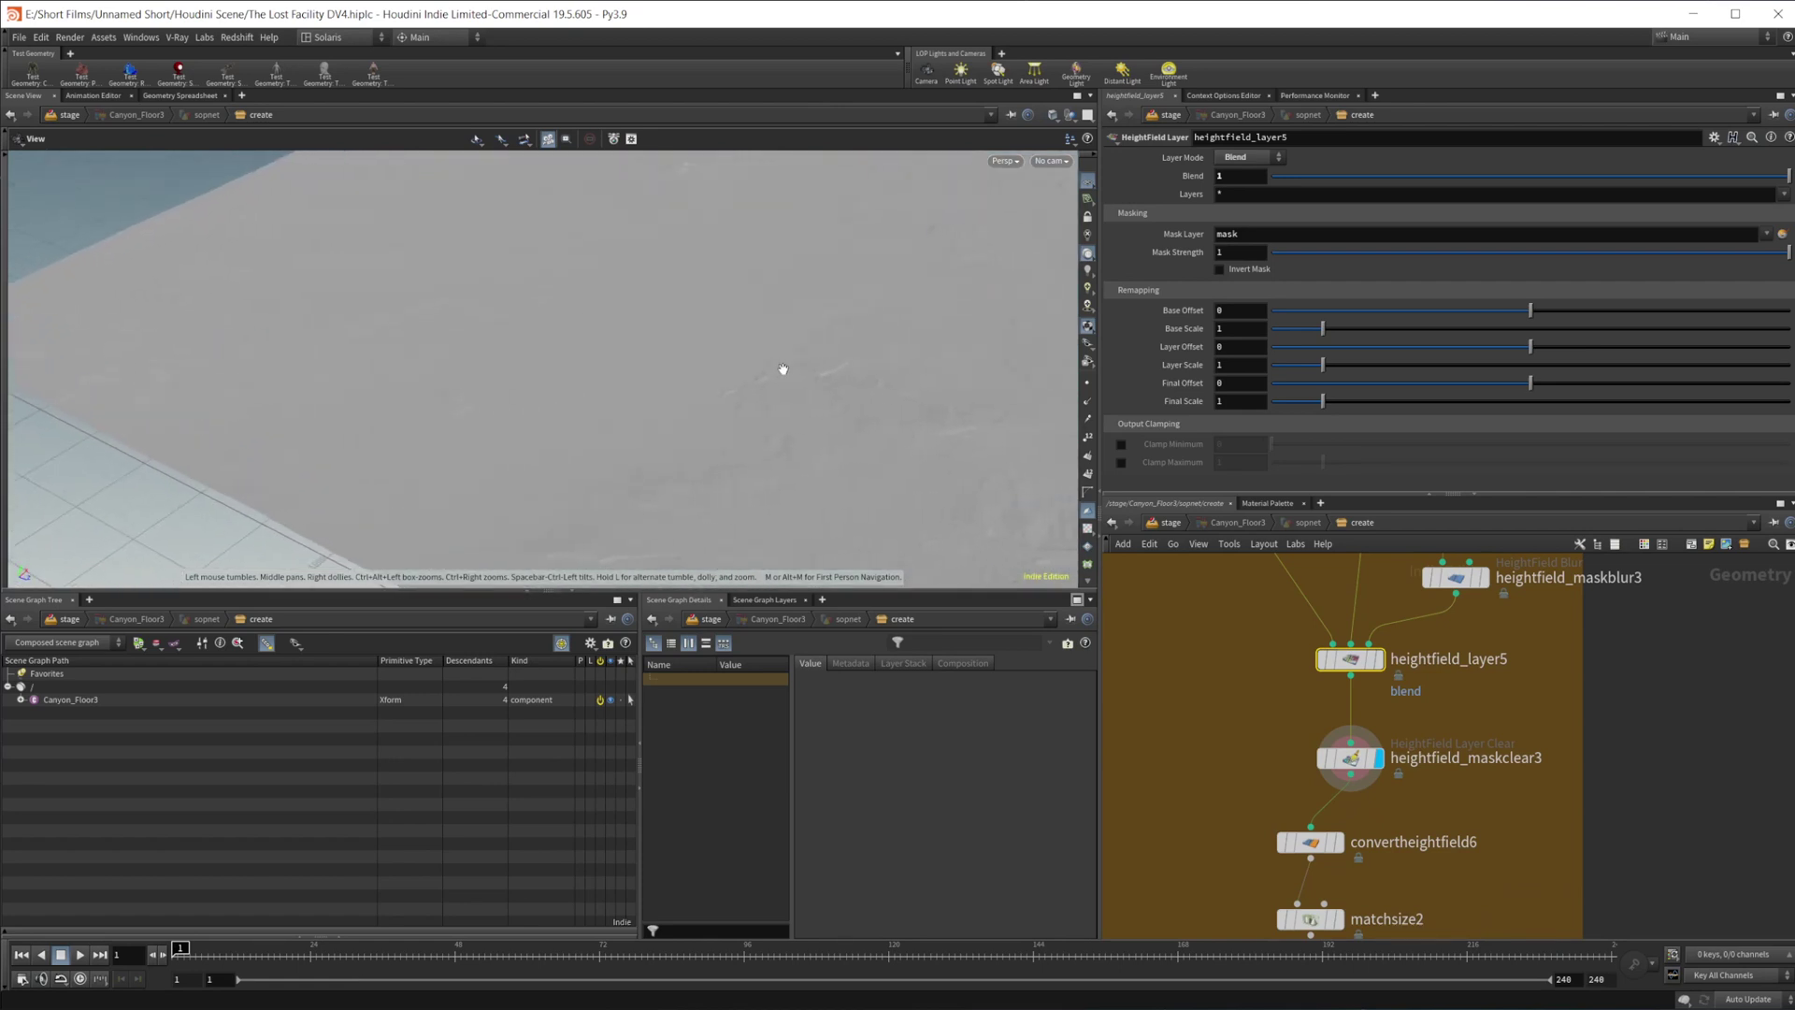
- Select and display convertheightfield6 to review its polygon conversion, and display matchsize2 further down the network
middle_drag(1347, 816, 1283, 718)
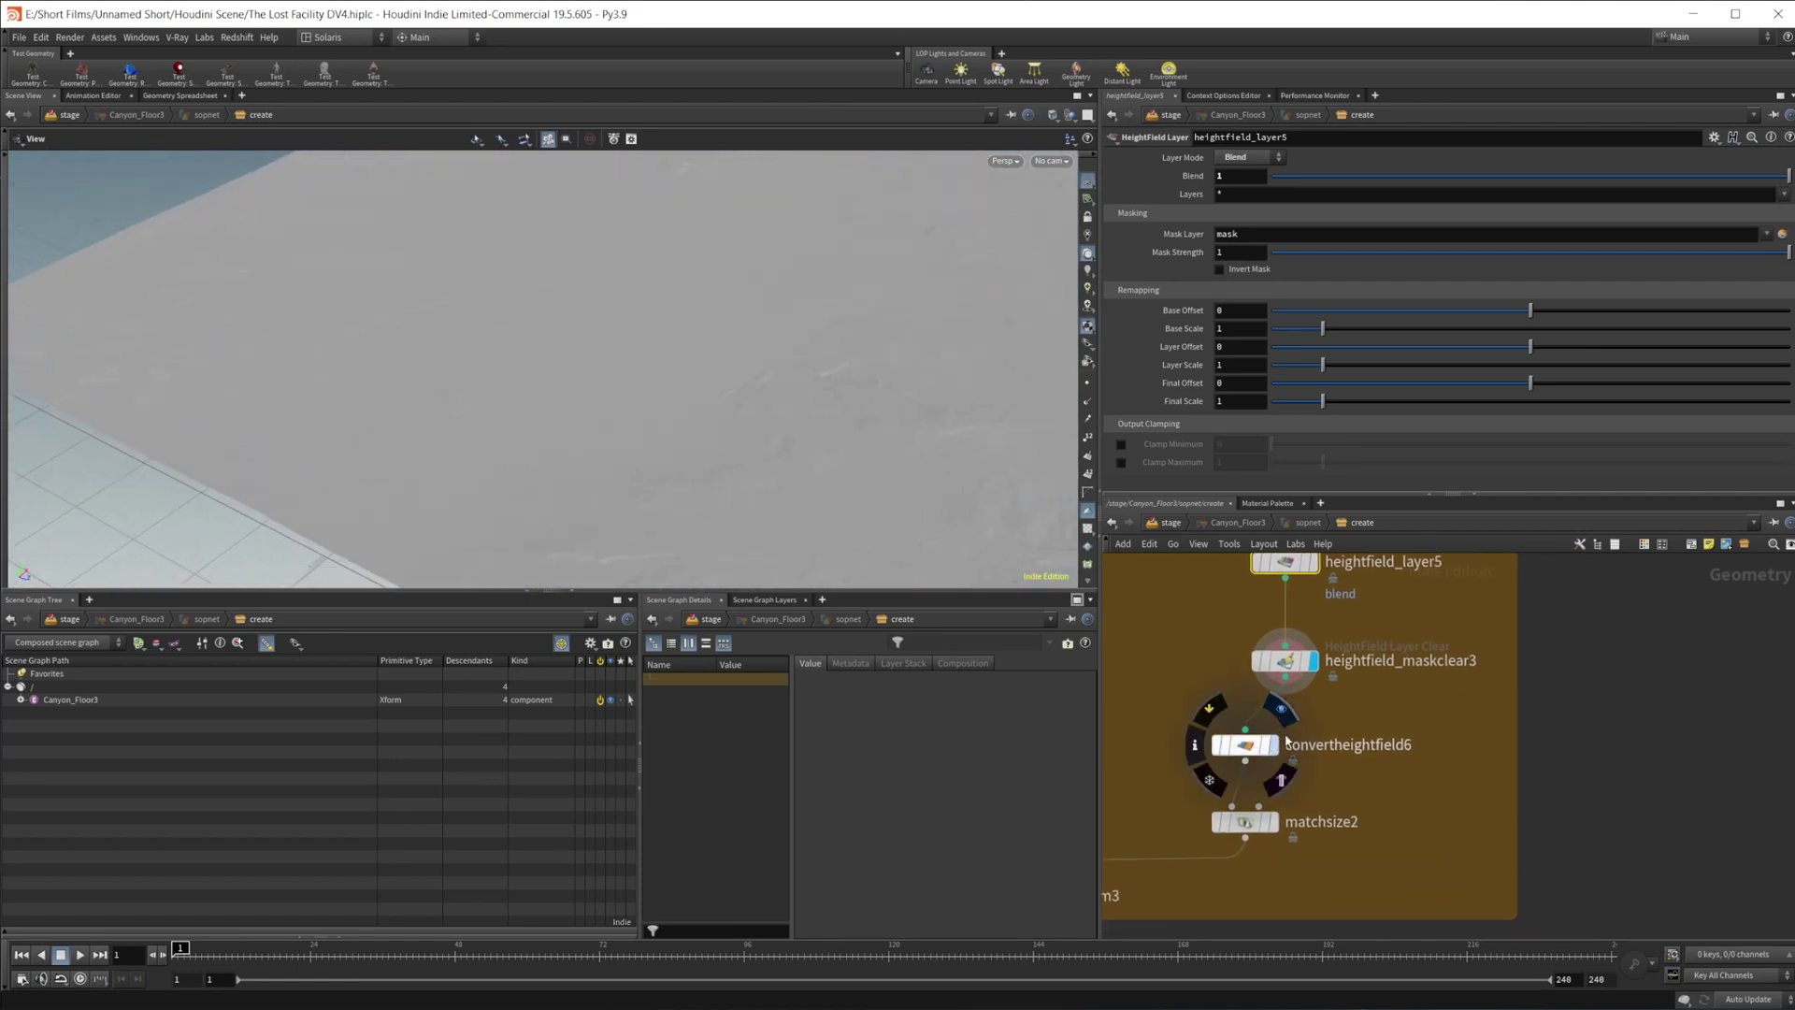
click(1281, 714)
click(1241, 750)
middle_drag(1402, 752, 1434, 665)
middle_drag(1243, 810, 1568, 692)
scroll(1483, 727, down, 3)
click(1439, 685)
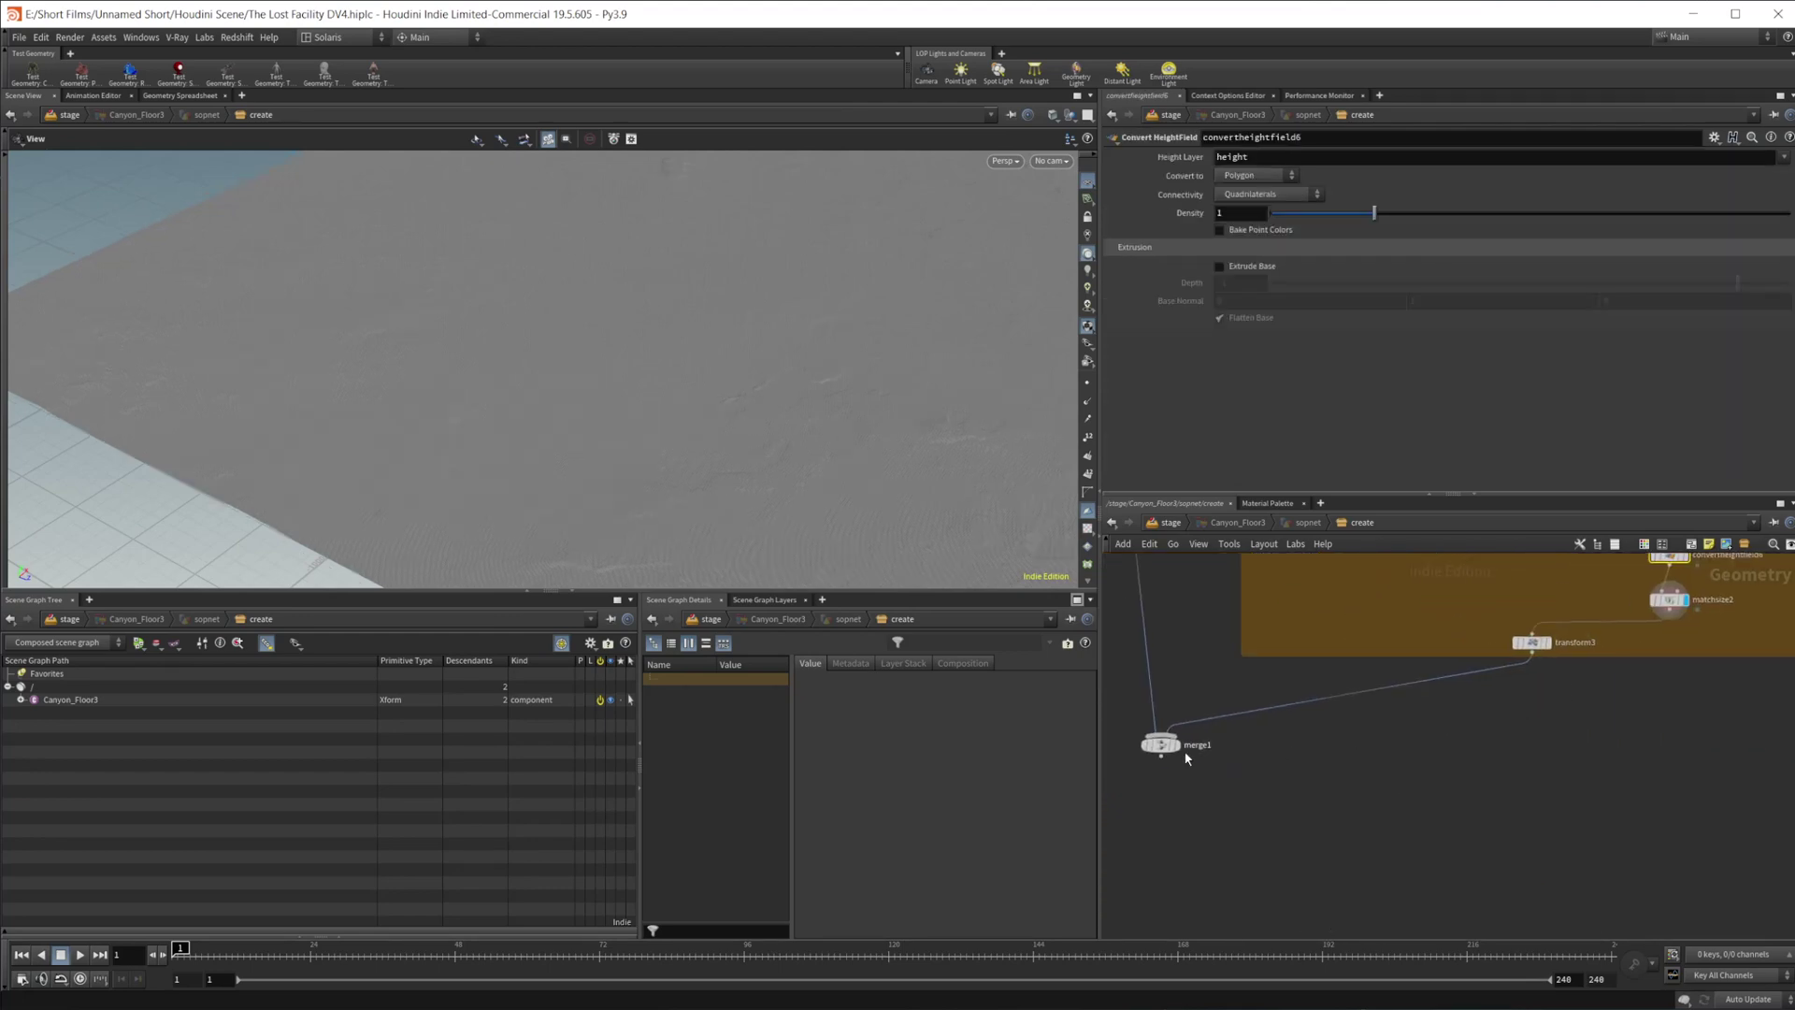
- Display merge1 and inspect where the canyon terrain meets the large desert floor
mouse_move(1154, 750)
drag(781, 412, 734, 439)
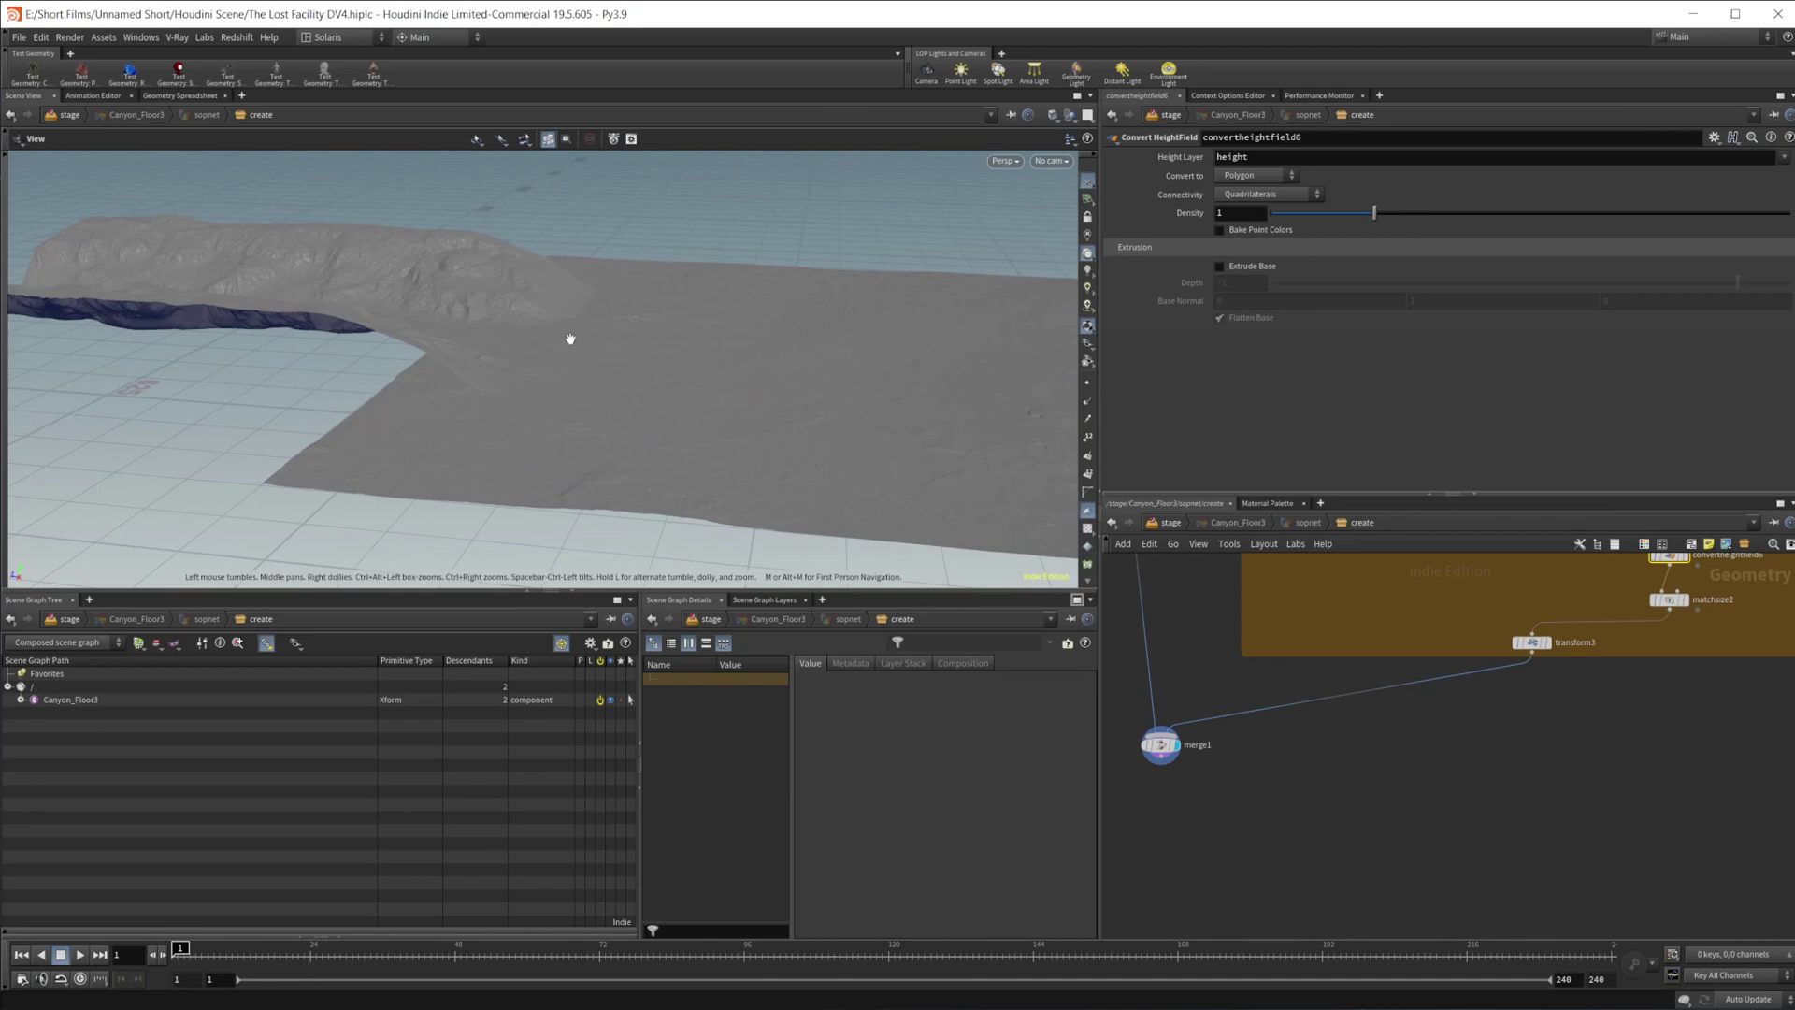
scroll(570, 338, up, 3)
drag(570, 339, 743, 379)
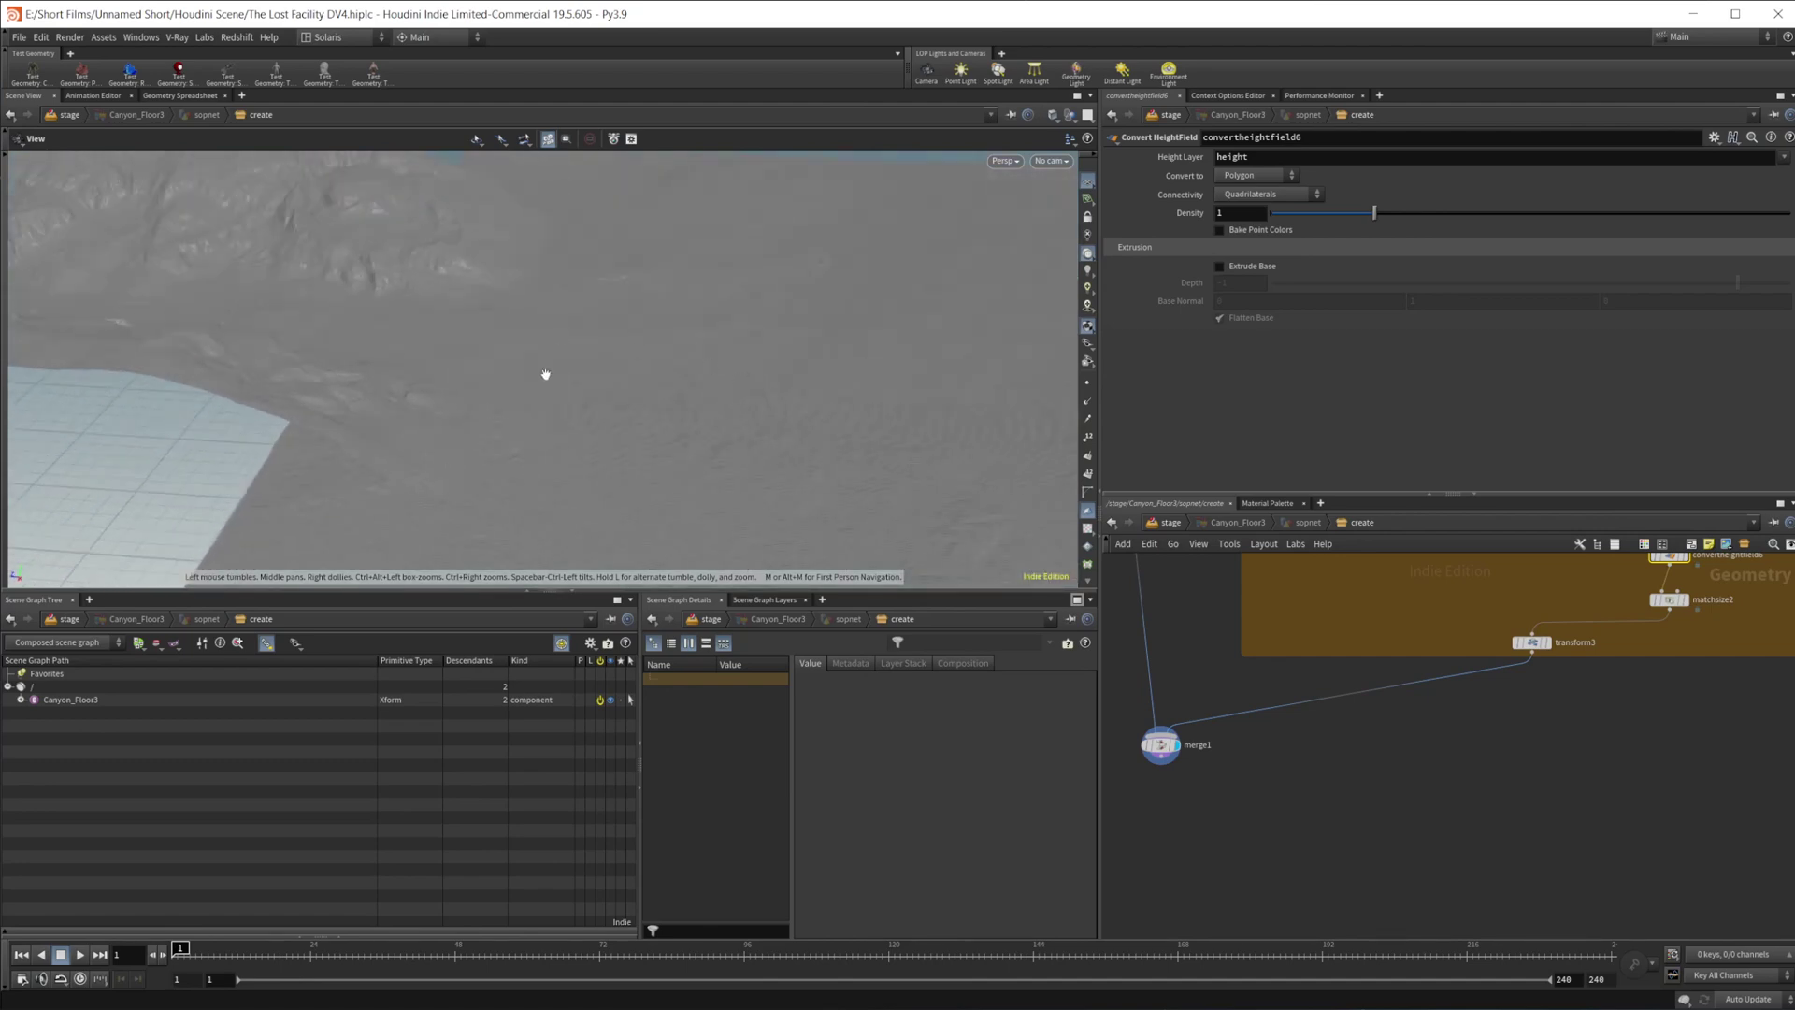
drag(548, 373, 685, 410)
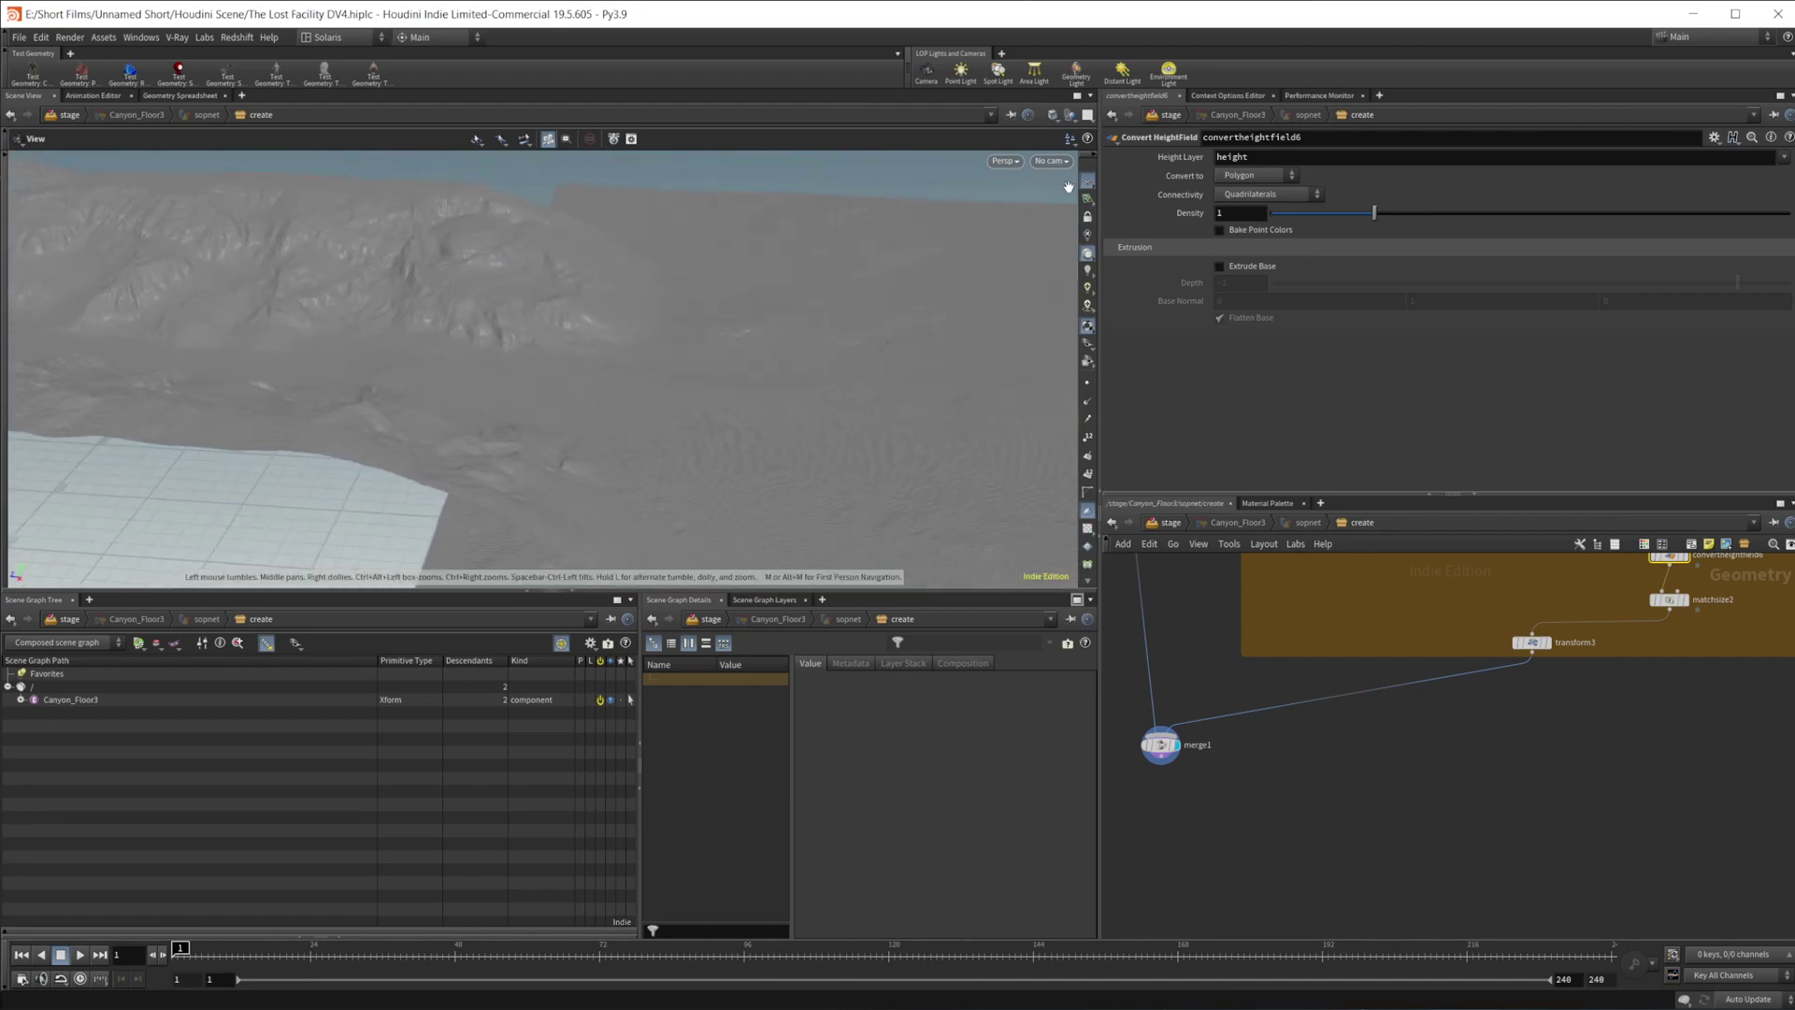
- Set the viewport shading to Smooth Shaded and view the canyon terrain together with the large desert floor
click(1052, 115)
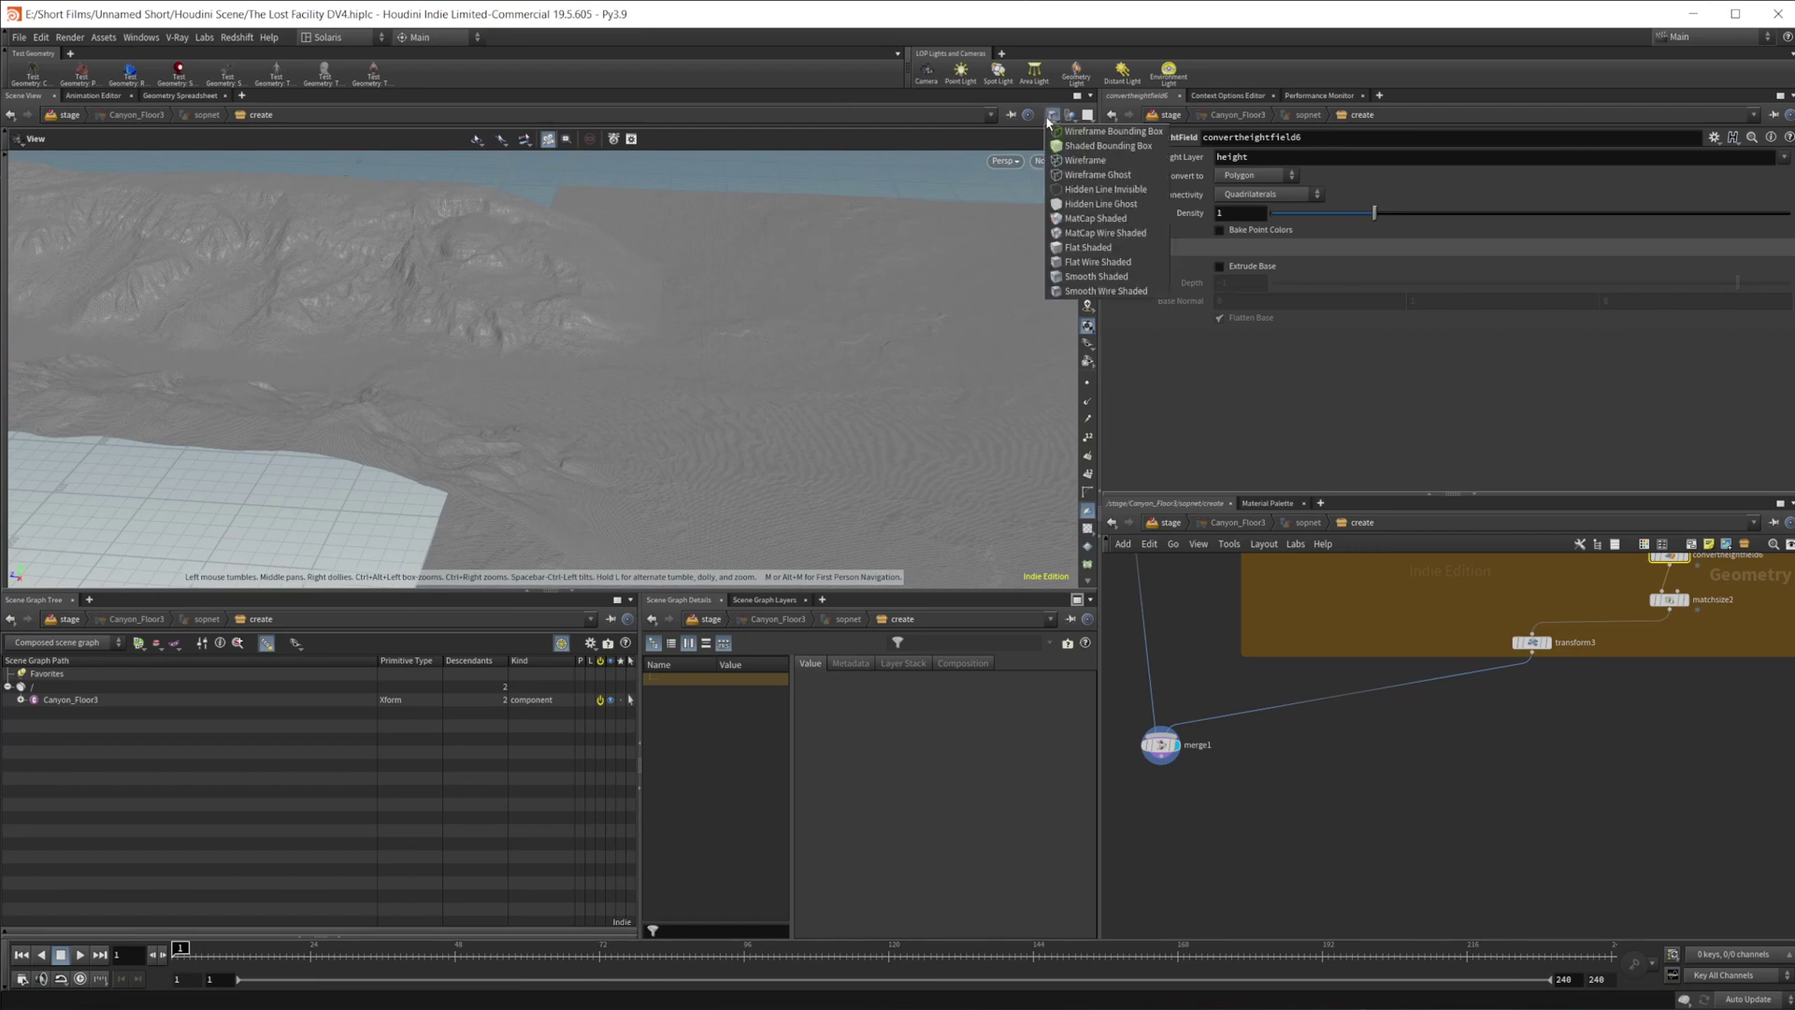
click(1122, 277)
drag(765, 416, 711, 381)
drag(952, 470, 834, 310)
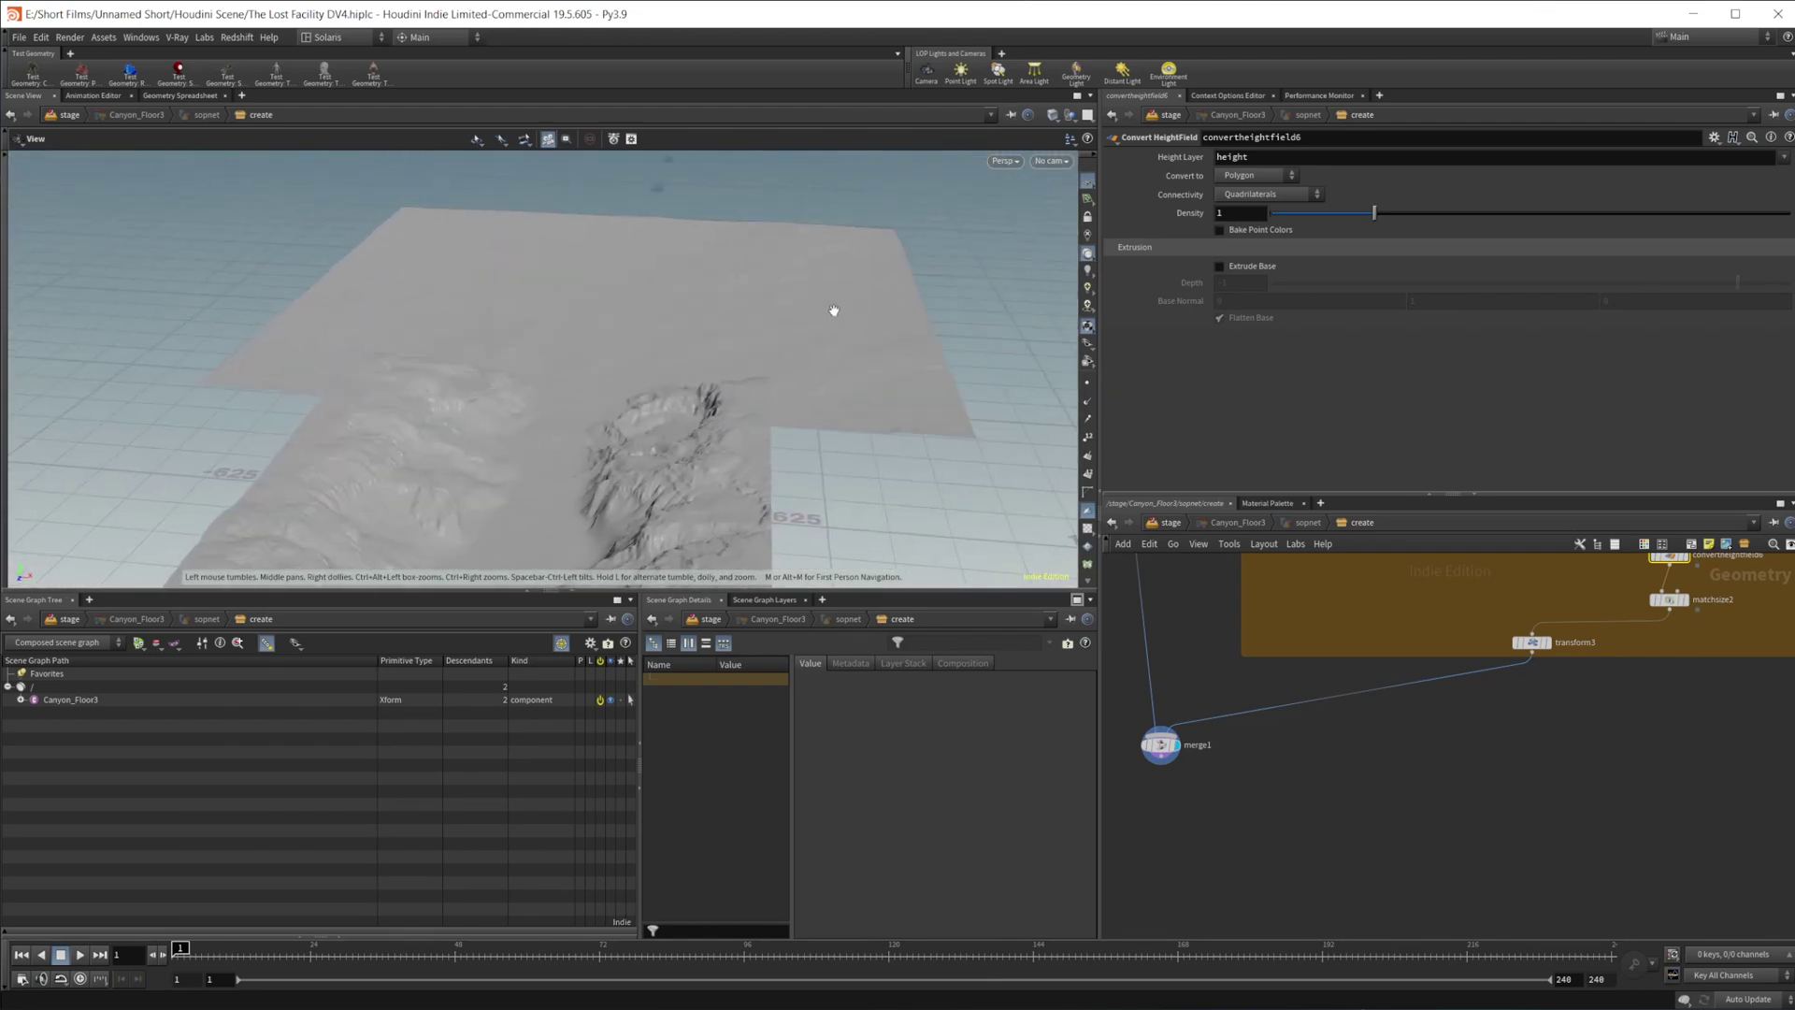
drag(556, 492, 690, 442)
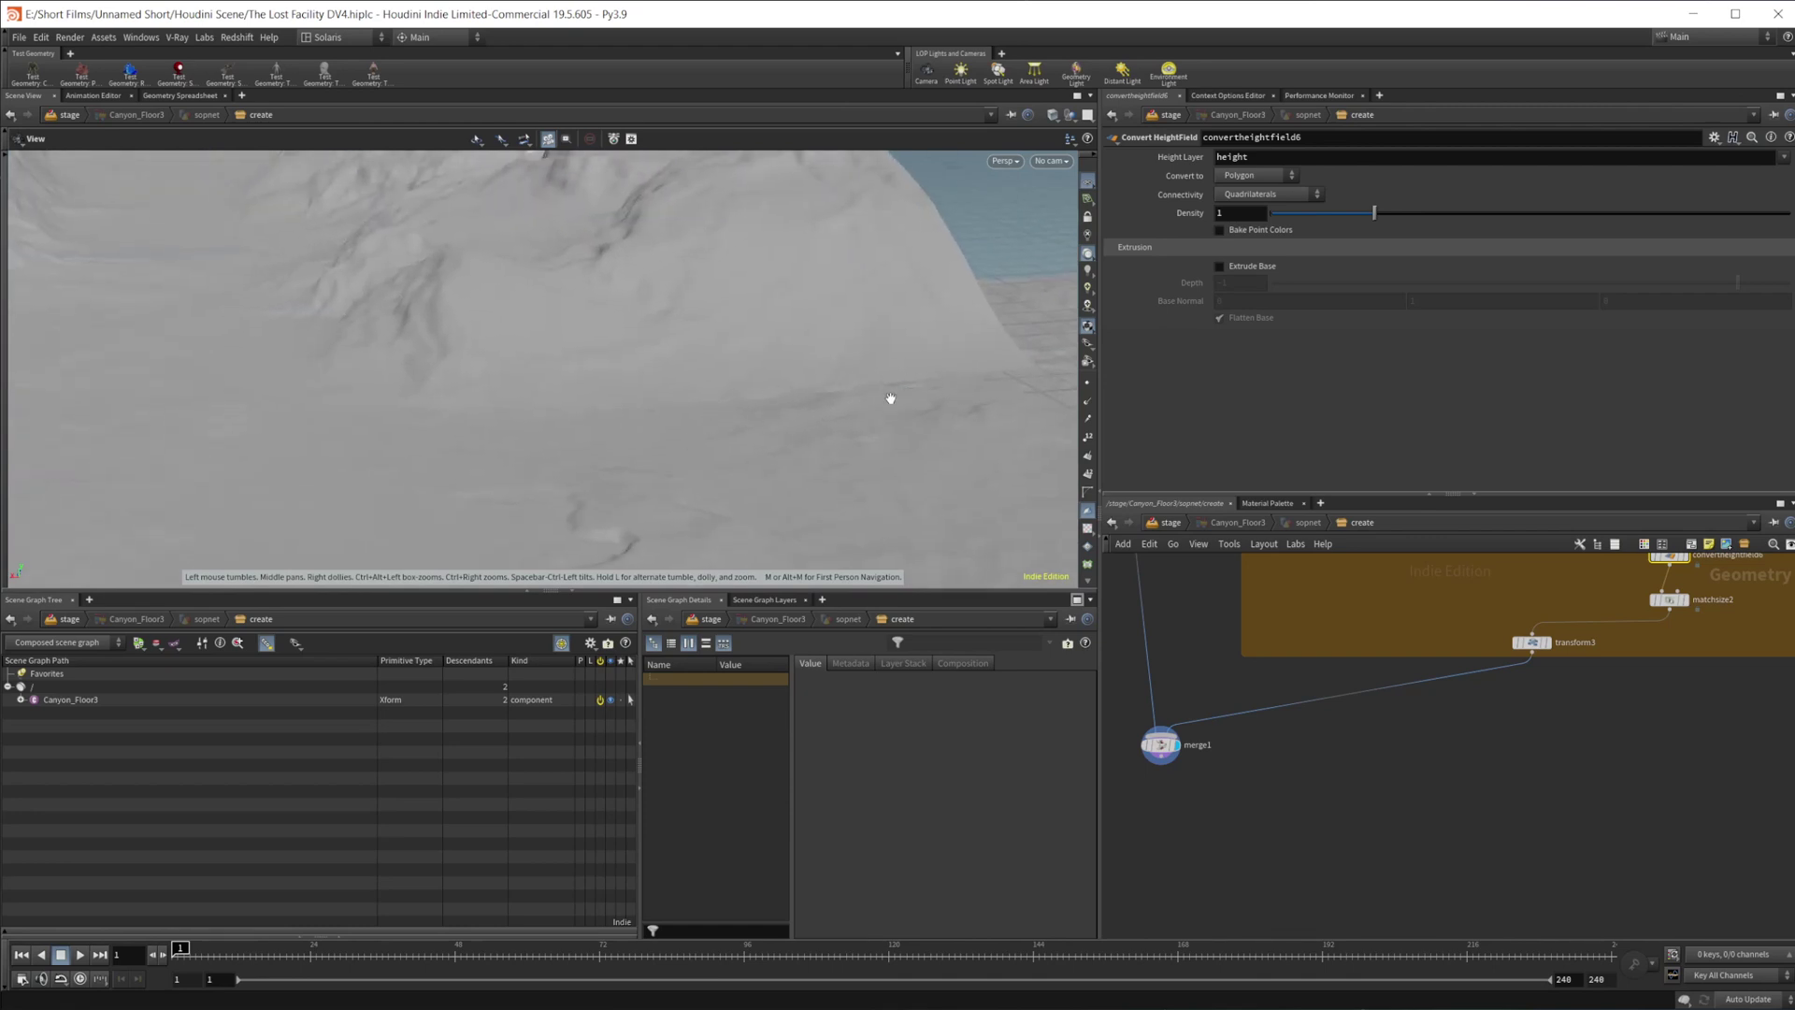
- Examine up close how the canyon cliffs and canyon floor run into the large desert floor in the merged terrain
drag(890, 398, 762, 468)
drag(664, 422, 436, 501)
drag(686, 459, 802, 214)
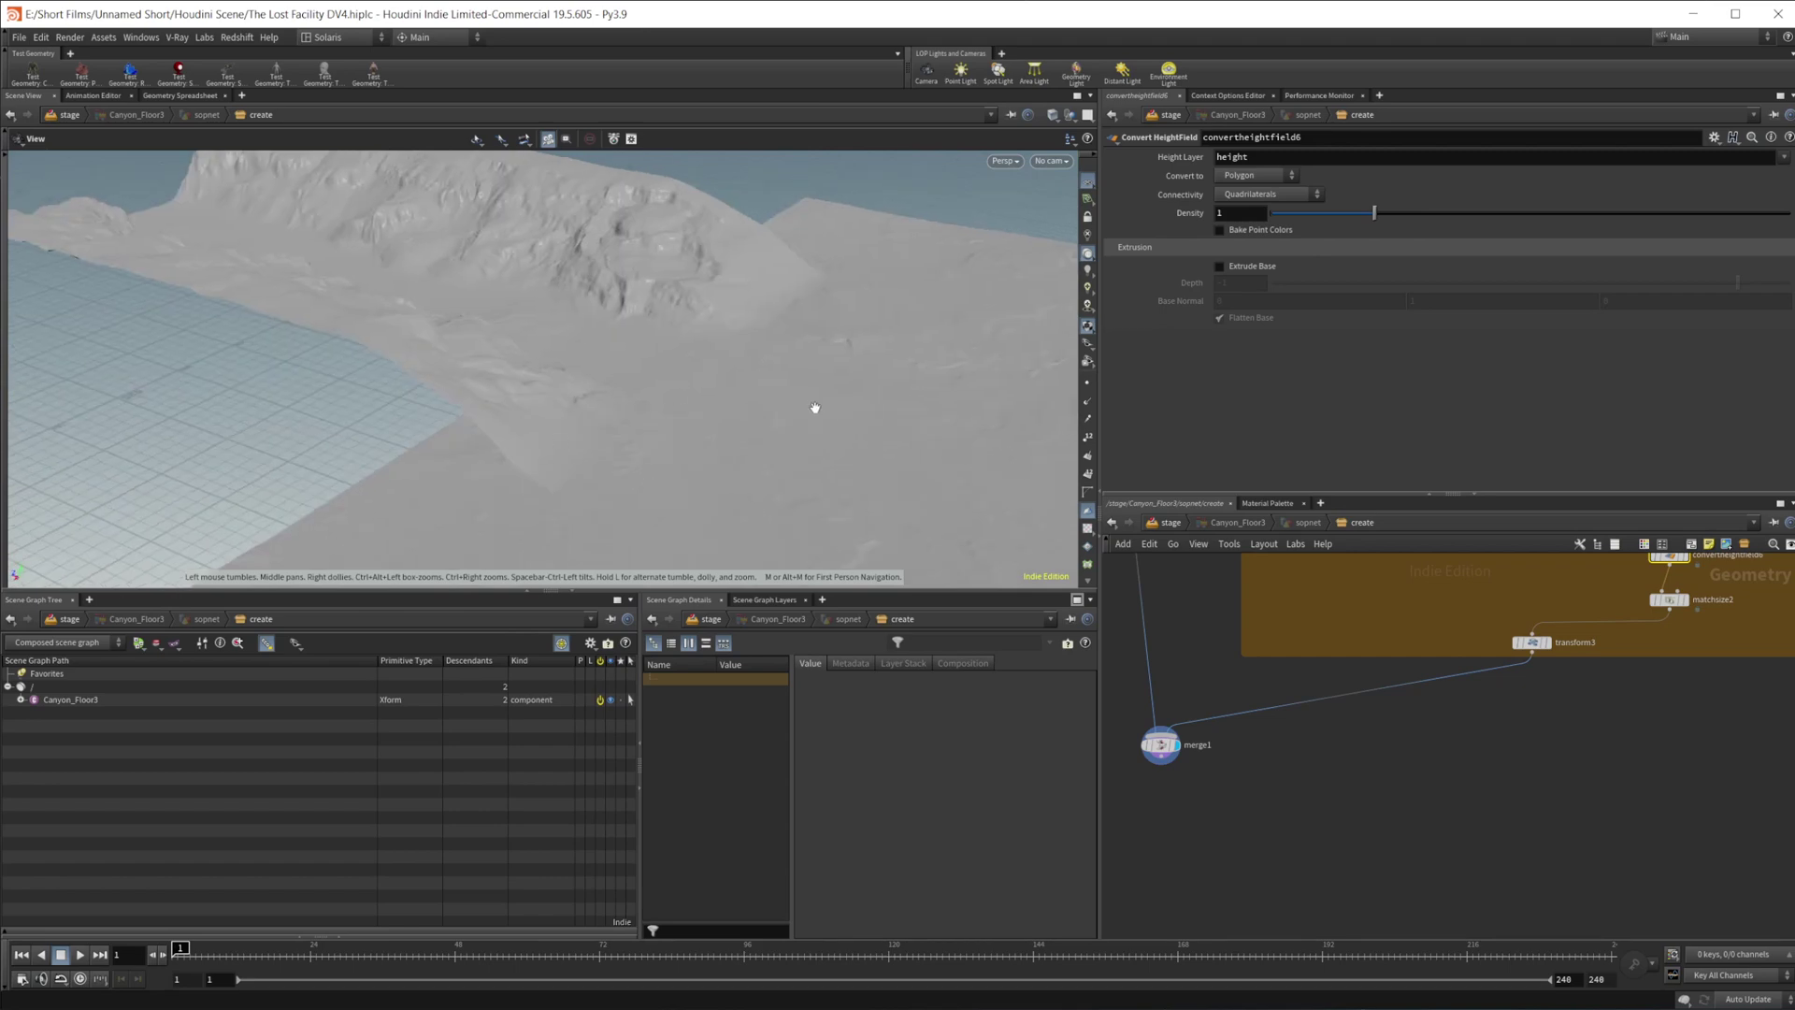
drag(815, 407, 657, 363)
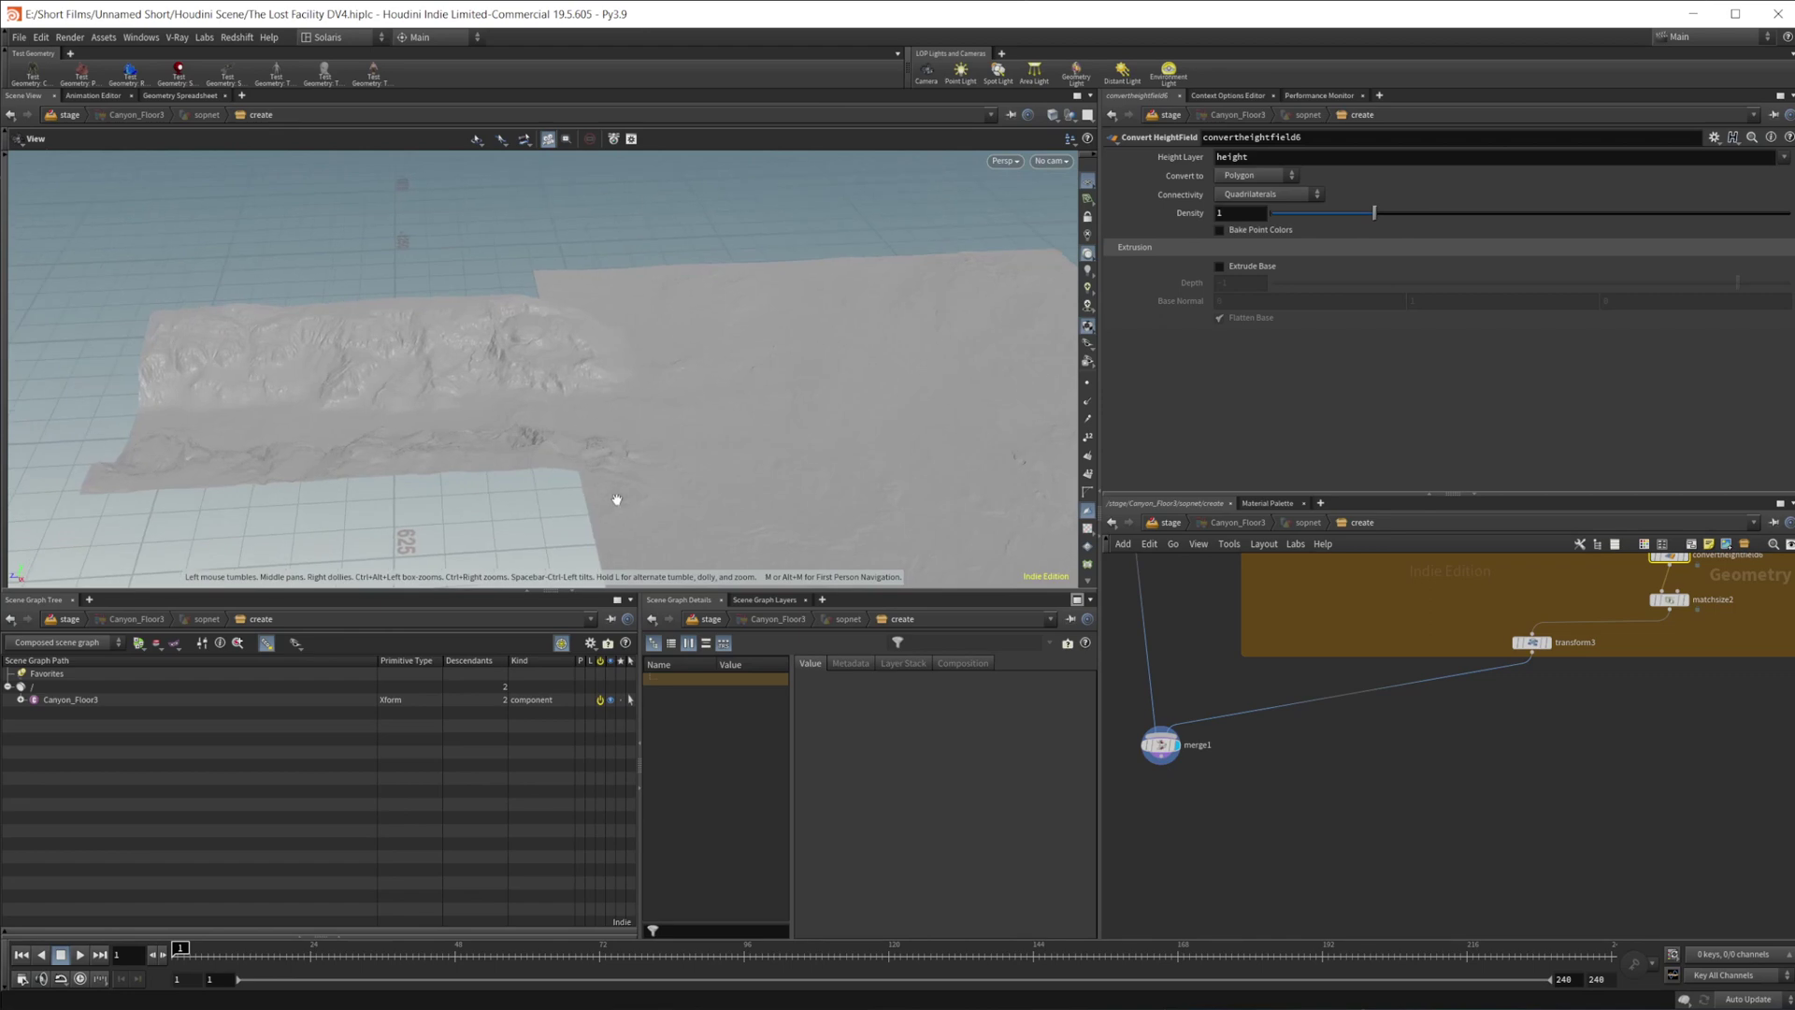
right_drag(617, 463, 761, 321)
drag(761, 321, 710, 426)
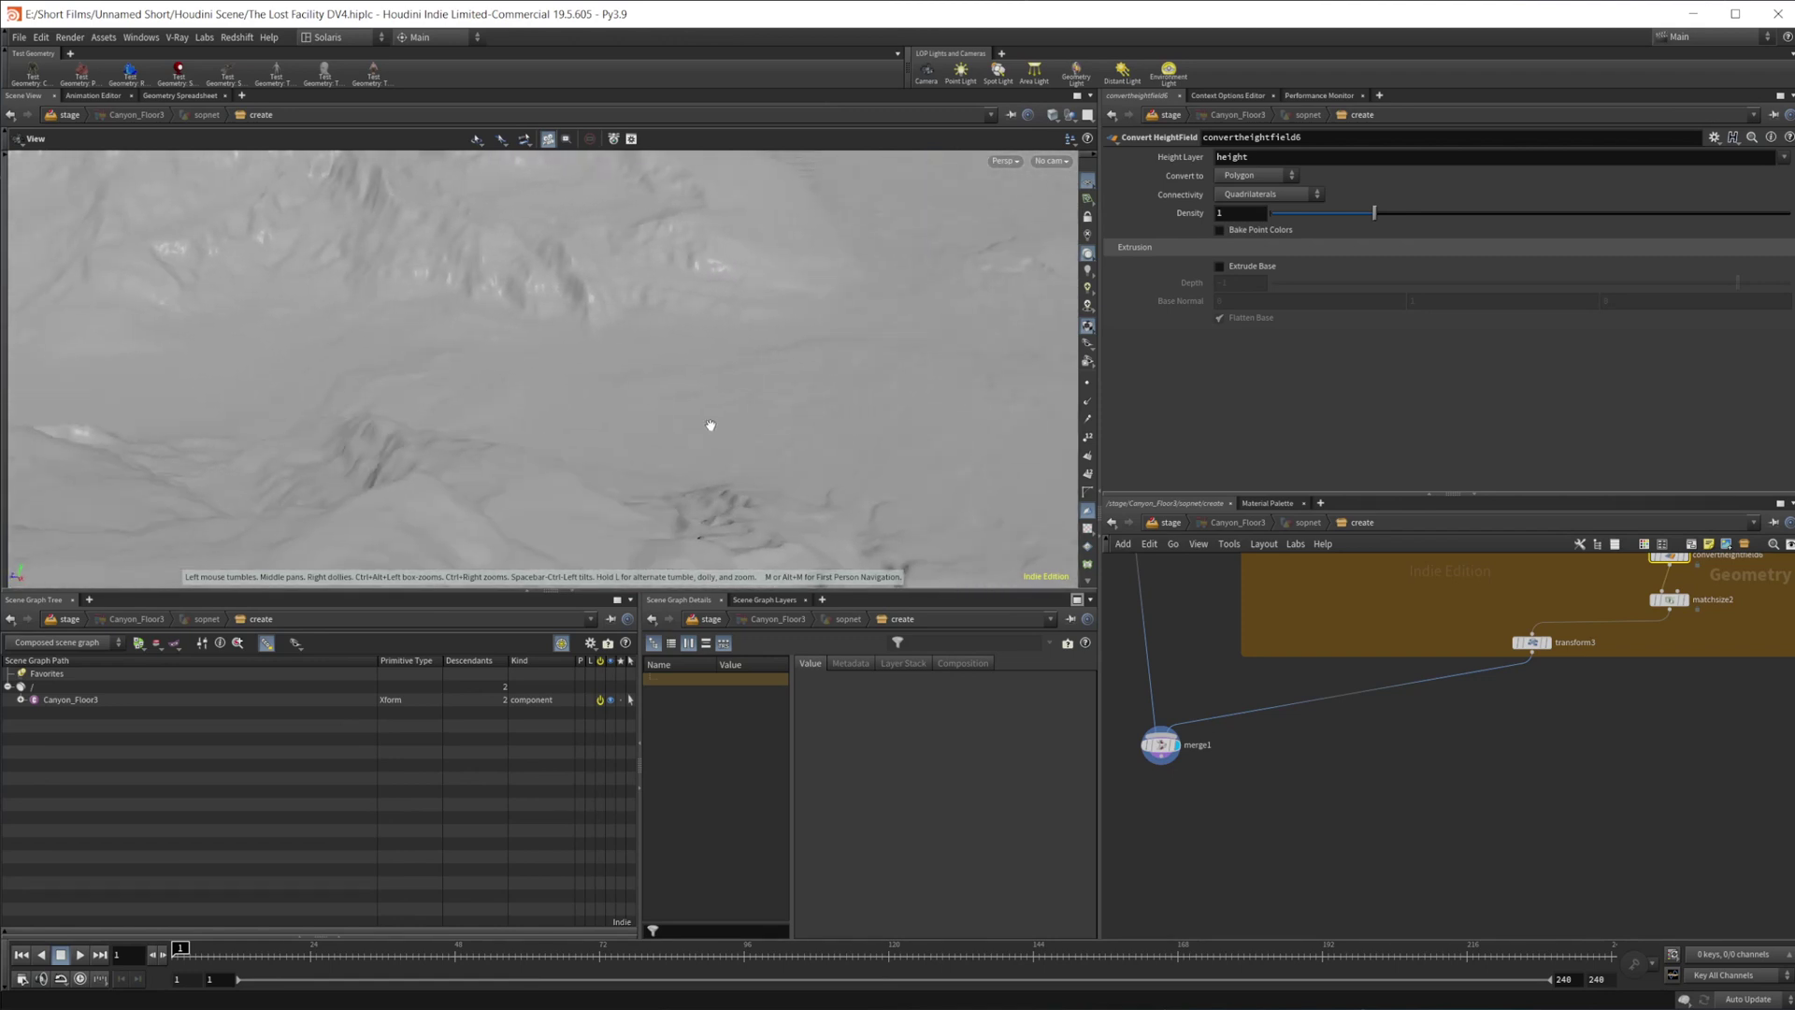
drag(824, 366, 589, 356)
drag(786, 376, 497, 413)
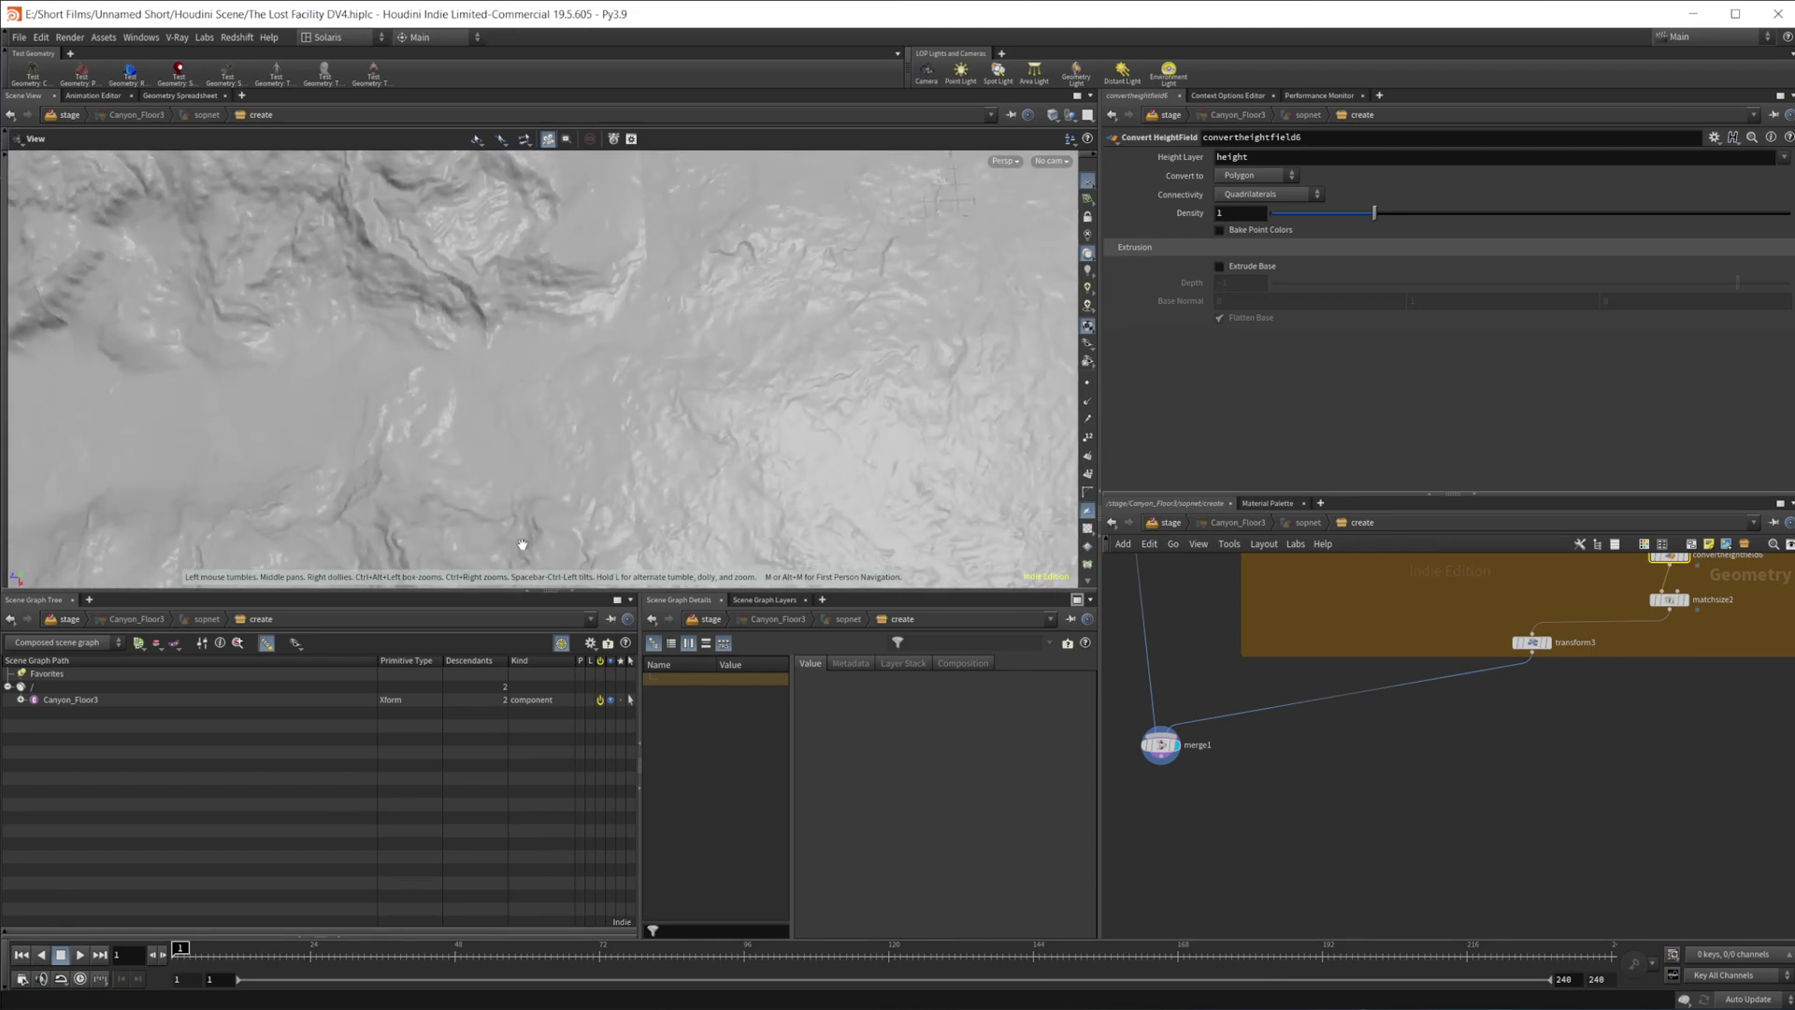
drag(522, 544, 413, 412)
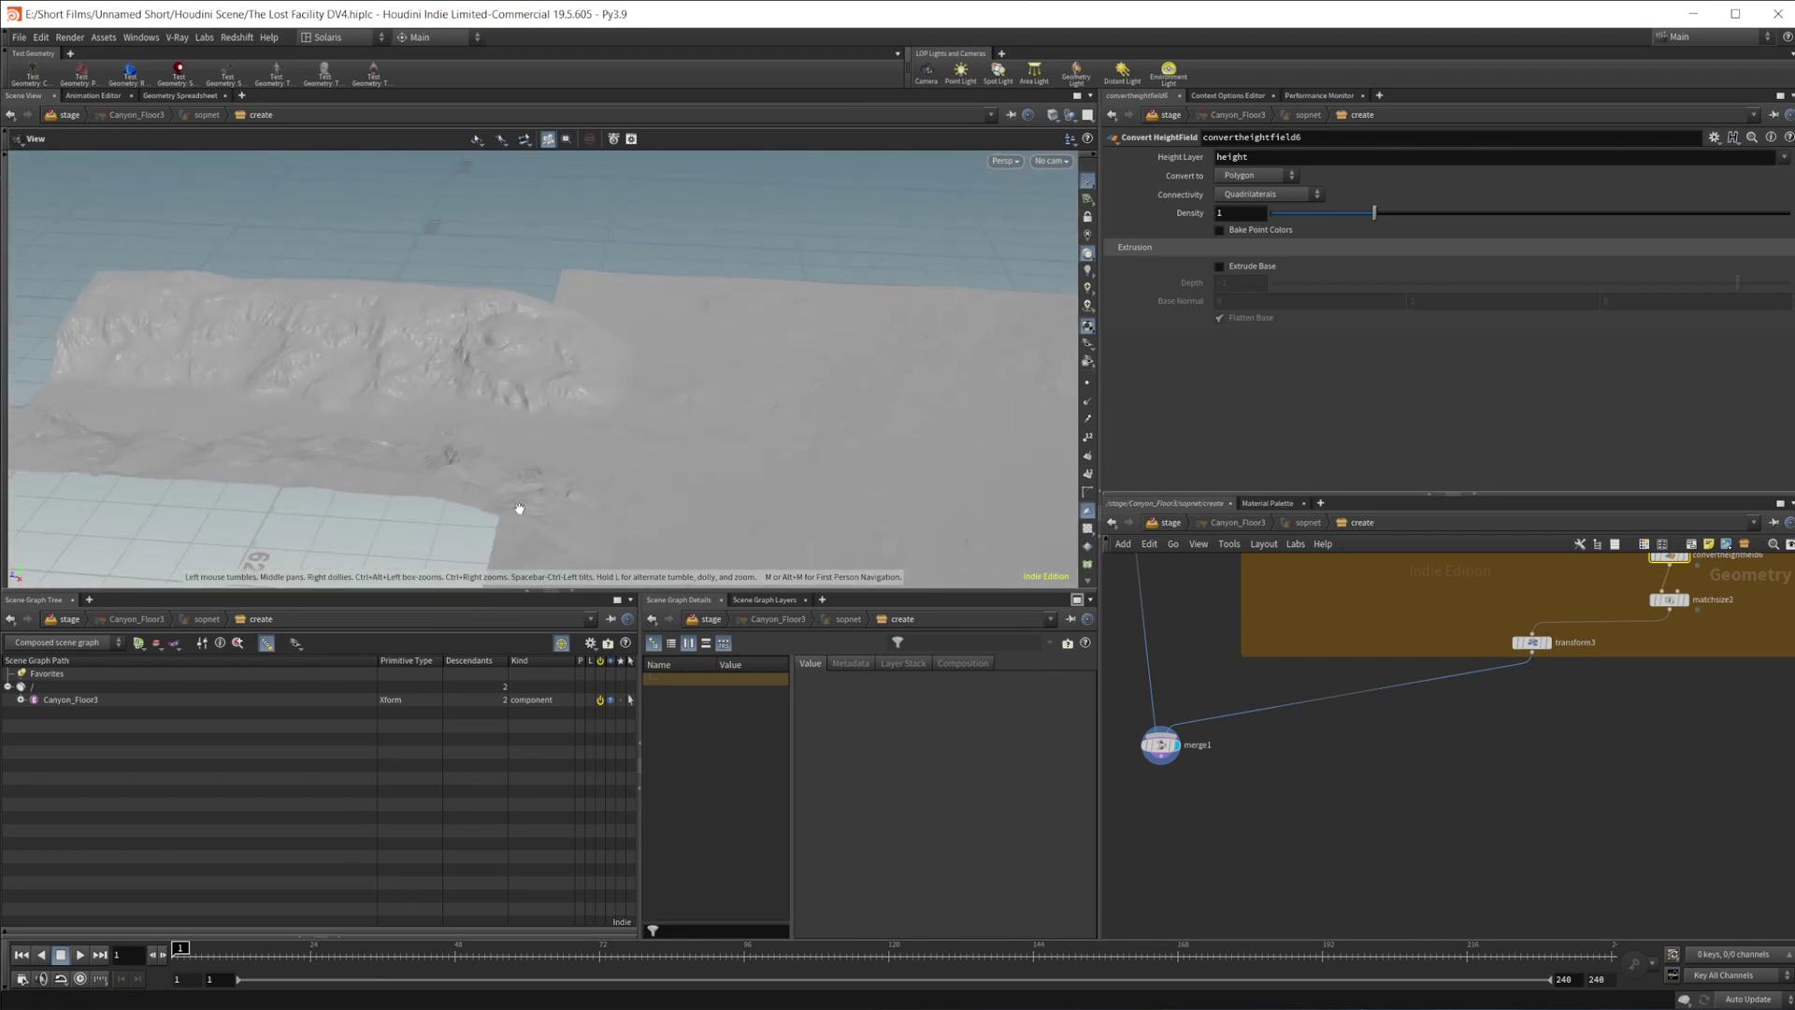
- Review both canyon walls and the transition at the canyon mouth from several angles
drag(520, 509, 747, 396)
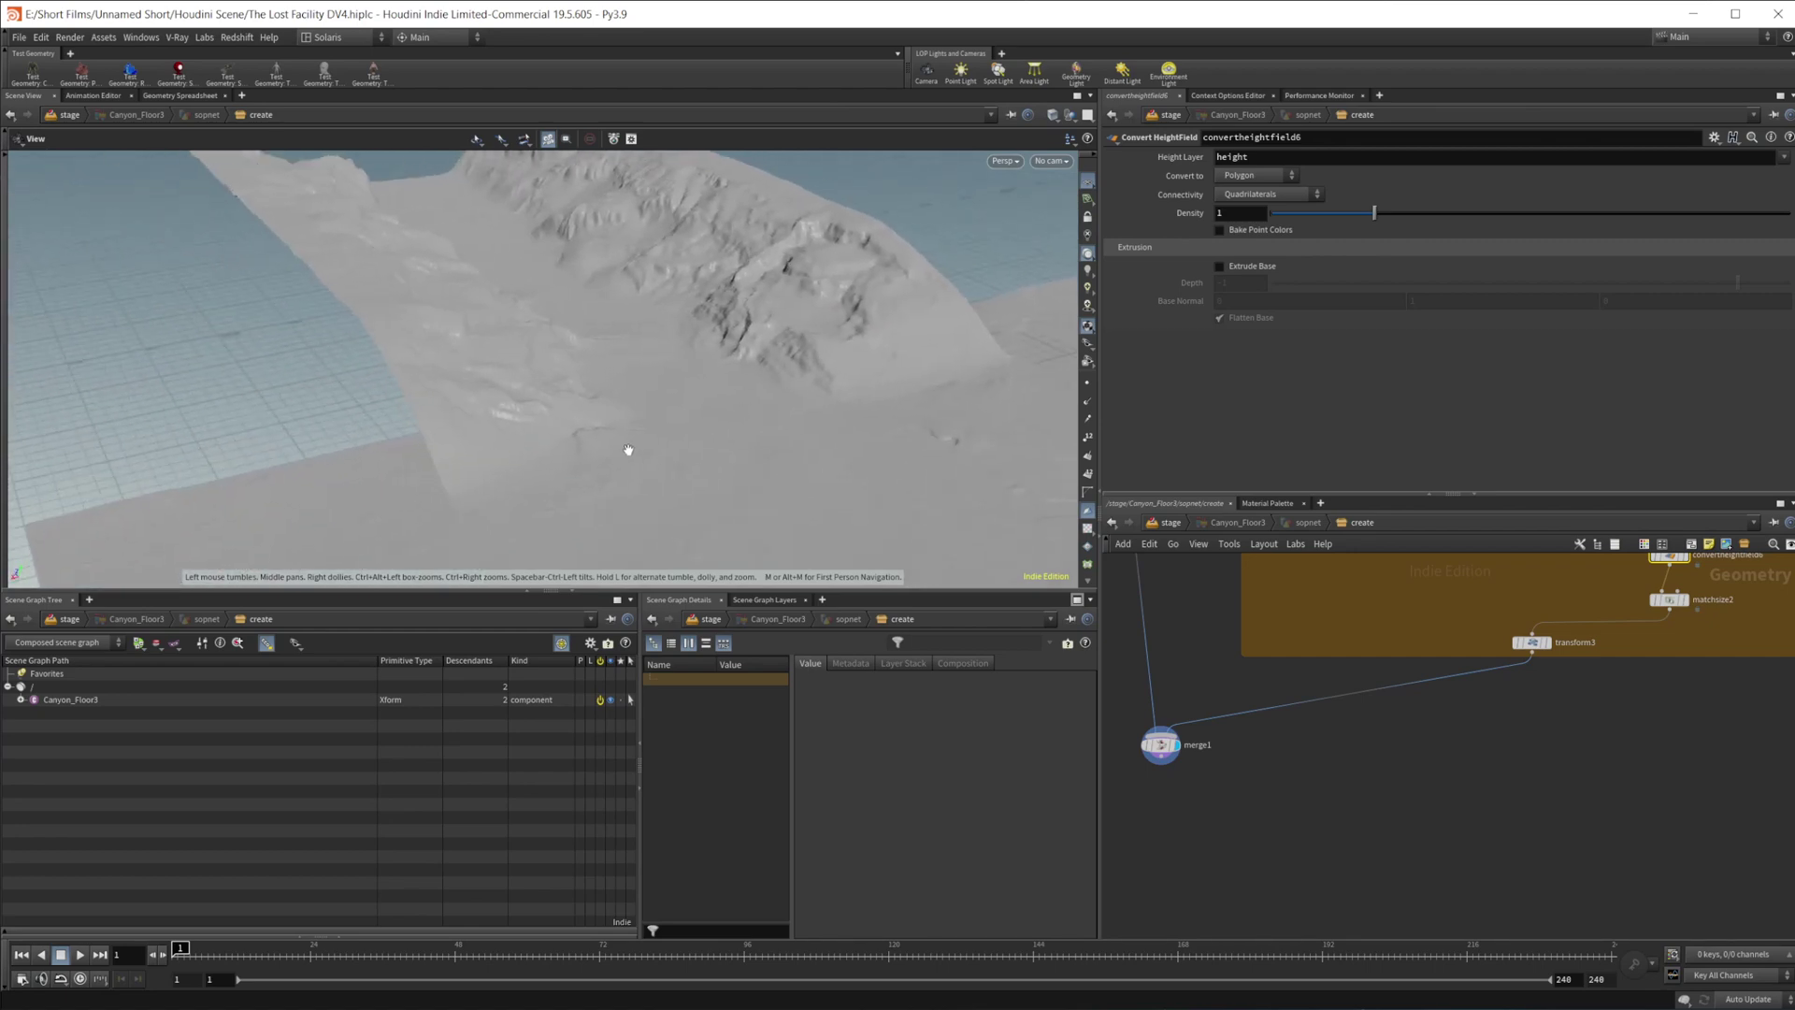
drag(629, 450, 663, 418)
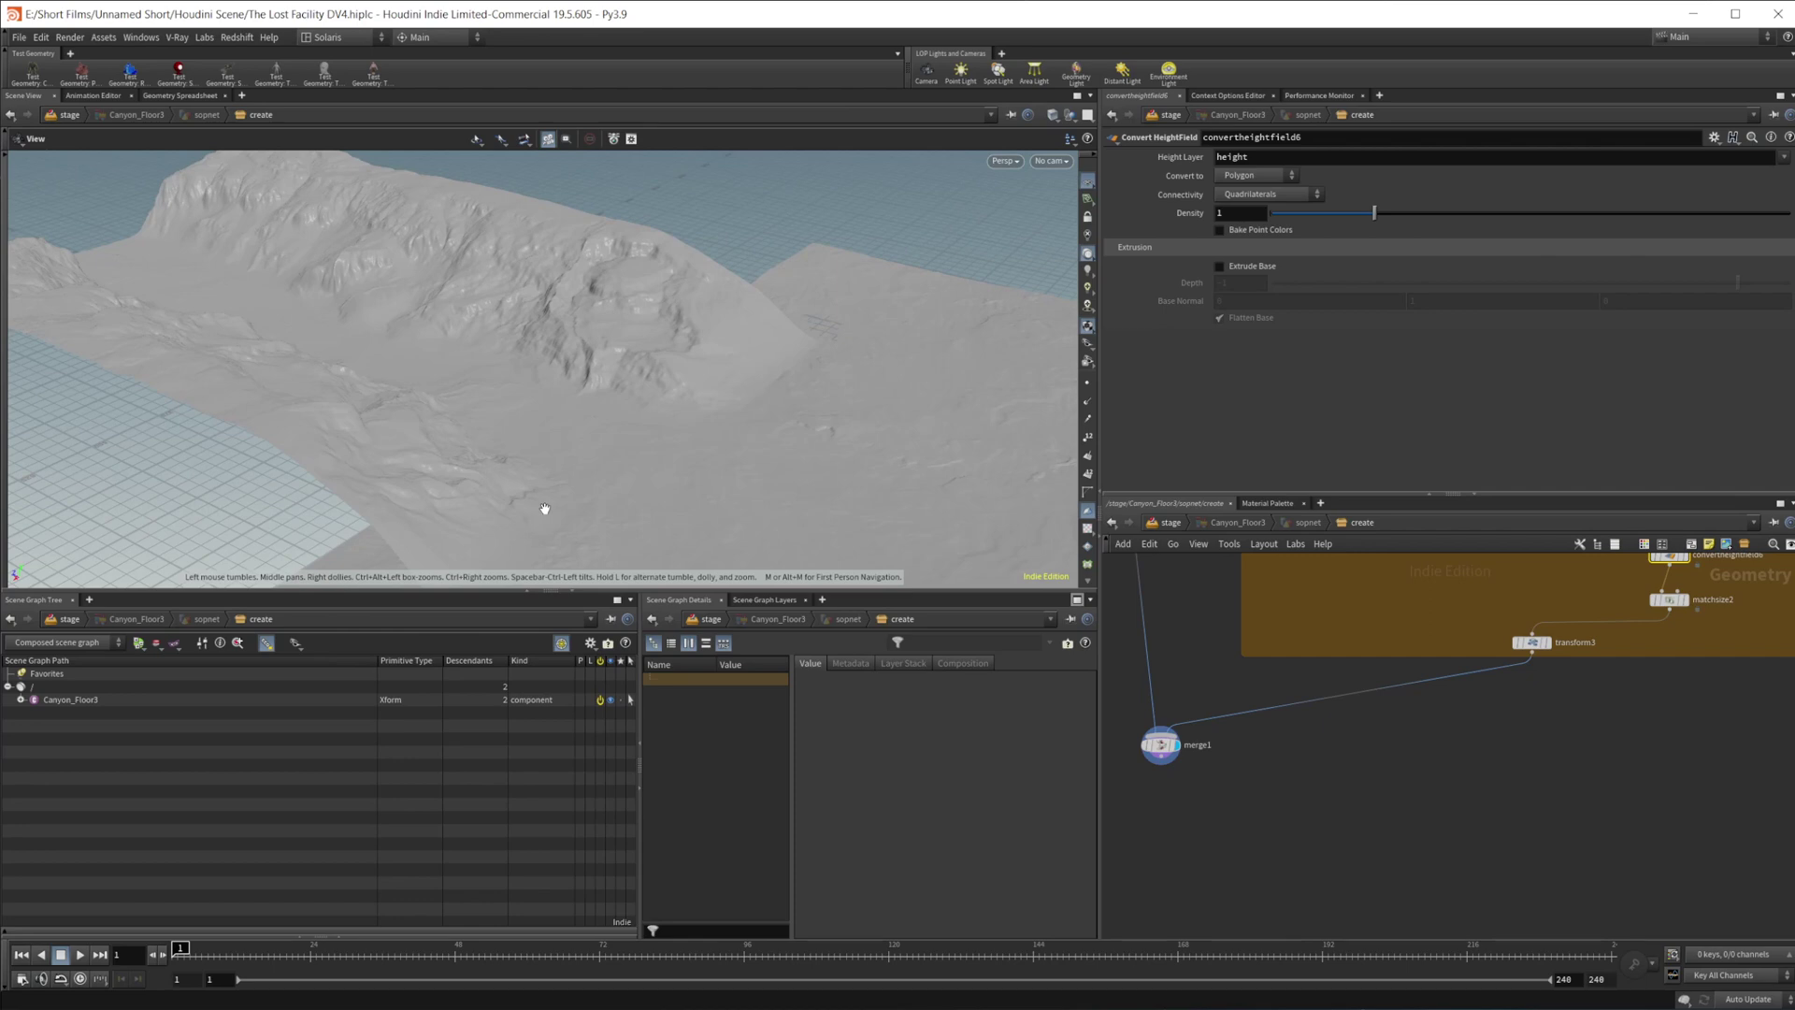
drag(589, 467, 613, 432)
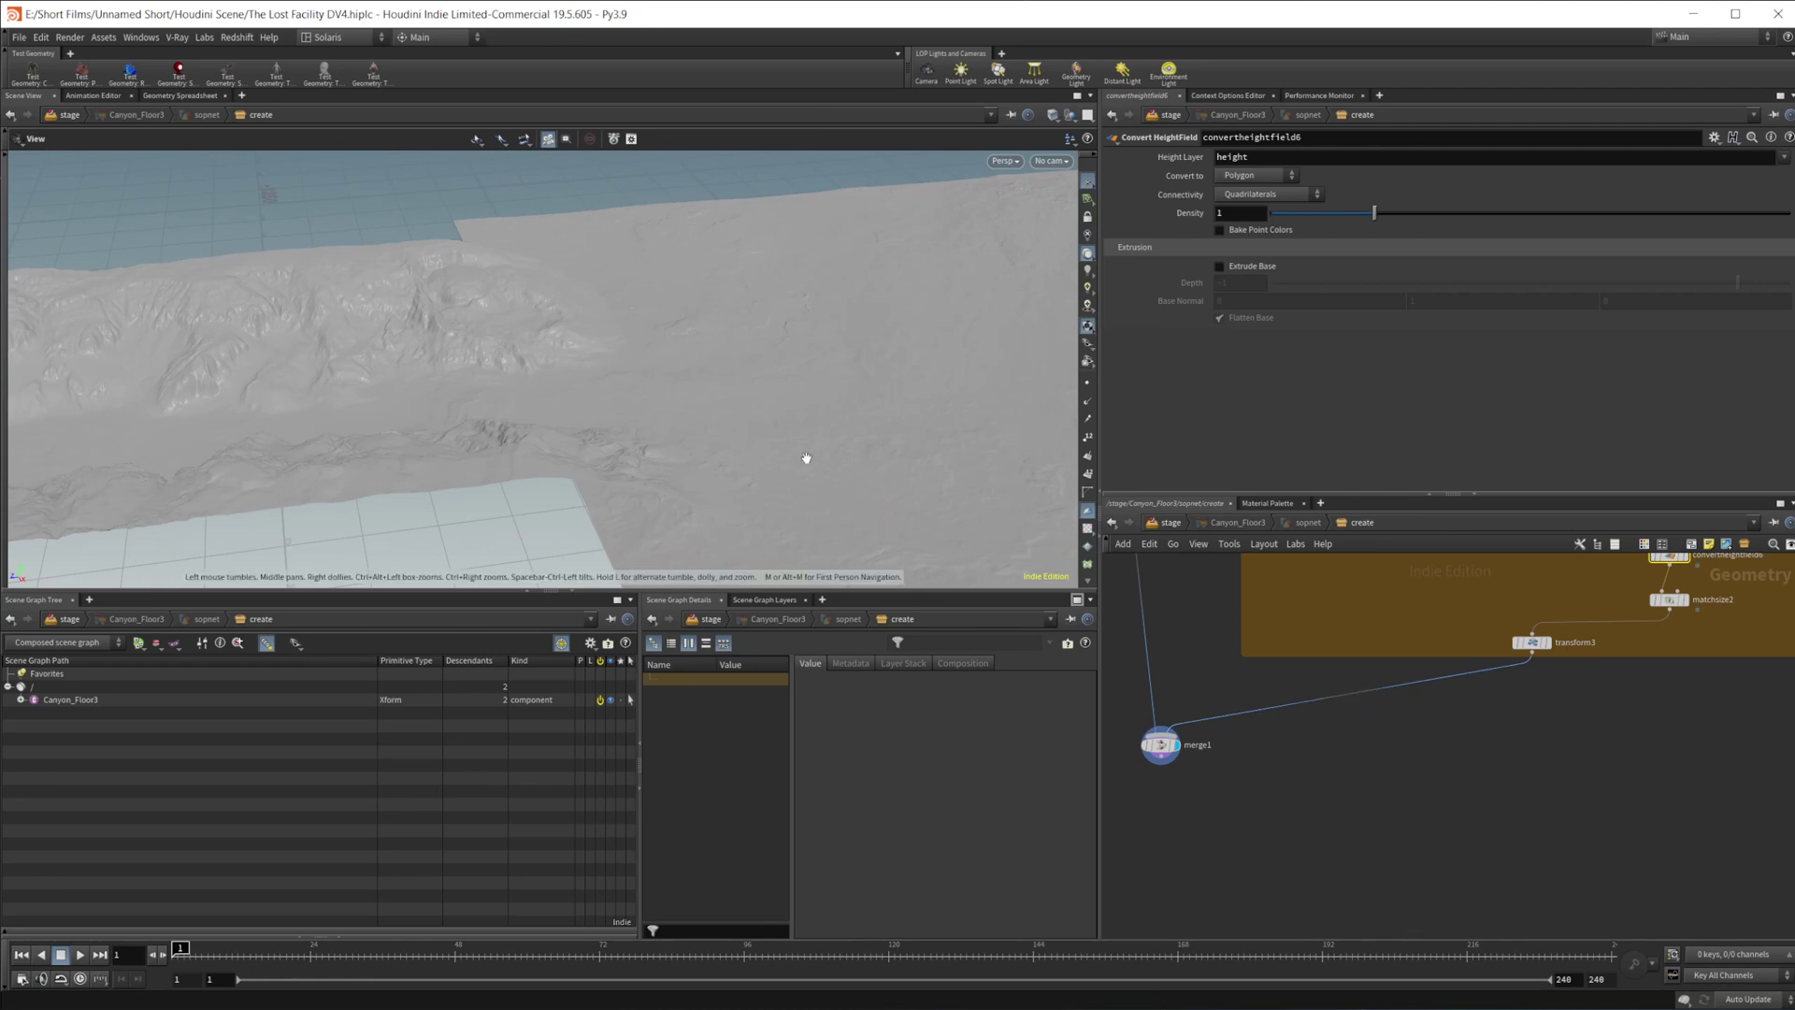
drag(810, 461, 737, 401)
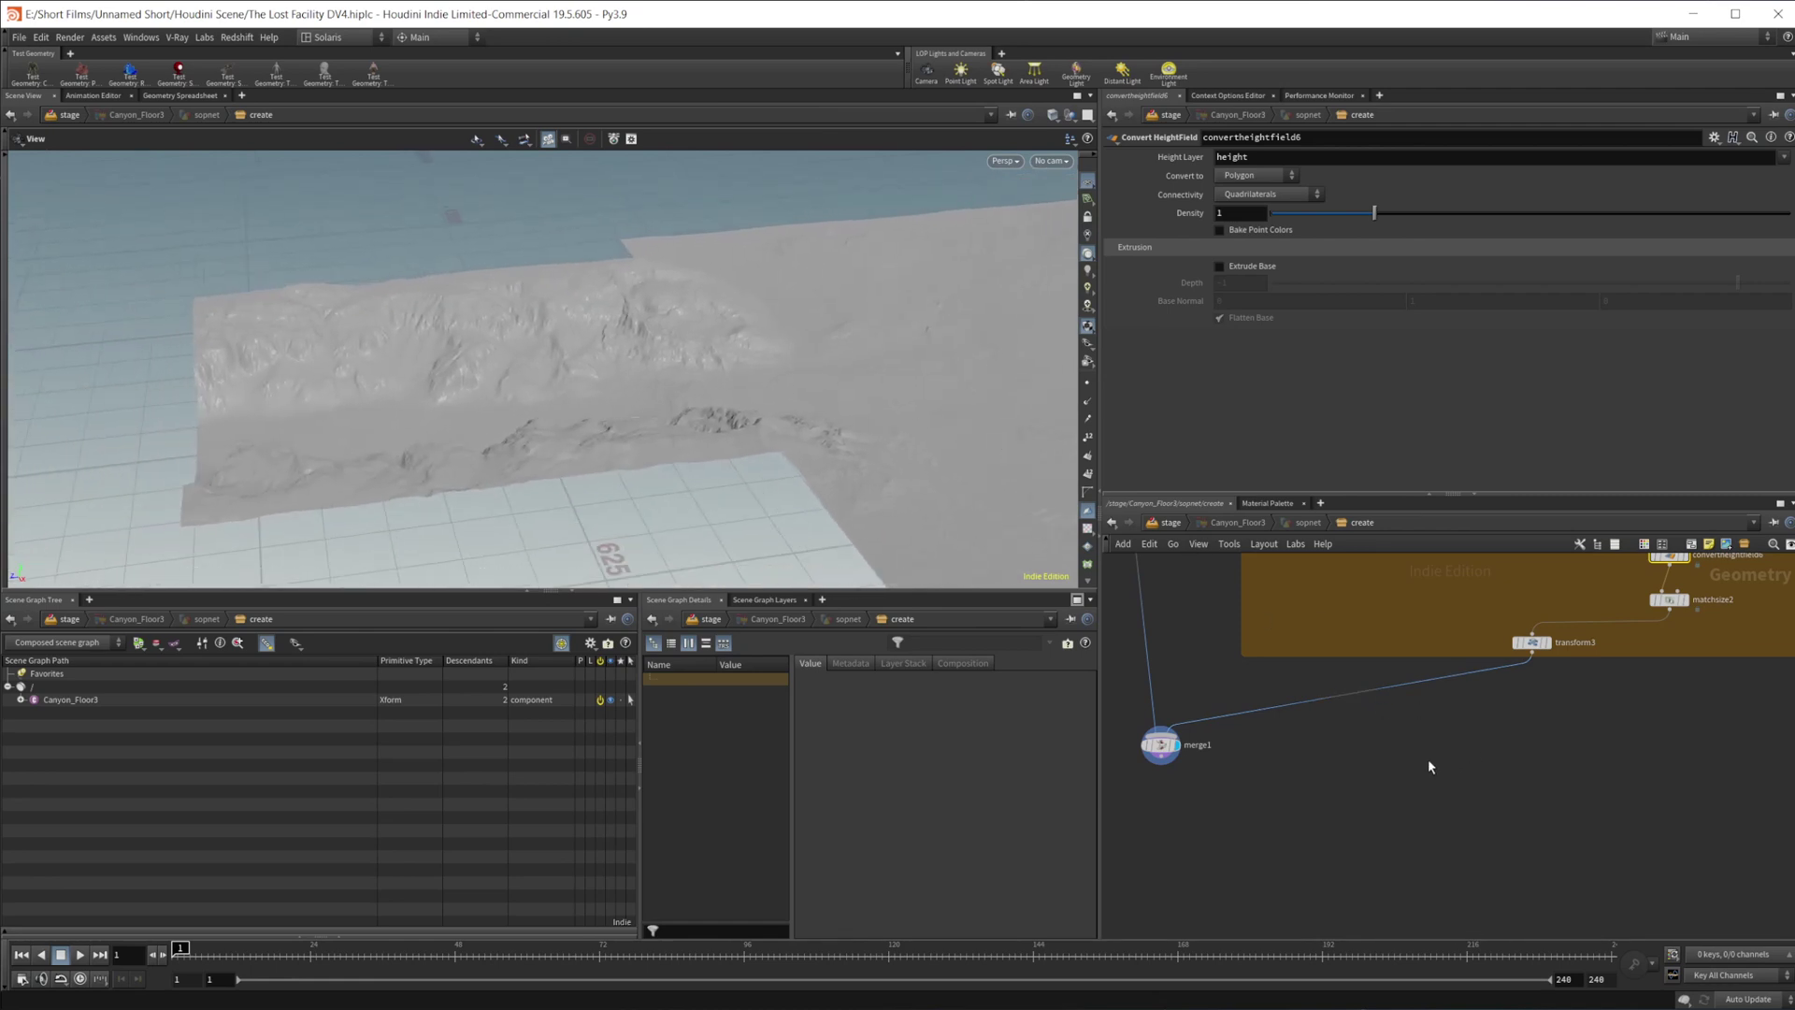
drag(771, 435, 754, 394)
right_drag(754, 395, 878, 321)
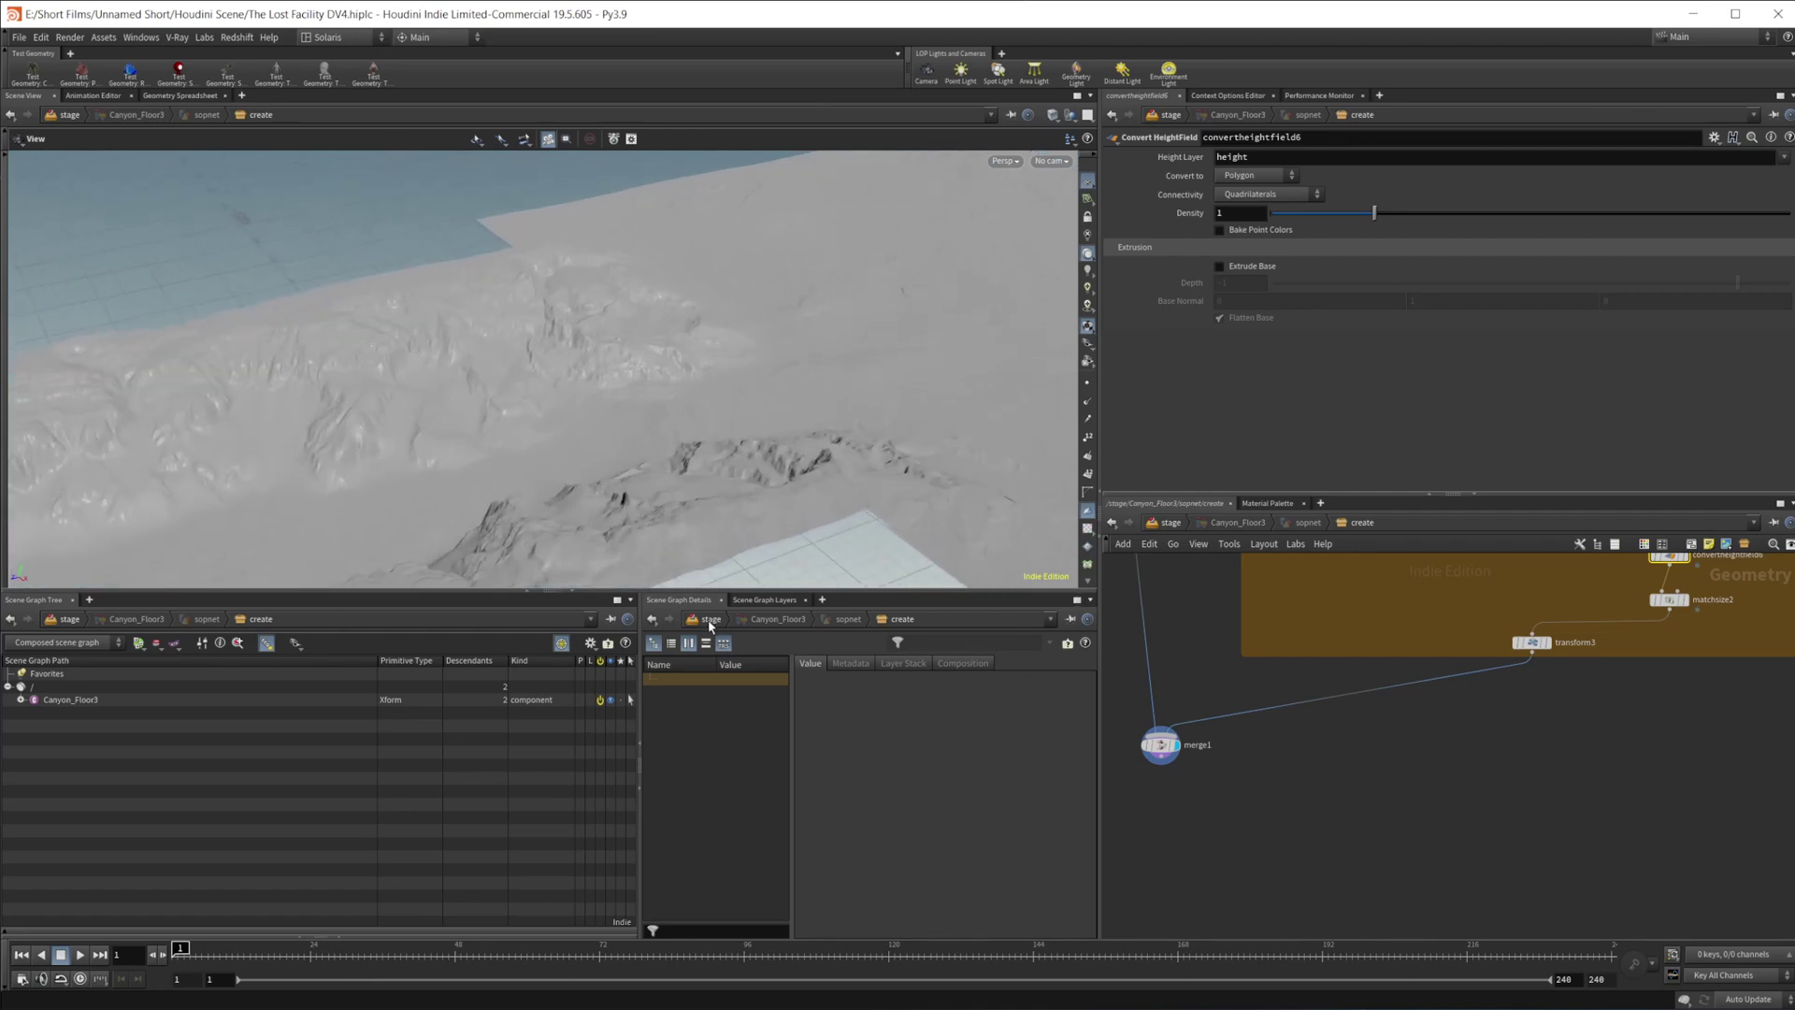
drag(791, 449, 739, 361)
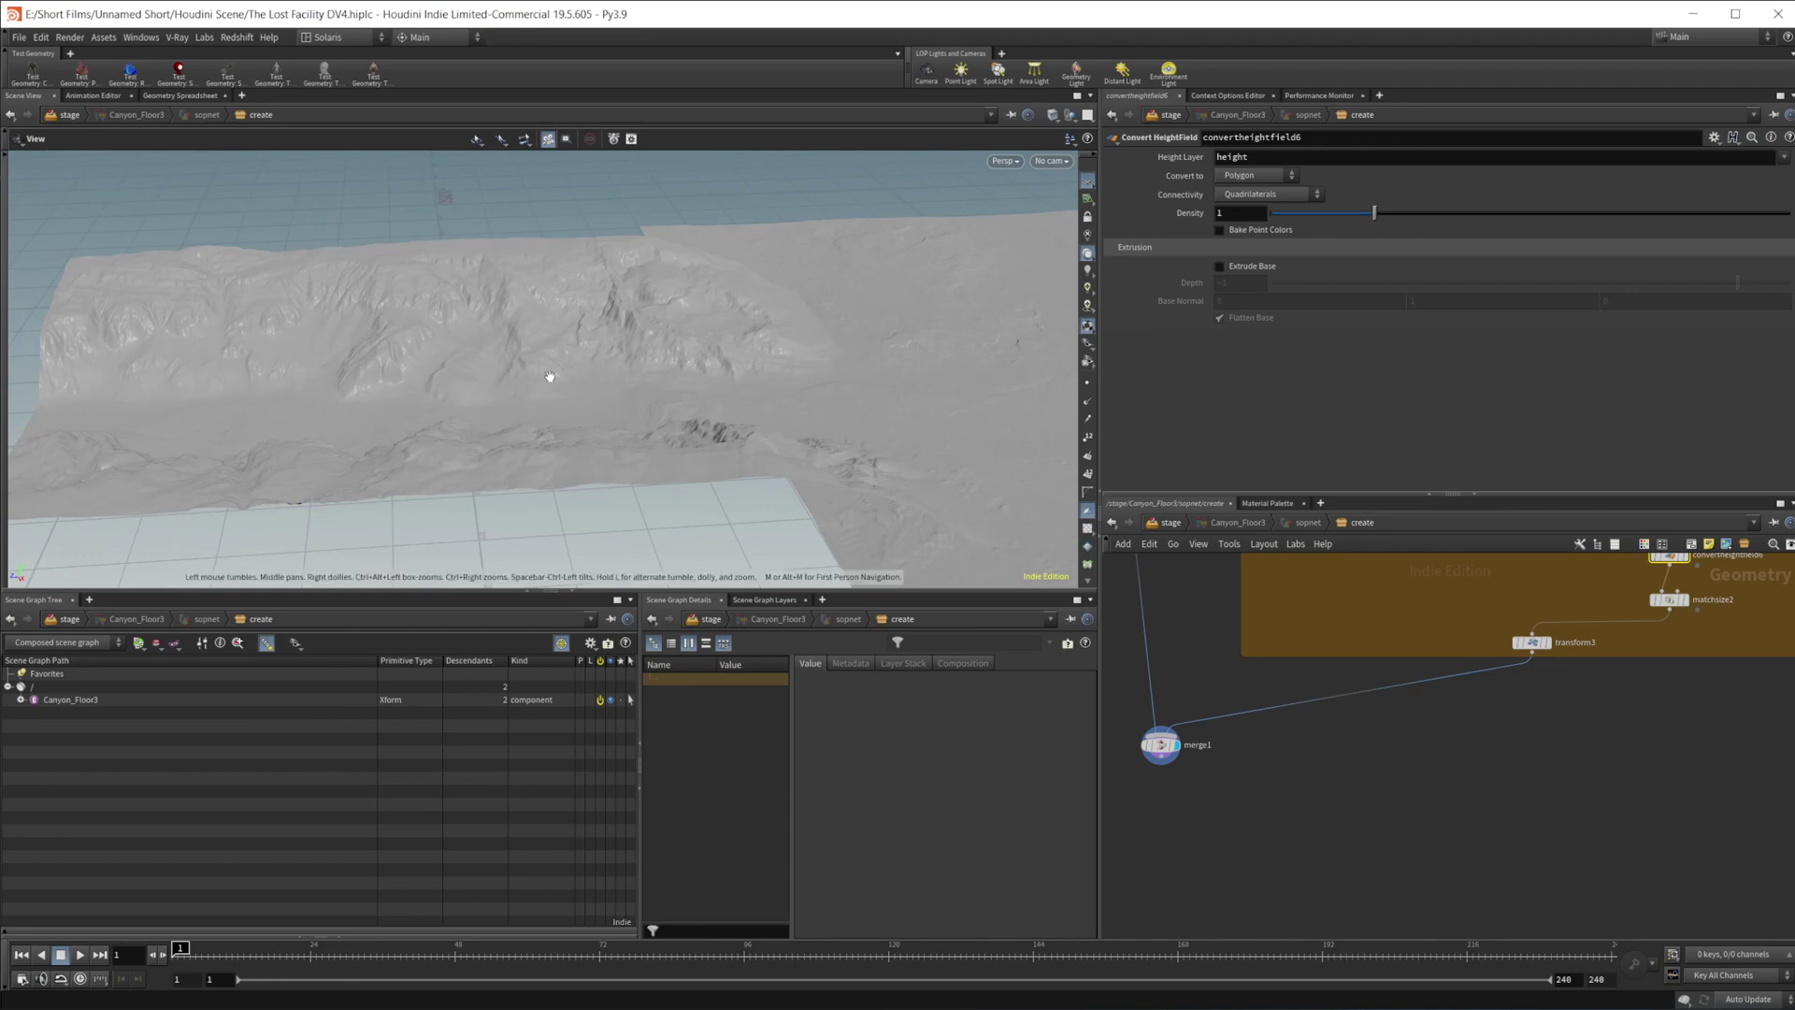
drag(602, 378, 611, 418)
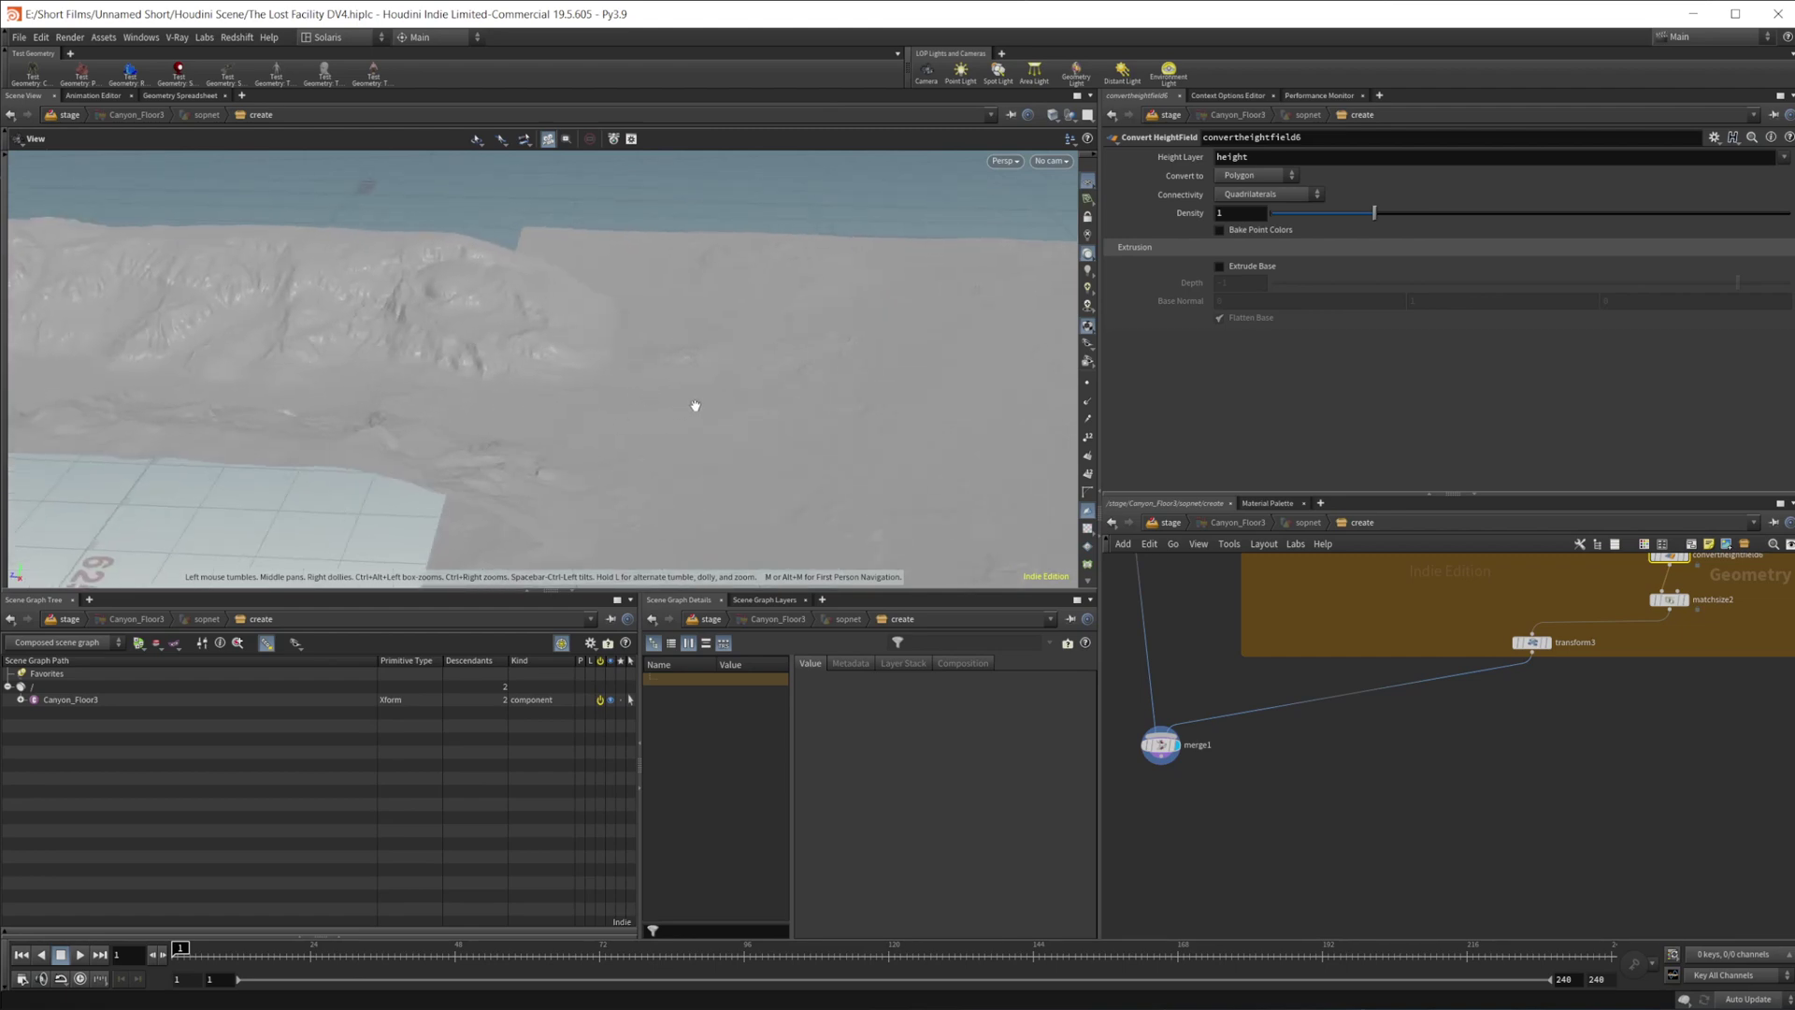
- Inspect the merged terrain along the canyon and across the full extent of the desert floor beyond its mouth
drag(693, 405, 287, 419)
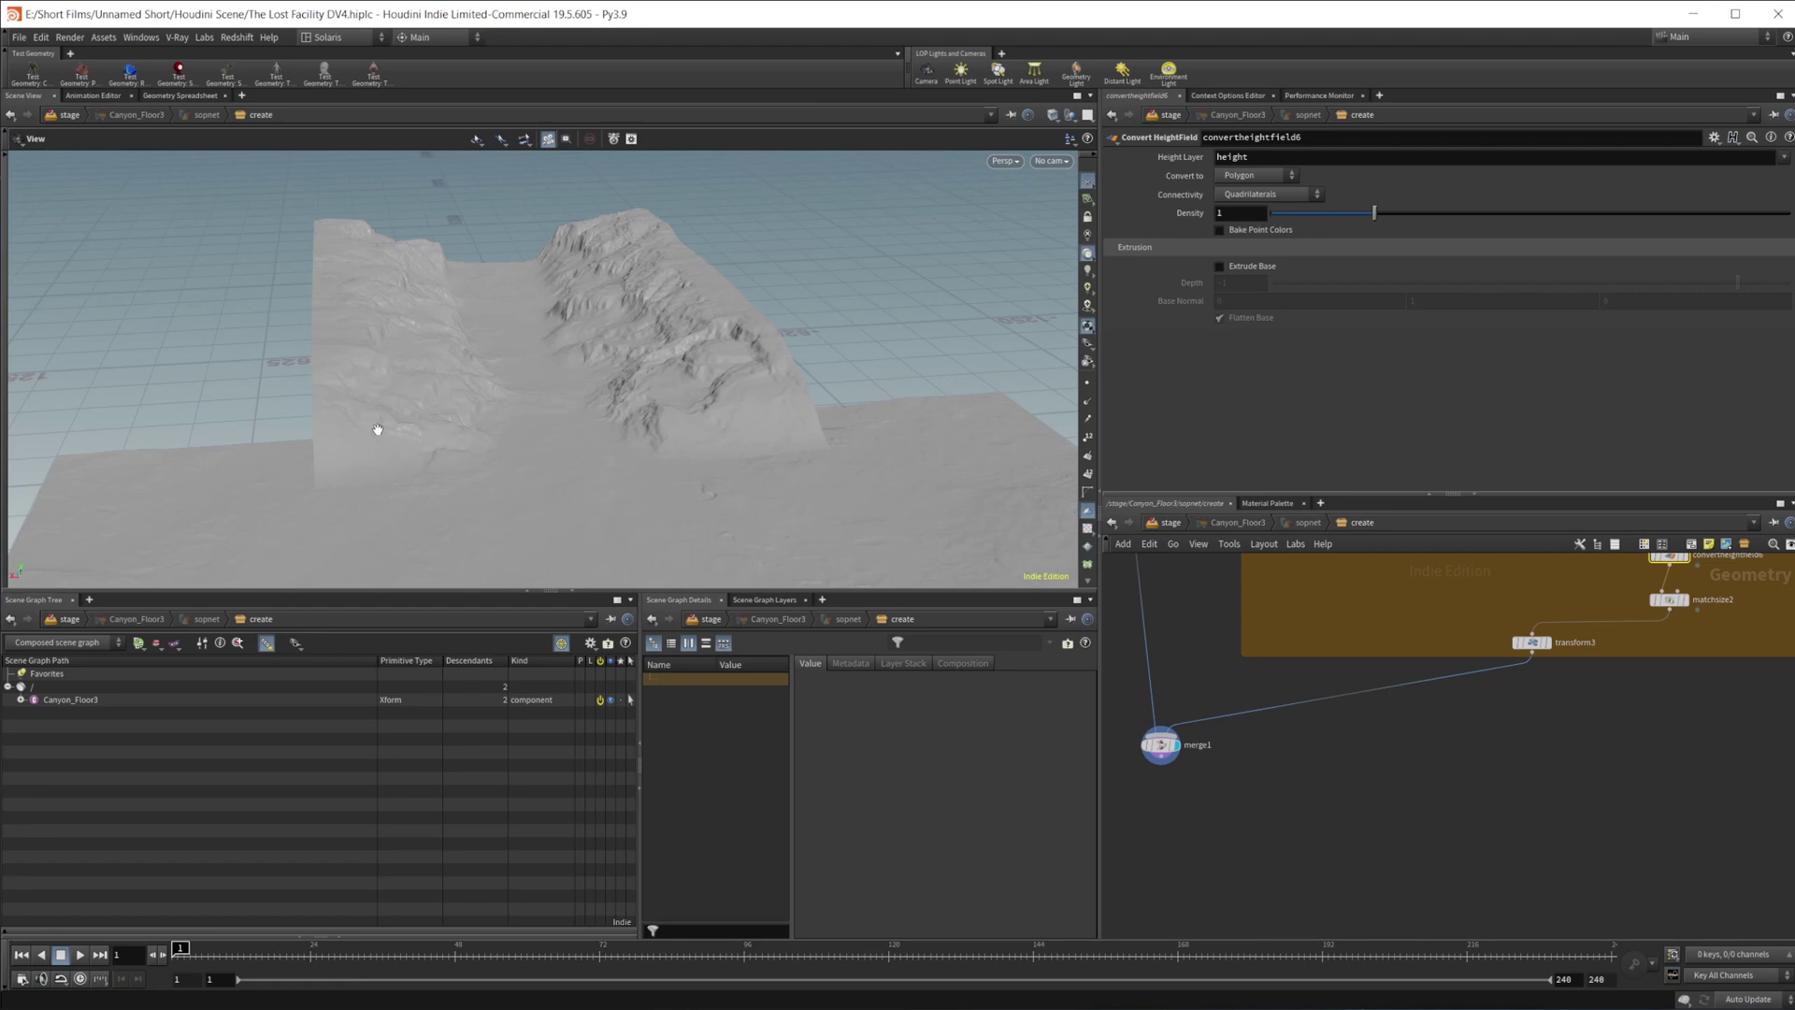
drag(476, 473, 575, 473)
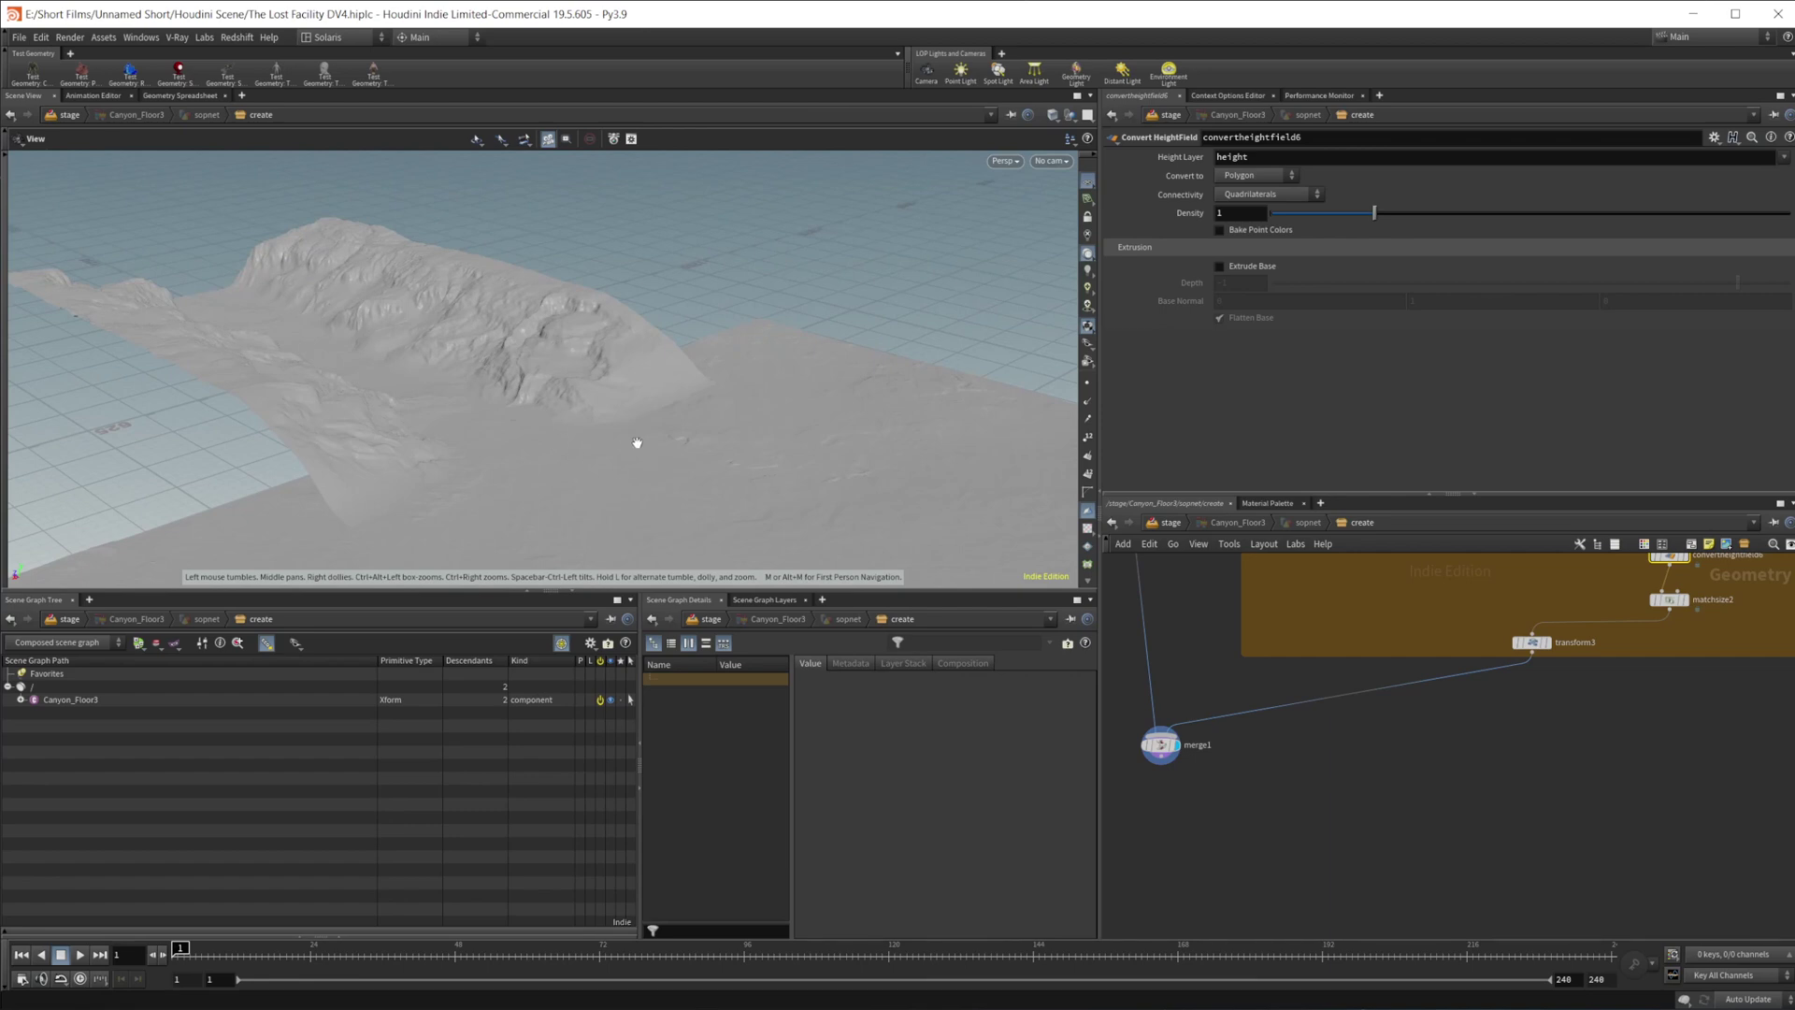
mouse_move(710, 437)
mouse_down()
mouse_move(661, 449)
mouse_move(889, 452)
mouse_move(710, 392)
mouse_move(782, 405)
mouse_move(617, 440)
mouse_move(721, 431)
mouse_up()
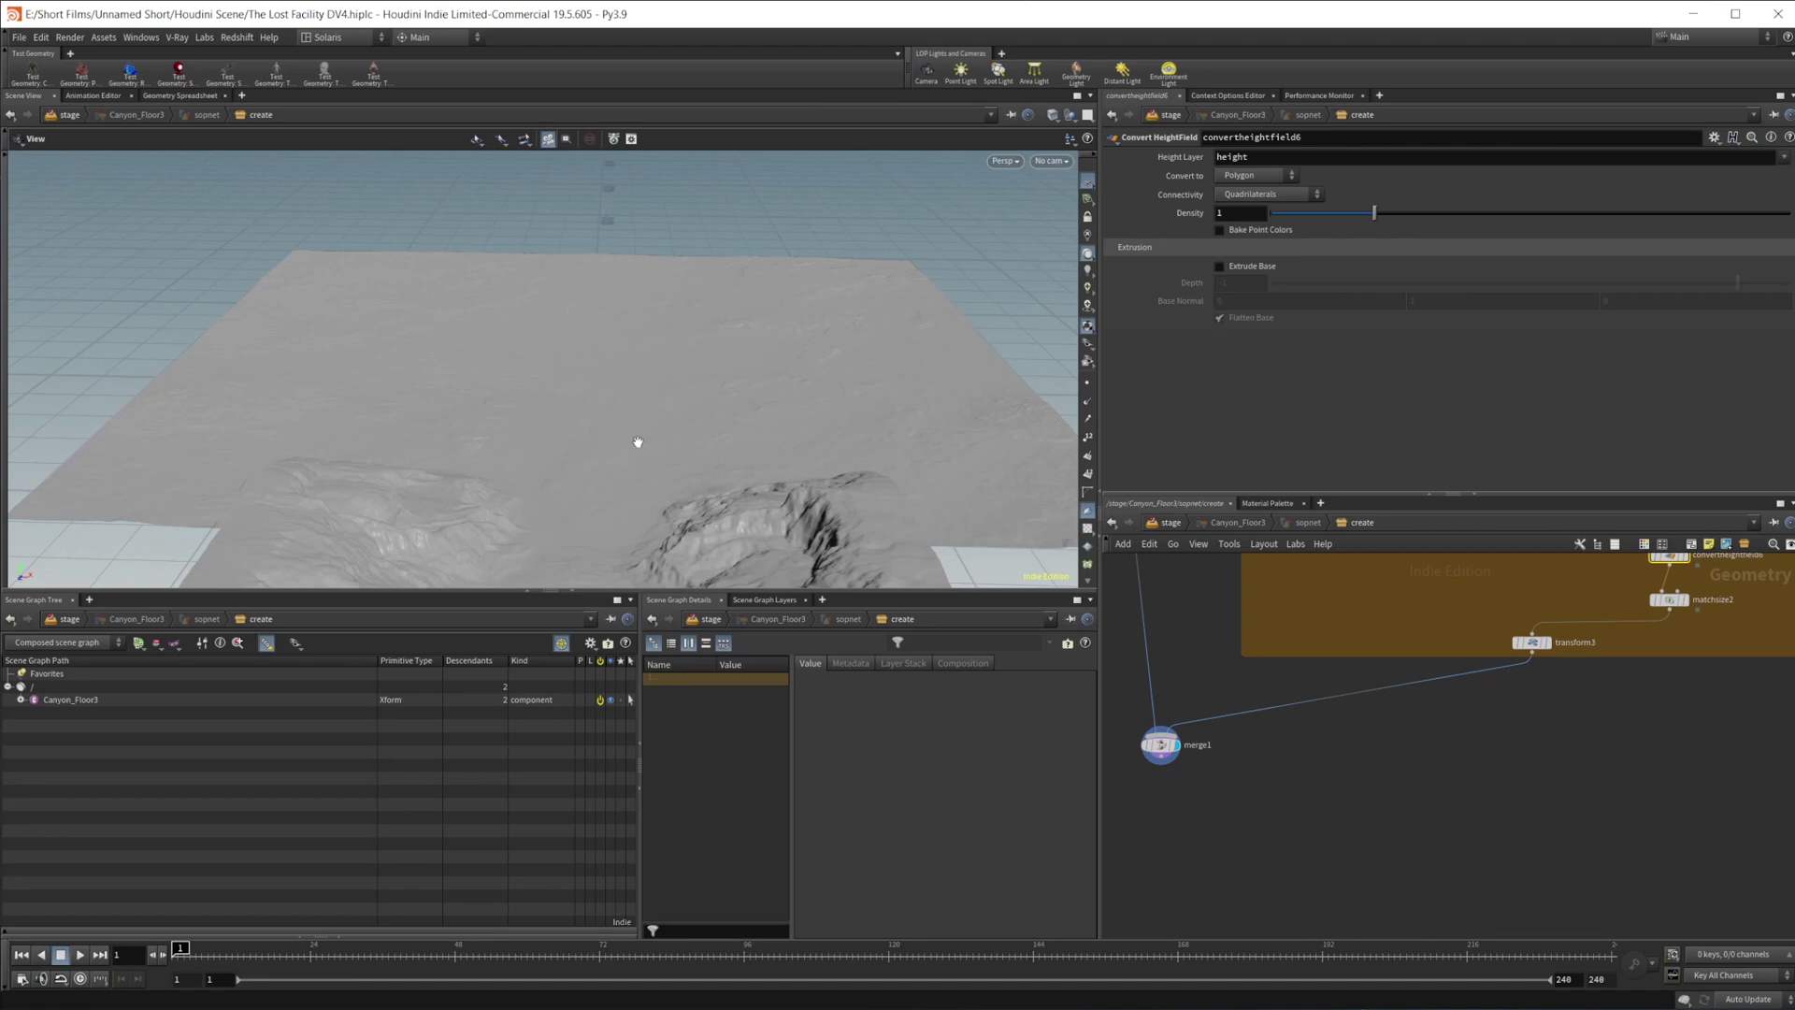
drag(677, 417, 722, 433)
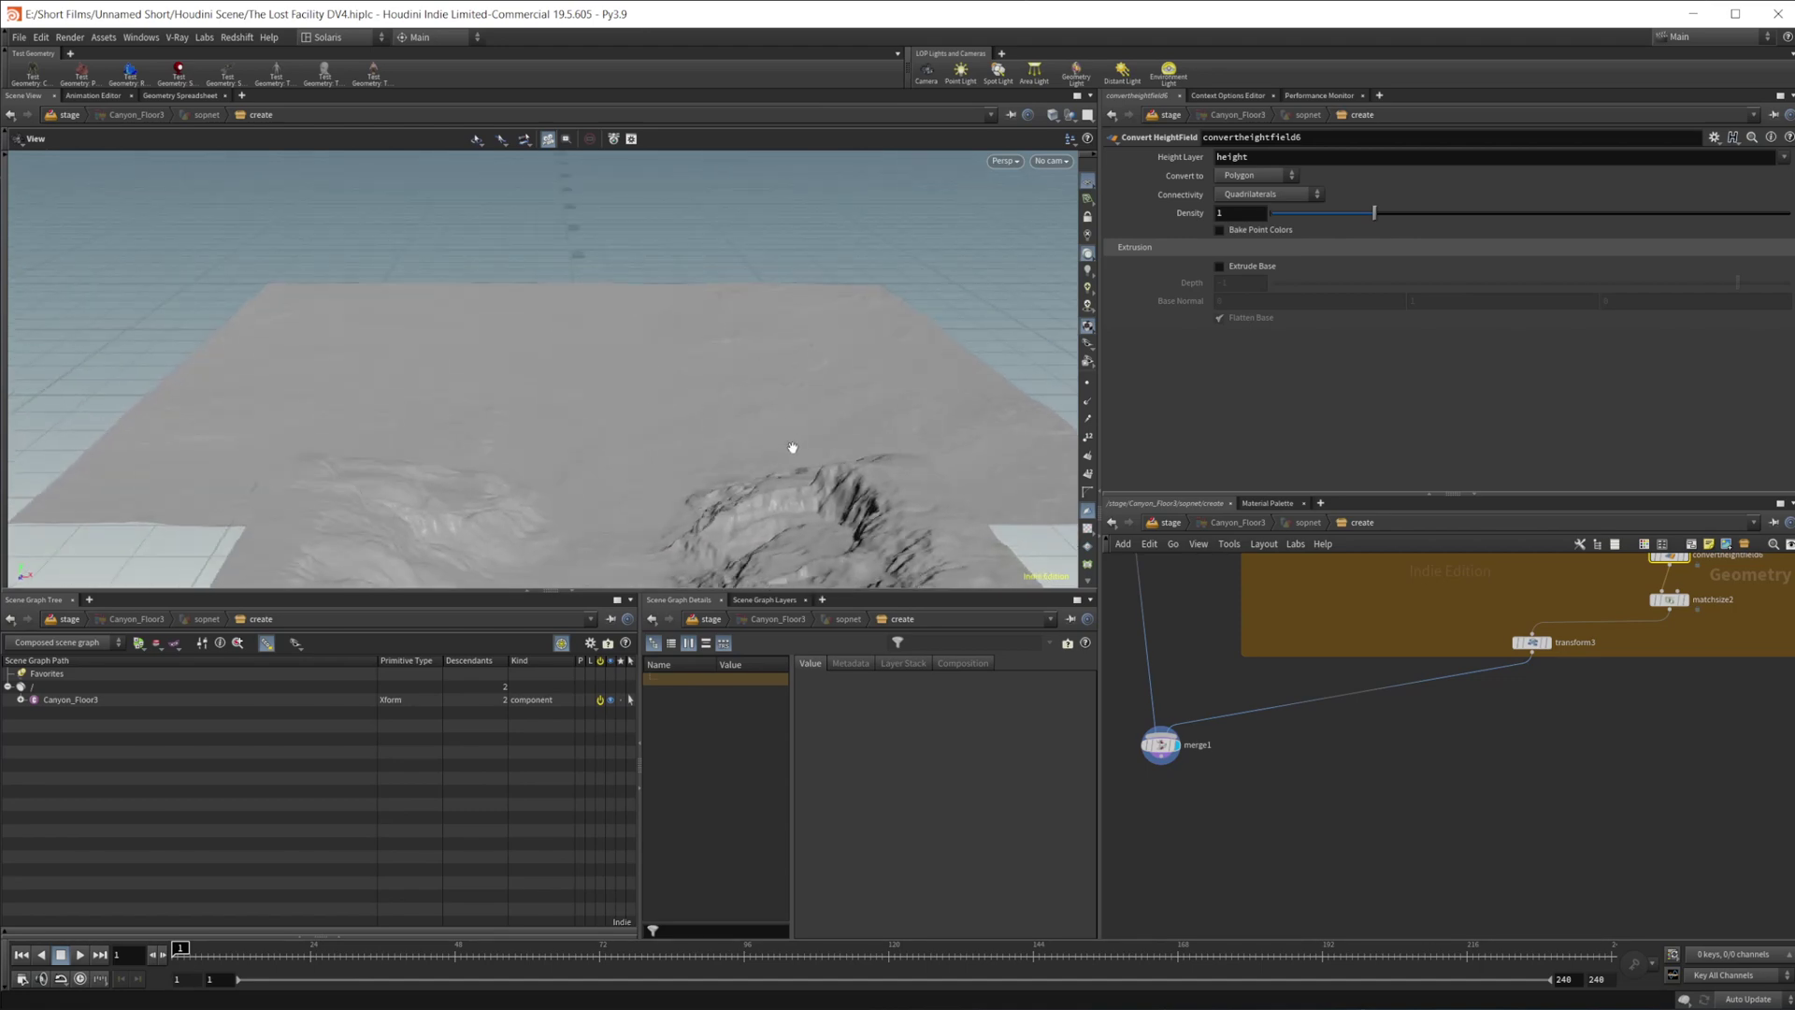
drag(744, 441, 689, 473)
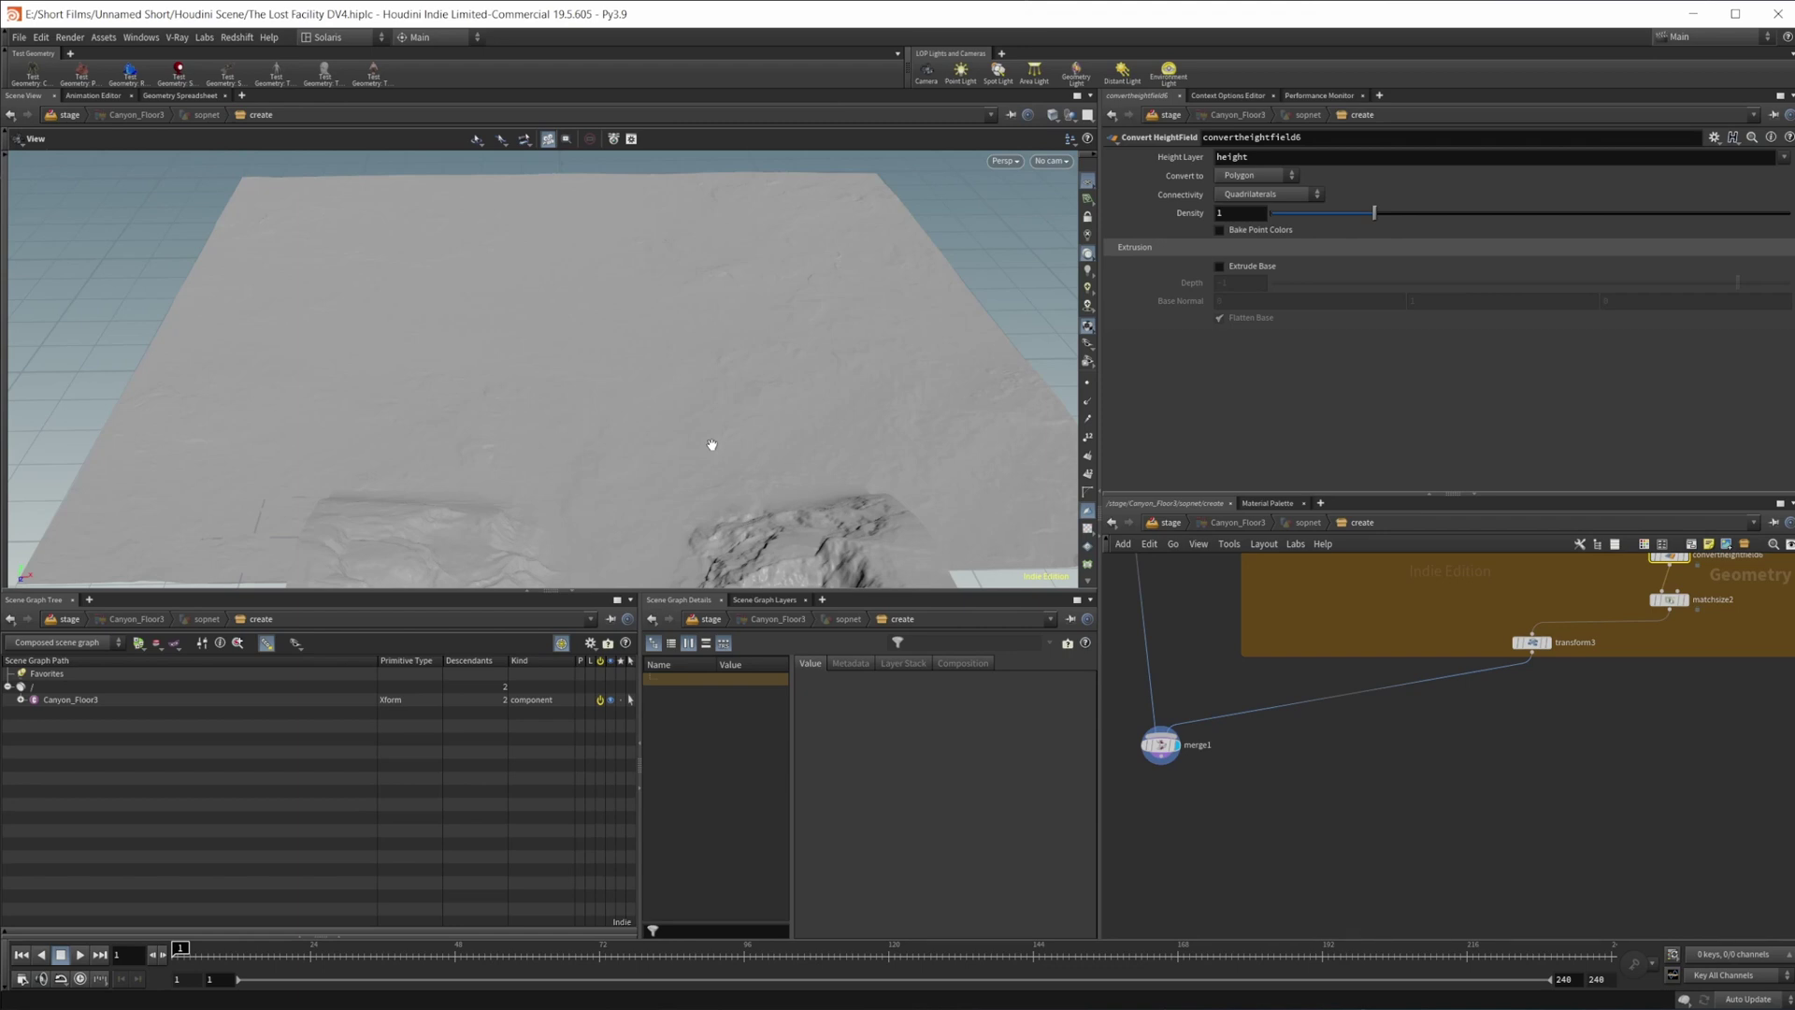
drag(712, 445, 580, 381)
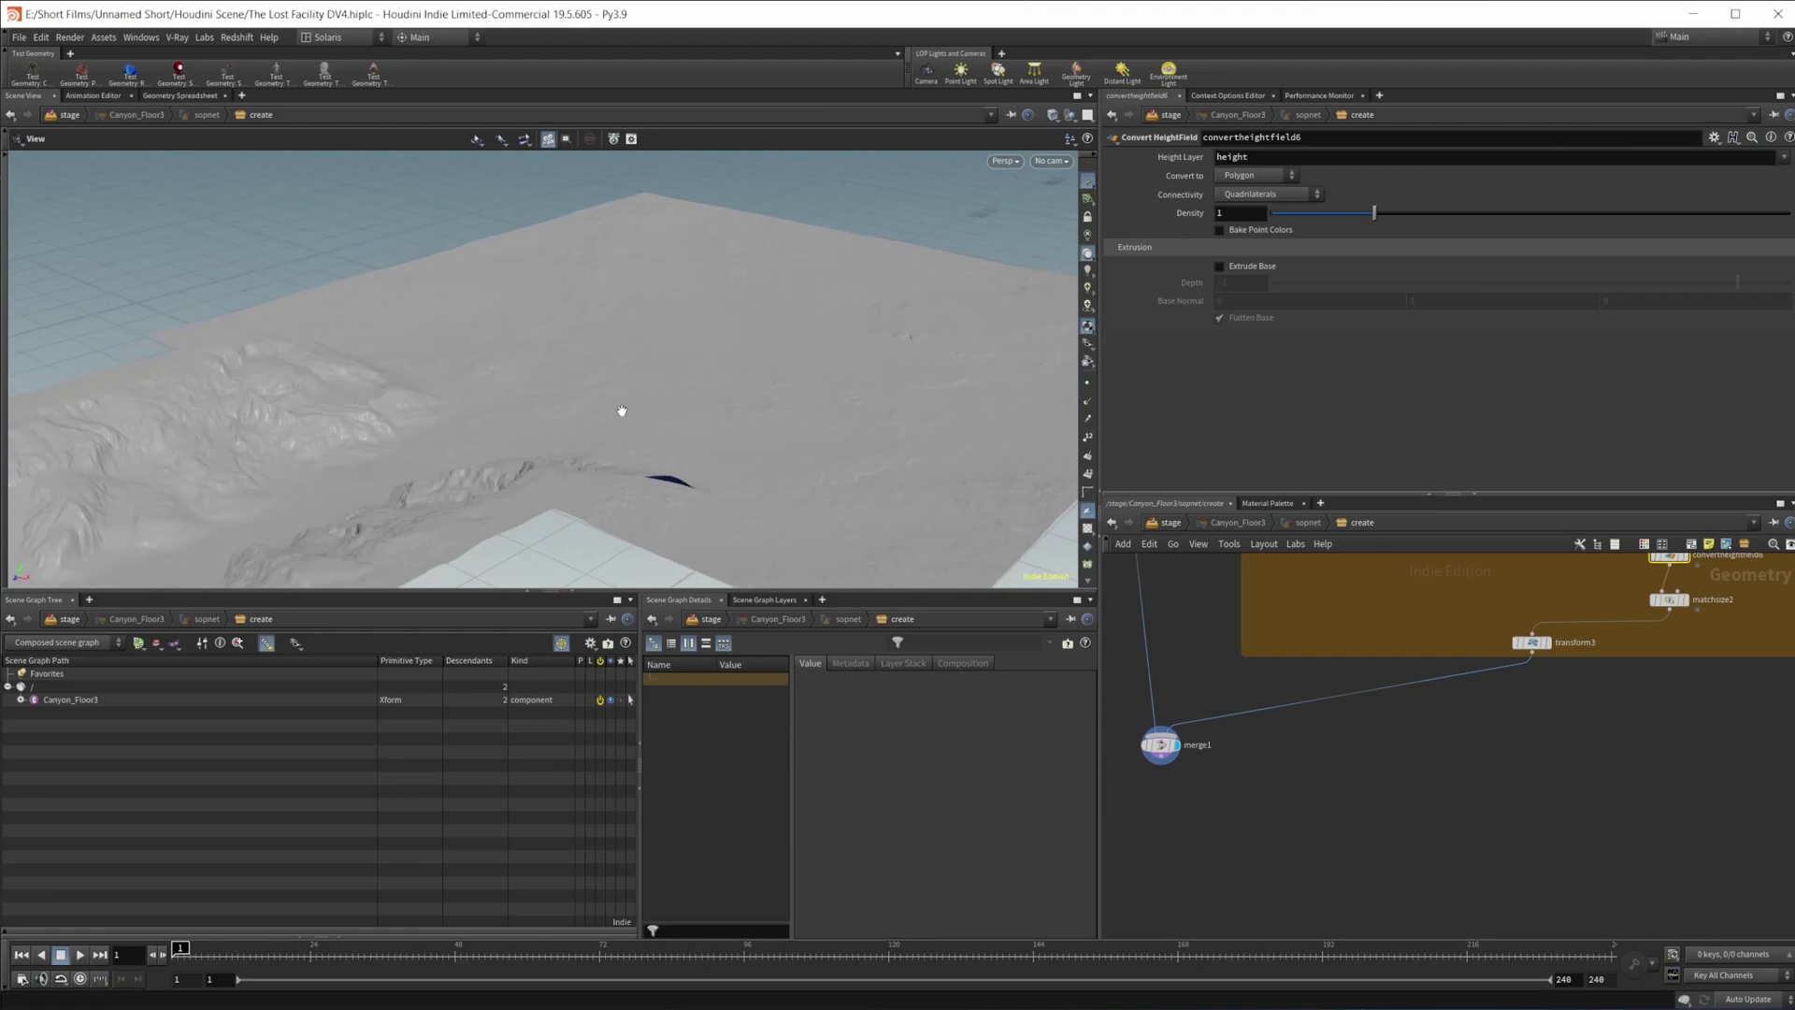
drag(547, 482, 601, 468)
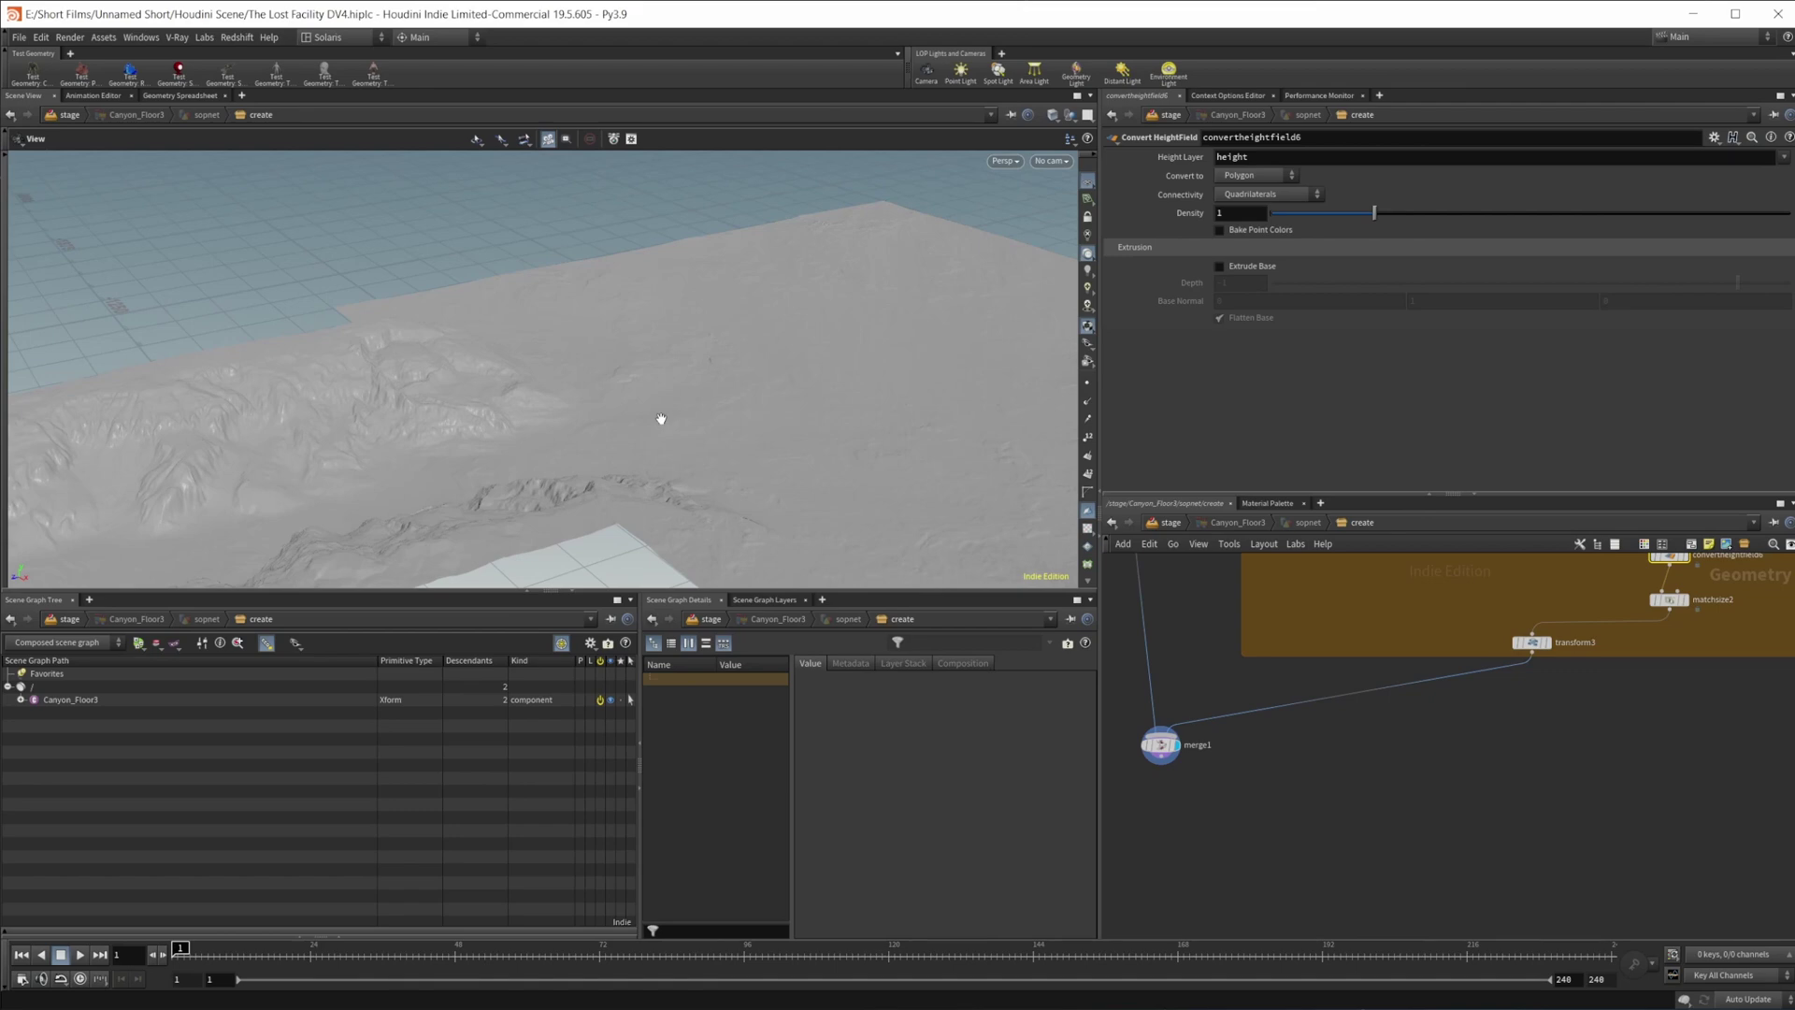